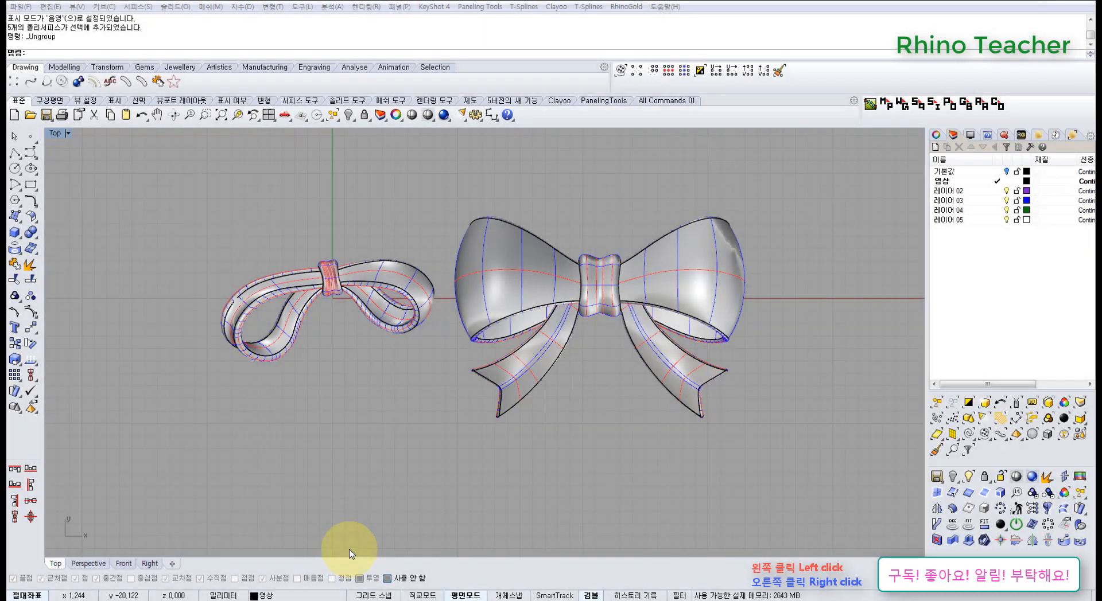
Examine both ribbon bow models with a shaded preview in the Top and Perspective views
mouse_move(478, 389)
right_mouse_down()
mouse_move(486, 398)
mouse_move(458, 387)
right_mouse_up()
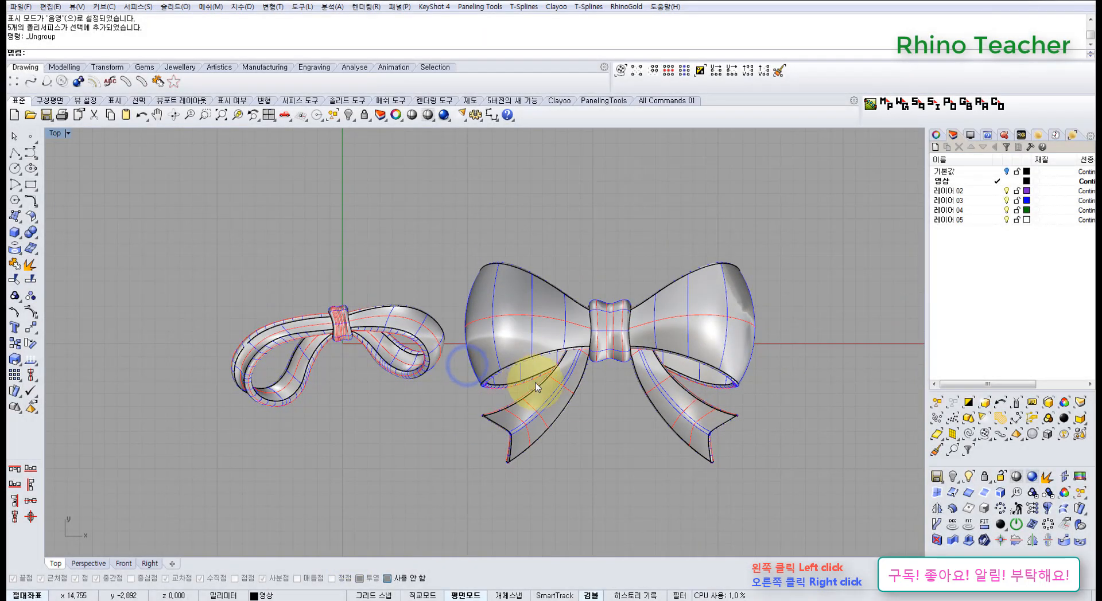
right_click_drag(580, 393, 534, 344)
scroll(477, 339, "up", 4)
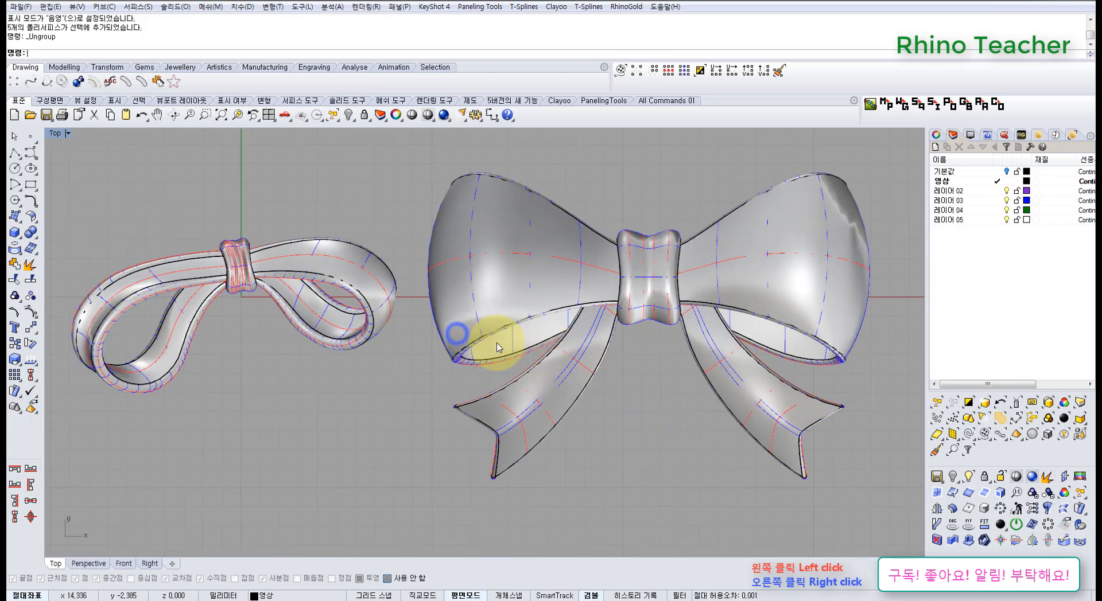
left_click(426, 115)
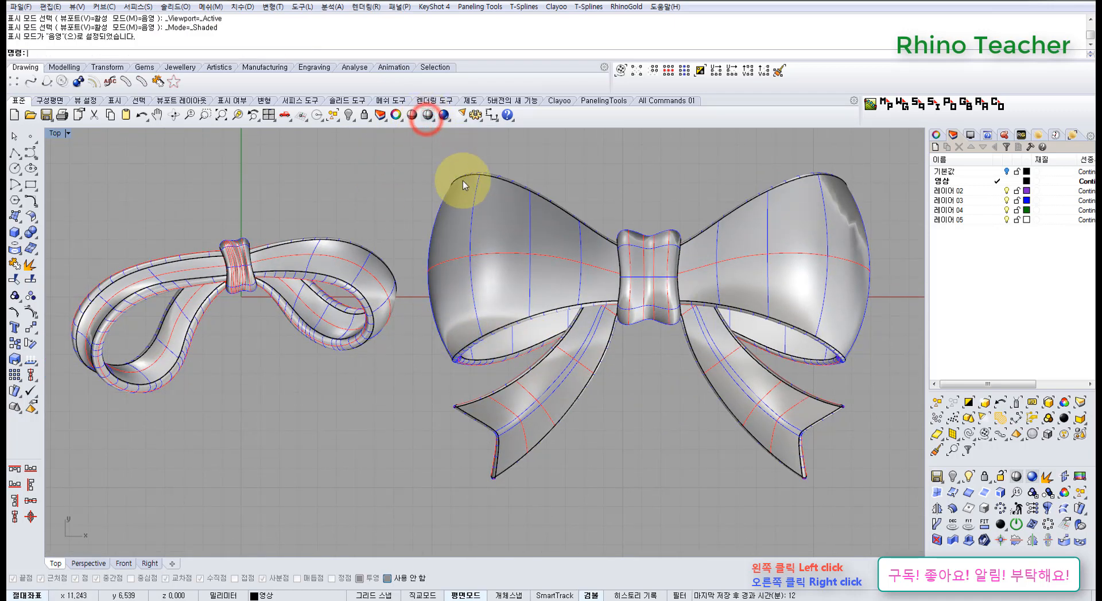
right_click_drag(585, 197, 526, 225)
key("ctrl+F4")
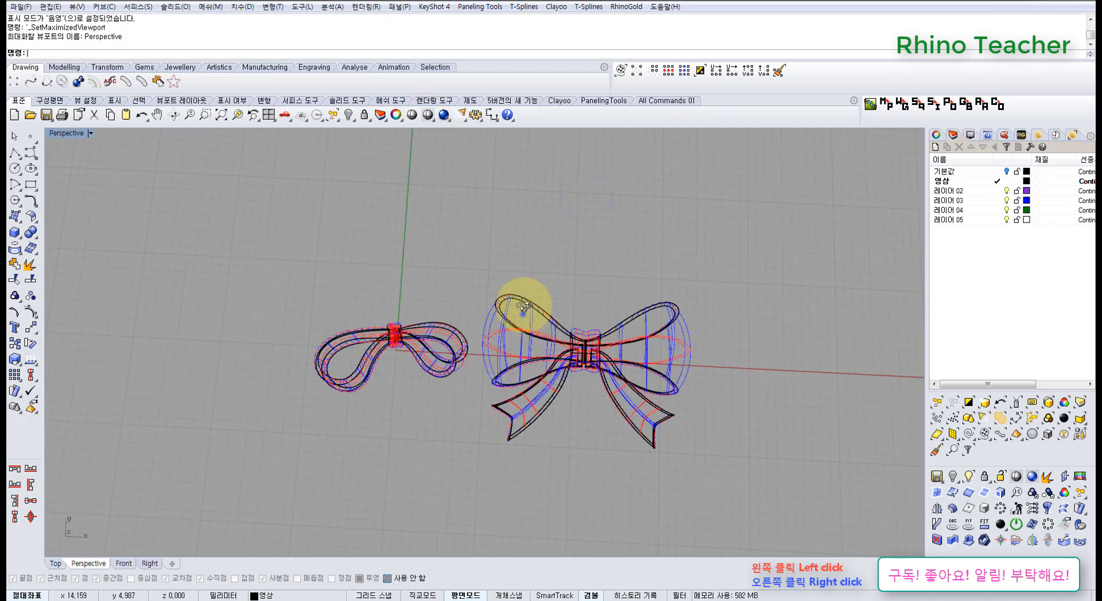
right_click_drag(523, 313, 417, 150)
left_click(412, 116)
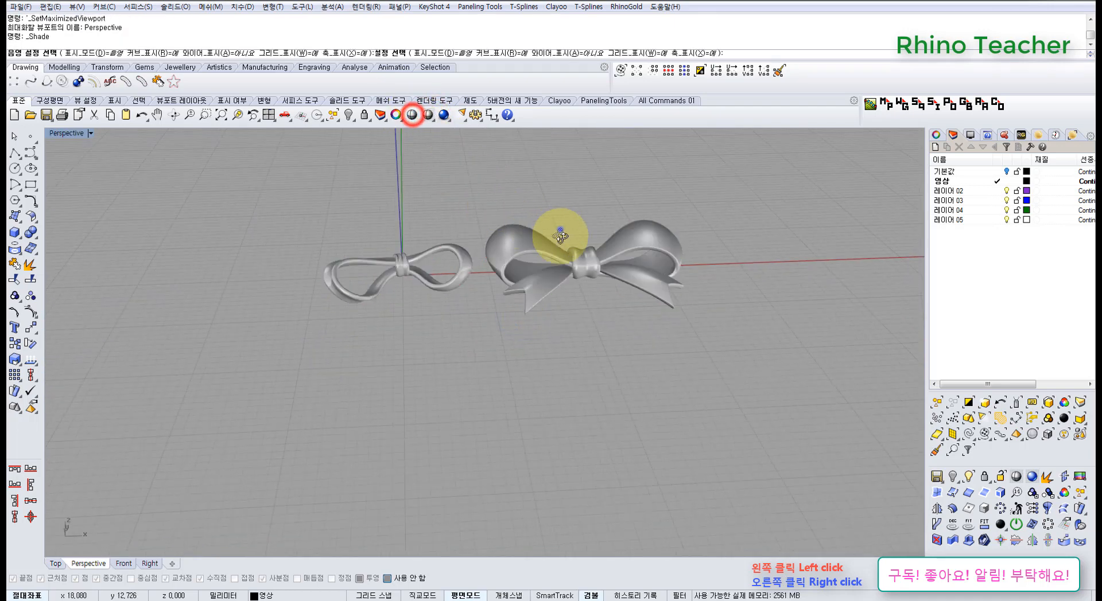
mouse_move(560, 230)
right_mouse_down()
mouse_move(575, 361)
mouse_move(553, 348)
right_mouse_up()
scroll(550, 346, "up", 4)
scroll(557, 347, "down", 4)
key("ctrl+F1")
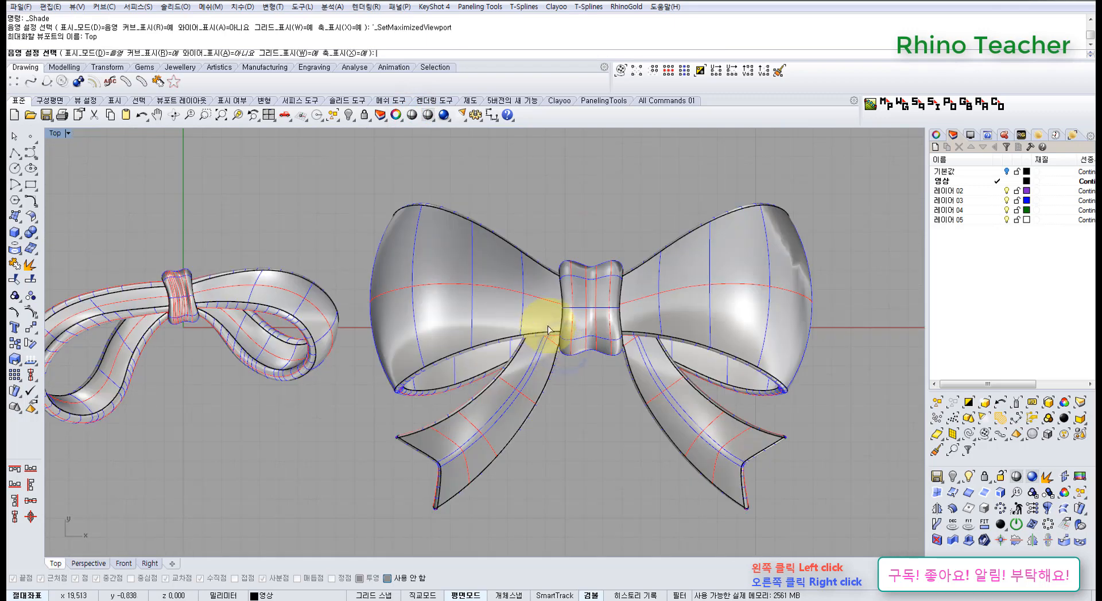
right_click(536, 319)
left_click(433, 116)
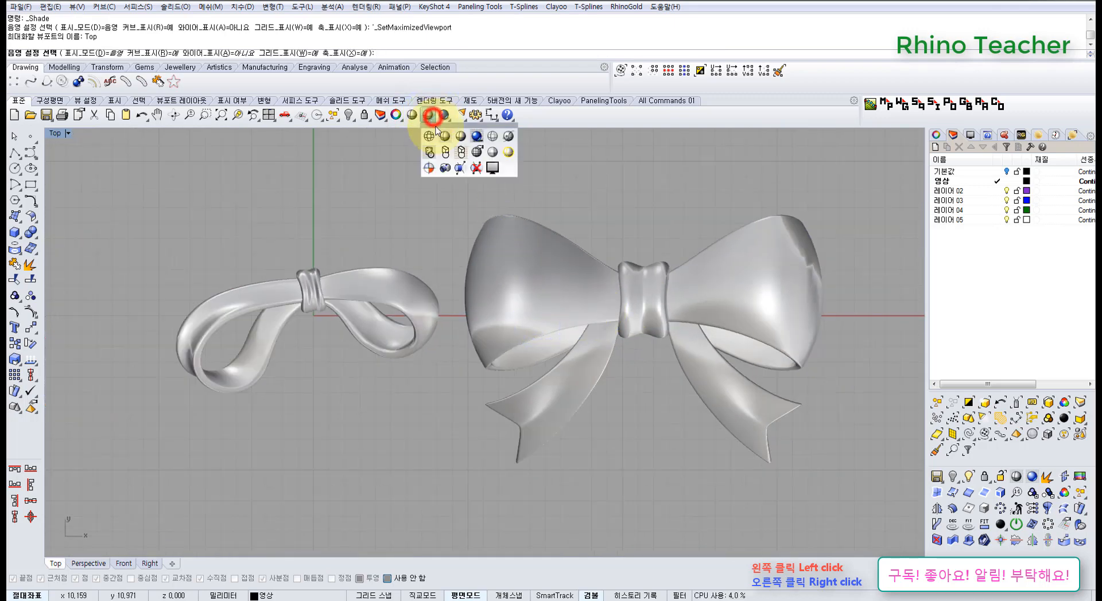
left_click(428, 111)
key("Escape")
Examine the small looped ribbon and its knot up close in the Top view
right_click_drag(621, 185, 580, 187)
scroll(409, 292, "up", 5)
right_click_drag(418, 357, 448, 311)
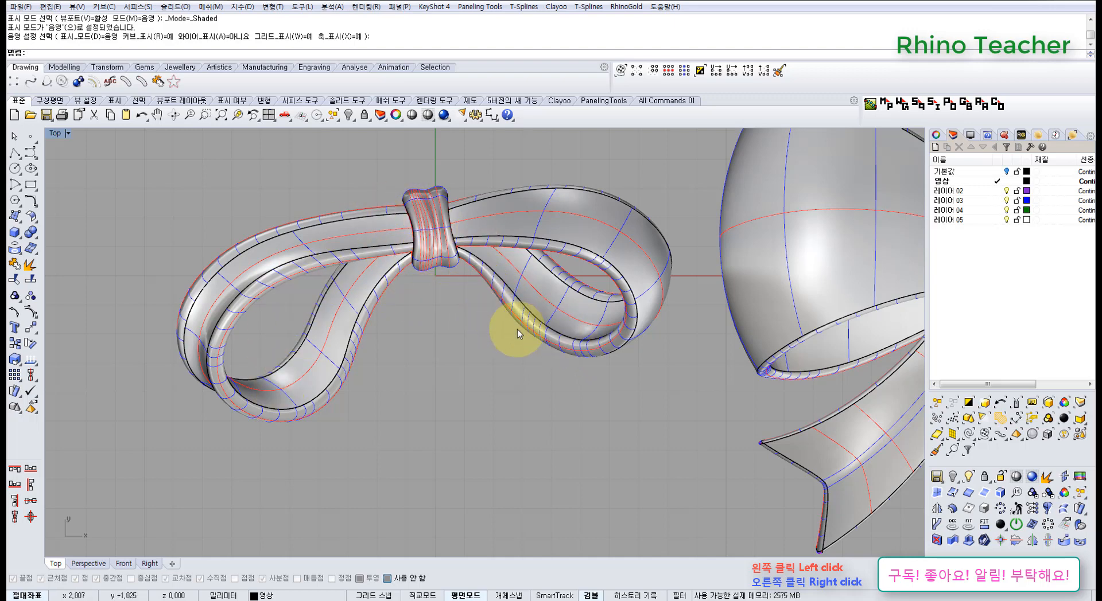
right_click_drag(517, 330, 425, 275)
scroll(434, 324, "down", 8)
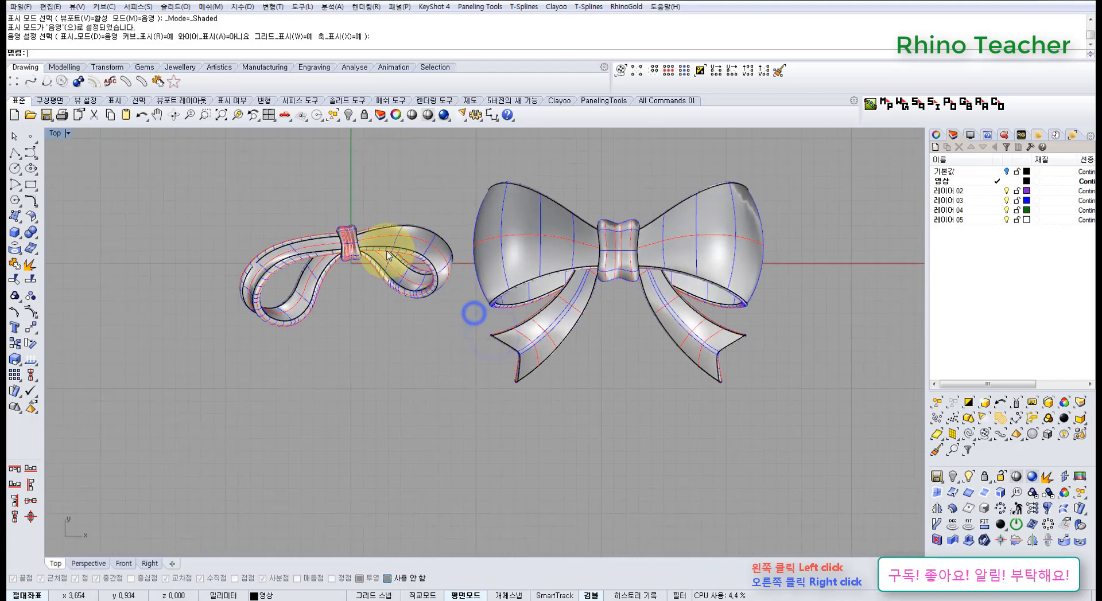
scroll(361, 248, "up", 5)
scroll(360, 248, "up", 6)
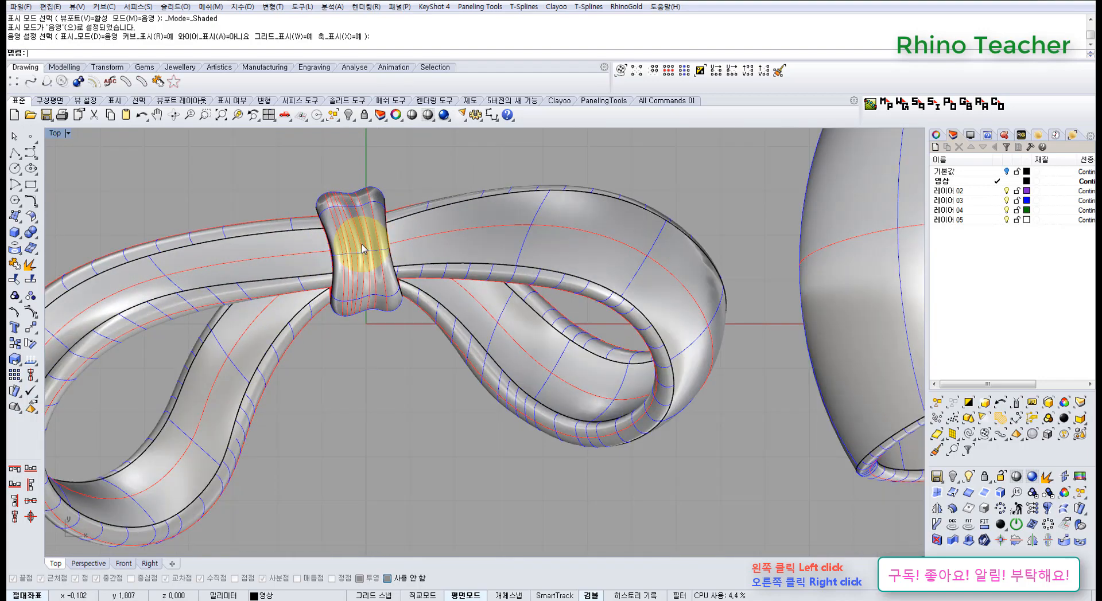
Set the Perspective view to Shaded display and inspect the small ribbon's knot and the large bow
key("ctrl+F4")
right_click_drag(344, 327, 368, 236)
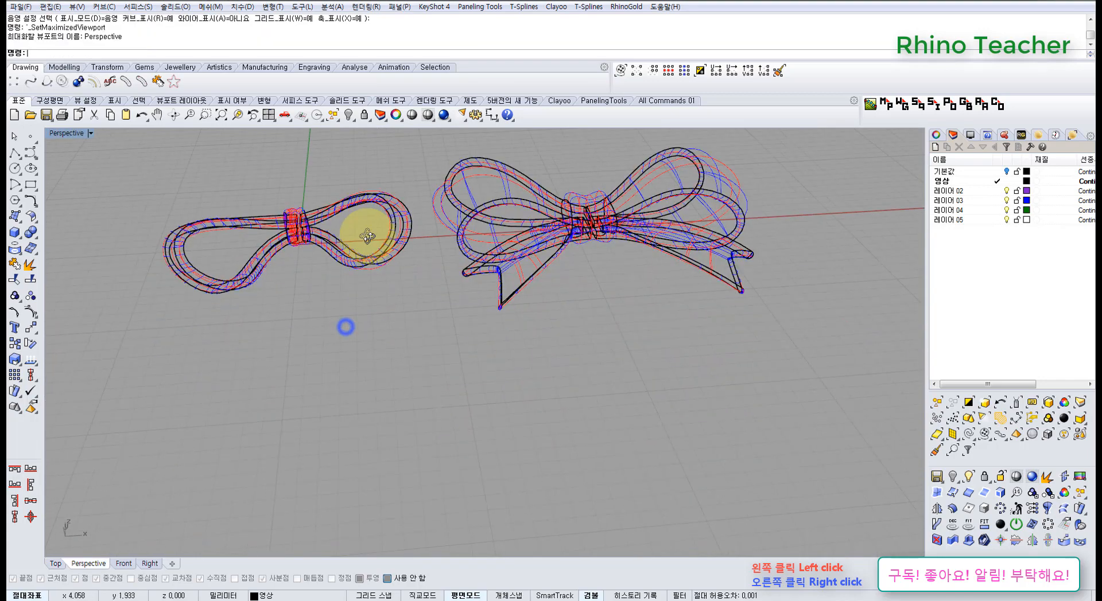
left_click(428, 115)
scroll(361, 311, "up", 10)
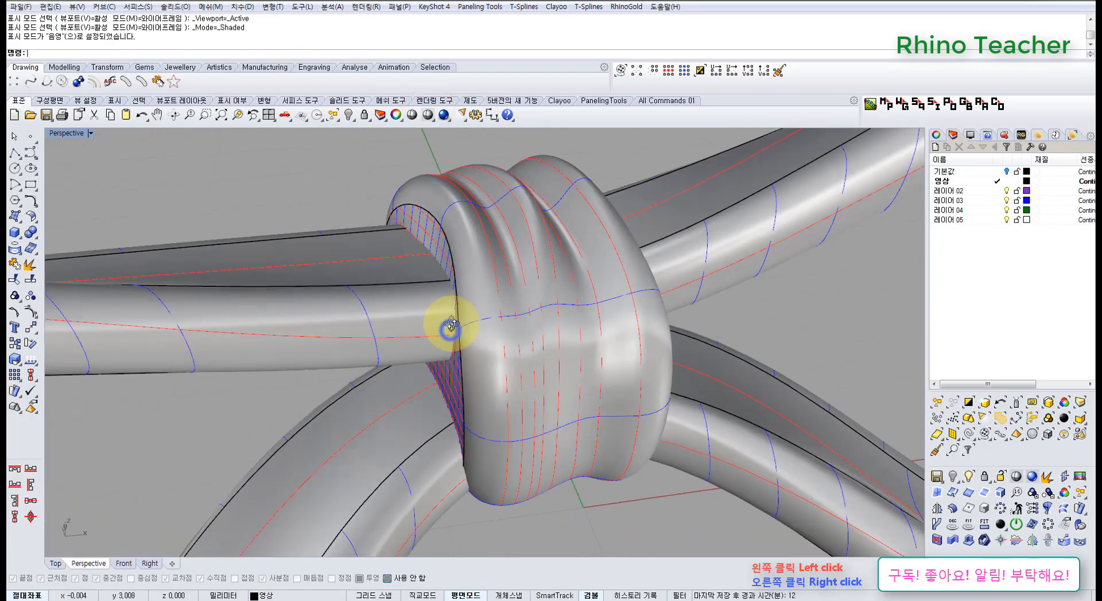
scroll(451, 325, "down", 10)
right_click_drag(574, 337, 505, 307)
scroll(511, 337, "up", 5)
Try lowering both tails of the large bow together in the Perspective view, and undo the move
left_click(518, 335)
left_click(684, 365, "shift")
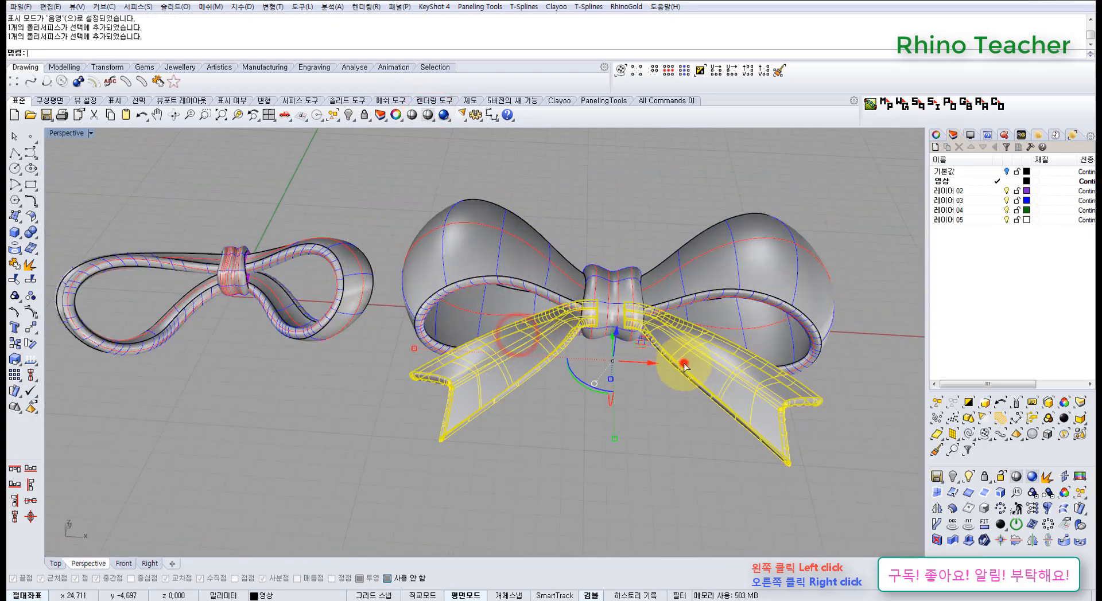
right_click_drag(673, 367, 660, 312)
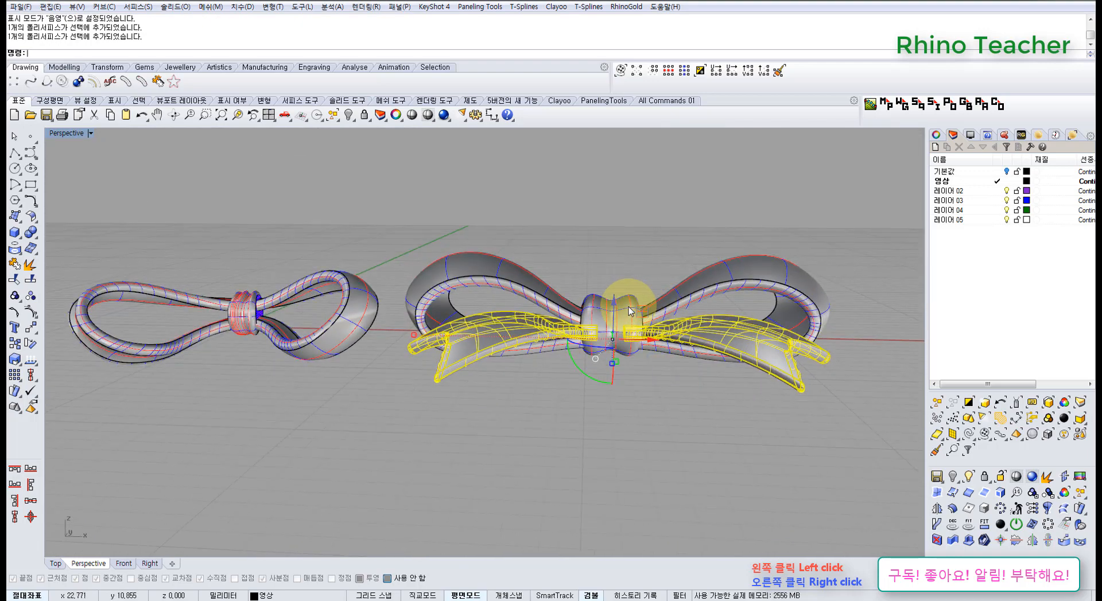
left_click_drag(614, 300, 614, 325)
right_click_drag(594, 301, 472, 295)
left_click(559, 457)
key("ctrl+z")
Select the large bow's two tails in the Top view and inspect how they meet the knot in Perspective
key("ctrl+F1")
scroll(472, 295, "down", 13)
left_click(474, 401)
right_click_drag(627, 364, 494, 359)
scroll(529, 334, "up", 6)
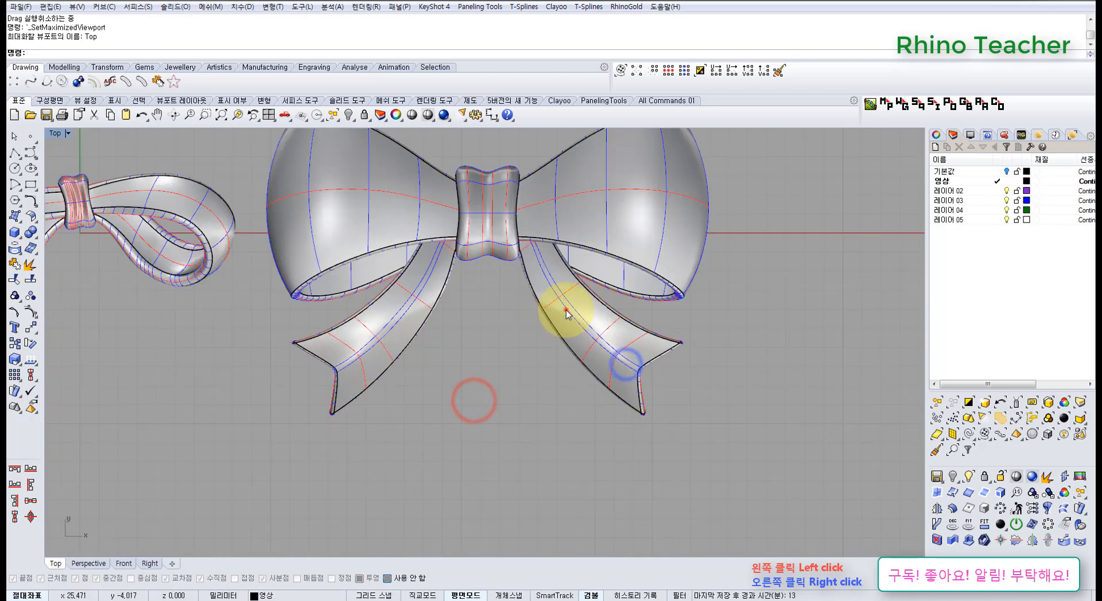
left_click(565, 311)
left_click(500, 367)
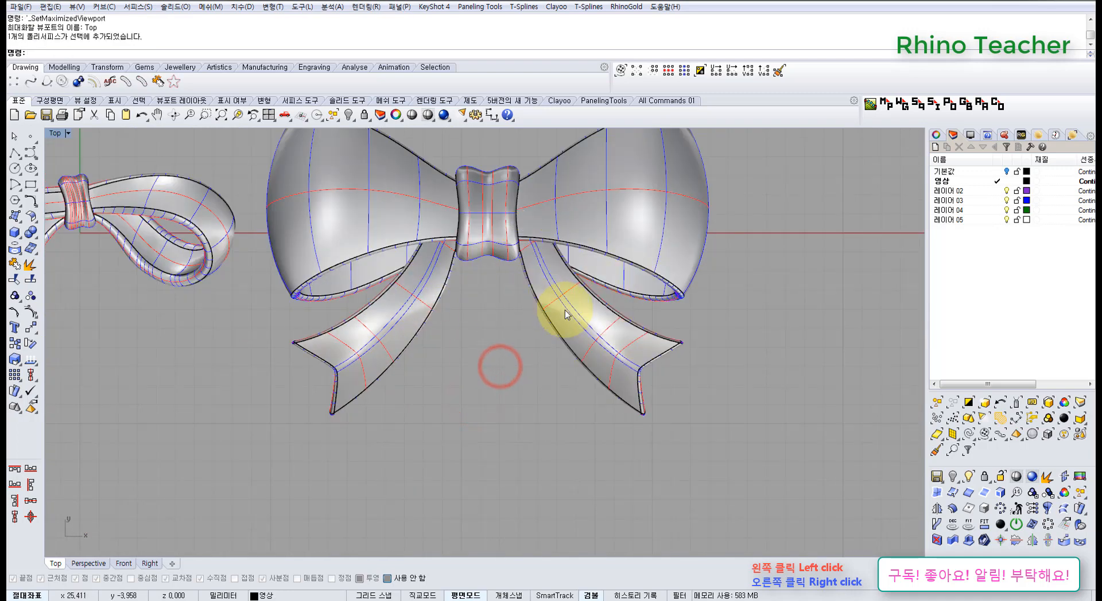
left_click(565, 313)
left_click(498, 358)
left_click(413, 313)
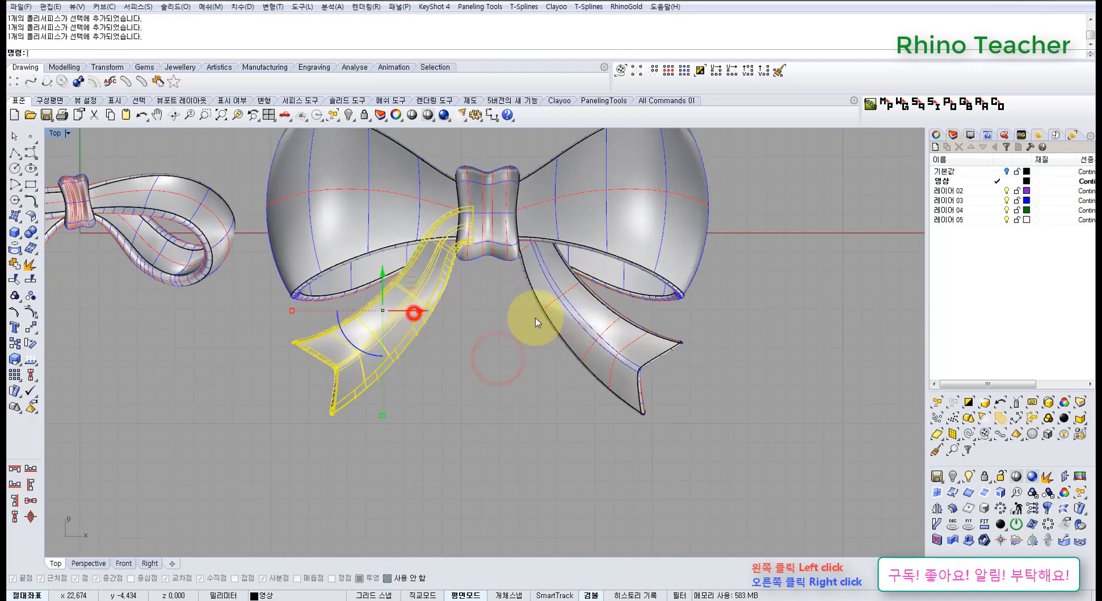
left_click(545, 315, "shift")
key("ctrl+F4")
right_click_drag(509, 334, 520, 290)
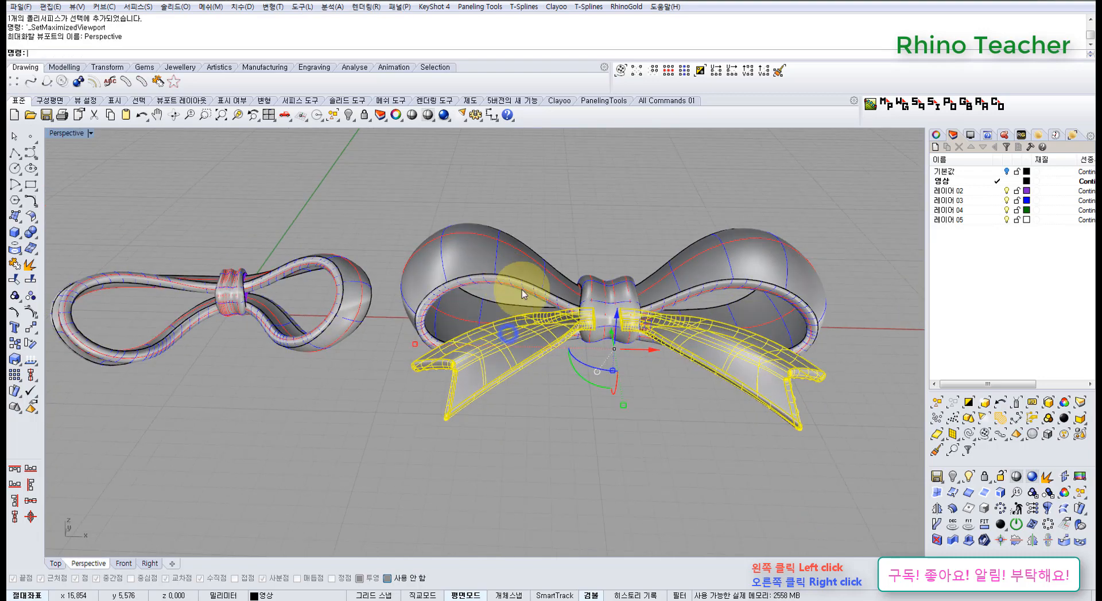
right_click_drag(612, 336, 515, 253, "shift")
left_click(434, 379)
Try lowering only the left tail of the large bow, and undo the move
scroll(467, 276, "up", 6)
left_click(470, 296)
left_click_drag(356, 244, 381, 308)
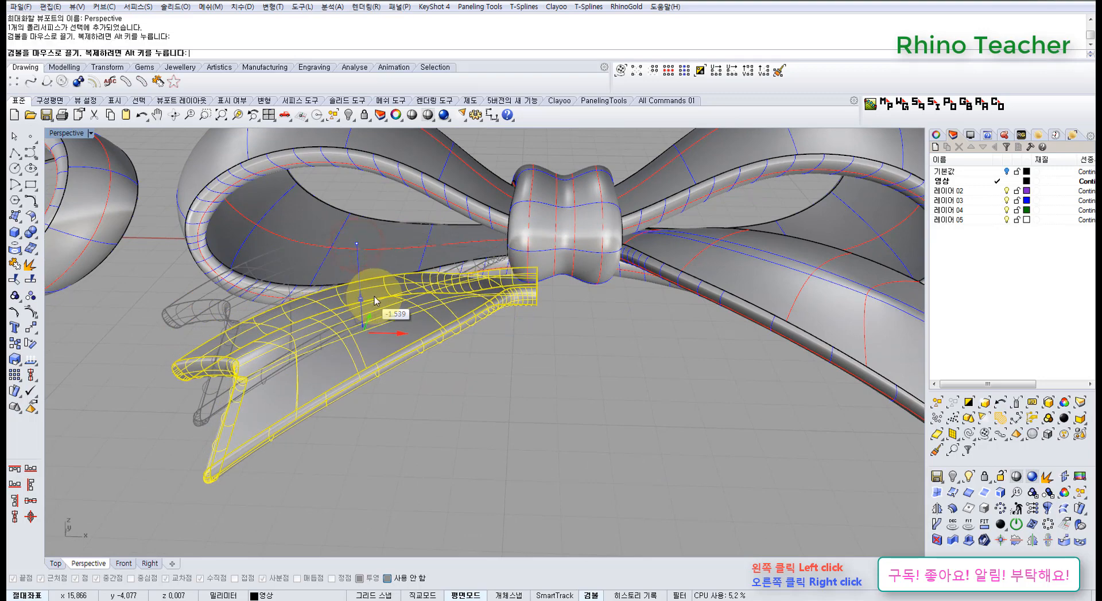
key("ctrl+z")
left_click(611, 347)
Try lowering only the right tail of the large bow, and undo the move
left_click(681, 261)
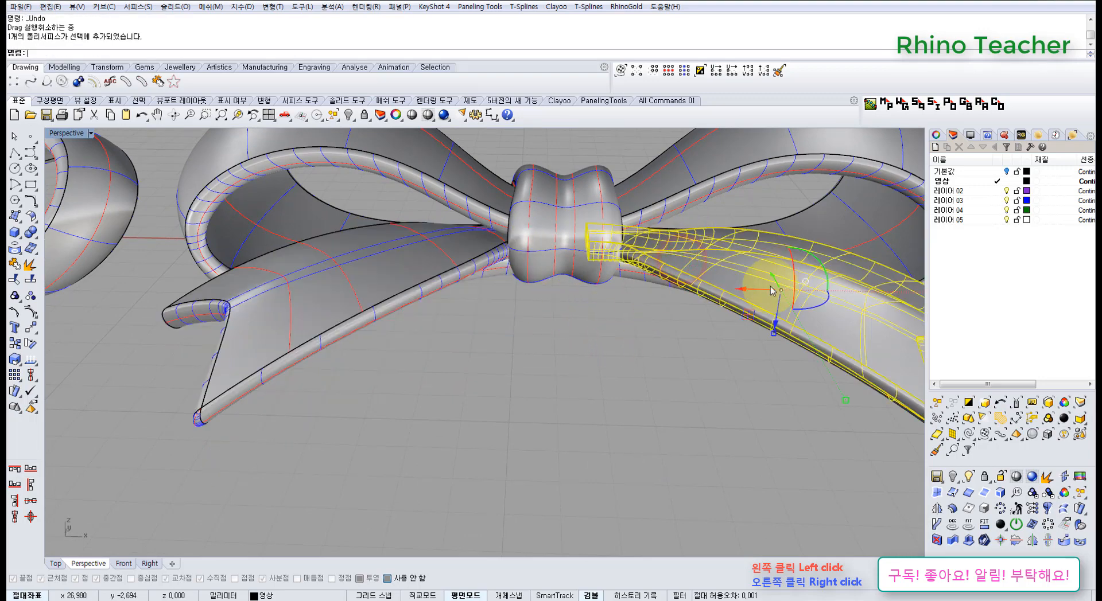
left_click_drag(773, 328, 769, 381)
right_click_drag(630, 300, 479, 295)
left_click(583, 379)
scroll(597, 370, "down", 6)
right_click_drag(479, 295, 480, 269)
key("ctrl+z")
Move both tails of the large bow vertically down so they sit below the loops and the knot
right_click_drag(430, 323, 454, 262)
left_click(373, 277, "shift")
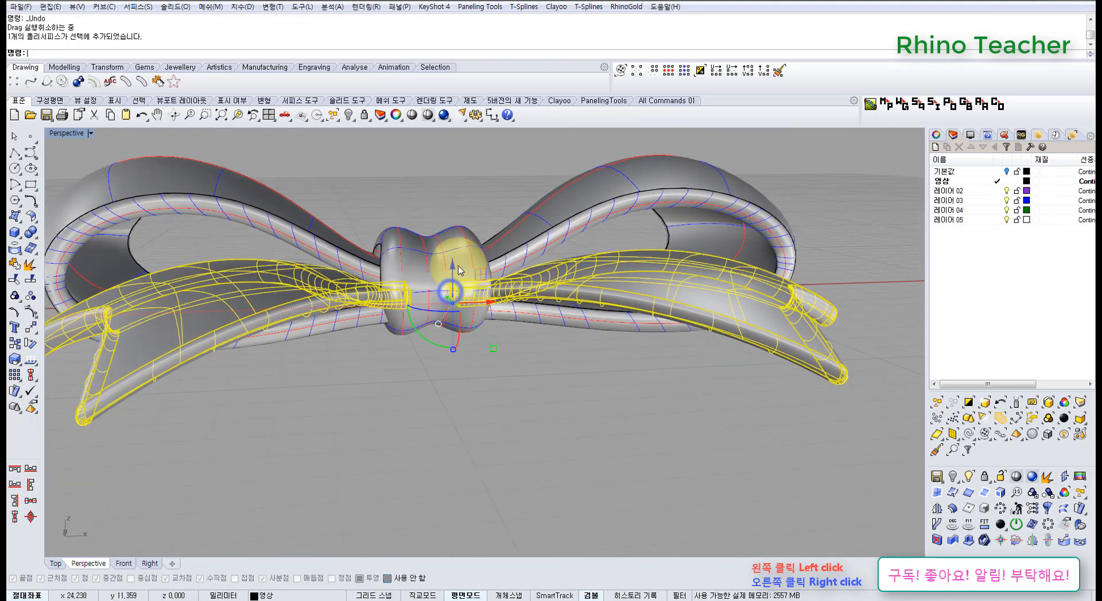
left_click_drag(449, 271, 447, 328)
left_click(419, 405)
Examine the large bow's tails, loops and knot in Perspective and from the Top view
right_click_drag(352, 282, 369, 308)
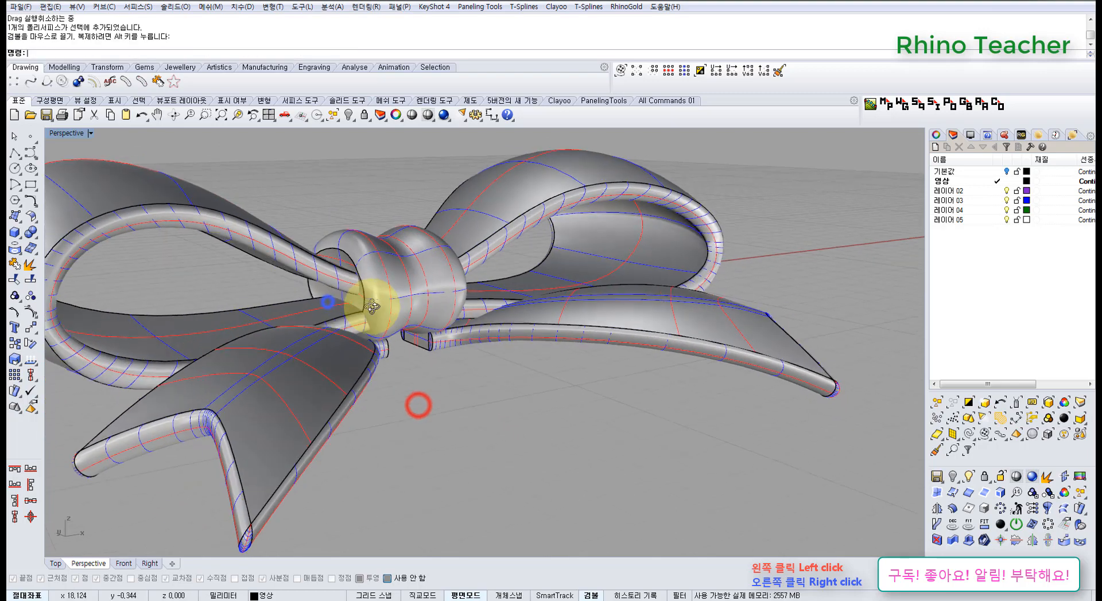
left_click(340, 281)
right_click_drag(446, 269, 446, 303)
left_click(430, 383)
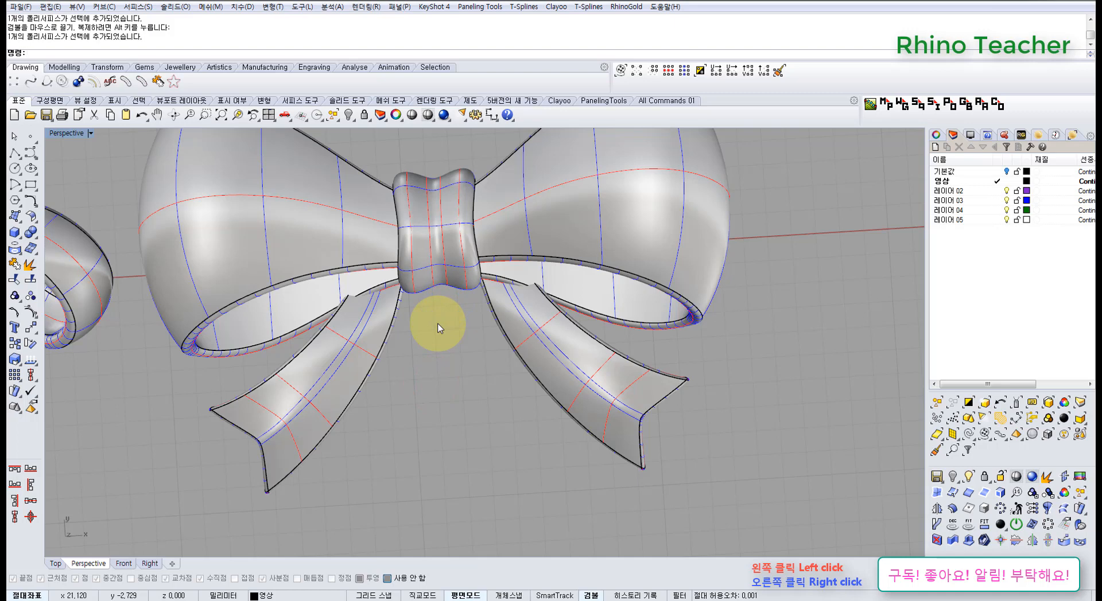
key("ctrl+F1")
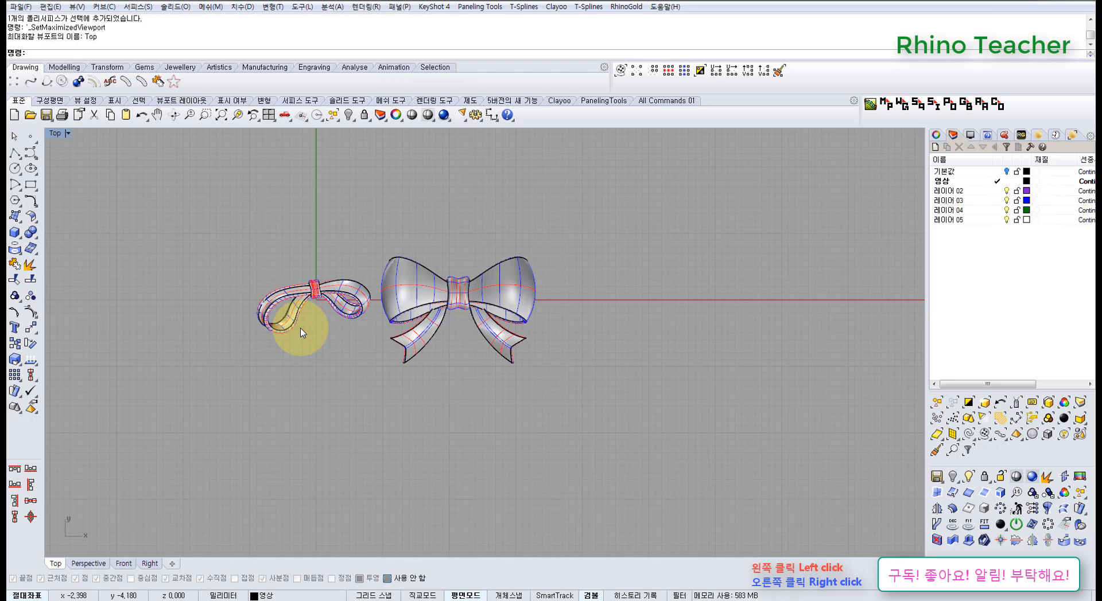
right_click_drag(397, 319, 414, 289)
scroll(414, 288, "up", 6)
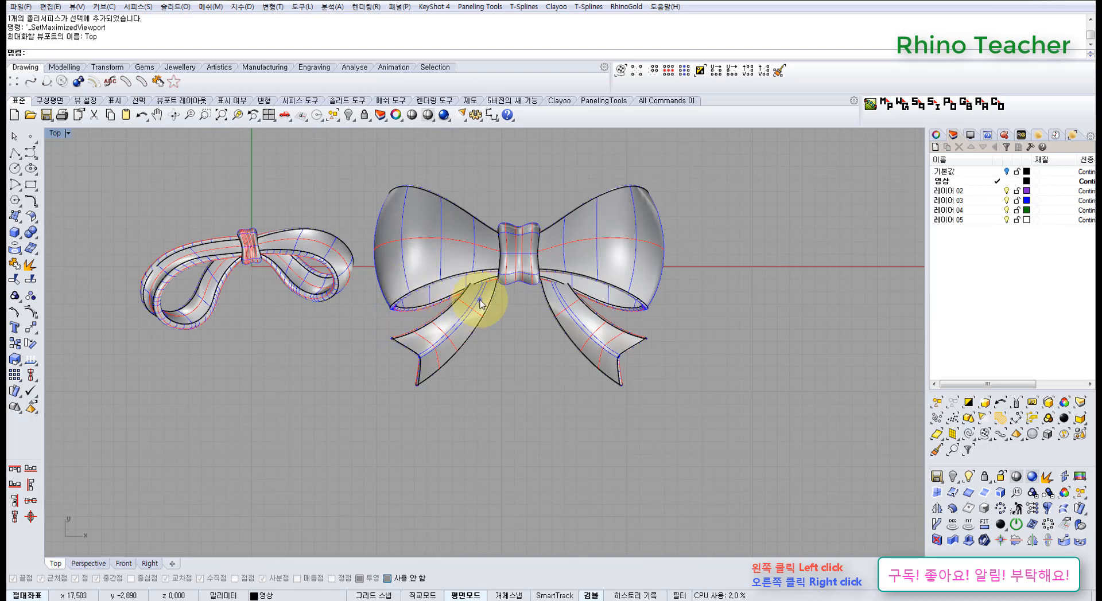
scroll(512, 249, "up", 6)
right_click_drag(514, 261, 411, 280)
scroll(485, 272, "down", 6)
scroll(393, 278, "up", 6)
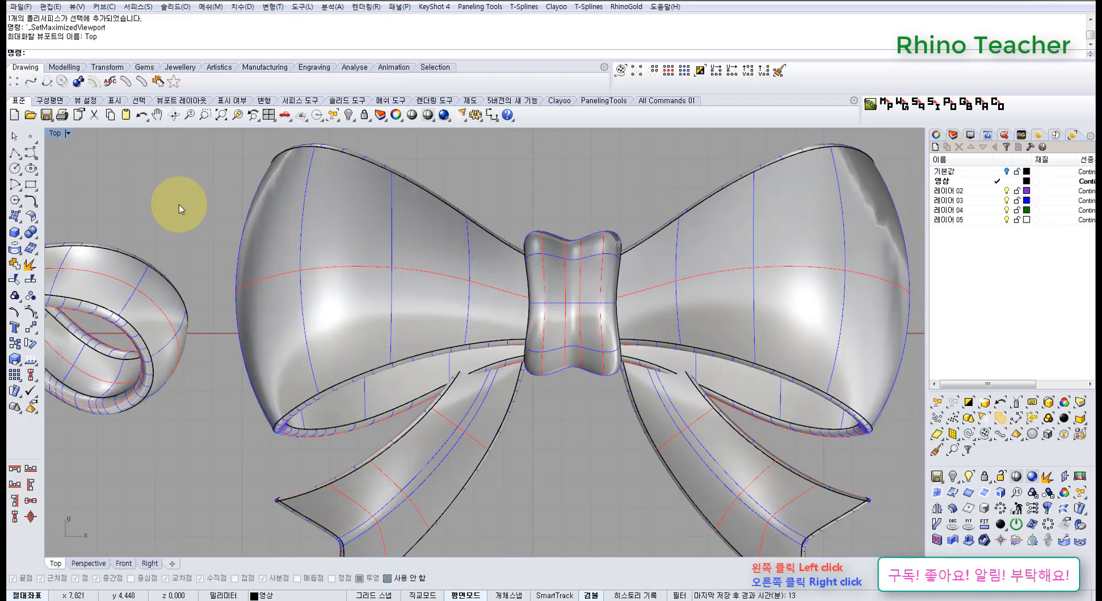
Create a small sphere over the left loop of the large bow in the Top view
left_click(19, 231)
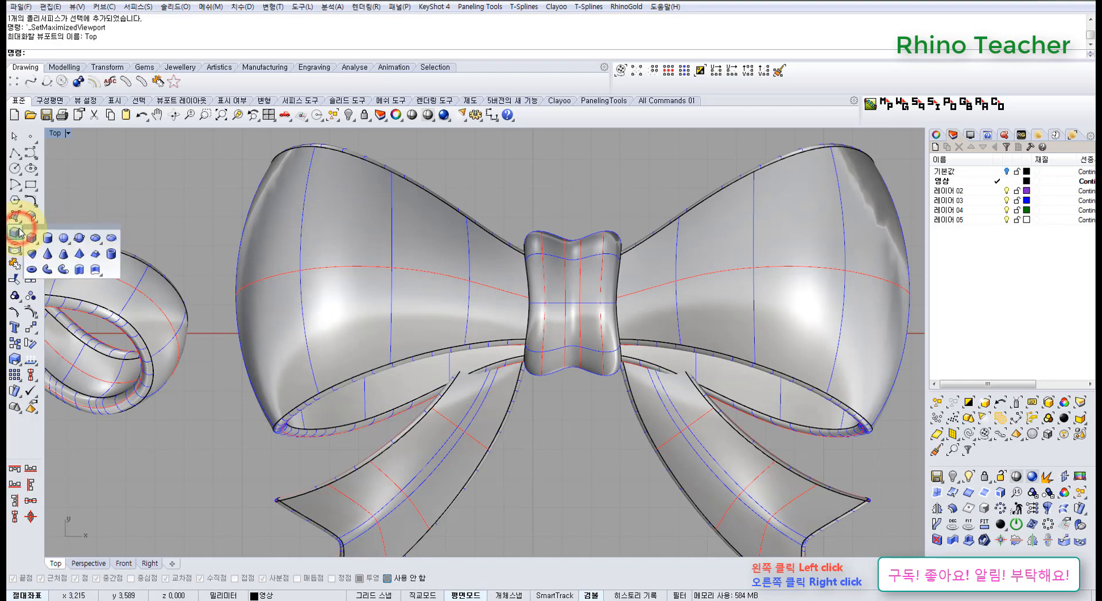
left_click(64, 238)
scroll(244, 263, "down", 6)
left_click(255, 269)
left_click(278, 267)
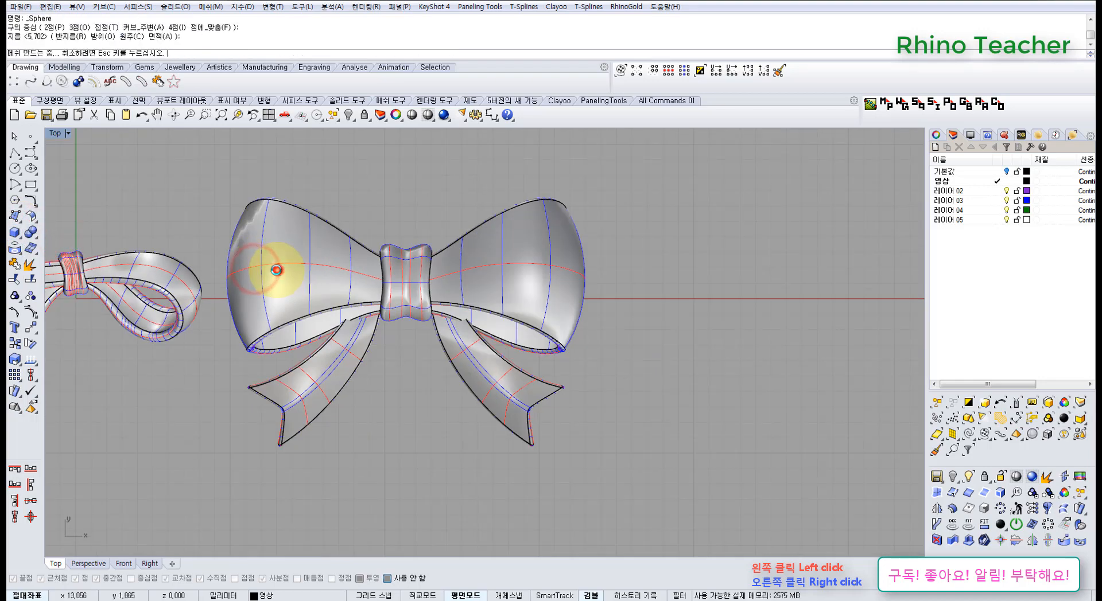
scroll(278, 265, "up", 5)
Select the sphere and raise it to the upper surface of the large bow's left loop
left_click_drag(153, 200, 347, 356)
key("ctrl+F4")
scroll(319, 326, "up", 4)
right_click_drag(268, 275, 289, 195)
right_click_drag(229, 237, 319, 280)
left_click_drag(315, 305, 320, 226)
Flatten the sphere vertically into an ellipsoid and tilt it about 27 degrees along the loop's slope
right_click_drag(348, 265, 314, 207)
scroll(336, 255, "up", 5)
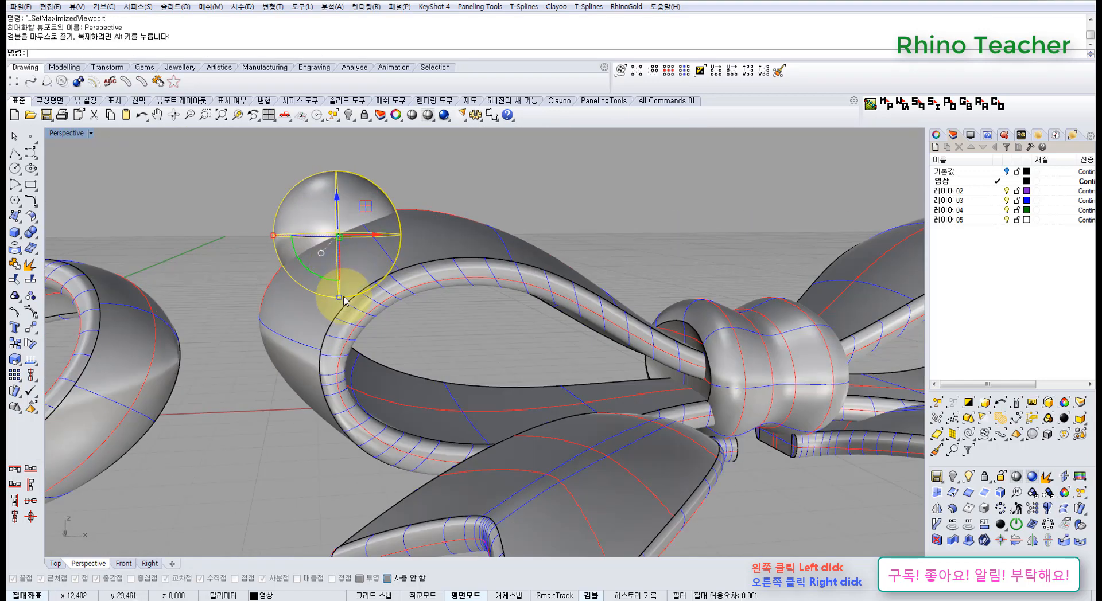
mouse_move(339, 297)
left_mouse_down()
mouse_move(342, 272)
mouse_move(320, 286)
mouse_move(322, 271)
mouse_move(340, 289)
left_mouse_up()
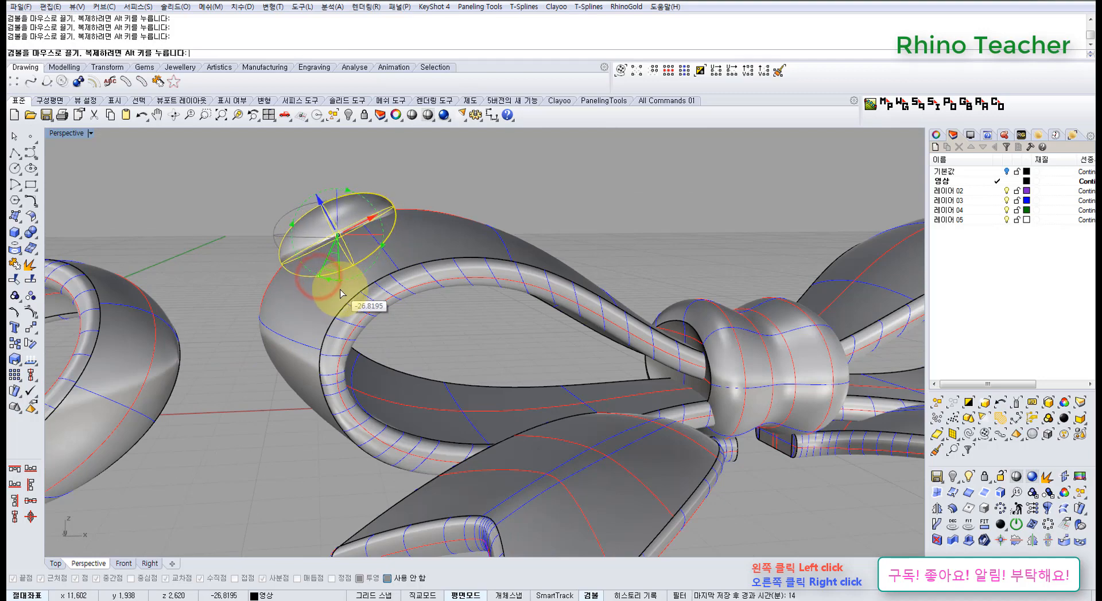
Delete the flattened sphere from the large bow's left loop
key("ctrl+F1")
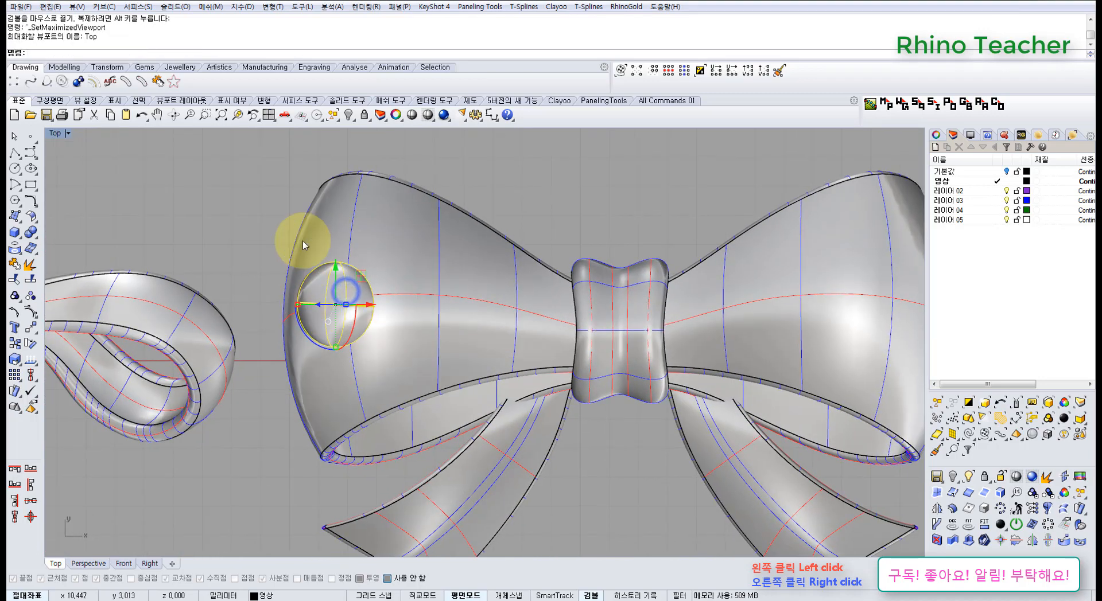
scroll(341, 284, "down", 3)
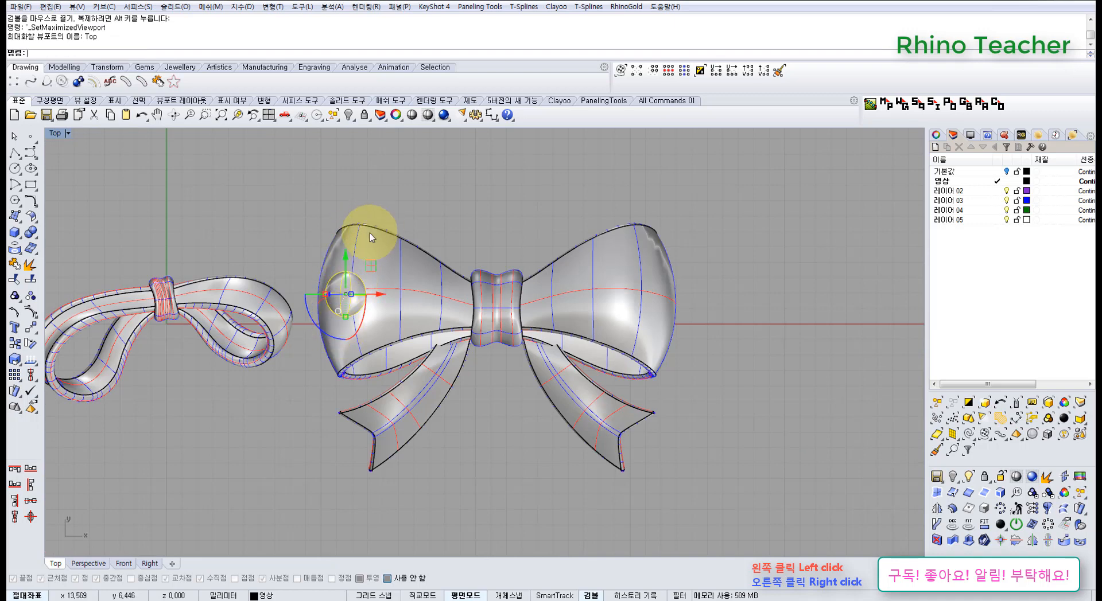
scroll(475, 317, "down", 5)
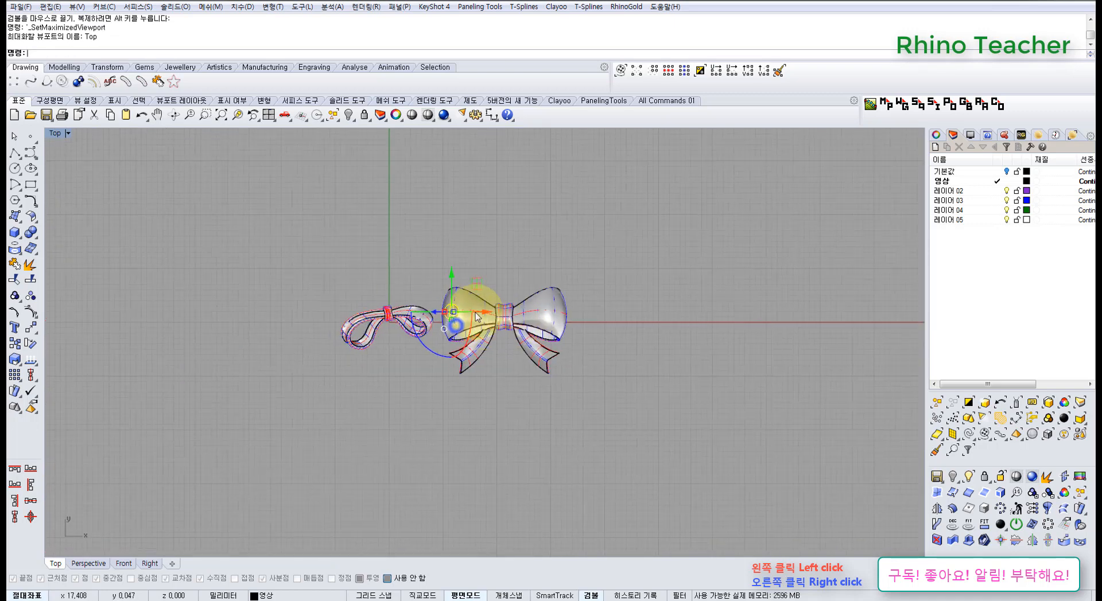
key("Delete")
right_click_drag(404, 299, 444, 272)
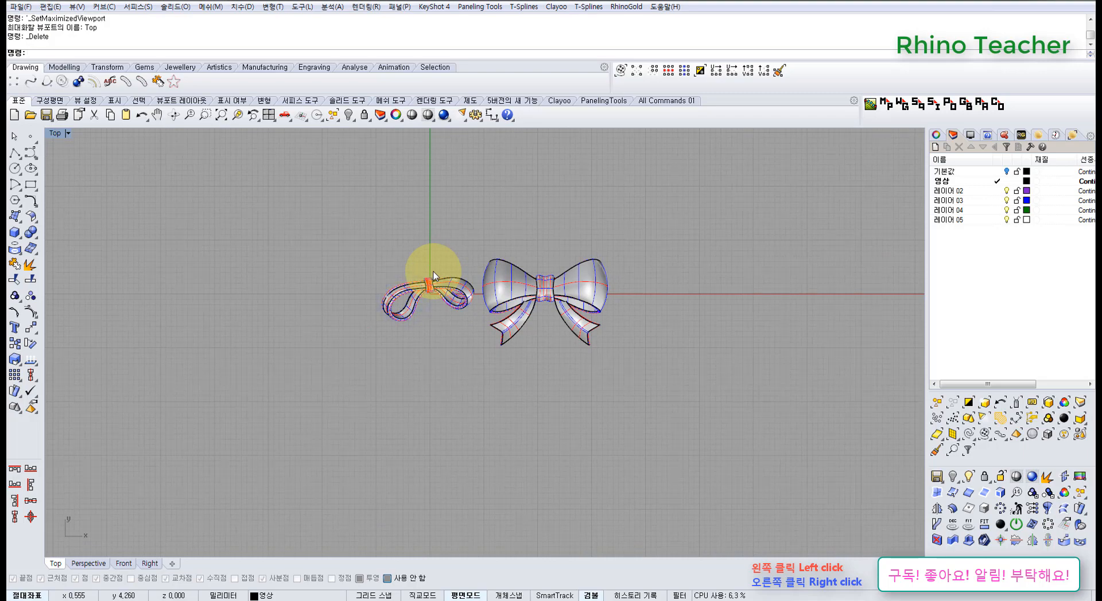
right_click_drag(434, 264, 426, 252)
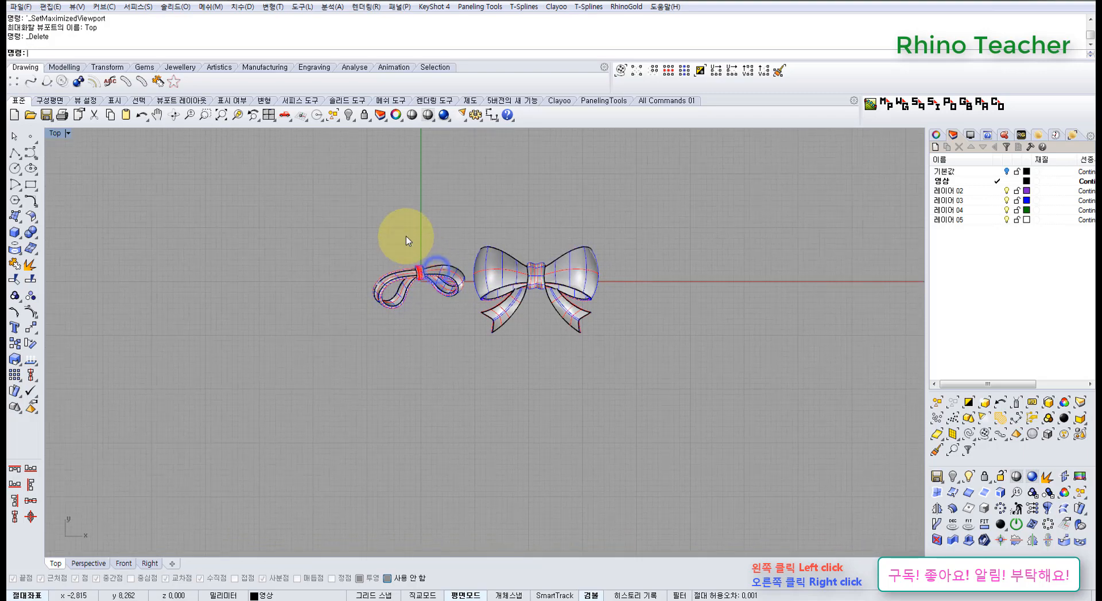
left_click_drag(303, 197, 666, 396)
scroll(487, 291, "up", 3)
right_click_drag(437, 230, 455, 275)
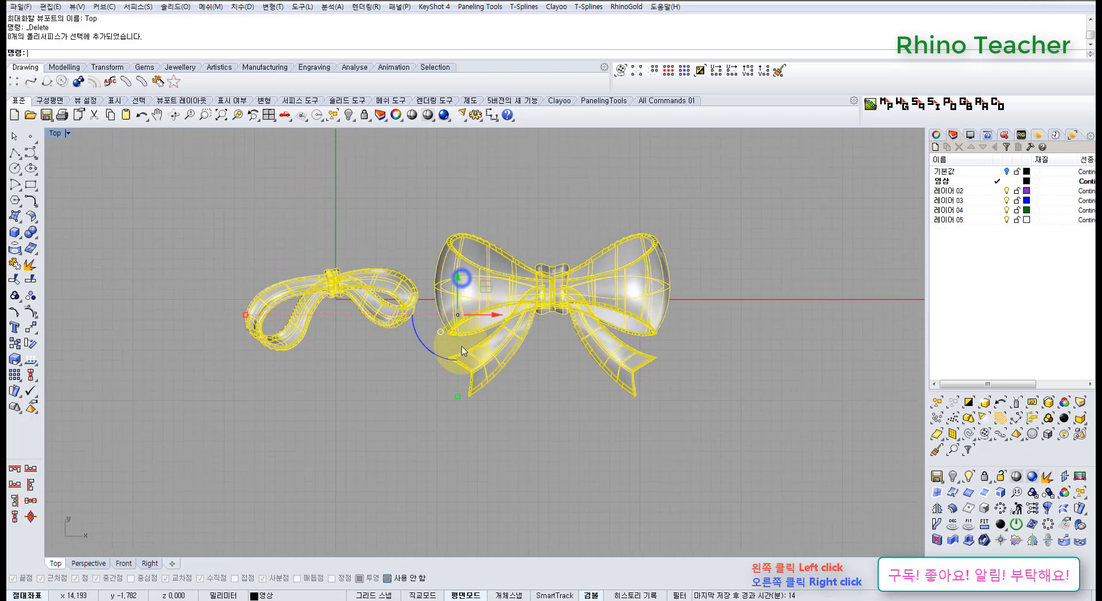
left_click(385, 362)
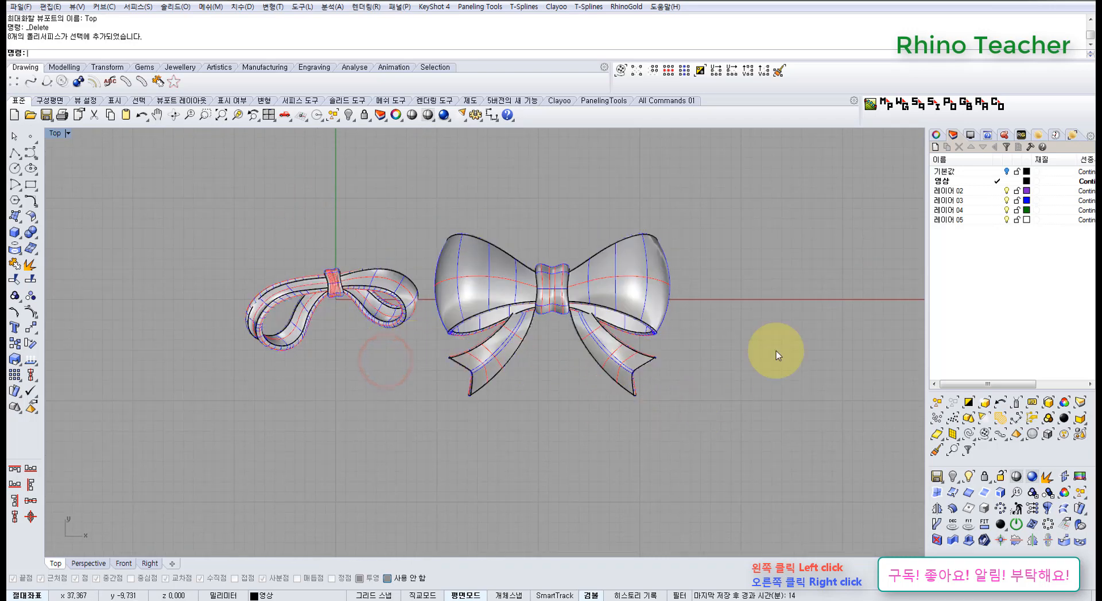
Show the 기본값 layer and examine the loops, knot and tails of the upper bow in the Top view
left_click(1007, 171)
scroll(580, 246, "down", 2)
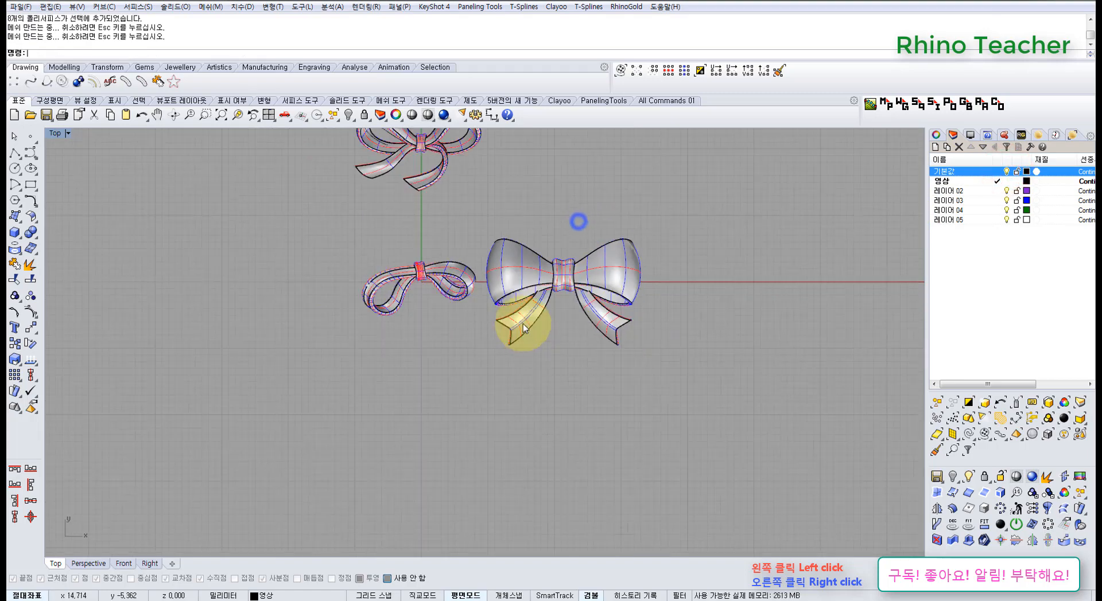
right_click_drag(463, 179, 463, 281)
scroll(421, 252, "up", 16)
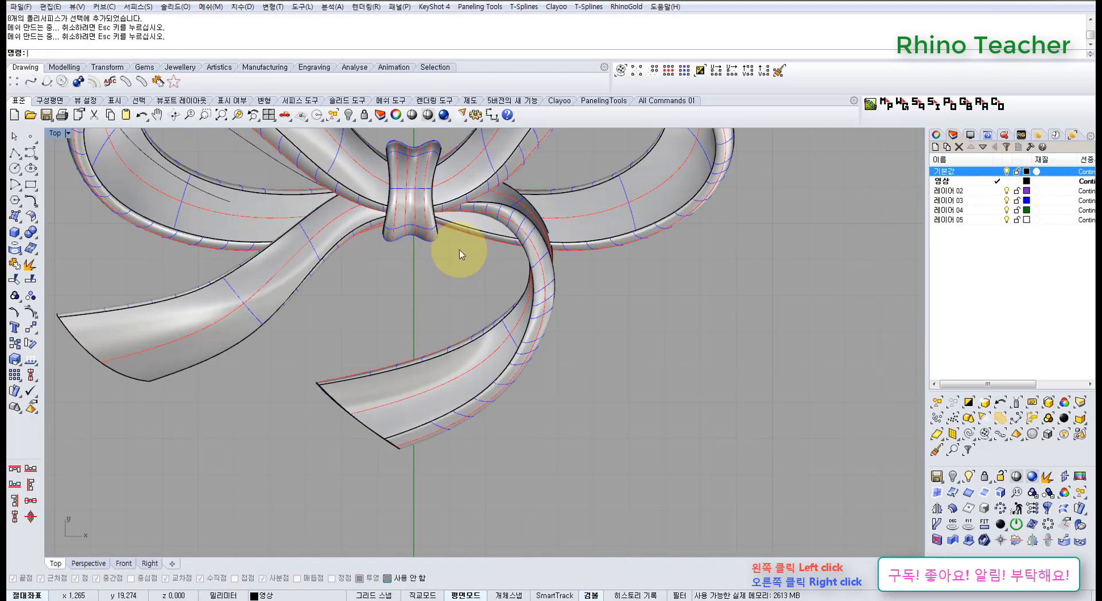
right_click_drag(446, 226, 476, 303)
scroll(505, 321, "down", 4)
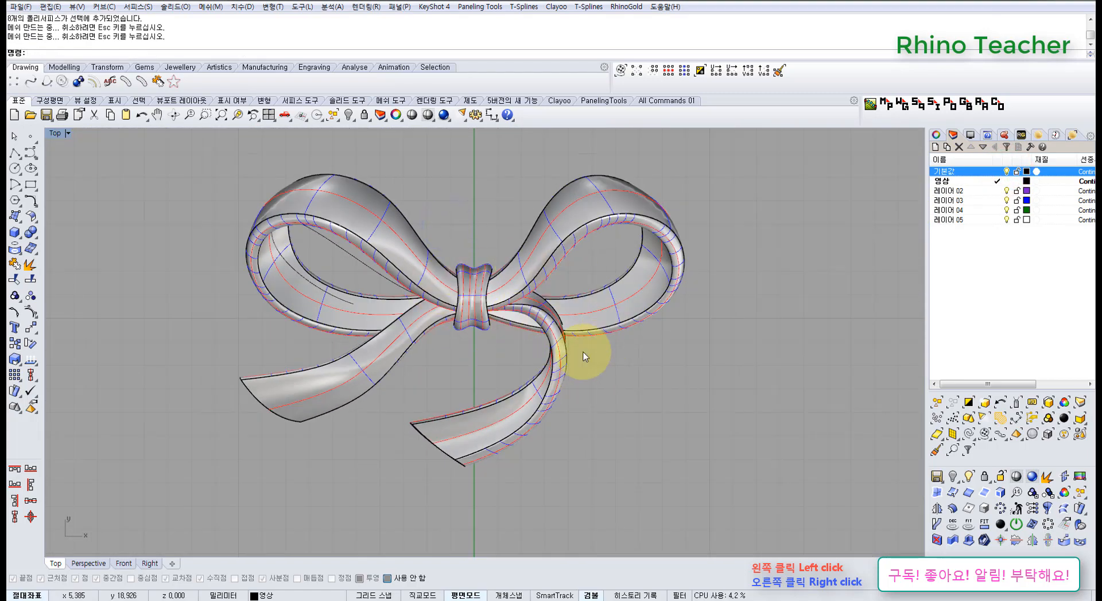
right_click_drag(537, 346, 468, 261)
scroll(462, 290, "down", 6)
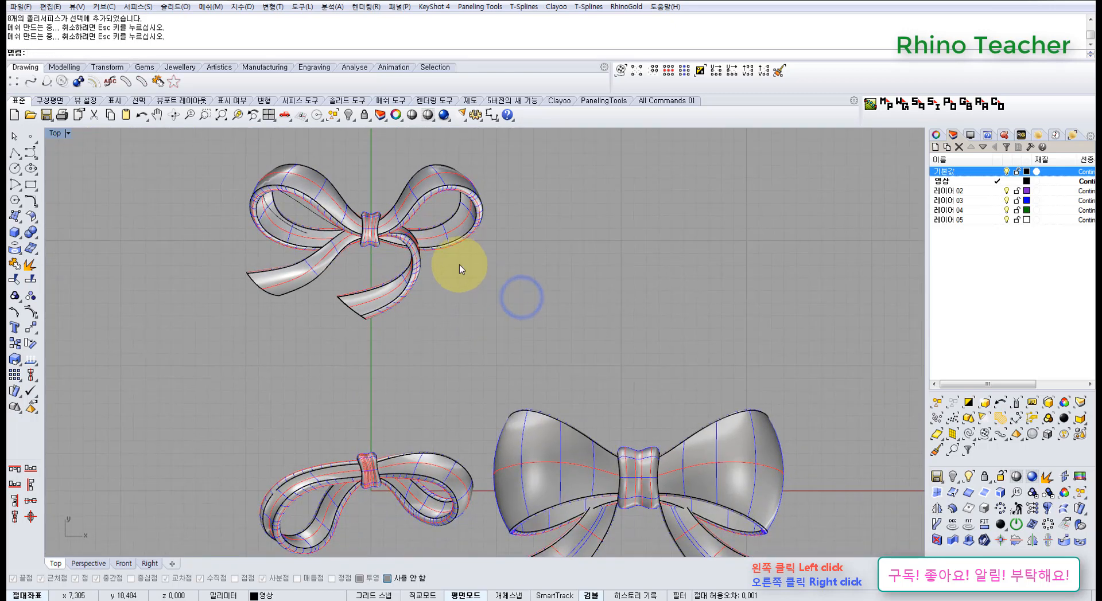
scroll(413, 270, "up", 4)
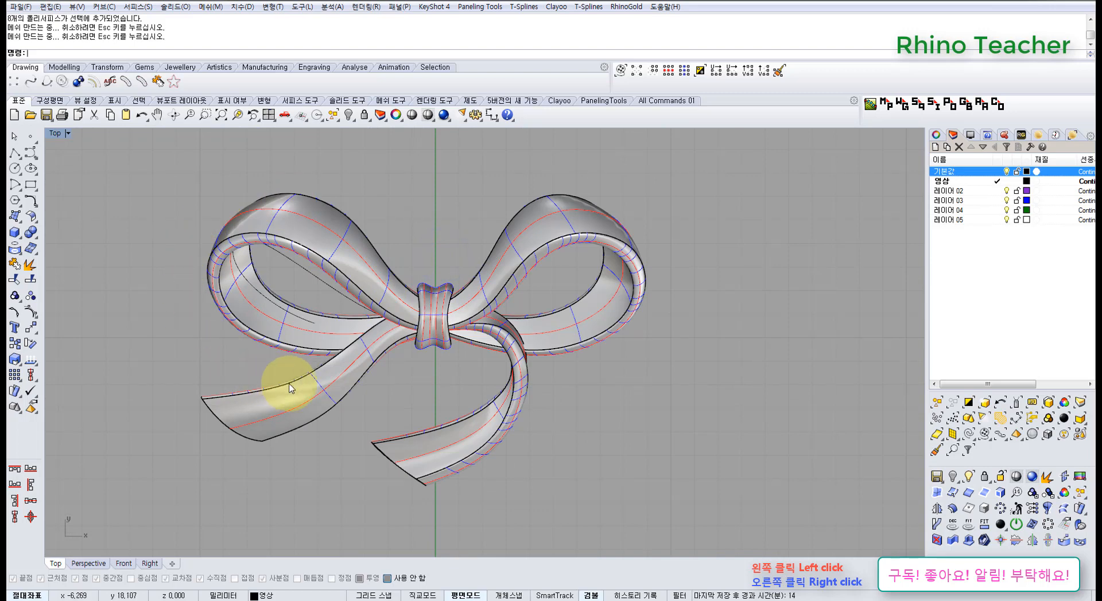
right_click_drag(503, 389, 507, 344)
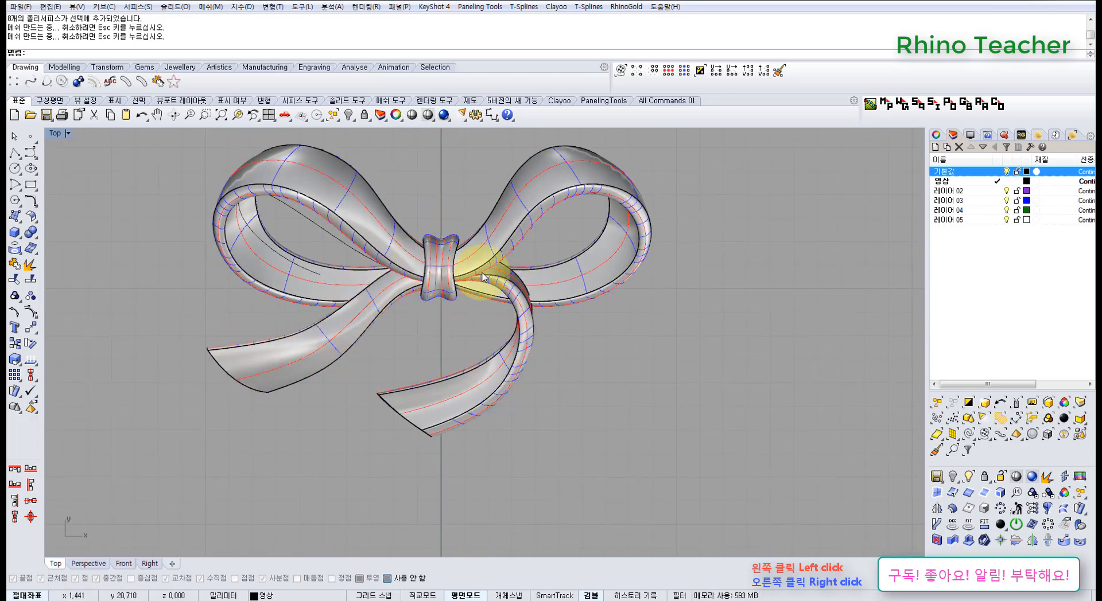
right_click_drag(525, 279, 519, 332)
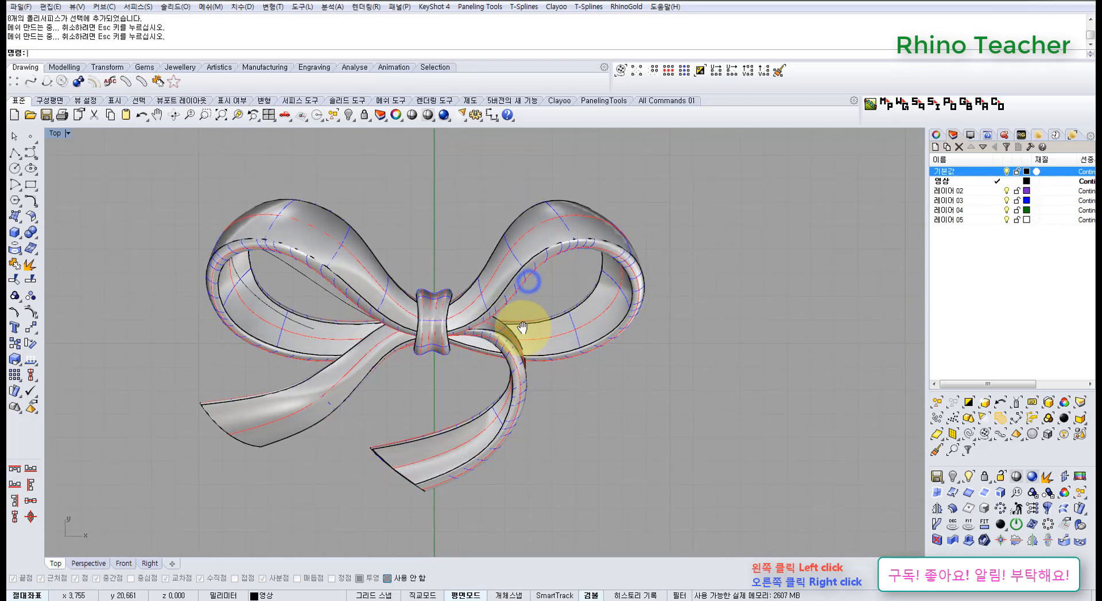
scroll(641, 303, "down", 4)
right_click_drag(643, 304, 508, 334)
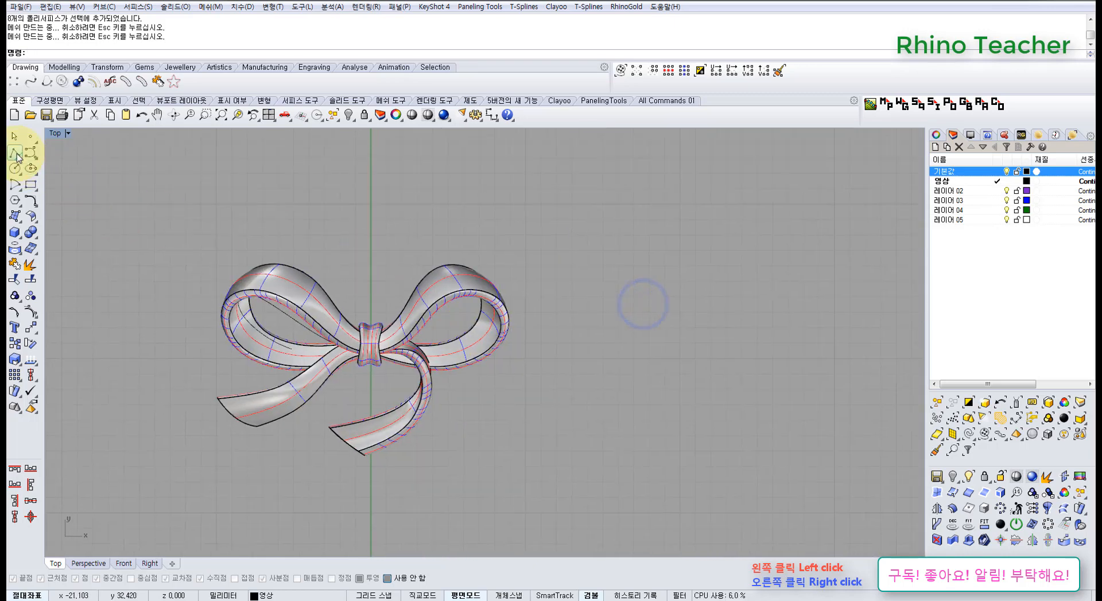
Draw an open three-point polyline beside the upper bow's right loop, with a long segment and a short return segment
left_click(16, 153)
left_click(792, 205)
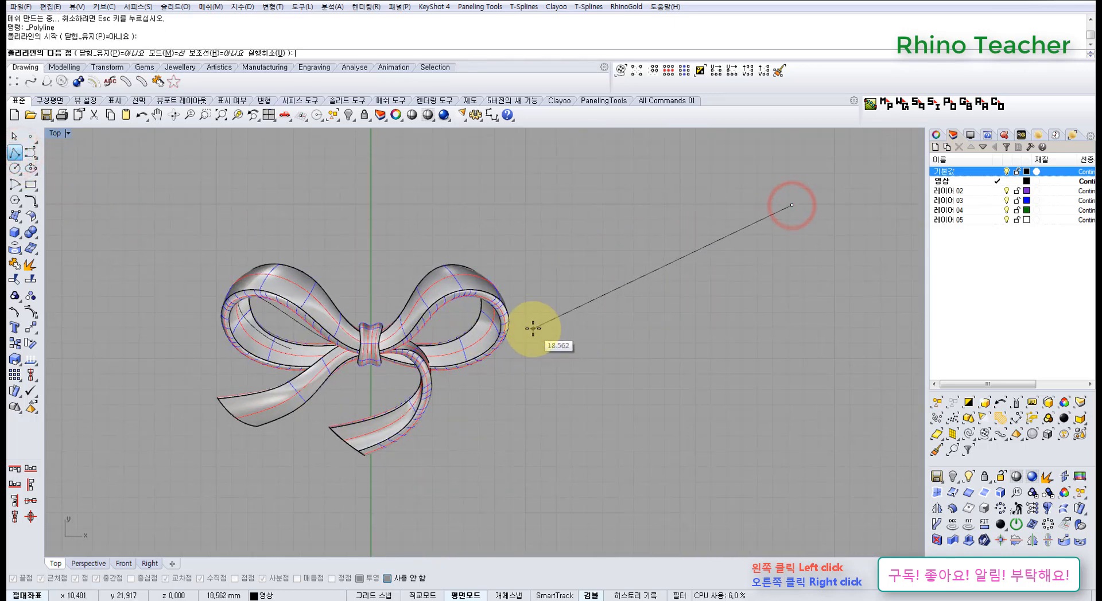
left_click(532, 328)
left_click(553, 287)
right_click(542, 329)
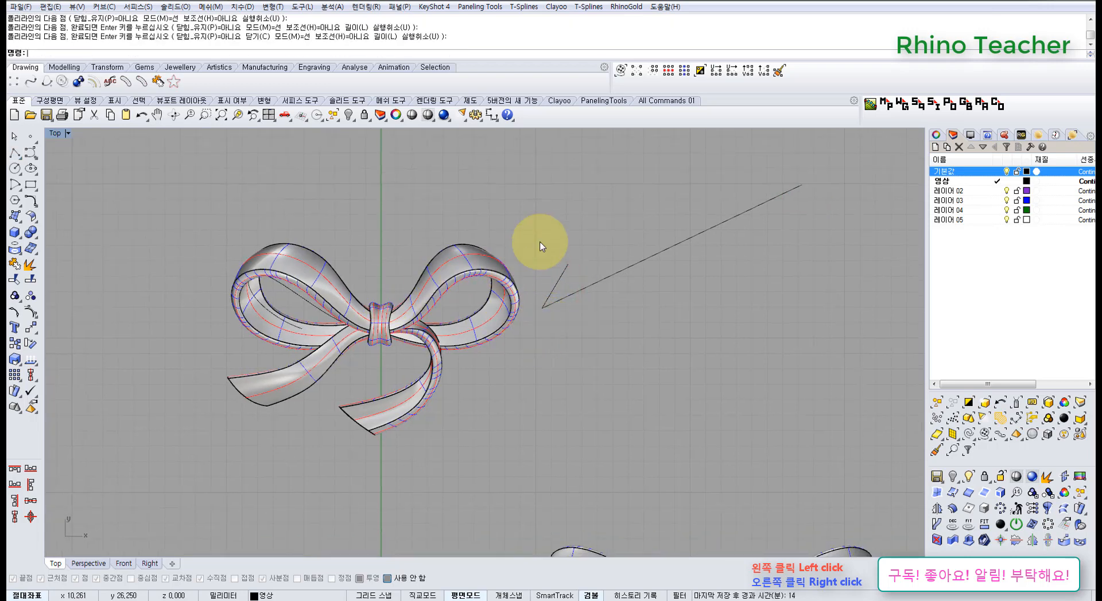
Ungroup the upper bow and select its right loop and its curled tail one at a time
left_click(499, 278)
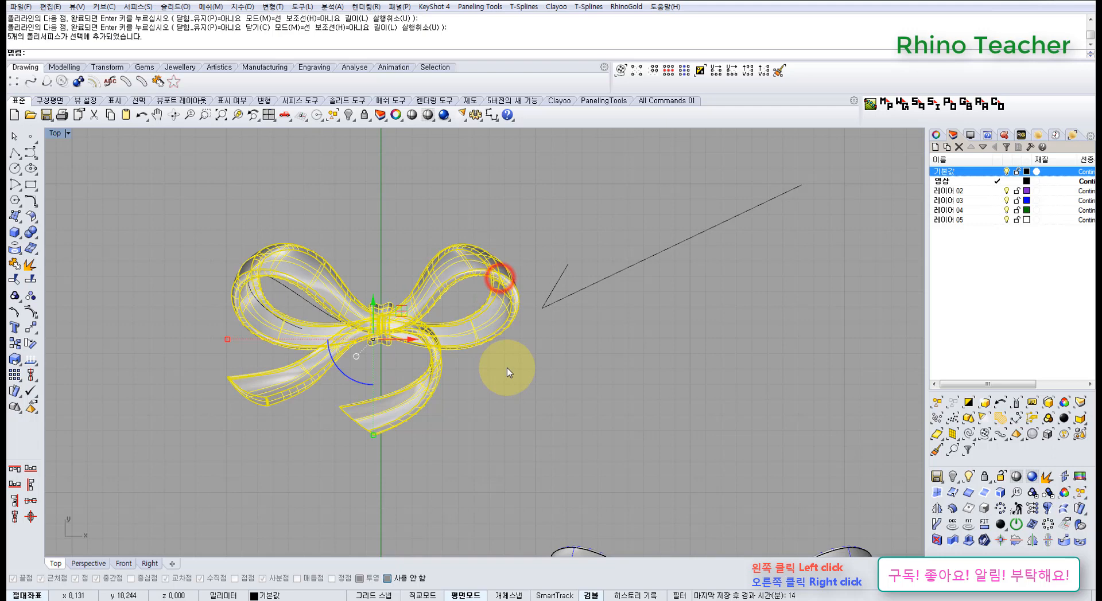
left_click(31, 297)
left_click(31, 297)
left_click(31, 296)
left_click(189, 201)
left_click(485, 274)
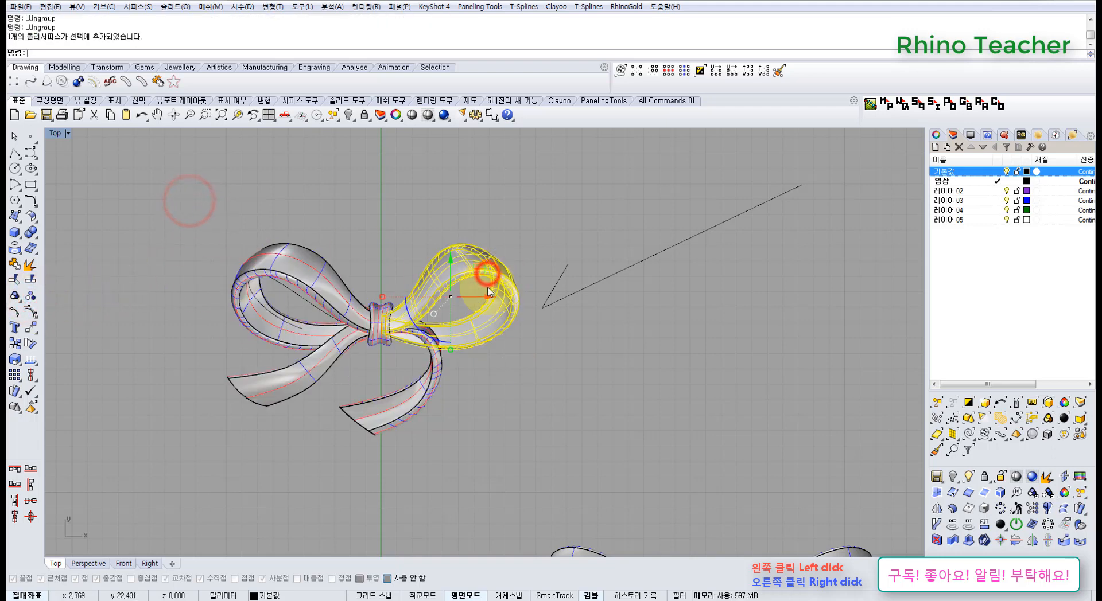
left_click(499, 386)
left_click(431, 374)
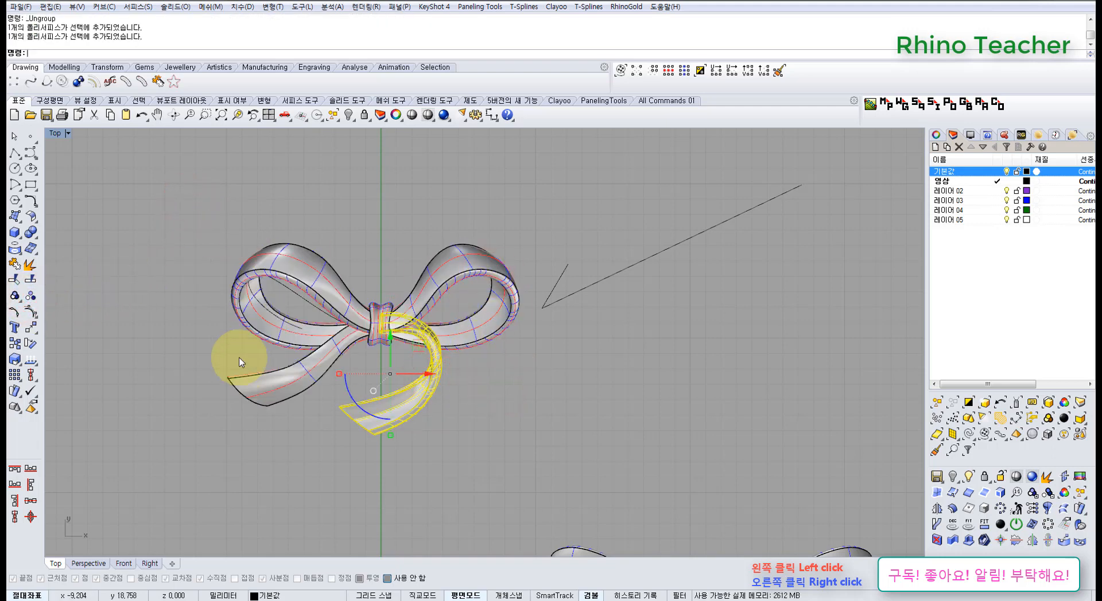
Delete the polyline drawn beside the upper bow
right_click_drag(566, 405, 551, 325)
left_click(551, 326)
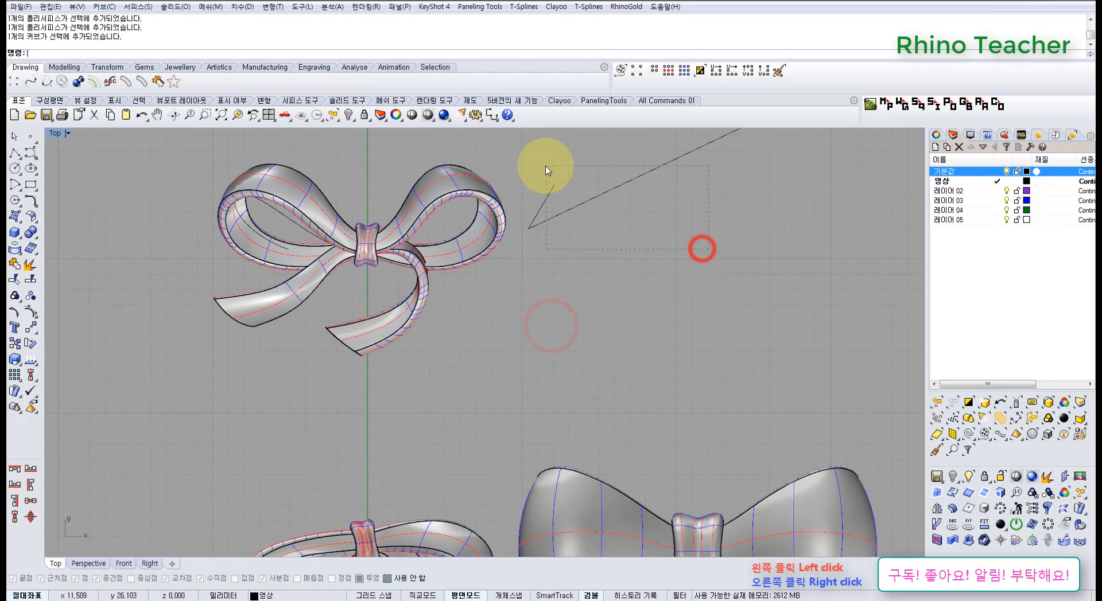
left_click_drag(546, 166, 545, 166)
right_click_drag(591, 208, 533, 209)
key("Delete")
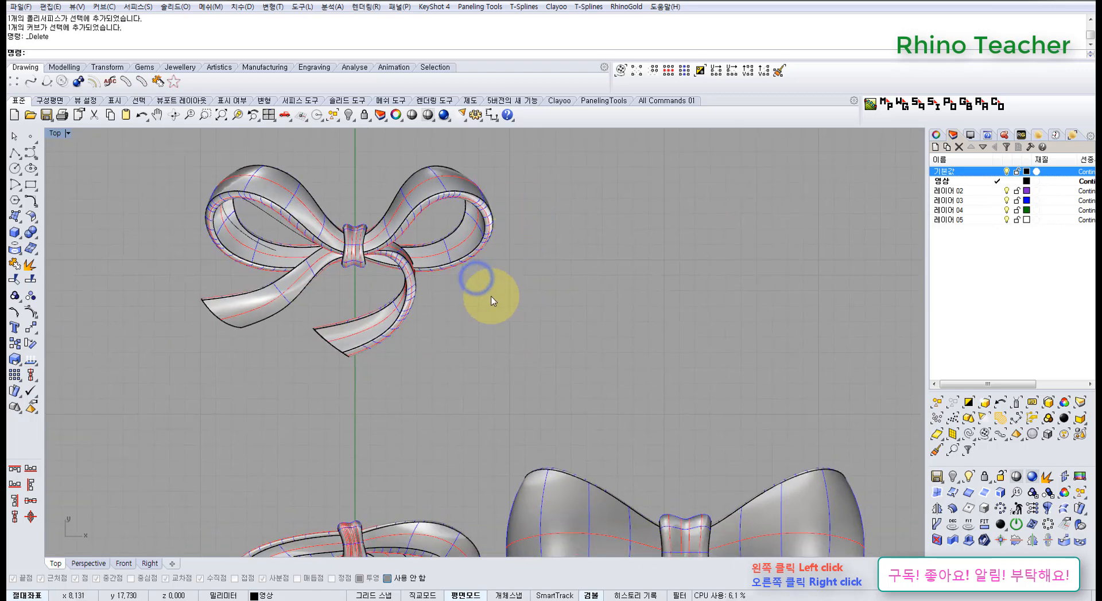
Hide the 기본값 and 영상 layers and make 레이어 02 the current layer
left_click(1006, 172)
right_click_drag(681, 290, 635, 198)
scroll(635, 197, "down", 8)
right_click_drag(618, 279, 529, 266)
left_click_drag(634, 386, 344, 245)
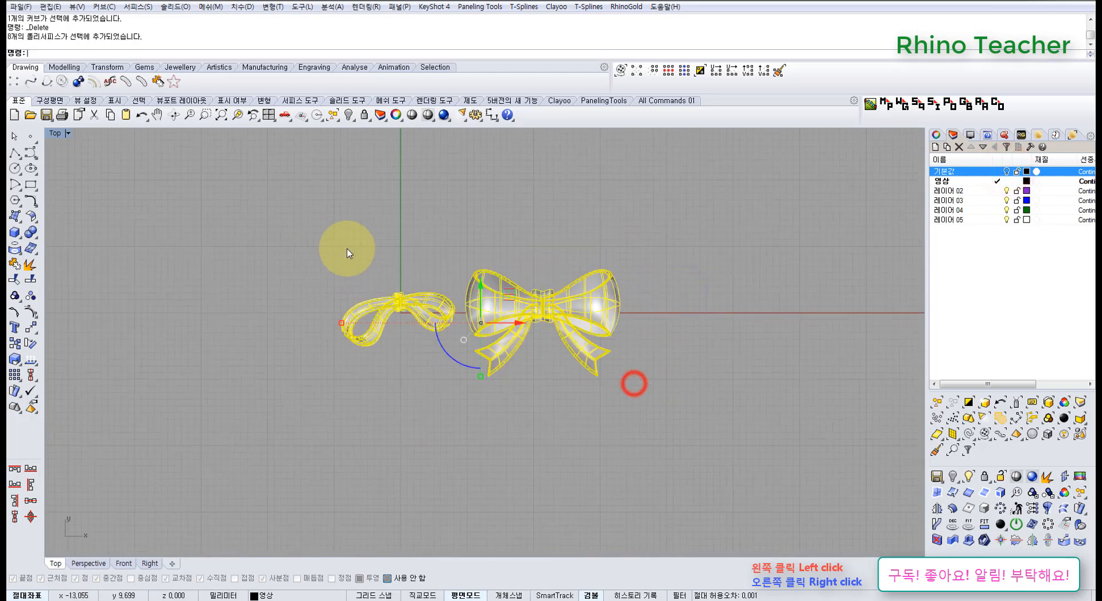
right_click_drag(467, 275, 436, 337)
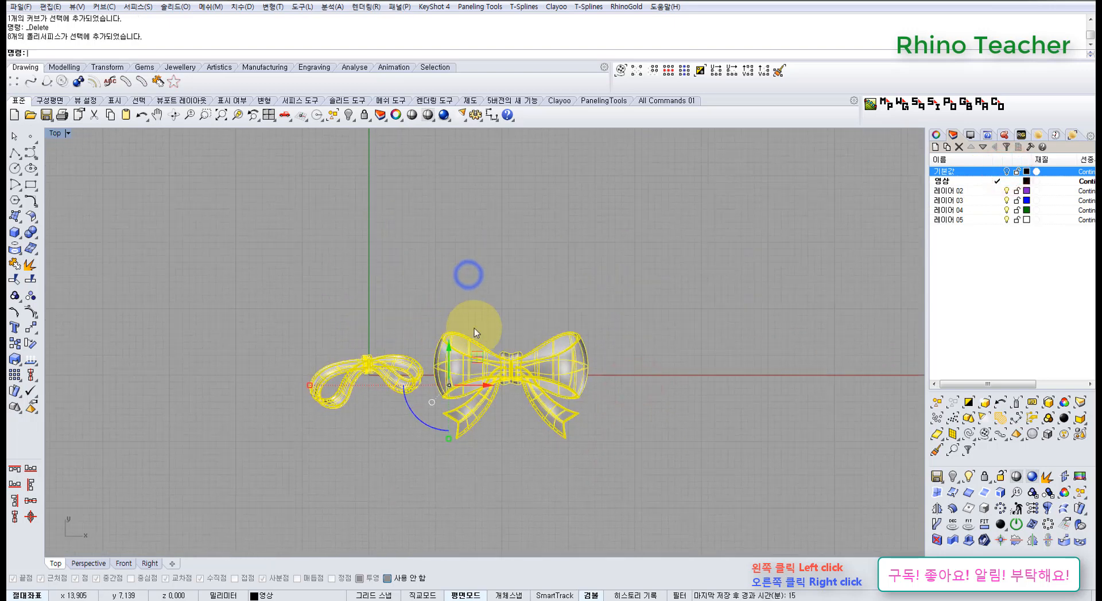
left_click(987, 192)
left_click(1007, 181)
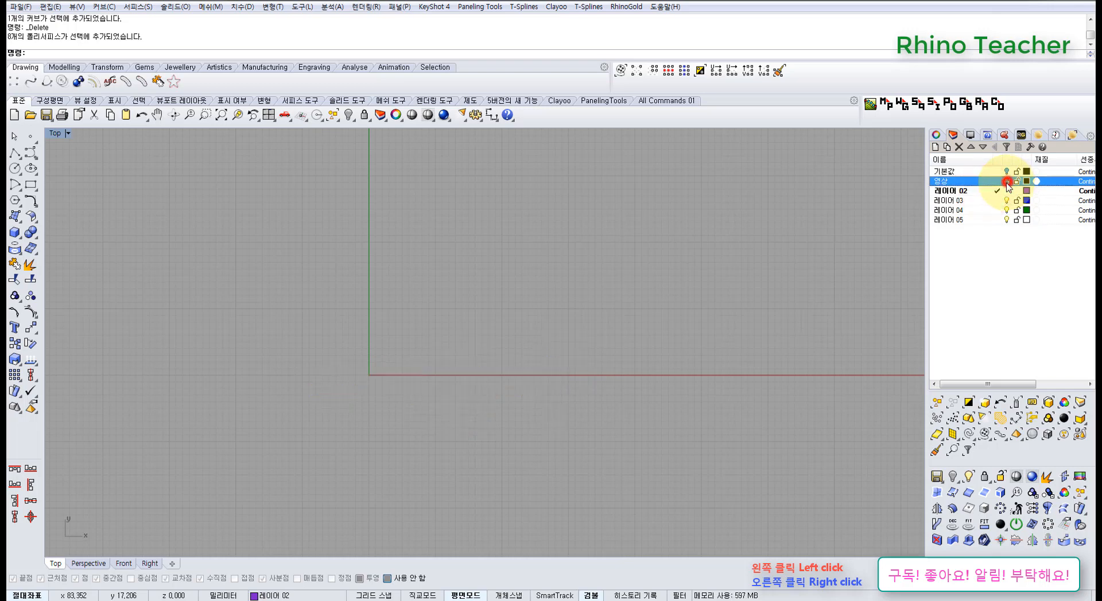
right_click_drag(626, 325, 682, 287)
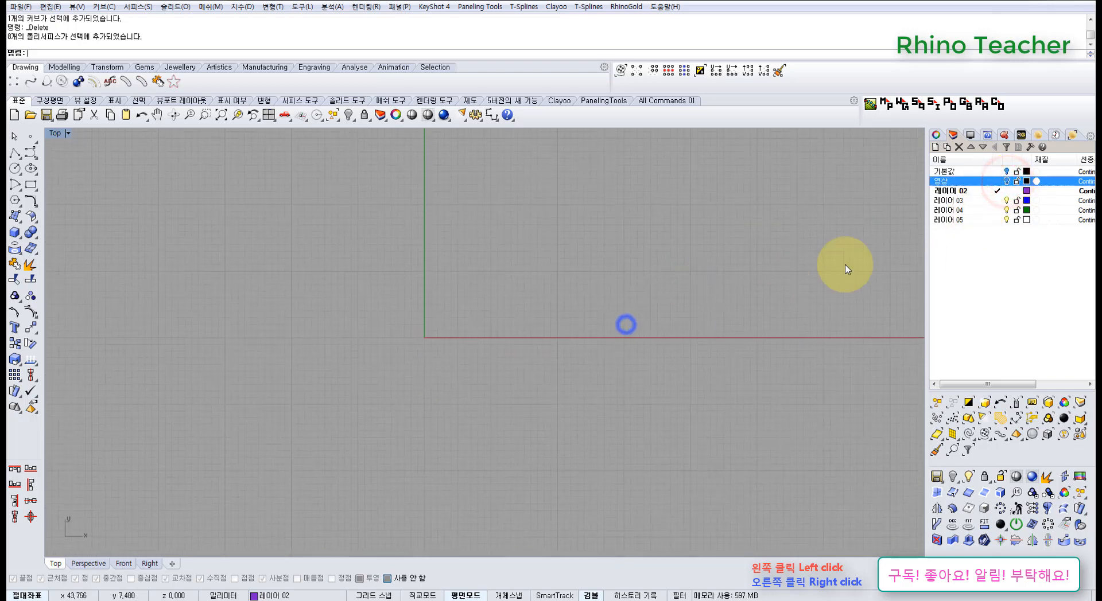
Set the colour of 레이어 02 to black
left_click(1026, 192)
left_click(511, 269)
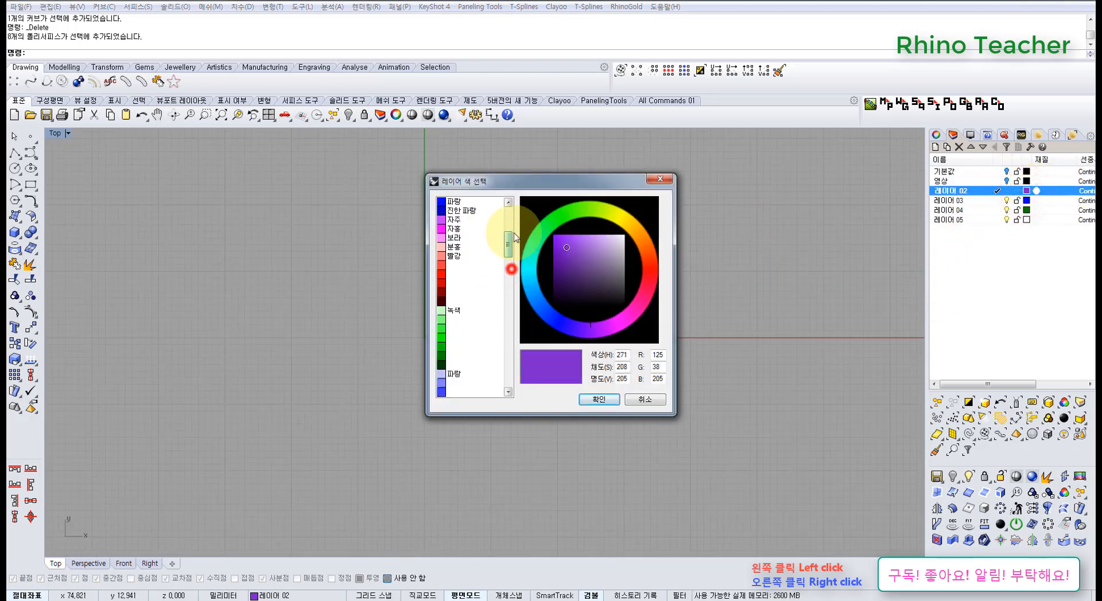
scroll(513, 235, "up", 5)
left_click(453, 238)
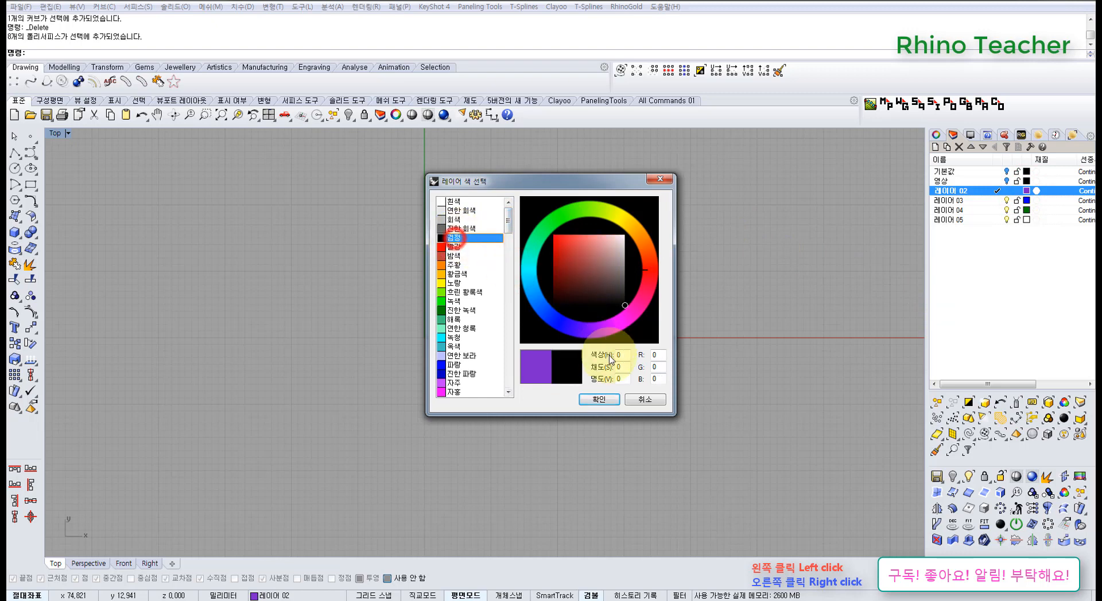
left_click(609, 402)
right_click_drag(491, 341, 518, 350)
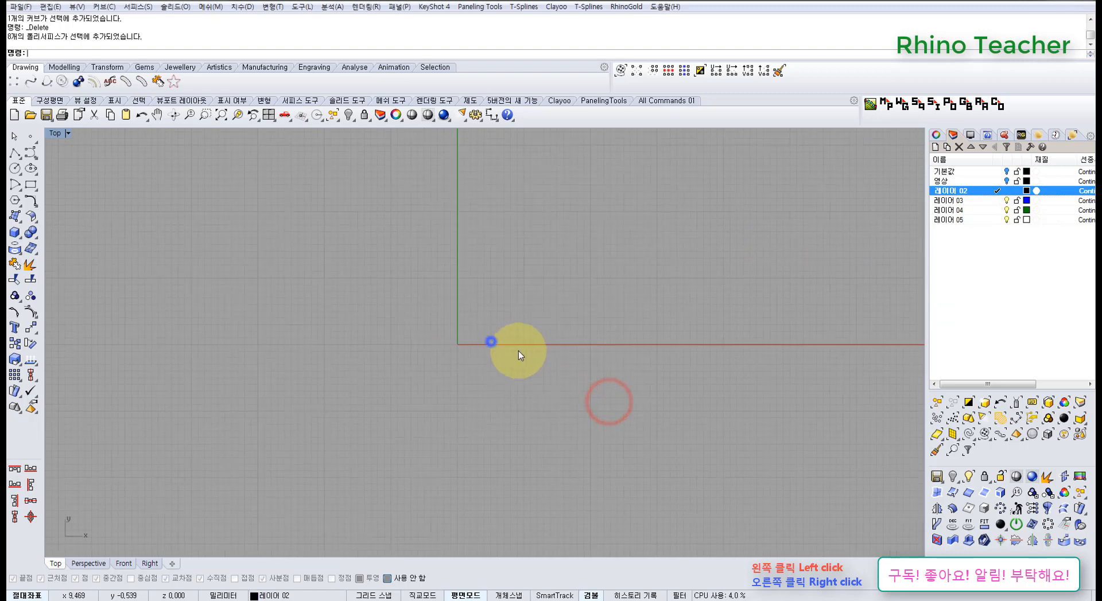
Draw a 20 by 20 mm rectangle centred on the origin in the Top view
left_click(36, 187)
scroll(333, 307, "down", 3)
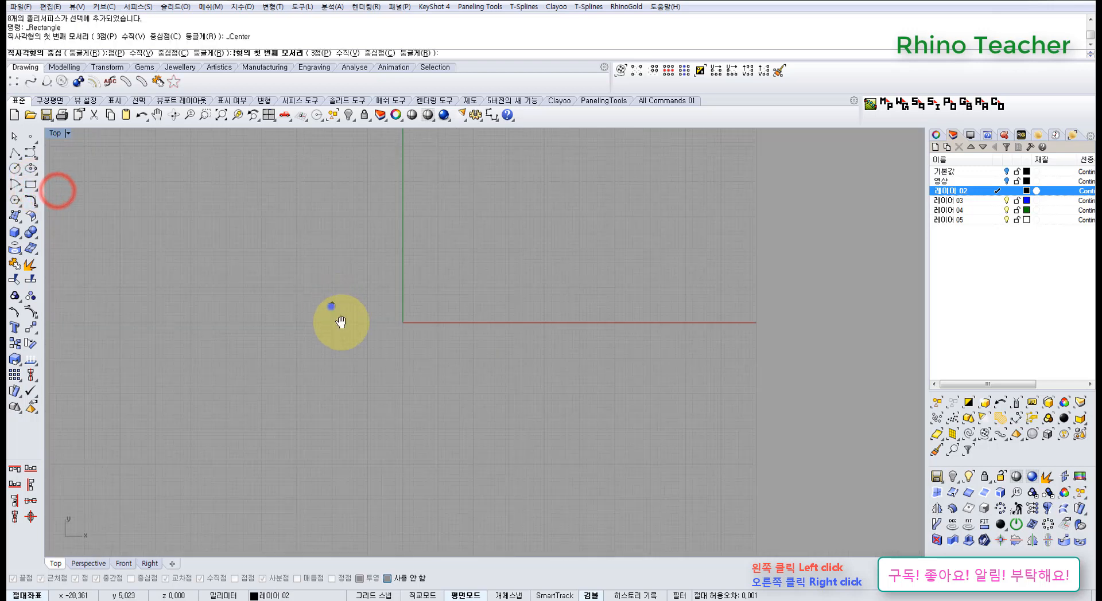
right_click_drag(331, 308, 388, 293)
type("0")
key("Return")
type("2")
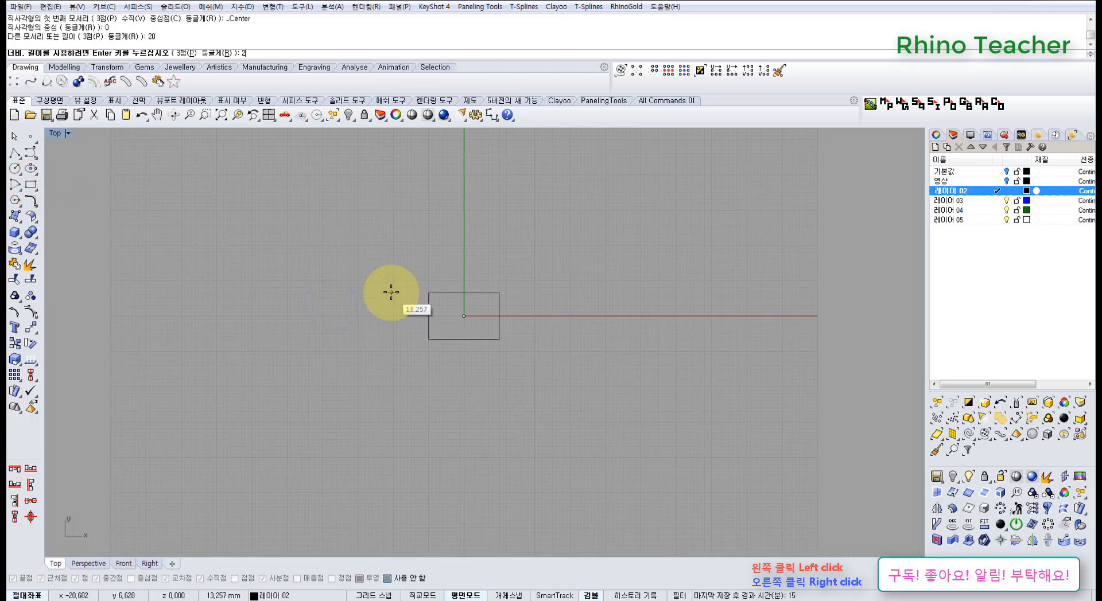
type("020")
key("Return")
Select the square around the origin and lock it as a size guide
scroll(465, 320, "up", 10)
left_click_drag(489, 350, 293, 311)
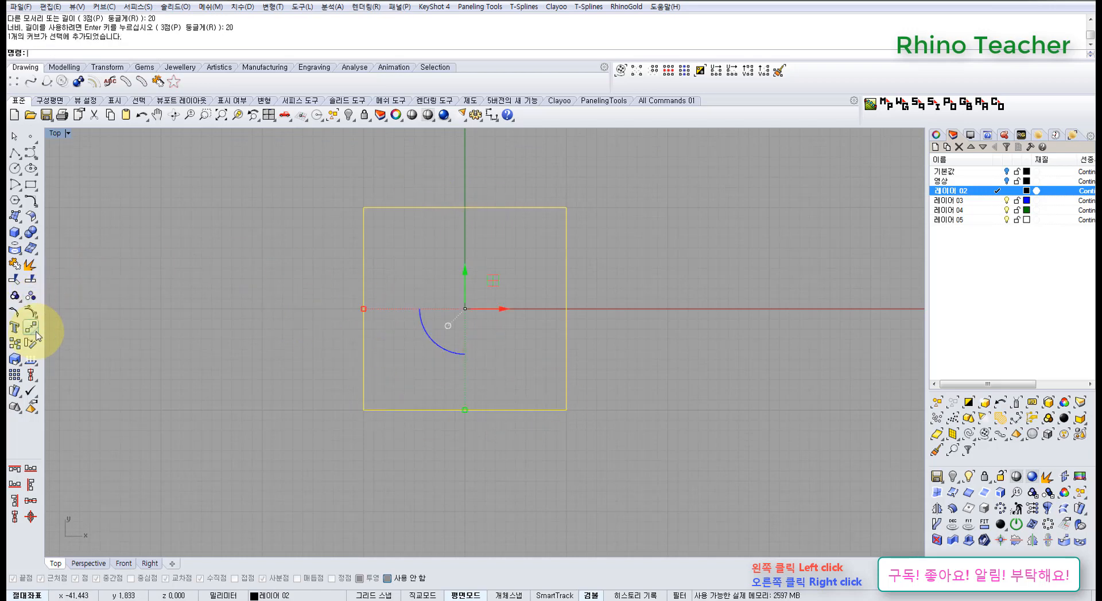
left_click(363, 117)
scroll(408, 282, "up", 6)
right_click_drag(398, 299, 393, 260)
left_click(32, 153)
scroll(485, 291, "up", 6)
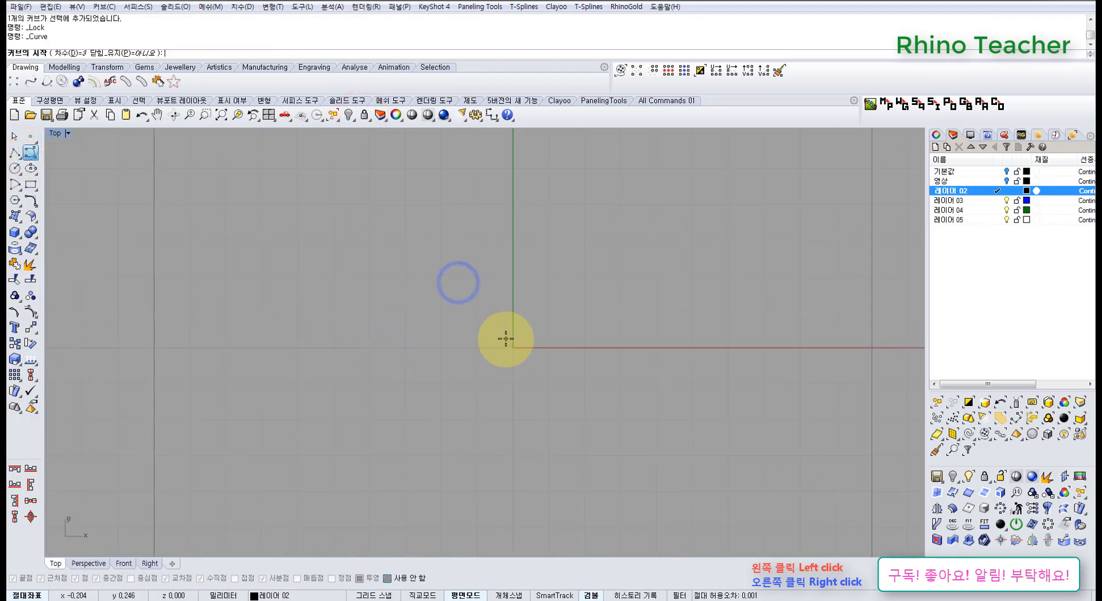
left_click(505, 339)
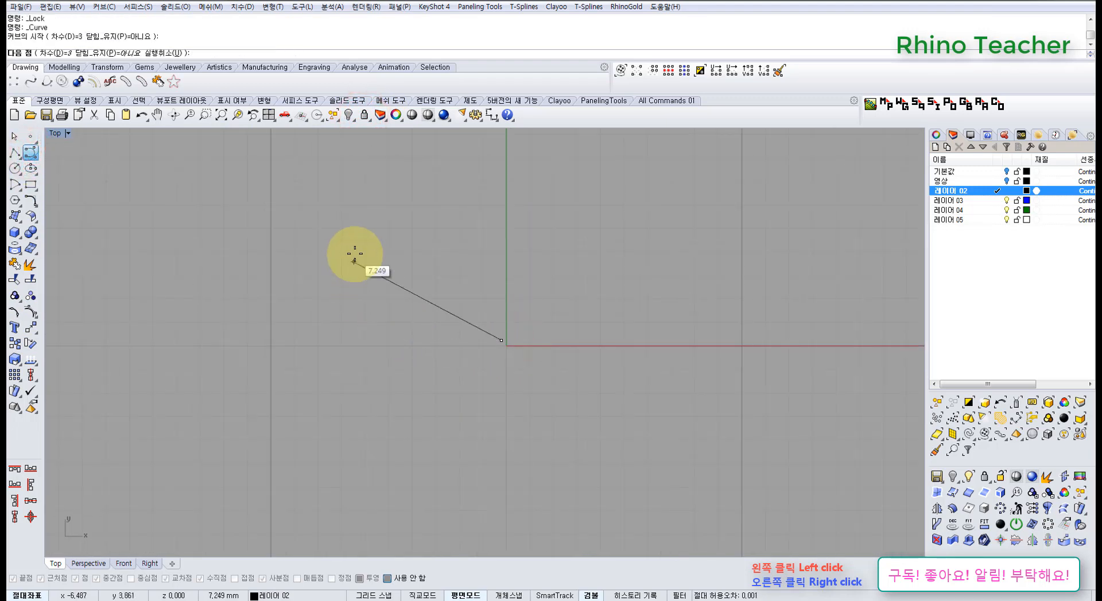
key("Escape")
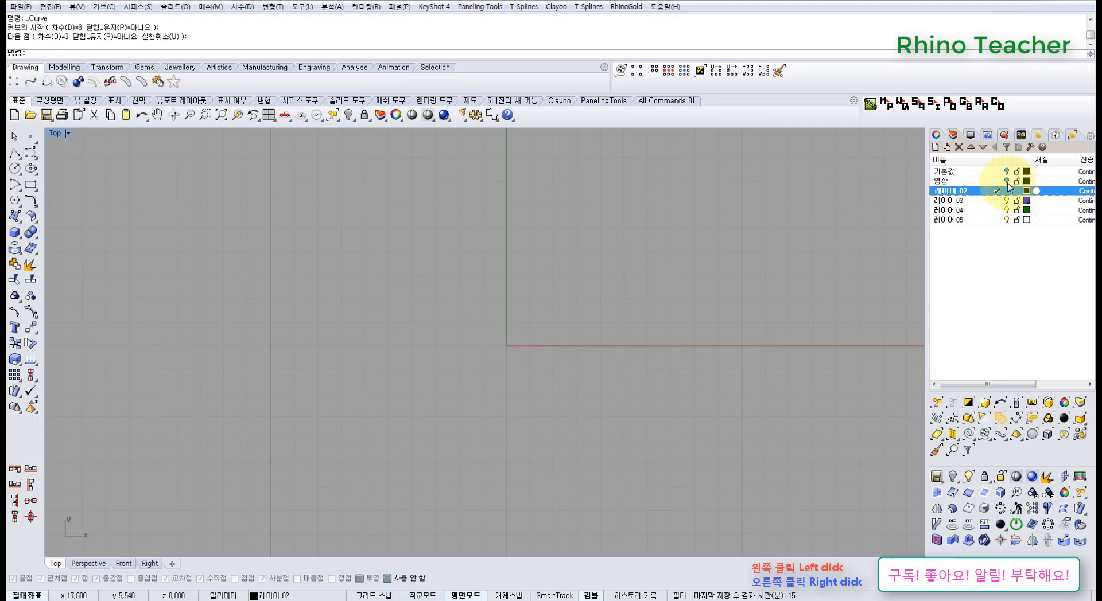
Show the 영상 layer and examine the loops, knot and tails of its bows in the Perspective view
left_click(1006, 181)
right_click_drag(583, 255, 450, 234)
key("ctrl+F4")
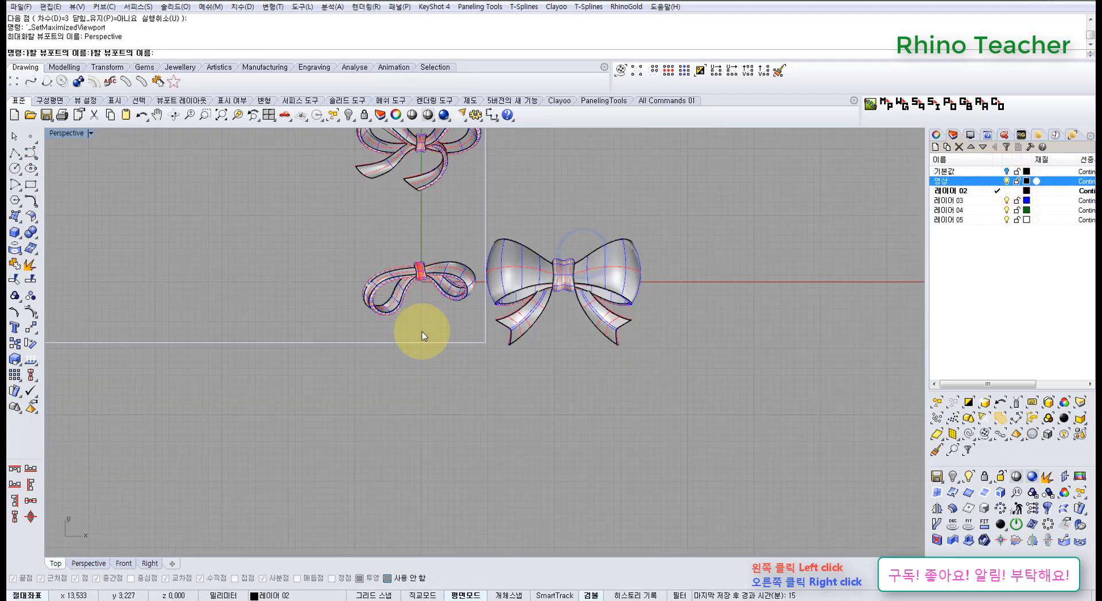
right_click_drag(418, 341, 429, 238)
right_click_drag(503, 300, 427, 304, "shift")
right_click_drag(426, 288, 410, 320)
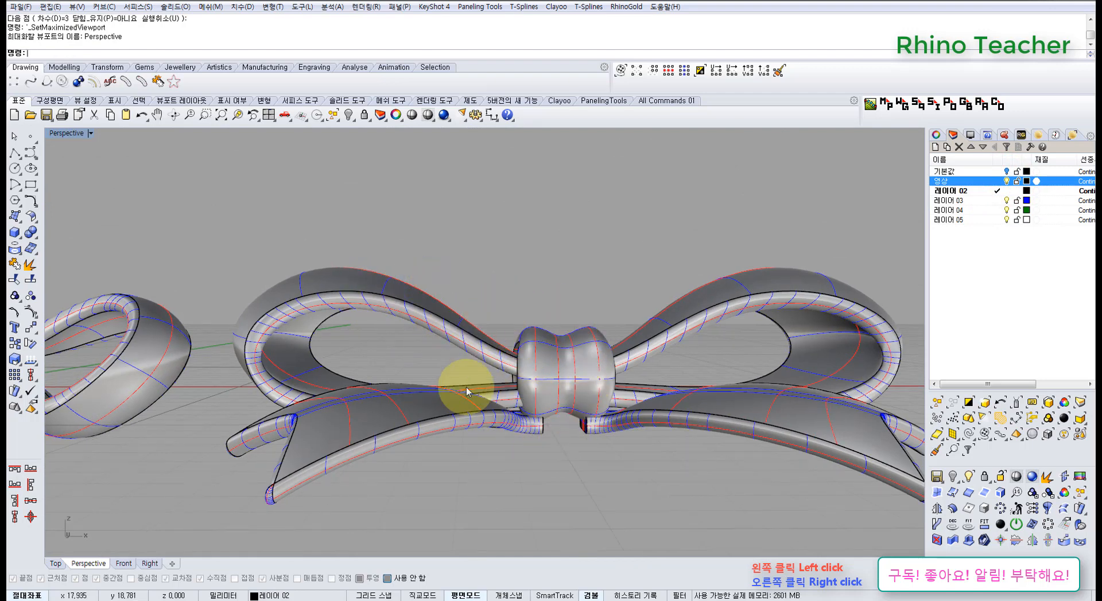
scroll(550, 355, "down", 2)
scroll(549, 355, "down", 2)
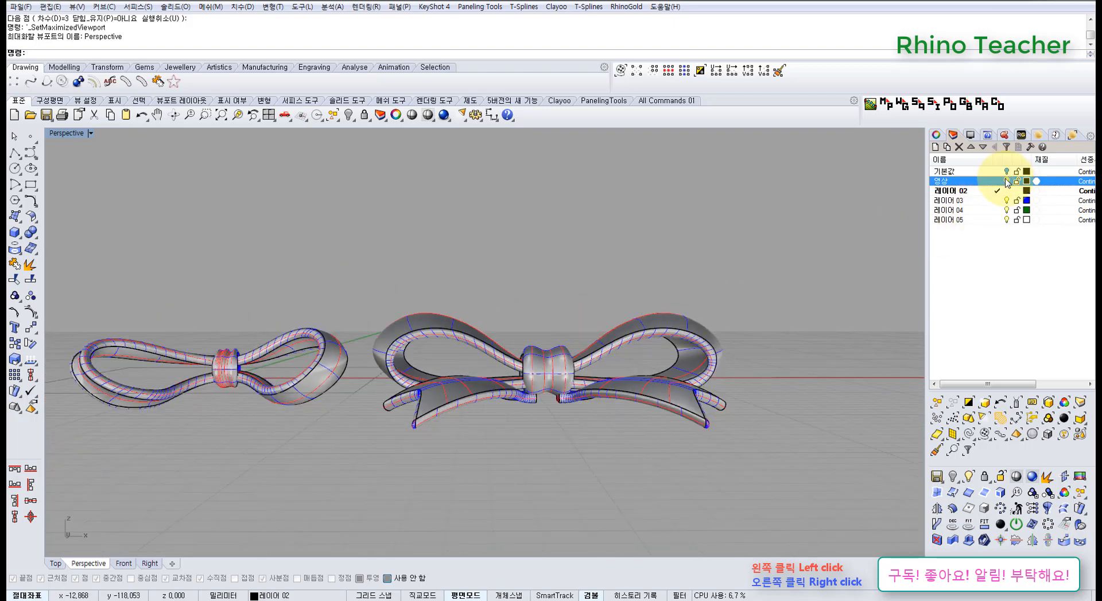
Hide the 영상 layer and return to the Top view with the locked square in sight
left_click(1006, 179)
key("ctrl+F1")
scroll(397, 414, "down", 4)
right_click_drag(393, 422, 454, 418)
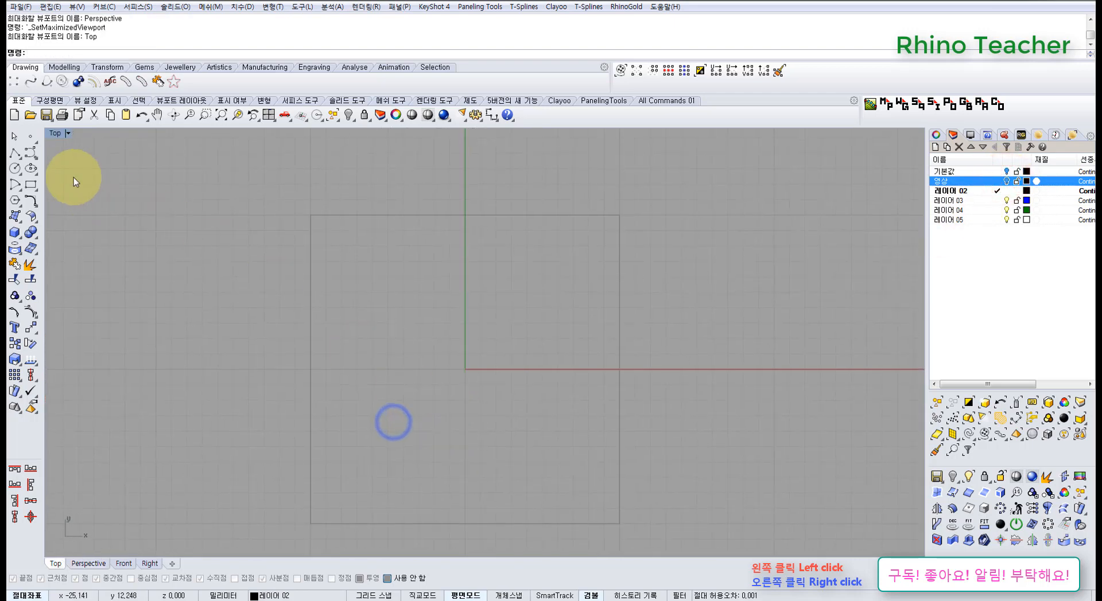
Start a control-point curve just left of the origin and place its first two points in a horizontal line
left_click(31, 153)
scroll(425, 374, "up", 3)
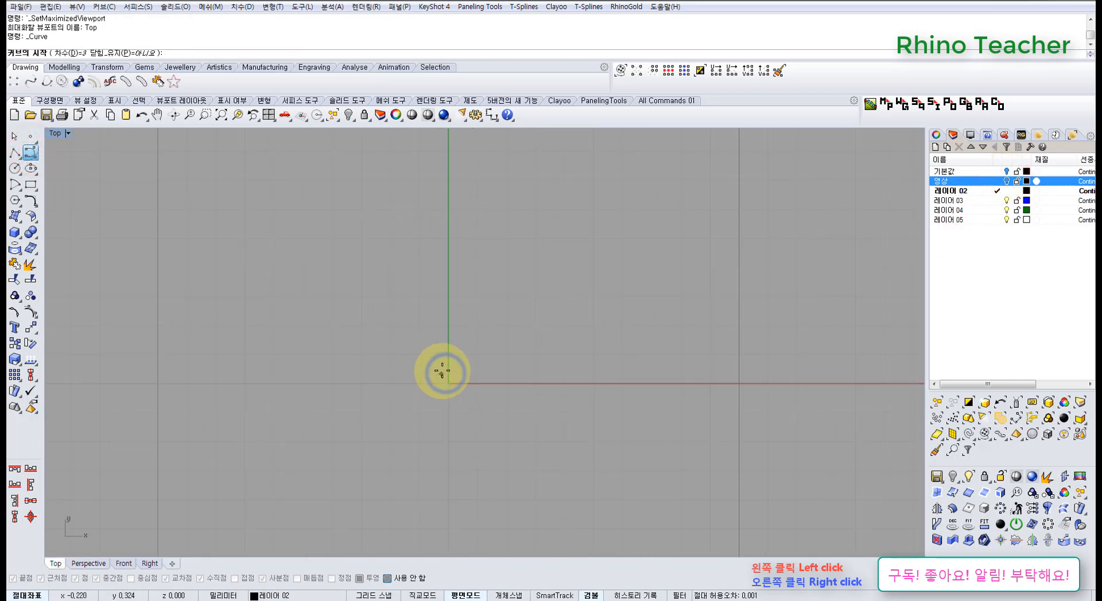
left_click(442, 371)
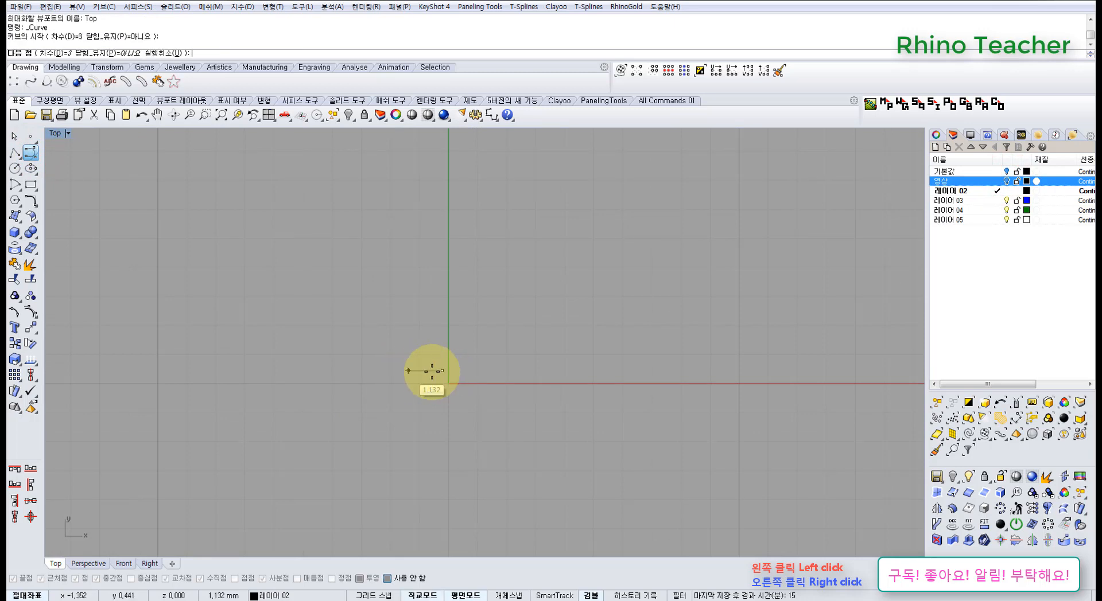
left_click(401, 371, "shift")
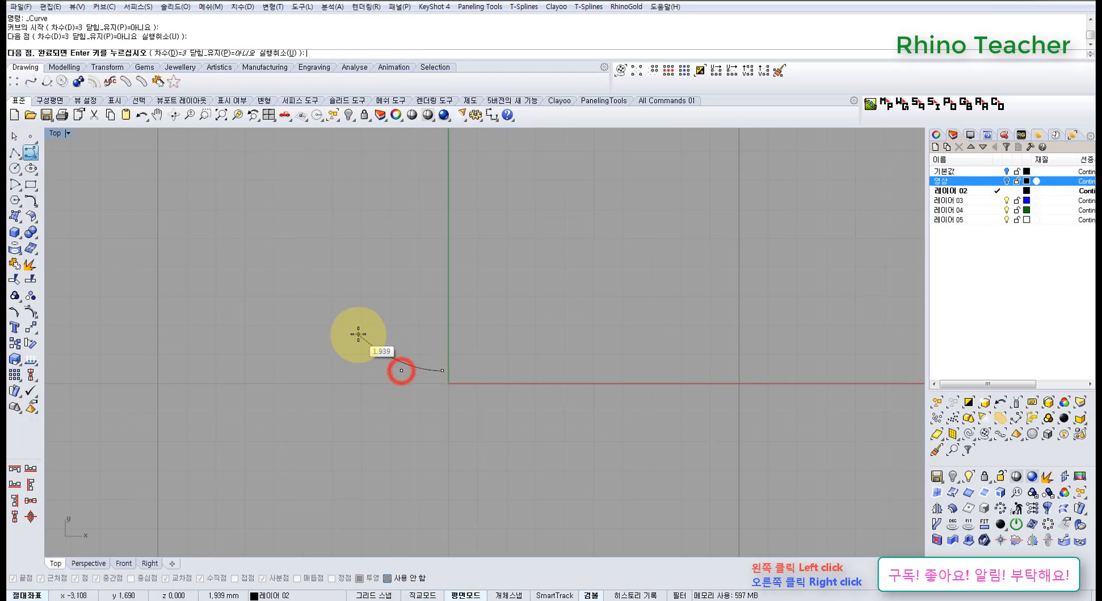
scroll(358, 340, "down", 6)
right_click_drag(359, 343, 446, 347)
scroll(424, 341, "up", 4)
left_click(427, 337)
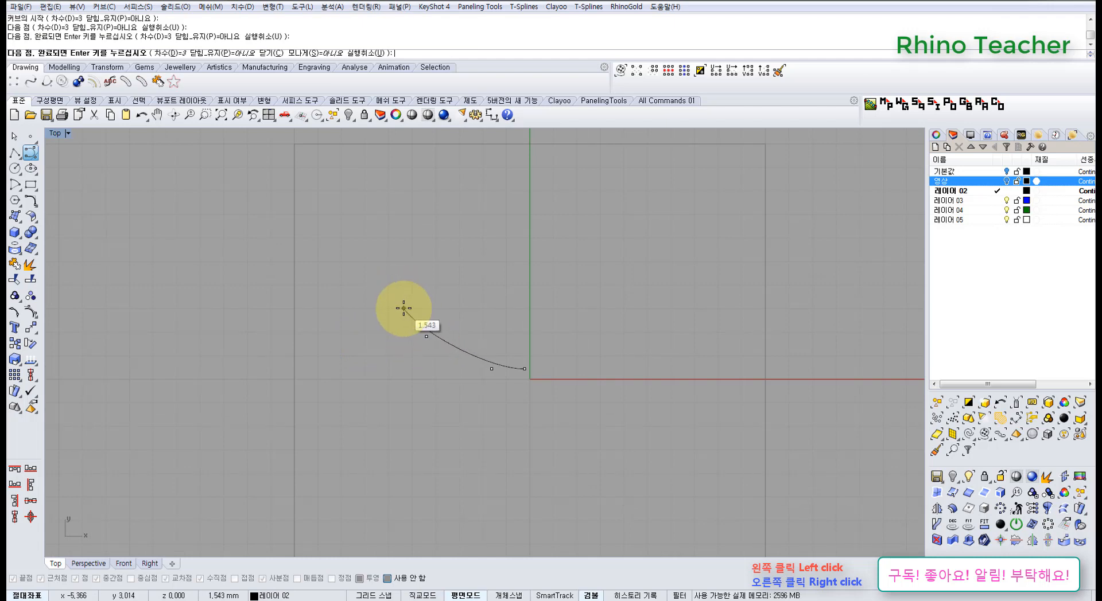
key("ctrl+z")
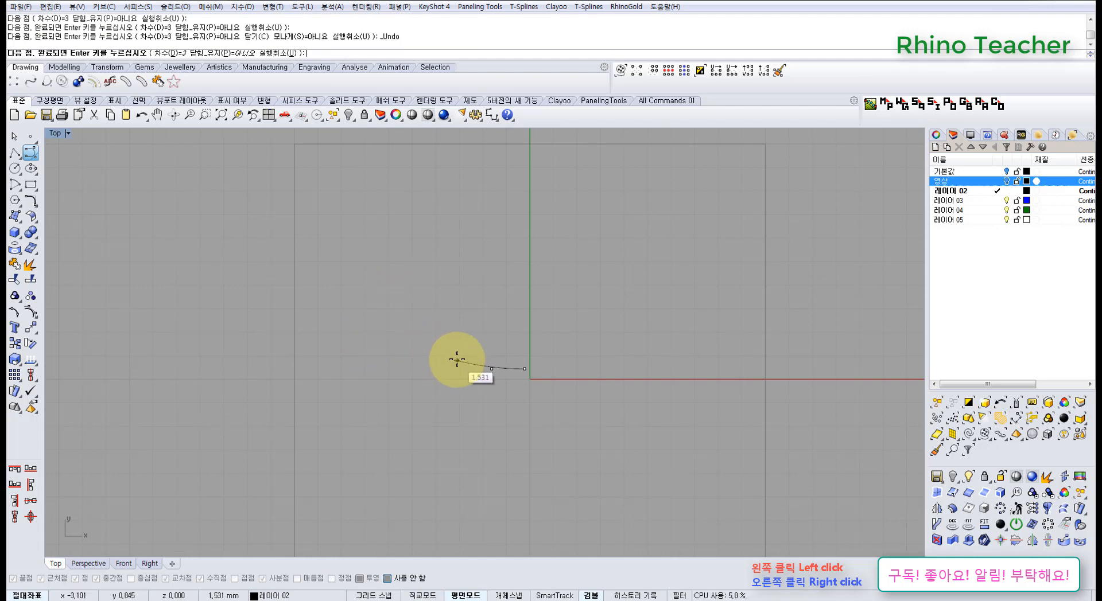
left_click(392, 315)
left_click(326, 286)
left_click(280, 362)
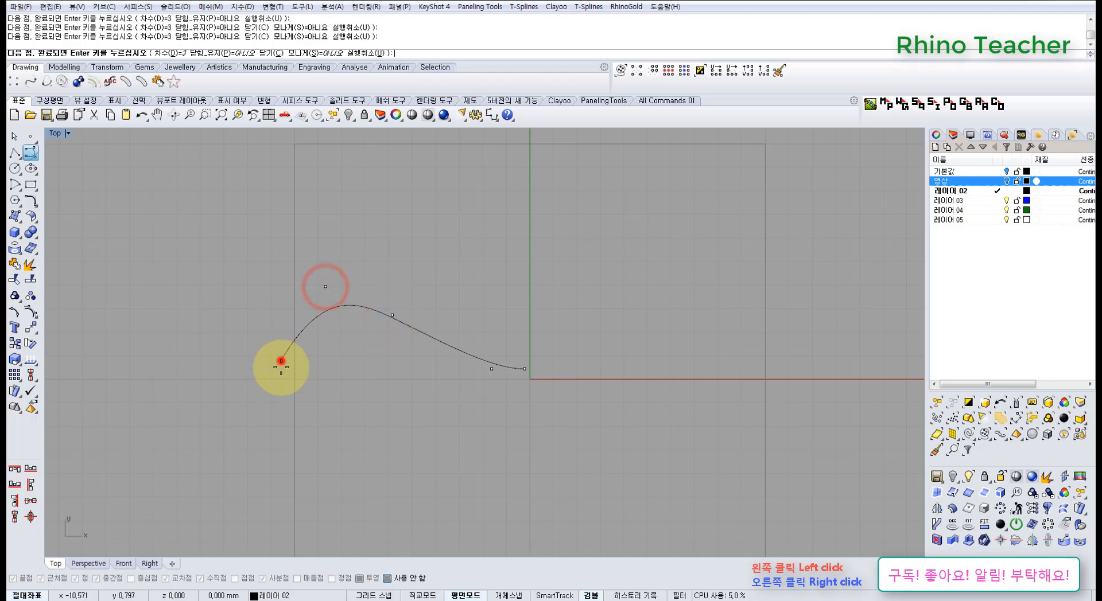
key("ctrl+z")
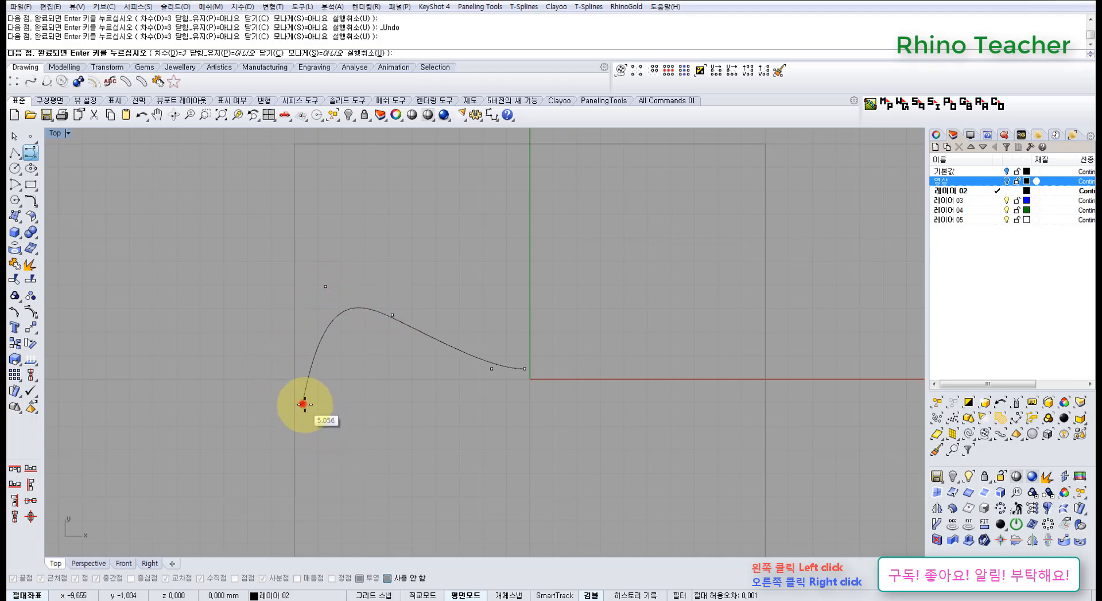
left_click(304, 404)
left_click(381, 425)
left_click(459, 388)
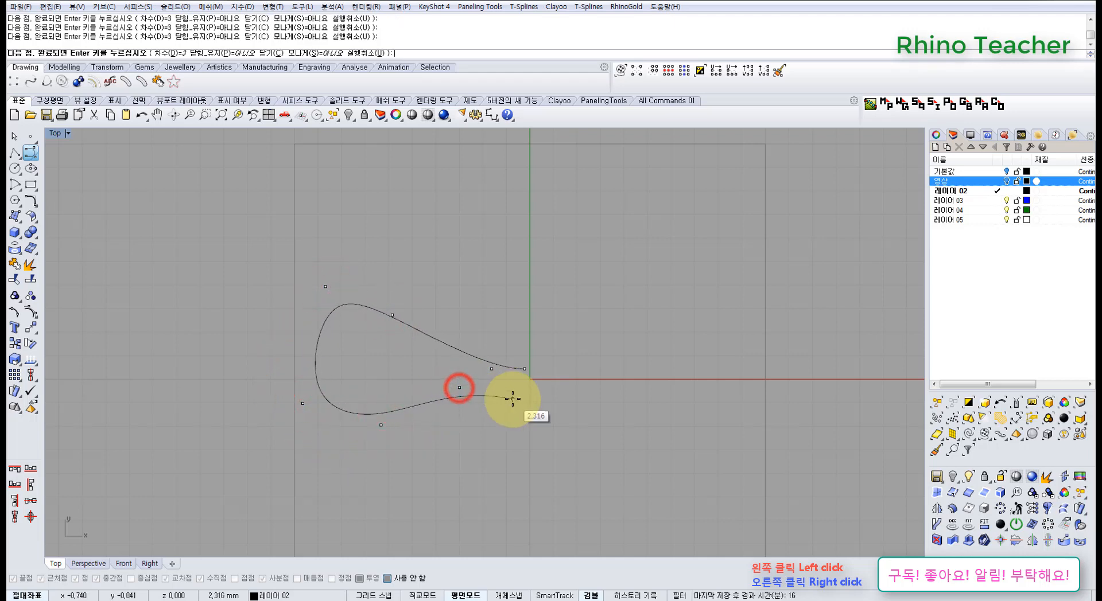
key("ctrl+z")
key("ctrl+z")
key("ctrl+z")
key("ctrl+z")
key("ctrl+z")
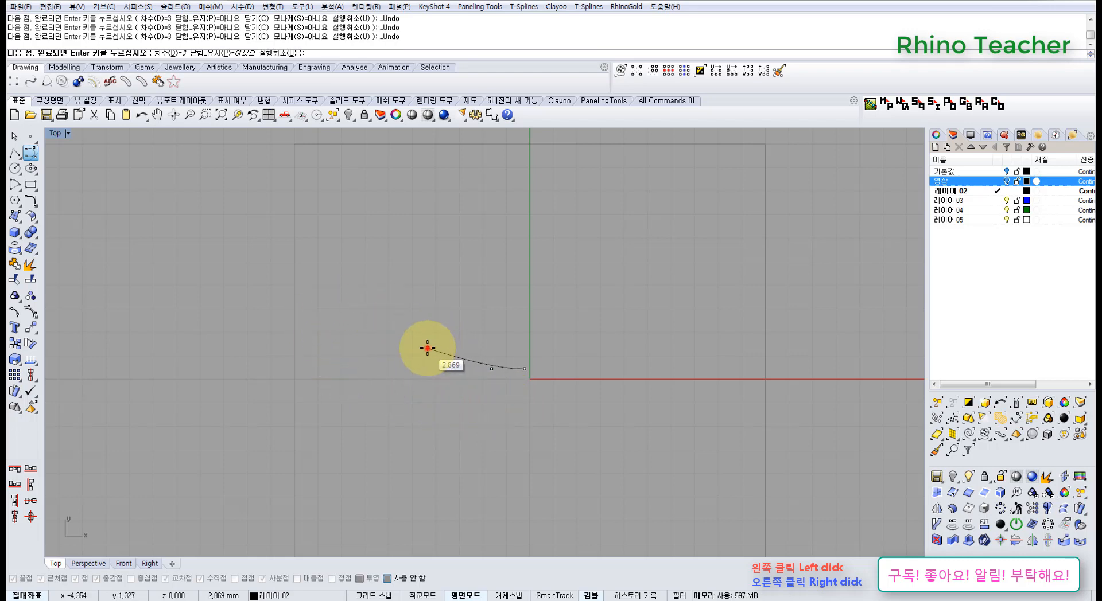
Continue the curve into a teardrop loop reaching the guide square's left edge and finish it just beneath its starting point
left_click(427, 348)
left_click(360, 311)
left_click(315, 327)
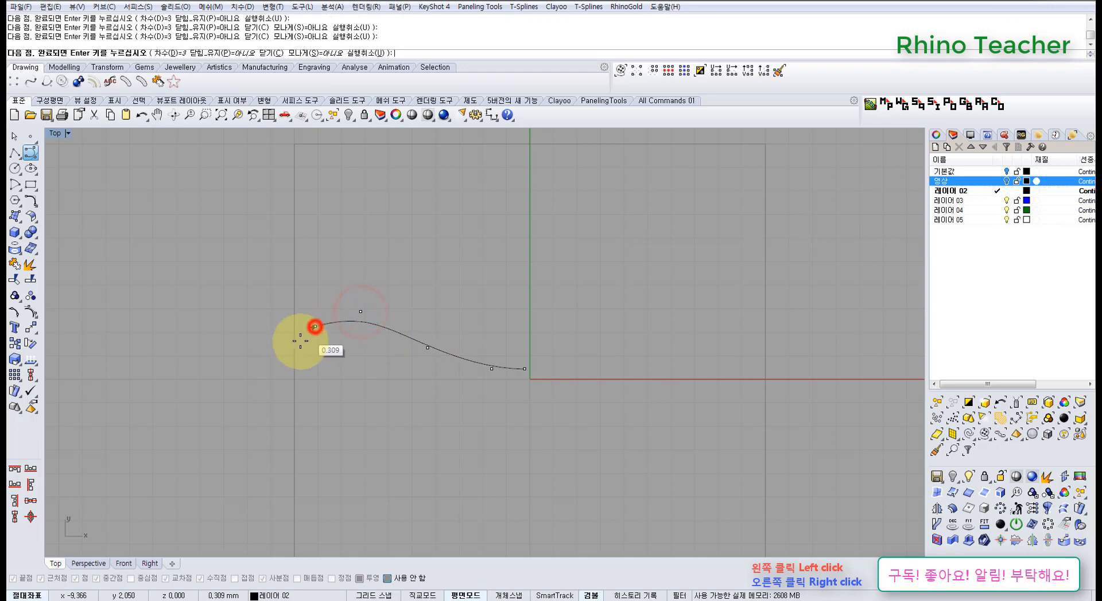
left_click(293, 359)
left_click(306, 398)
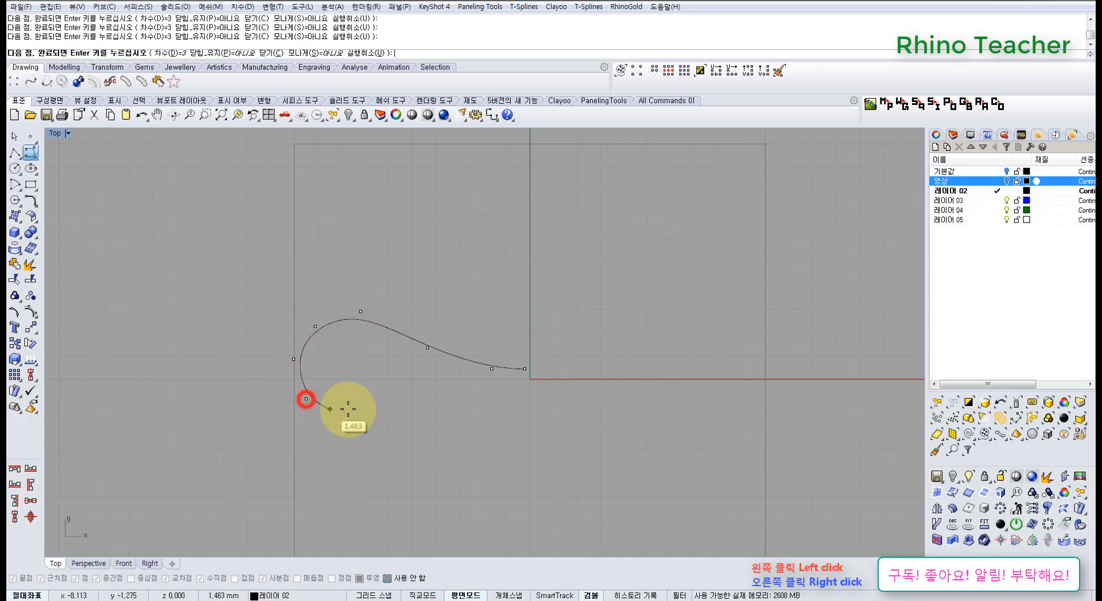
left_click(351, 409)
left_click(426, 391)
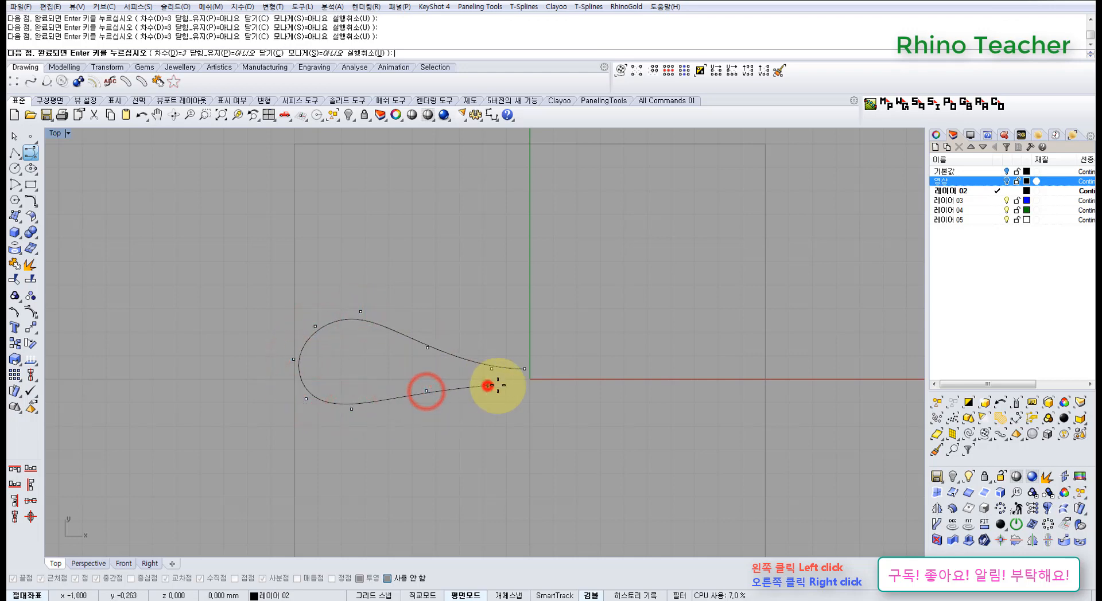
left_click(488, 386)
right_click(521, 390)
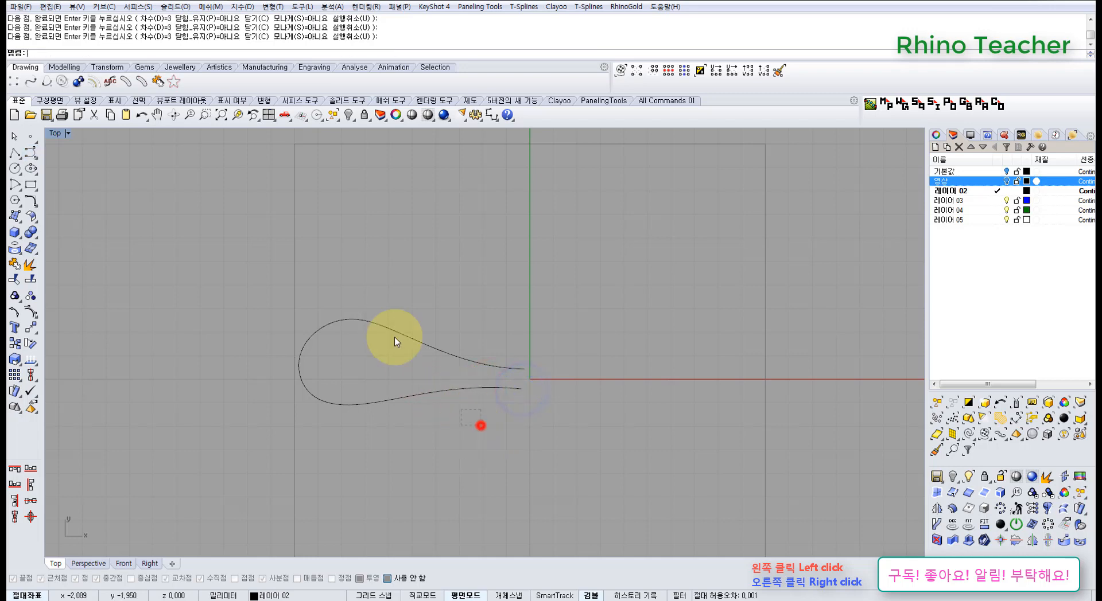
Turn on the loop curve's control points and zoom to all of them in the Perspective view
left_click_drag(481, 426, 376, 349)
key("ctrl+F4")
right_click_drag(417, 391, 422, 420)
key("F10")
right_click_drag(245, 388, 509, 396)
right_click_drag(509, 396, 265, 401)
right_click_drag(266, 401, 381, 362, "shift")
left_click_drag(256, 339, 512, 514)
key("F4")
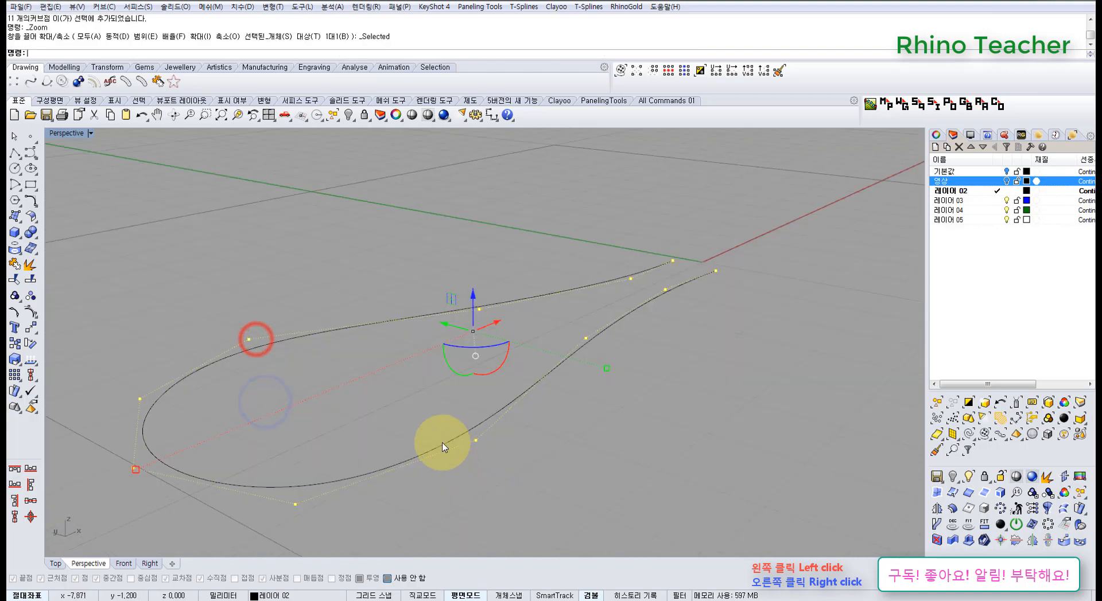
Keep only the control points of the loop's upper side and outer end selected and raise them vertically
right_click_drag(442, 447, 273, 377)
left_click_drag(274, 376, 792, 494, "ctrl")
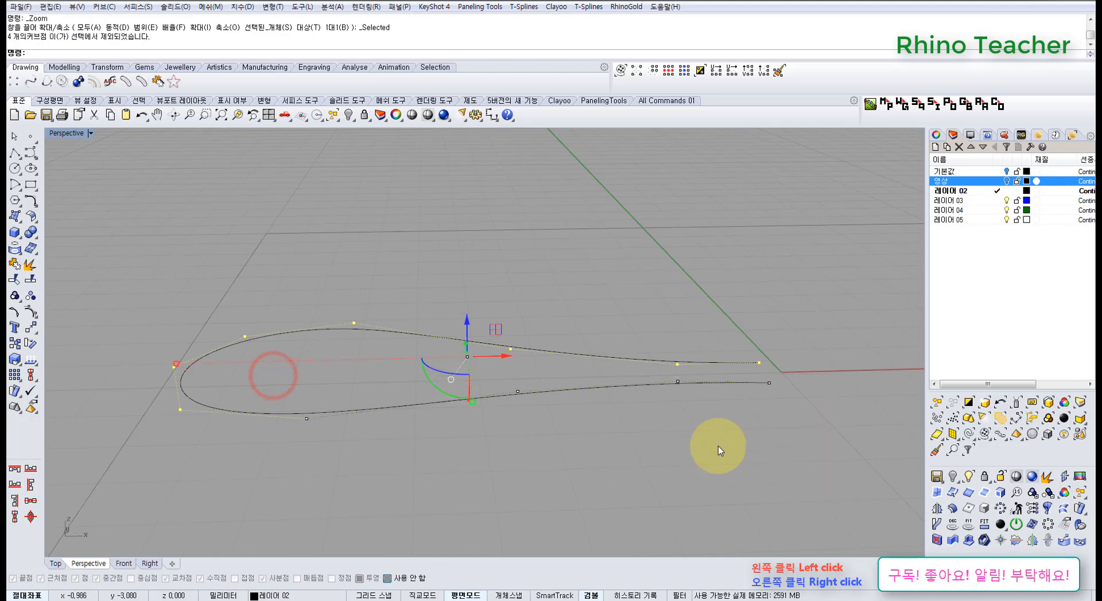
right_click_drag(509, 373, 541, 361)
left_click_drag(148, 419, 217, 406, "ctrl")
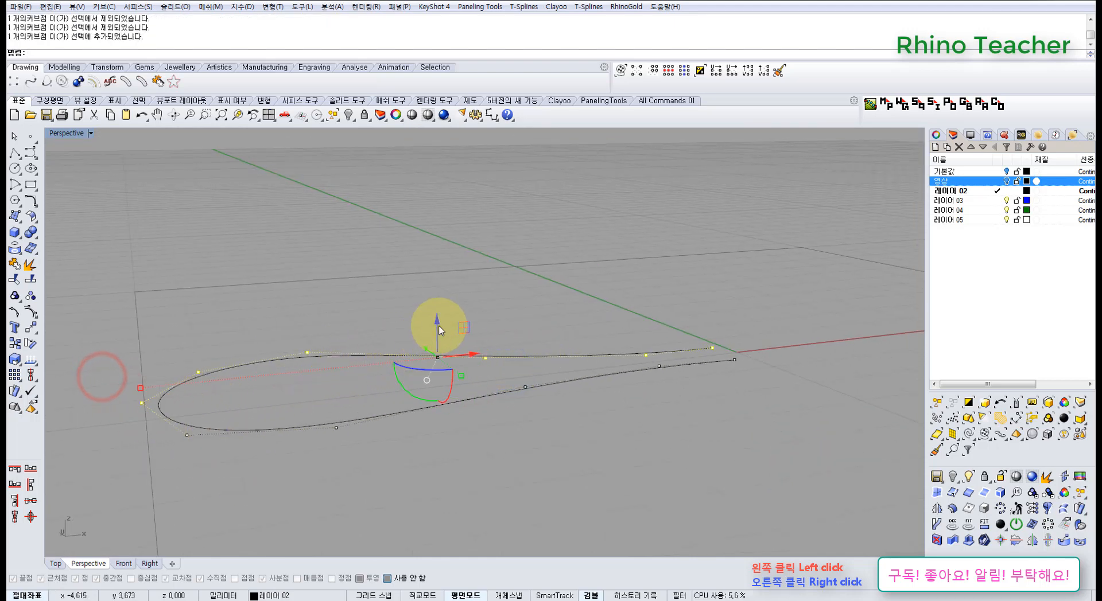
left_click_drag(437, 328, 459, 285)
Lower the two control points at the inner end of the loop's upper side
right_click_drag(596, 321, 554, 438)
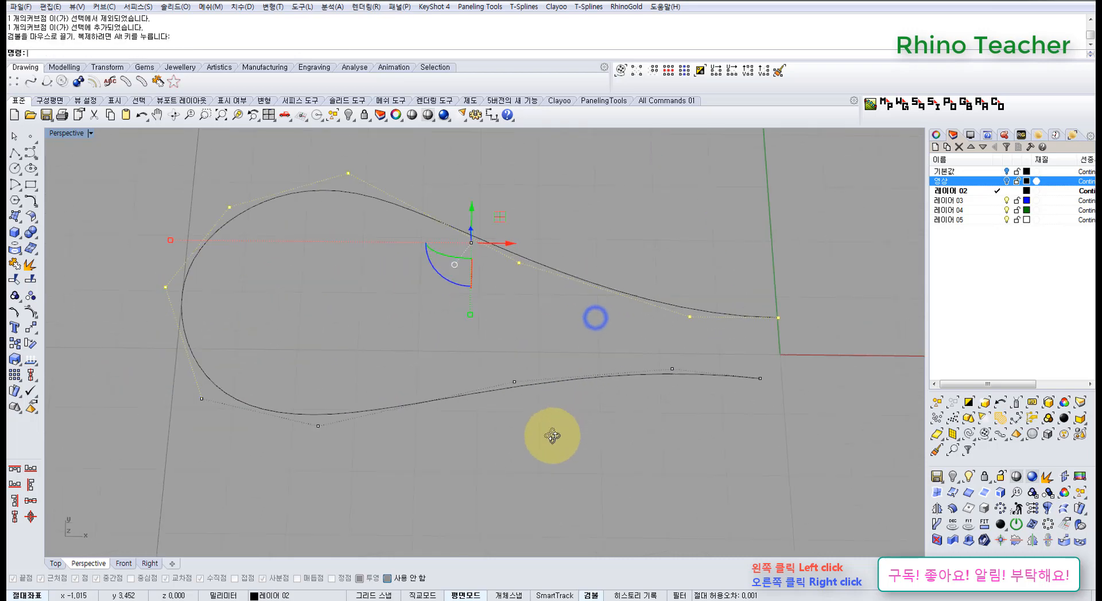
right_click_drag(647, 381, 511, 349)
left_click_drag(531, 270, 660, 360)
left_click_drag(608, 290, 610, 330)
left_click(516, 242)
right_click_drag(483, 292, 490, 407)
Raise the two control points at the crown of the loop's upper side vertically
right_click_drag(397, 395, 413, 293)
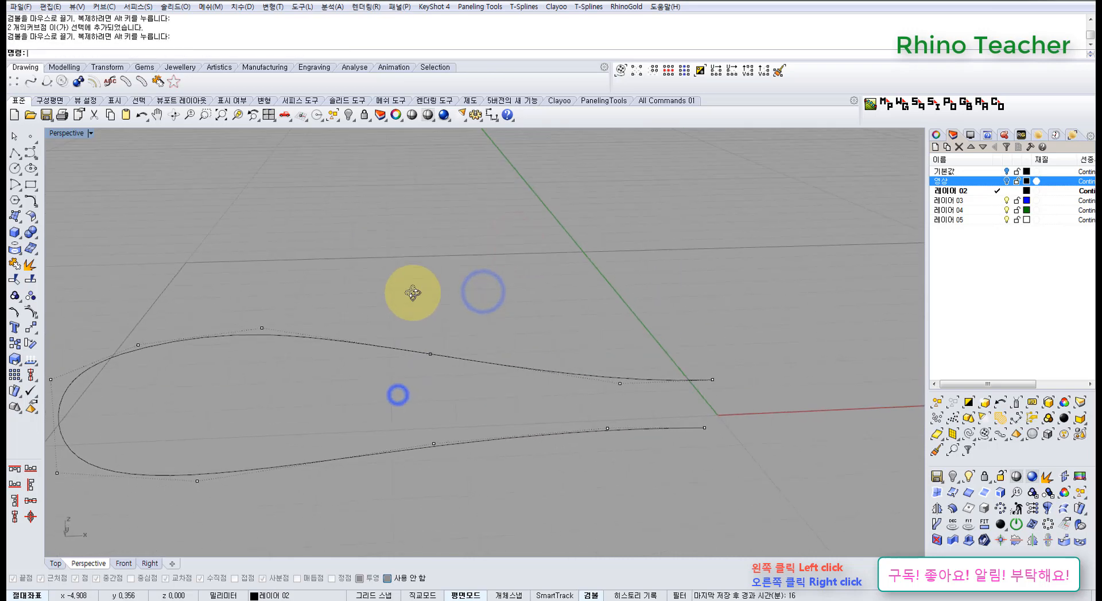
right_click_drag(322, 310, 487, 296, "shift")
left_click_drag(301, 285, 446, 379)
right_click_drag(436, 344, 432, 420, "shift")
right_click_drag(428, 396, 416, 357)
left_click_drag(383, 366, 387, 263)
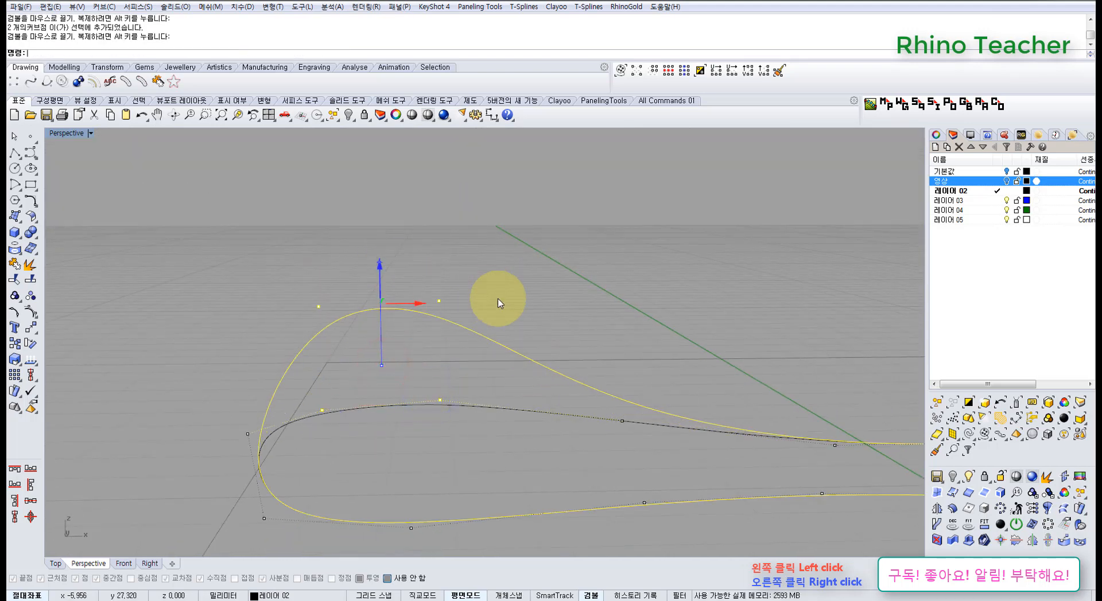
left_click(537, 310)
Shift the two control points at the loop's rounded outer end to refine its curvature
scroll(539, 321, "down", 5)
right_click_drag(541, 343, 465, 275, "shift")
right_click_drag(392, 285, 429, 316)
left_click_drag(308, 331, 429, 429)
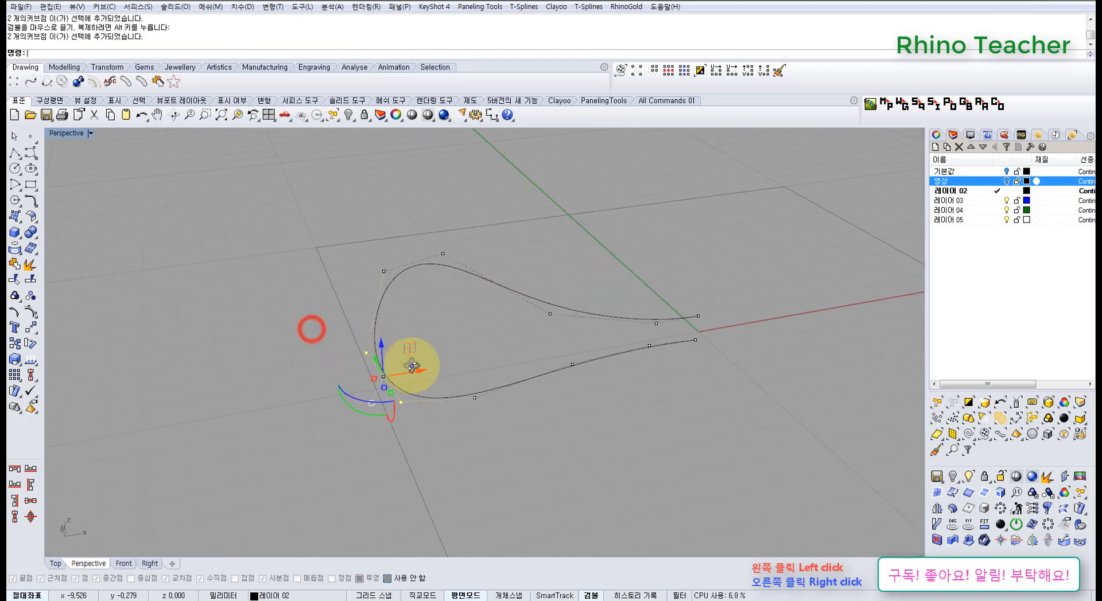
right_click_drag(411, 366, 505, 319)
mouse_move(509, 298)
left_mouse_down()
mouse_move(509, 280)
mouse_move(506, 295)
left_mouse_up()
left_click(453, 384)
Adjust the single control point midway along the loop's upper side to smooth its slope toward the centre
right_click_drag(460, 324, 478, 339)
scroll(476, 339, "up", 4)
left_click_drag(461, 311, 516, 340)
mouse_move(513, 337)
right_mouse_down("shift")
mouse_move(481, 380)
mouse_move(500, 369)
mouse_move(500, 333)
right_mouse_up("shift")
left_click_drag(500, 332, 501, 335)
left_click(443, 384)
right_click_drag(436, 349, 402, 404)
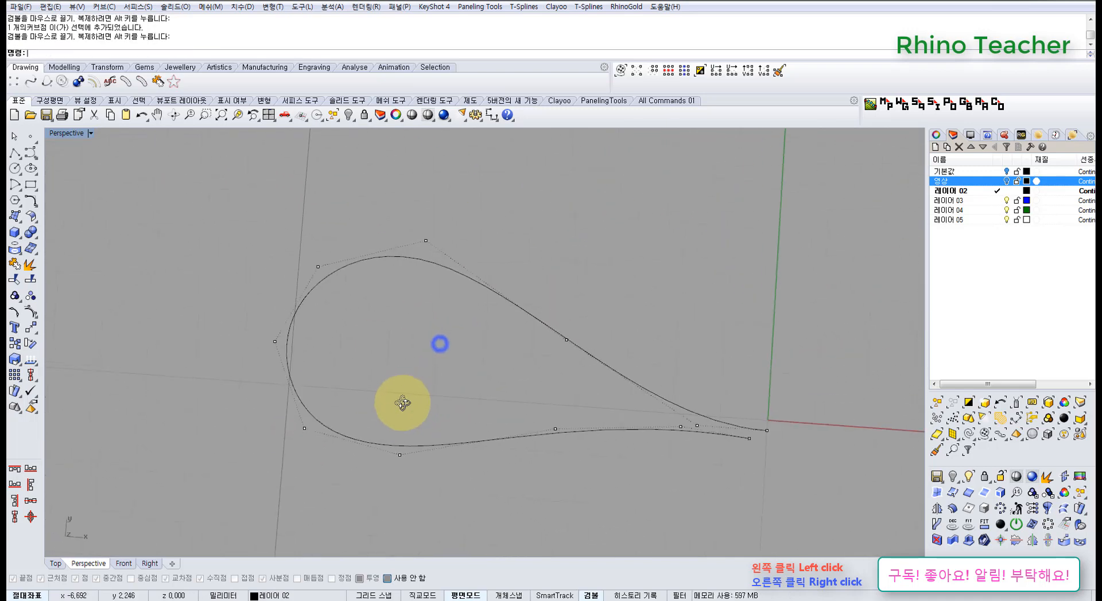
Return to the Top view and set the 크기 조정 (Scale) and 점 편집 (Point Edit) tool sets floating beside the loop
key("ctrl+F1")
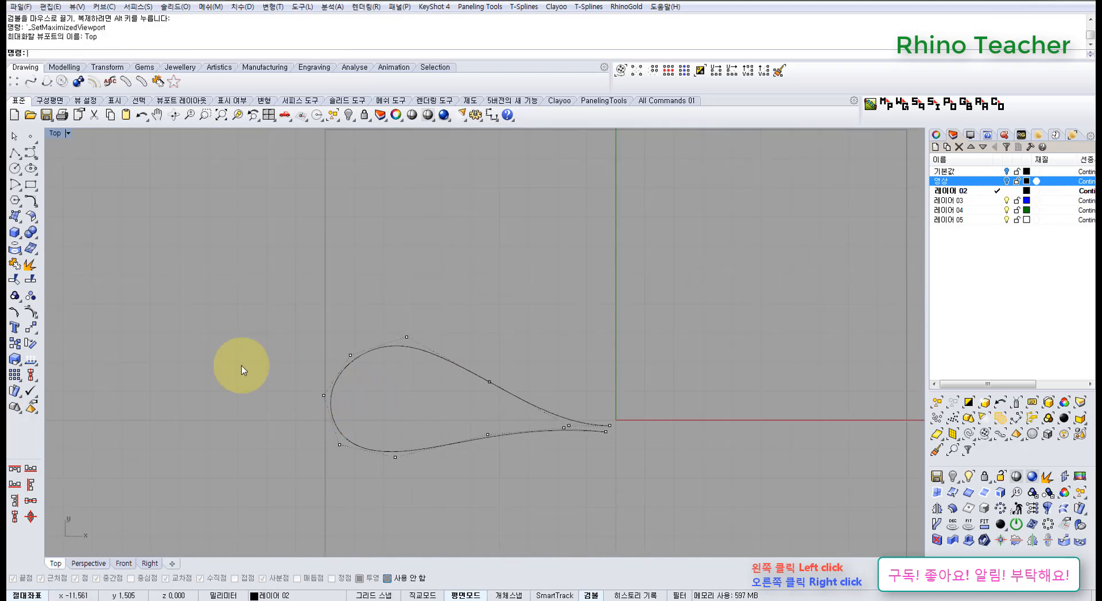
left_click(34, 330)
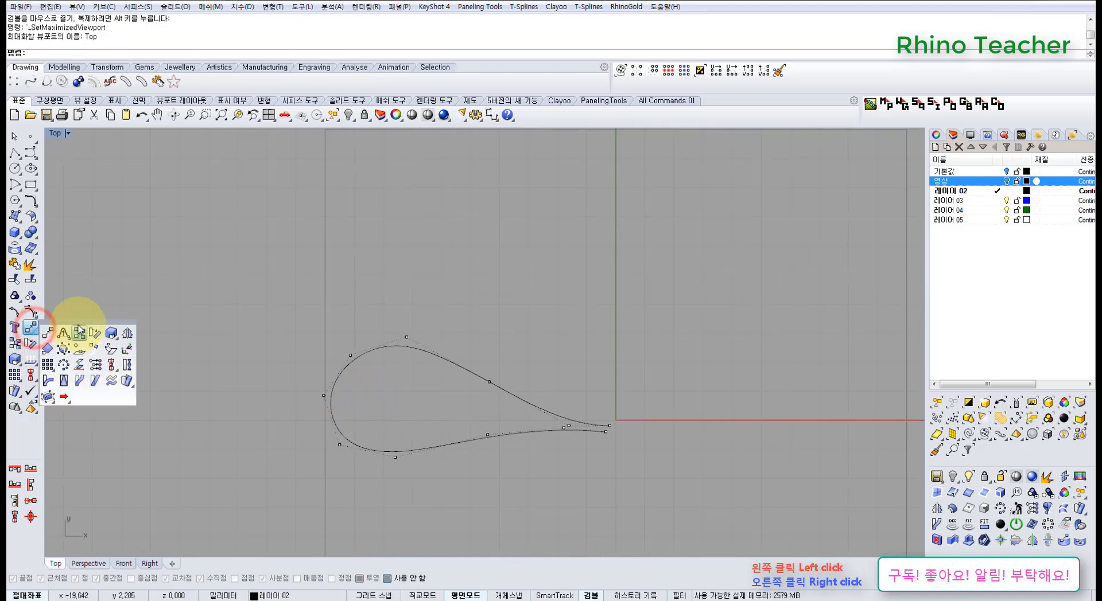
left_click(16, 361)
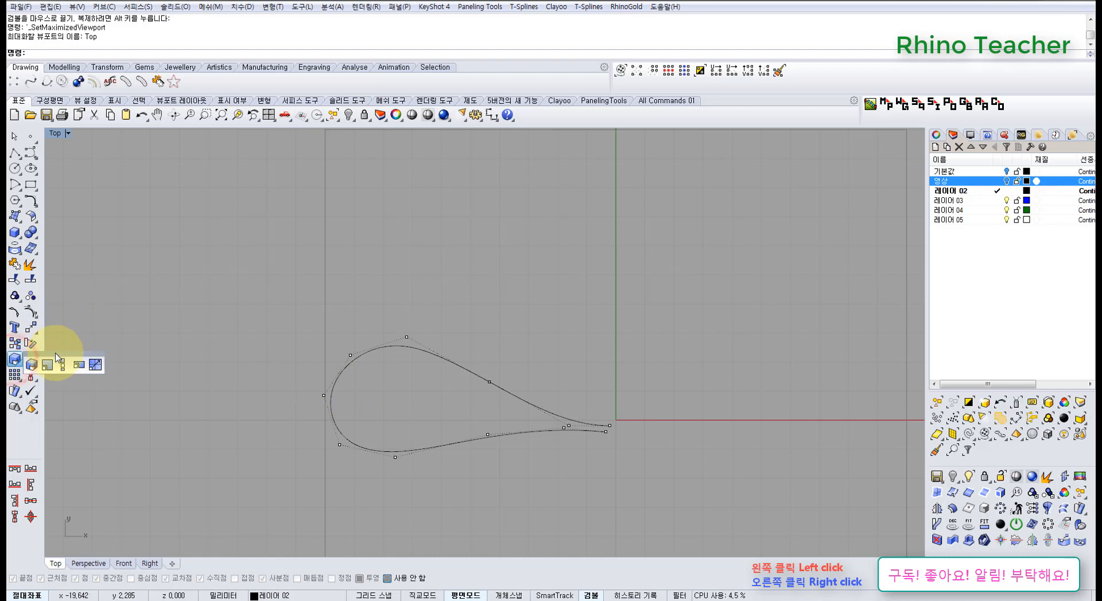
left_click_drag(56, 353, 99, 328)
left_click(132, 275)
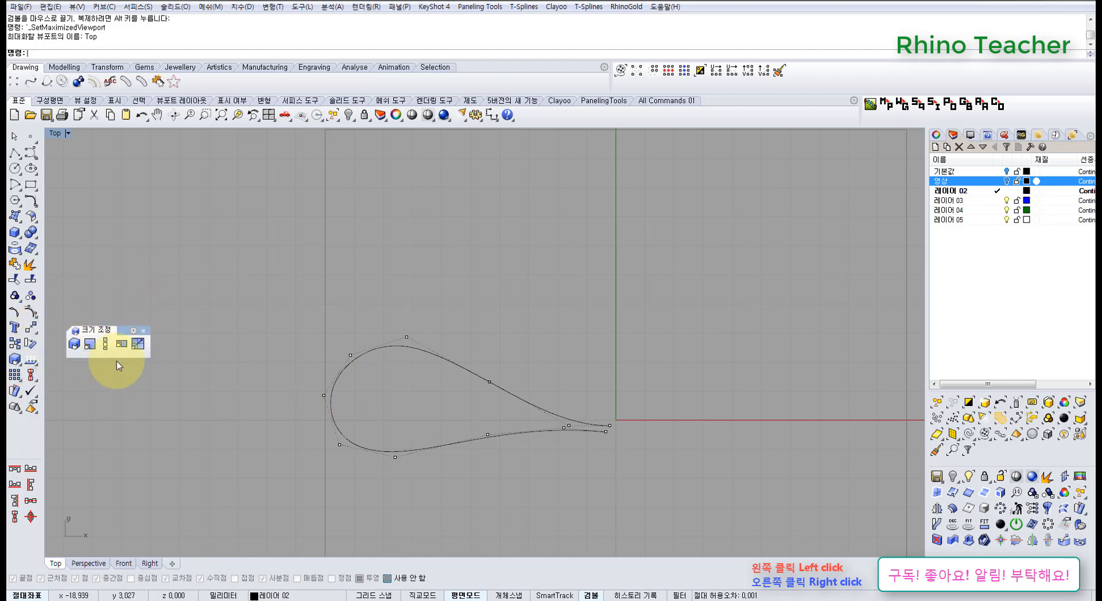
right_click_drag(255, 397, 286, 373)
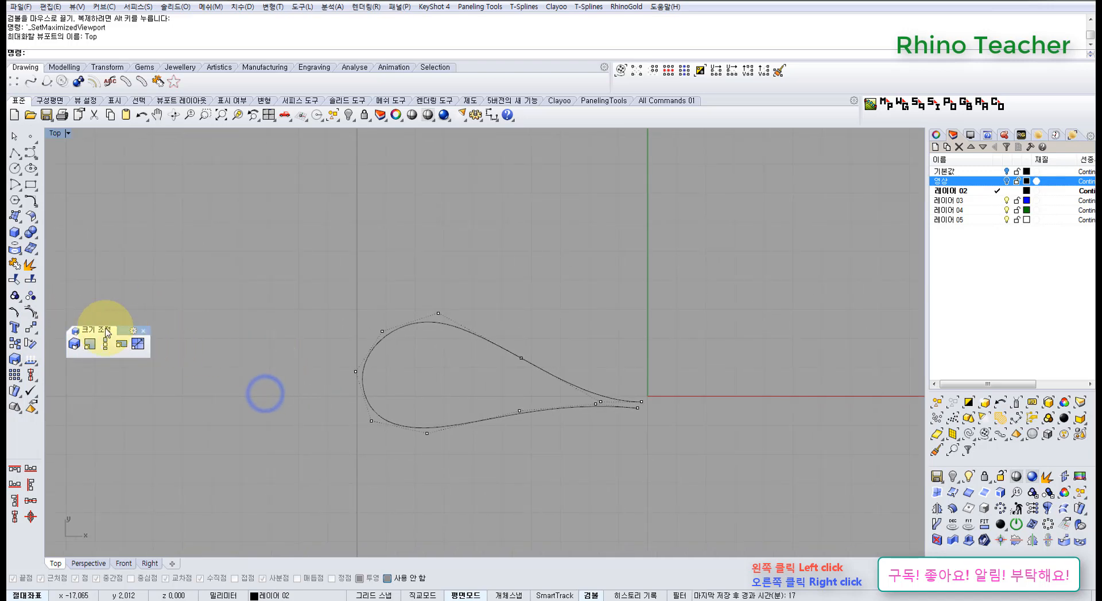
left_click(36, 315)
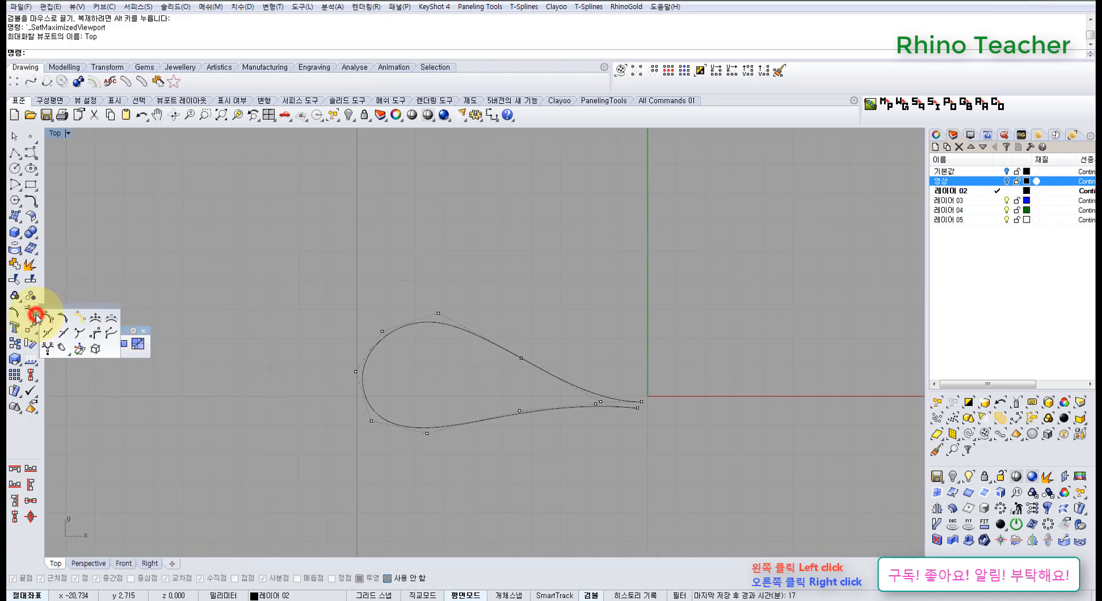
left_click_drag(71, 309, 74, 379)
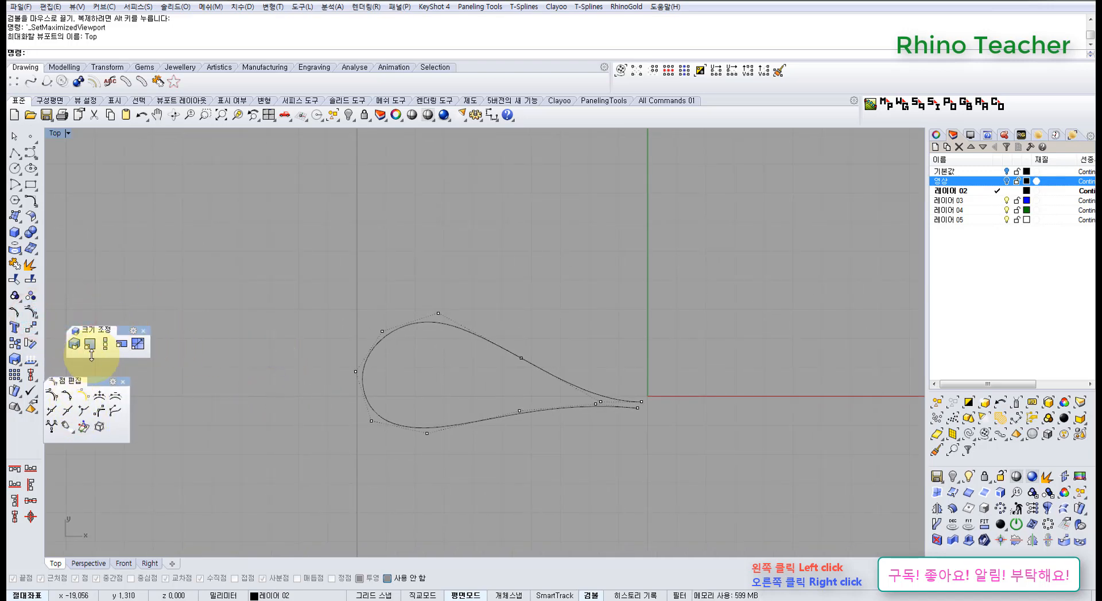
right_click_drag(344, 338, 301, 331)
left_click_drag(299, 255, 444, 394)
left_click_drag(456, 311, 506, 373, "shift")
right_click_drag(452, 391, 474, 363)
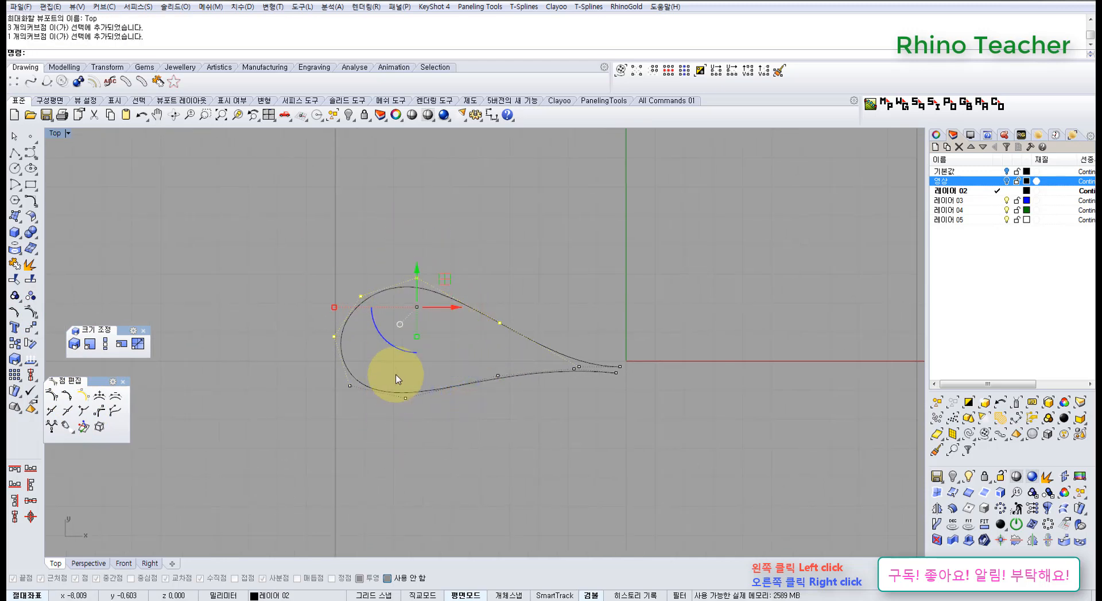
left_click(442, 354)
left_click_drag(288, 301, 537, 352)
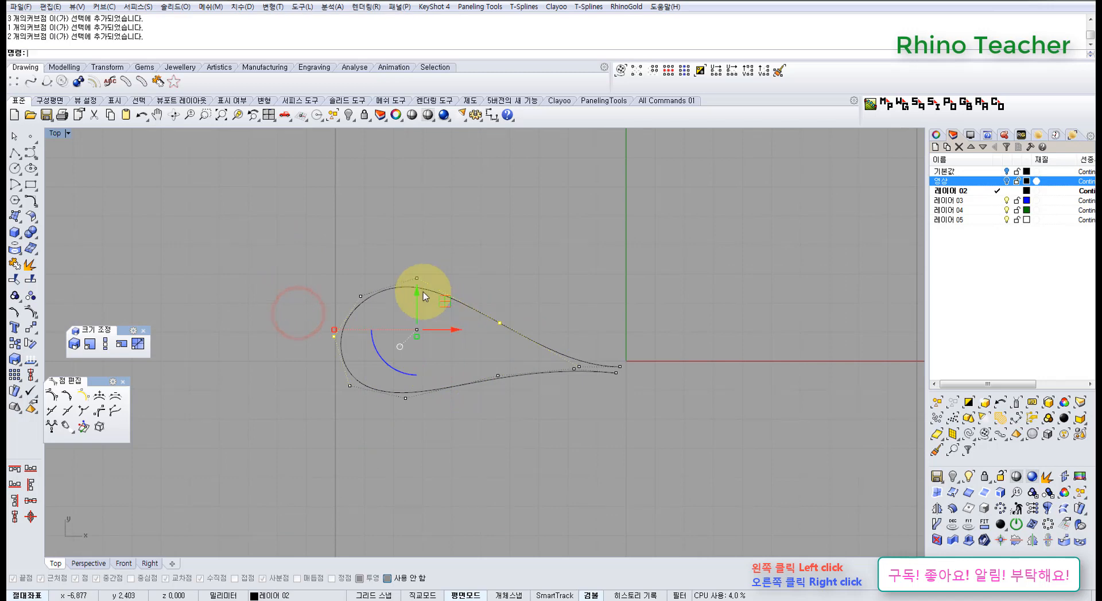
left_click_drag(422, 296, 418, 326)
left_click(467, 262)
left_click_drag(317, 250, 427, 301)
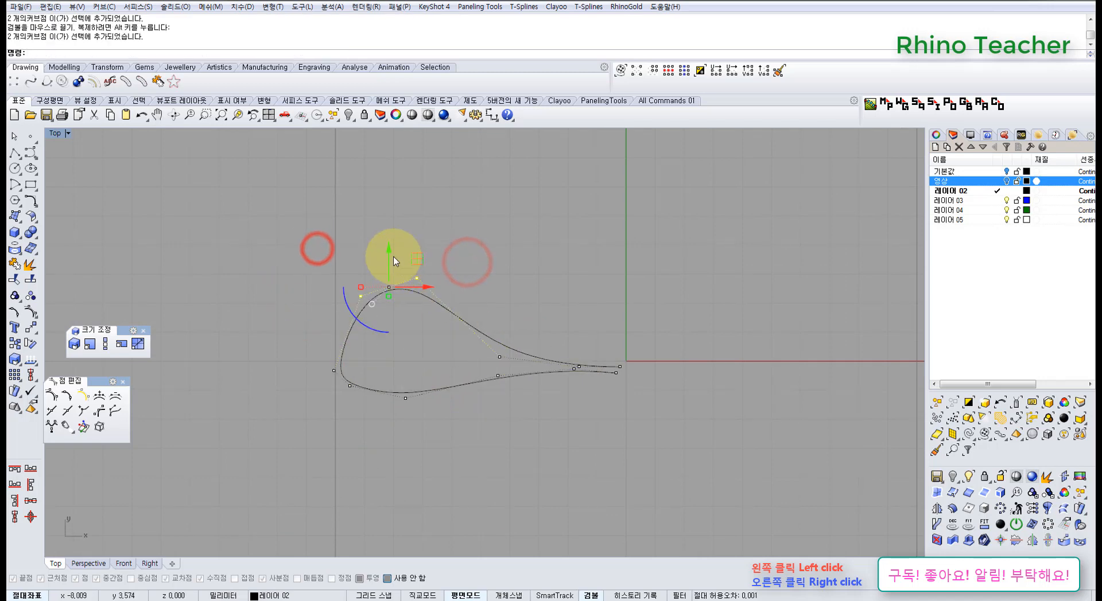
left_click_drag(394, 258, 411, 321)
key("ctrl+z")
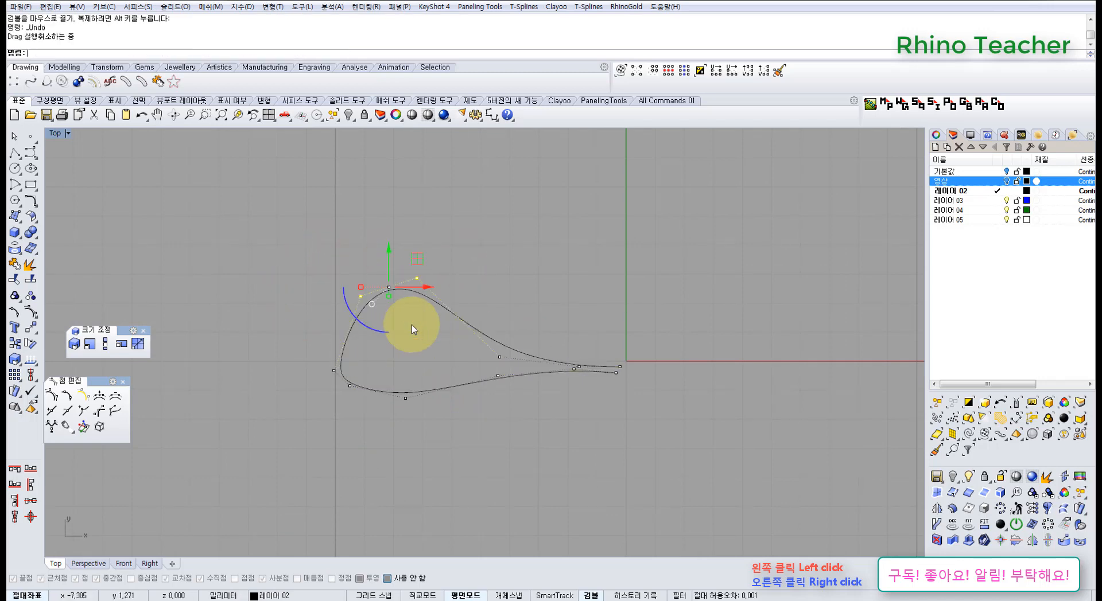
key("ctrl+z")
Select the four control points along the loop's upper side and flatten them vertically with Scale1D from inside the loop
left_click_drag(253, 238, 541, 368)
left_click(106, 344)
left_click(410, 366)
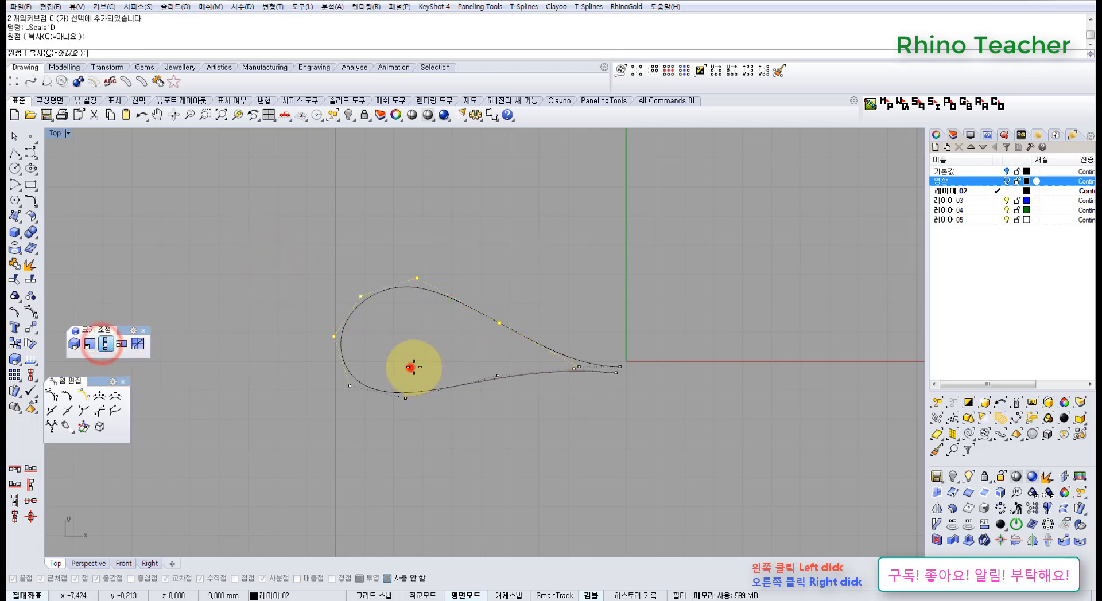
left_click(411, 205)
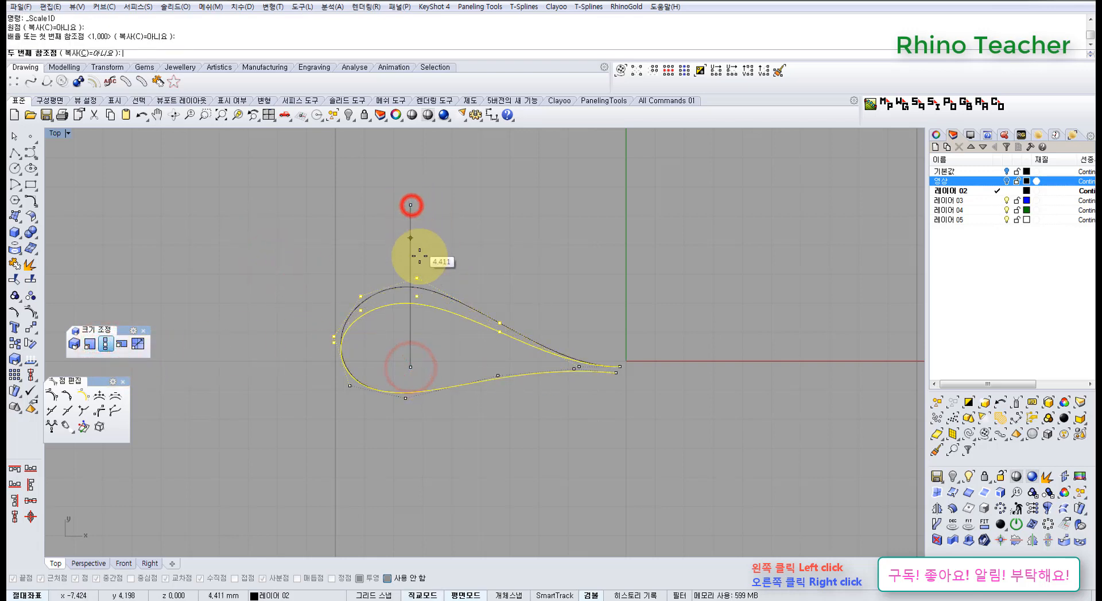
left_click(419, 300)
scroll(305, 362, "up", 8)
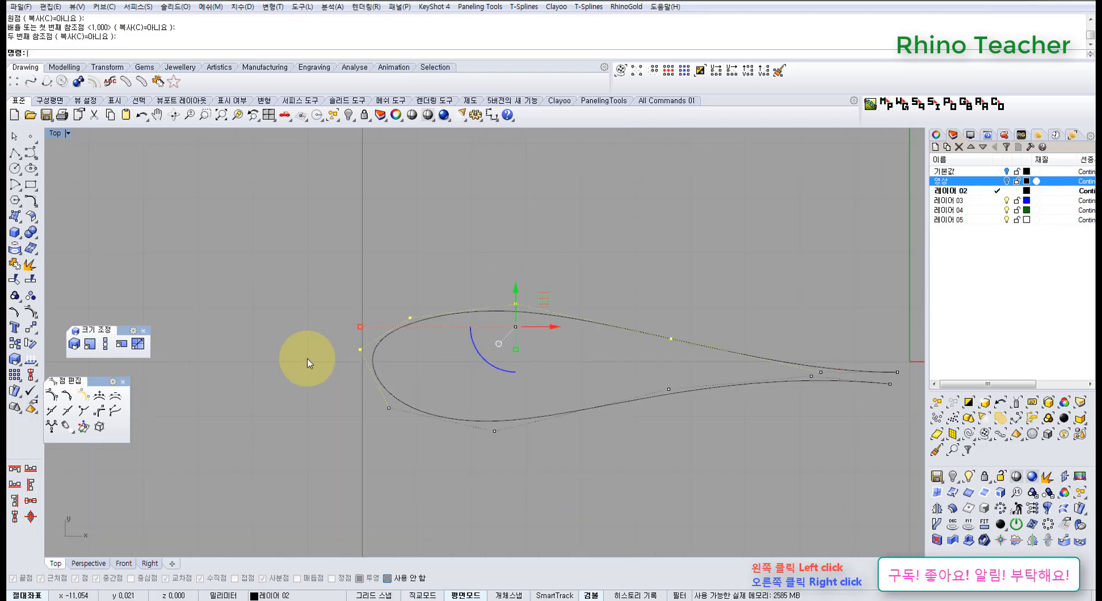
In the Perspective view, shift the control point midway along the loop's upper side slightly inward along Y
left_click(310, 359)
left_click_drag(344, 324, 404, 376)
left_click_drag(373, 311, 380, 343)
key("ctrl+F4")
right_click_drag(370, 364, 523, 296)
left_click_drag(516, 286, 562, 311)
right_click_drag(528, 315, 498, 318)
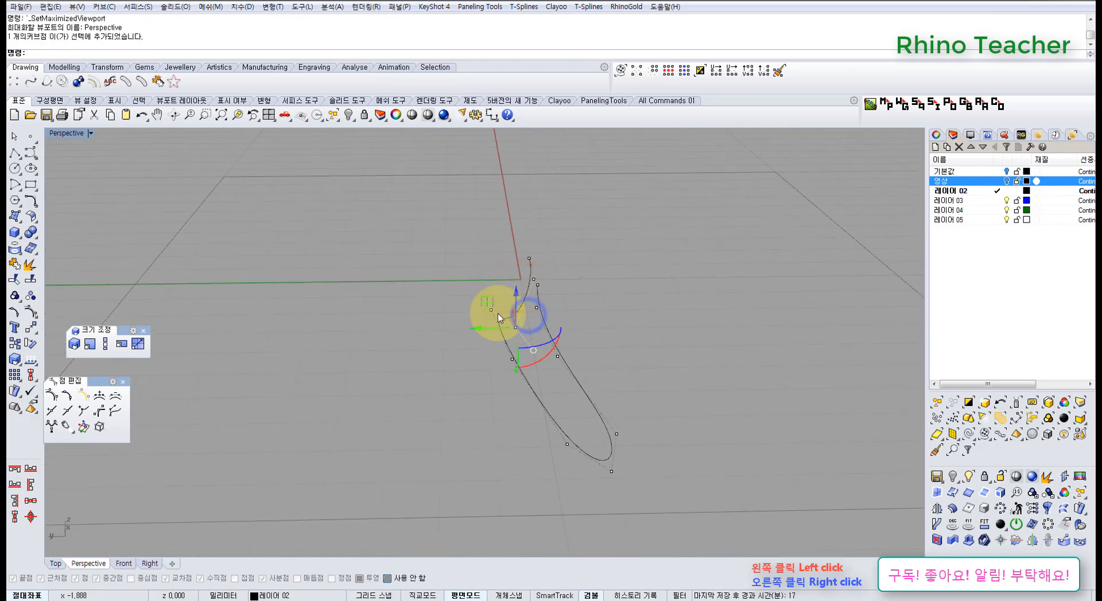
mouse_move(473, 330)
left_mouse_down()
mouse_move(497, 330)
mouse_move(485, 330)
left_mouse_up()
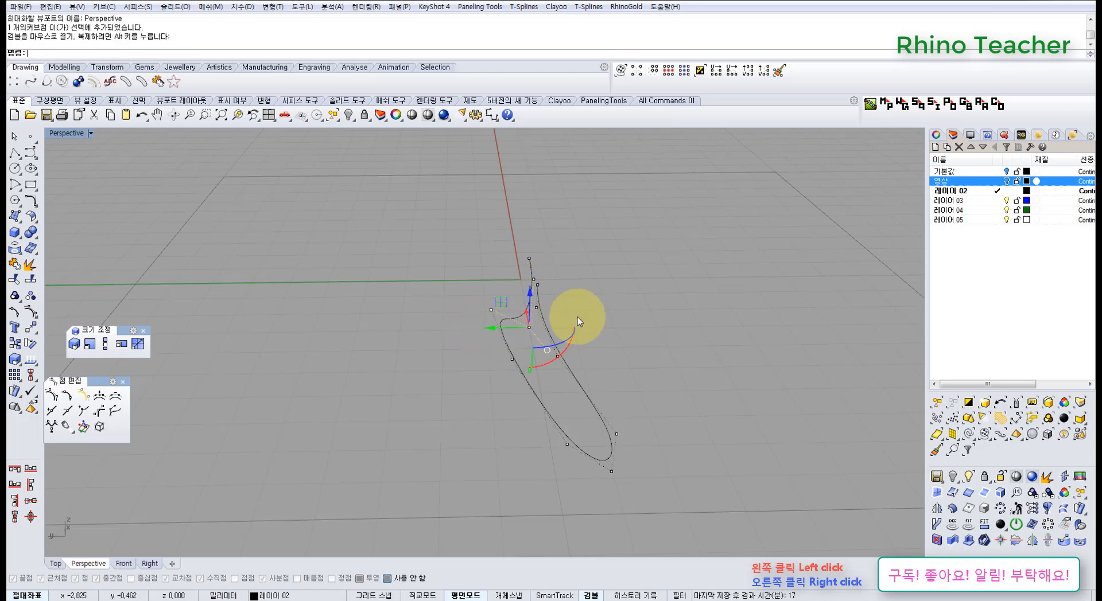
Adjust the control point at the widest part of the loop's upper side slightly inward along Y
right_click_drag(587, 311, 443, 314)
left_click_drag(445, 349, 399, 268)
mouse_move(443, 356)
right_mouse_down()
mouse_move(581, 319)
mouse_move(492, 295)
mouse_move(499, 363)
mouse_move(457, 344)
right_mouse_up()
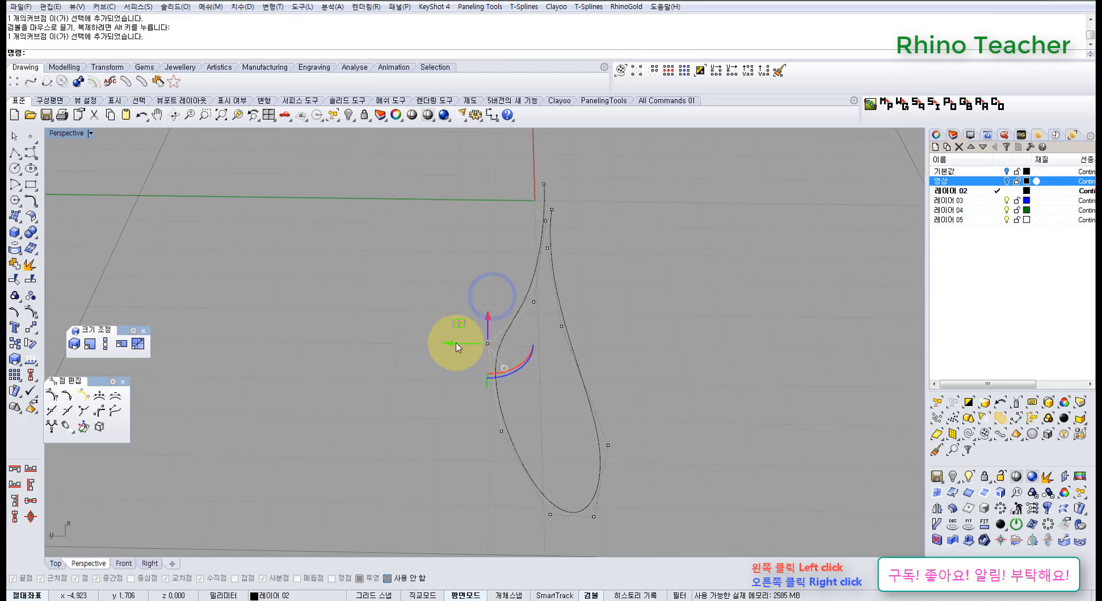
left_click(455, 343)
Shift the control point at the outermost tip of the loop's rounded end along Y toward the lower side
right_click_drag(554, 381, 512, 321)
left_click_drag(405, 316, 485, 357)
right_click_drag(456, 340, 522, 332)
left_click(503, 331)
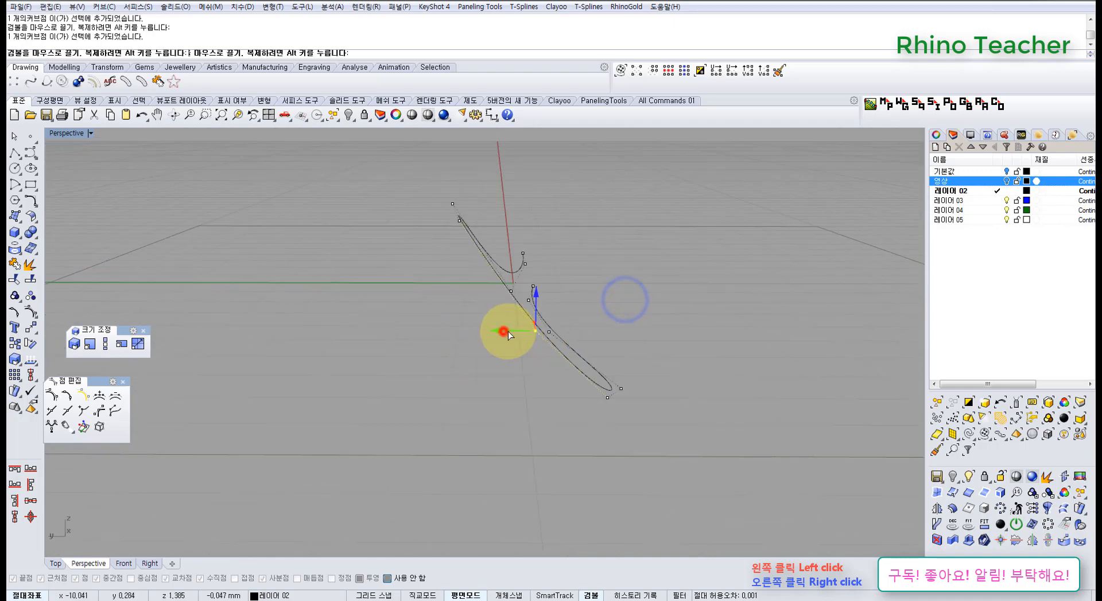
left_click_drag(505, 333, 505, 333)
In the Top view, move the control point at the lower corner of the loop's rounded end slightly outward
right_click_drag(638, 334, 493, 366)
key("ctrl+F1")
right_click_drag(589, 388, 474, 339)
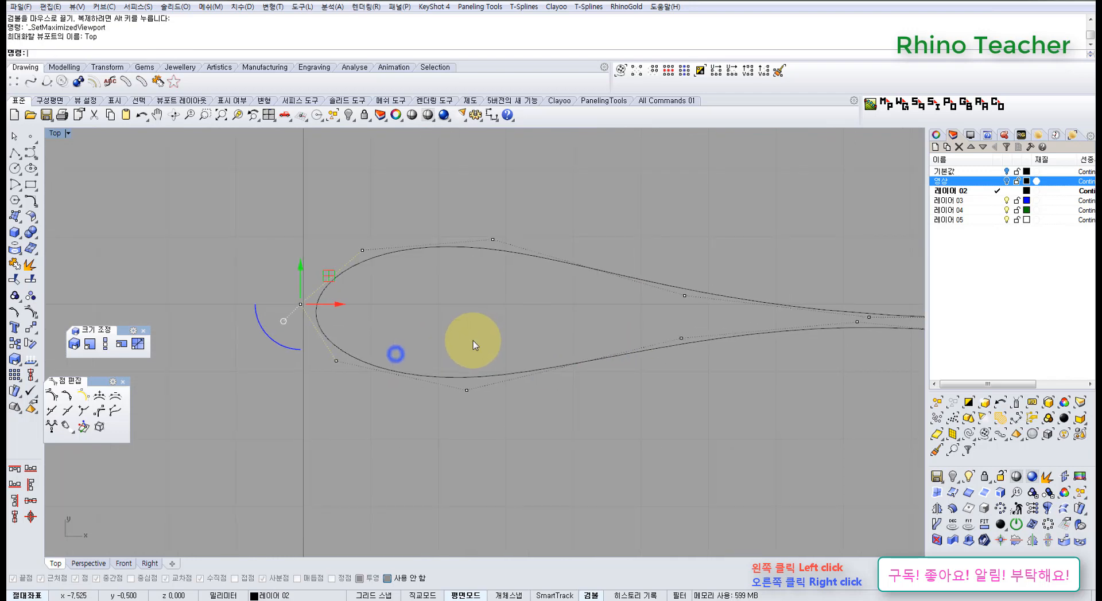
scroll(474, 338, "down", 6)
scroll(405, 346, "up", 5)
left_click_drag(445, 386, 447, 388)
right_click_drag(418, 348, 427, 367)
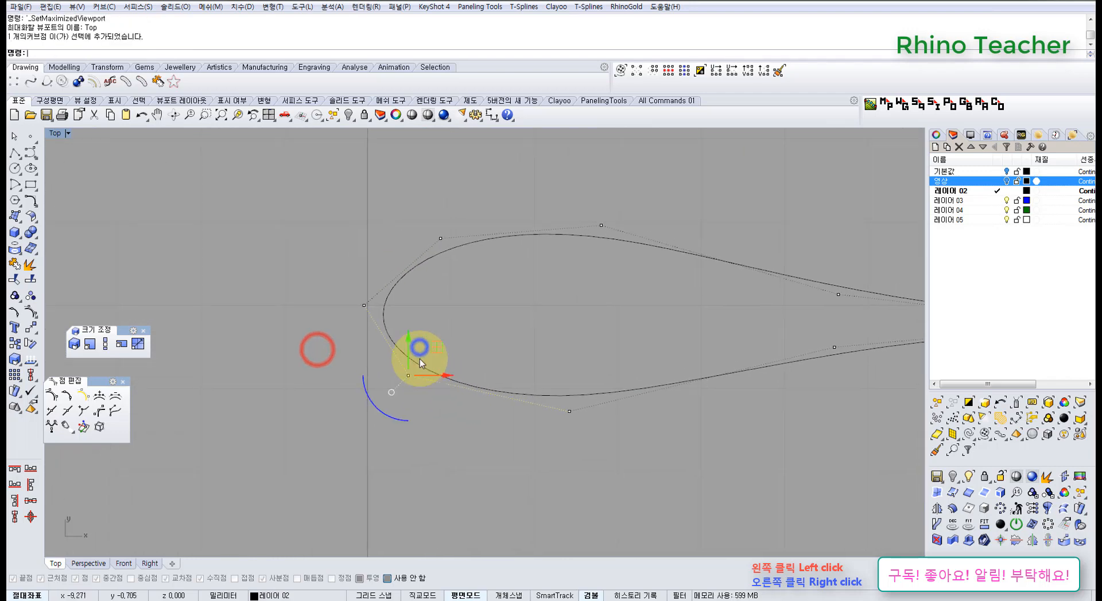
left_click_drag(408, 340, 451, 346)
left_click(484, 325)
Examine the loop curve's overall shape from several angles in the Perspective view and against the Top view
scroll(487, 334, "down", 5)
right_click_drag(490, 337, 555, 339)
key("ctrl+F4")
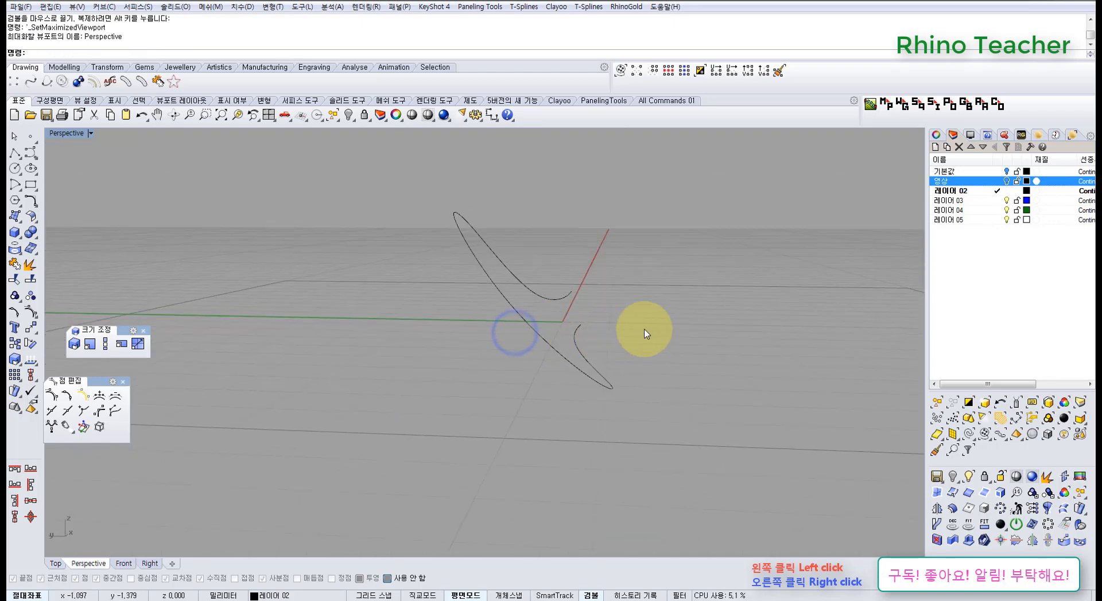
left_click_drag(639, 349, 568, 281)
right_click_drag(556, 259, 418, 383)
key("ctrl+F1")
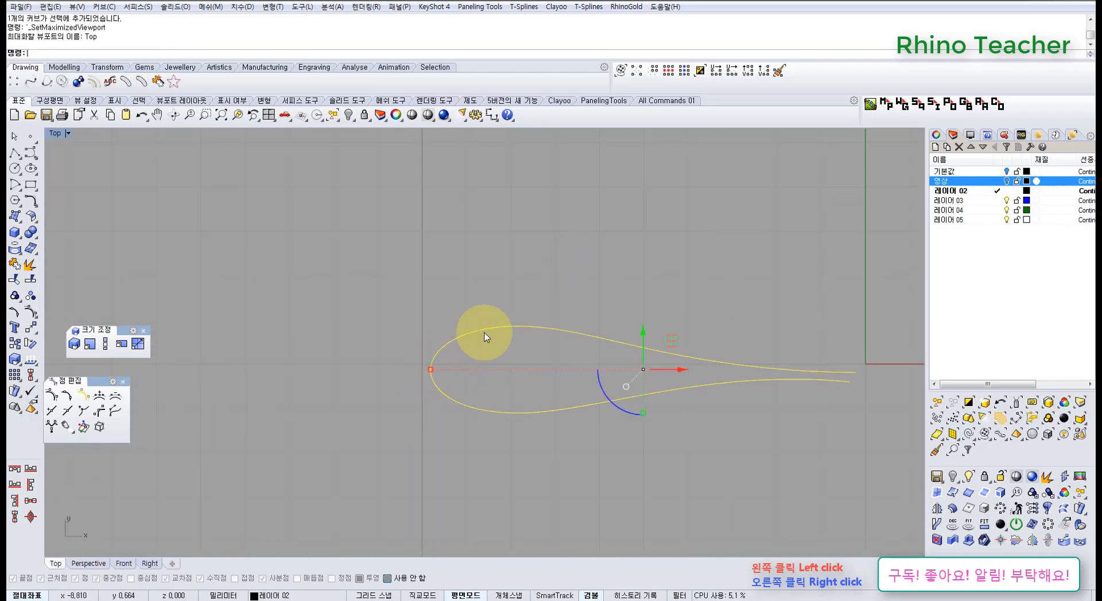
right_click_drag(491, 332, 324, 374)
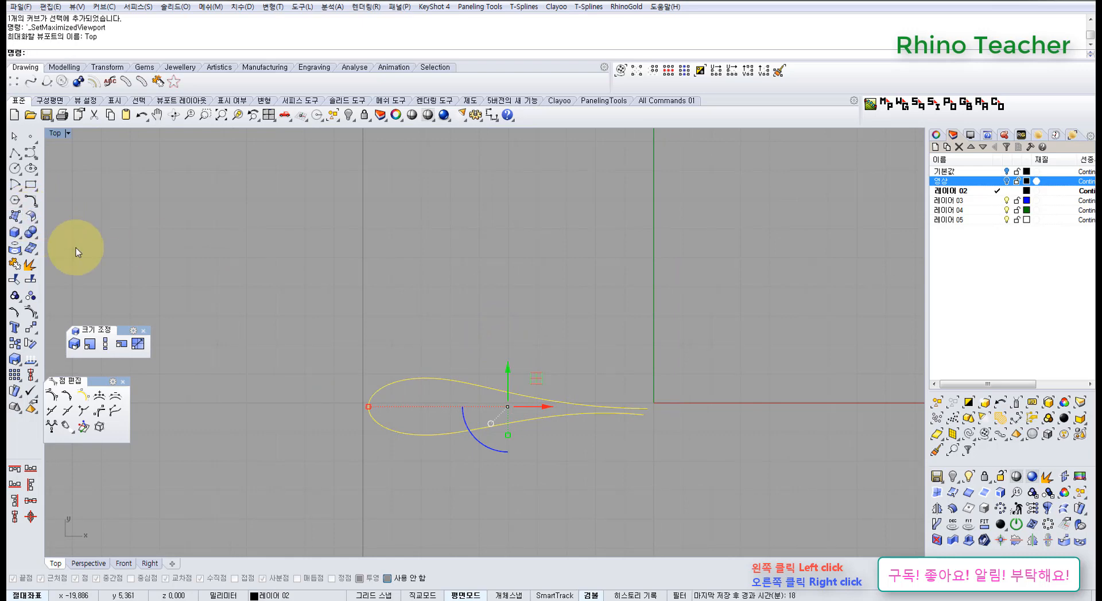
key("ctrl+F4")
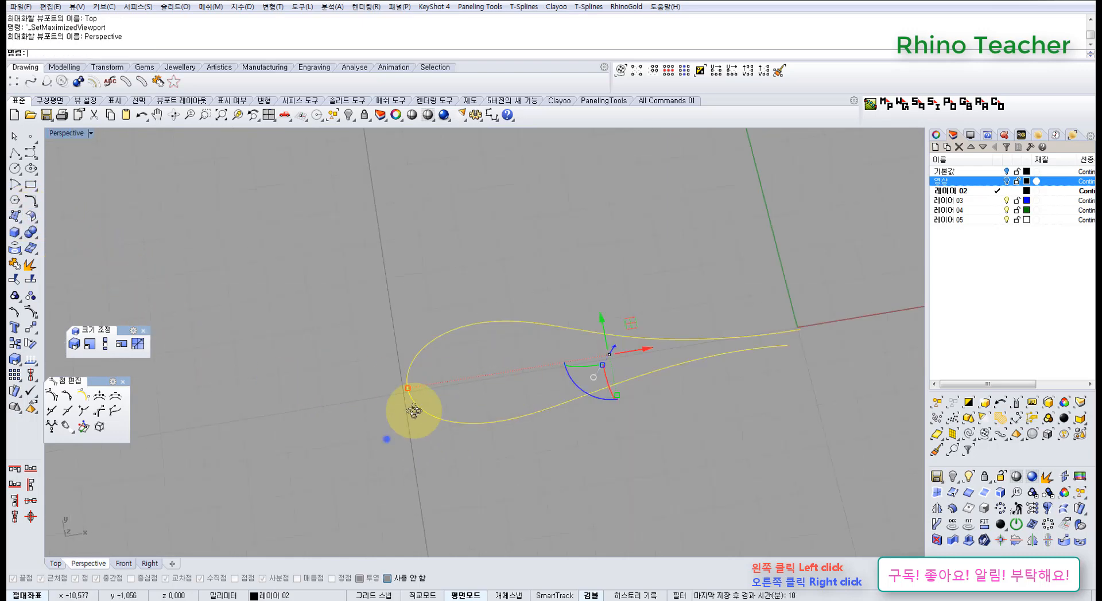
right_click_drag(413, 411, 376, 492)
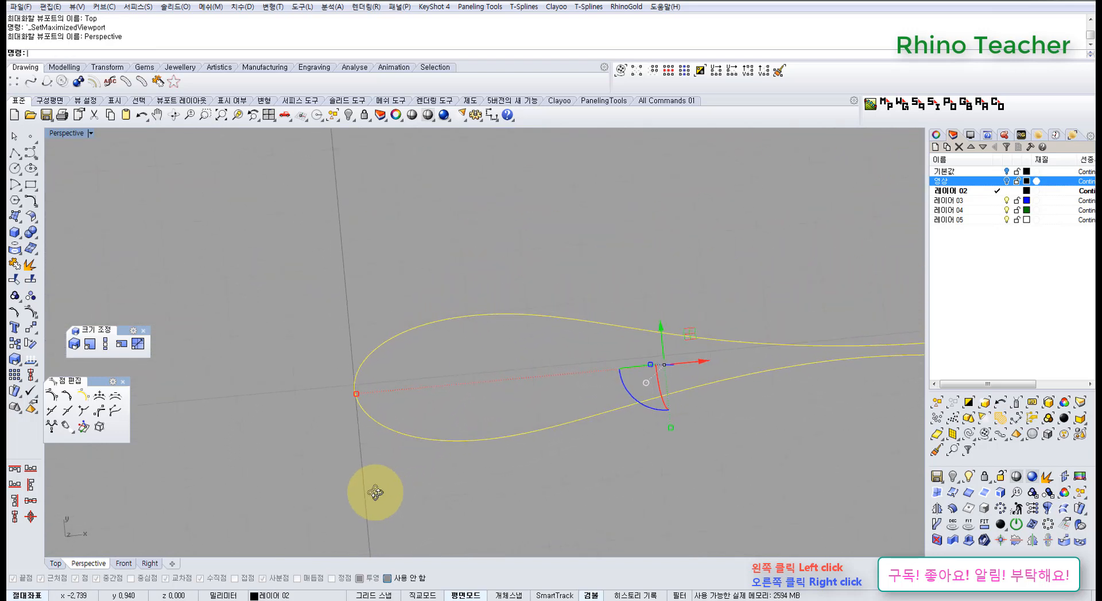
key("ctrl+F1")
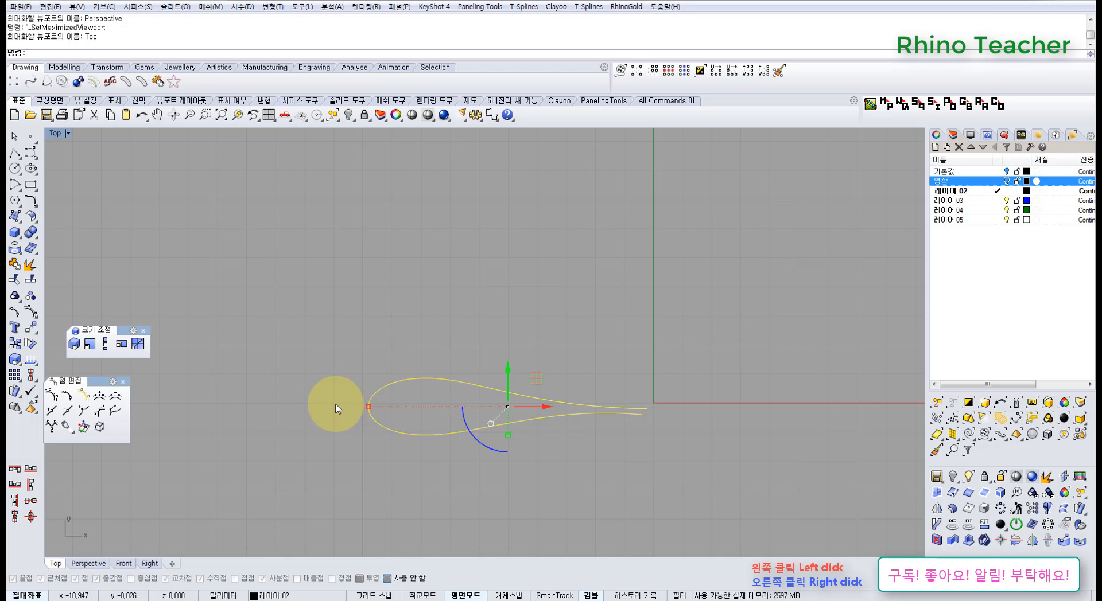
Turn on the loop's control points and examine their layout in the Top and Perspective views
key("F10")
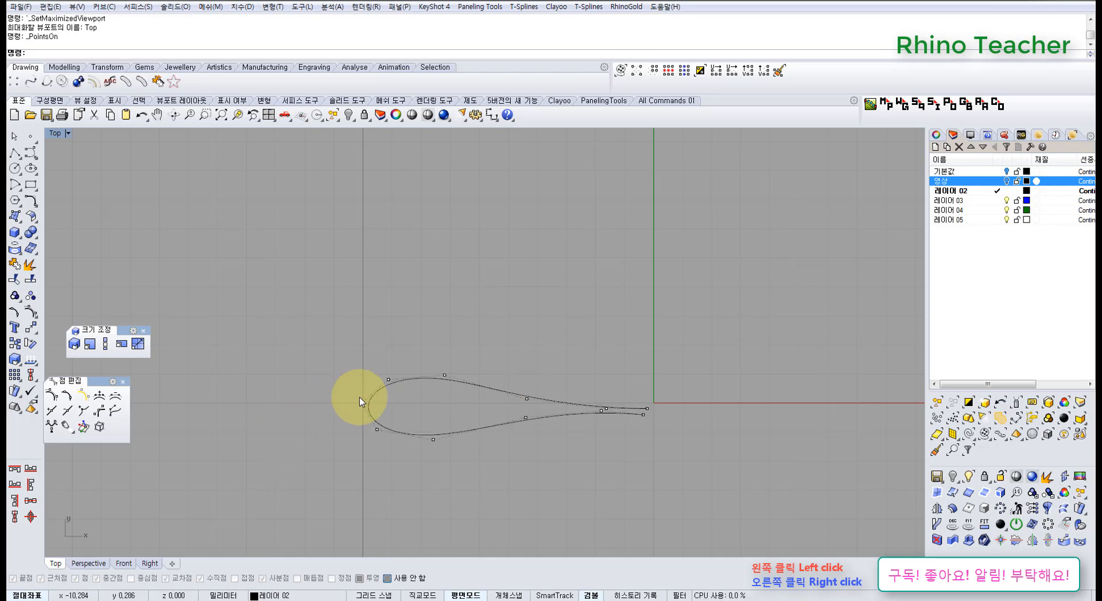
right_click_drag(370, 430, 380, 375)
scroll(376, 361, "up", 8)
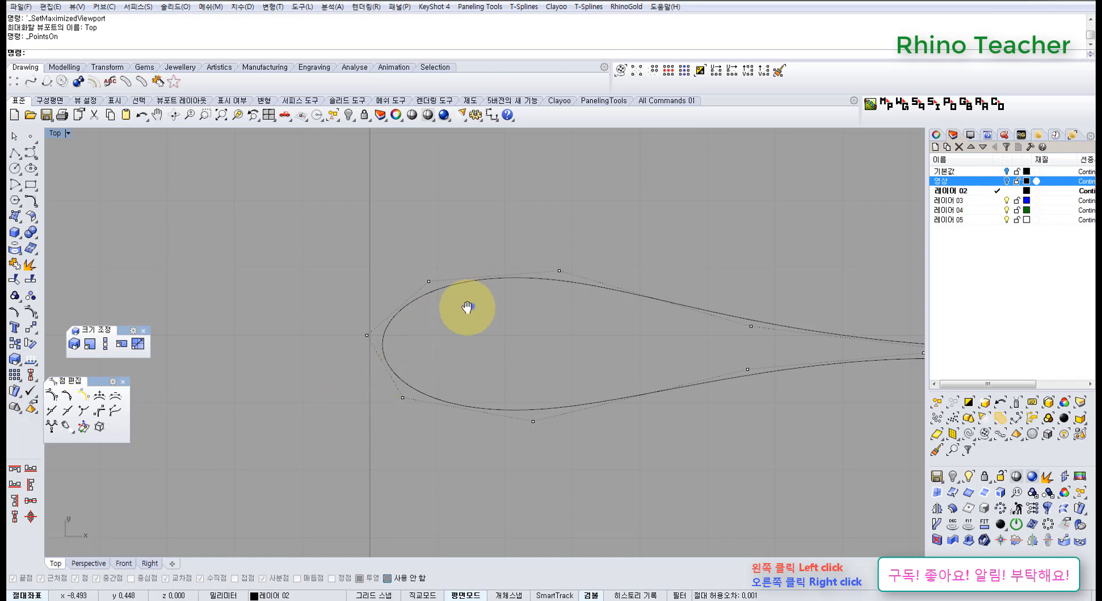
scroll(469, 307, "down", 4)
right_click_drag(471, 307, 431, 357)
scroll(452, 332, "up", 4)
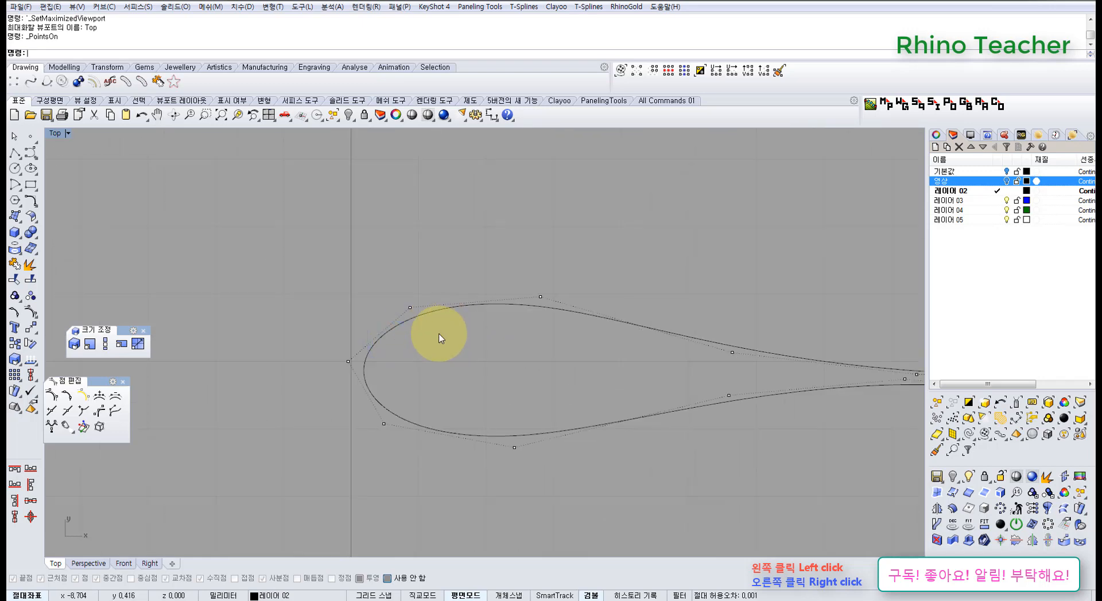
key("ctrl+F4")
right_click_drag(398, 408, 424, 374)
right_click_drag(541, 262, 422, 390)
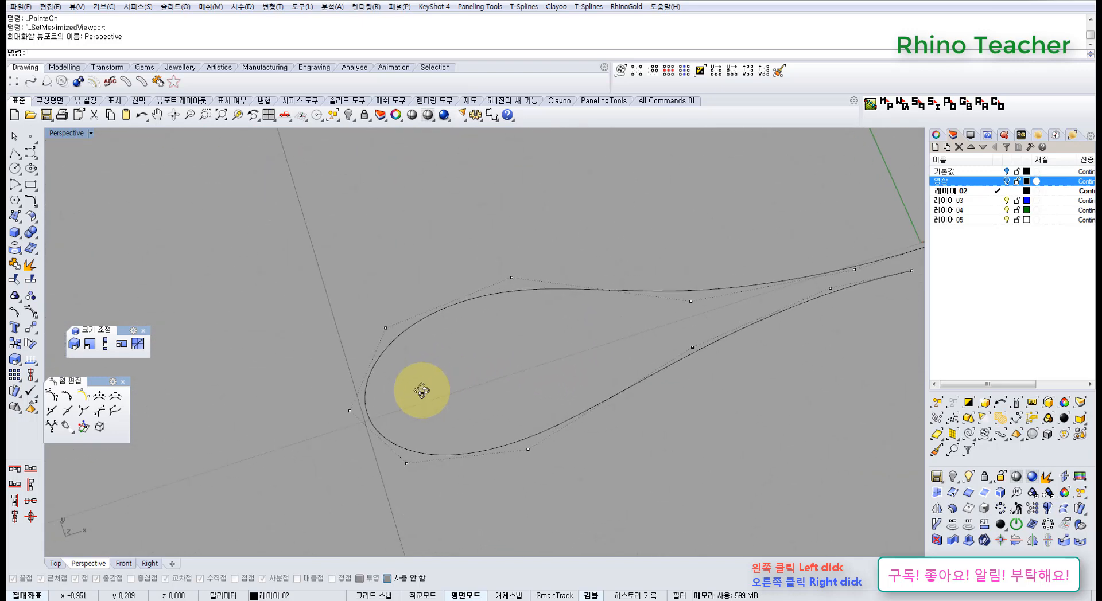
mouse_move(422, 391)
right_mouse_down()
mouse_move(368, 374)
mouse_move(382, 369)
mouse_move(390, 387)
right_mouse_up()
key("ctrl+F1")
scroll(383, 369, "down", 4)
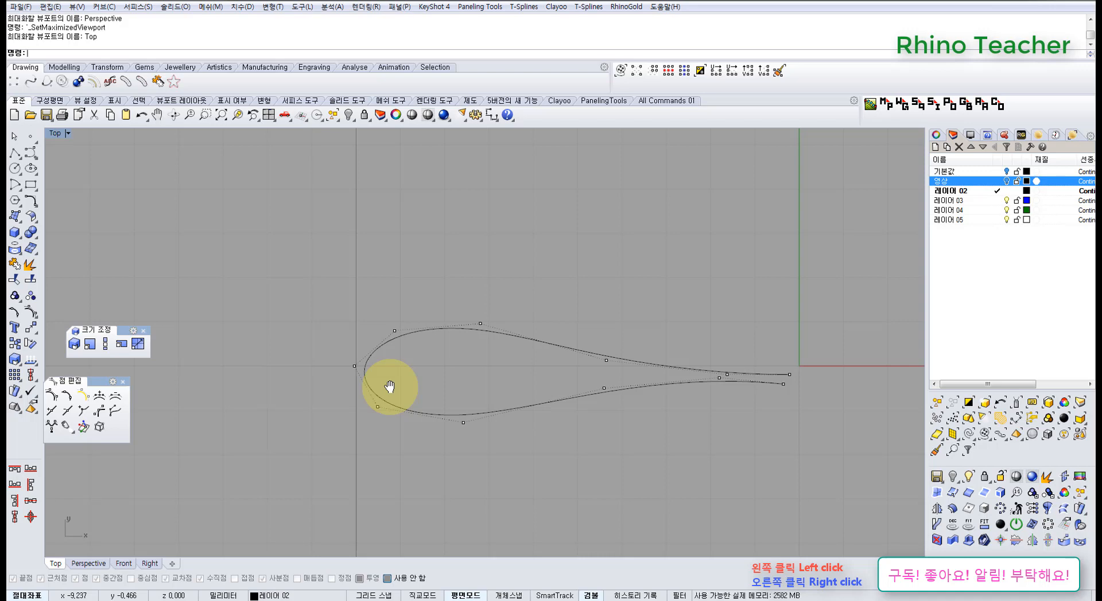
Start a straight extrusion of the loop curve and set its direction upward along Y in the Top view
right_click_drag(401, 402, 515, 360)
key("ctrl+F4")
left_click(512, 363)
right_click_drag(382, 332, 239, 295)
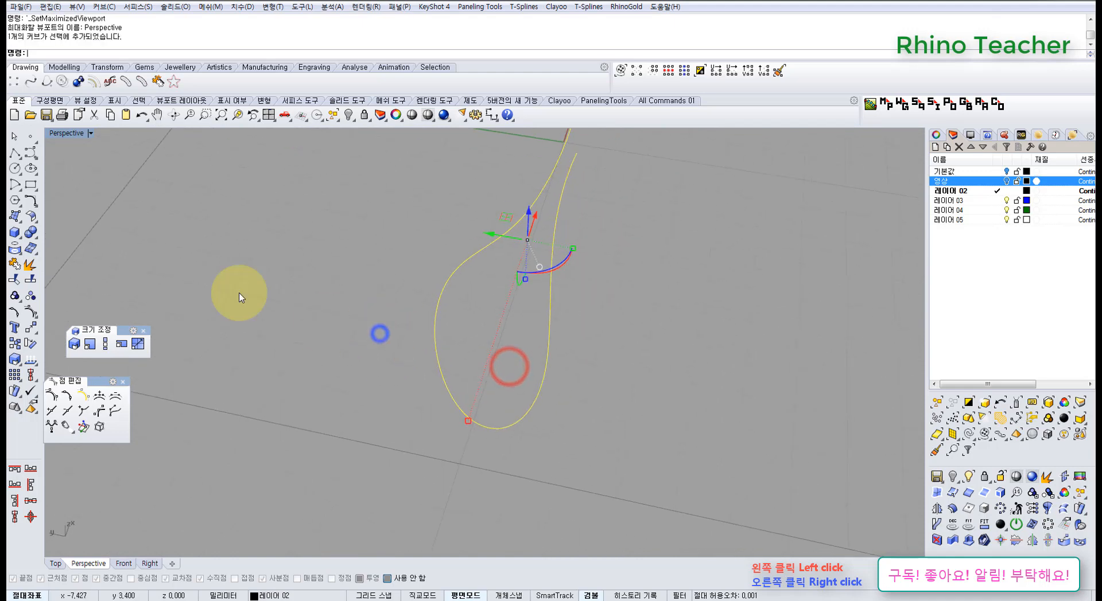
left_click(16, 217)
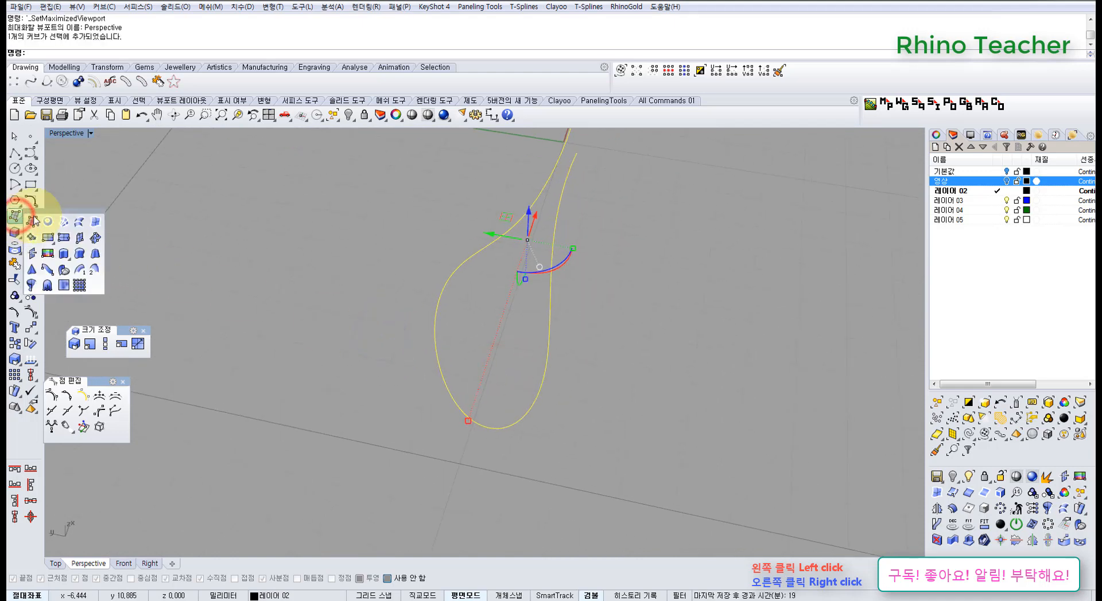
left_click(67, 256)
key("ctrl+F1")
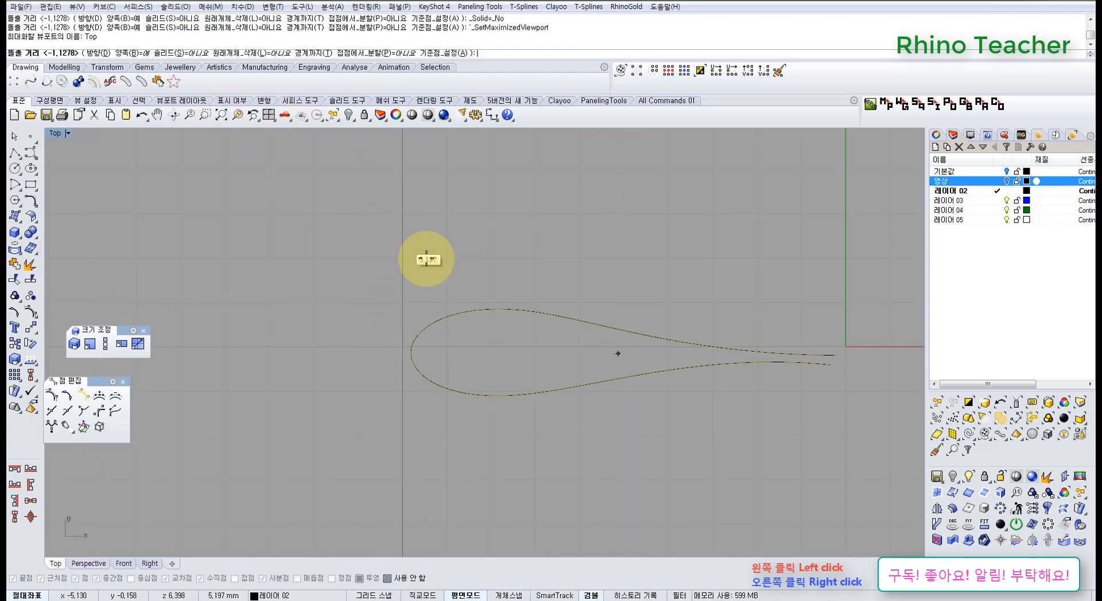
right_click_drag(426, 260, 343, 295)
left_click(99, 53)
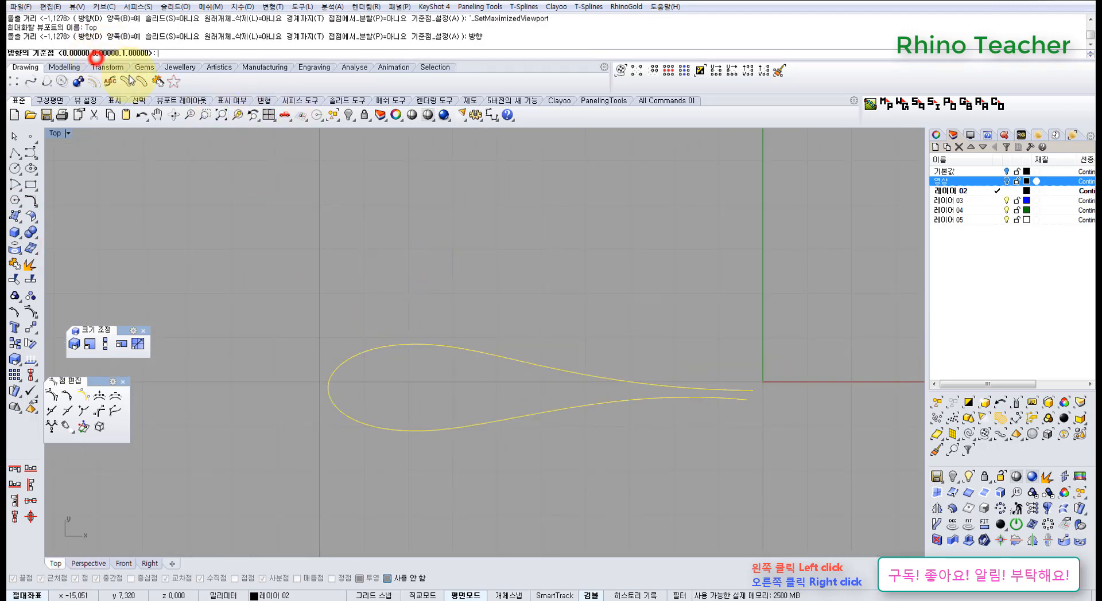
left_click(324, 386)
left_click(324, 299)
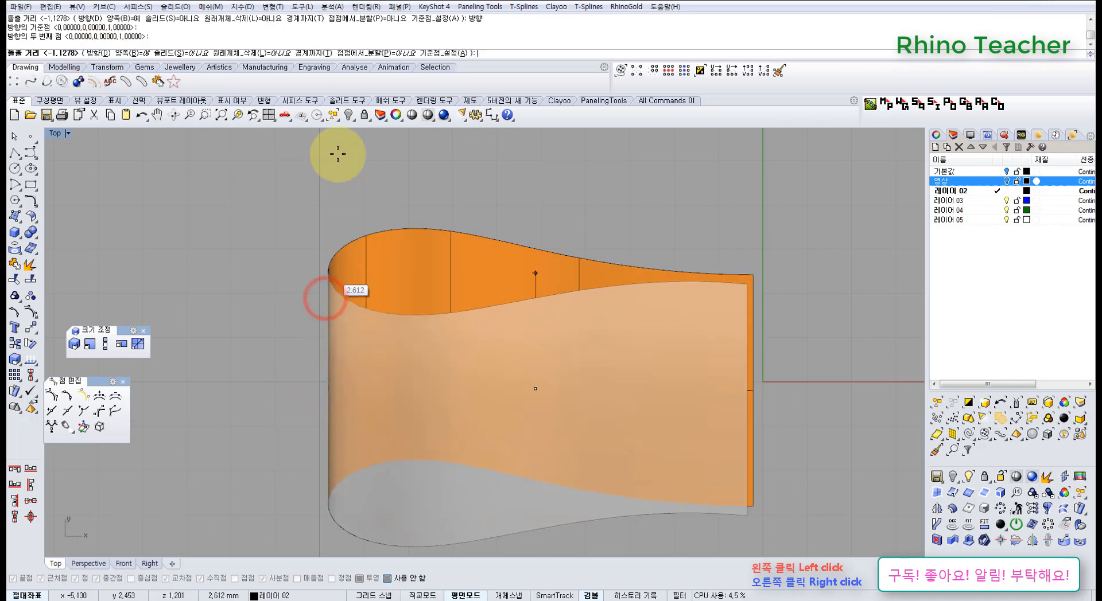
Turn off the 양쪽 (BothSides) option and extrude the loop curve about 4 mm
left_click(126, 52)
scroll(327, 213, "down", 4)
right_click_drag(326, 213, 324, 264)
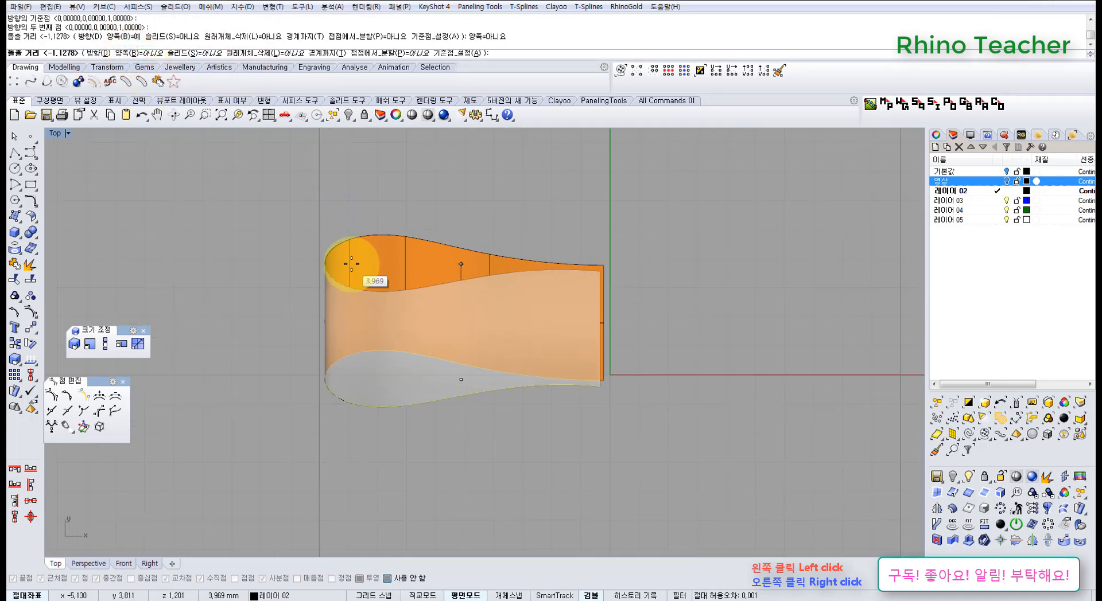
left_click(351, 264)
Delete the ribbon surface's source curve and undo that deletion in the Perspective view
right_click_drag(458, 288, 368, 307)
key("Delete")
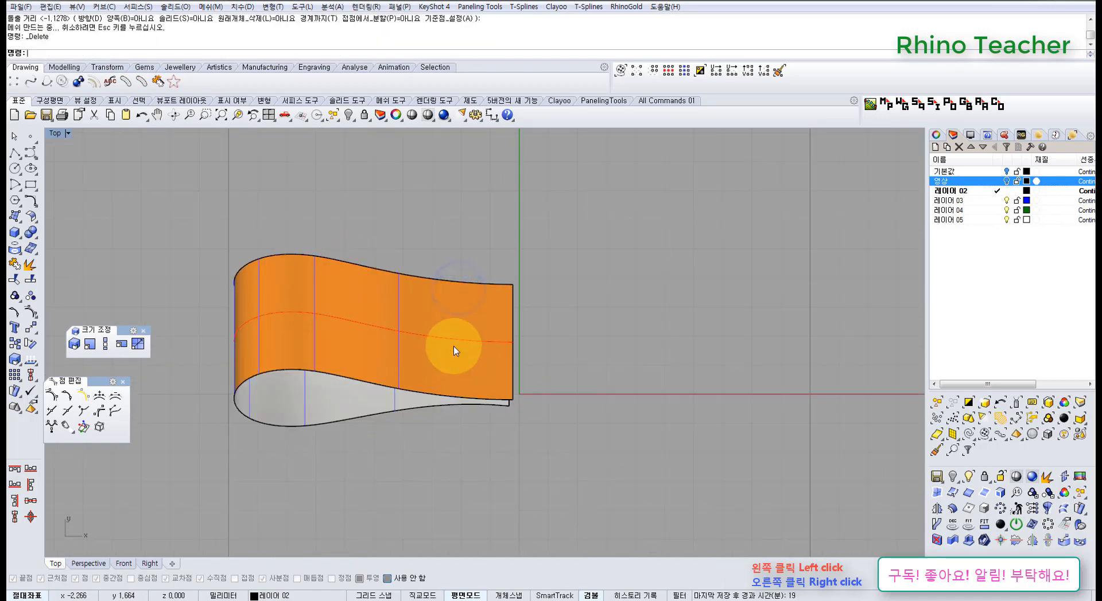
right_click_drag(504, 326, 387, 327)
key("ctrl+F4")
key("ctrl+z")
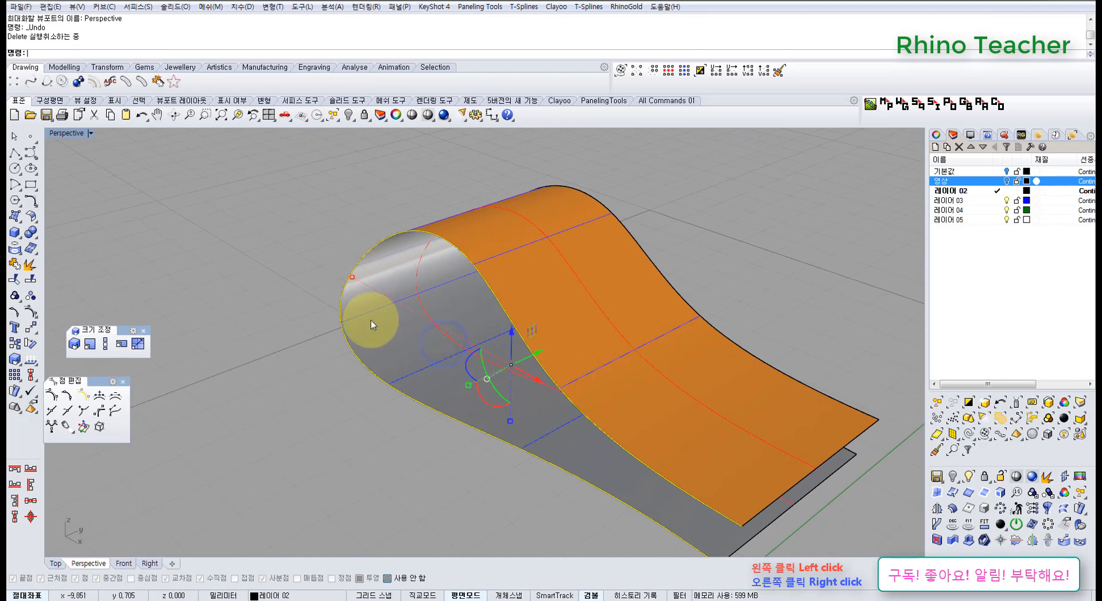
Examine the extruded ribbon surface from several angles and undo the extrusion
scroll(529, 304, "down", 3)
right_click_drag(529, 304, 438, 258)
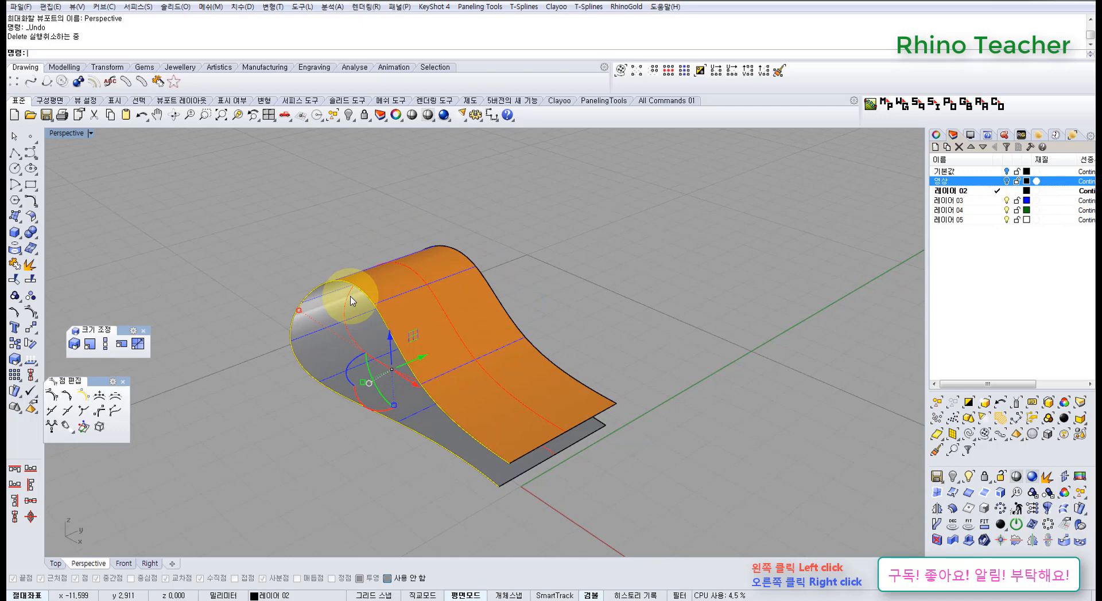
right_click_drag(404, 296, 446, 358)
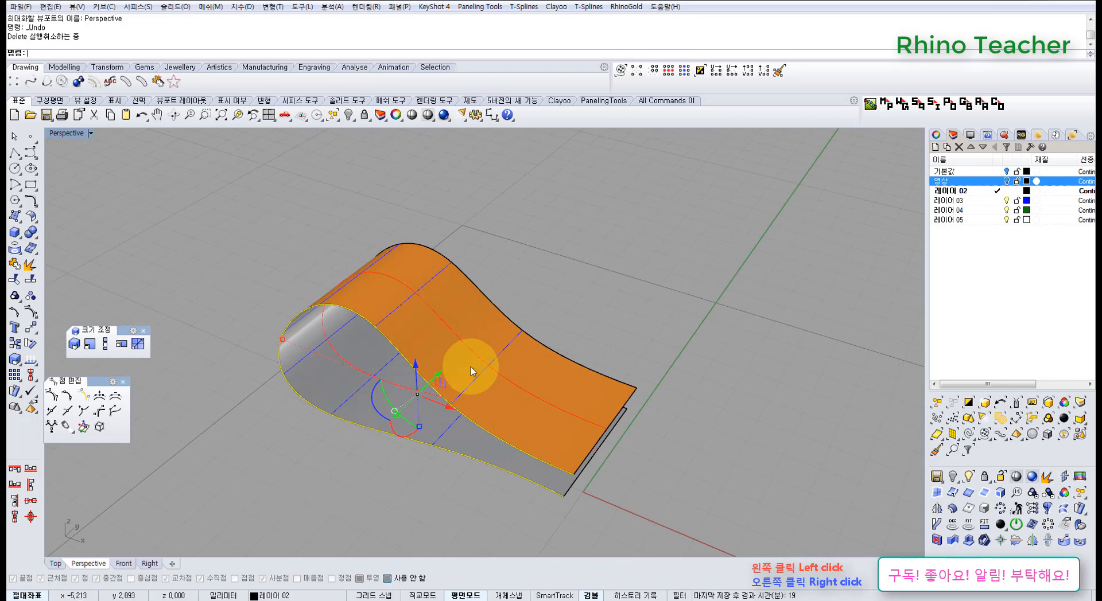
key("ctrl+z")
Copy the loop curve straight up about 3.5 mm above the original in the Top view
right_click_drag(383, 345, 454, 421)
key("ctrl+F1")
scroll(396, 379, "down", 4)
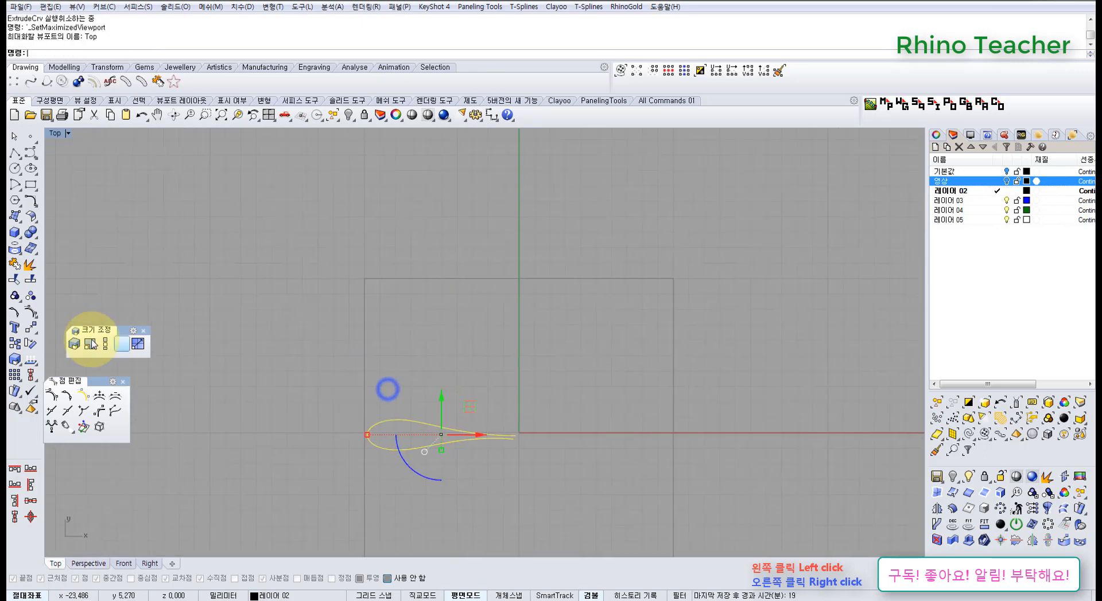
left_click(15, 345)
left_click(318, 452)
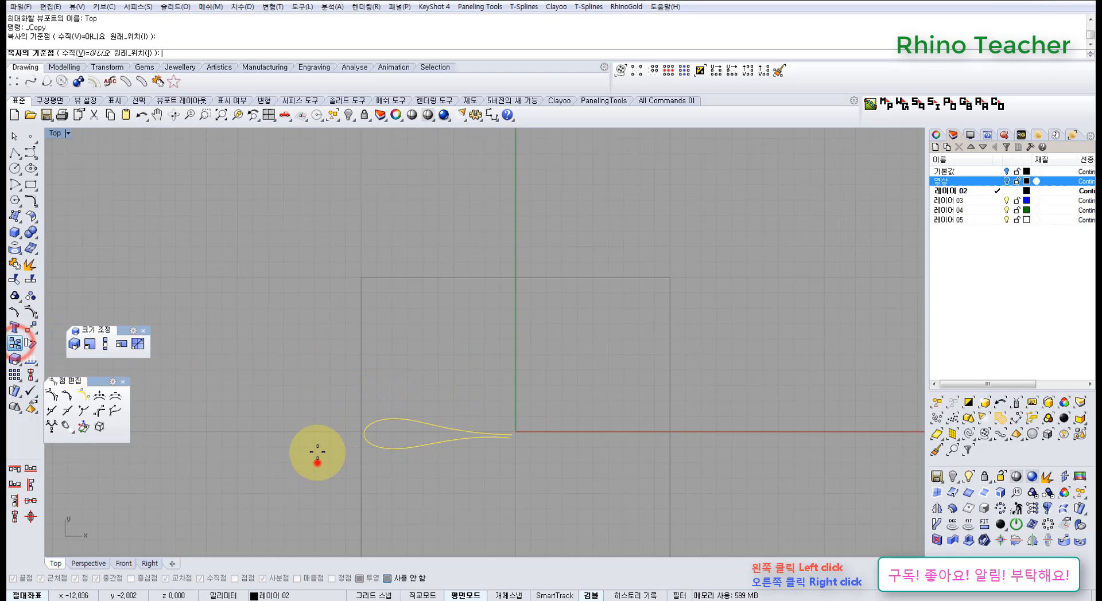
left_click(320, 406)
right_click(318, 352)
Show the copied loop's control points, select the four at its narrow end, and undo the copy
scroll(462, 393, "up", 2)
left_click_drag(549, 414, 541, 408)
right_click_drag(505, 365, 409, 379)
key("F10")
right_click_drag(290, 347, 311, 325)
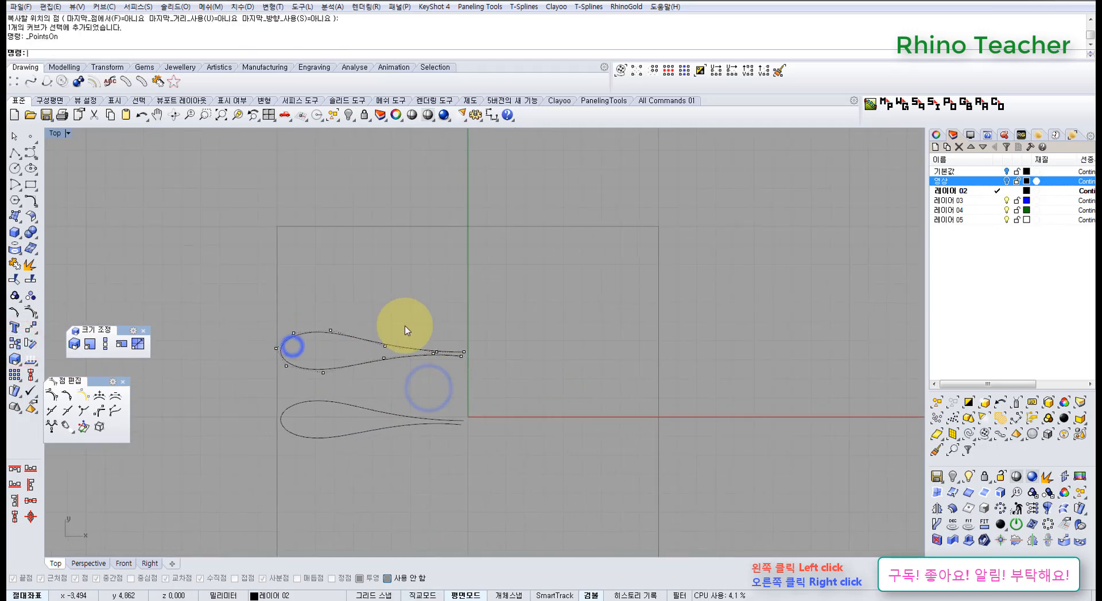
left_click_drag(432, 325, 469, 366)
right_click_drag(449, 368, 458, 339)
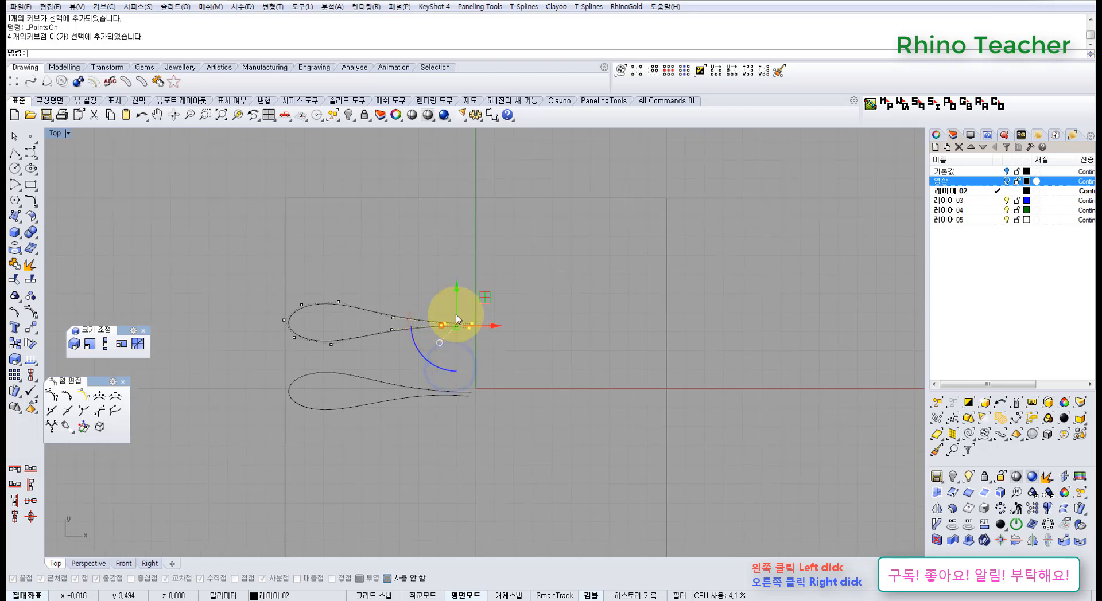
key("ctrl+z")
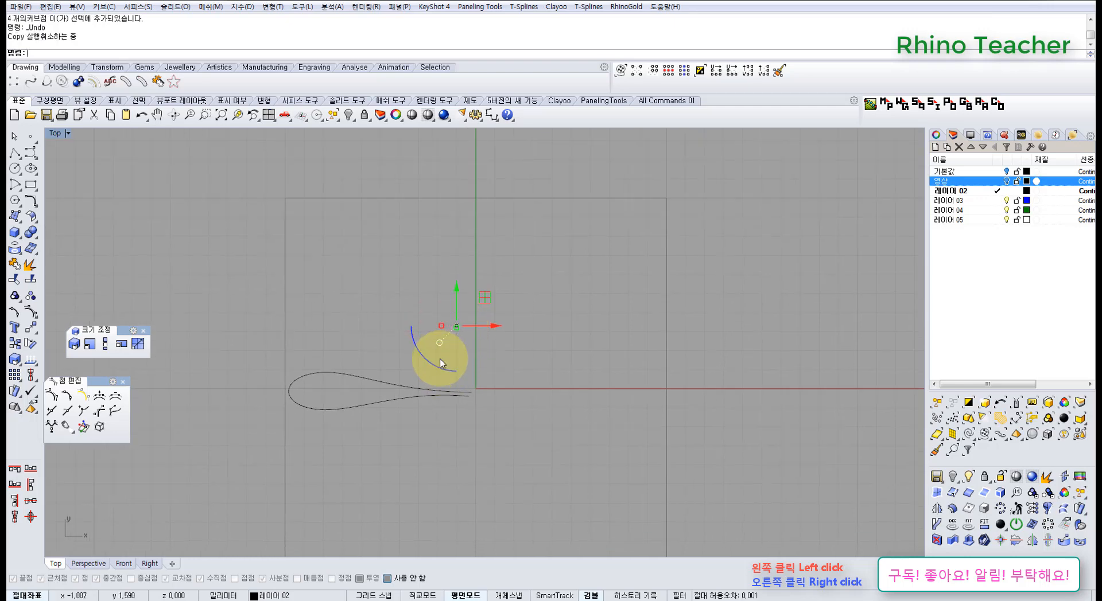
Select the original loop curve and switch to the Right view
left_click(440, 439)
left_click_drag(439, 440, 363, 353)
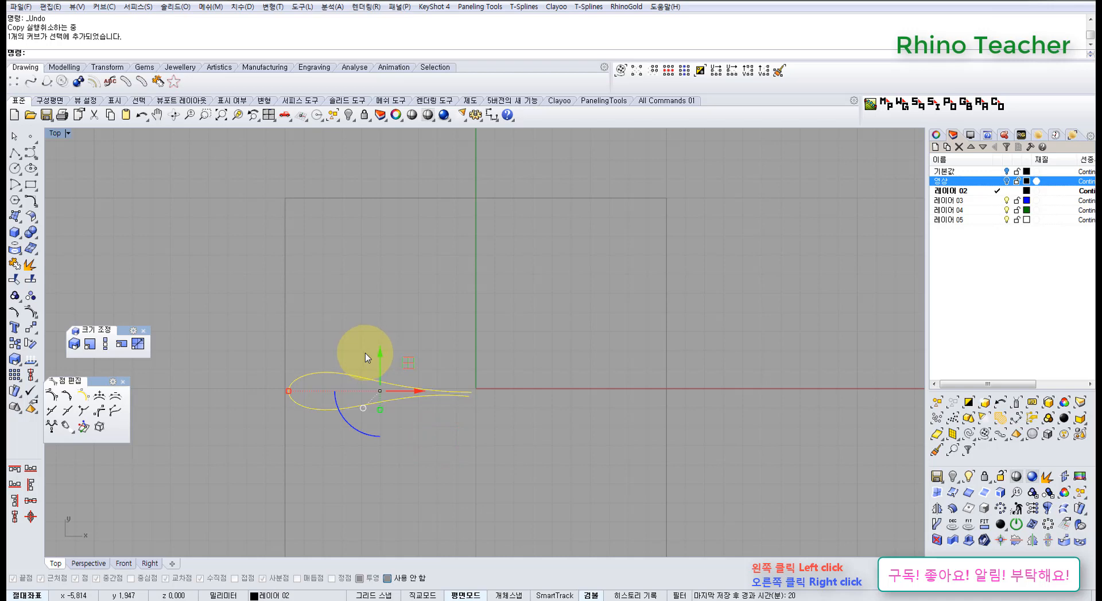
scroll(322, 390, "up", 3)
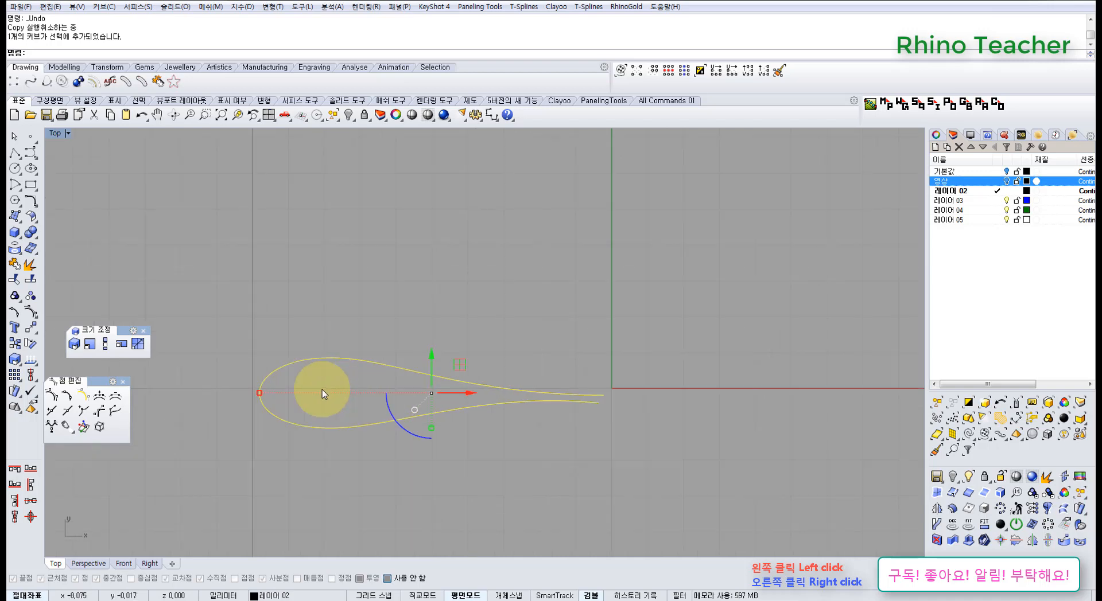
key("ctrl+F2")
key("ctrl+F3")
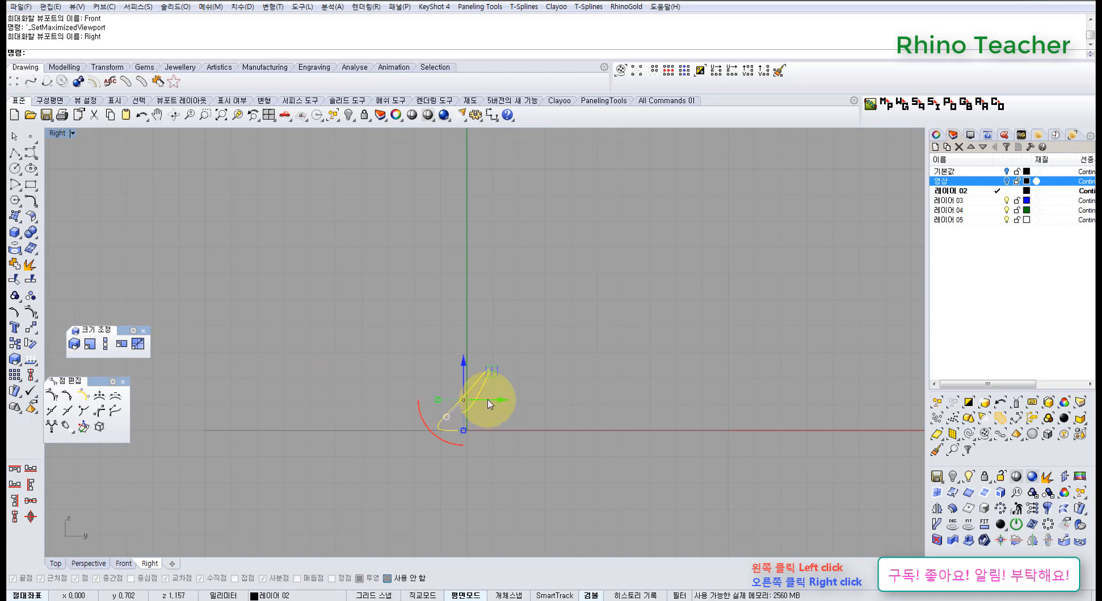
Flatten the selected loop curve onto a single plane at Y = 0 with Set Points in the Right view
scroll(478, 373, "up", 3)
right_click_drag(478, 373, 485, 365)
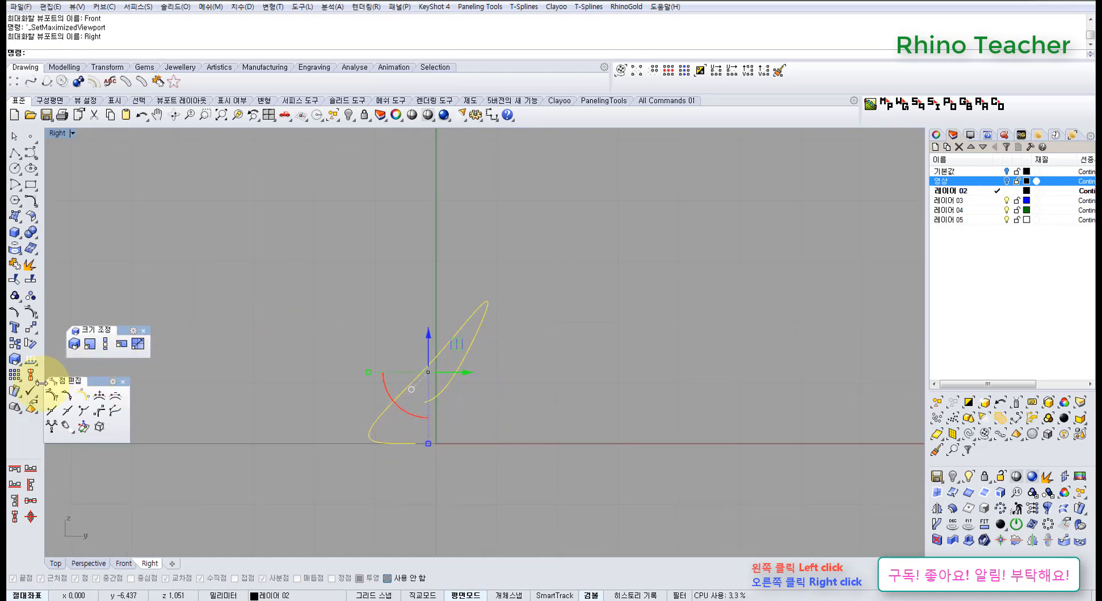
left_click(37, 331)
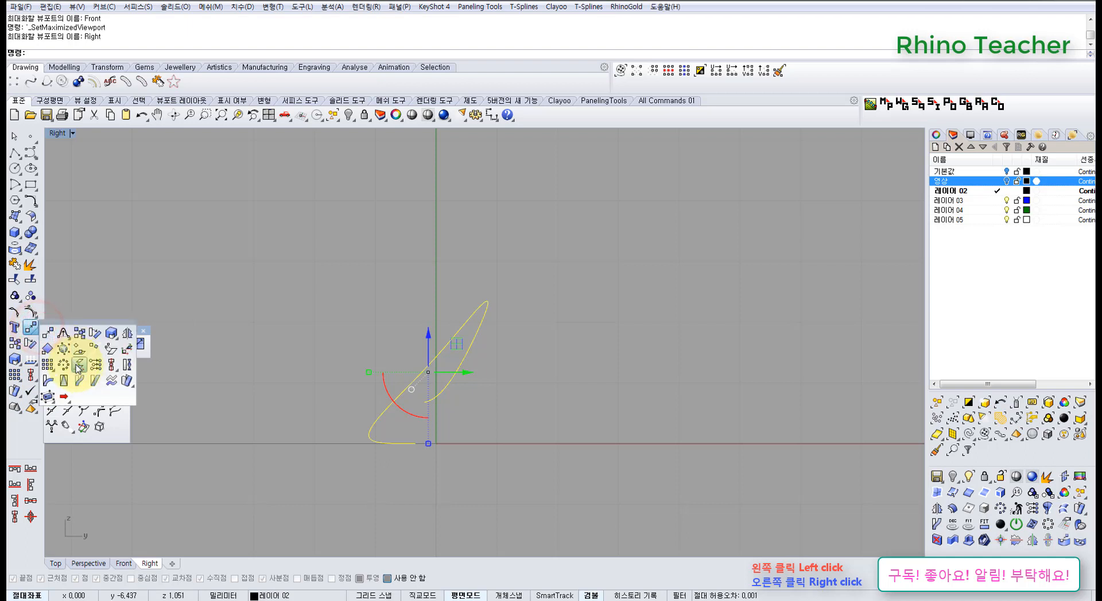
left_click(95, 370)
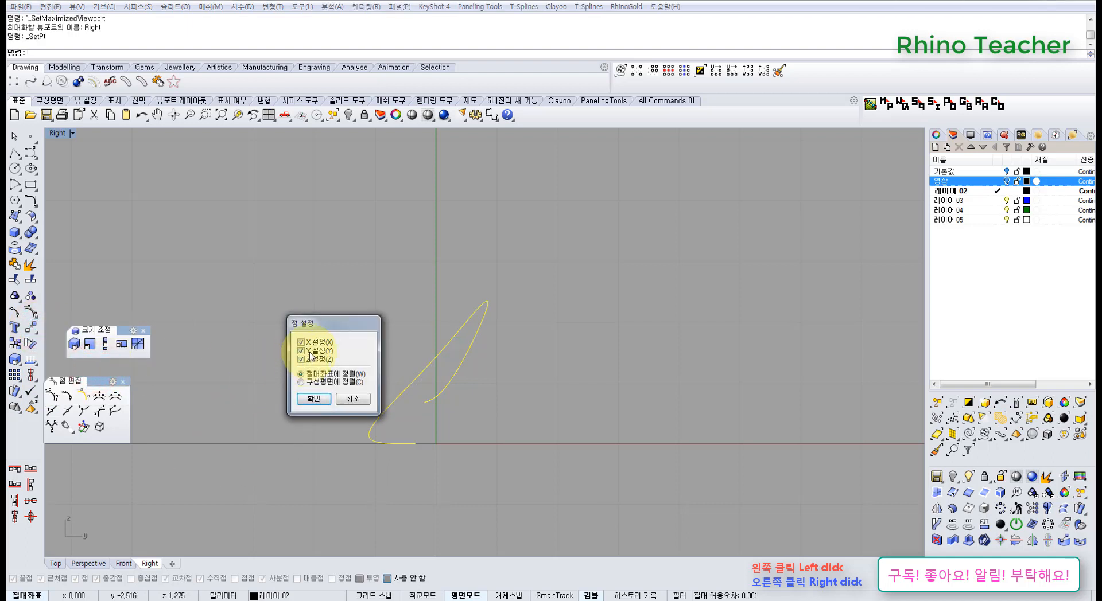
left_click(311, 402)
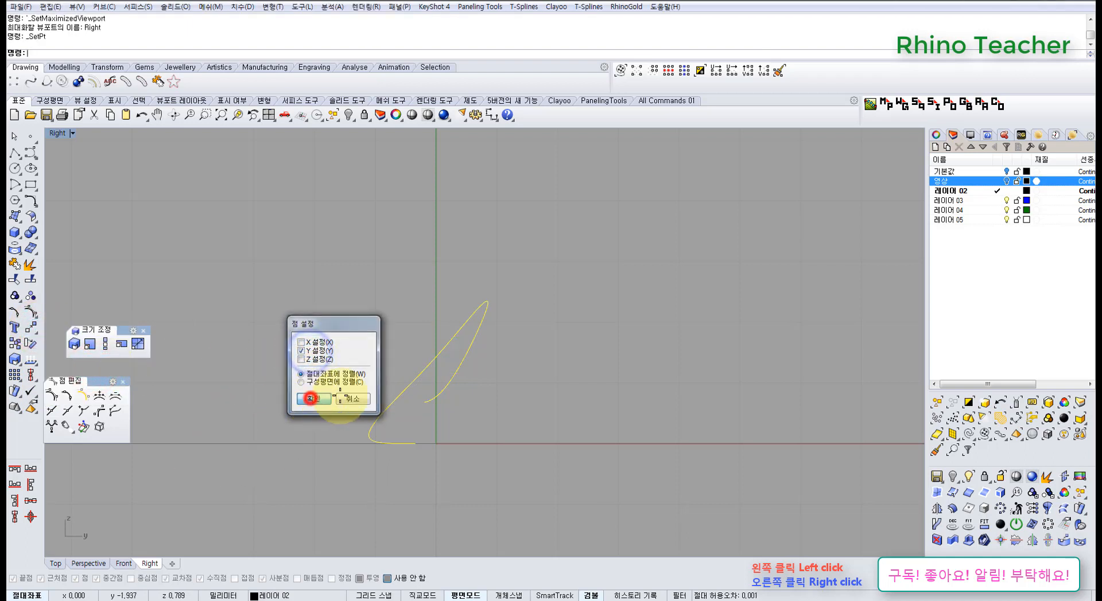
left_click(410, 395)
Check the flattened curve in Perspective and move it slightly below the X axis in the Top view
key("ctrl+F1")
key("ctrl+F4")
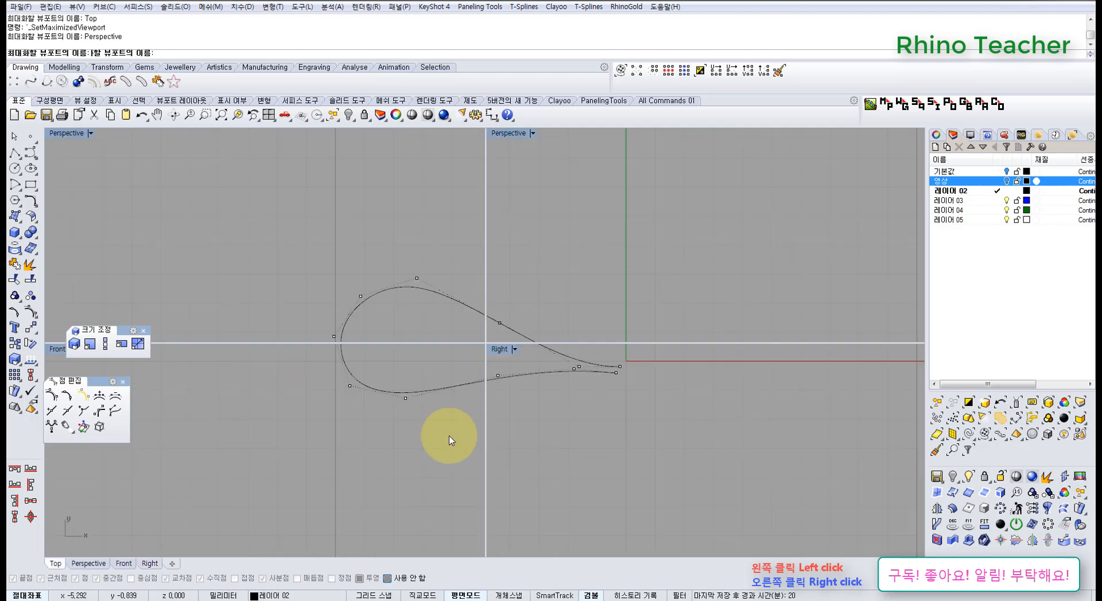
right_click_drag(489, 425, 505, 386)
key("ctrl+F1")
scroll(419, 420, "up", 3)
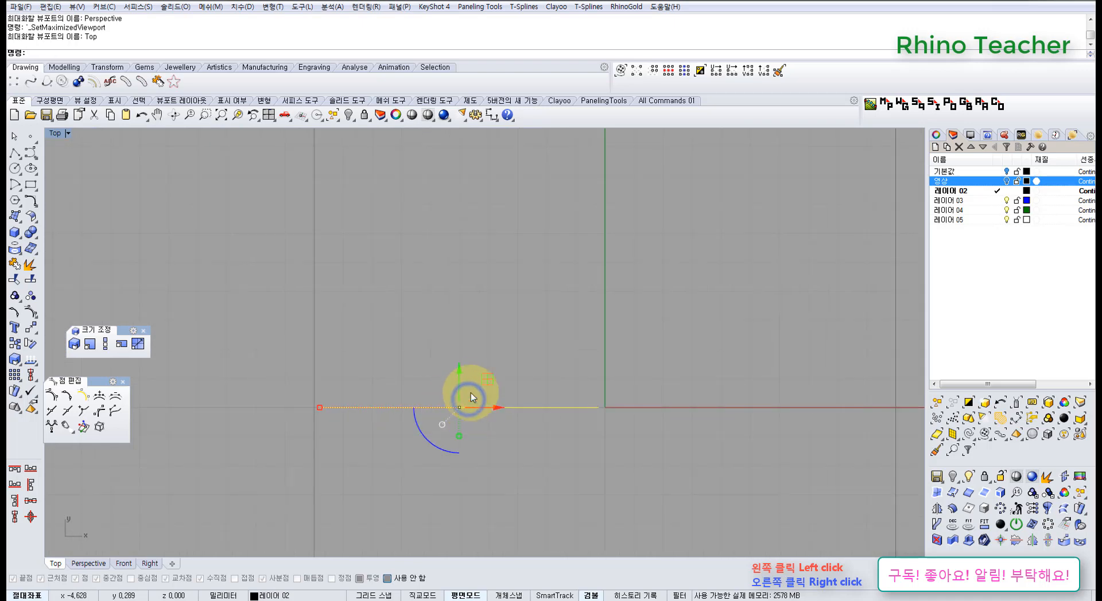
left_click_drag(470, 332, 294, 354)
Mirror the loop curve across the X axis through the origin with history recording on, and deselect the curves
middle_click(293, 355)
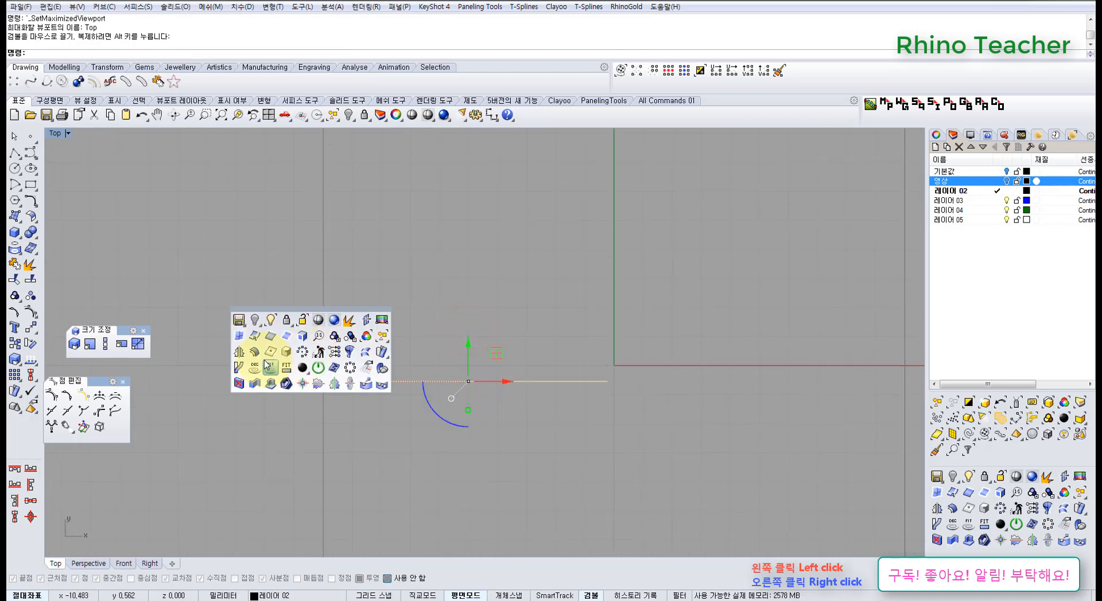
left_click(239, 352)
left_click(634, 595)
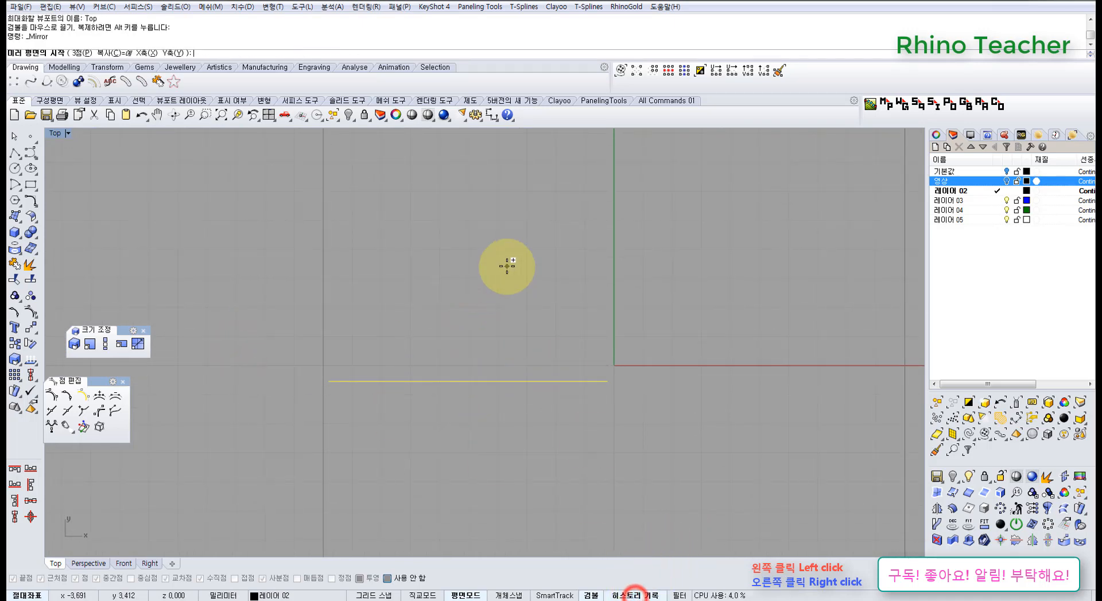
key("Return")
left_click(393, 321, "shift")
left_click(379, 271, "shift")
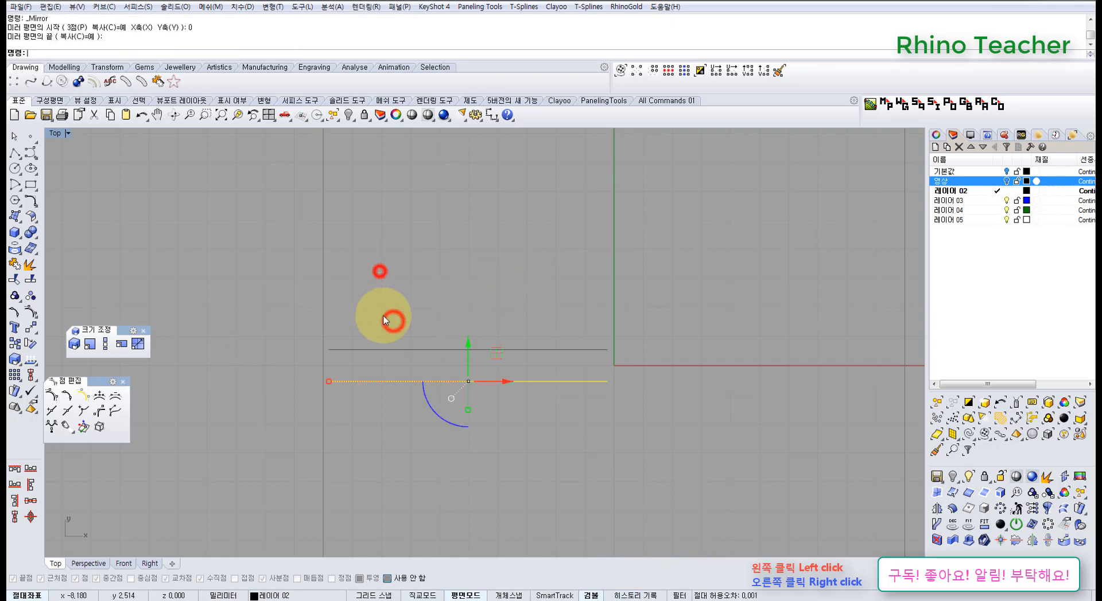
scroll(384, 322, "up", 6)
left_click(387, 397)
Show the 영상 layer, examine the width of the reference bow's loops, and hide the layer
scroll(412, 398, "down", 6)
scroll(605, 360, "down", 6)
right_click_drag(797, 323, 665, 335)
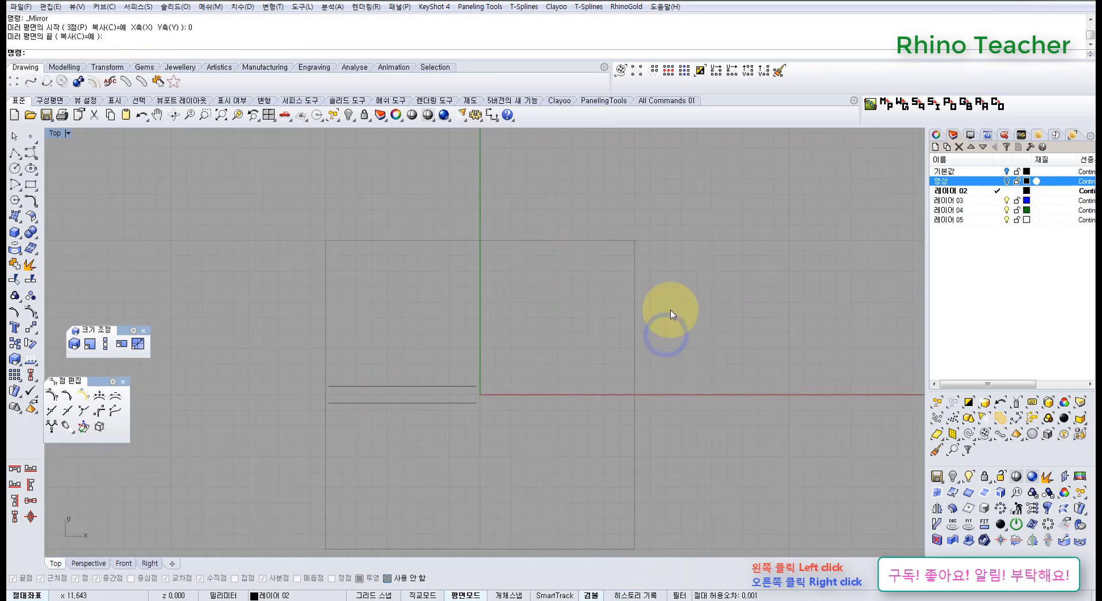
left_click(1005, 181)
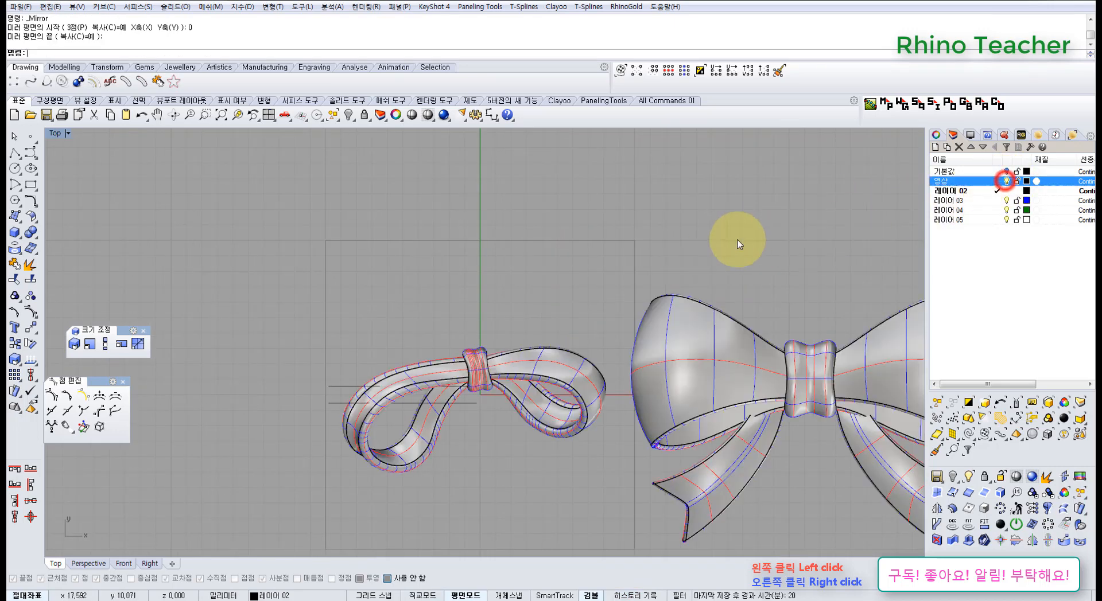
right_click_drag(728, 239, 578, 280)
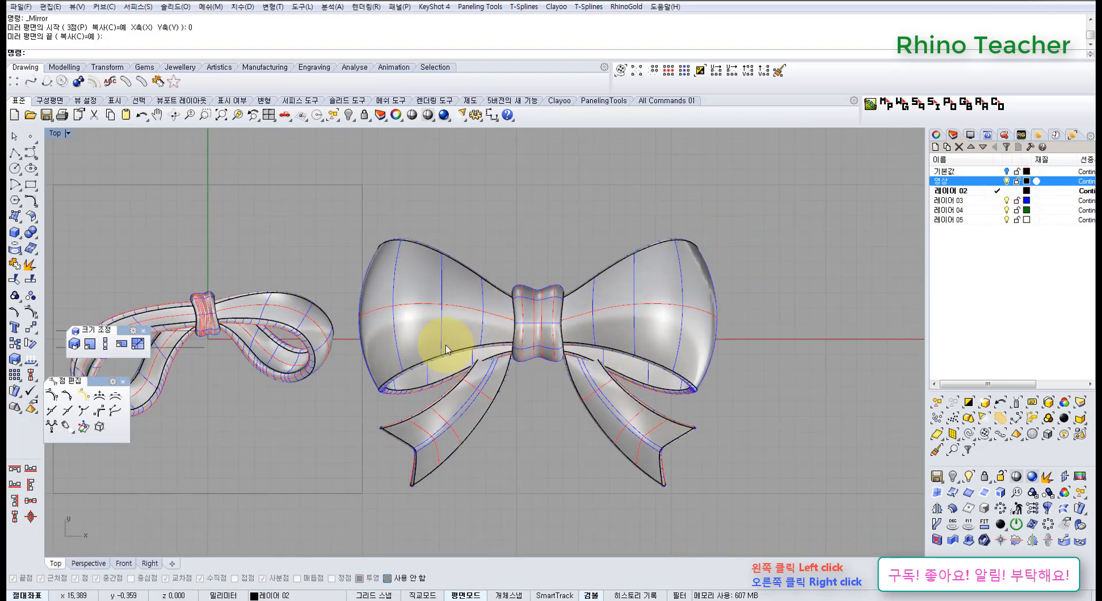
left_click(1005, 181)
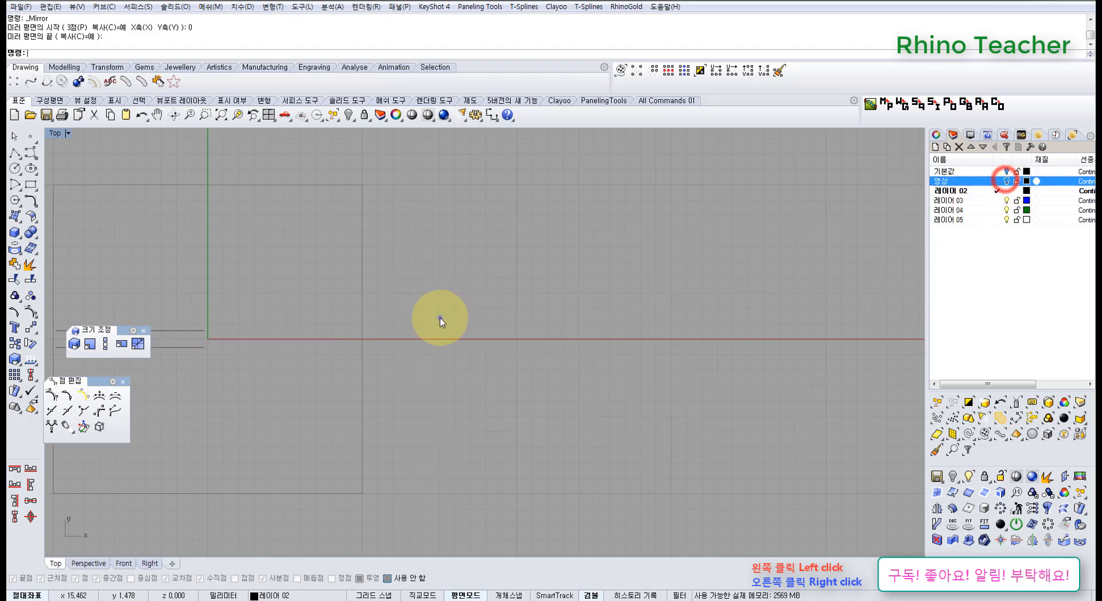
right_click_drag(439, 318, 757, 308)
Loft a ribbon surface between the two loop curves with the Loose style, no simplification and history recording on
scroll(401, 312, "up", 8)
left_click_drag(485, 417, 379, 255)
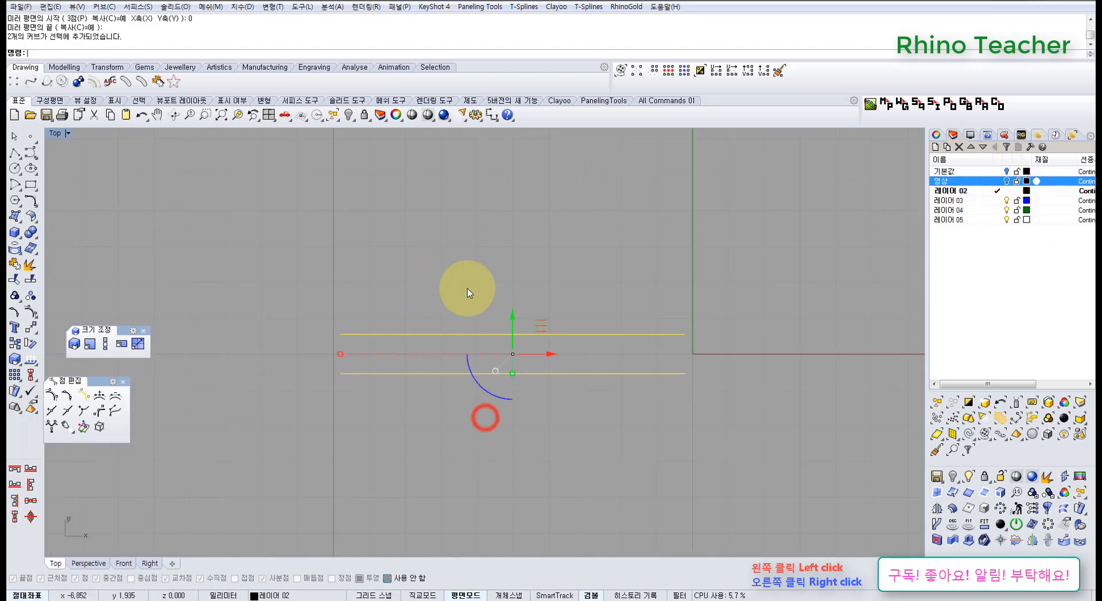
right_click_drag(458, 302, 369, 302)
key("ctrl+F4")
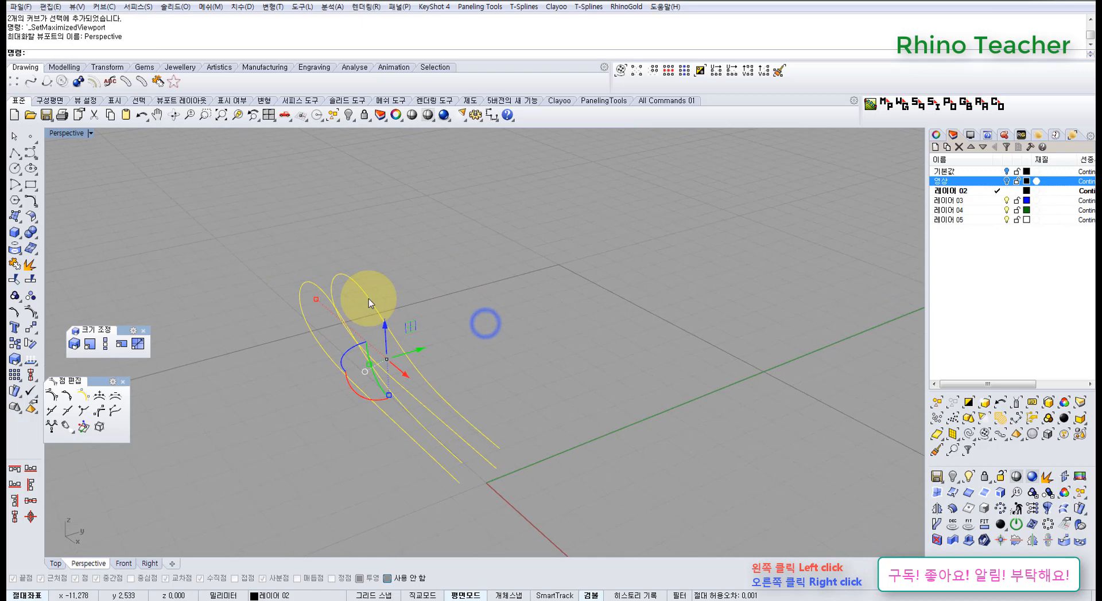
left_click(13, 216)
left_click(79, 224)
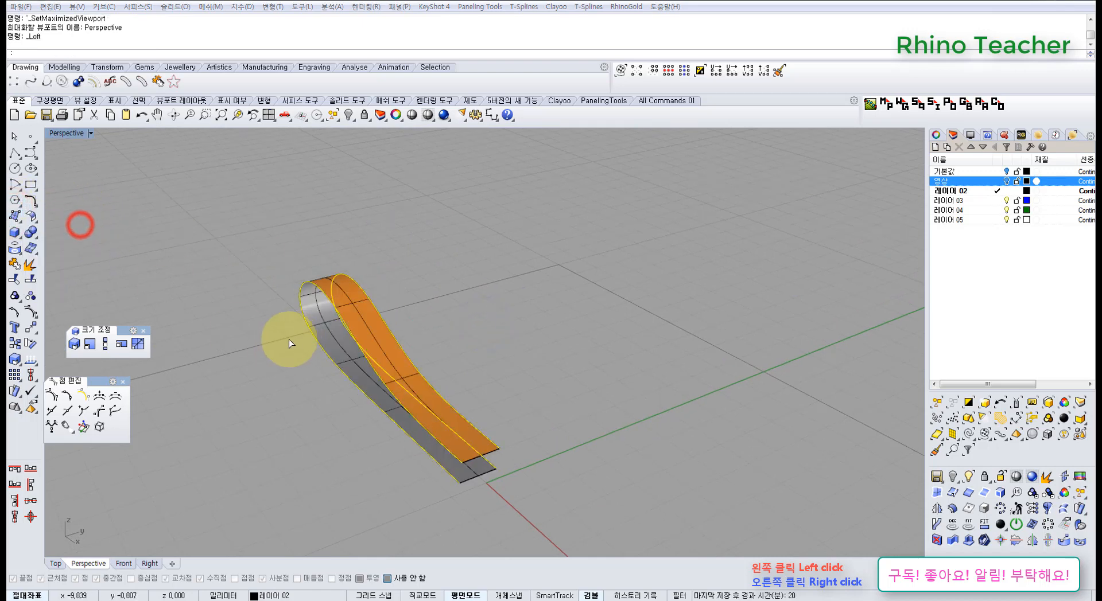
left_click(620, 595)
left_click(686, 416)
Select the lofted ribbon surface and the mirrored loop curve and lock them
right_click_drag(396, 391, 513, 410)
left_click(521, 381)
scroll(466, 426, "up", 5)
left_click(453, 437)
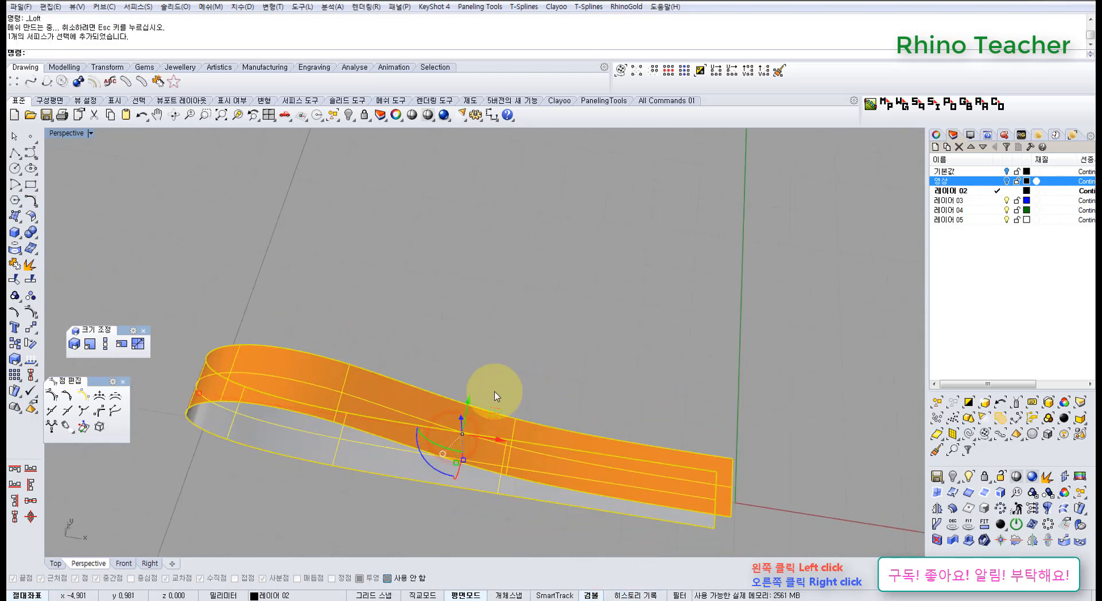
left_click_drag(508, 344, 448, 429)
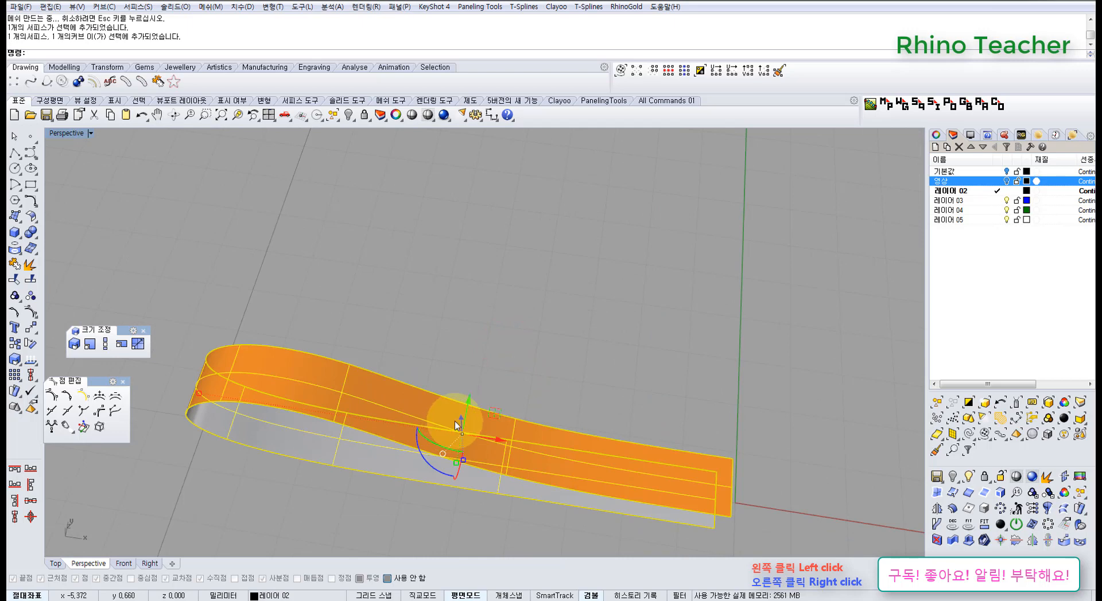
left_click(362, 116)
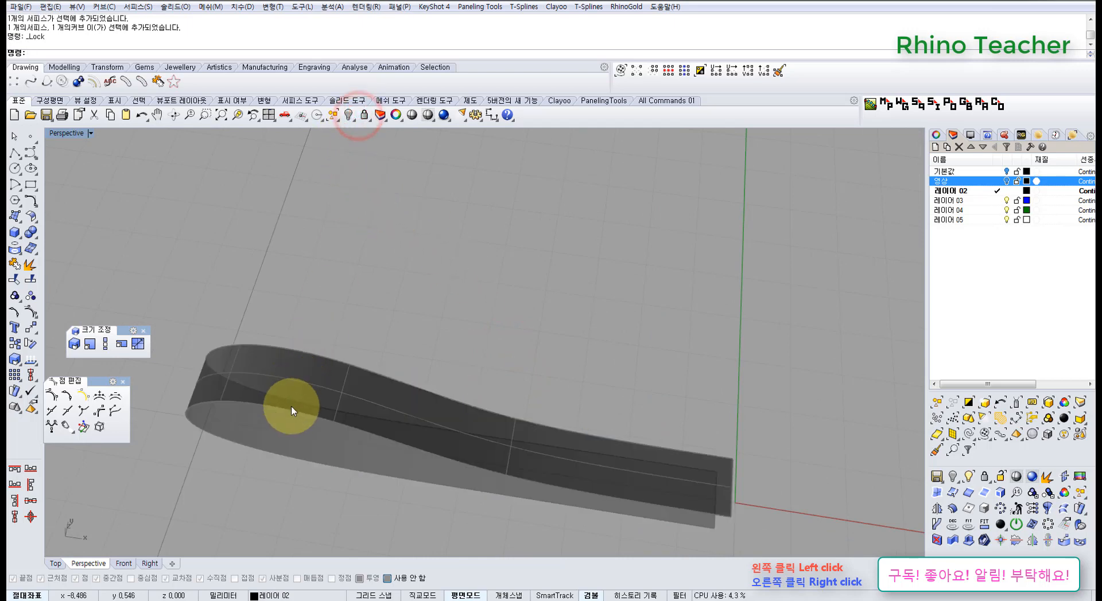
Show the original loop curve's control points and pull those of the wide end outward in the Top view
left_click(291, 412)
key("F10")
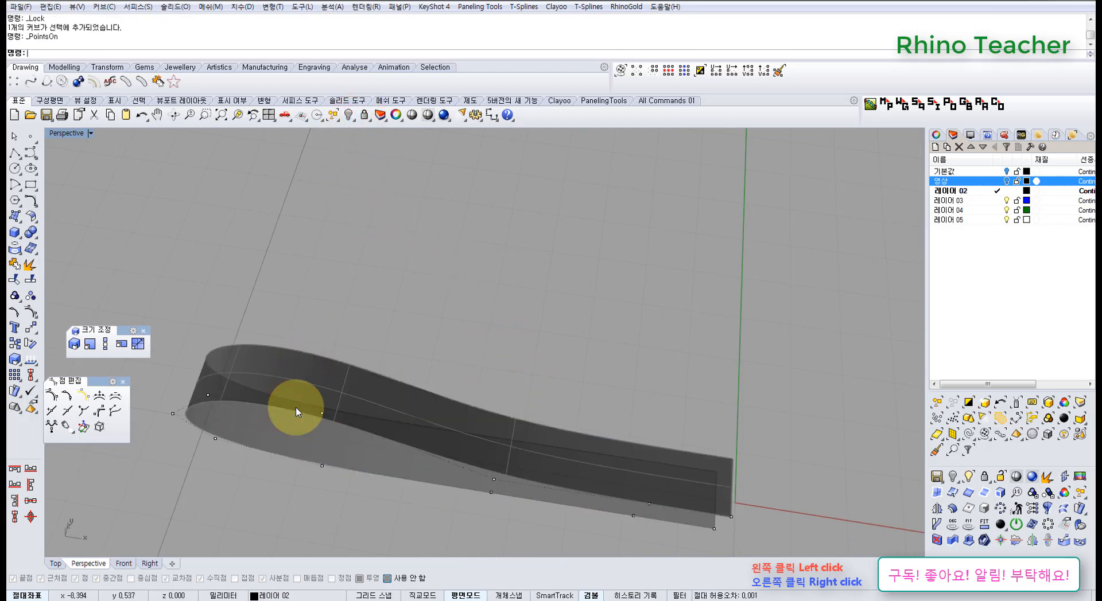
key("ctrl+F1")
scroll(367, 406, "down", 4)
right_click_drag(367, 405, 464, 361)
scroll(463, 362, "up", 6)
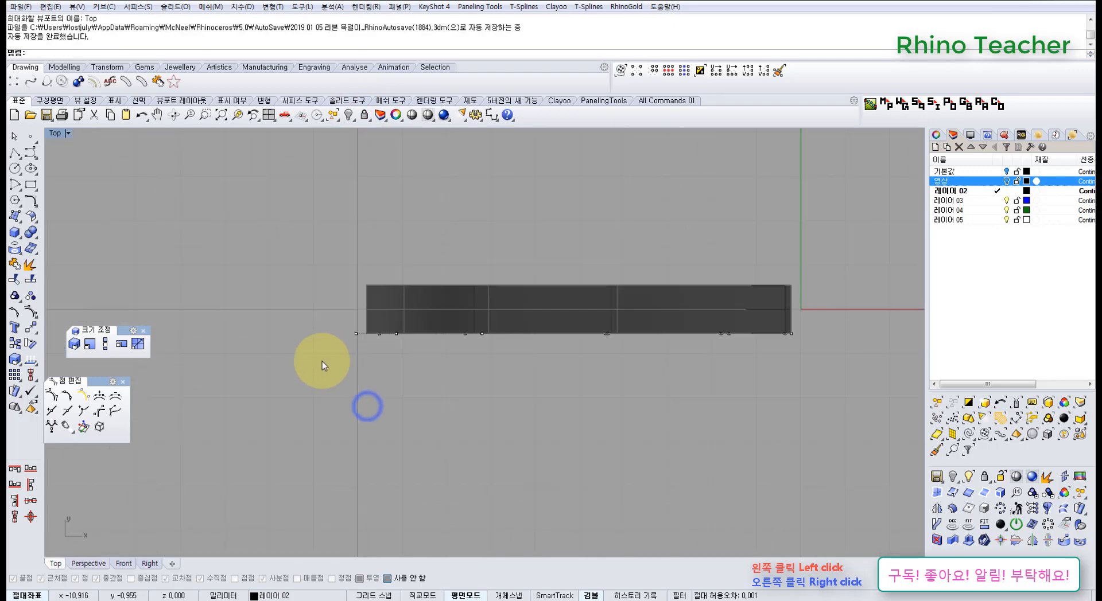
left_click_drag(315, 322, 440, 388)
right_click_drag(428, 379, 412, 363)
left_click_drag(365, 295, 364, 373)
left_click_drag(475, 412, 468, 361)
Move the control points midway along the curve slightly outward to smooth the ribbon's taper
left_click(548, 424)
right_click_drag(583, 406, 549, 427)
left_click_drag(541, 338, 581, 376)
left_click_drag(560, 311, 566, 343)
left_click(621, 421)
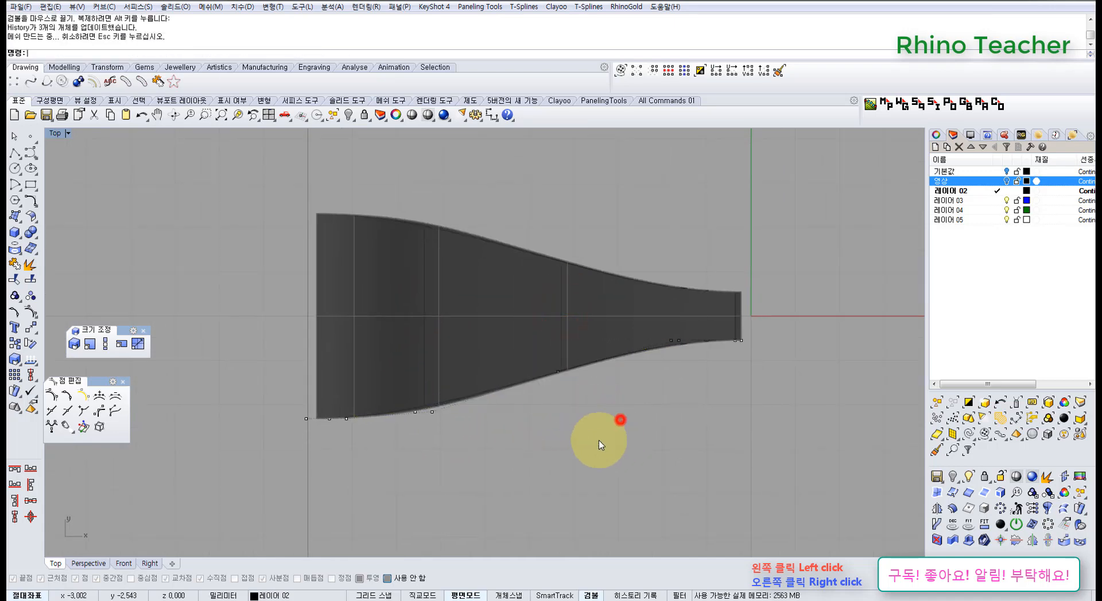
Select the outermost control point of the loop's wide end and move it farther outward in the Top view
right_click_drag(566, 442, 623, 392)
left_click(329, 340)
key("ctrl+F3")
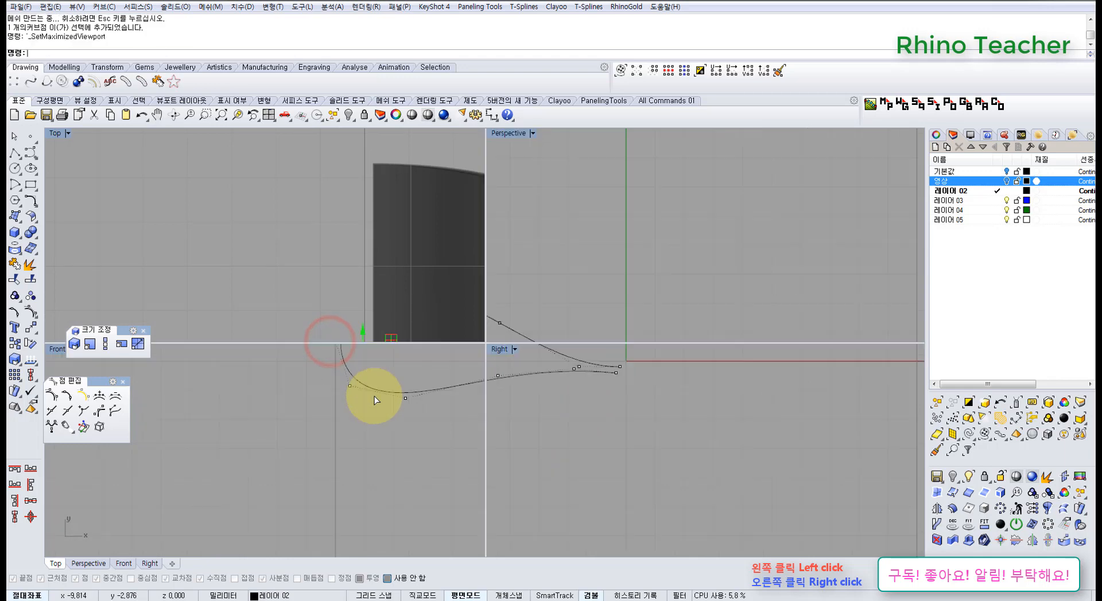
right_click_drag(351, 400, 403, 418)
key("ctrl+F1")
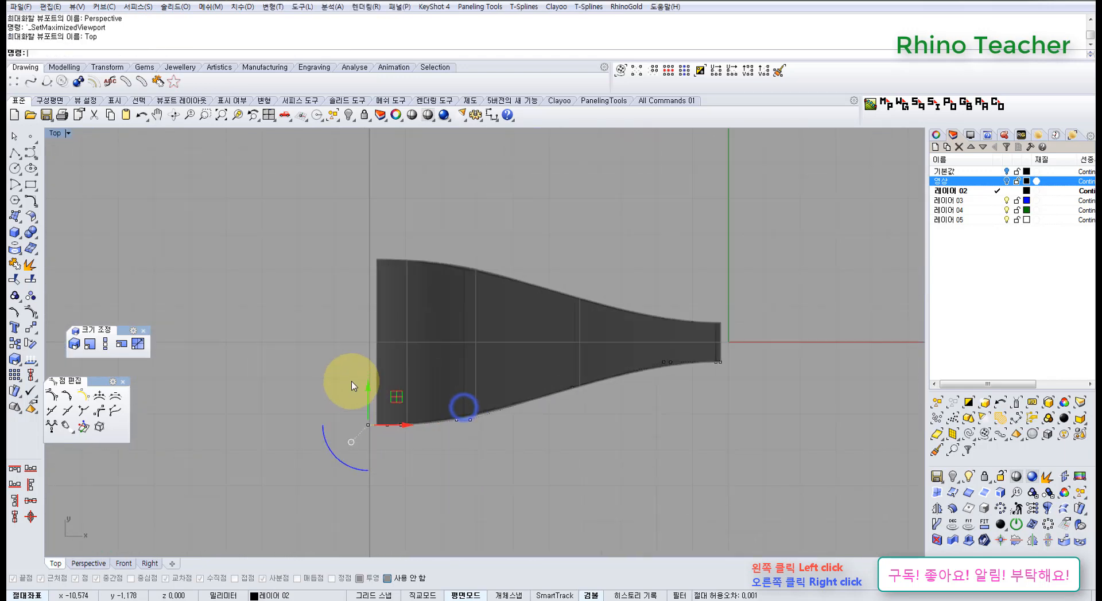
left_click_drag(375, 394, 373, 423)
left_click(486, 490)
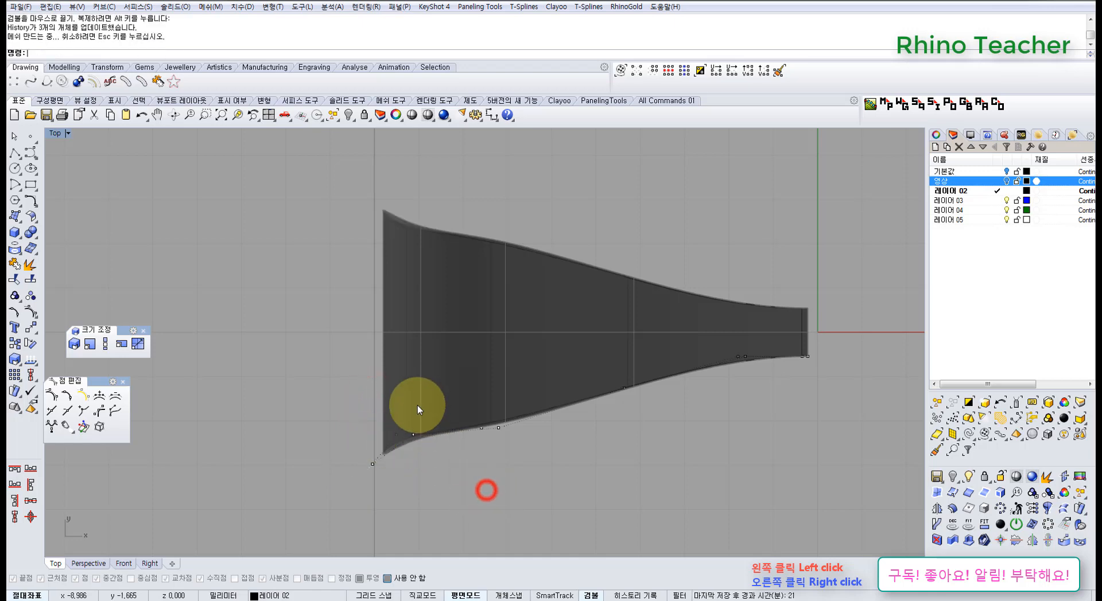
Move the control points next to the outermost one outward to even out the flare
left_click_drag(425, 459, 426, 460)
scroll(390, 421, "up", 4)
left_click_drag(391, 413, 428, 449)
scroll(577, 451, "down", 6)
right_click_drag(710, 458, 605, 442)
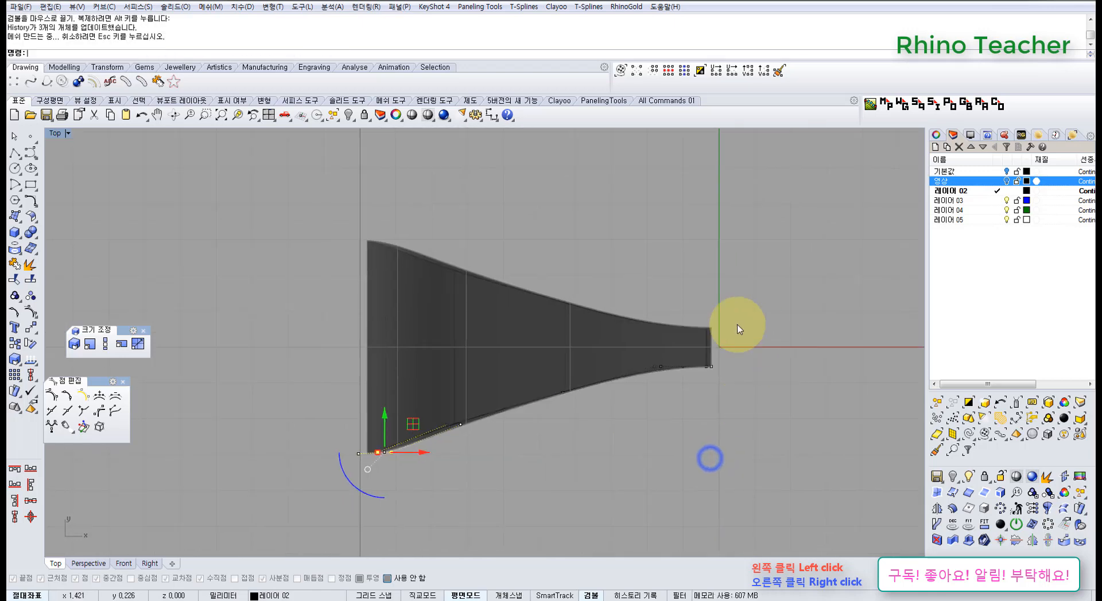
Pull the six control points from mid-curve to the narrow end outward, and move the mid-curve ones back inward
right_click_drag(615, 353, 488, 343)
left_click_drag(376, 334, 636, 401)
left_click_drag(514, 331, 515, 359)
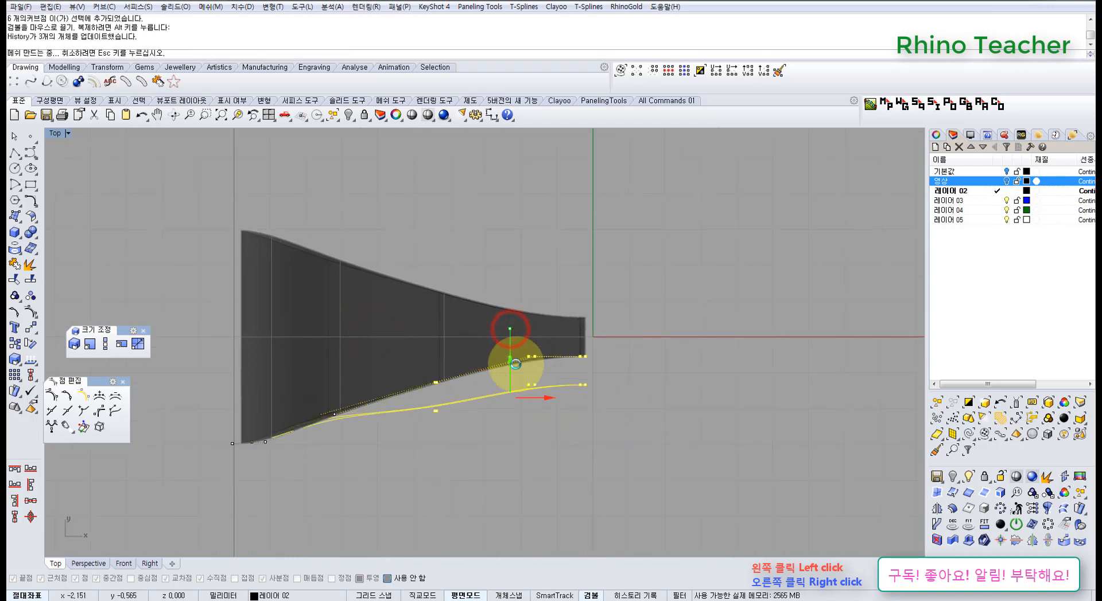
left_click_drag(465, 465, 436, 357)
right_click_drag(450, 388, 530, 398)
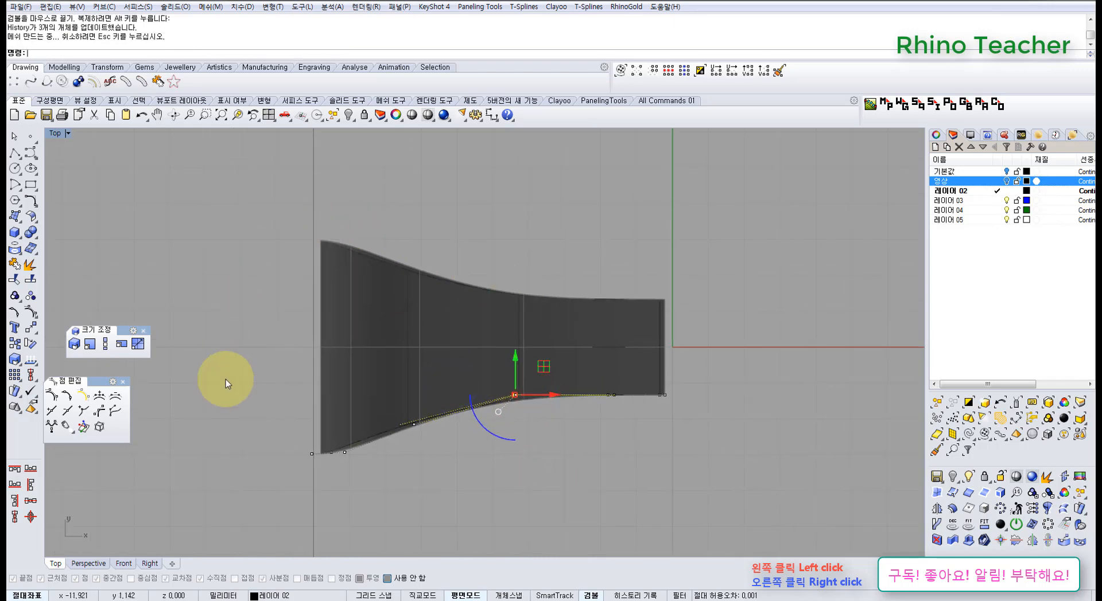
right_click_drag(398, 396, 395, 322)
left_click(387, 443)
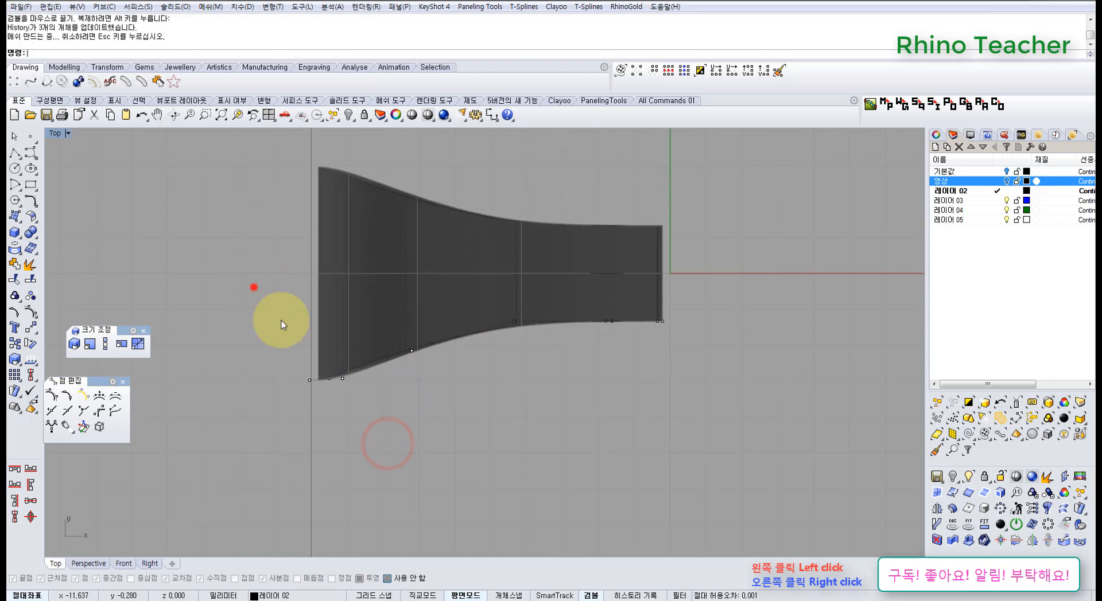
Select the four control points at the narrow end and move them slightly inward
left_click_drag(282, 324, 439, 361)
left_click_drag(724, 371, 725, 372)
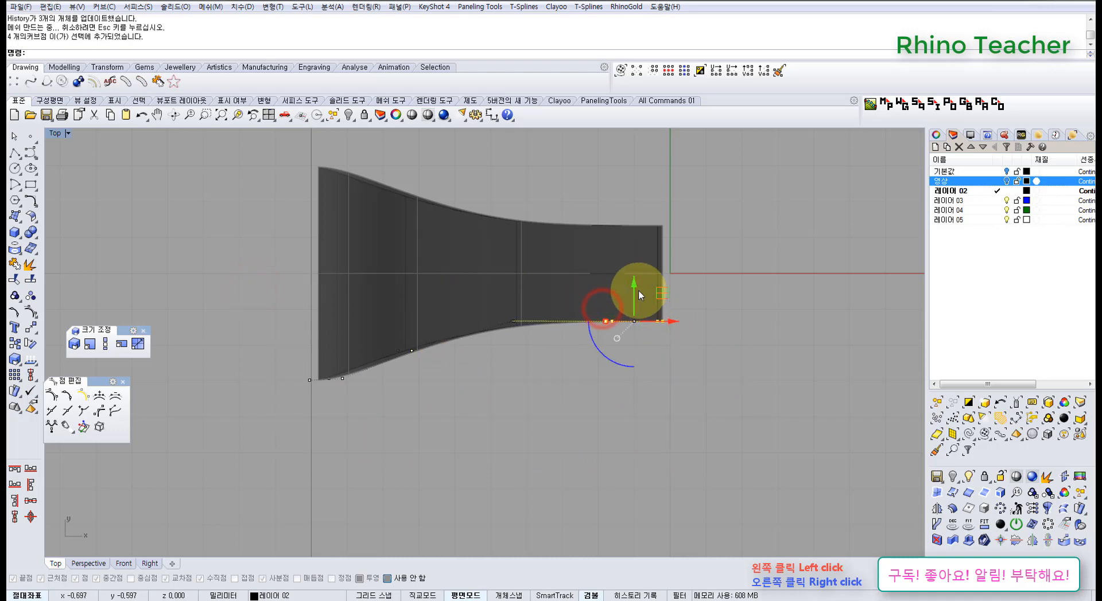
left_click_drag(634, 288, 633, 278)
left_click(680, 383)
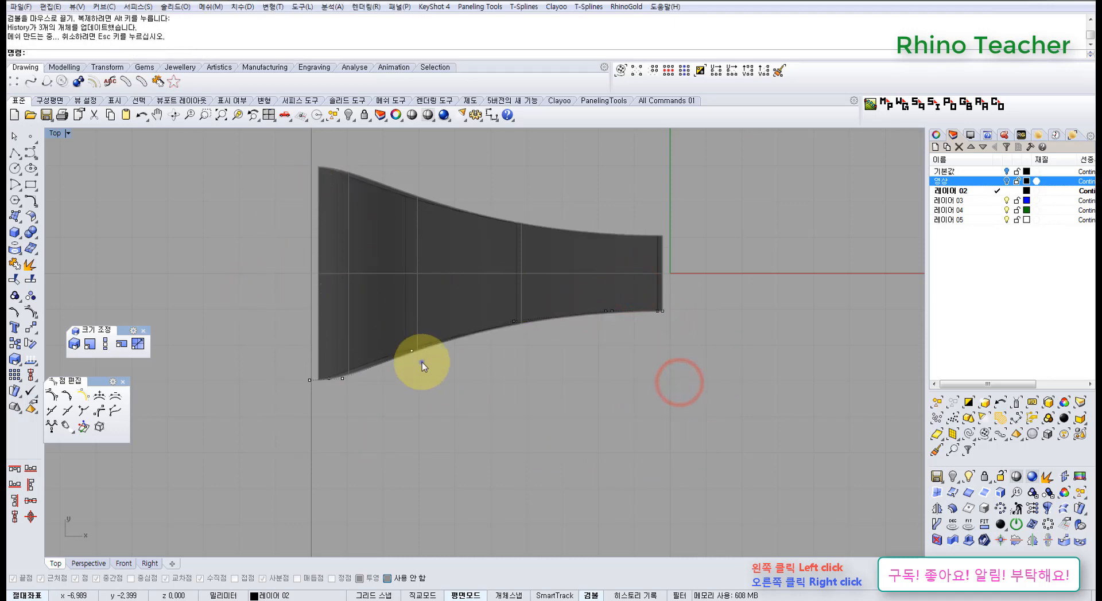
right_click_drag(421, 360, 430, 392)
right_click_drag(354, 312, 348, 289)
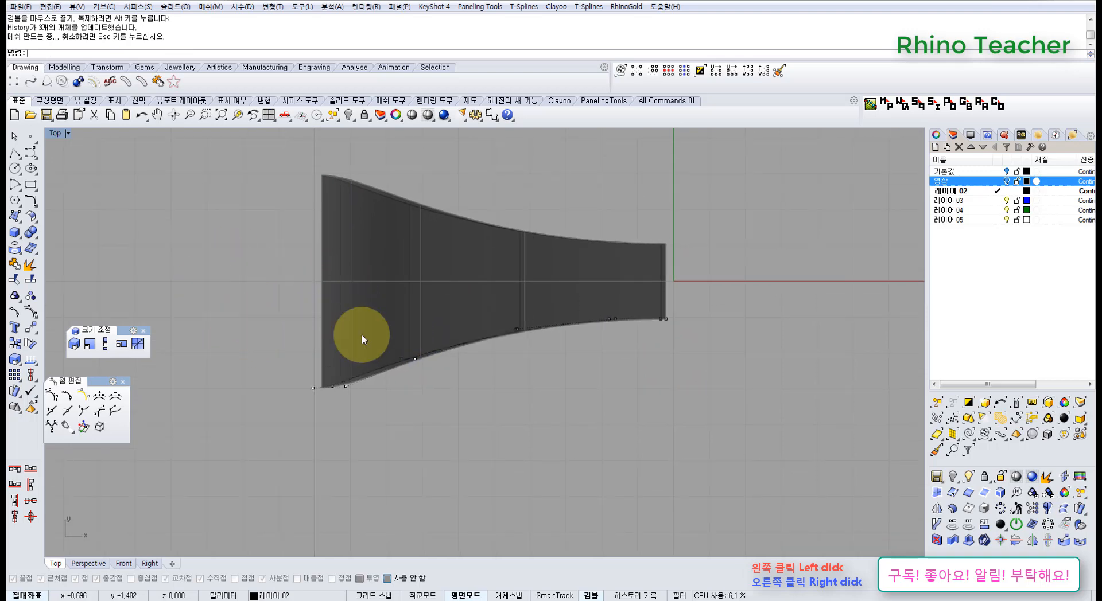
Scale all of the curve's control points lengthwise from the narrow end with Scale1D to shorten the loop
key("ctrl+F3")
right_click_drag(473, 374, 430, 287)
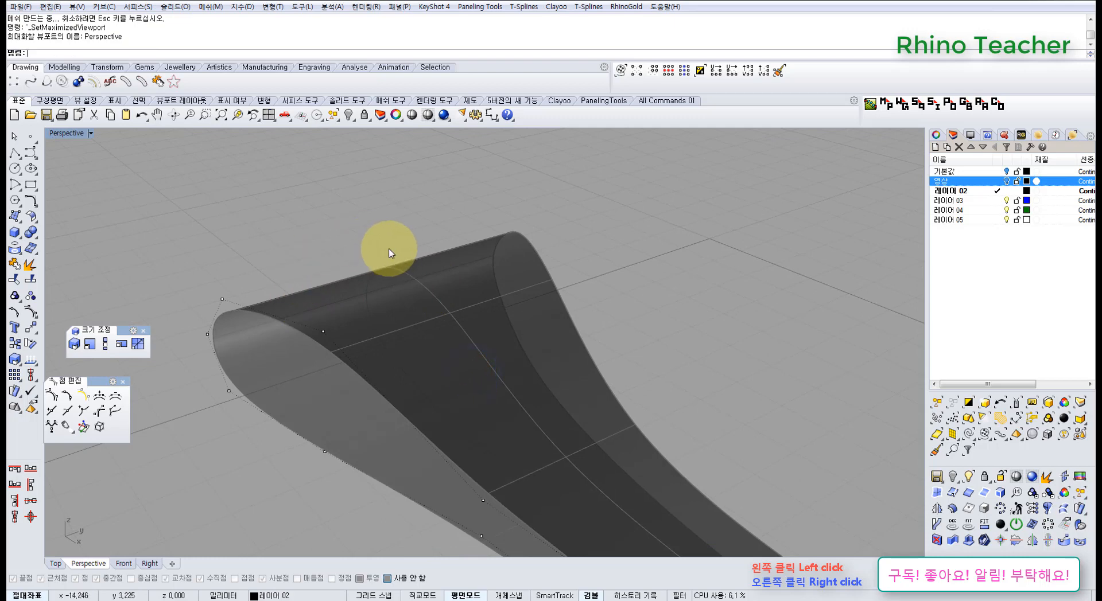
mouse_move(366, 272)
right_mouse_down()
mouse_move(369, 317)
mouse_move(355, 300)
mouse_move(369, 319)
mouse_move(391, 299)
right_mouse_up()
right_click_drag(316, 365, 396, 380)
key("ctrl+F1")
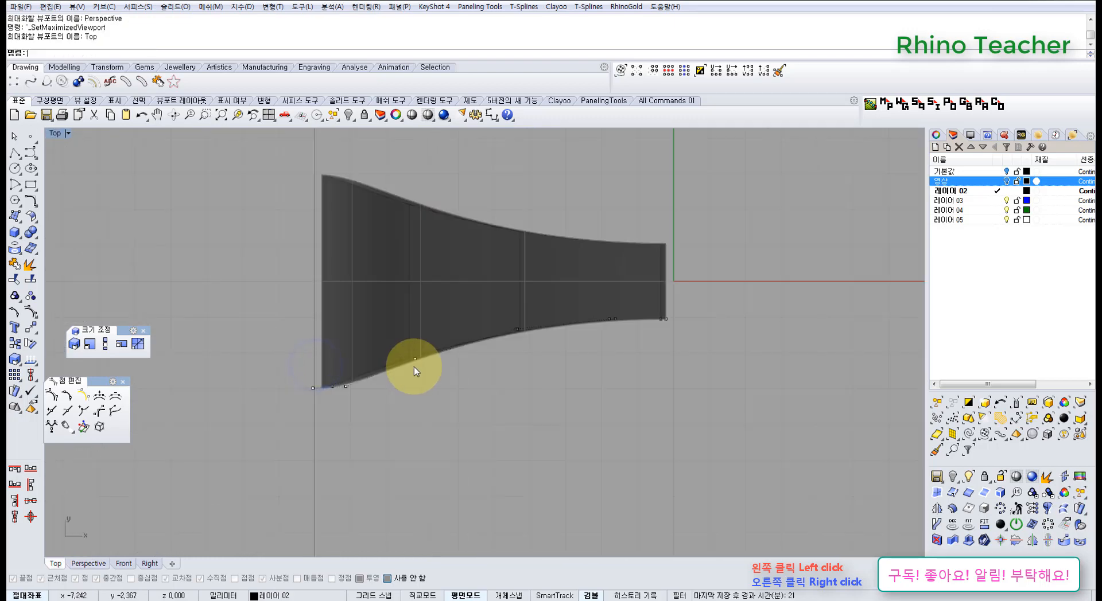
left_click_drag(241, 304, 714, 473)
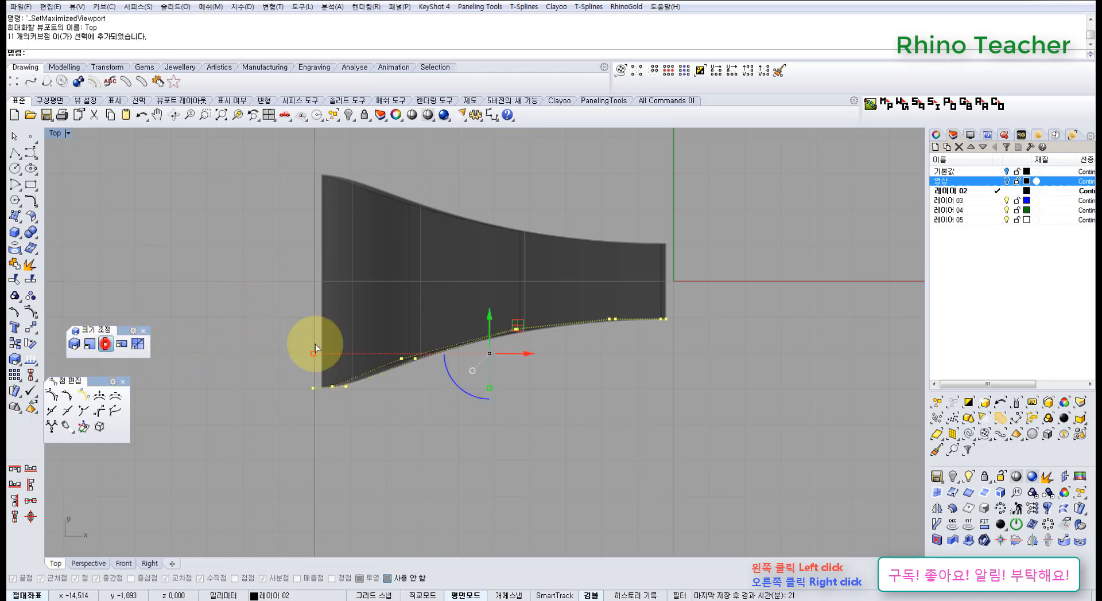
left_click(665, 320)
left_click(231, 346)
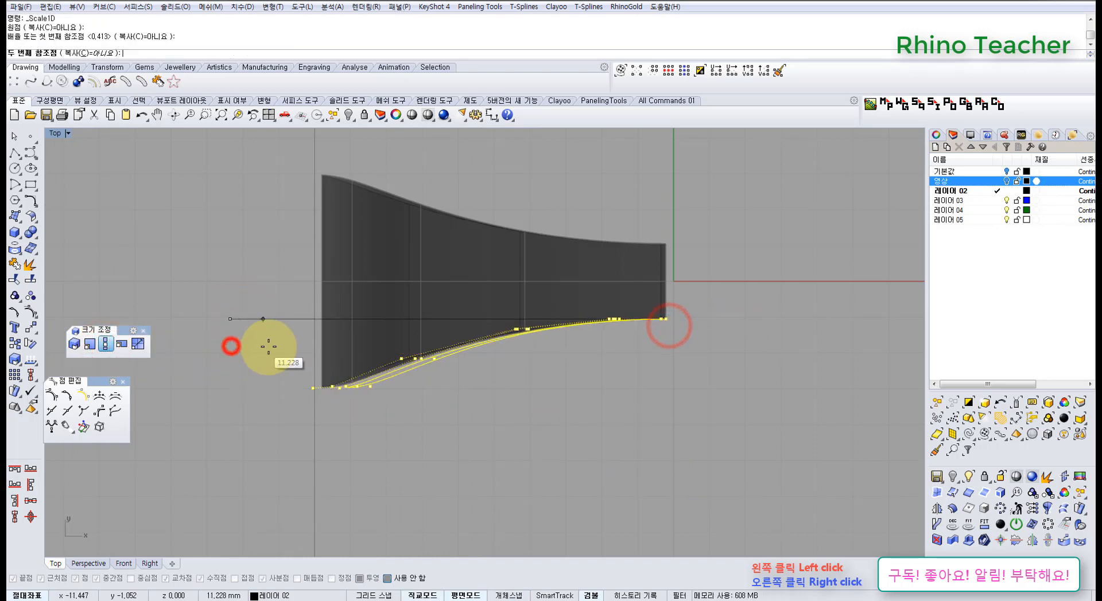
left_click(308, 347)
right_click_drag(535, 355, 494, 397)
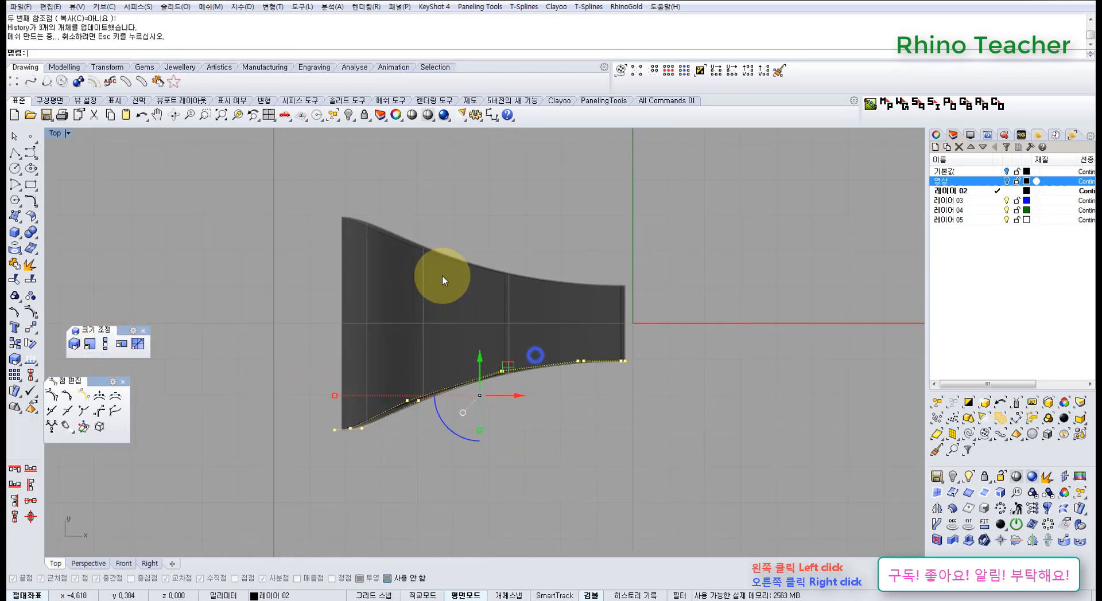
Try raising the two control points at the loop's crest in the Perspective view
key("ctrl+F4")
right_click_drag(416, 389, 392, 270)
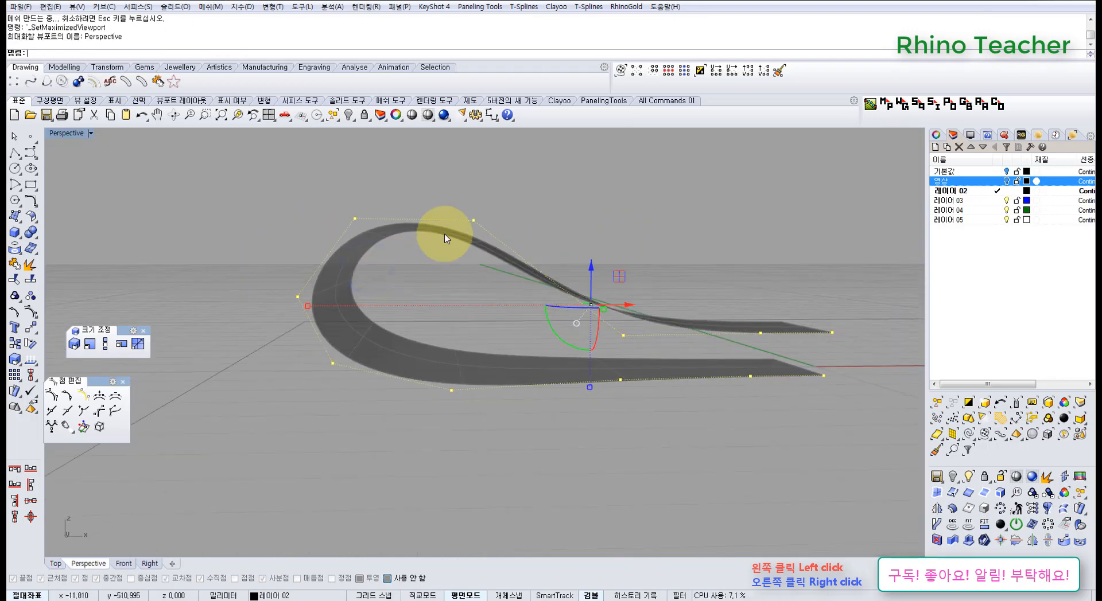
left_click_drag(443, 175, 496, 260)
right_click_drag(479, 233, 472, 294, "shift")
left_click_drag(465, 258, 465, 202)
left_click_drag(505, 234, 521, 238)
left_click(568, 243)
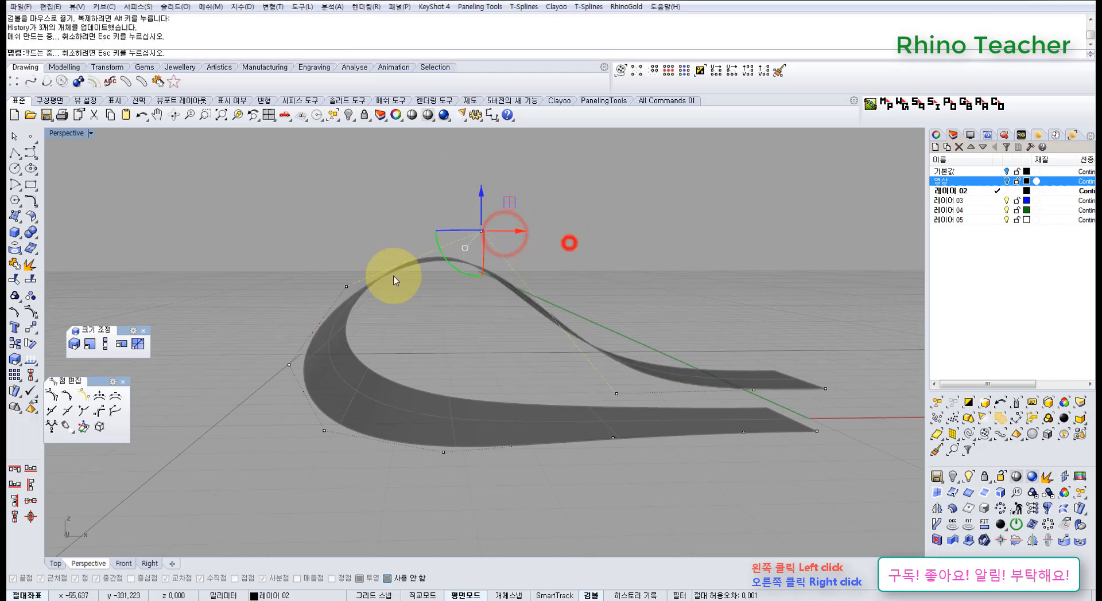
left_click_drag(300, 250, 367, 297)
left_click_drag(347, 258, 345, 230)
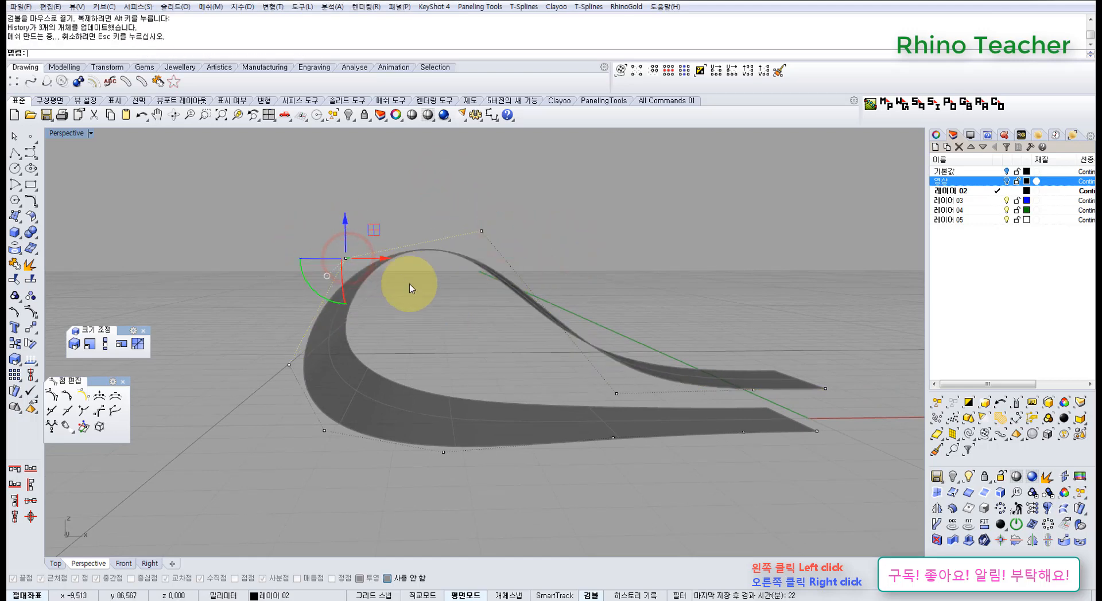
right_click_drag(423, 290, 371, 318)
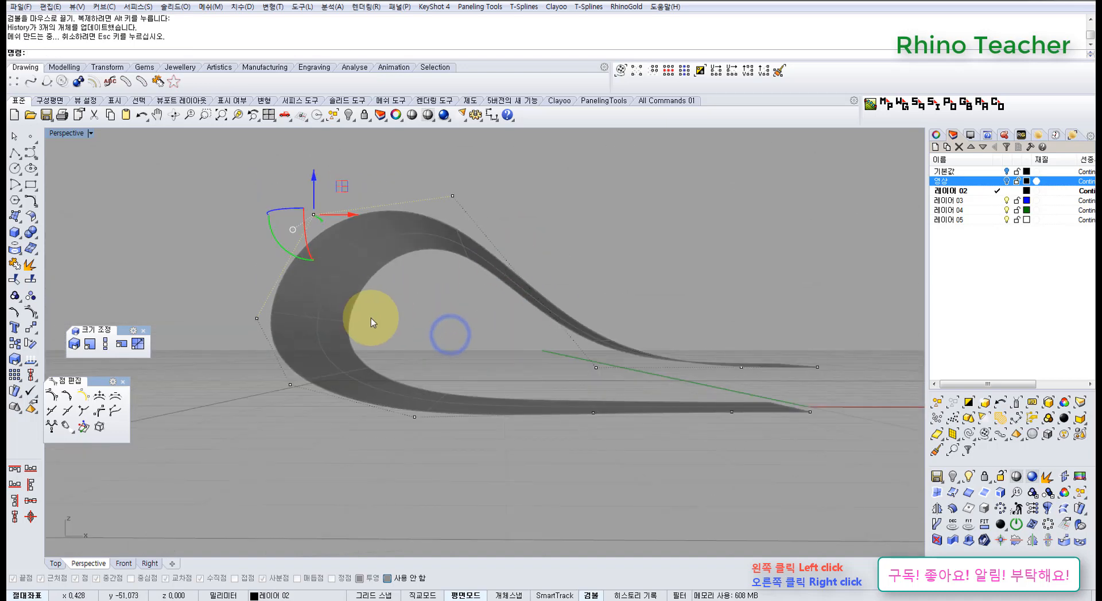
scroll(450, 275, "down", 6)
right_click_drag(449, 273, 431, 323)
key("ctrl+F1")
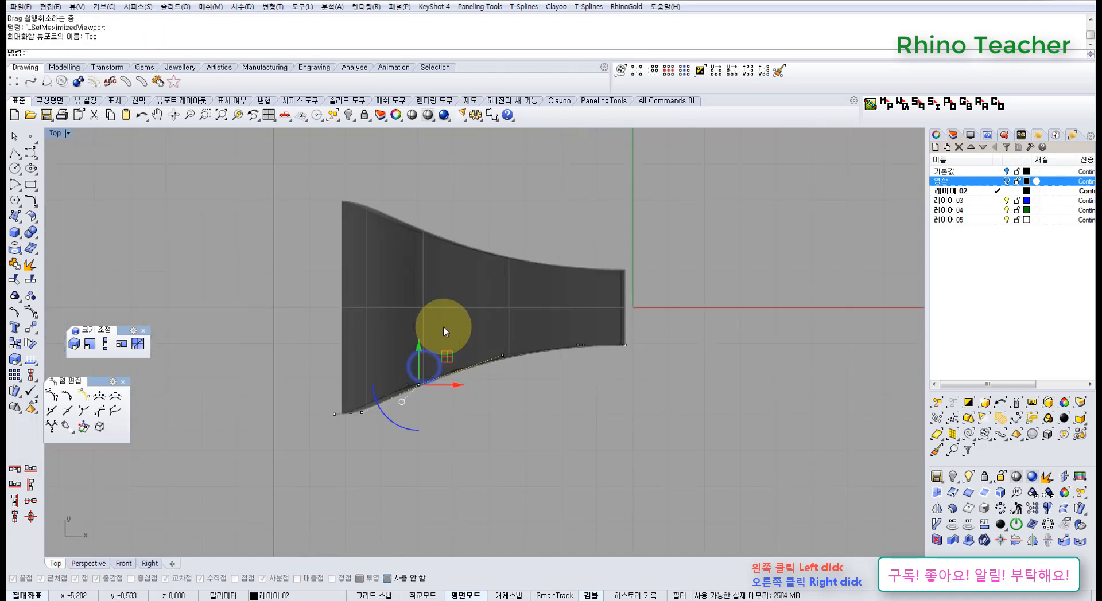
key("ctrl+z")
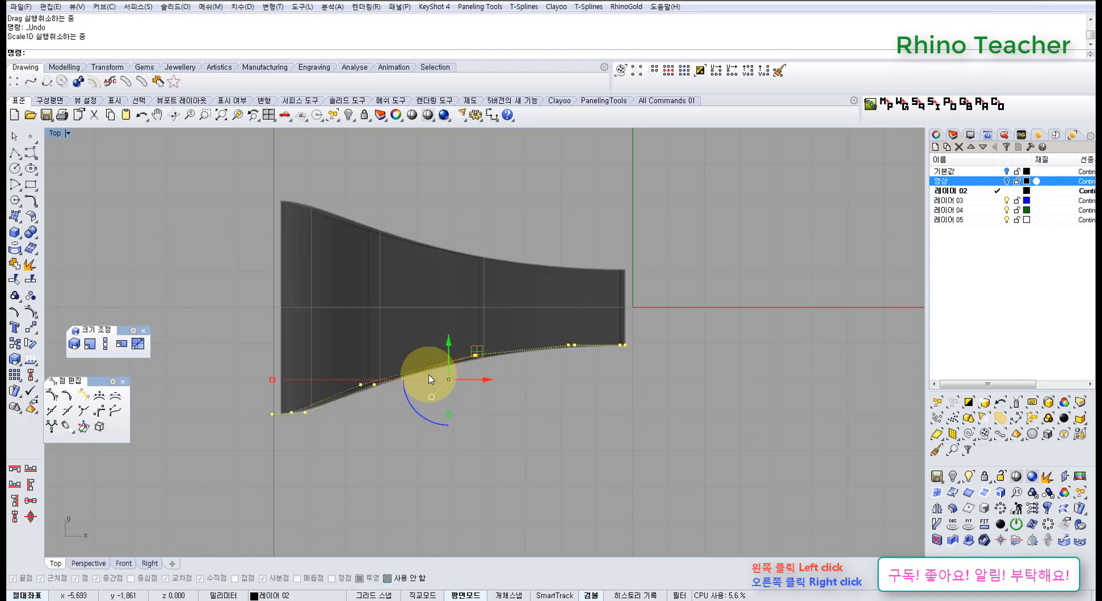
key("ctrl+y")
Select the two control points at the loop's crest in the Front view and lower them to flatten the loop
left_click(431, 455)
scroll(408, 374, "up", 4)
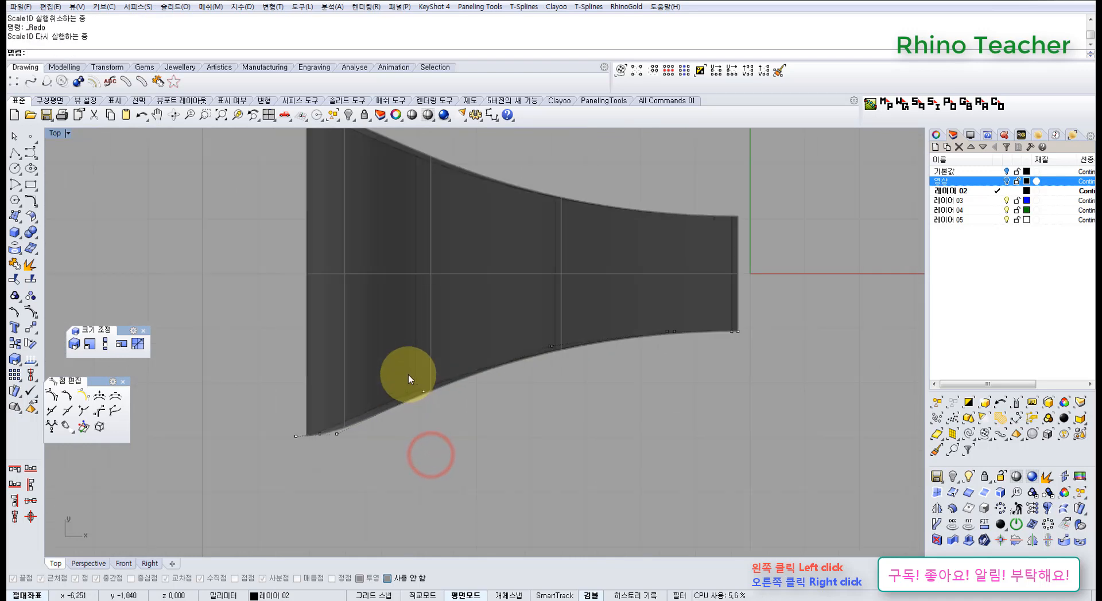
key("ctrl+F2")
right_click_drag(442, 387, 606, 358)
scroll(607, 360, "down", 6)
scroll(606, 359, "up", 2)
right_click_drag(366, 335, 418, 357)
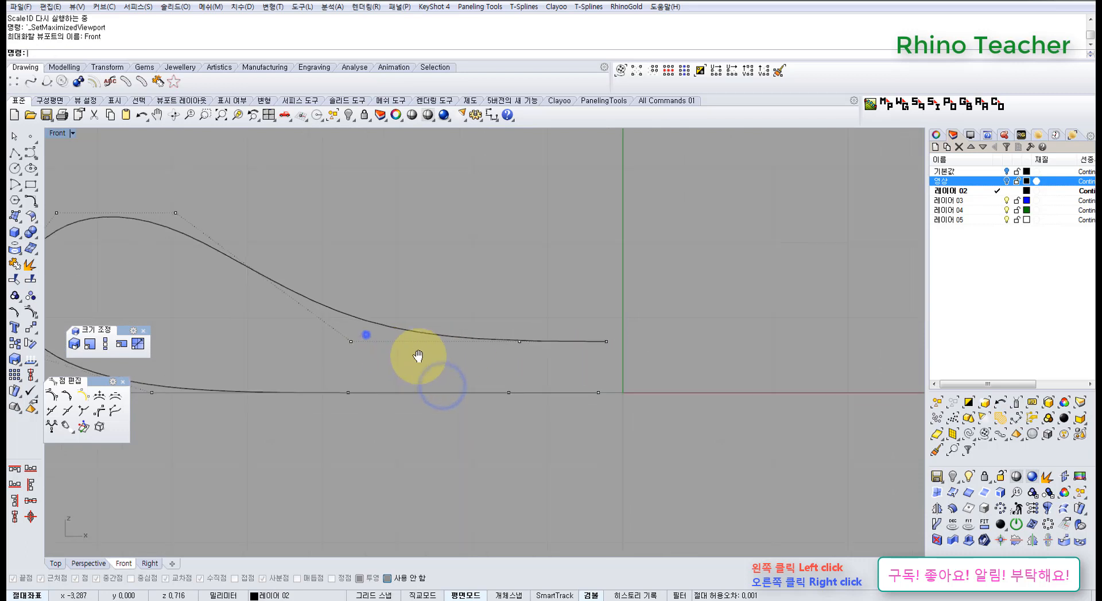
scroll(710, 373, "down", 6)
left_click_drag(338, 299, 410, 353)
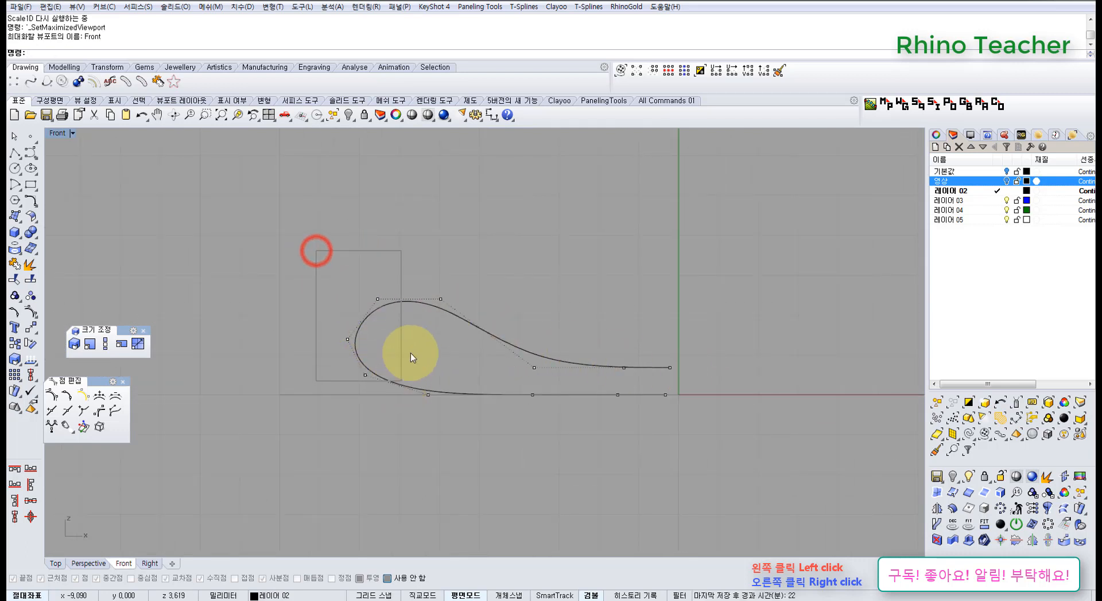
scroll(443, 318, "up", 4)
left_click(419, 386)
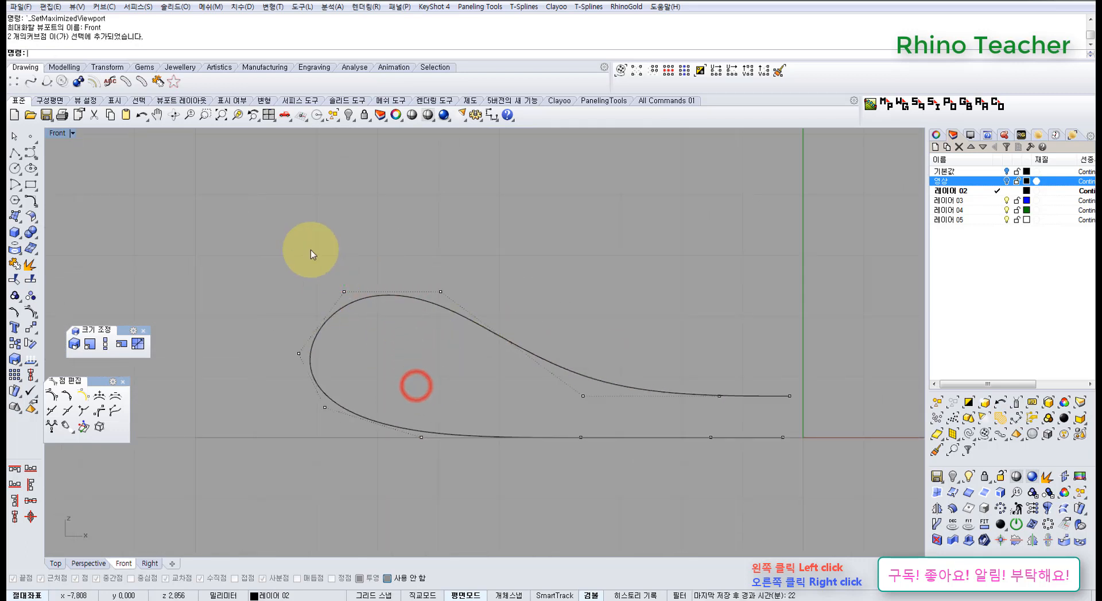
left_click_drag(312, 248, 468, 315)
left_click_drag(393, 252, 461, 365)
left_click(446, 280)
left_click_drag(442, 307, 446, 357)
left_click(531, 325)
scroll(566, 356, "down", 6)
right_click_drag(566, 356, 501, 376)
Move the two crest control points inward across the ribbon so the top side edge curves in from the bottom one
key("ctrl+F1")
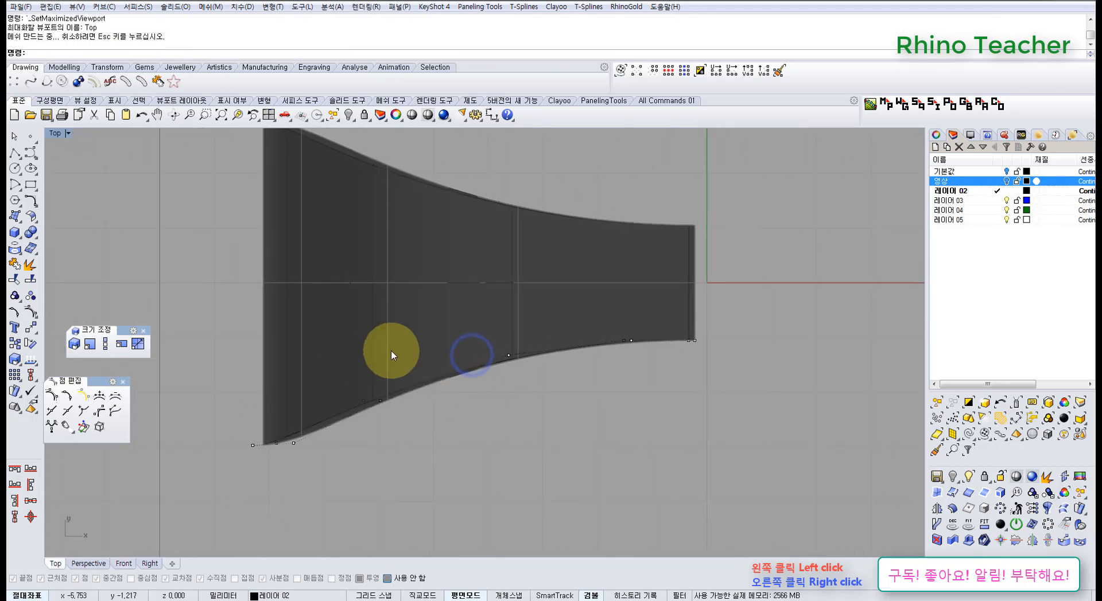
key("ctrl+F3")
right_click_drag(421, 396, 402, 345)
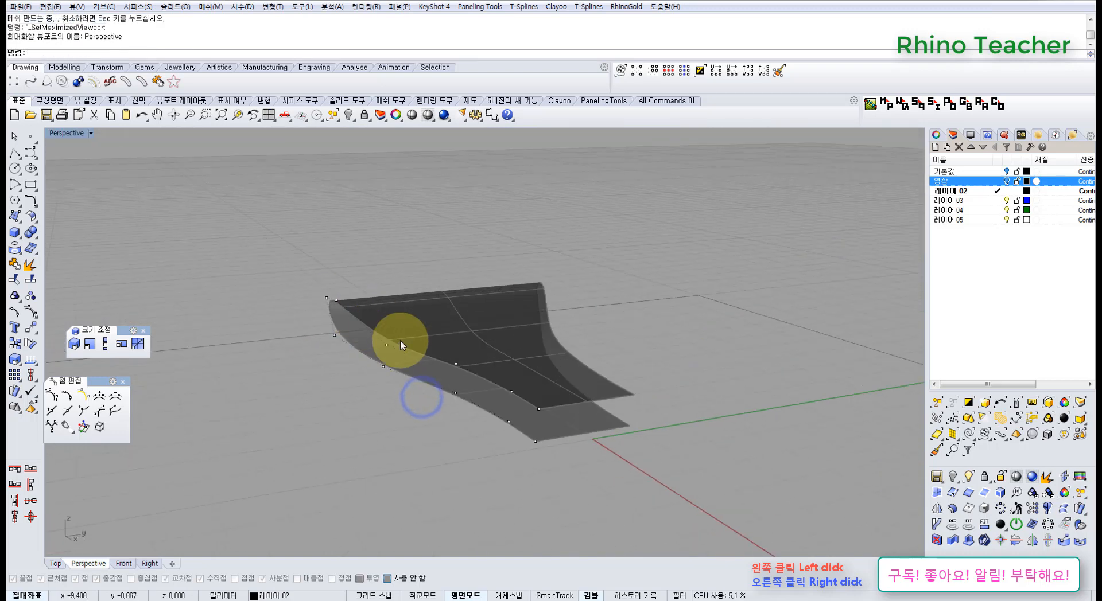
left_click(383, 348)
scroll(387, 351, "up", 4)
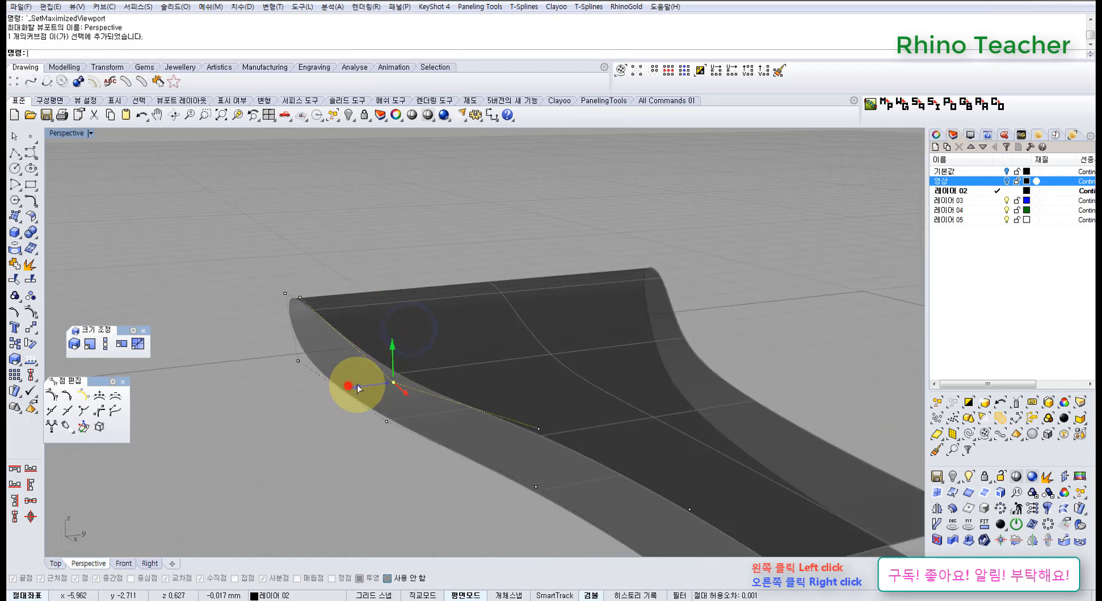
left_click_drag(401, 385, 400, 384)
left_click(299, 298)
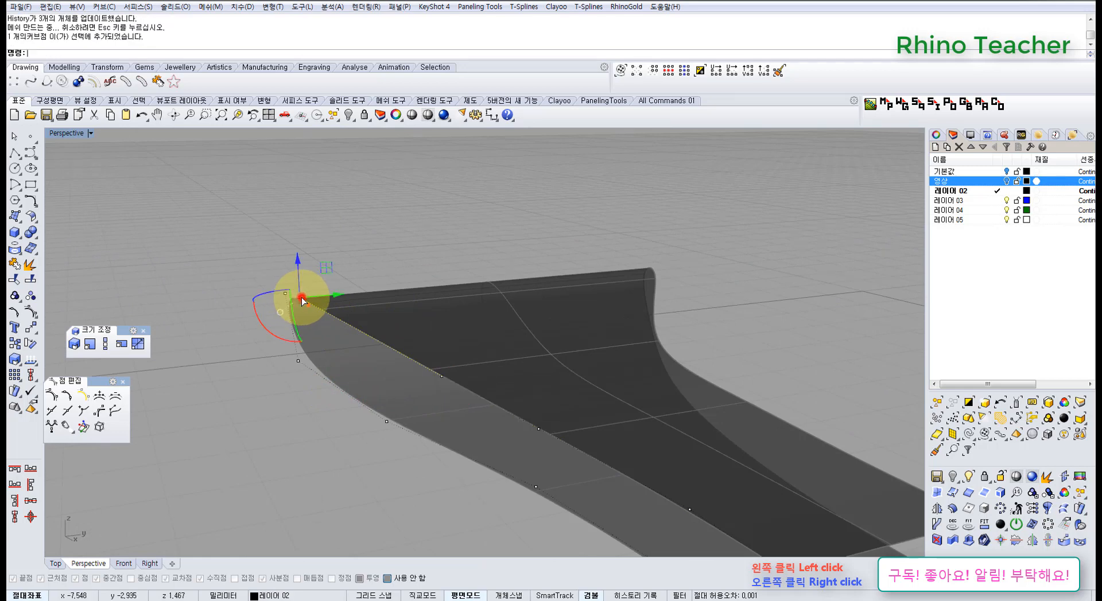
right_click_drag(283, 313, 328, 287)
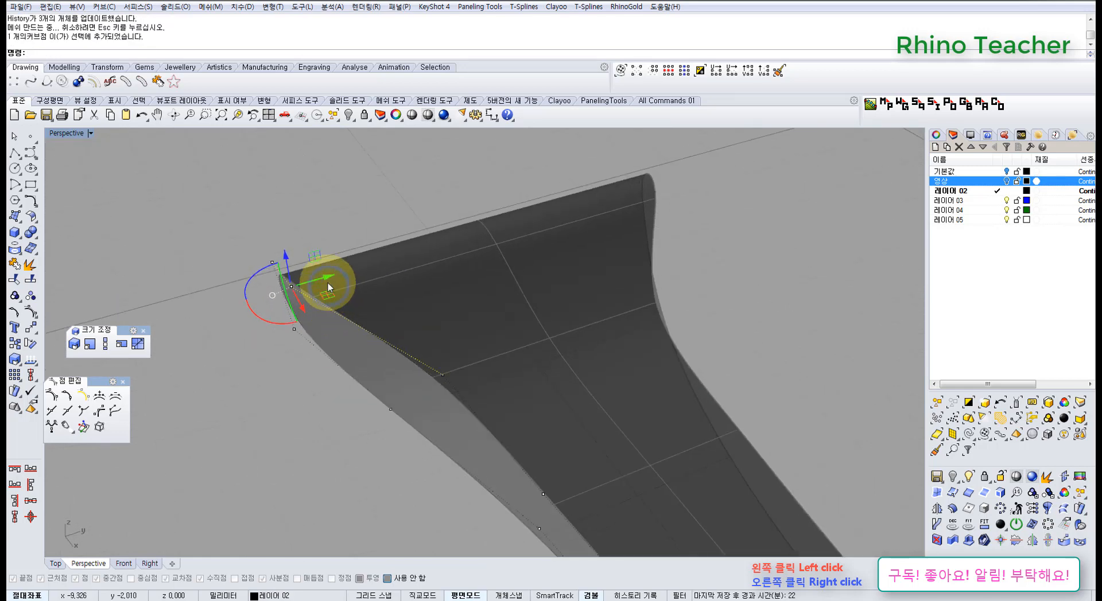
left_click_drag(383, 271, 381, 275)
key("ctrl+F1")
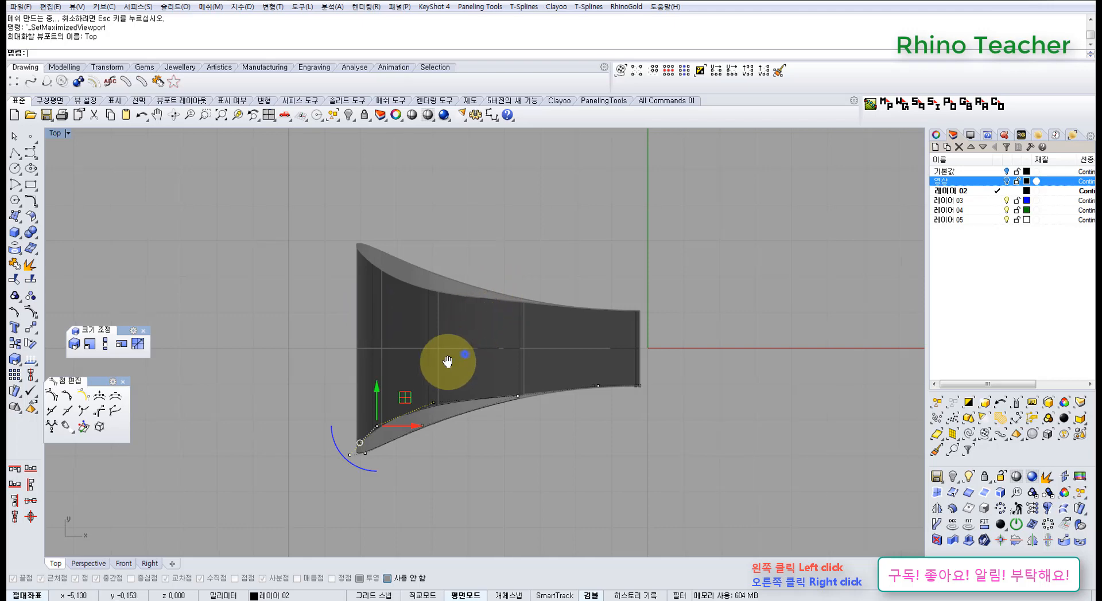
right_click_drag(468, 359, 438, 371)
Unlock the locked objects and delete the curves used to build the loop, keeping the surface
key("ctrl+F4")
right_click_drag(516, 383, 581, 351)
scroll(552, 333, "down", 7)
left_click(550, 381)
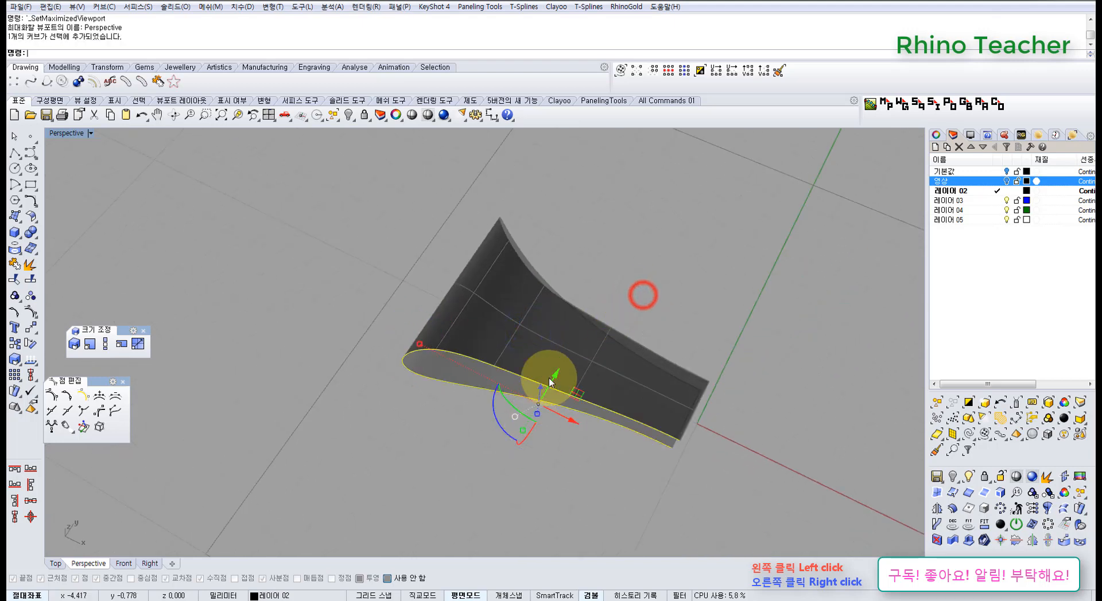
key("ctrl+alt+l")
left_click_drag(514, 434, 512, 437)
scroll(520, 340, "up", 7)
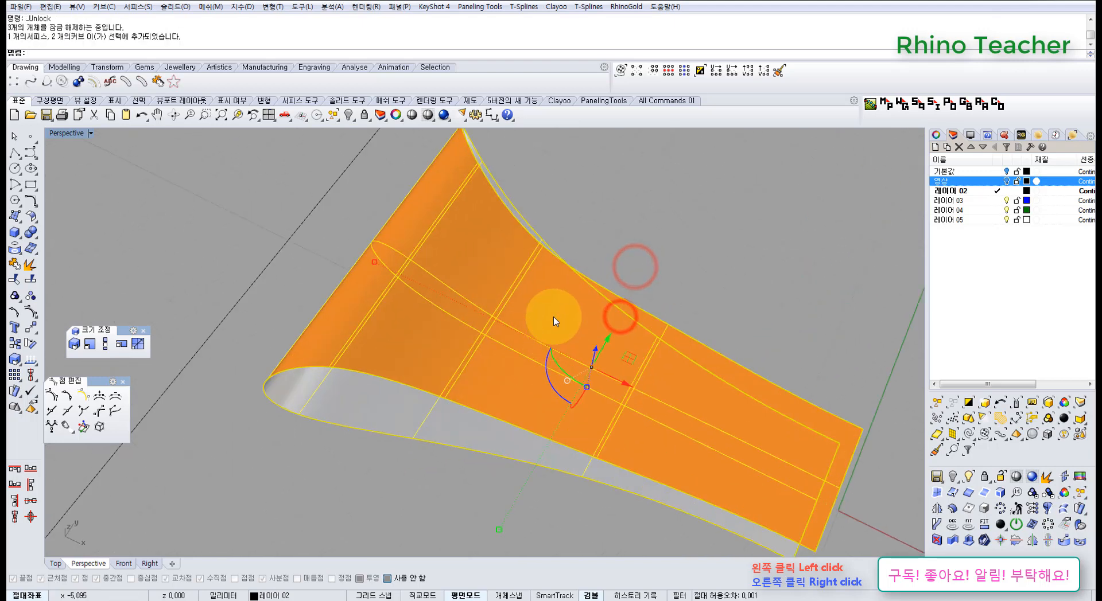
left_click(551, 303, "ctrl")
right_click_drag(556, 347, 690, 326)
key("Delete")
Show the surface's control points and pull the two crest points on the far side edge outward in the Top view, the first about 1 mm
left_click(604, 287)
key("F10")
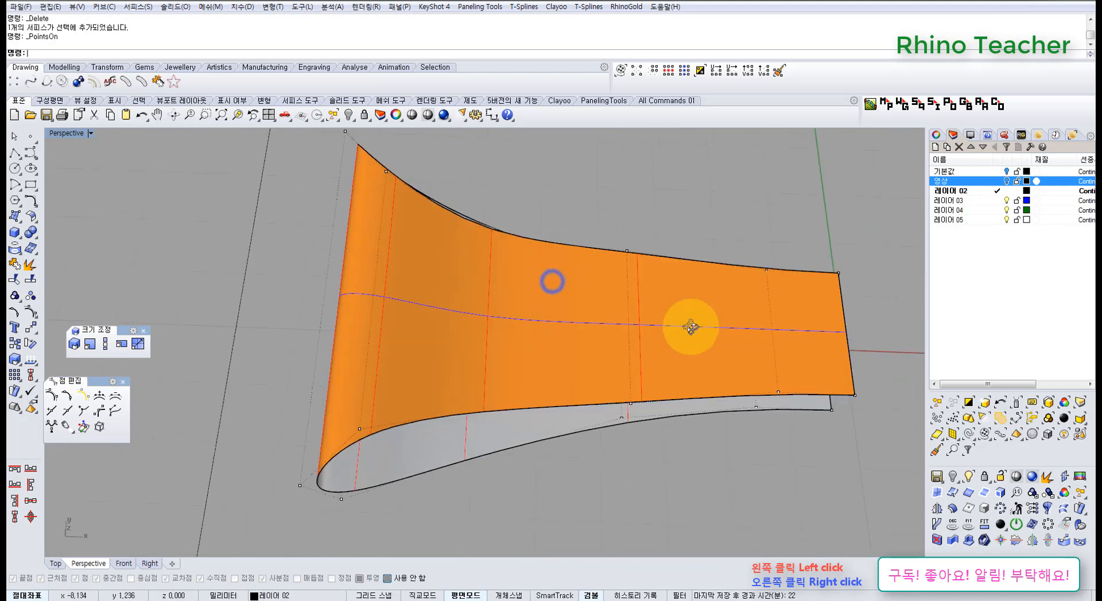
key("ctrl+F1")
right_click_drag(472, 306, 500, 354)
scroll(388, 343, "up", 3)
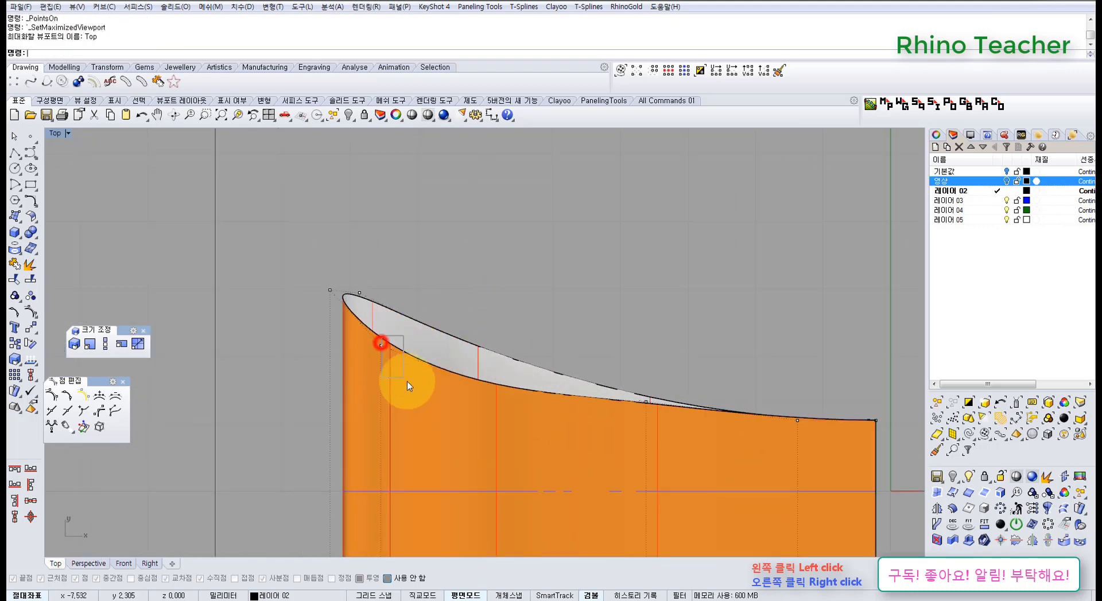
left_click(378, 325)
left_click_drag(386, 316, 387, 238)
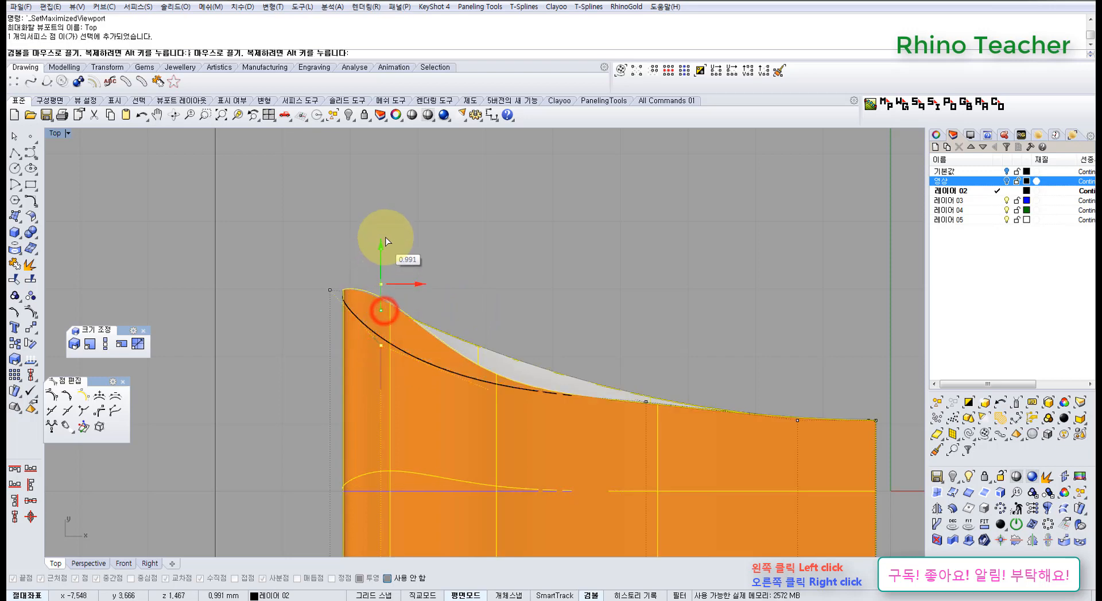
left_click(472, 306)
left_click(487, 389)
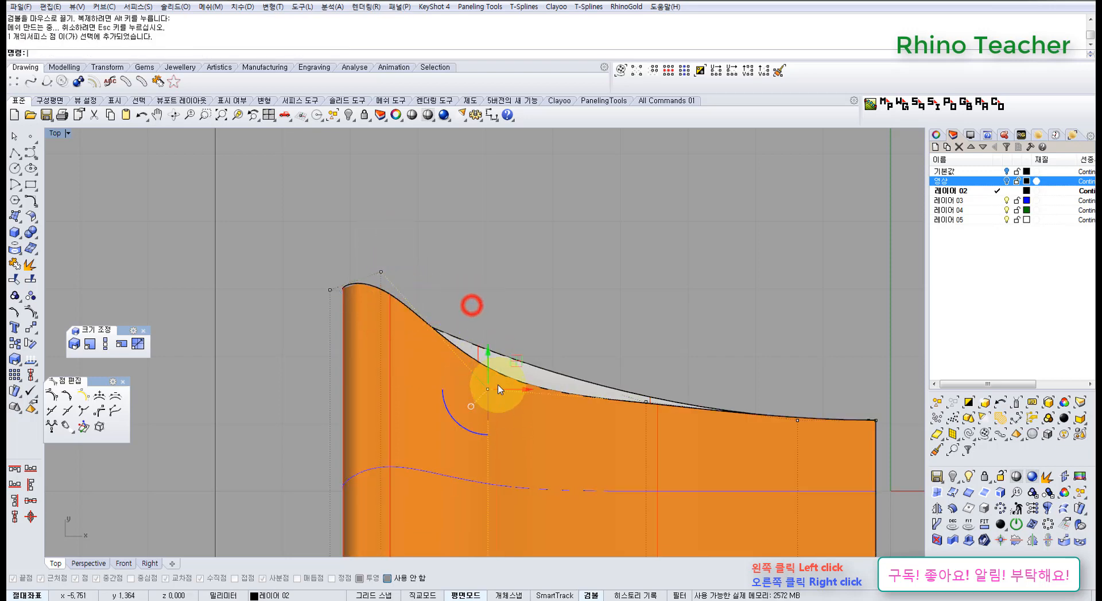
left_click_drag(490, 347, 494, 275)
Try moving the two overlapping control points midway along the far side edge slightly outward
right_click_drag(635, 326, 499, 238)
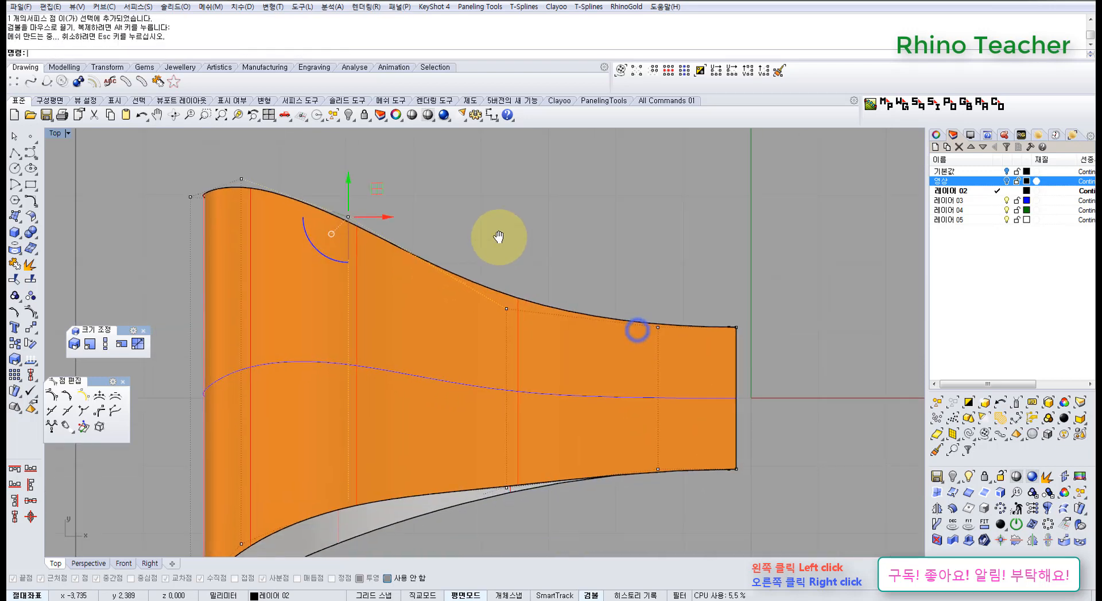
scroll(499, 241, "down", 3)
scroll(499, 321, "up", 4)
left_click_drag(501, 273, 533, 346)
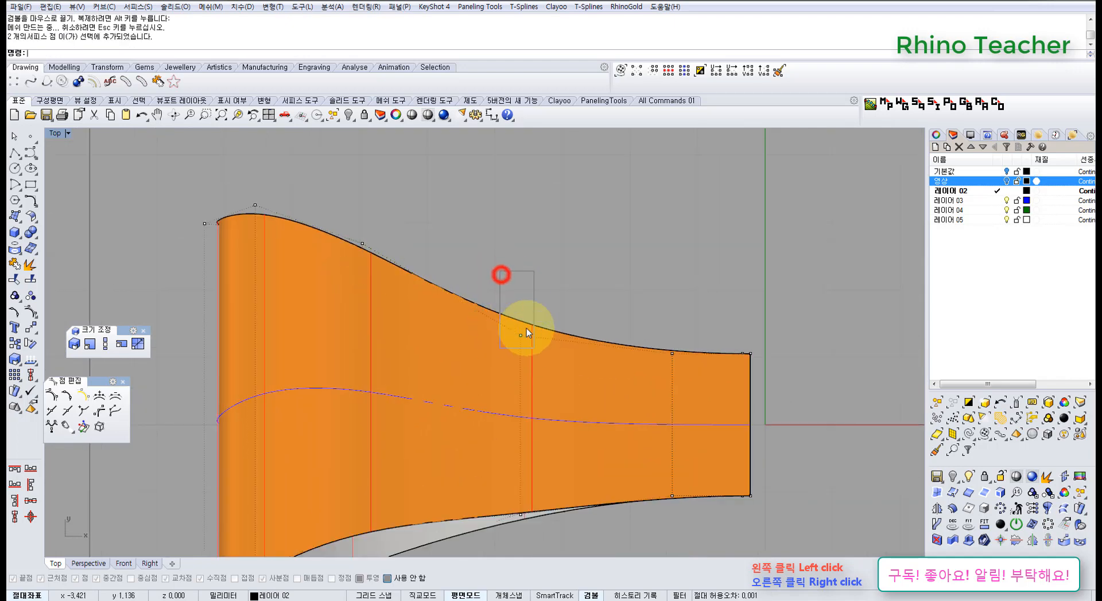
left_click_drag(519, 301, 520, 296)
left_click(517, 269)
scroll(523, 326, "up", 6)
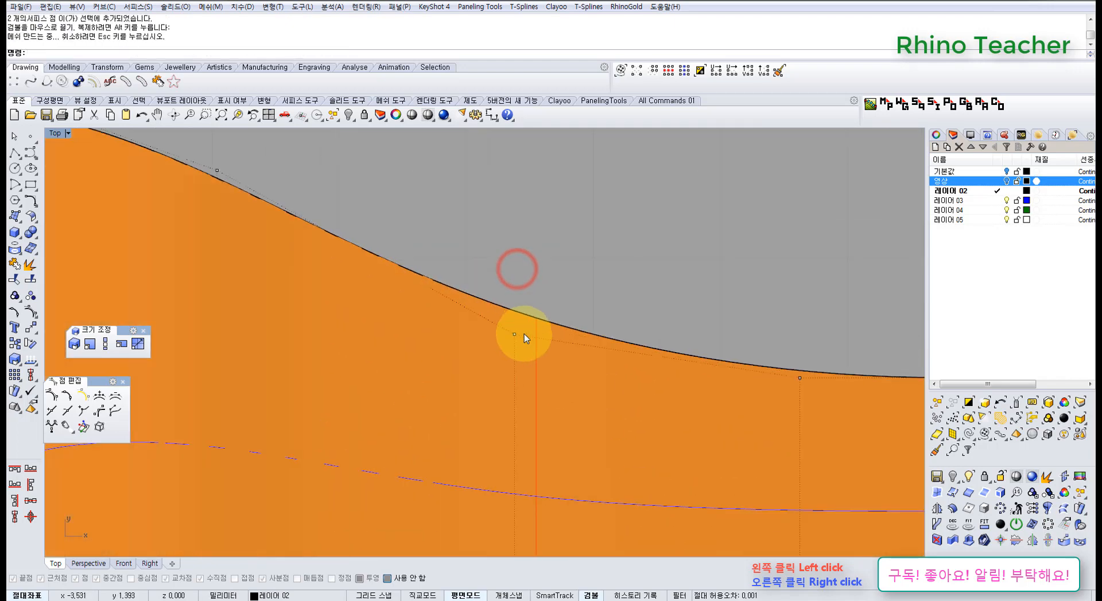
key("ctrl+z")
left_click(569, 274)
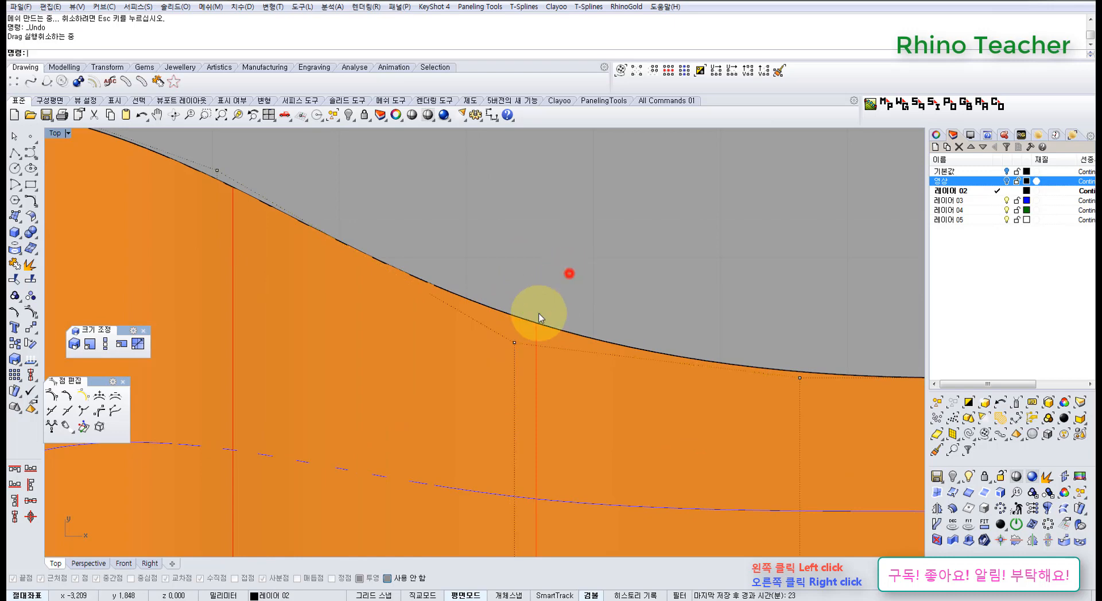
Move the single mid-edge control point slightly outward, and also its neighbour toward the wide end
left_click(515, 343)
scroll(520, 324, "down", 4)
mouse_move(519, 301)
left_mouse_down()
mouse_move(513, 277)
mouse_move(519, 299)
left_mouse_up()
left_click(462, 226)
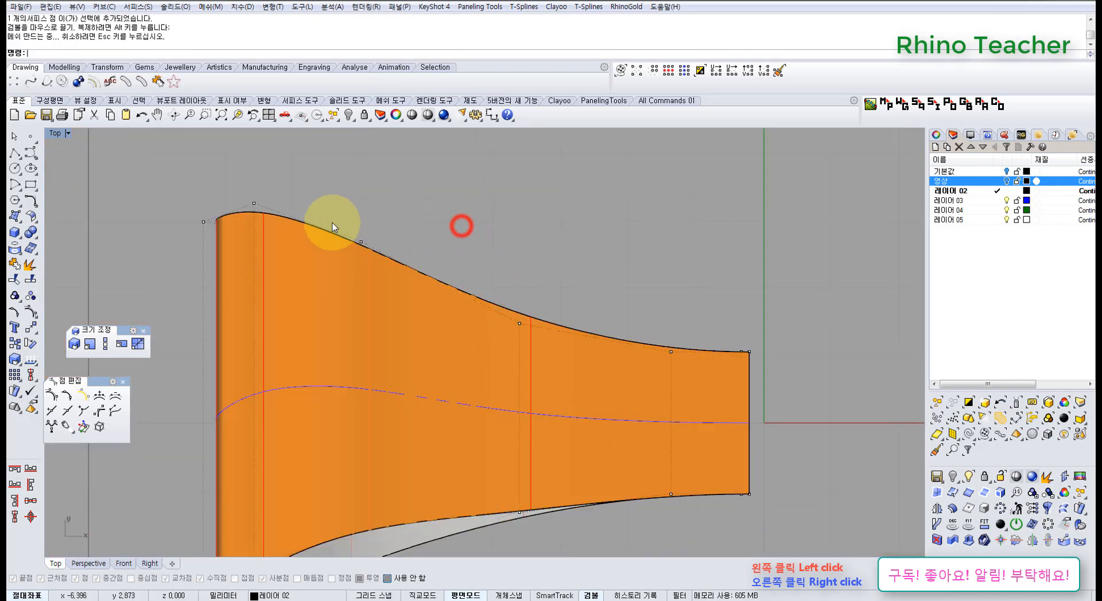
left_click_drag(332, 221, 367, 250)
right_click_drag(365, 250, 442, 300)
left_click_drag(435, 263, 433, 244)
left_click(542, 242)
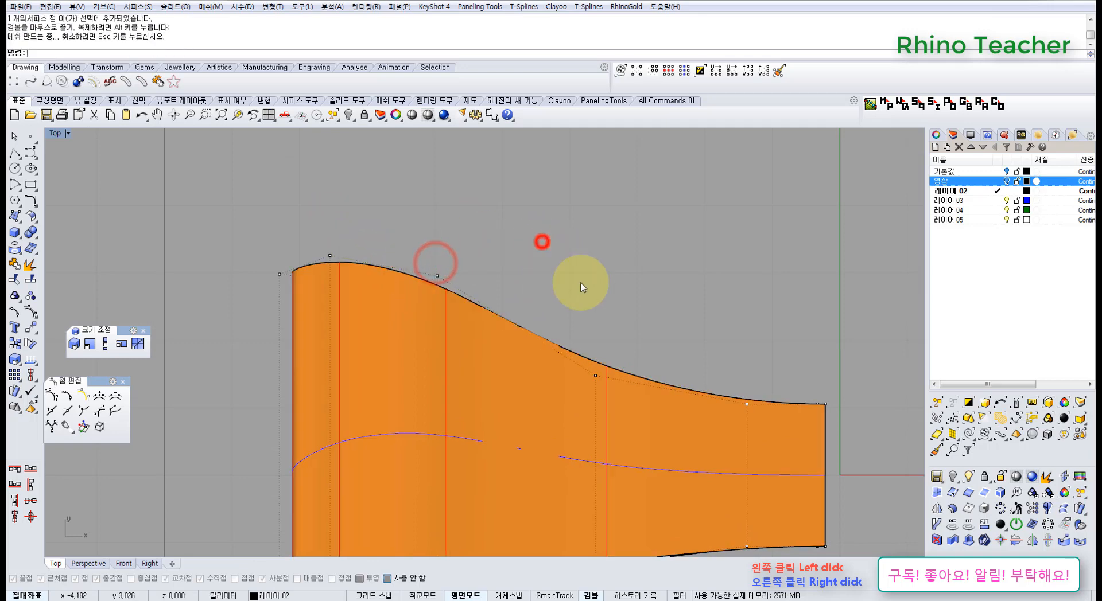
Move the bottom layer's control point near the wide end of the opposite side edge outward
scroll(580, 285, "down", 4)
right_click_drag(571, 319, 506, 232)
scroll(480, 369, "up", 6)
right_click_drag(428, 423, 464, 359)
left_click_drag(359, 390, 414, 424)
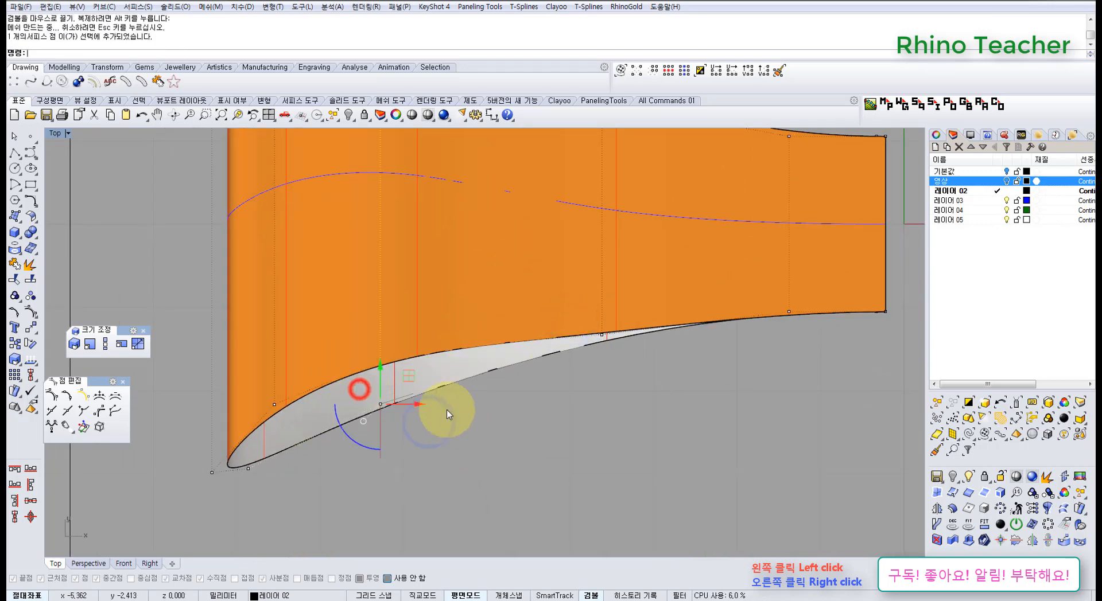
left_click_drag(381, 367, 381, 393)
left_click(406, 403)
Select the three control points at the wide end's corner on that edge and move them inward
left_click_drag(188, 379, 281, 488)
right_click_drag(269, 416, 353, 419)
left_click_drag(332, 398, 330, 370)
scroll(436, 387, "down", 2)
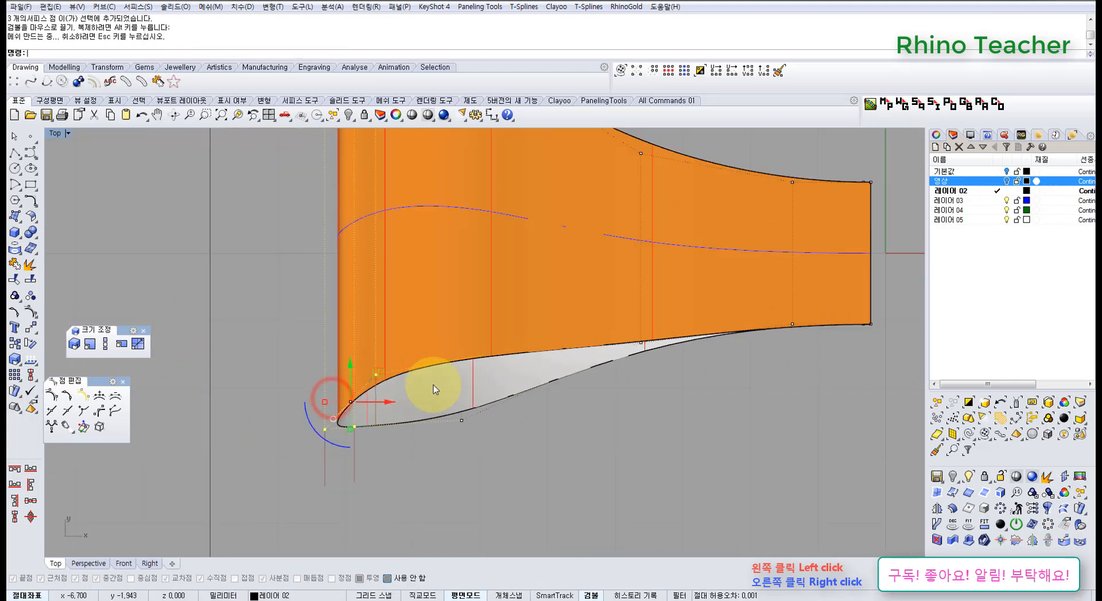
Split the ribbon surface with Shrink enabled along the isocurve at the wide end's fold, using Knot snap to locate it
key("ctrl+F4")
right_click_drag(387, 326, 583, 344)
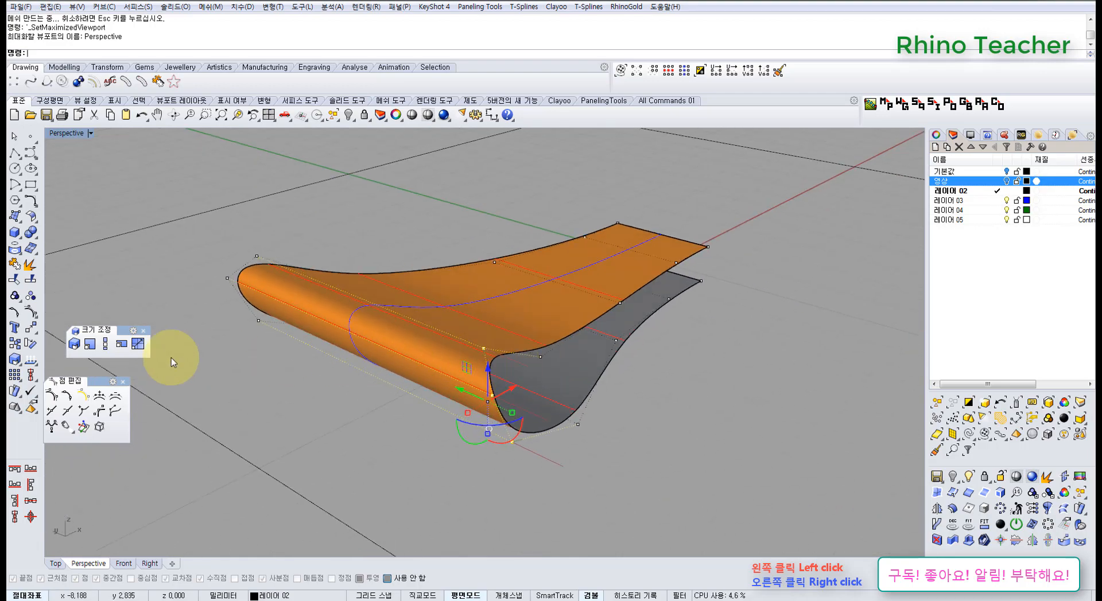
right_click(32, 280)
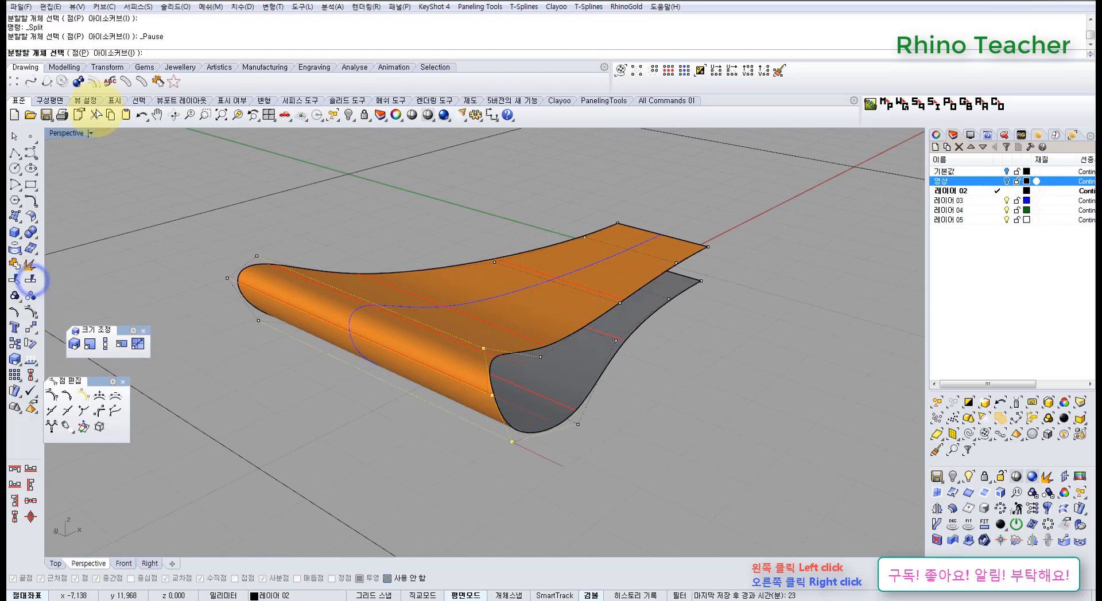
left_click(108, 53)
left_click(422, 353)
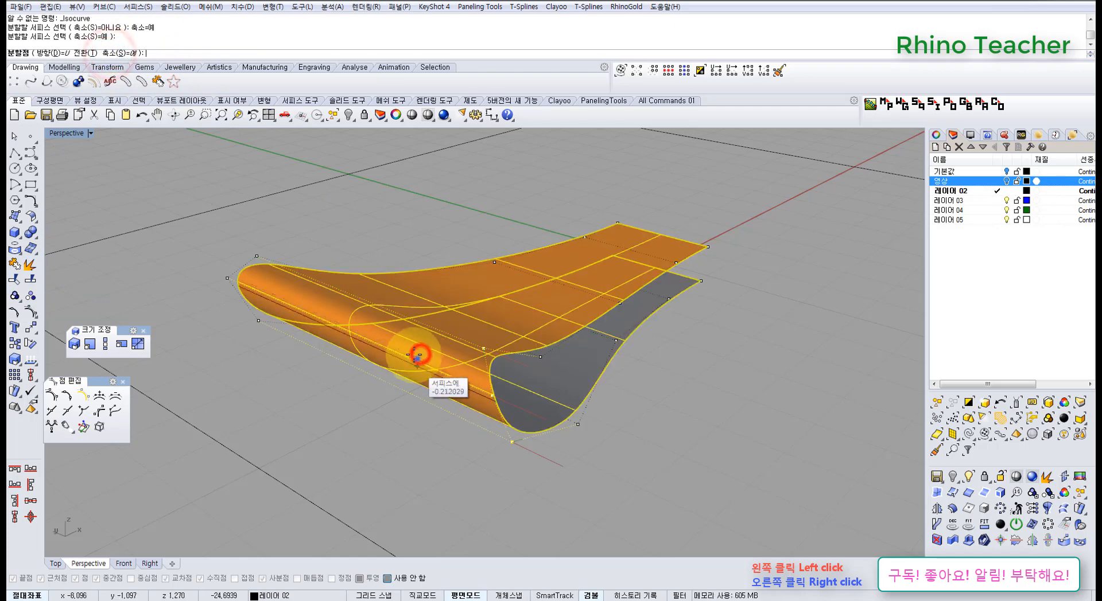
right_click_drag(419, 351, 346, 308)
scroll(348, 337, "up", 3)
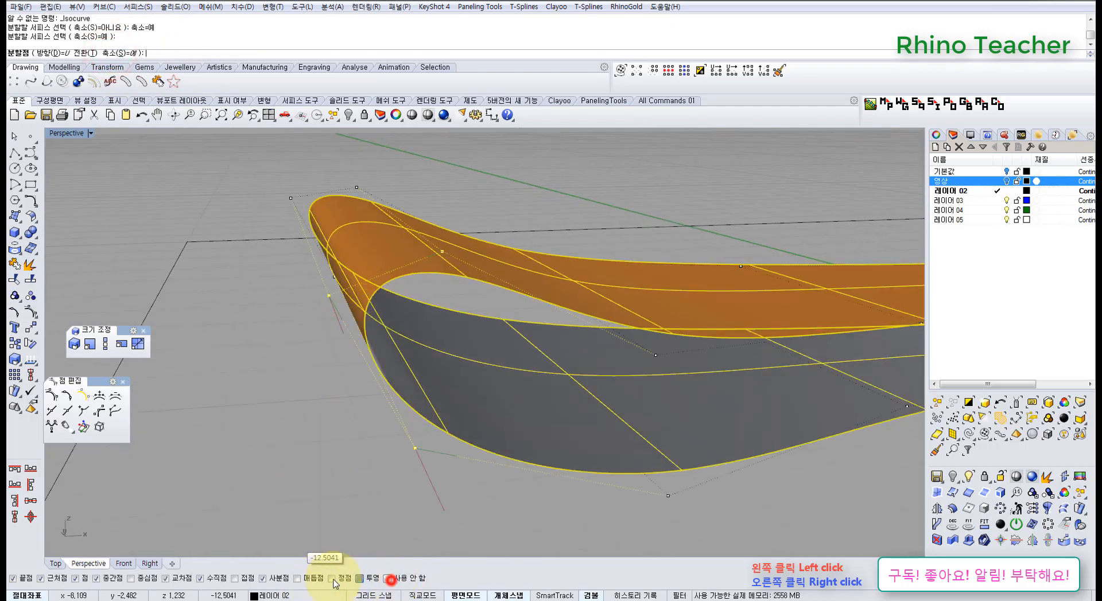
left_click(297, 580)
right_click_drag(358, 285, 381, 288)
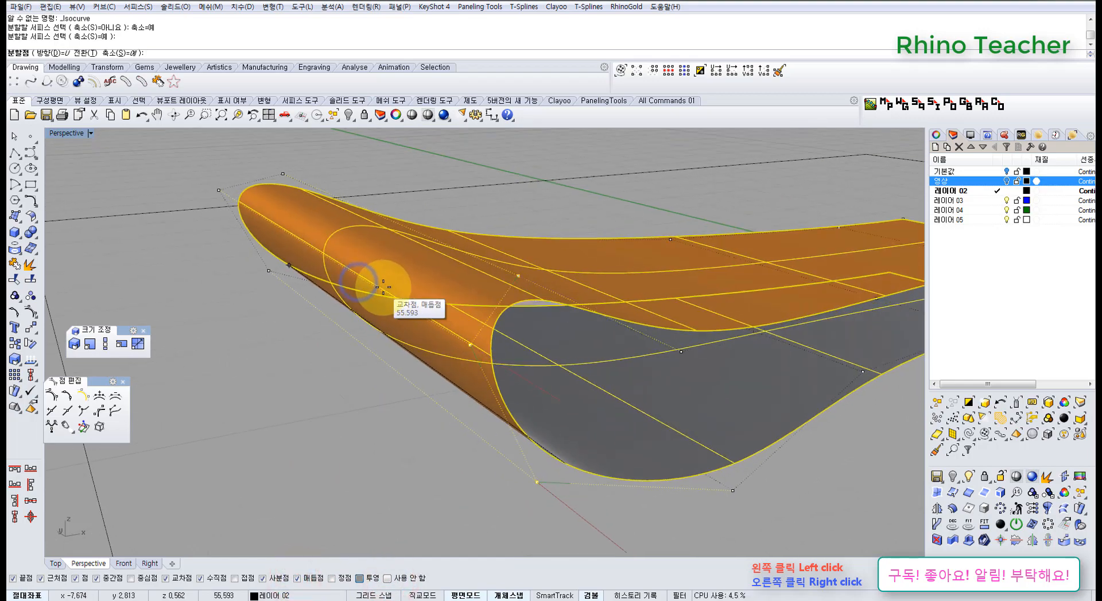
left_click(479, 351)
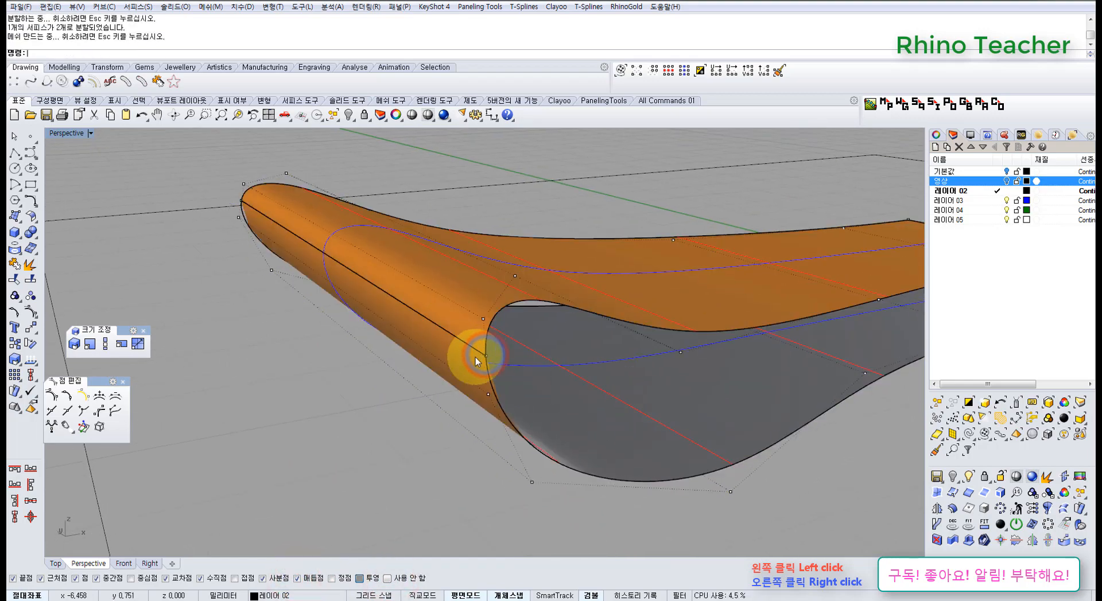
Move the four overlapping control points at the split seam outward in the Front view to form a pointed tip
right_click_drag(345, 375, 337, 298)
key("ctrl+F2")
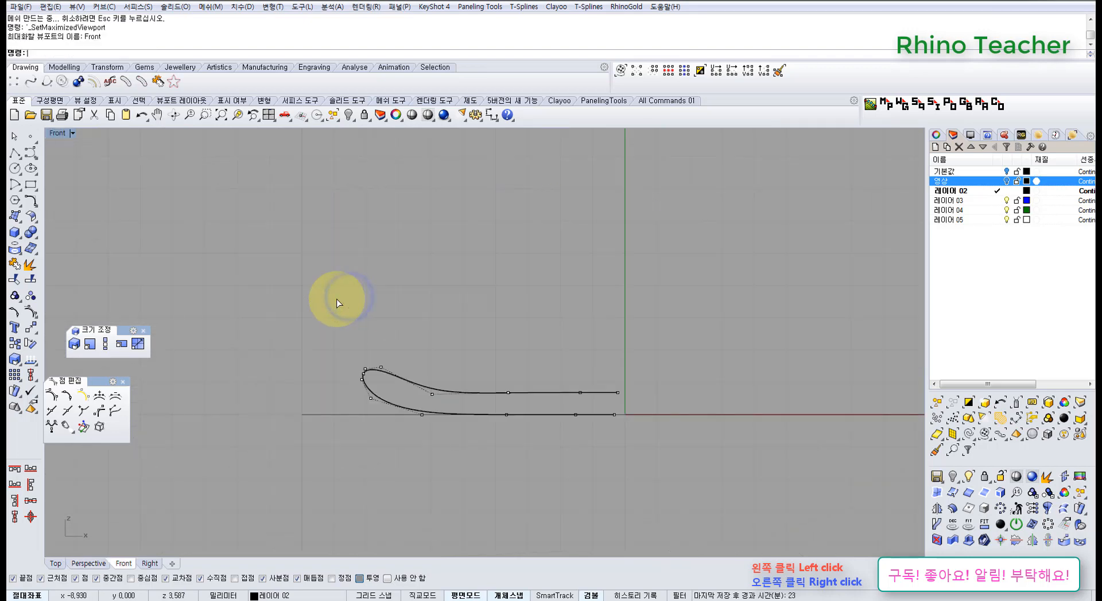
scroll(370, 381, "up", 2)
scroll(364, 372, "up", 3)
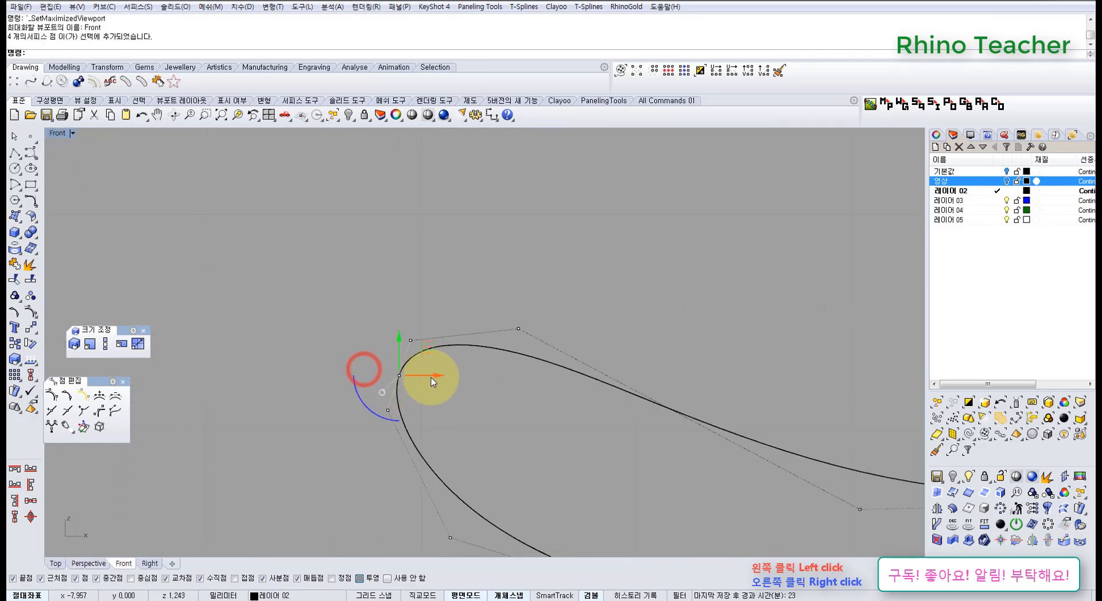
left_click_drag(435, 377, 388, 378)
left_click(450, 394)
scroll(481, 411, "down", 6)
right_click_drag(505, 424, 401, 365)
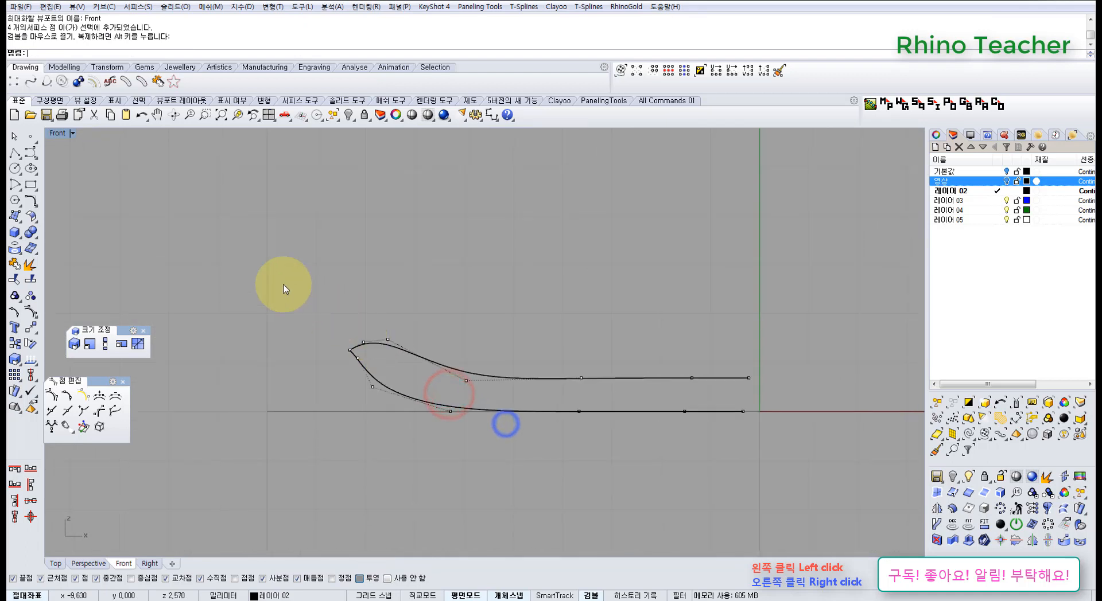
Flatten both split surfaces by setting all their control points to world Z 0
left_click_drag(285, 292, 756, 461)
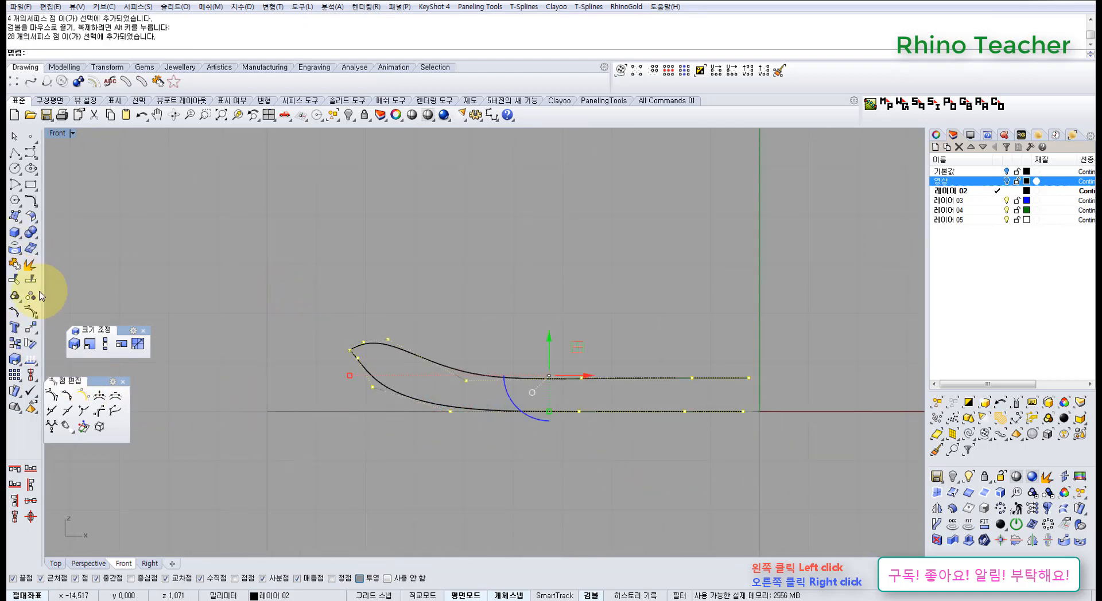
left_click(33, 330)
left_click(95, 366)
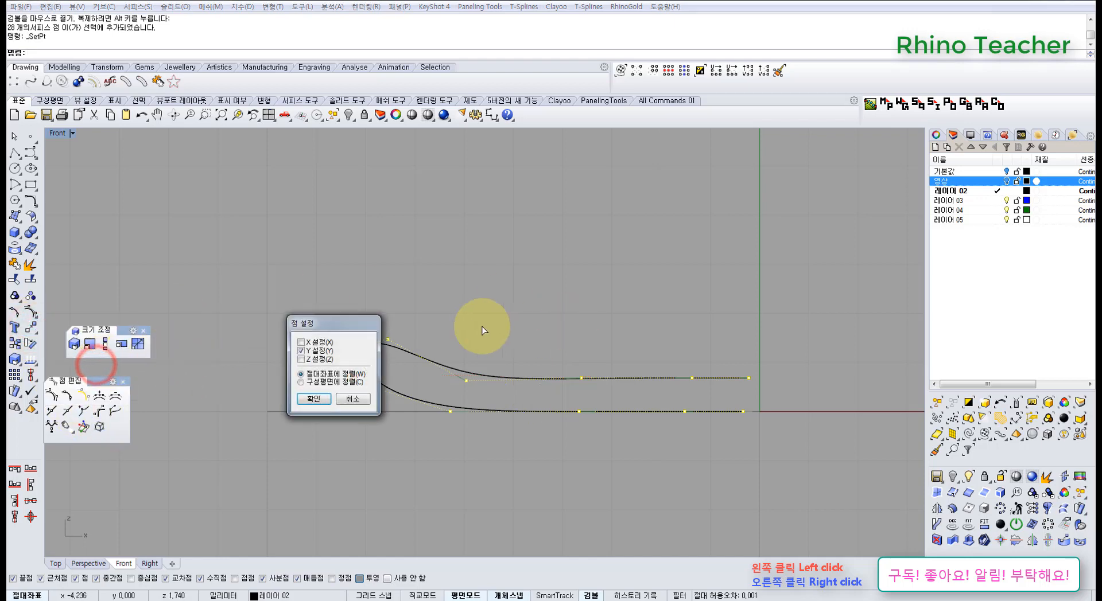
left_click(328, 398)
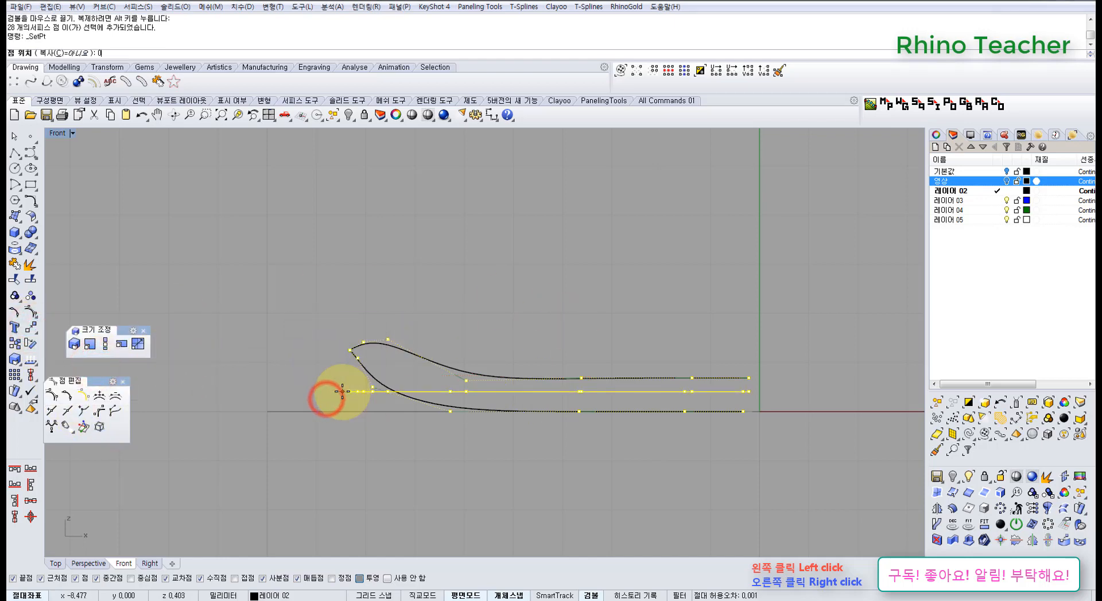
key("ctrl+F1")
left_click(569, 477)
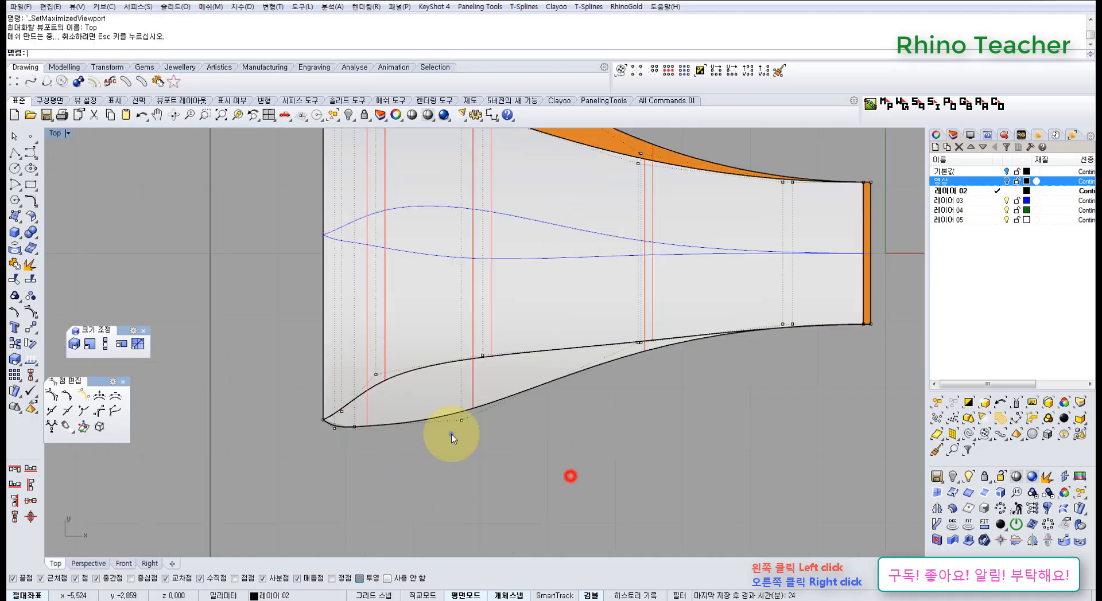
Turn off the control points and examine the two flattened surfaces from above and in perspective
right_click_drag(452, 434, 505, 398)
scroll(536, 364, "down", 4)
right_click_drag(536, 364, 509, 405)
right_click_drag(476, 260, 462, 319)
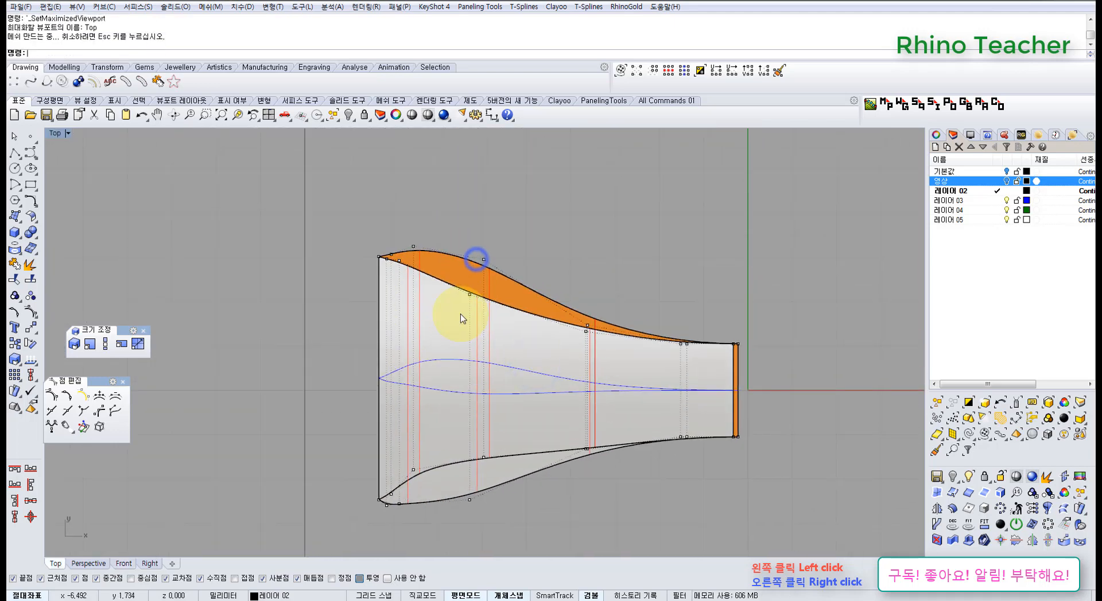
right_click_drag(535, 295, 512, 298)
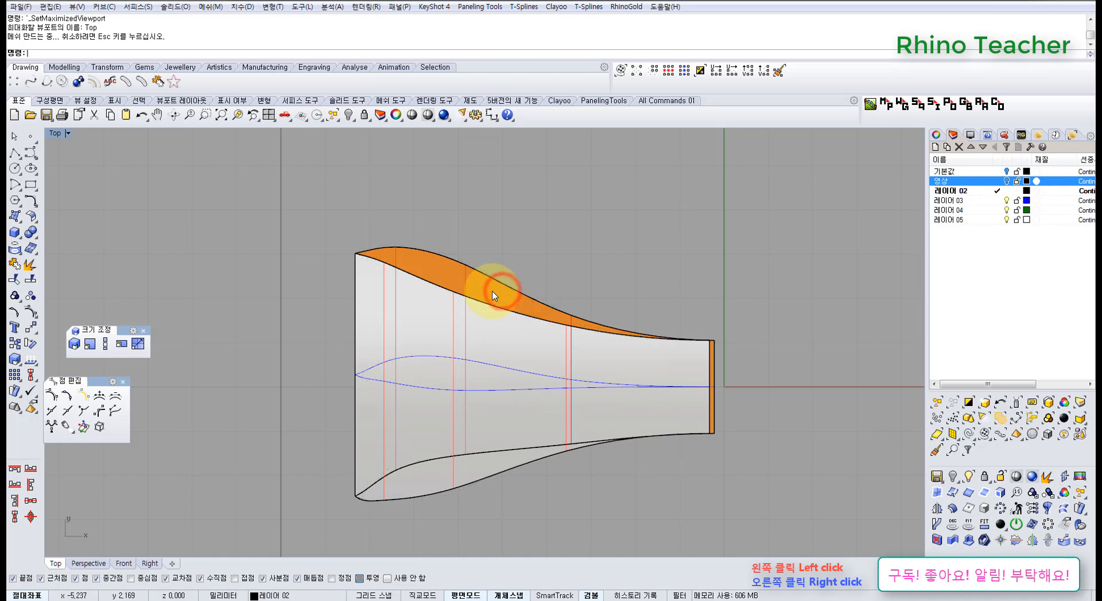
left_click(494, 296)
left_click(525, 266)
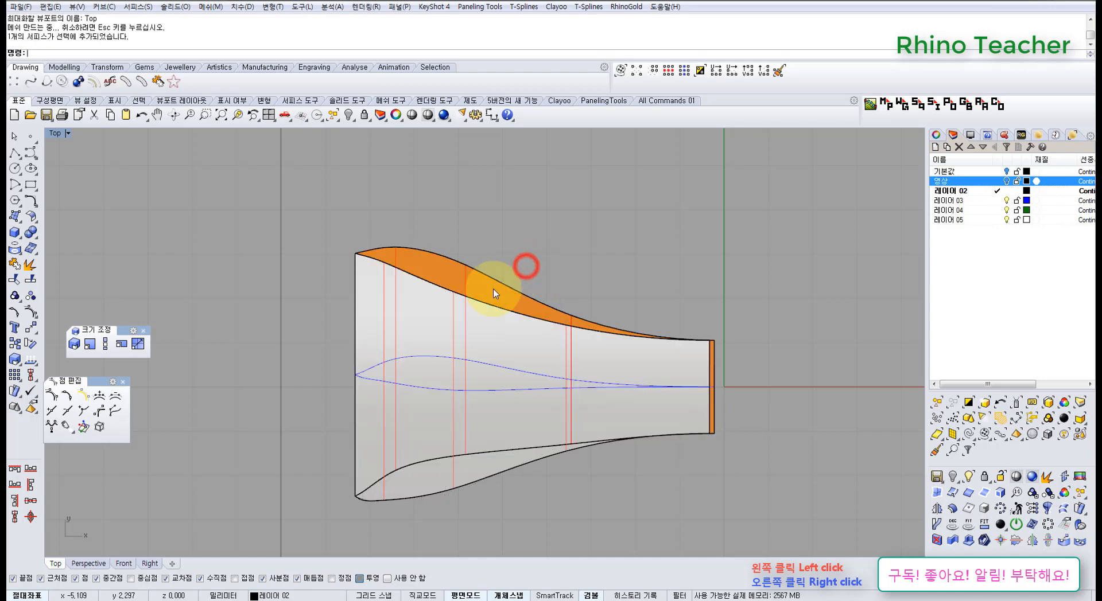
left_click(483, 293)
key("ctrl+F4")
mouse_move(518, 363)
right_mouse_down()
mouse_move(470, 344)
mouse_move(544, 398)
mouse_move(529, 359)
right_mouse_up()
left_click_drag(725, 362, 468, 371)
key("ctrl+F1")
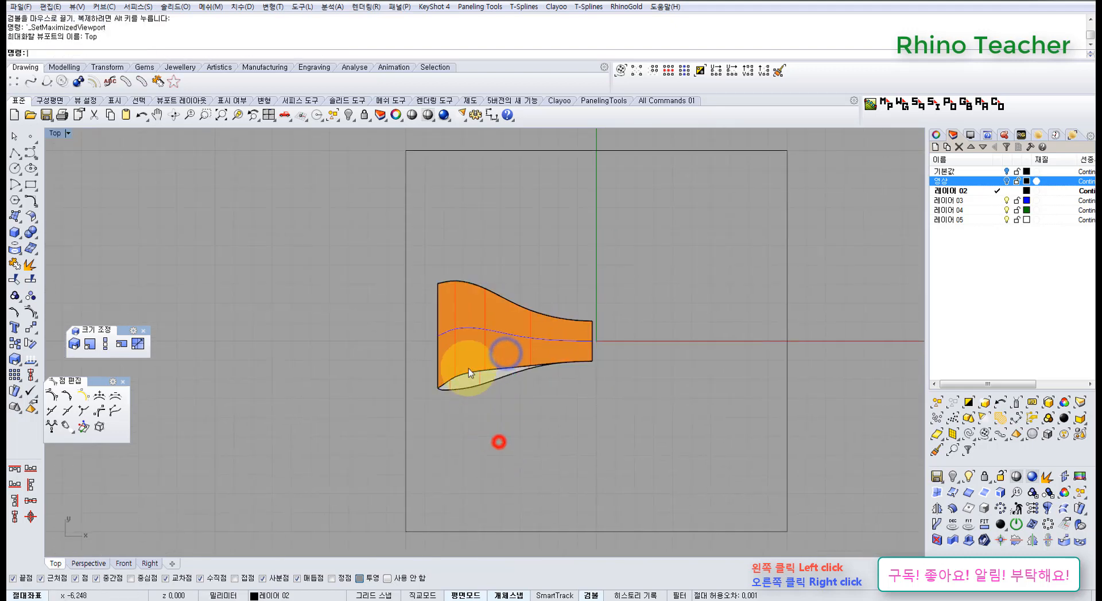
Turn on the bottom layer's control points and move the one near the wide end's corner slightly outward
scroll(469, 372, "up", 6)
left_click(444, 426)
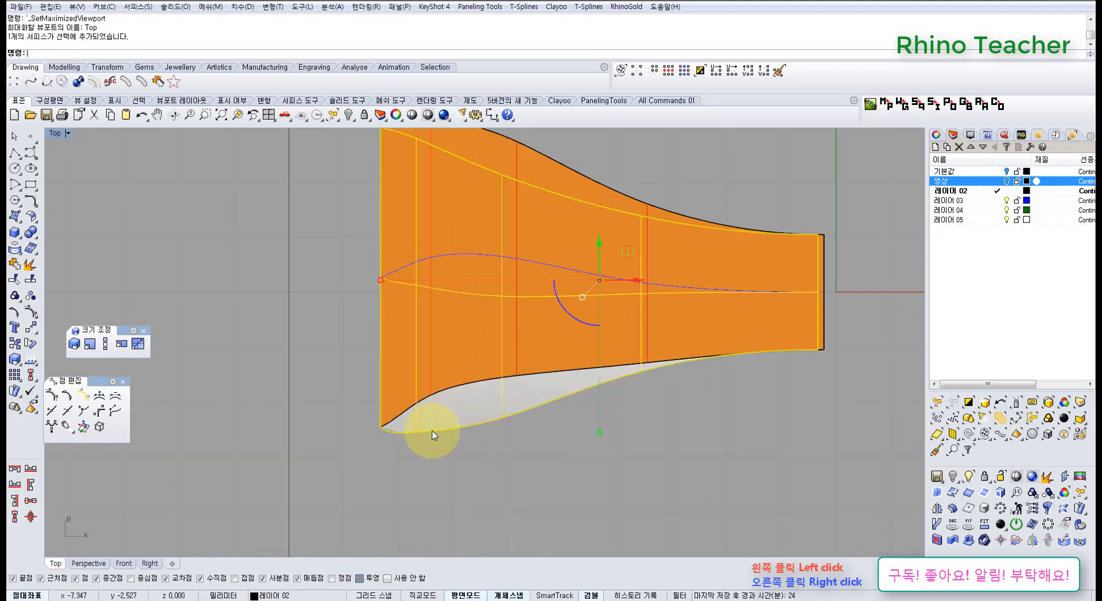
scroll(432, 437, "up", 5)
key("F10")
left_click(415, 395)
mouse_move(415, 363)
left_mouse_down()
mouse_move(422, 393)
mouse_move(388, 418)
mouse_move(408, 423)
left_mouse_up()
scroll(521, 455, "down", 4)
left_click(528, 477)
Try moving the bottom layer's two corner control points at the wide end about 0.13 mm inward
scroll(402, 419, "up", 6)
scroll(418, 391, "down", 12)
right_click_drag(442, 294, 423, 327)
scroll(396, 394, "up", 5)
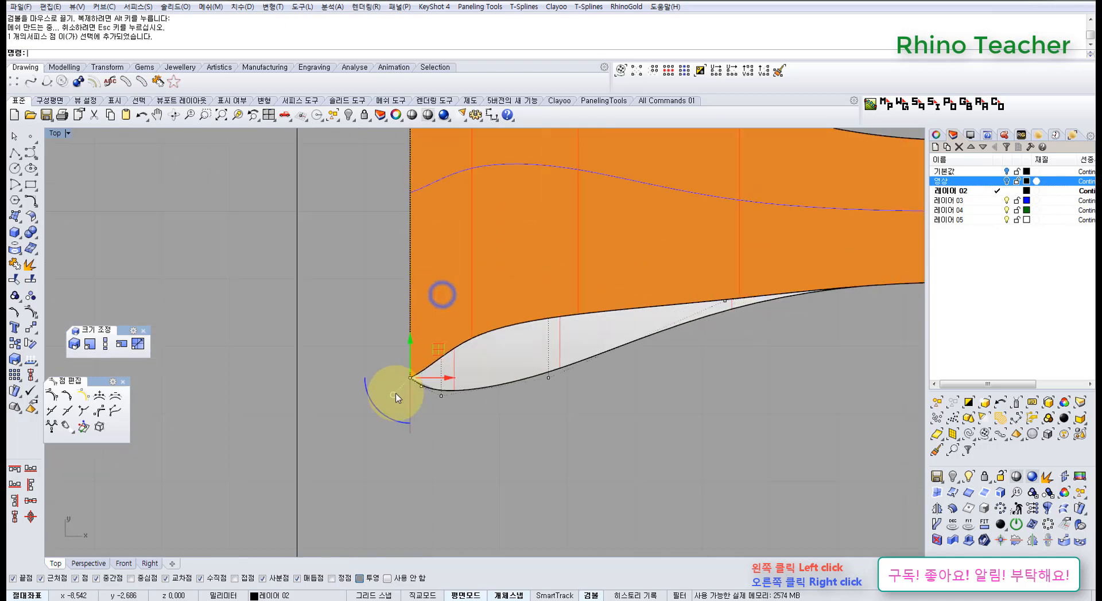
scroll(402, 390, "up", 5)
scroll(461, 351, "down", 6)
right_click_drag(477, 302, 461, 440)
scroll(461, 414, "down", 10)
left_click_drag(444, 187, 455, 211, "shift")
scroll(467, 384, "up", 8)
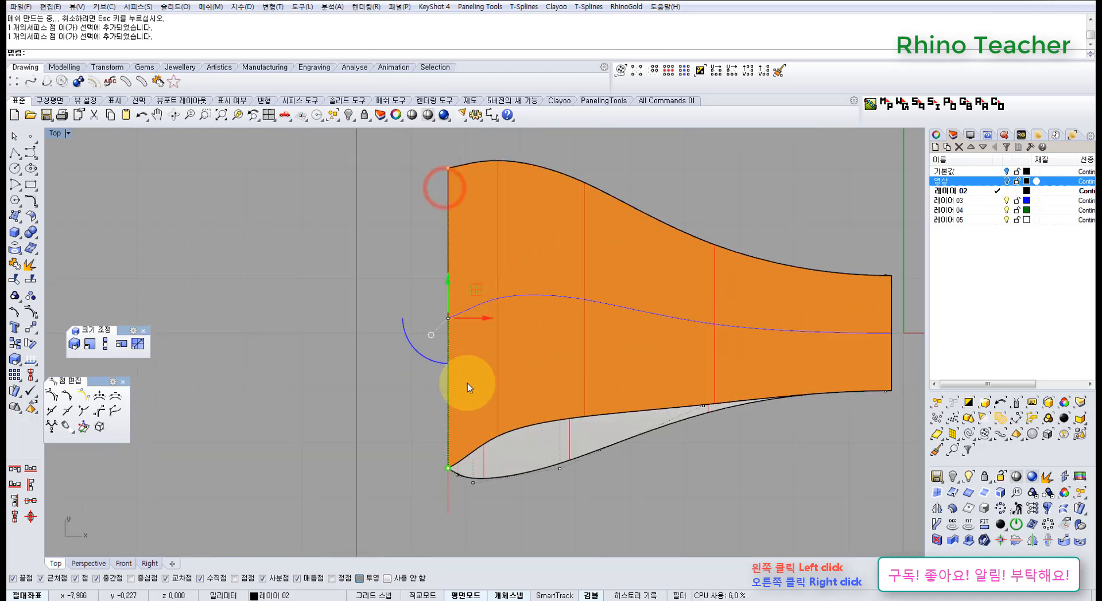
right_click_drag(466, 412, 441, 313)
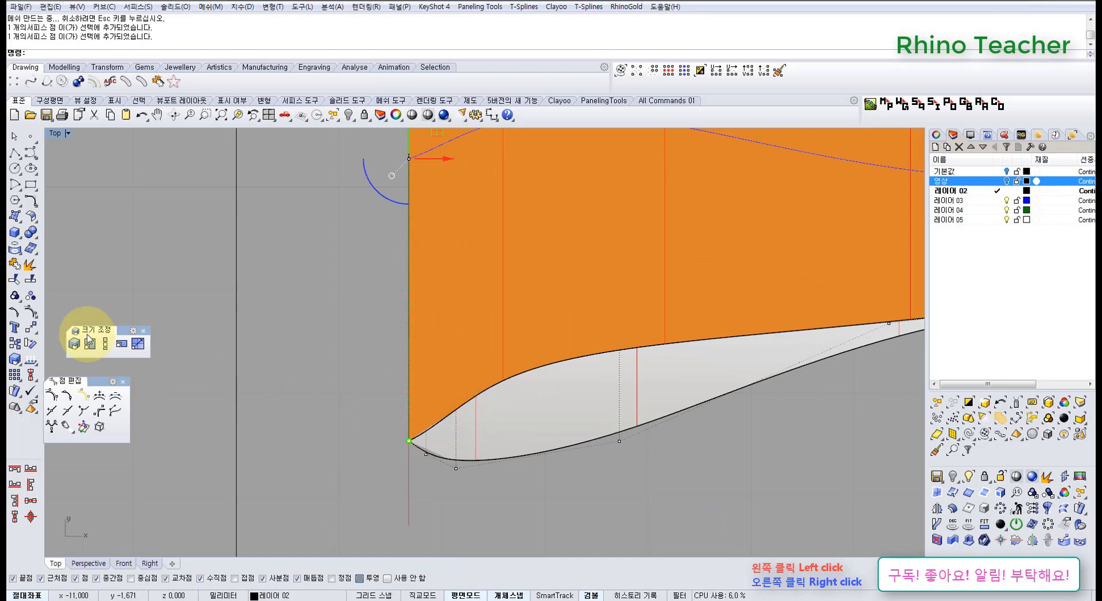
left_click(30, 327)
left_click(312, 437)
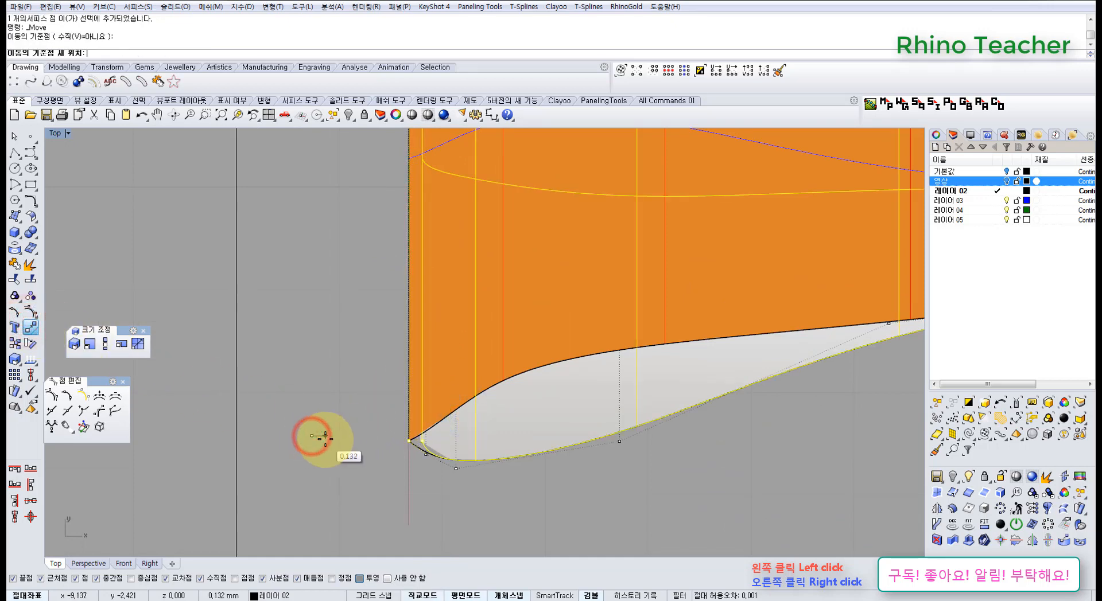
left_click(324, 439)
left_click(316, 459)
scroll(398, 434, "up", 4)
Undo the last move and turn on the control points of the top layer as well
left_click(476, 381)
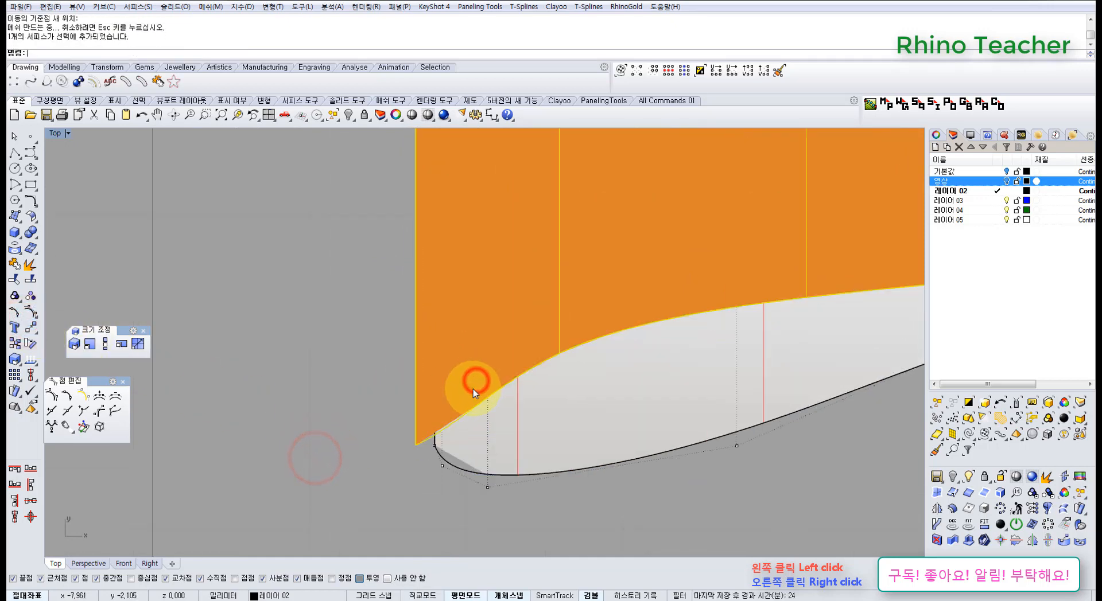
key("ctrl+z")
key("F10")
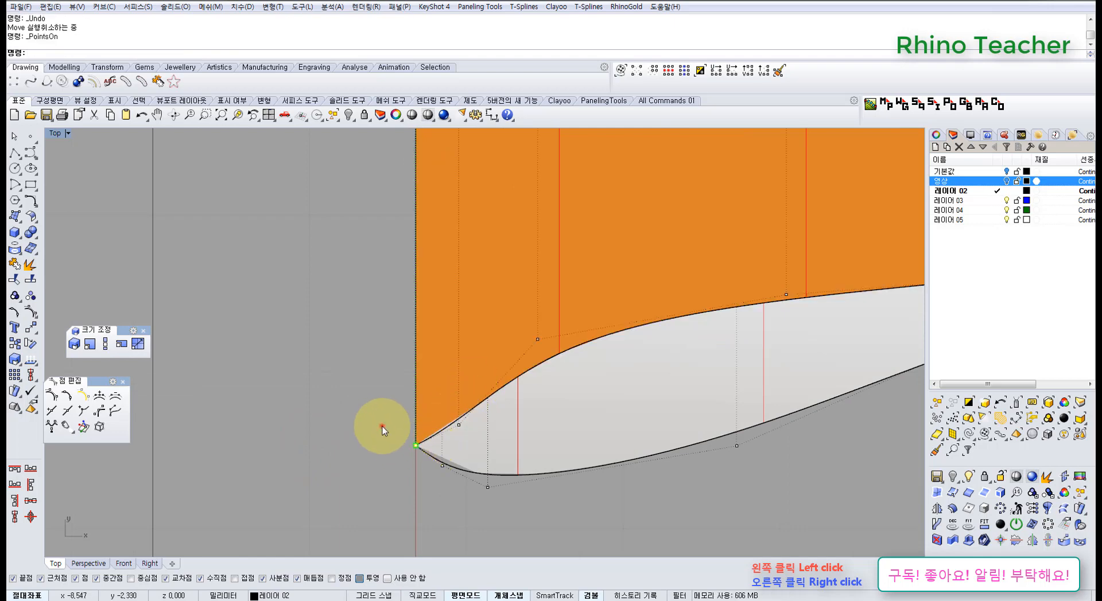
Select the control points of both layers at the two corners of the wide end
left_click_drag(382, 426, 425, 460)
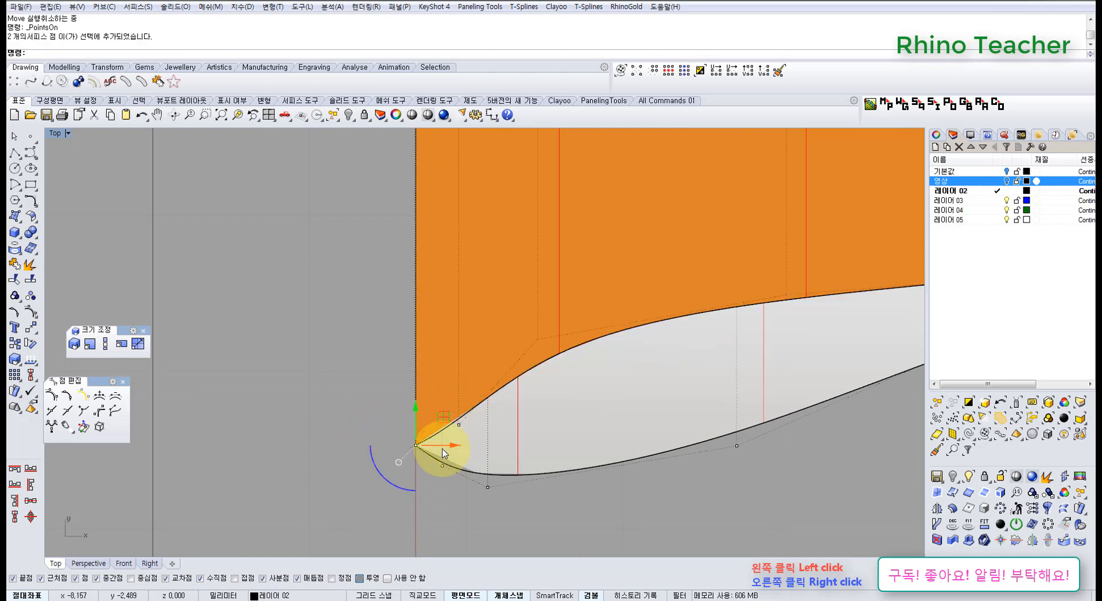
scroll(444, 454, "down", 4)
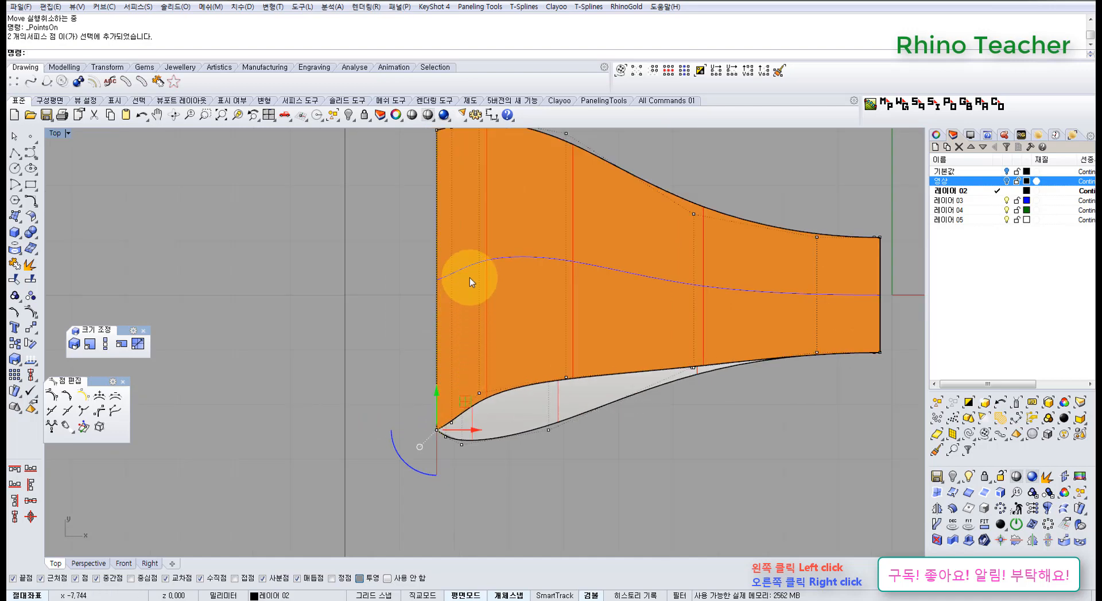
scroll(469, 278, "down", 2)
right_click_drag(470, 278, 469, 343)
left_click_drag(432, 218, 453, 252, "shift")
right_click_drag(453, 404, 418, 308)
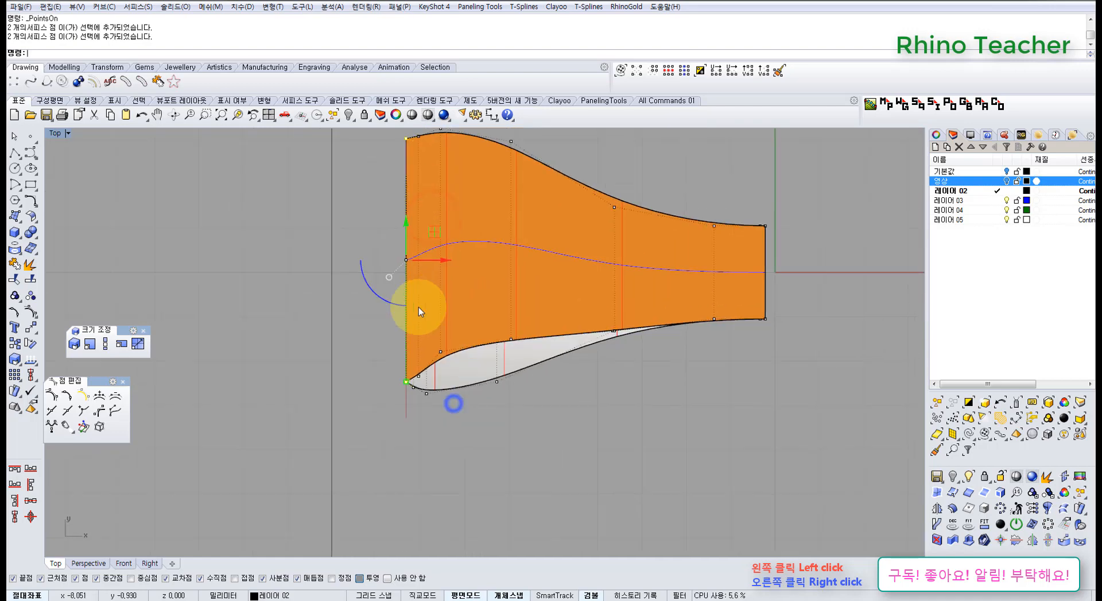
scroll(419, 308, "up", 8)
right_click_drag(392, 457, 393, 390)
scroll(394, 405, "up", 14)
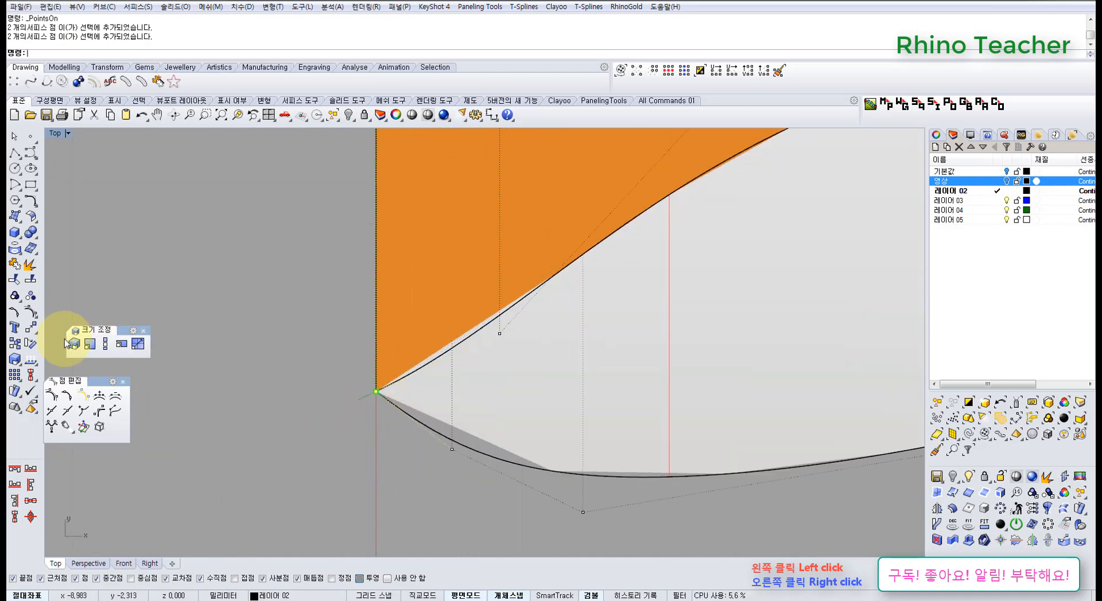
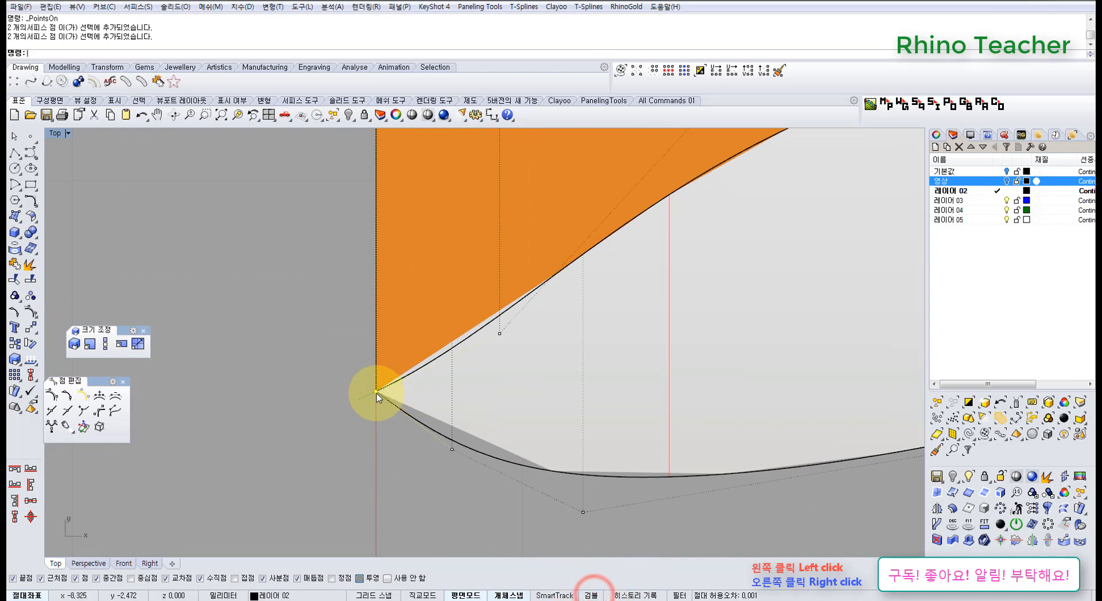
Move the selected wide-end corner points of both layers inward, in line with the bottom layer's neighbouring control point
left_click_drag(377, 396, 456, 401)
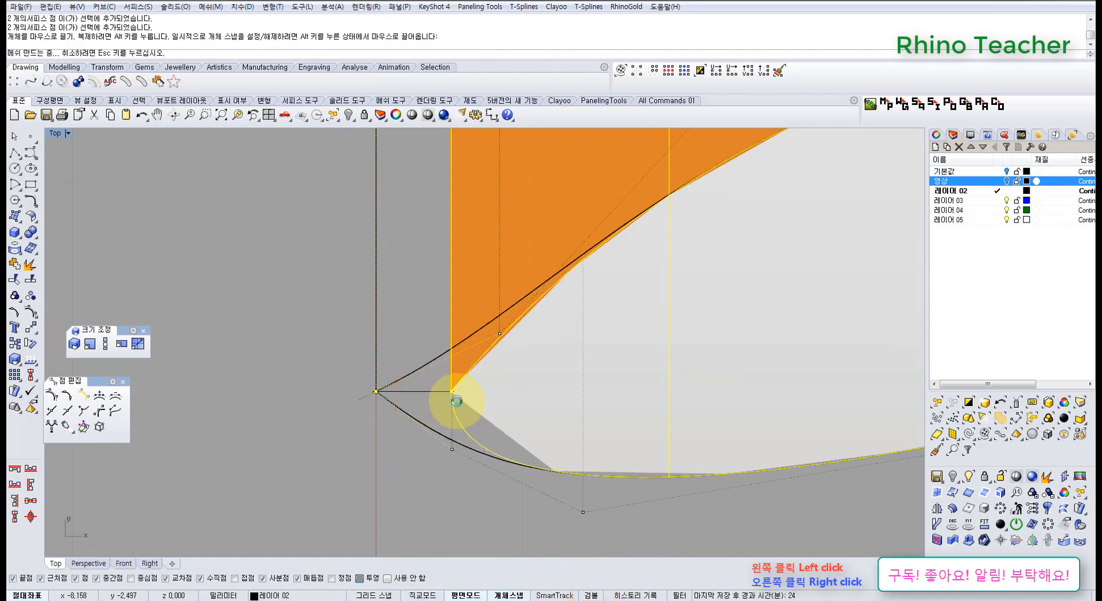
left_click(526, 381)
scroll(526, 381, "down", 4)
Select the top layer's whole row of control points next to the wide end and align it with the end edge
left_click(506, 346)
scroll(552, 293, "down", 10)
right_click_drag(551, 296, 519, 359)
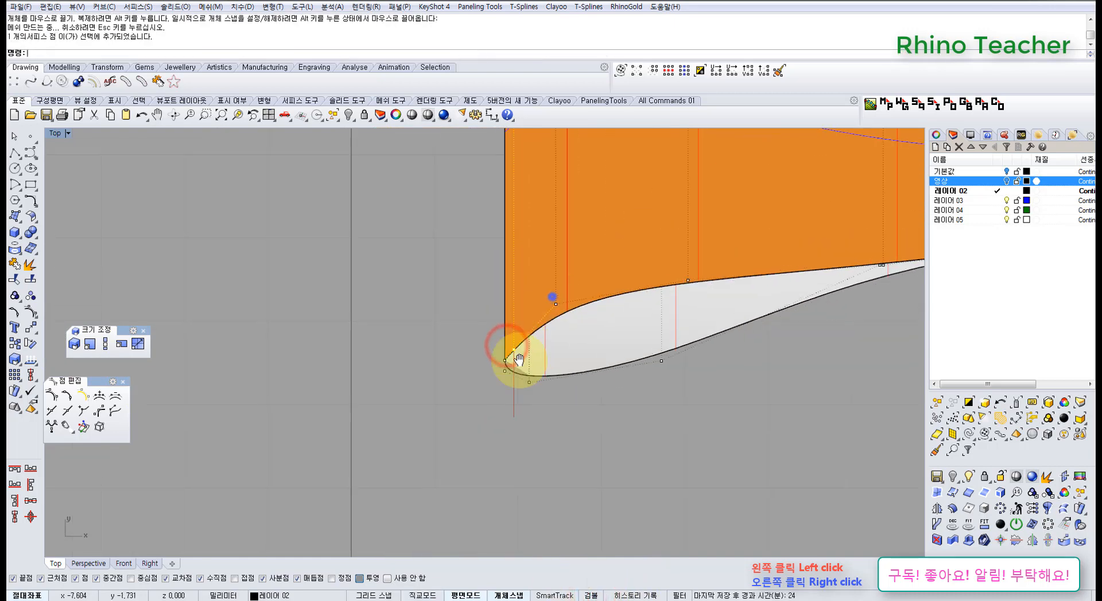
left_click(679, 71)
scroll(482, 450, "up", 8)
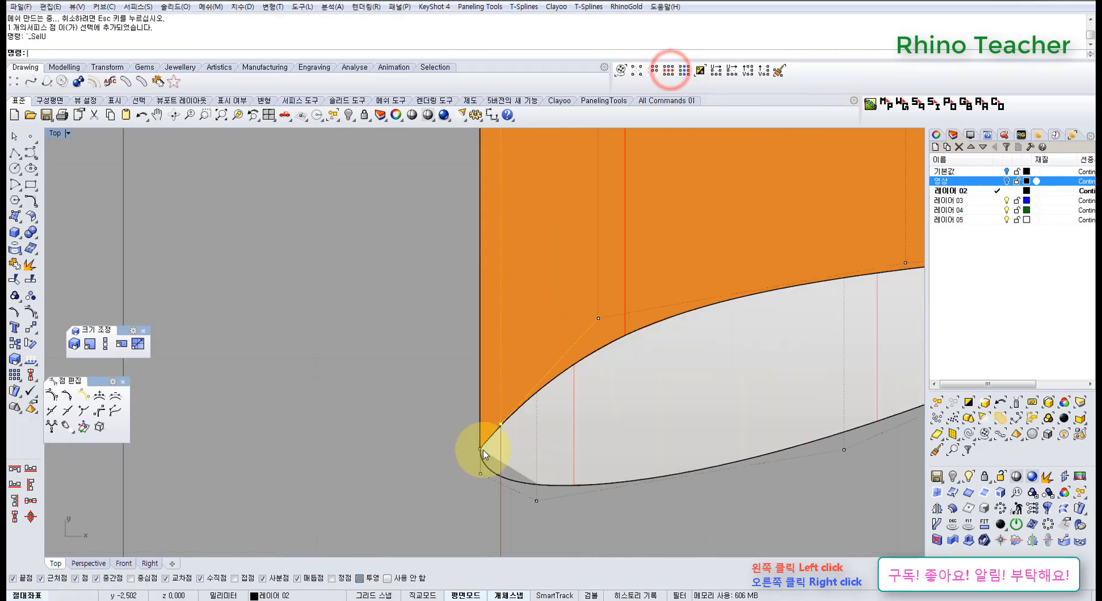
left_click_drag(511, 402, 474, 409)
scroll(583, 414, "down", 2)
Inspect the outlines of both layers at the wide-end corners and turn off their control points
right_click_drag(583, 413, 401, 475)
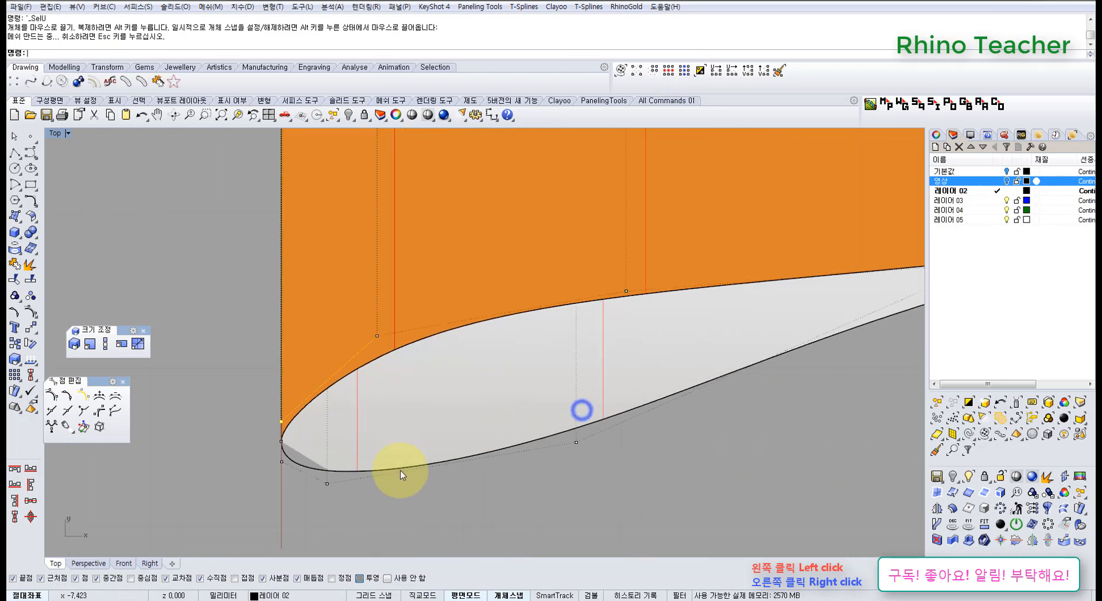
right_click_drag(398, 341, 387, 451)
scroll(391, 439, "down", 12)
right_click_drag(386, 408, 335, 340)
left_click(395, 470)
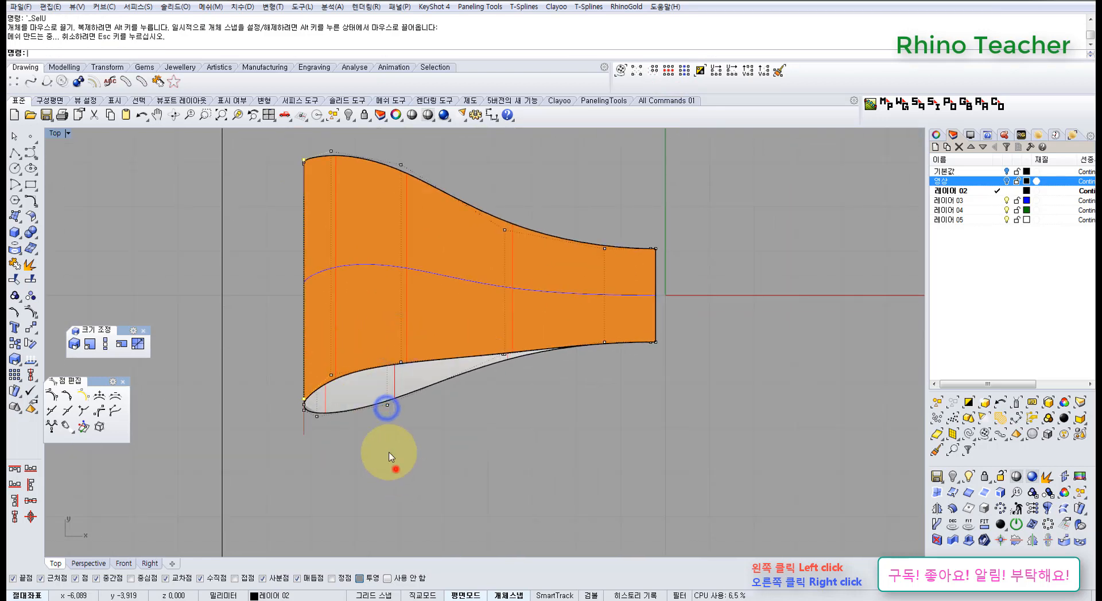
scroll(325, 356, "up", 4)
scroll(325, 356, "down", 6)
right_click_drag(352, 297, 371, 377)
scroll(355, 247, "up", 8)
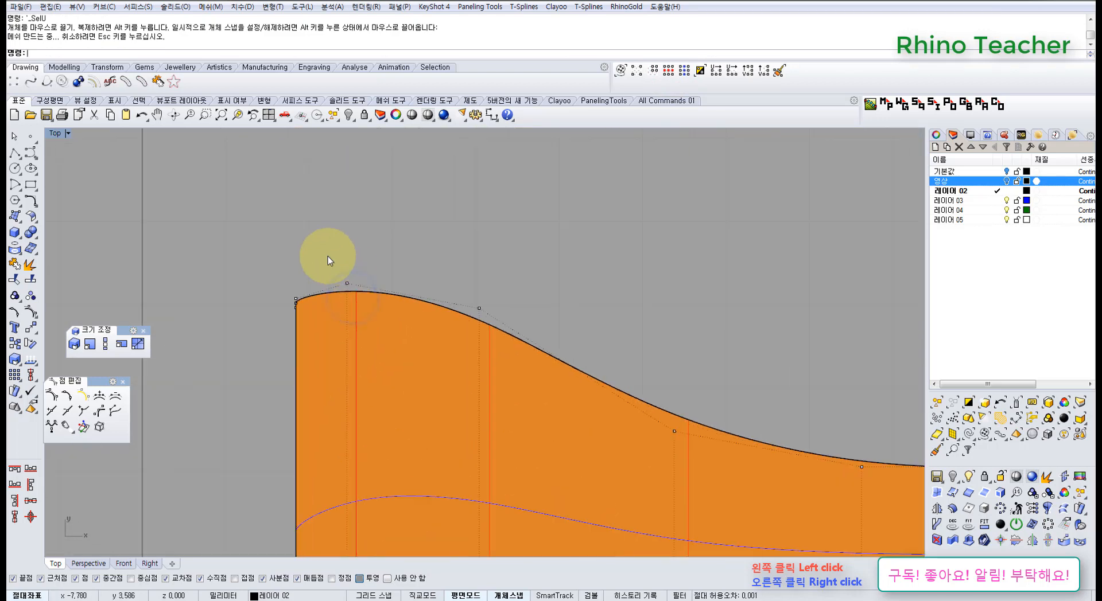
left_click_drag(328, 260, 363, 295)
scroll(402, 359, "down", 4)
right_click_drag(410, 379, 330, 243)
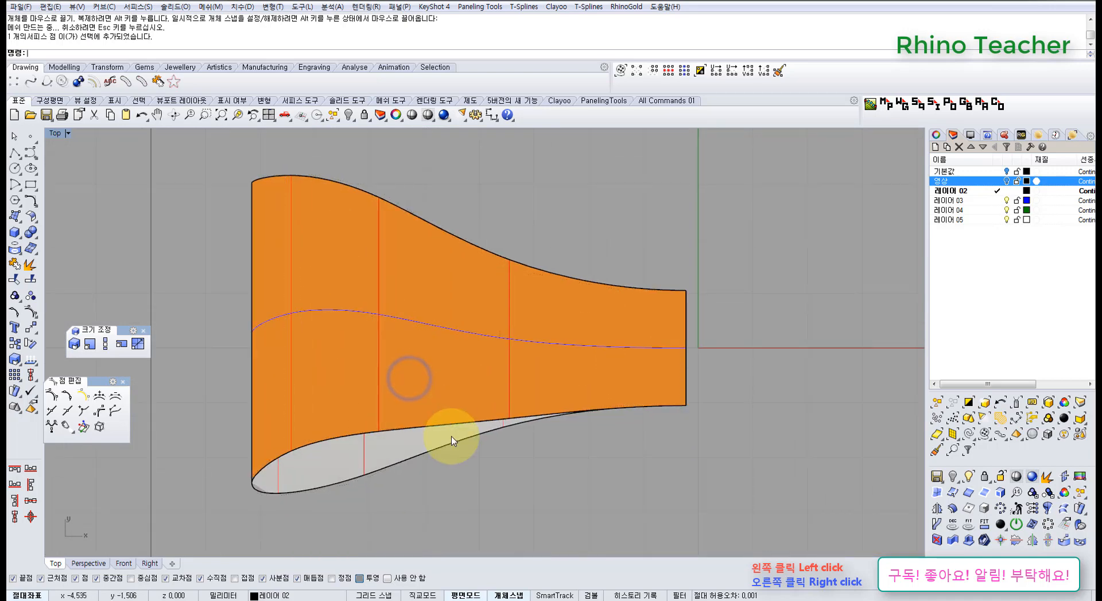
Switch to the Perspective view and look at the wide end of the two layers
key("ctrl+F4")
right_click_drag(484, 462, 476, 438)
right_click_drag(475, 438, 476, 505)
Try flipping the surface direction of the top layer, and undo the flip
left_click(477, 424)
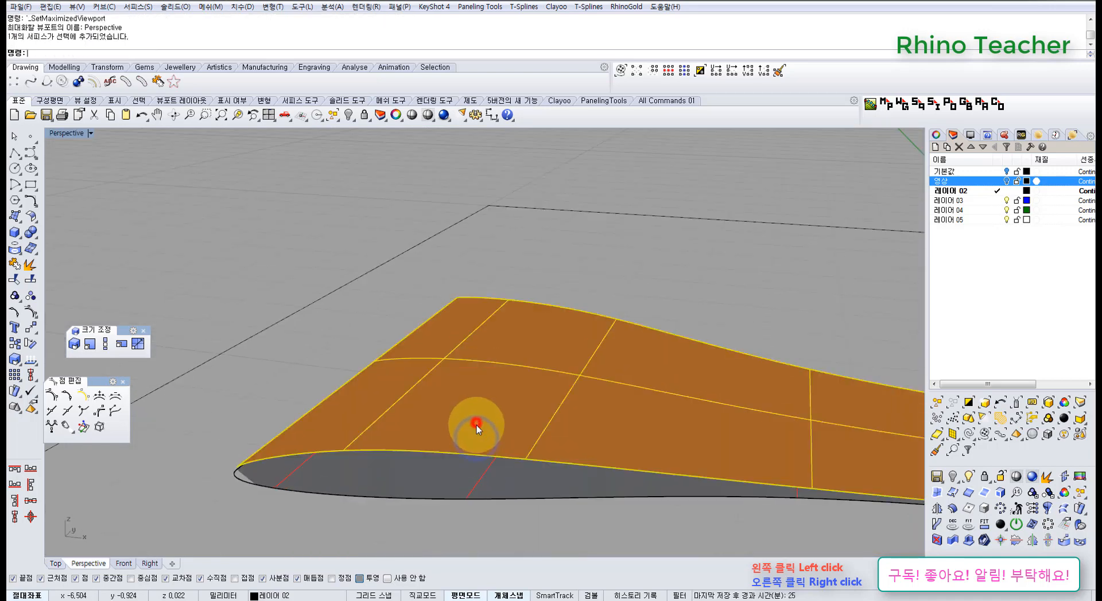
right_click_drag(407, 424, 424, 396)
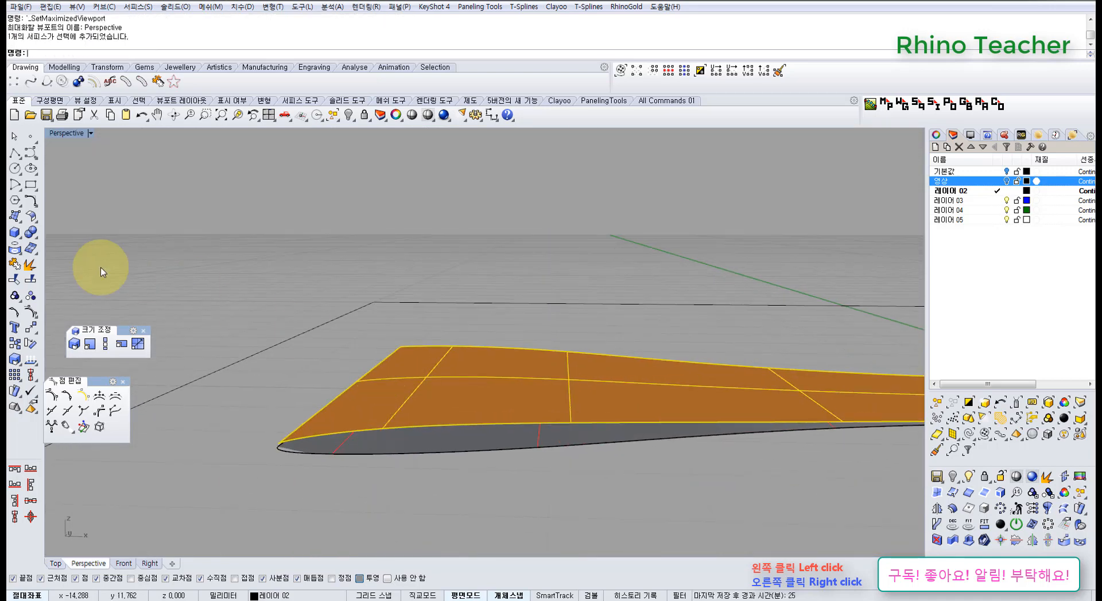
right_click(30, 360)
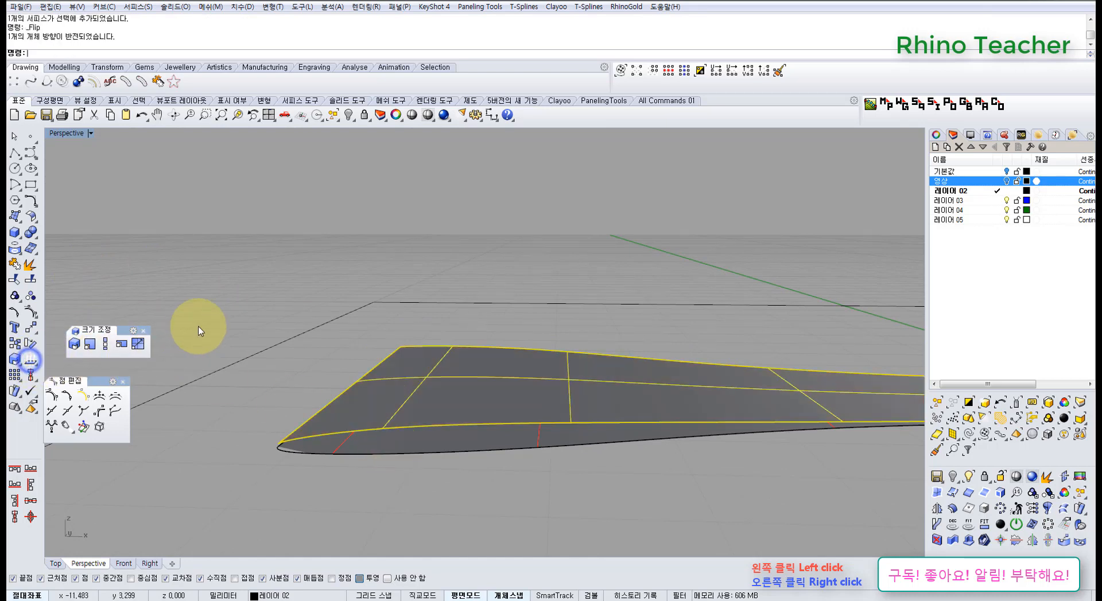
left_click(202, 314)
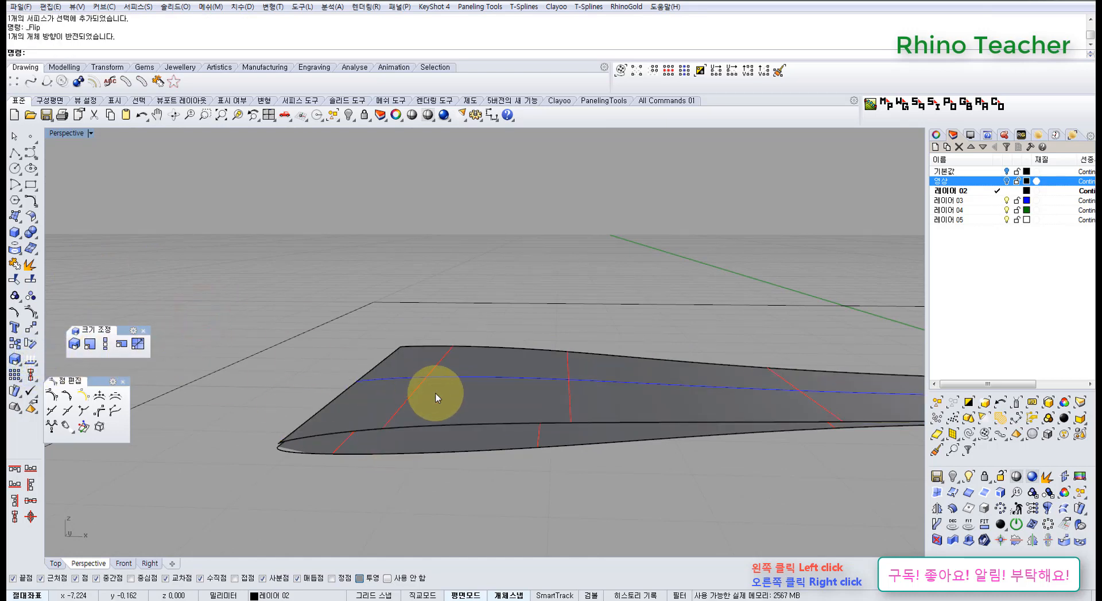
key("ctrl+z")
Select both layers and offset them together by 0.6 mm with the Solid option set to yes
left_click(389, 497)
left_click(401, 451)
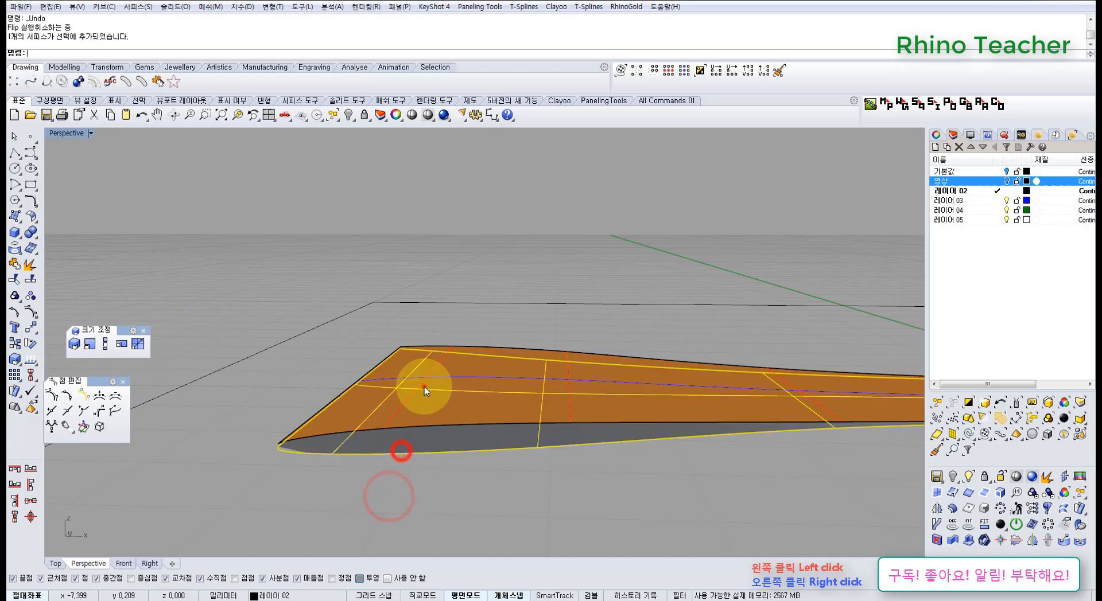
left_click(424, 387)
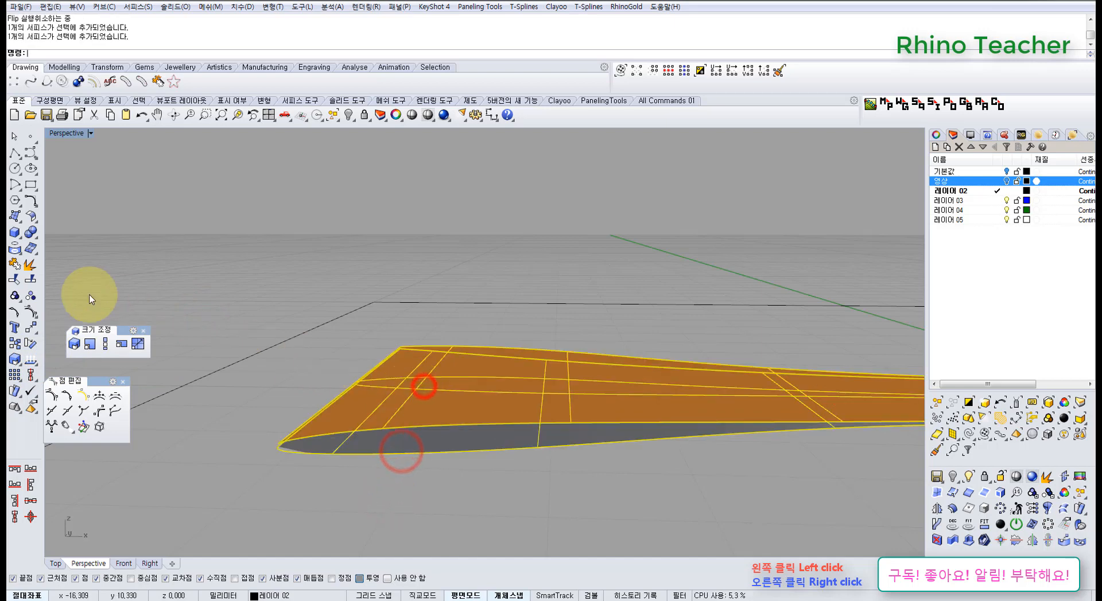
left_click(32, 217)
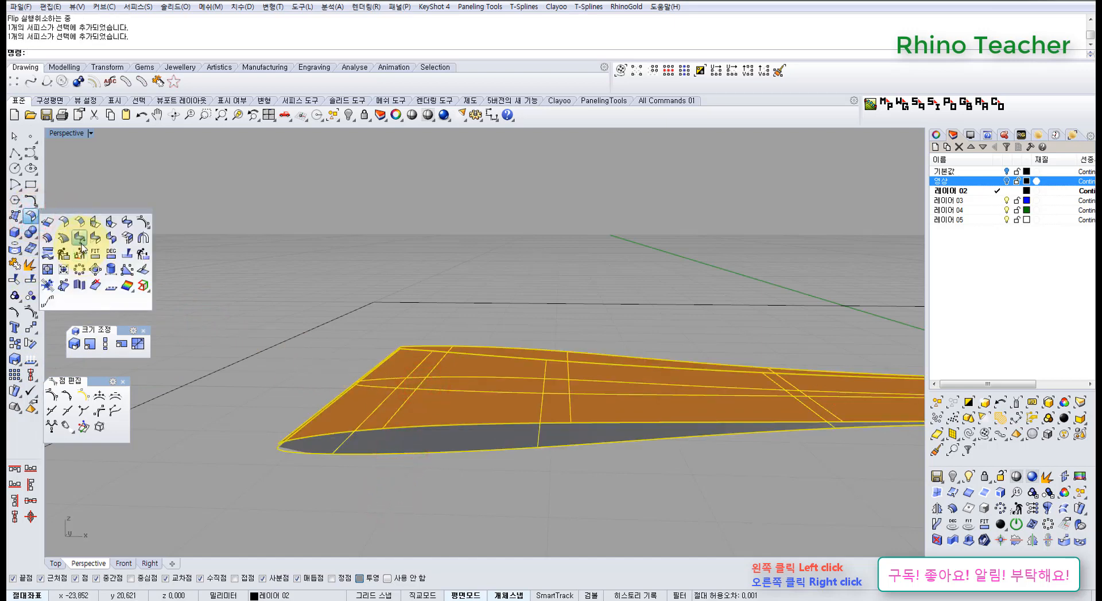
left_click(49, 240)
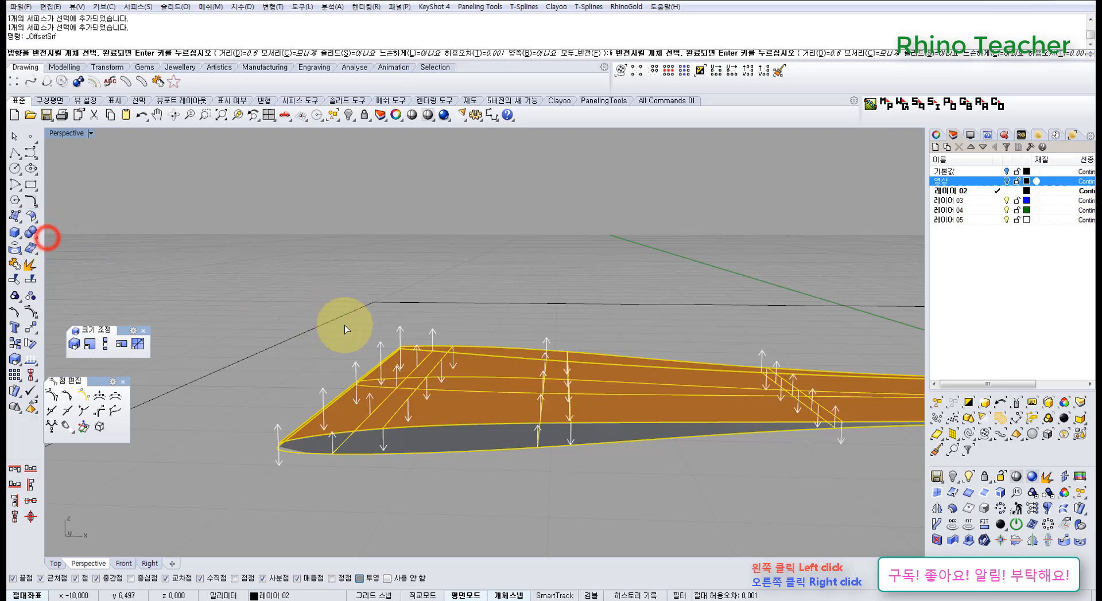
right_click_drag(439, 344, 431, 379)
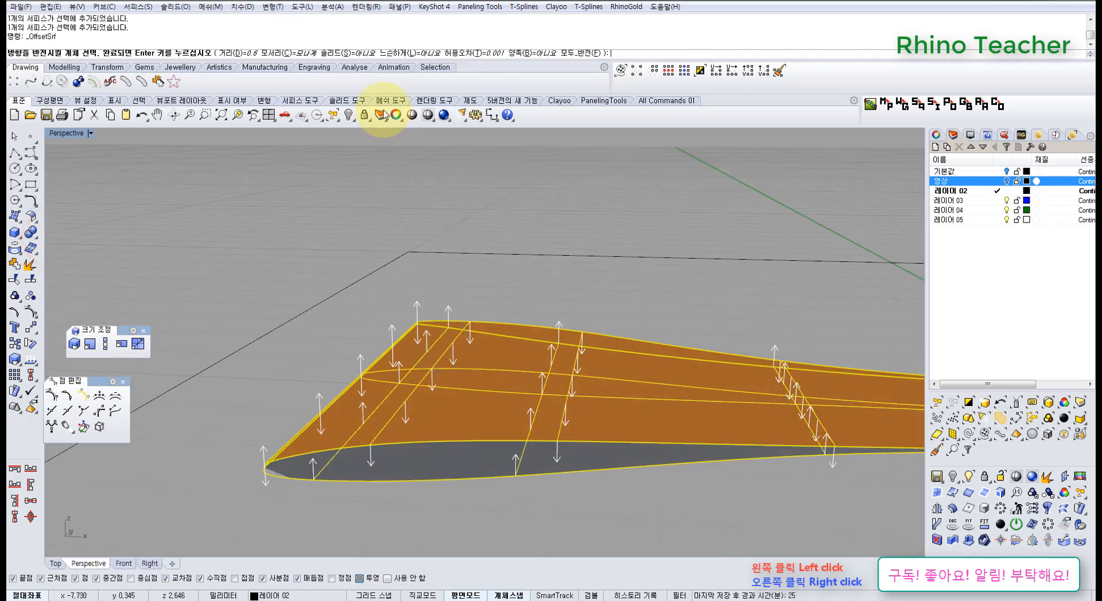
left_click(342, 53)
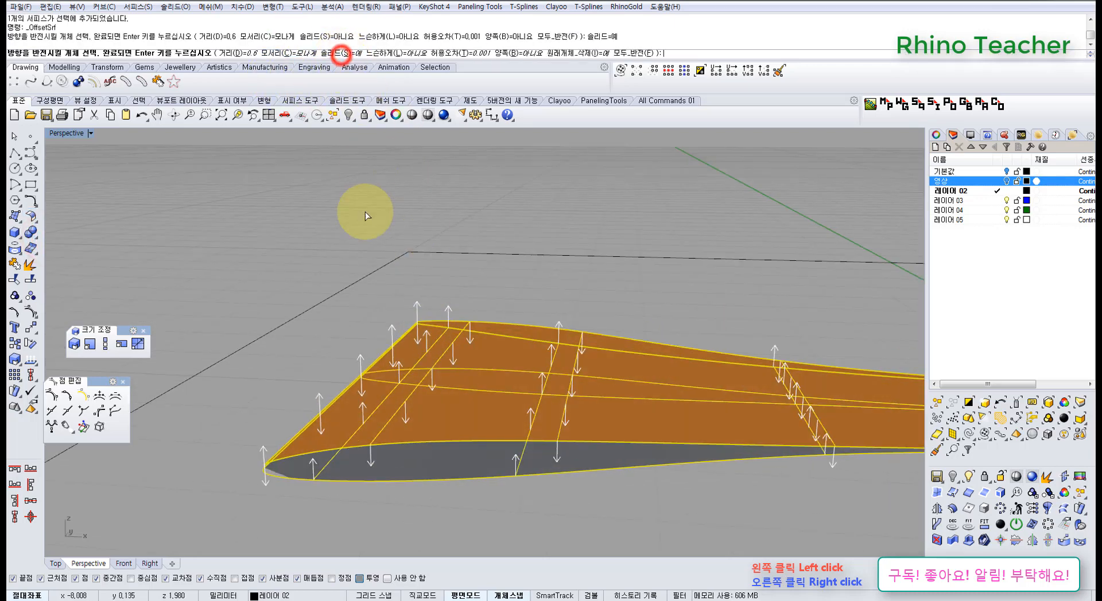
right_click(356, 214)
left_click(353, 216)
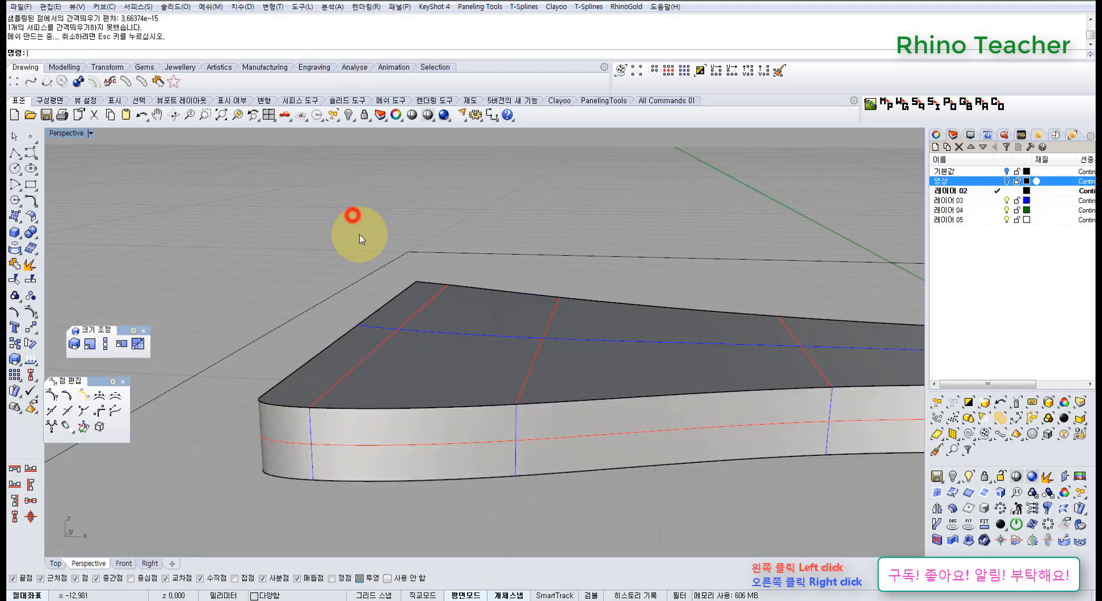
Inspect the offset solid from the side, undo the offset and reselect both layers
right_click_drag(421, 312, 489, 344)
left_click(488, 338)
scroll(497, 341, "down", 5)
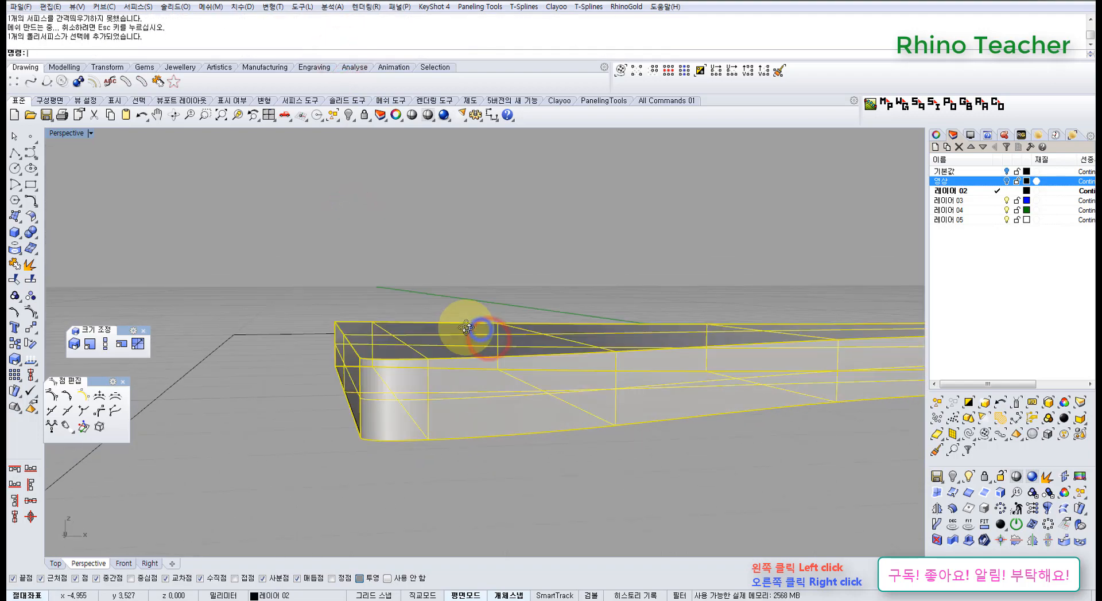
right_click_drag(470, 410, 524, 308)
key("ctrl+z")
left_click(540, 306)
right_click_drag(386, 359, 348, 264)
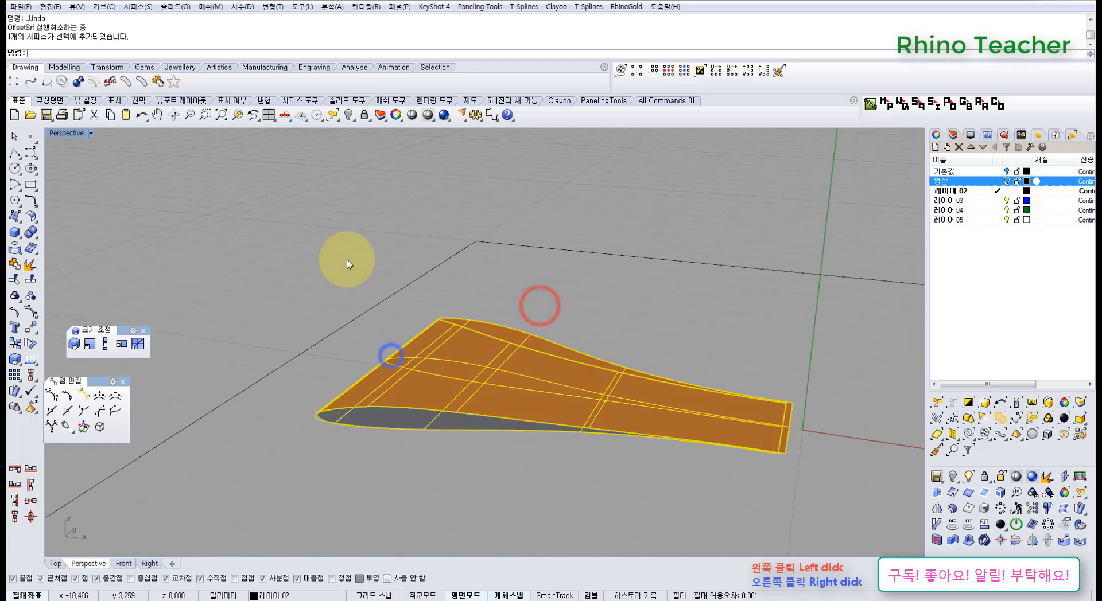
Repeat the 0.6 mm solid surface offset on both layers, and undo it
left_click(32, 218)
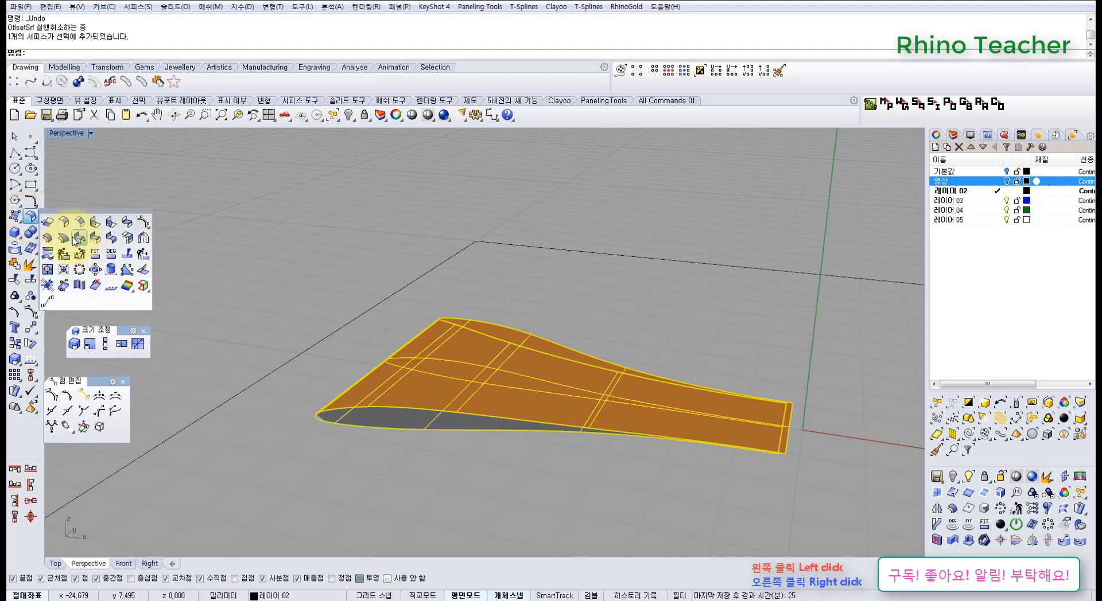
left_click(50, 238)
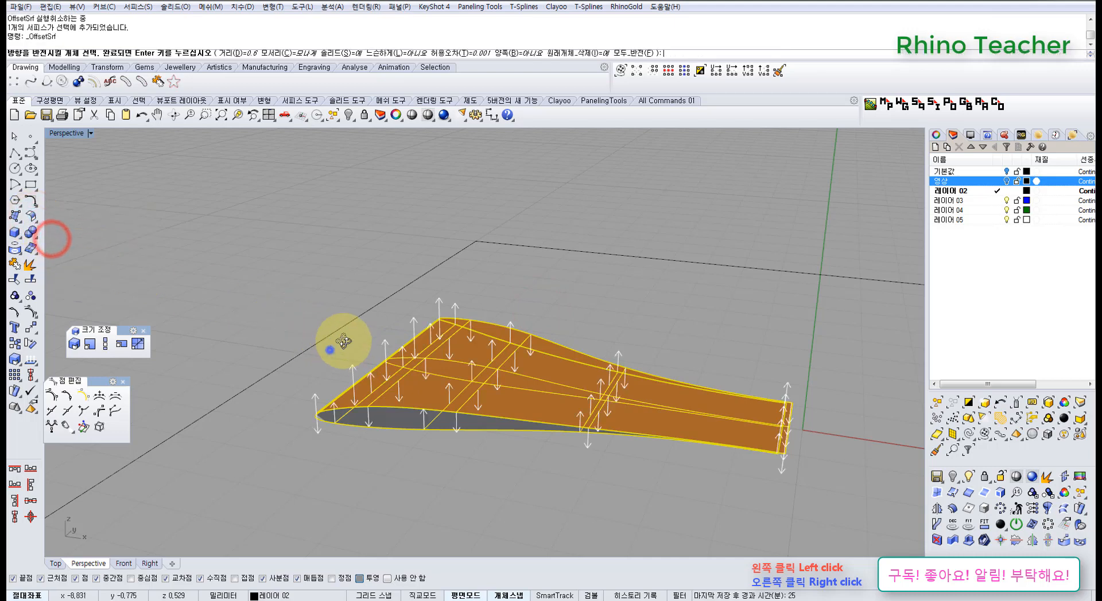
mouse_move(343, 341)
right_mouse_down()
mouse_move(360, 344)
mouse_move(350, 343)
right_mouse_up()
right_click(314, 341)
left_click(314, 342)
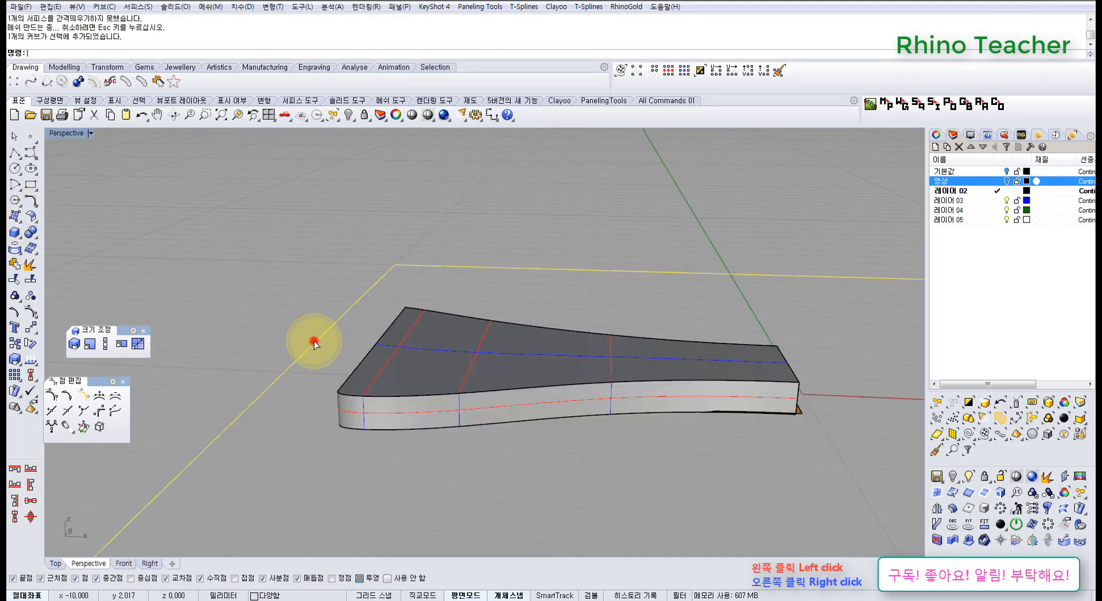
right_click_drag(471, 342, 445, 392)
key("ctrl+z")
Offset only the bottom layer by 0.6 mm as a solid
scroll(387, 447, "up", 4)
left_click(386, 449)
left_click(381, 414)
right_click_drag(326, 403, 349, 392)
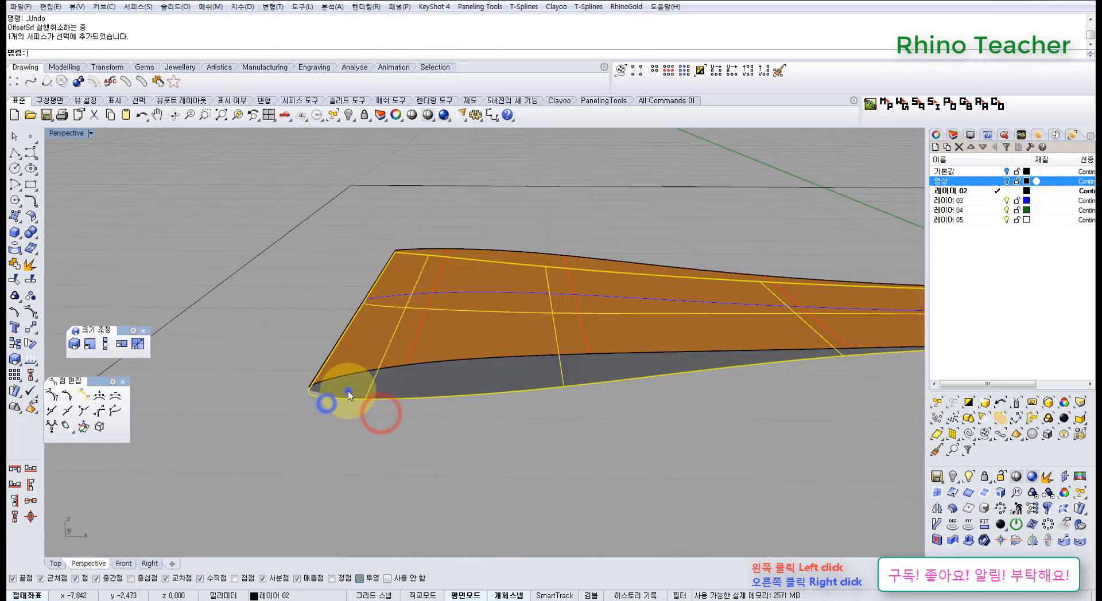
right_click(349, 395)
scroll(602, 363, "down", 4)
right_click_drag(602, 362, 479, 384, "shift")
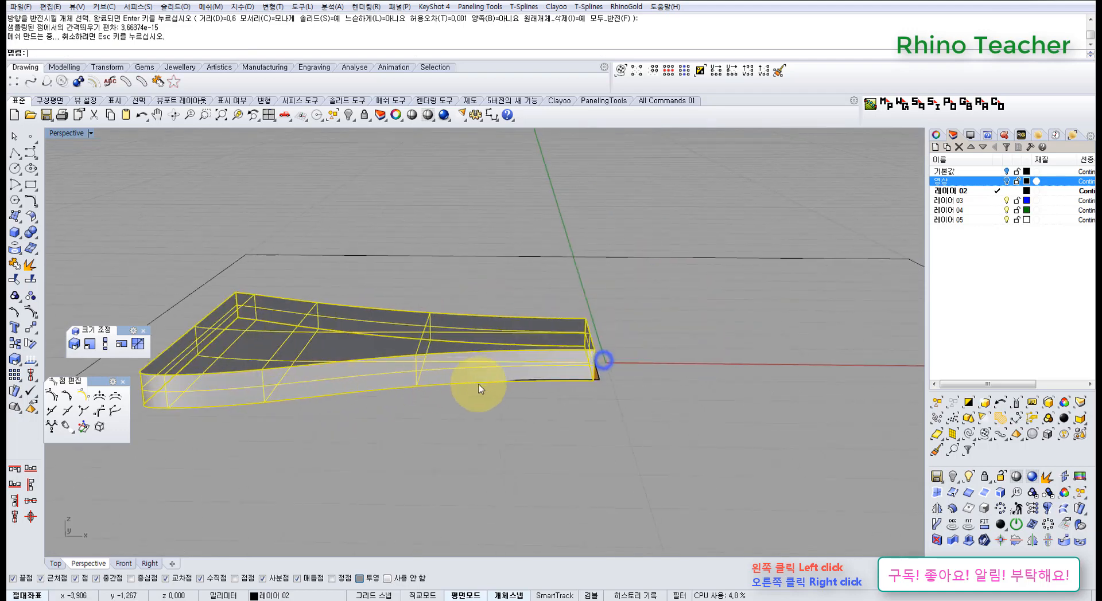
scroll(487, 380, "up", 4)
Try to offset the top layer by 0.6 mm as a solid
left_click(664, 368)
right_click(664, 368)
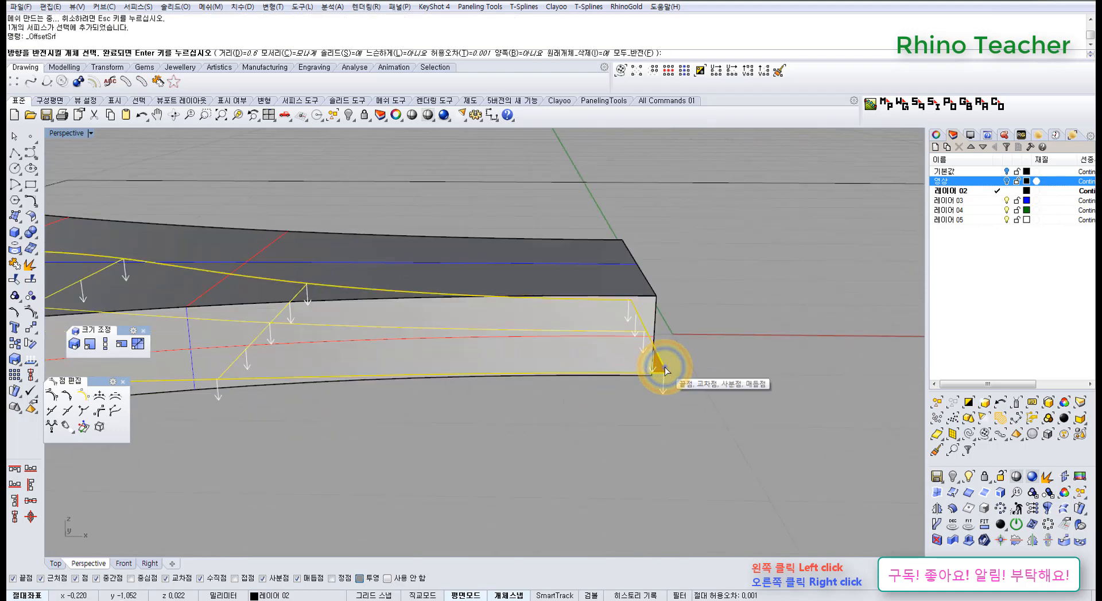
right_click(665, 368)
scroll(574, 356, "down", 5)
mouse_move(574, 356)
right_mouse_down()
mouse_move(527, 381)
mouse_move(582, 353)
right_mouse_up()
key("Escape")
Select the top layer inside the solid and move it upward with the Gumball
left_click(586, 386)
right_click_drag(501, 377, 546, 359)
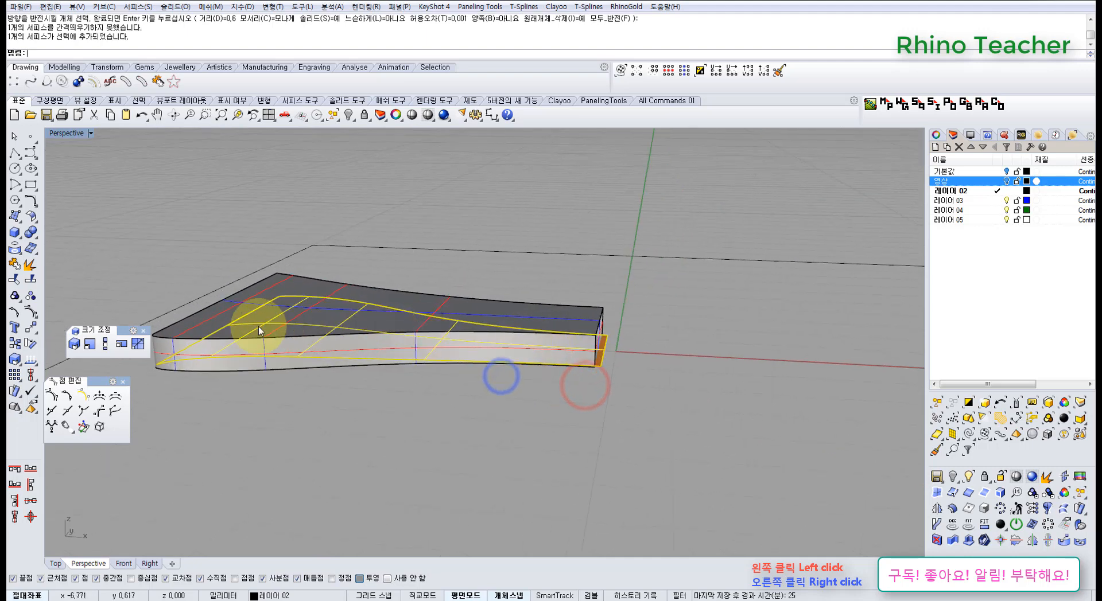
right_click_drag(252, 317, 386, 314)
left_click(209, 419)
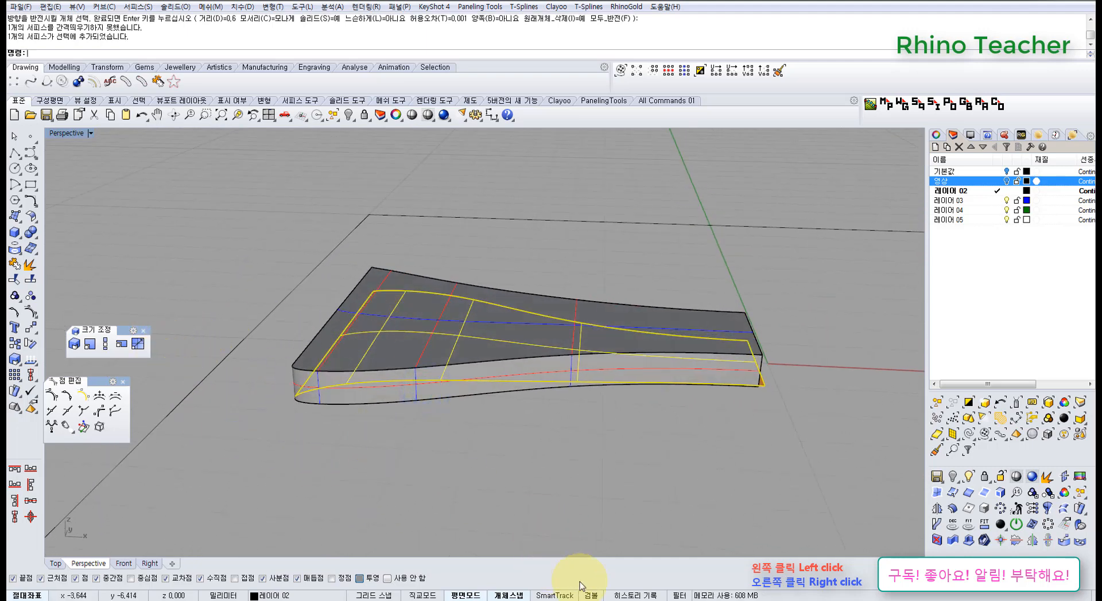
left_click_drag(541, 309, 551, 213)
right_click_drag(489, 369, 506, 410)
Turn on the top layer's control points and examine its wide-end corner up close
key("F10")
right_click_drag(332, 352, 420, 391, "shift")
scroll(418, 426, "up", 7)
scroll(418, 426, "up", 5)
scroll(380, 361, "down", 7)
right_click_drag(437, 427, 438, 427)
left_click(447, 459)
Undo the top layer's move and the bottom layer's solid offset, and turn on the bottom layer's control points
key("ctrl+z")
key("ctrl+z")
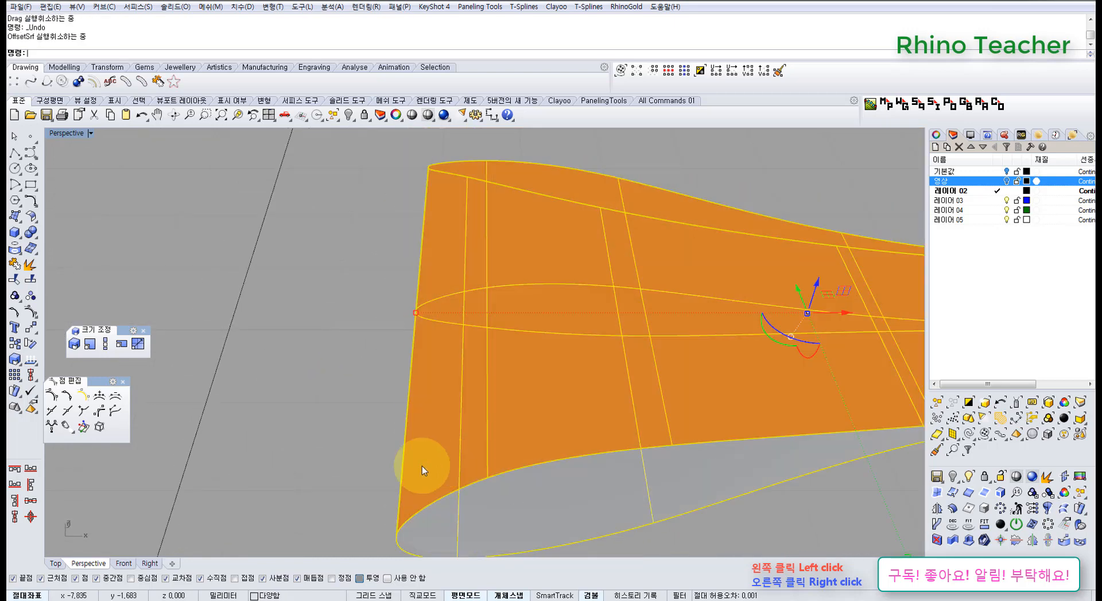
left_click(341, 464)
left_click(485, 524)
key("F10")
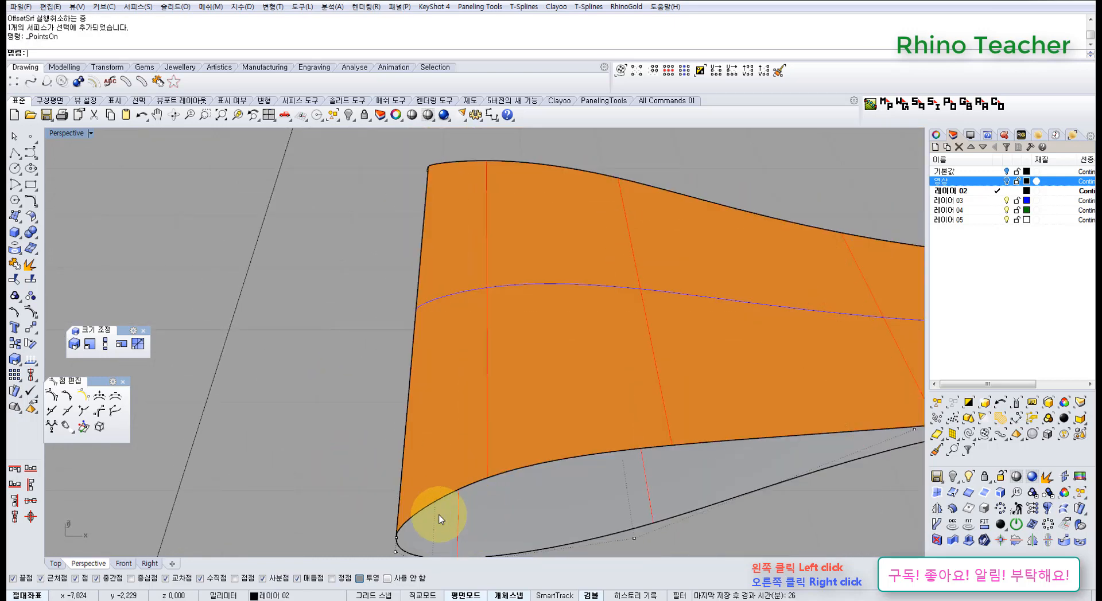
Move the top layer straight up, clear of the bottom layer, with the Gumball
right_click_drag(440, 515, 459, 466, "shift")
right_click_drag(461, 462, 546, 356)
left_click(497, 360)
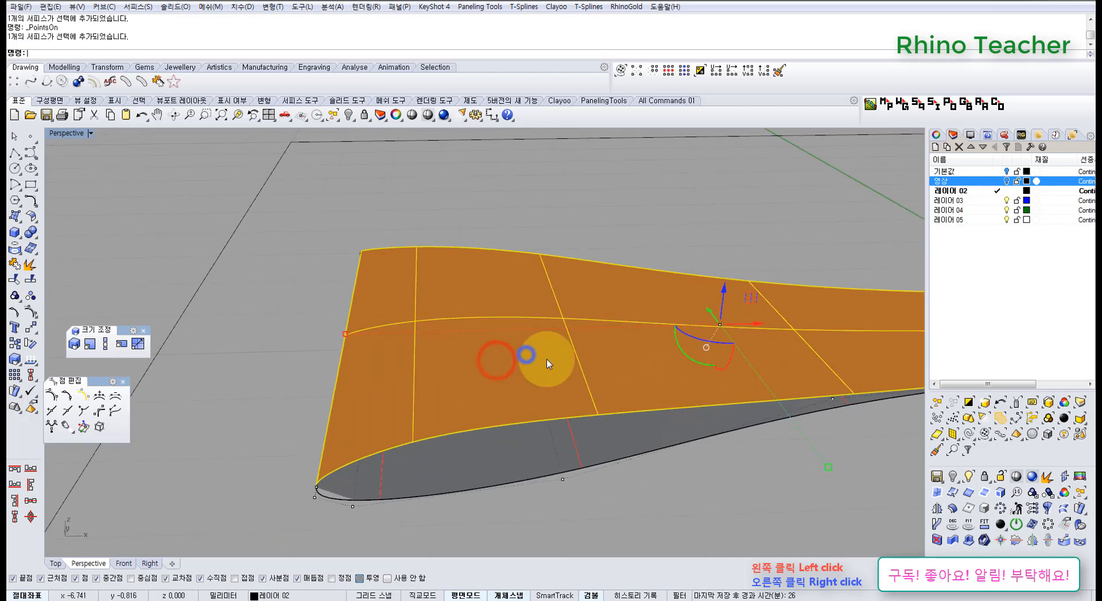
left_click_drag(725, 298, 713, 188)
key("Escape")
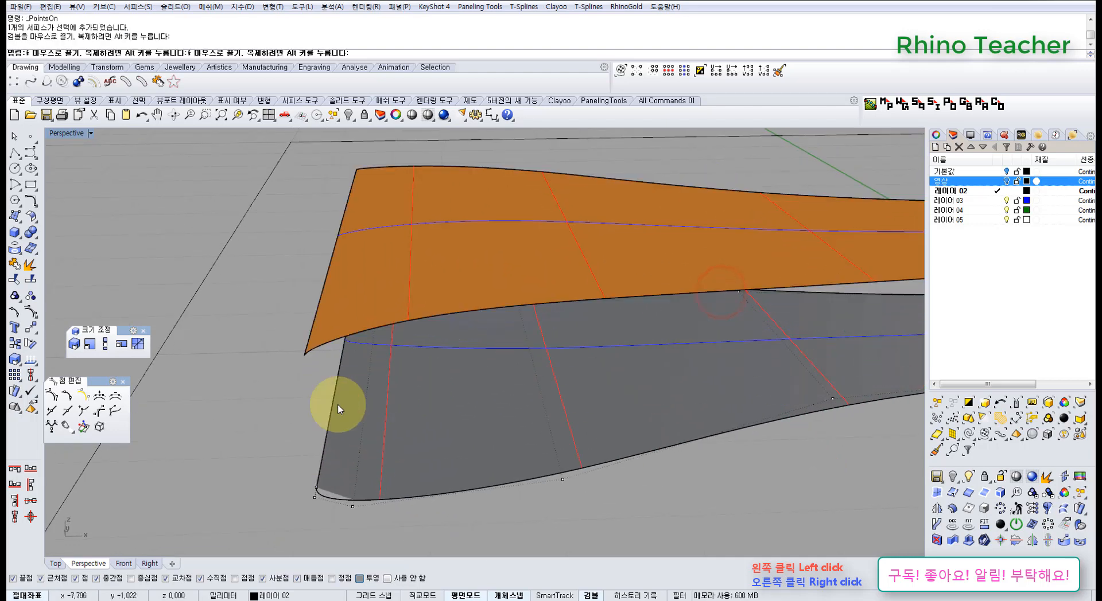
Examine the bottom layer's control points at both wide-end corners and turn them off
right_click_drag(309, 408, 371, 414)
scroll(189, 295, "up", 6)
scroll(183, 301, "up", 3)
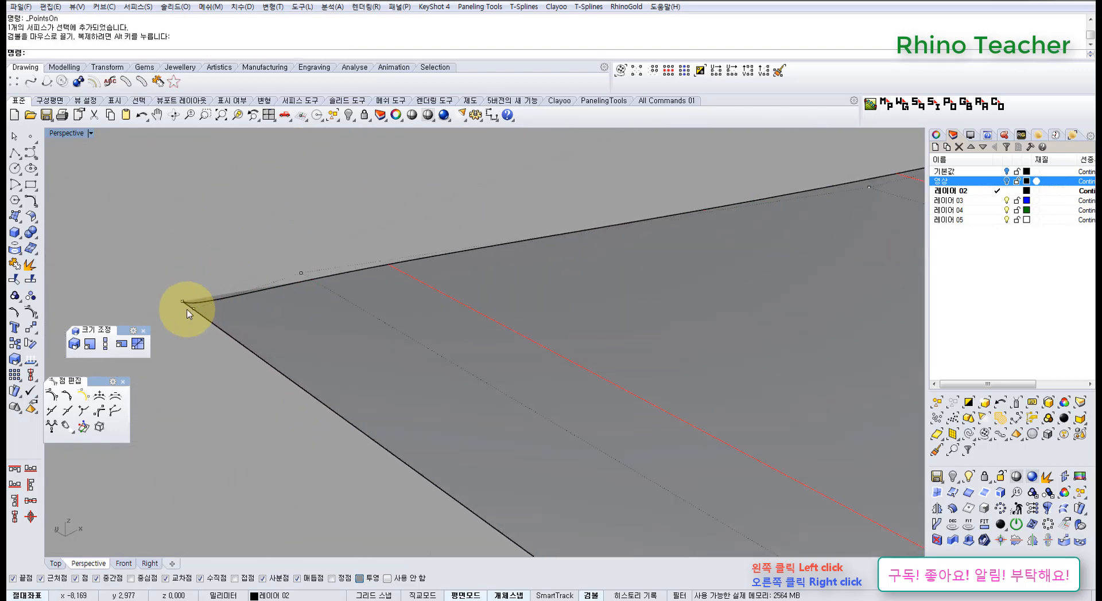
scroll(277, 351, "down", 9)
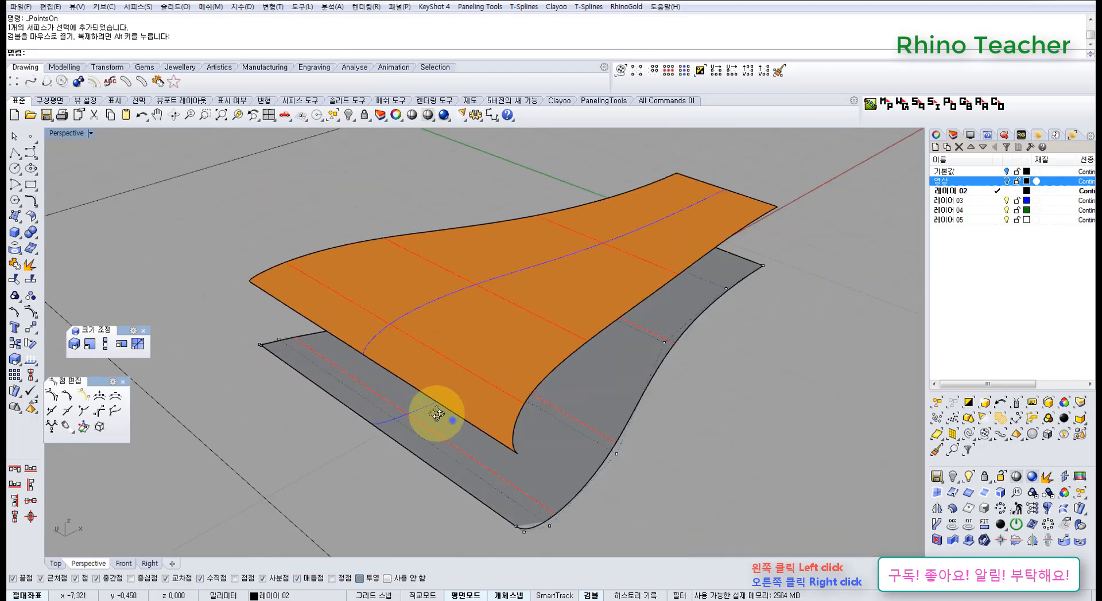
right_click_drag(452, 420, 401, 431)
scroll(382, 520, "up", 8)
scroll(383, 519, "down", 8)
key("Escape")
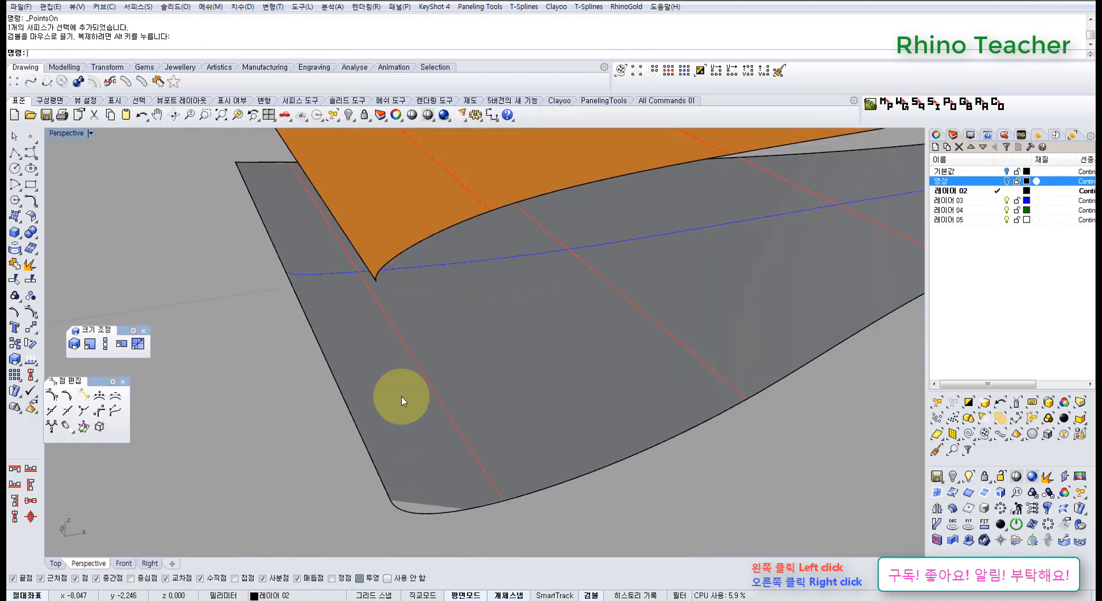
Flip the surface direction of the top ribbon layer
left_click(388, 244)
right_click_drag(390, 245, 413, 285)
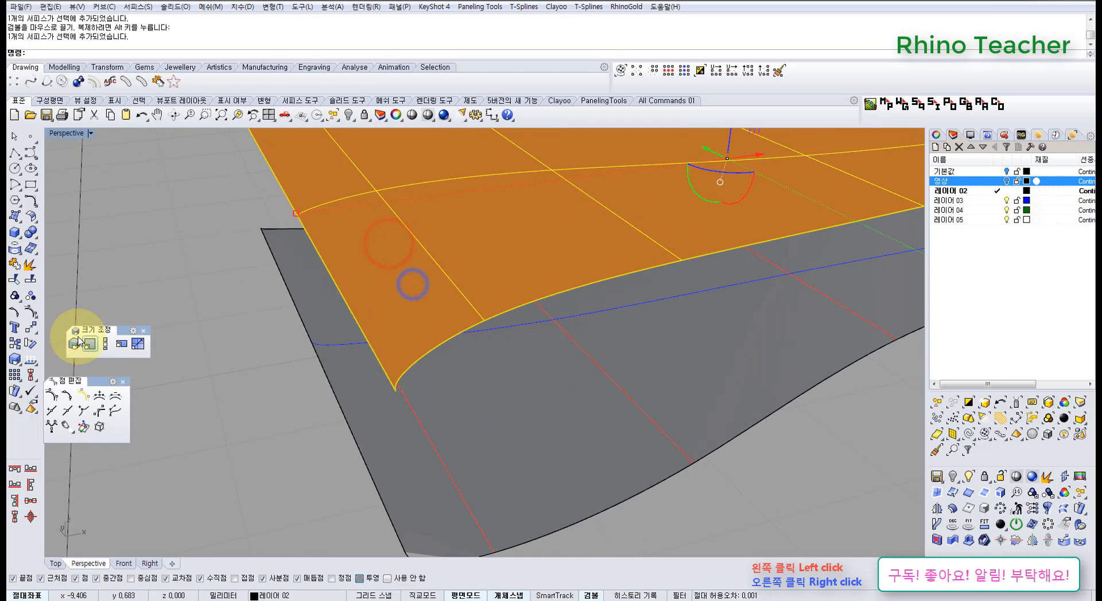
left_click(32, 360)
left_click(192, 401)
Try to offset the top ribbon layer by 0.6 mm into a solid
left_click(391, 275)
right_click_drag(375, 398, 401, 424)
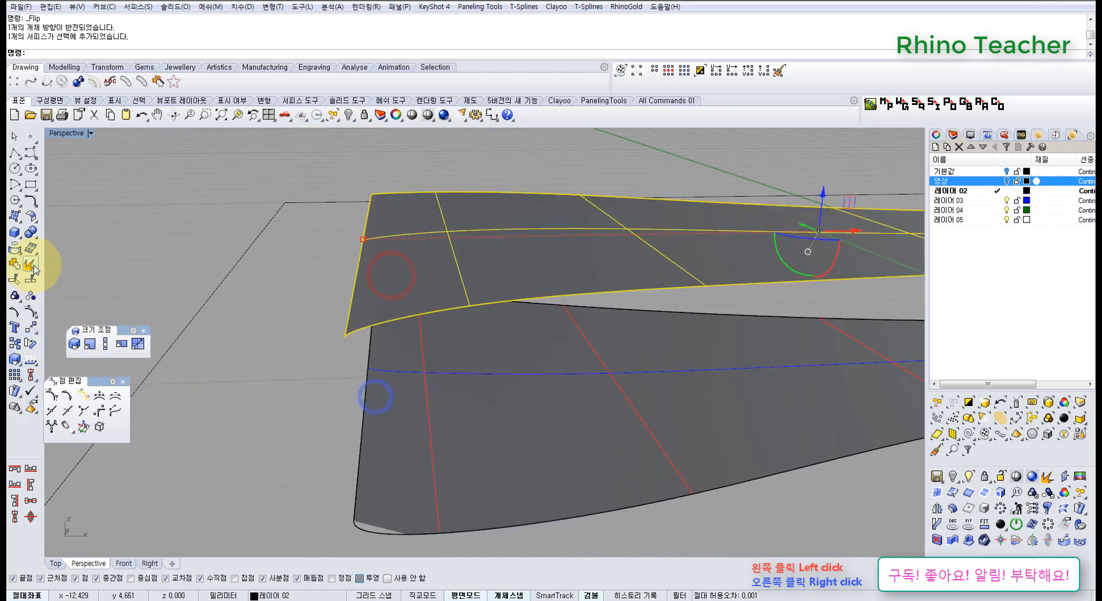
left_click(32, 218)
left_click(79, 237)
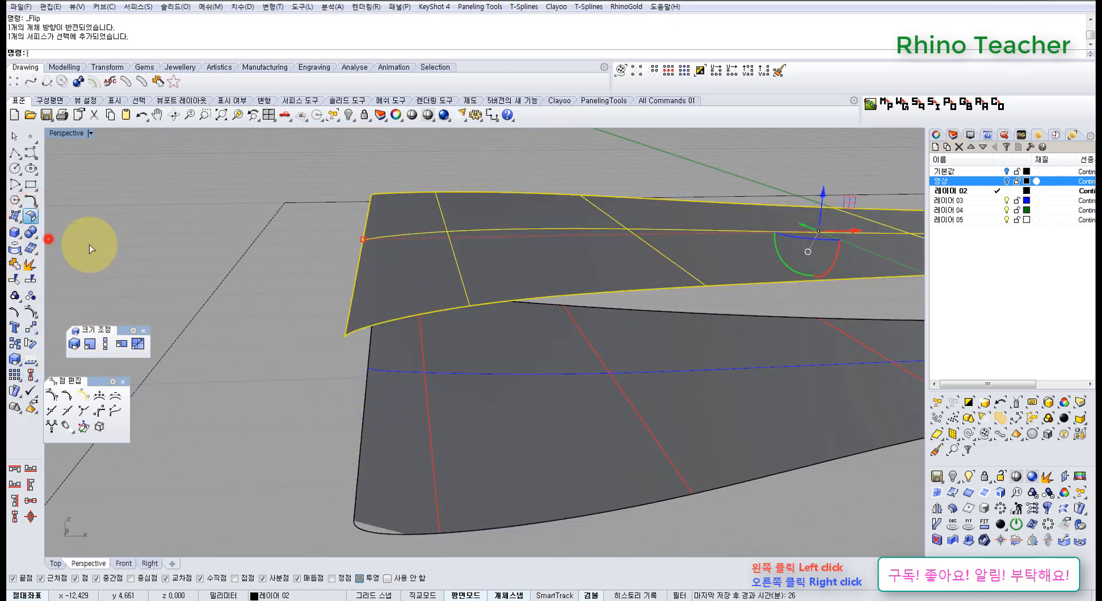
right_click(380, 293)
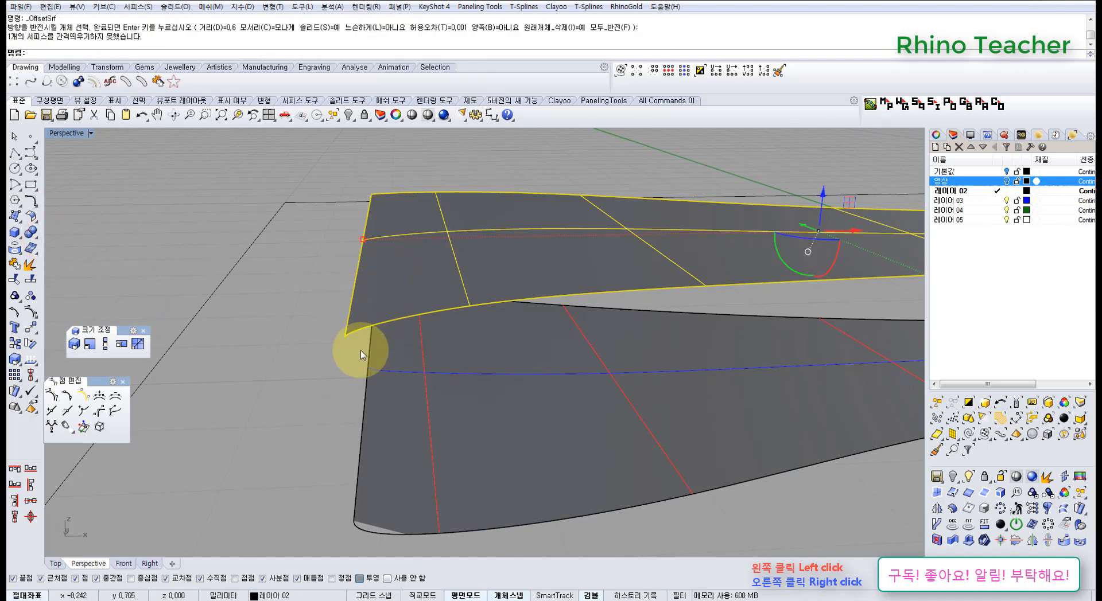
Turn on the top layer's control points and select the one at the near wide-end corner
key("F10")
scroll(350, 326, "up", 2)
left_click_drag(333, 320, 366, 345)
scroll(374, 329, "down", 4)
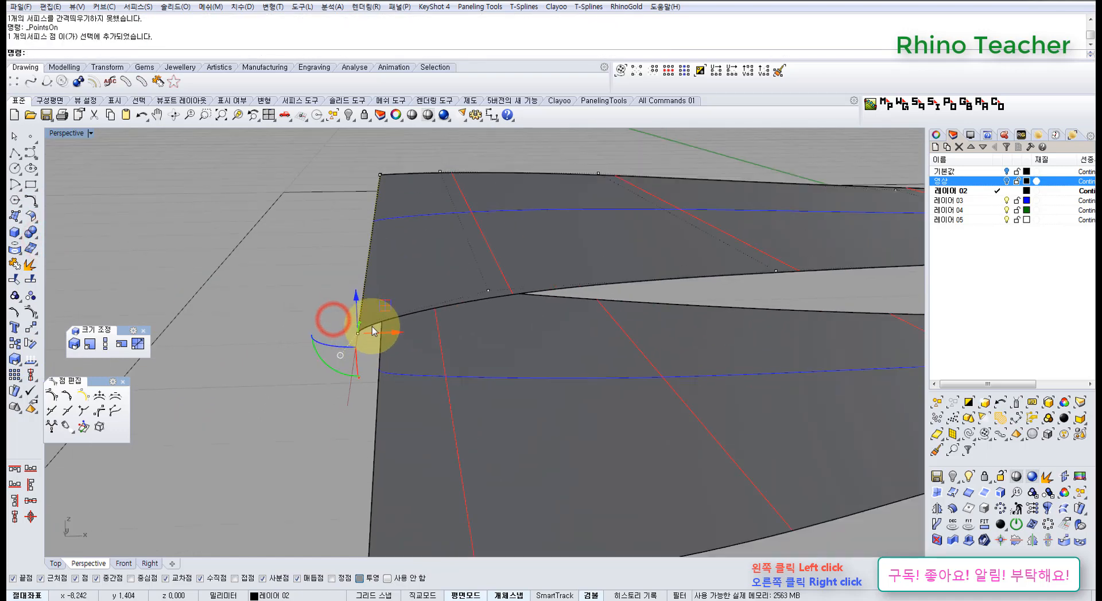
key("ctrl+F1")
scroll(344, 240, "up", 10)
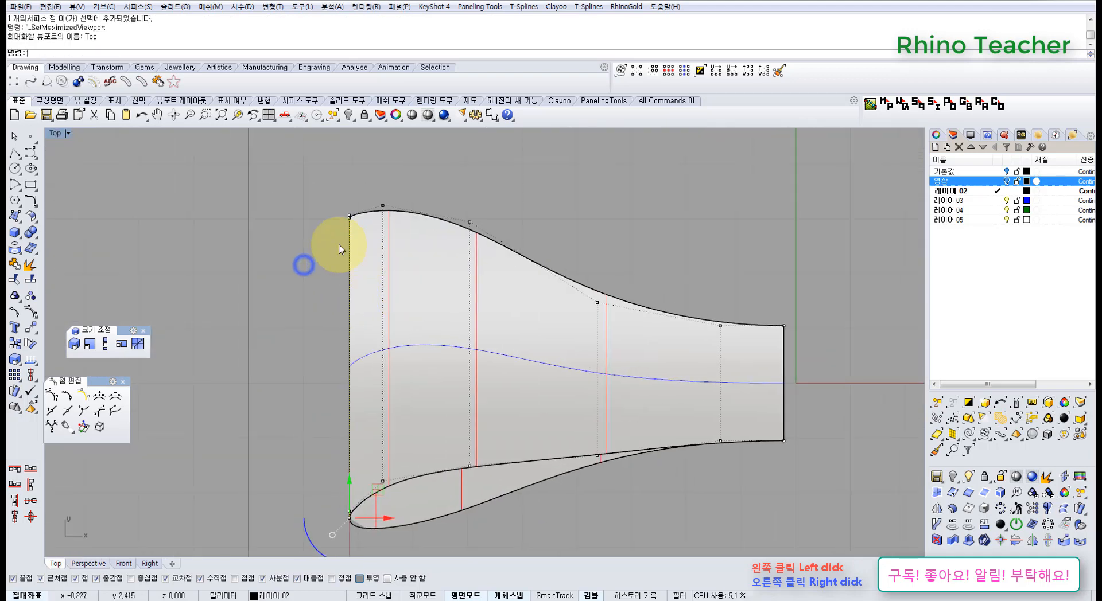
Move the top layer's wide-end corner control points outward along X by about 0.036 mm in the Top view
scroll(474, 258, "down", 12)
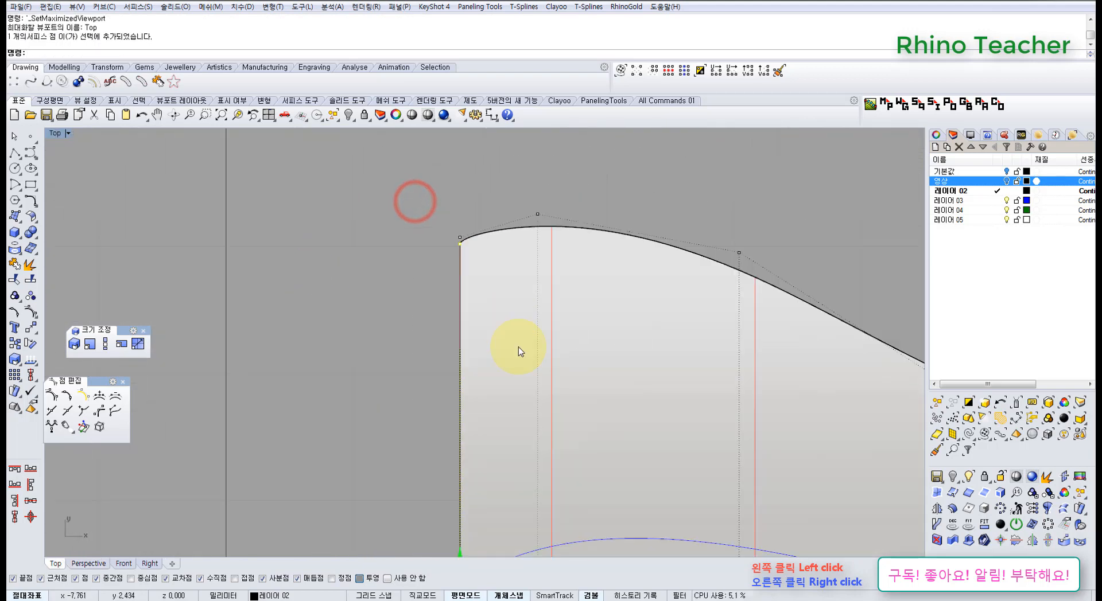
right_click_drag(540, 451, 451, 247)
scroll(434, 364, "up", 6)
left_click_drag(408, 303, 403, 302)
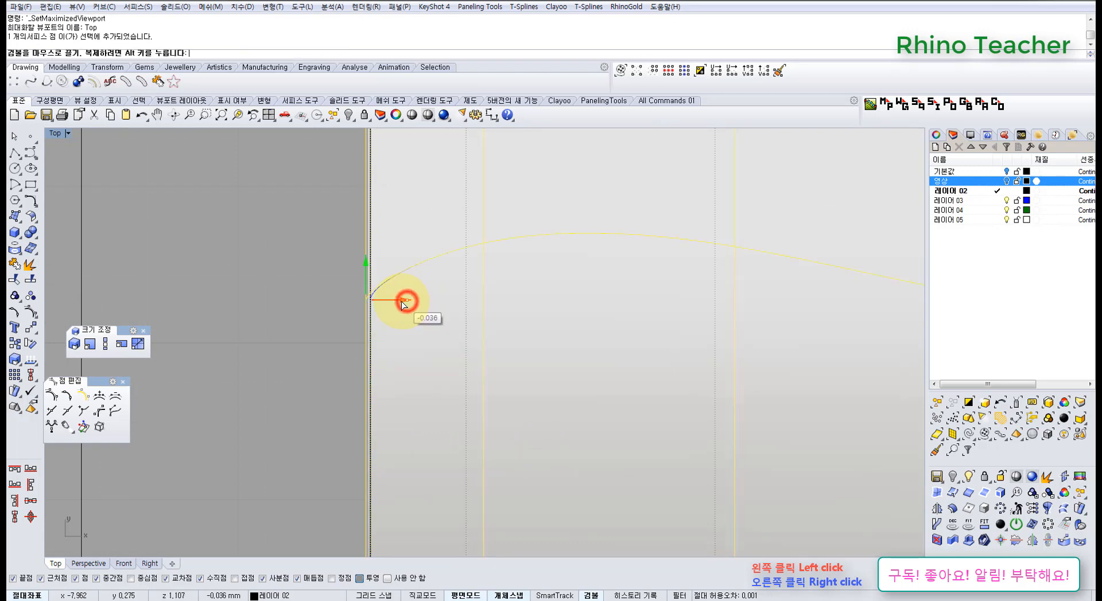
scroll(422, 329, "down", 6)
key("ctrl+F4")
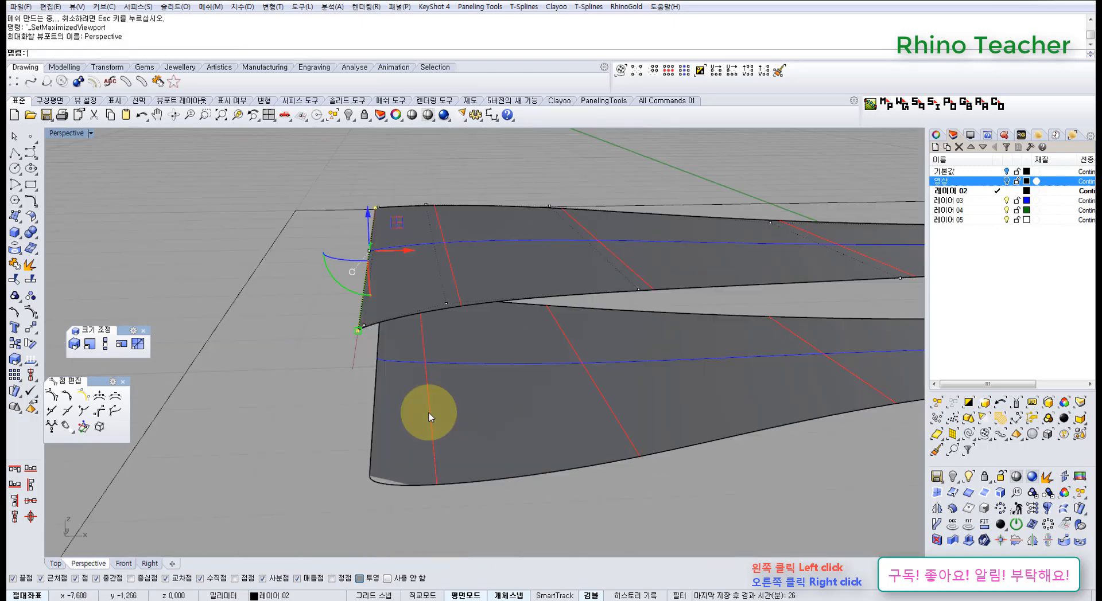
Turn off the control points and offset the top ribbon layer by 0.6 mm into a solid
right_click_drag(346, 356, 406, 300)
left_click(409, 297)
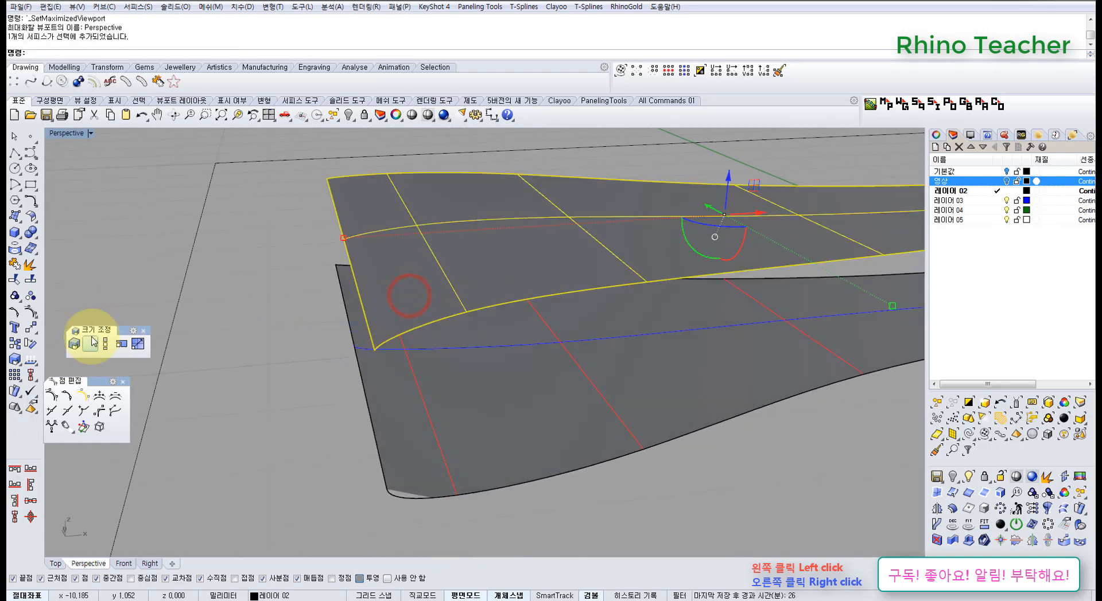
left_click(33, 218)
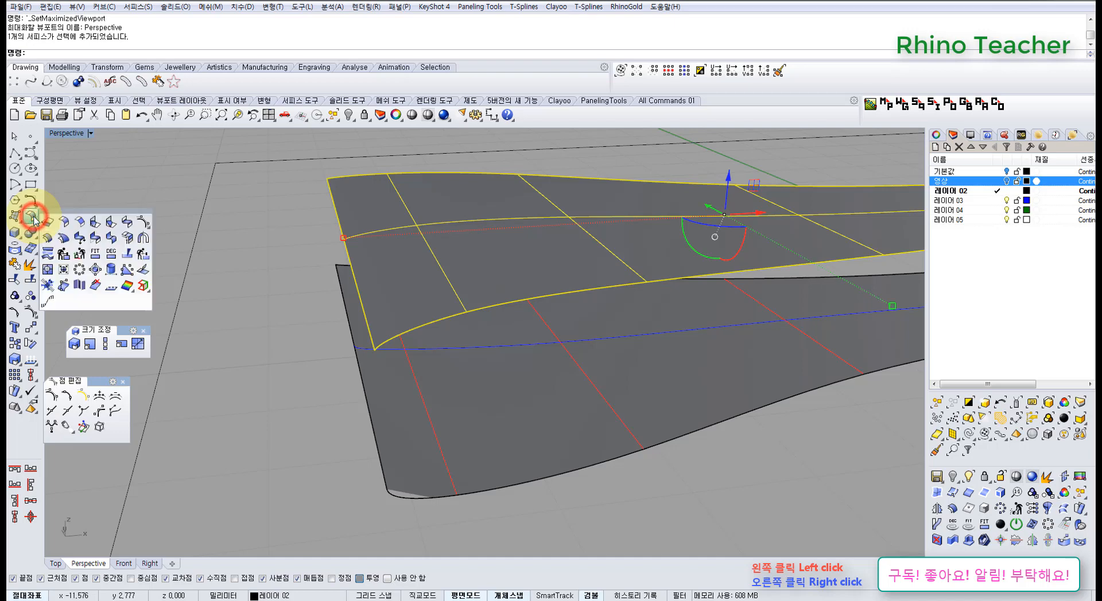
left_click(47, 253)
right_click(450, 257)
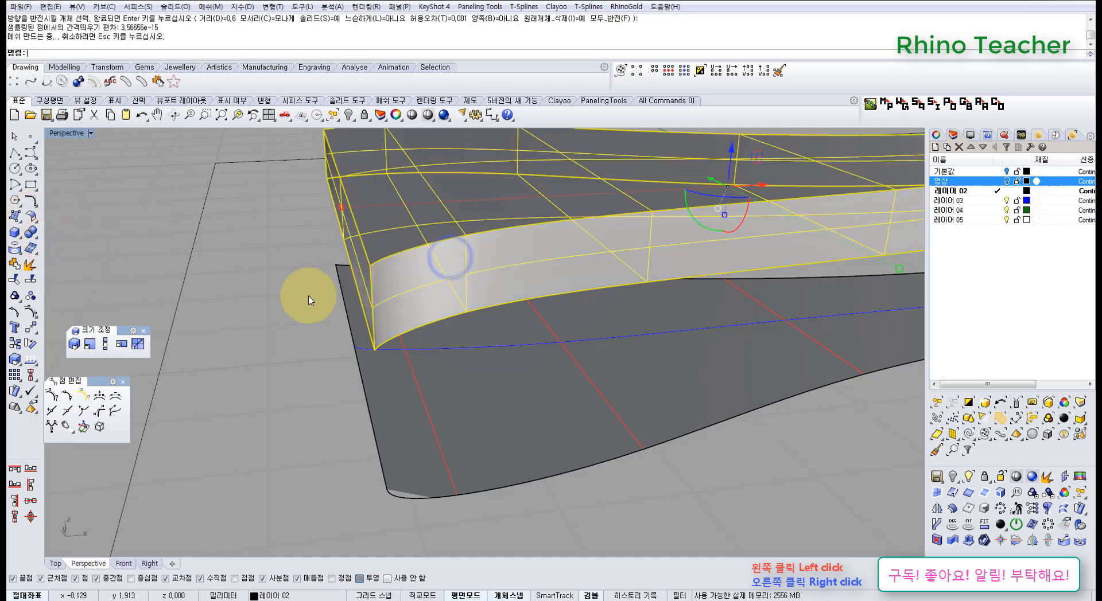
left_click(258, 297)
Offset the bottom ribbon layer upward by 0.6 mm into a solid
scroll(440, 281, "down", 3)
right_click_drag(441, 281, 441, 279)
left_click(459, 384)
right_click(459, 383)
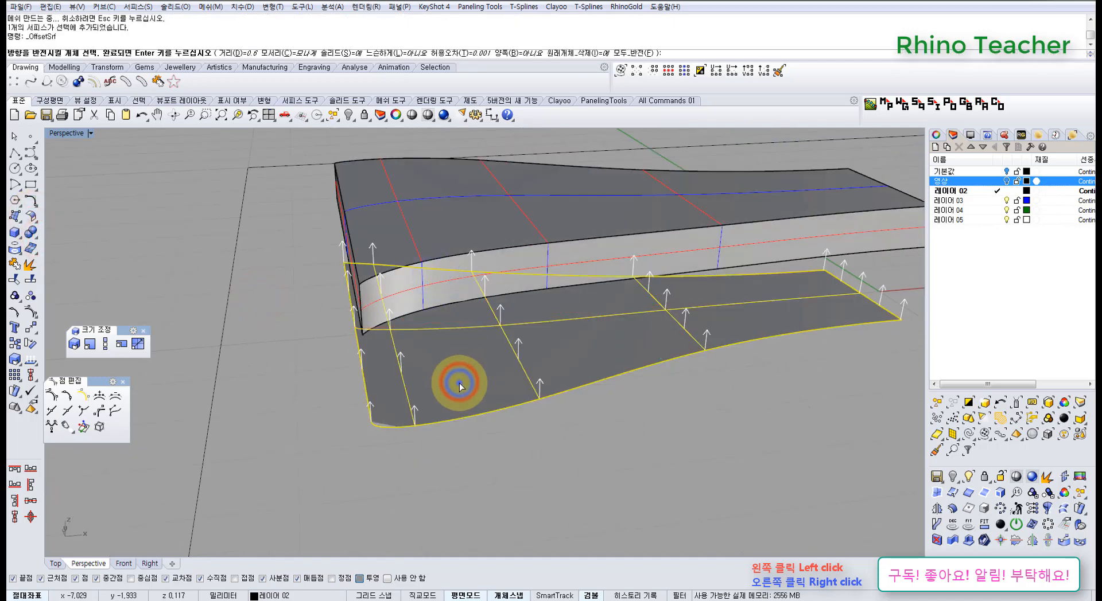
left_click(540, 469)
Move the top solid straight down in the Front view until it rests on the bottom solid
left_click(445, 278)
right_click_drag(486, 373, 466, 339)
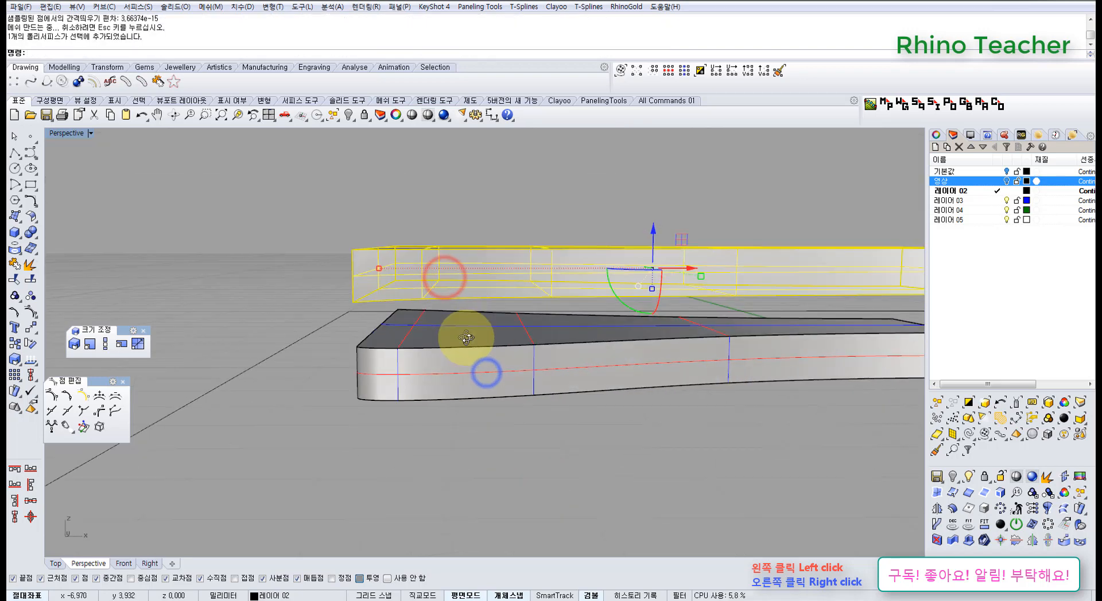
key("ctrl+F2")
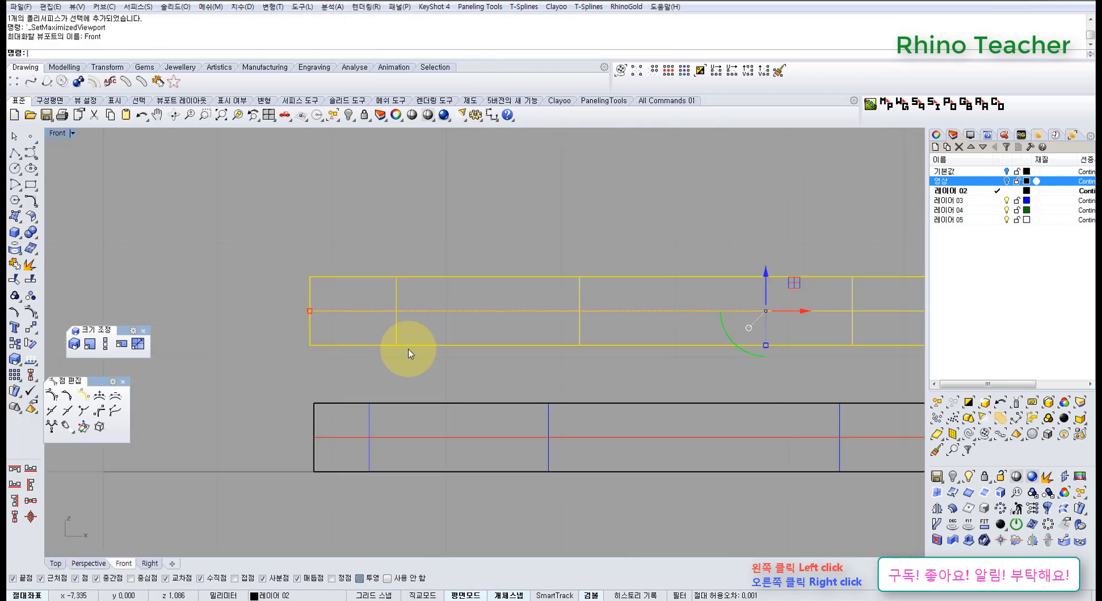
left_click_drag(408, 349, 414, 408)
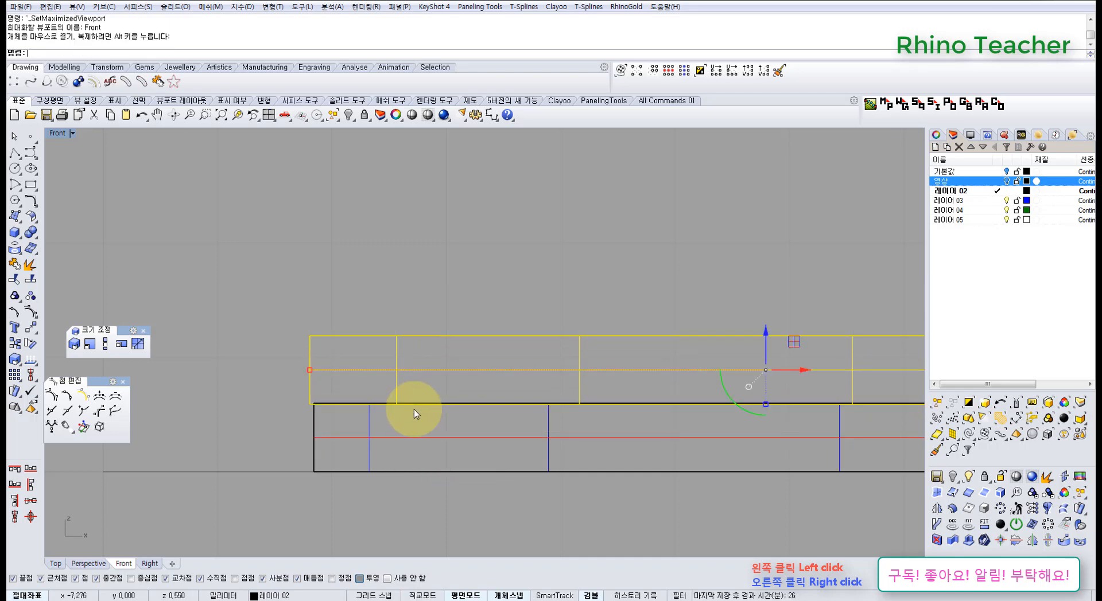
key("ctrl+F3")
right_click_drag(431, 314, 396, 341)
Check how the two solids line up at the wide-end corner and explode the top solid into separate surfaces
key("ctrl+F1")
scroll(367, 398, "up", 6)
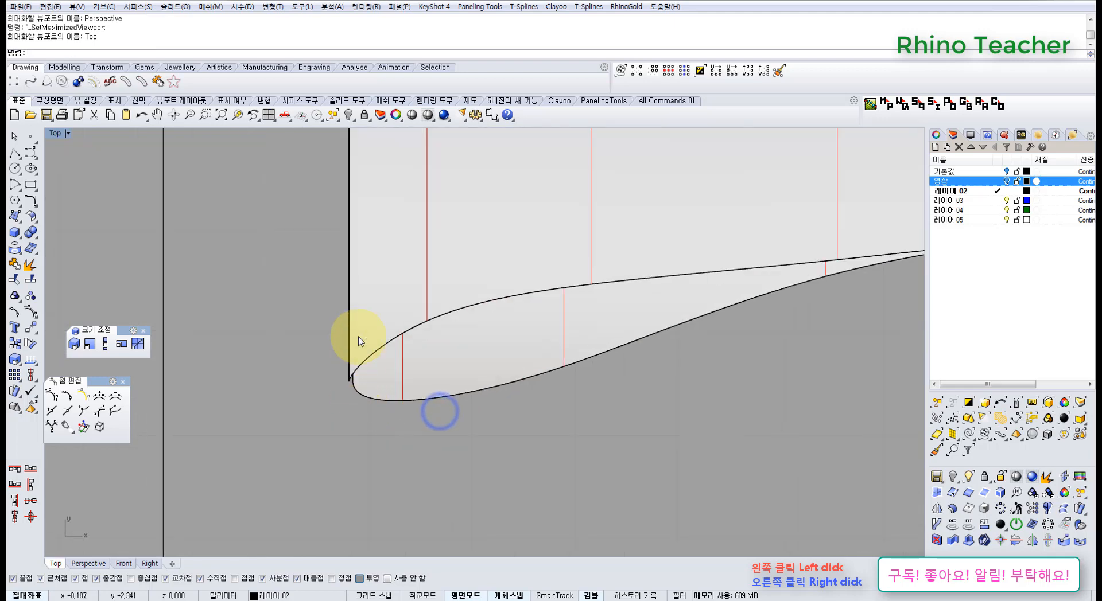
scroll(367, 368, "up", 2)
right_click_drag(409, 295, 385, 383)
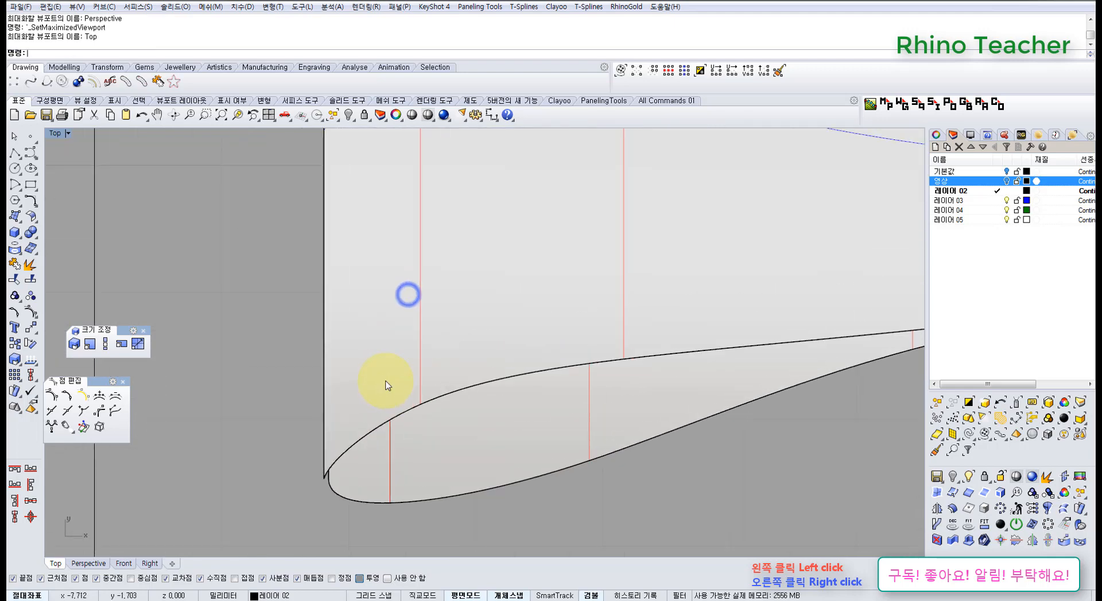
left_click(395, 365)
scroll(402, 362, "down", 2)
right_click_drag(428, 351, 374, 436)
key("ctrl+F3")
right_click_drag(368, 397, 401, 288)
scroll(344, 433, "up", 6)
right_click_drag(298, 393, 298, 330)
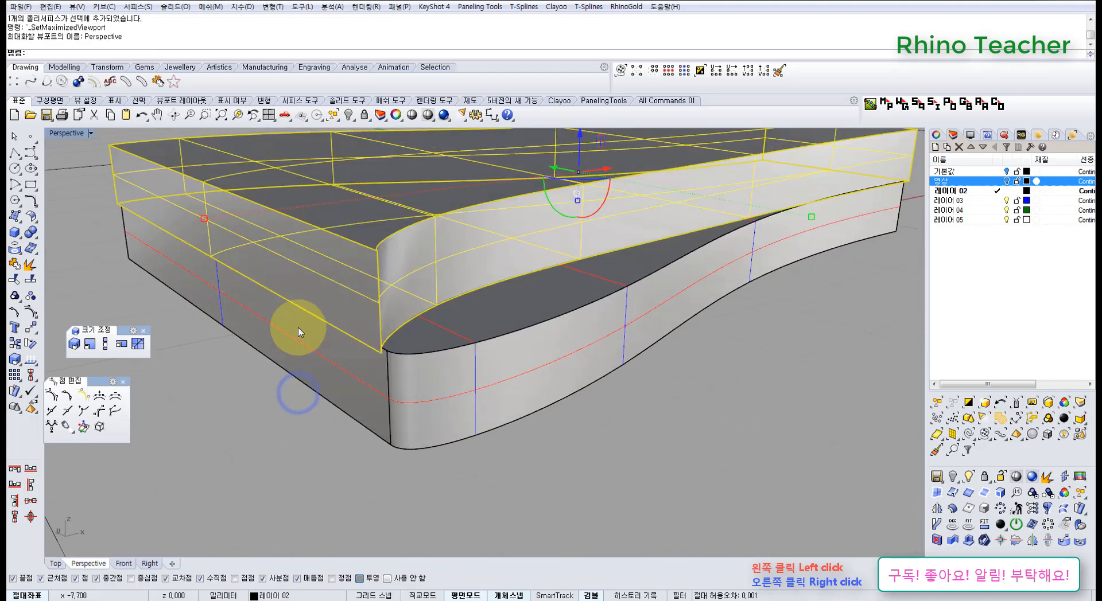
left_click(30, 265)
right_click_drag(263, 371, 247, 381)
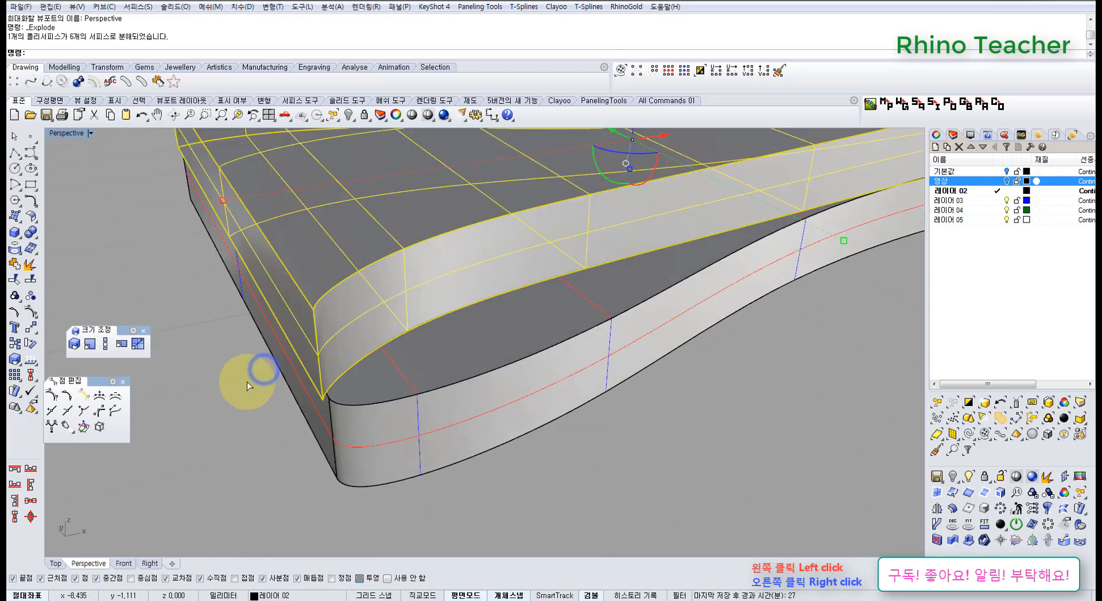
Turn on the exploded surfaces' control points and select those at the far wide-end corner in the Top view
key("F10")
mouse_move(341, 354)
right_mouse_down()
mouse_move(315, 388)
mouse_move(294, 390)
mouse_move(304, 351)
mouse_move(318, 355)
right_mouse_up()
key("ctrl+F1")
scroll(300, 344, "down", 6)
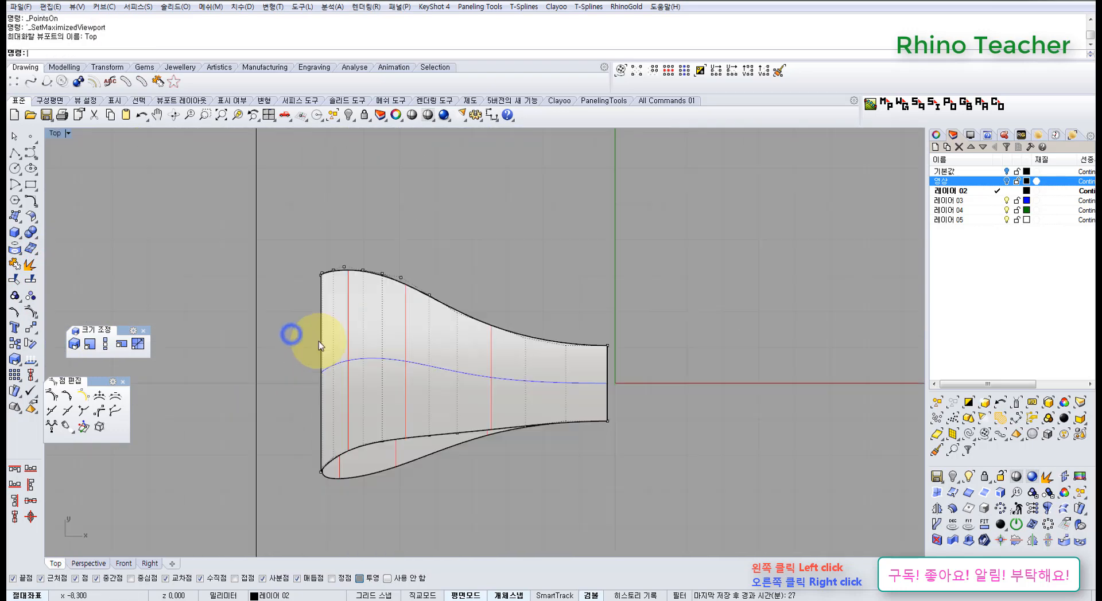
scroll(312, 253, "up", 14)
left_click_drag(322, 287, 360, 358)
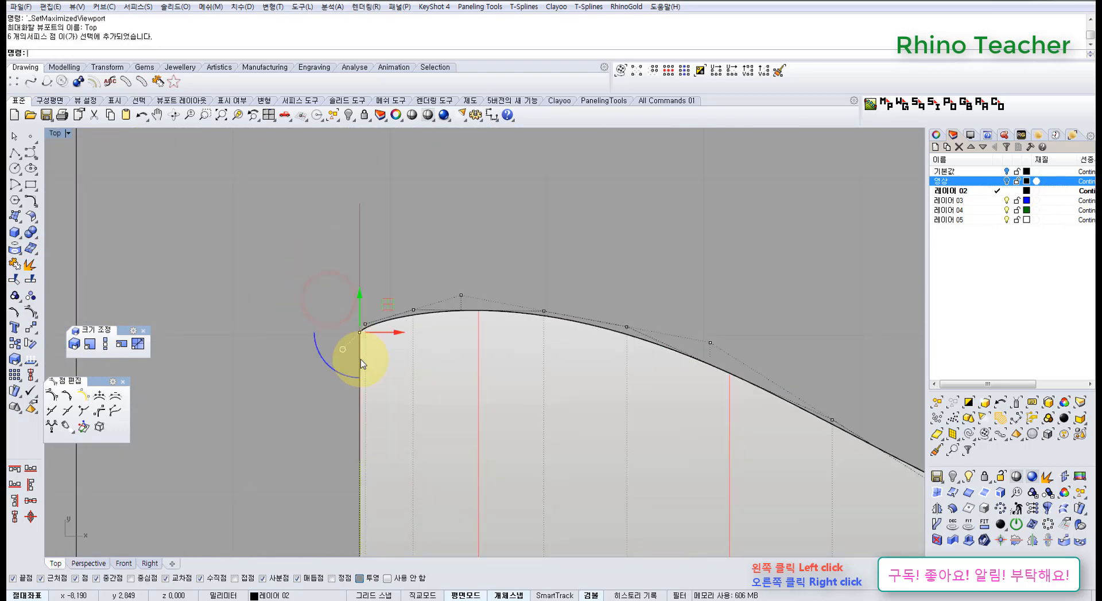
Add the control points at the near wide-end corner to the selection
scroll(367, 398, "down", 8)
right_click_drag(377, 468, 364, 251)
scroll(356, 423, "up", 6)
right_click_drag(360, 501, 391, 255)
scroll(379, 388, "up", 8)
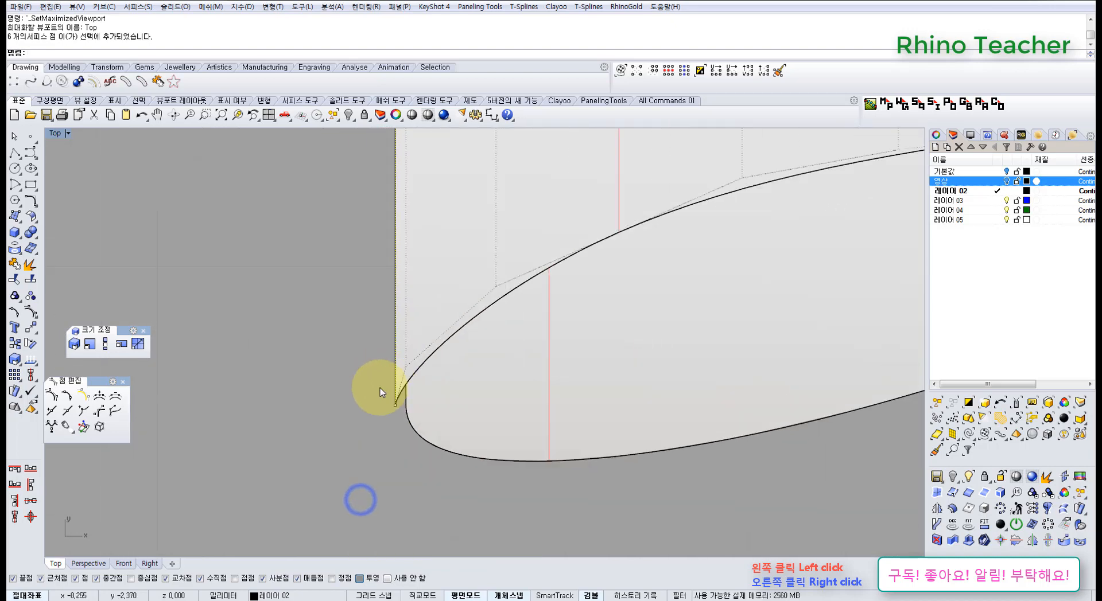
left_click_drag(387, 409, 425, 432)
Move the selected wide-end control points about 0.037 mm inward along X to line up with the bottom solid's edge
scroll(424, 432, "down", 4)
right_click_drag(416, 424, 359, 377)
scroll(355, 371, "up", 12)
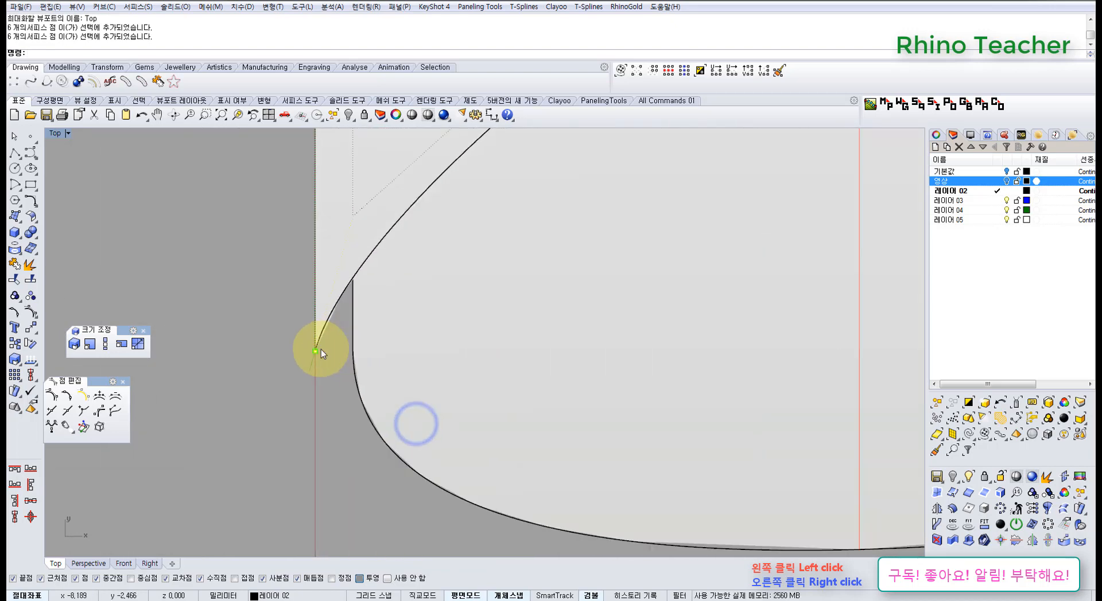
scroll(253, 413, "up", 1)
left_click(254, 412)
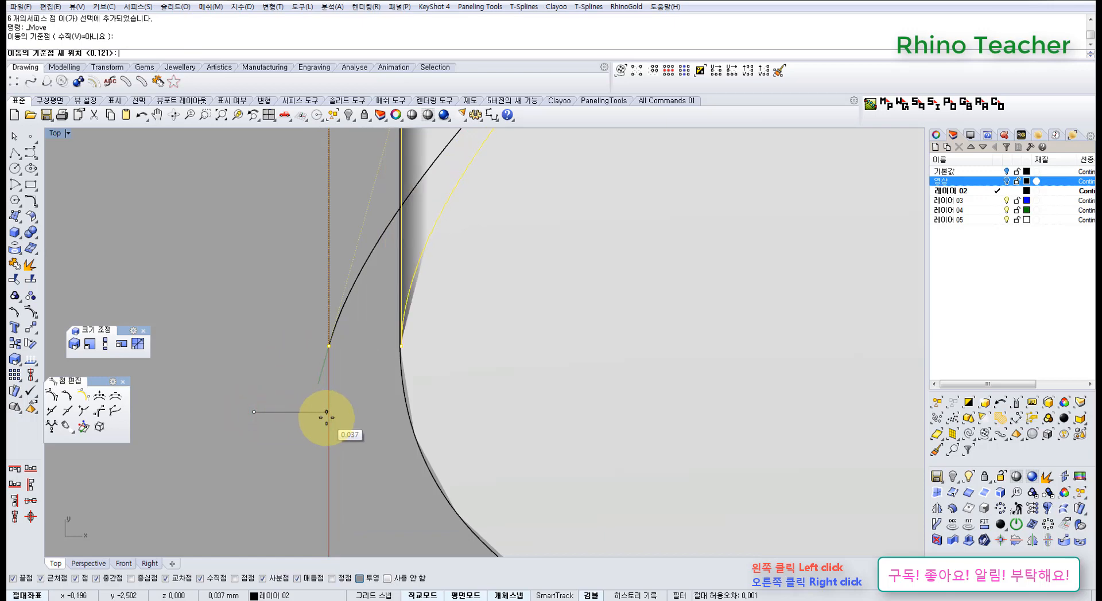
scroll(367, 390, "down", 10)
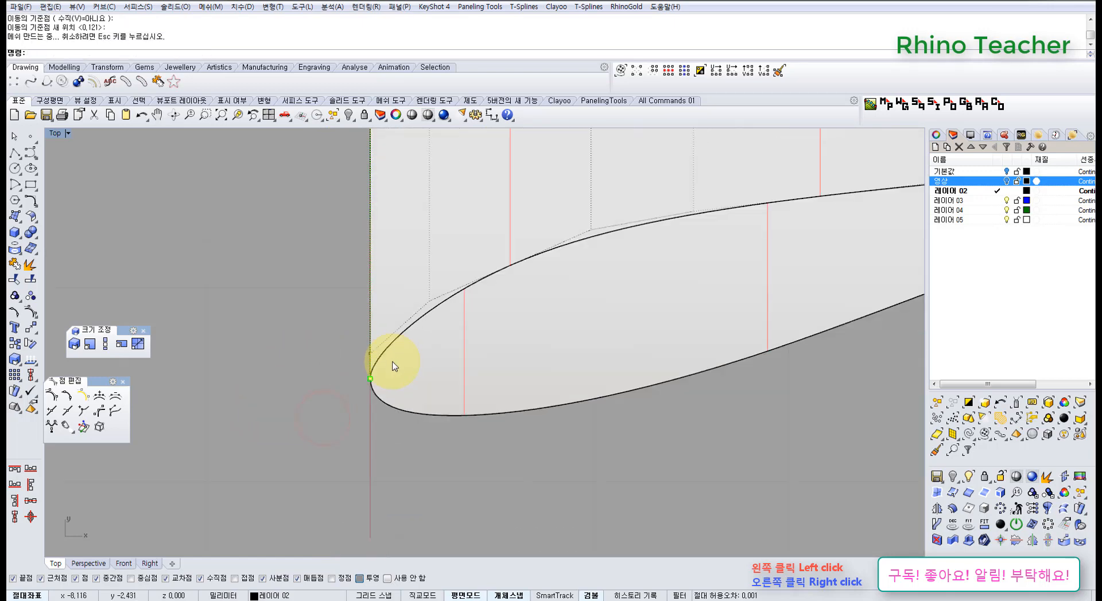
Join the exploded surfaces of the top layer back into one closed polysurface
scroll(451, 347, "down", 2)
right_click_drag(448, 356, 401, 321)
key("ctrl+F4")
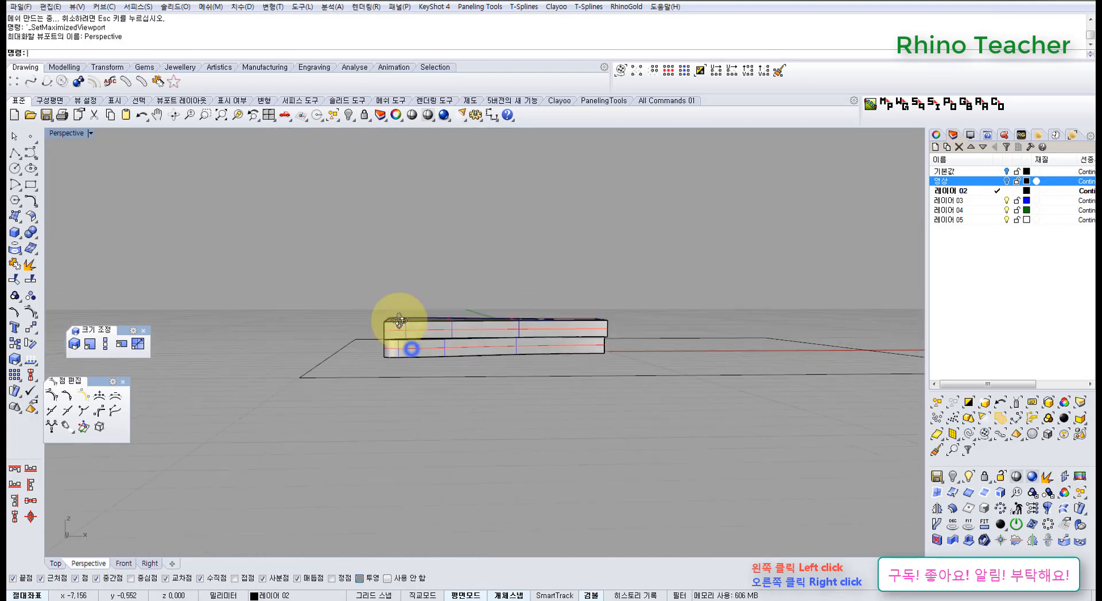
left_click_drag(303, 286, 637, 353)
right_click_drag(567, 314, 483, 386)
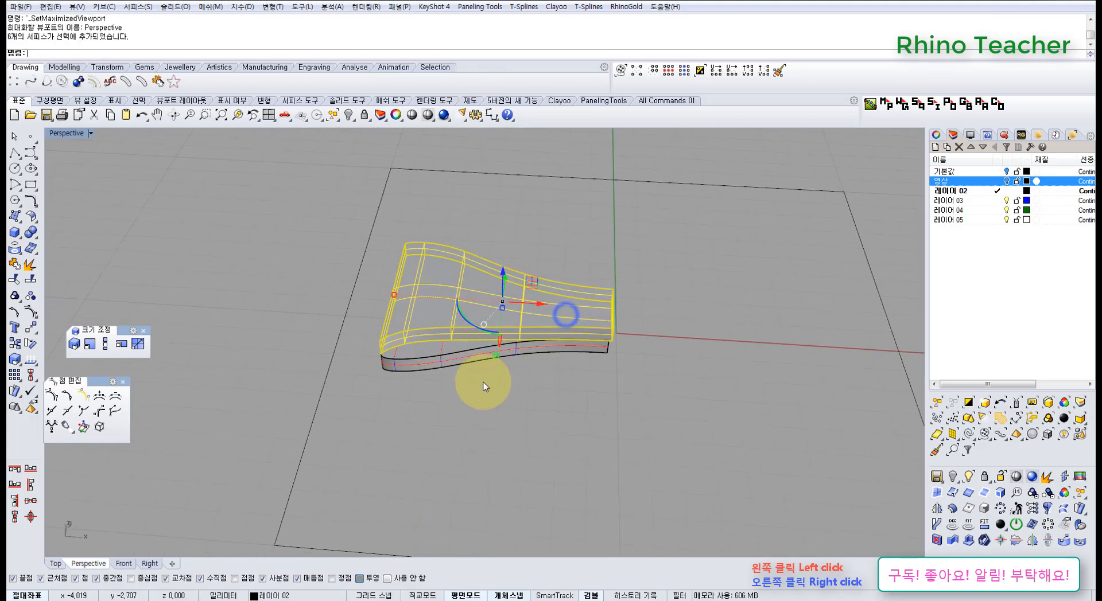
Check the top solid's object type in its properties and examine the stacked solids in the Perspective and Top views
left_click(453, 313)
left_click(937, 134)
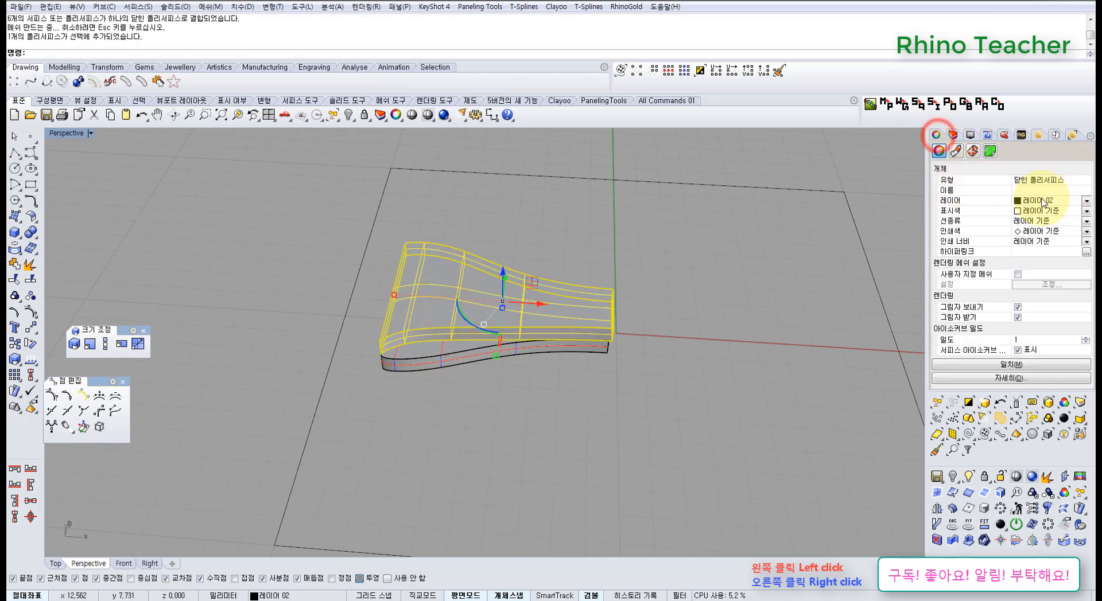
left_click(685, 346)
right_click_drag(555, 334, 559, 292)
scroll(517, 308, "up", 8)
right_click_drag(497, 325, 442, 356)
key("ctrl+F1")
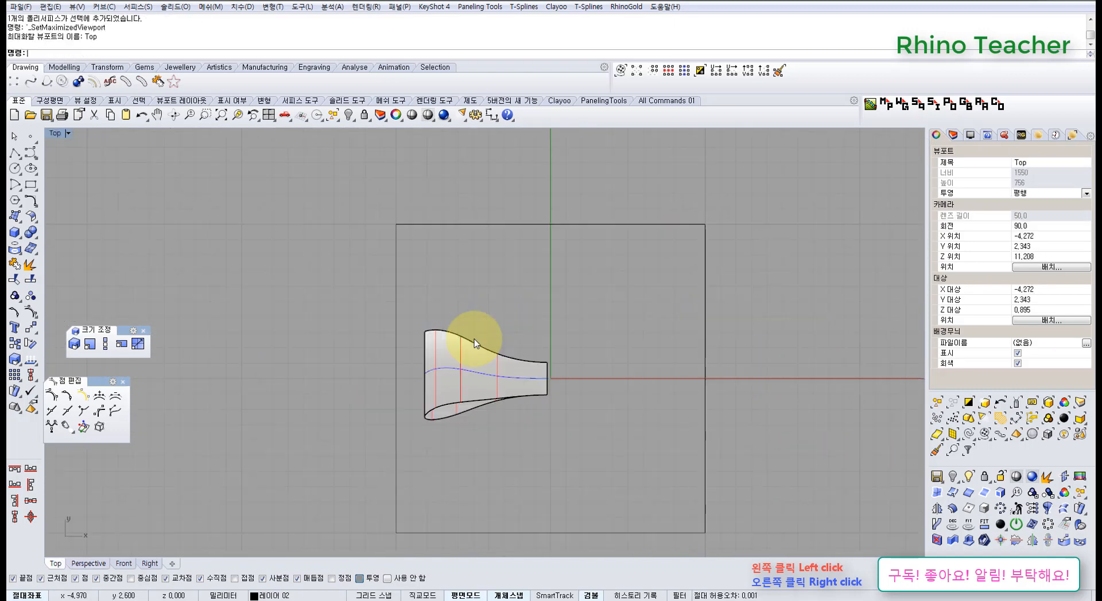
scroll(459, 390, "up", 6)
right_click_drag(541, 386, 468, 337)
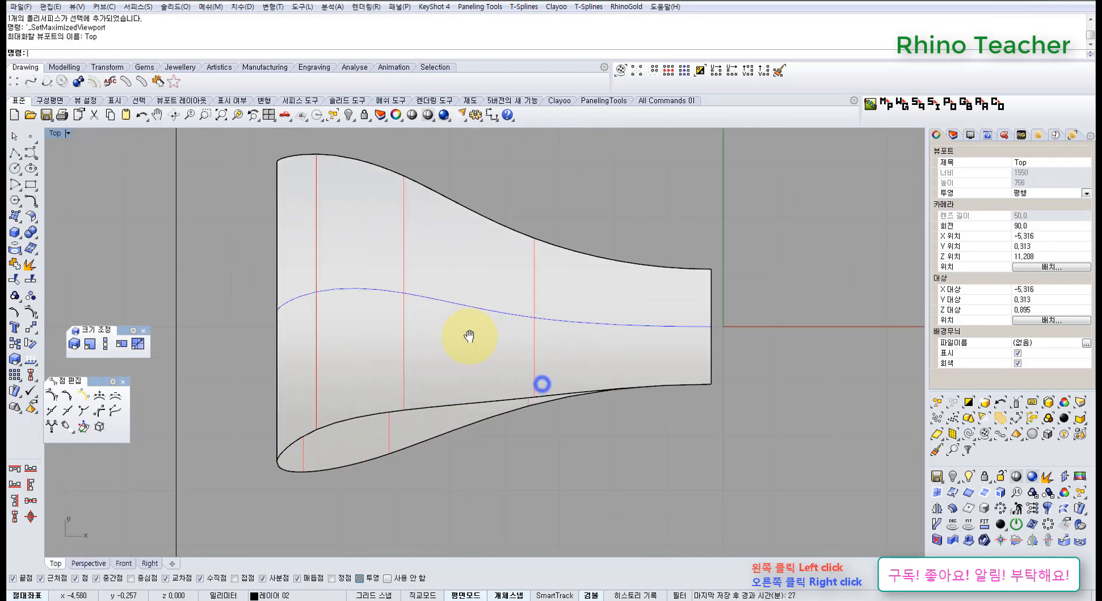
Undo the join, the solid offsets and the control-point edits, back to the ribbon layers' earlier symmetrical outline
key("ctrl+z")
key("ctrl+z")
key("ctrl+z")
key("ctrl+z")
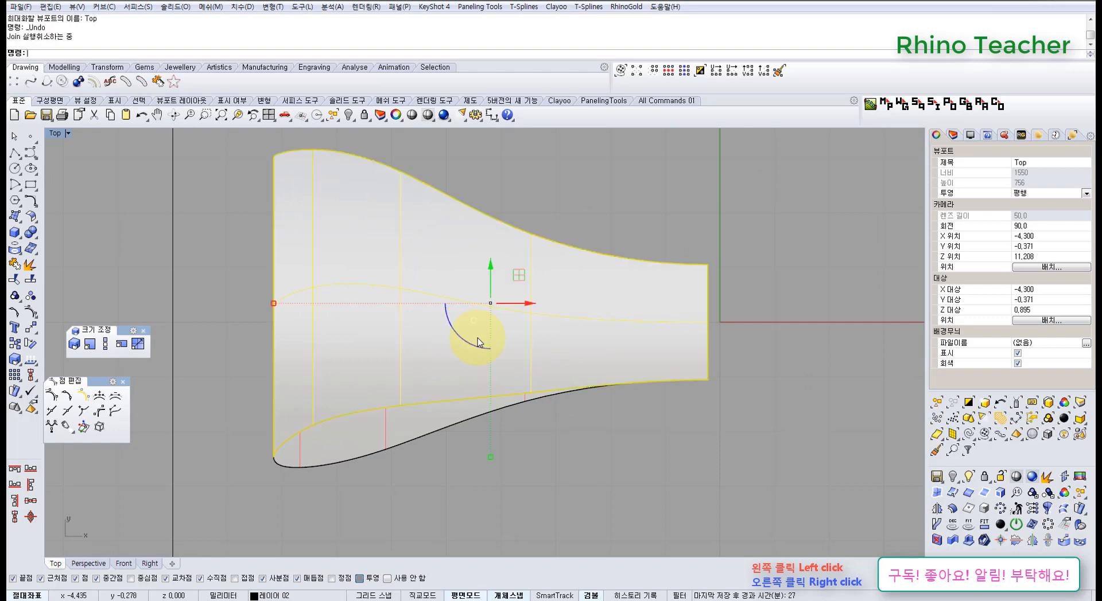
key("ctrl+z")
key("ctrl+z")
key("ctrl+z")
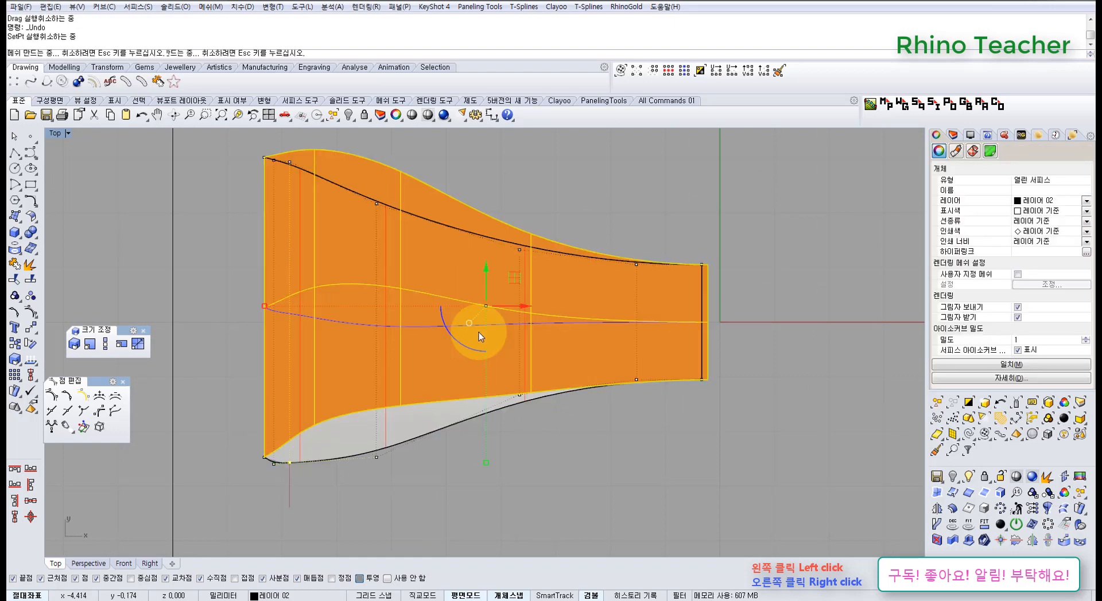
key("ctrl+z")
key("ctrl+z")
key("ctrl+z")
key("ctrl+z")
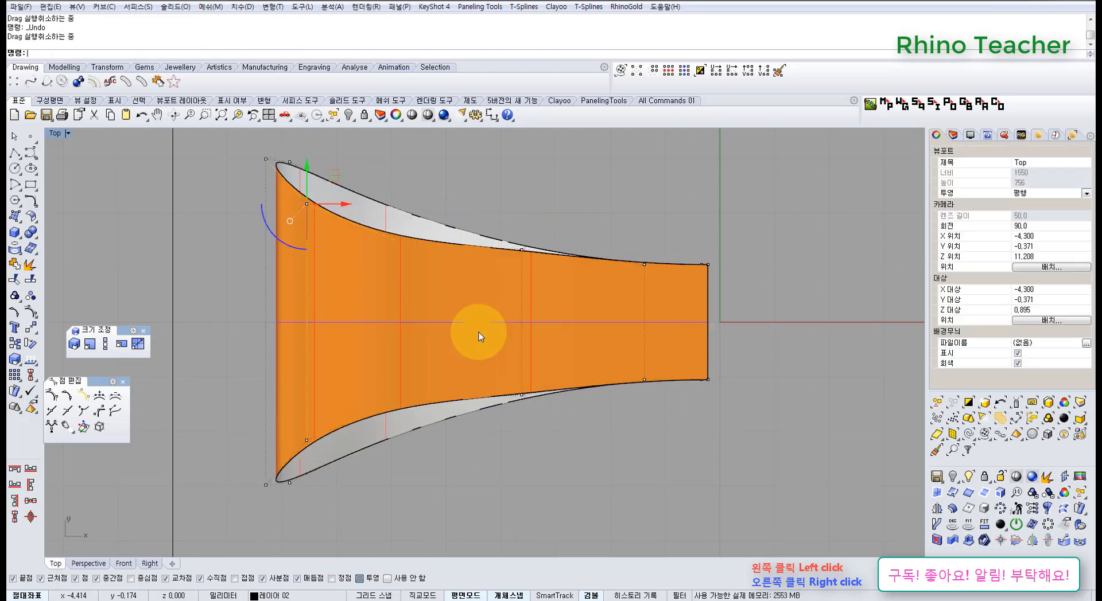
key("ctrl+z")
key("ctrl+z")
key("ctrl+z")
key("ctrl+z")
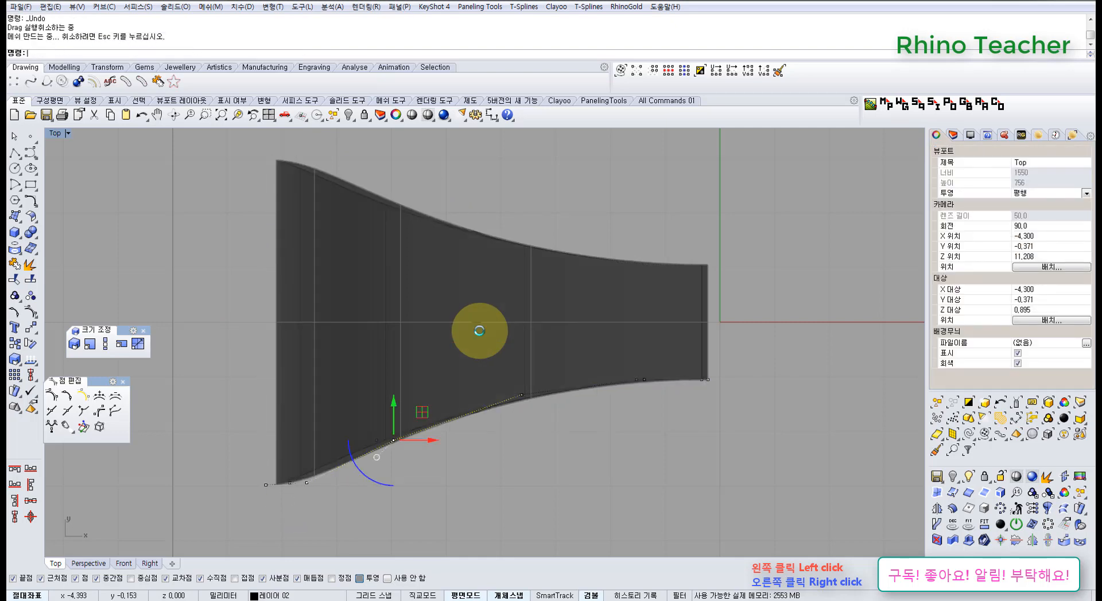
Undo the ribbon's control-point moves and the lock, back to the narrow straight strip in the Top view
key("ctrl+z")
key("ctrl+z")
key("ctrl+z")
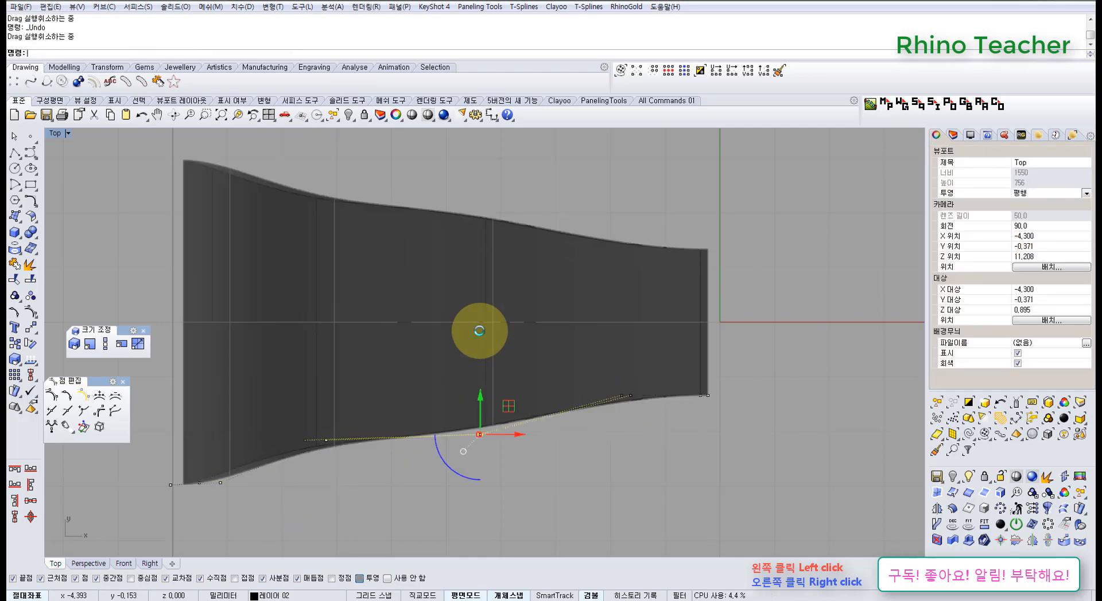
key("ctrl+z")
key("ctrl+z")
key("ctrl+z")
key("ctrl+z")
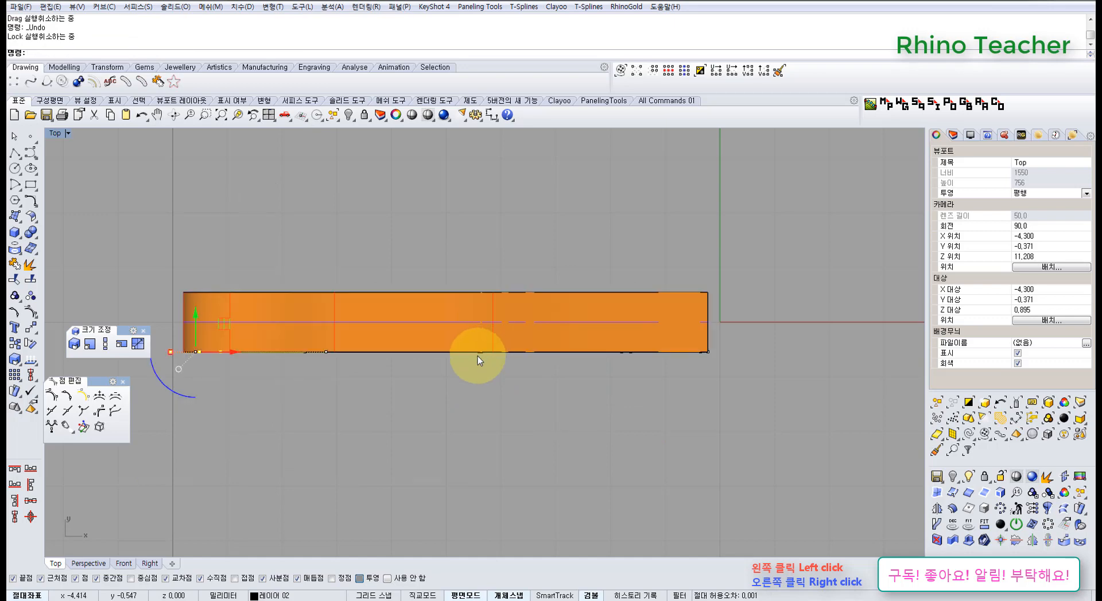
Undo the ribbon surfaces, back to the bare ribbon loop curves in the Perspective view
key("ctrl+F4")
right_click_drag(476, 382, 526, 368)
right_click_drag(526, 369, 624, 364, "shift")
right_click_drag(625, 363, 534, 266)
key("ctrl+z")
key("ctrl+z")
key("ctrl+y")
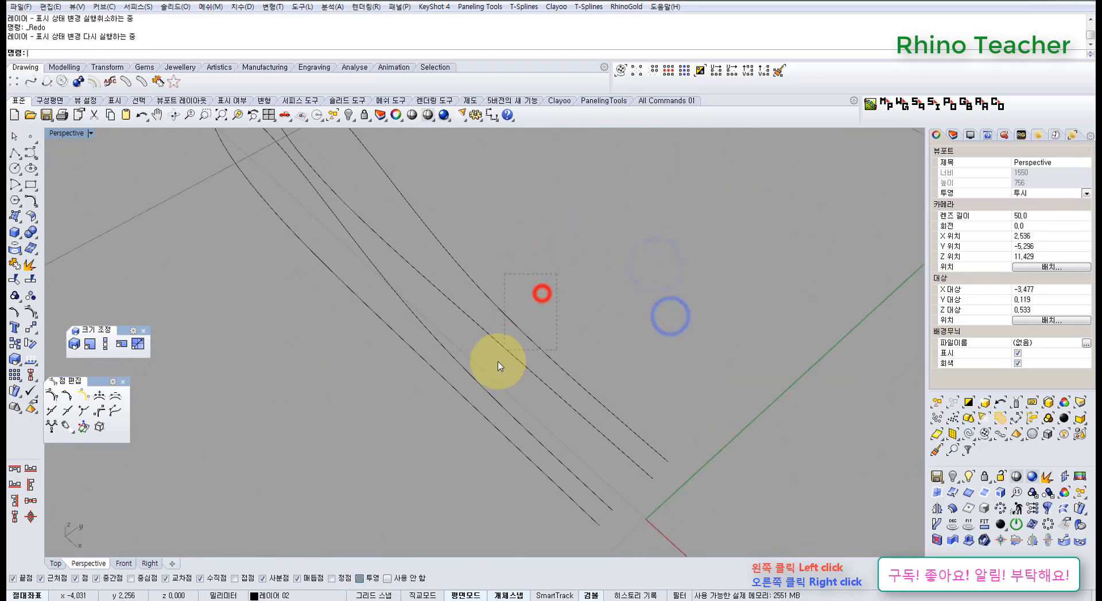
Delete one of the two ribbon loop curves and examine the remaining one
left_click_drag(498, 362, 496, 366)
right_click_drag(546, 393, 520, 333)
key("Delete")
right_click_drag(421, 288, 599, 405)
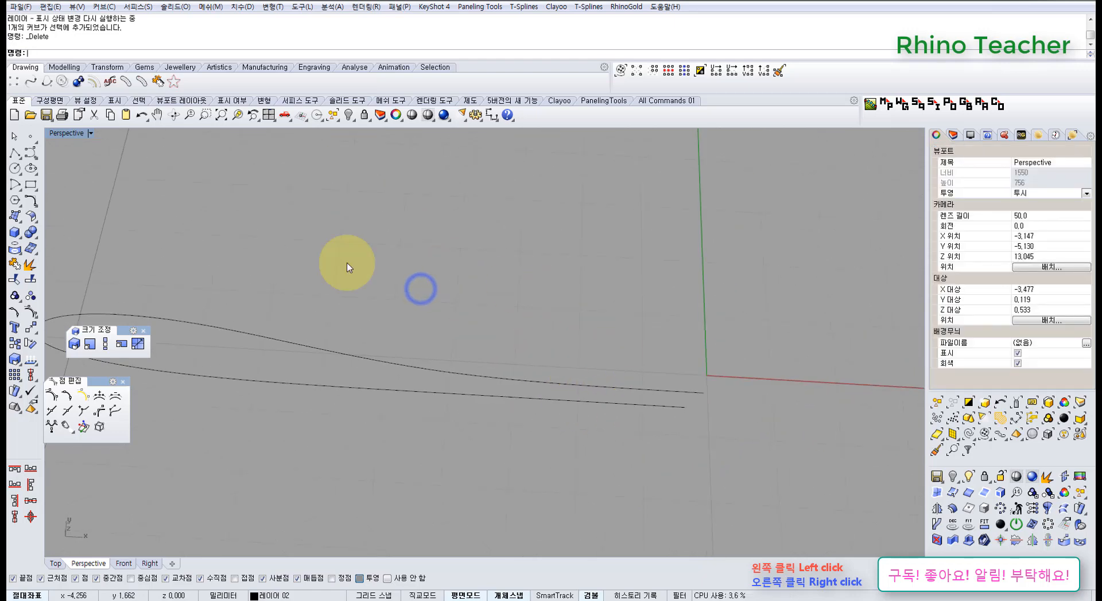
right_click_drag(336, 371, 482, 336)
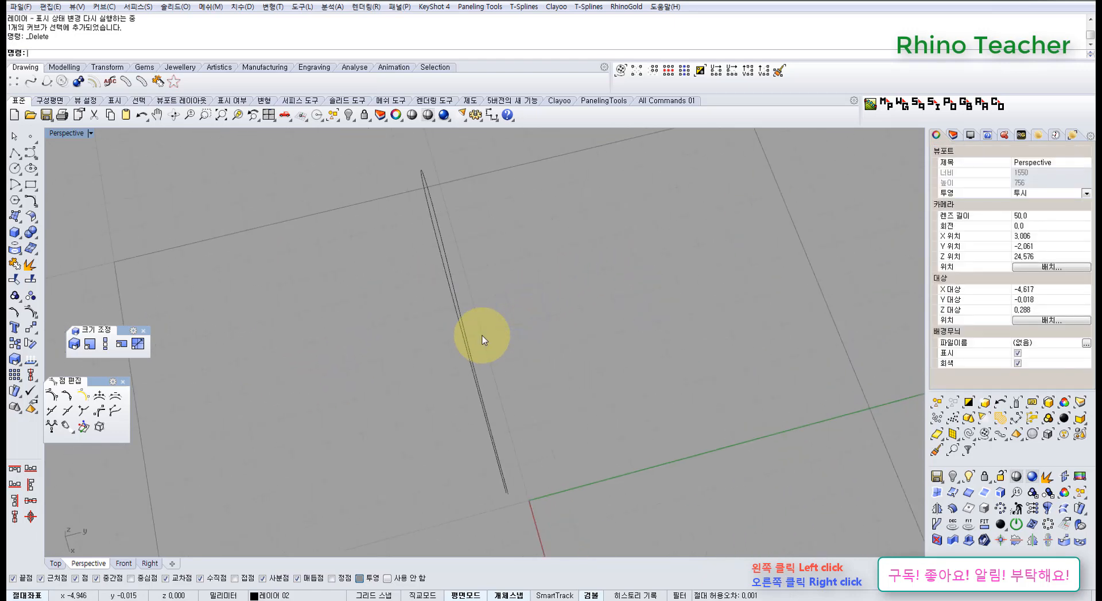
Undo the curve deletion, the point alignment and the last point drag, back to the single non-planar loop curve, and hide its control points
key("ctrl+z")
key("ctrl+z")
key("ctrl+z")
key("ctrl+z")
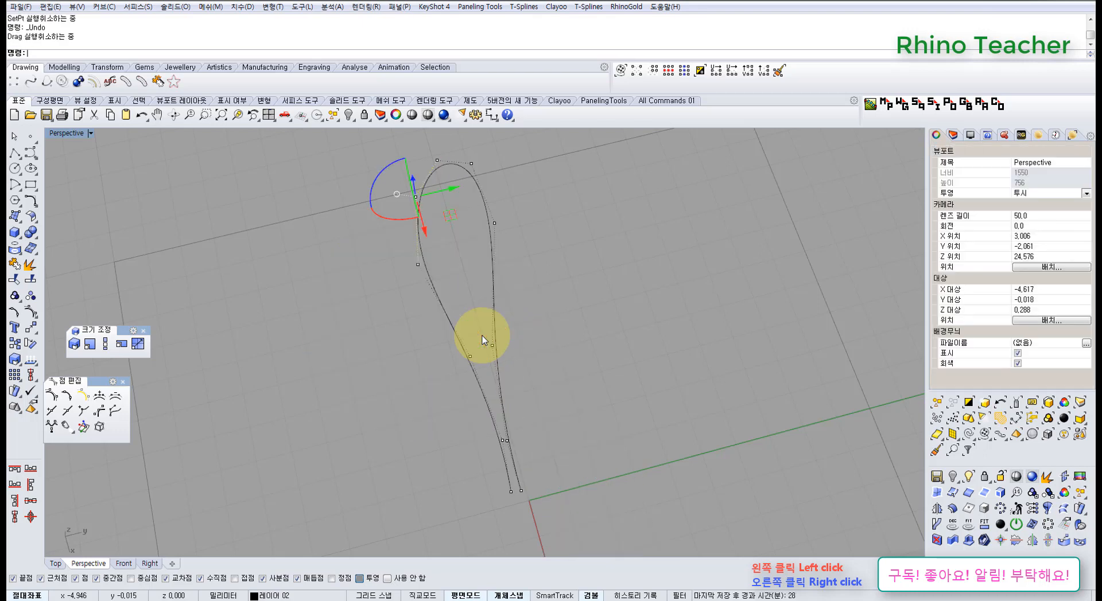
right_click_drag(482, 336, 494, 270)
key("Escape")
key("Escape")
Lock the non-planar loop curve in the Right view as a reference
right_click_drag(448, 296, 493, 351)
right_click_drag(618, 411, 579, 385)
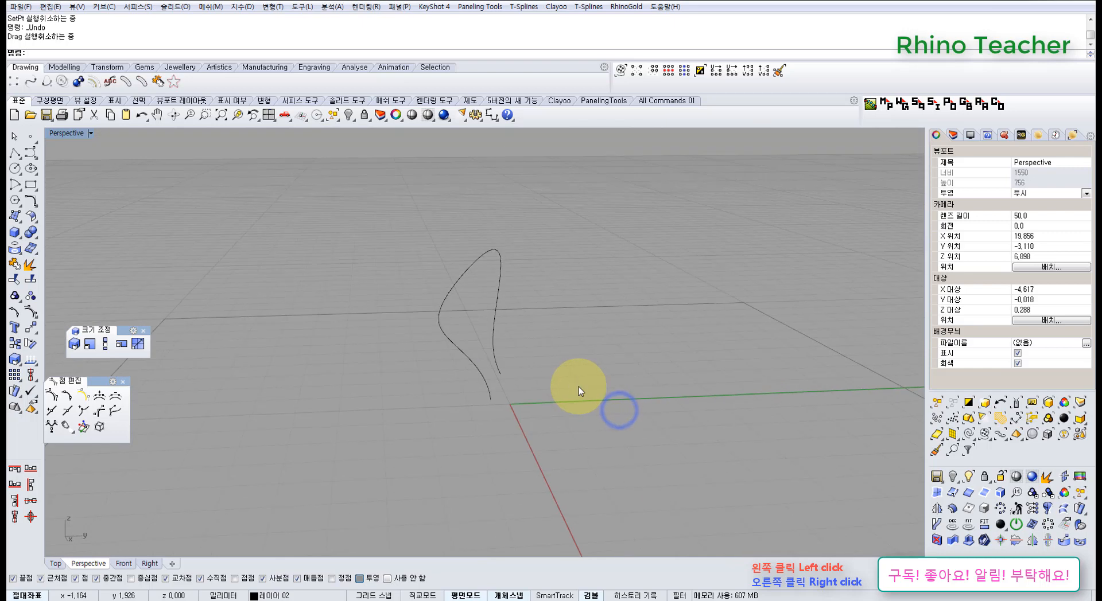
key("ctrl+F2")
key("ctrl+F3")
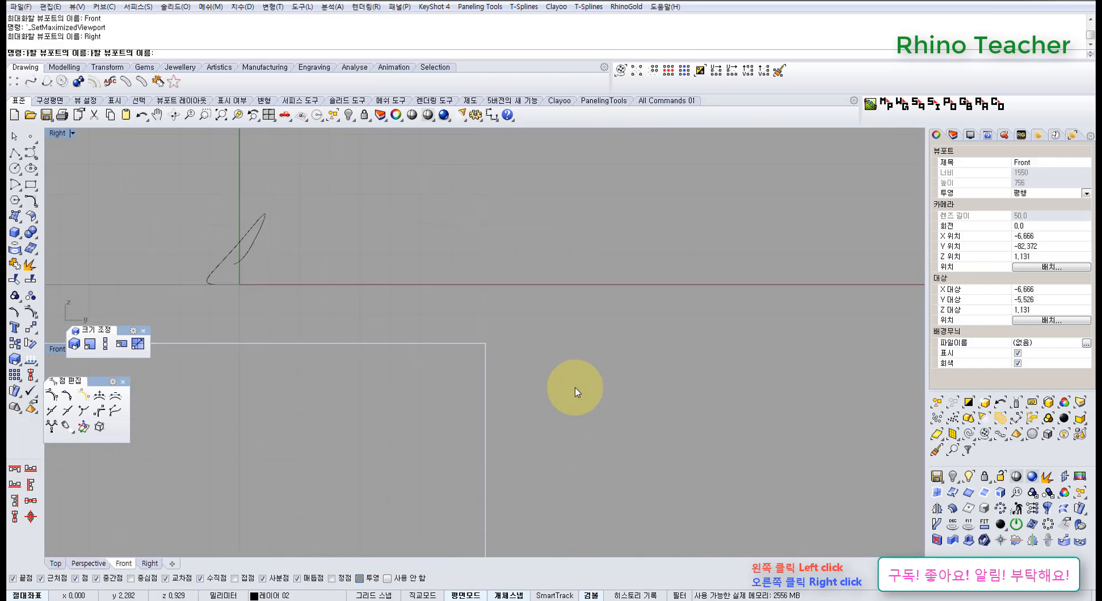
left_click_drag(571, 387, 402, 313)
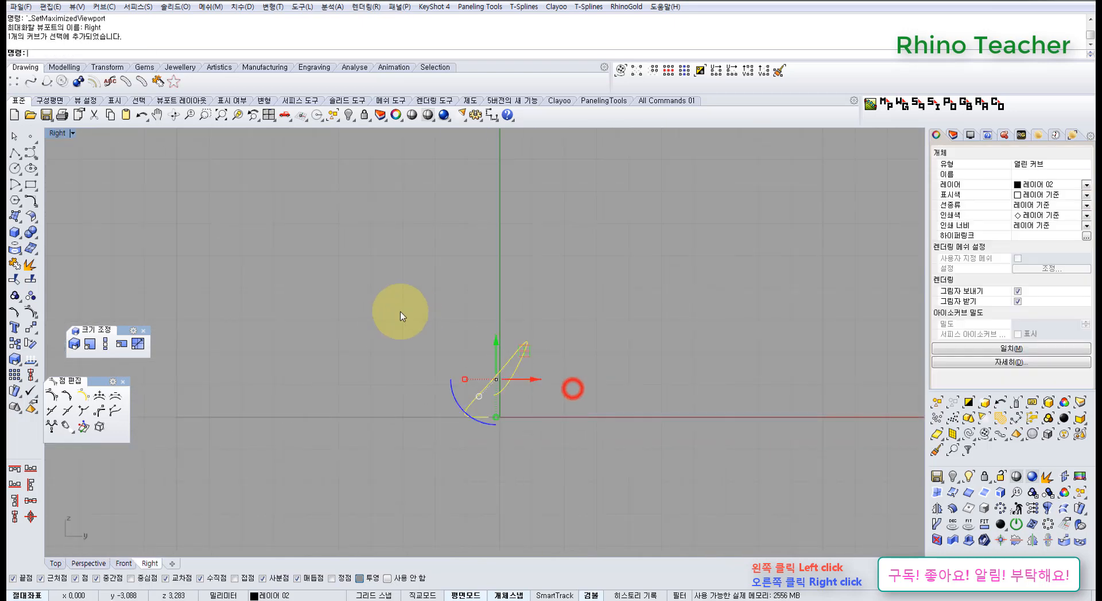
left_click(363, 115)
right_click_drag(509, 319, 369, 339)
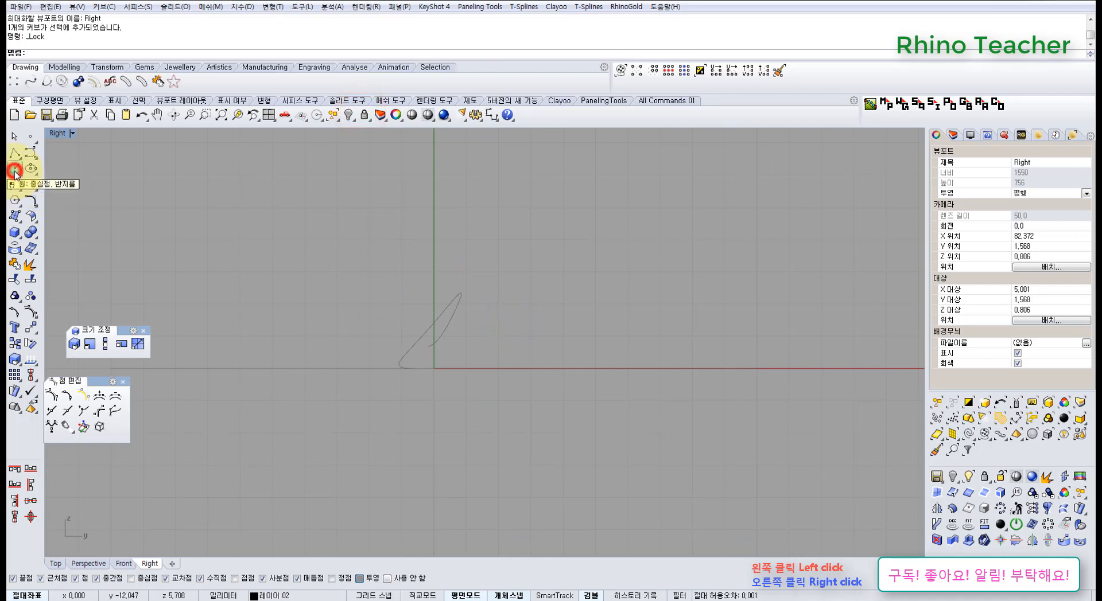
Draw a deformable circle of degree 3 with 8 points over the locked loop curve in the Right view
left_click(36, 174)
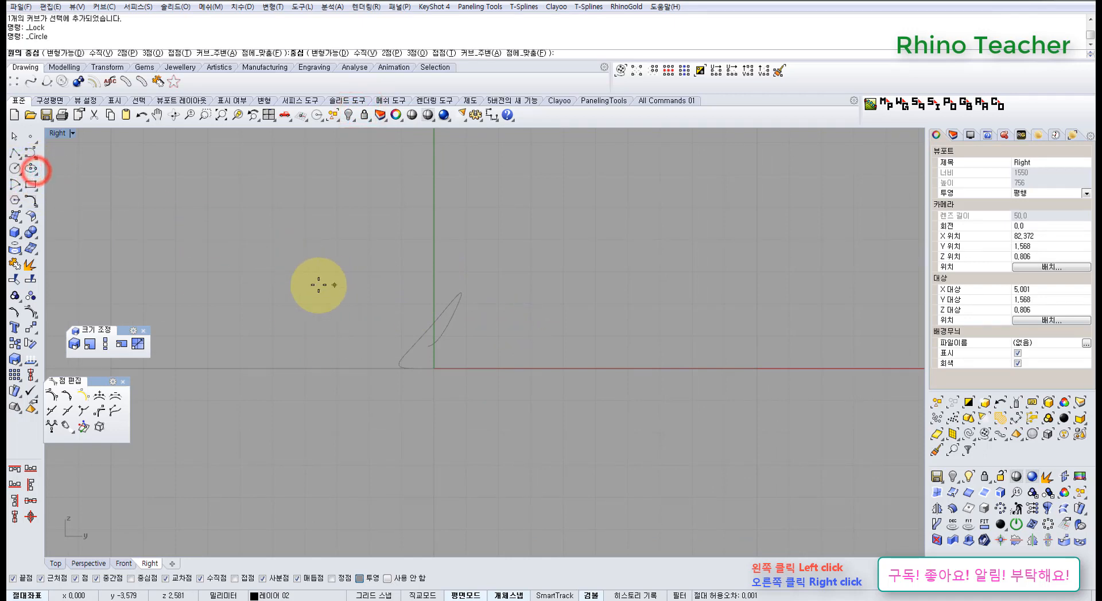
left_click(70, 54)
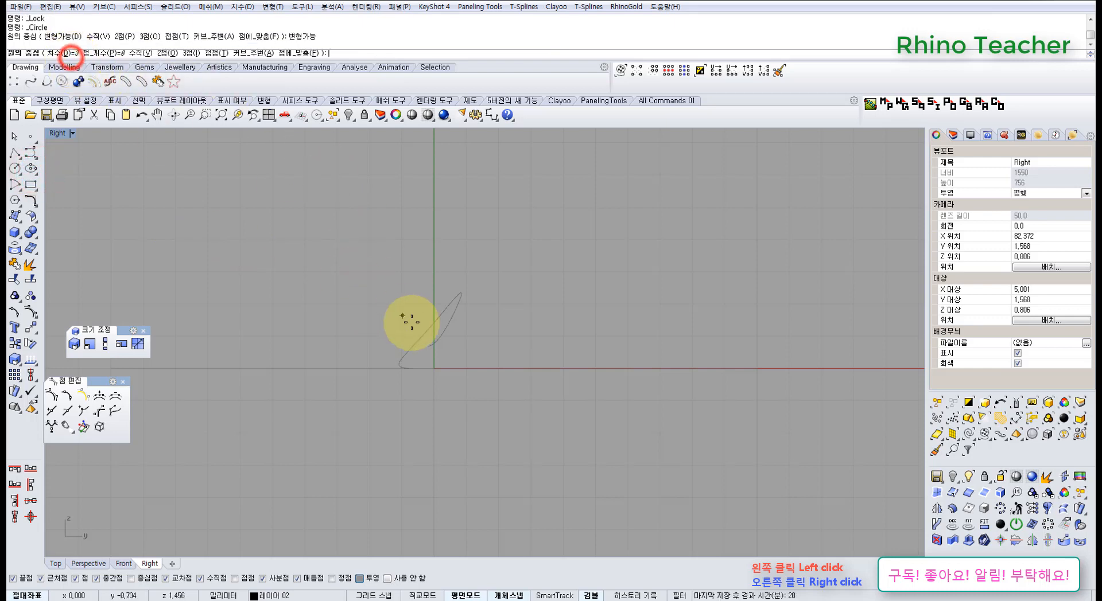
scroll(467, 369, "up", 5)
left_click(408, 287)
left_click(415, 328, "shift")
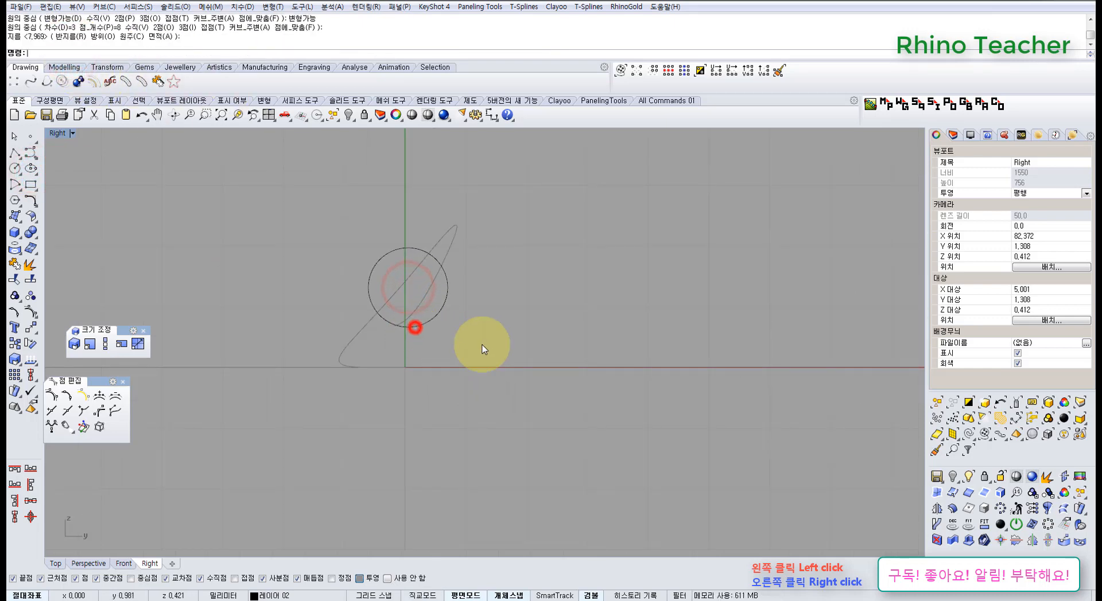
Show the circle's control points and squash its upper and lower points vertically into a flat oval
left_click_drag(480, 345, 439, 304)
right_click_drag(448, 299, 389, 320)
key("F10")
scroll(387, 327, "up", 6)
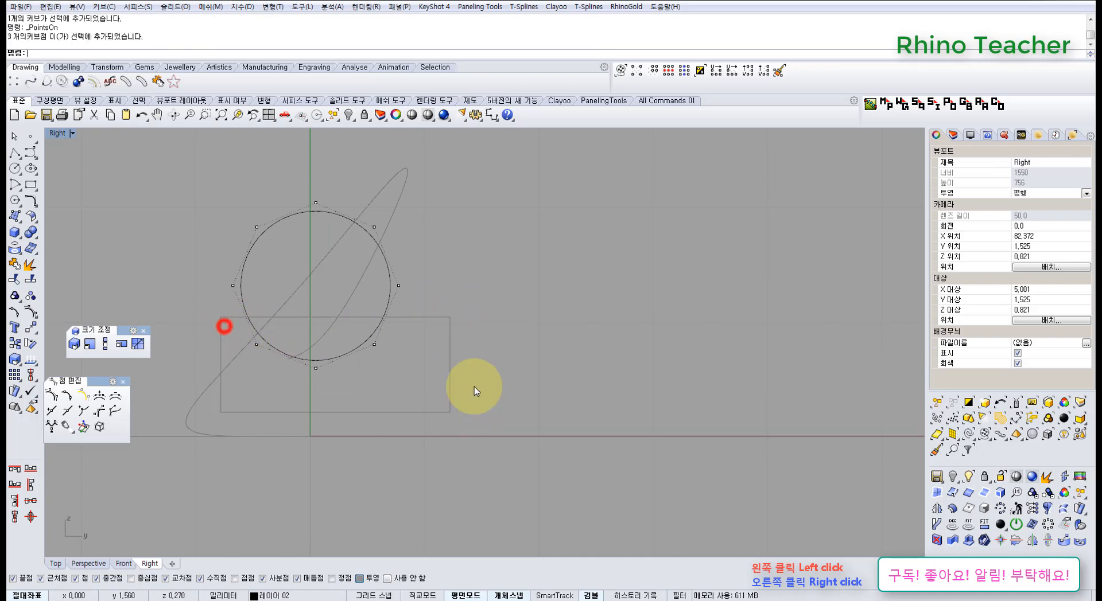
left_click_drag(239, 209, 448, 258, "shift")
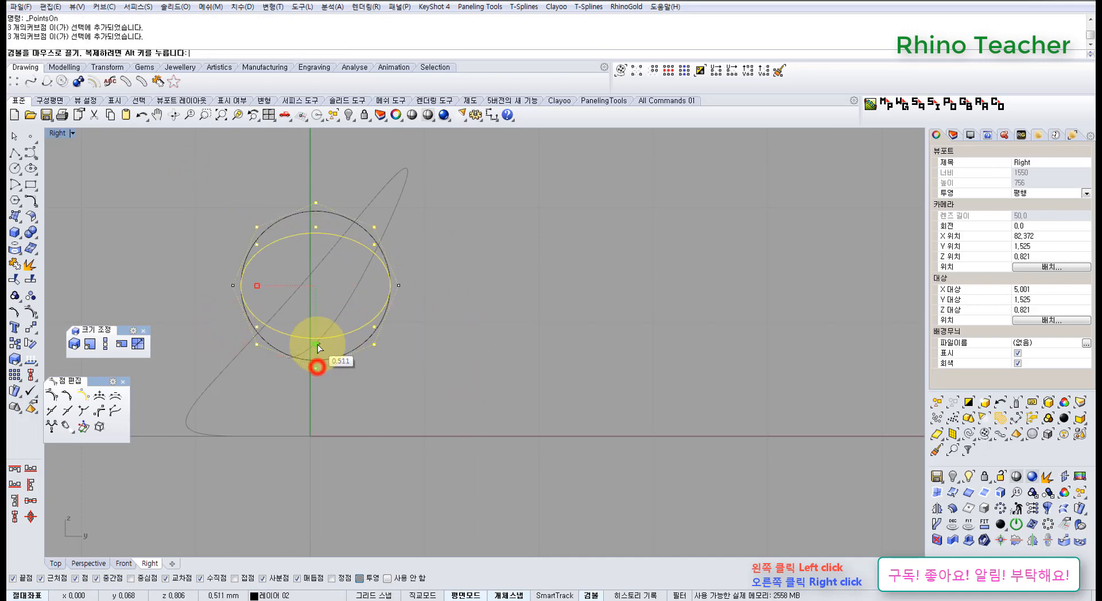
left_click_drag(318, 345, 316, 341)
Reshape the oval's control points into a slim, wavy ribbon cross-section, then hide the points
left_click_drag(282, 187, 310, 301)
left_click(415, 365)
right_click_drag(330, 326, 395, 356)
scroll(361, 288, "up", 2)
left_click_drag(366, 231, 388, 333)
scroll(382, 340, "up", 6)
scroll(404, 374, "down", 6)
right_click_drag(436, 395, 372, 391)
key("Escape")
key("Escape")
In the Top view, move the wavy cross-section onto the X axis and slightly toward the loop curve's open ends
left_click_drag(472, 404, 396, 352)
scroll(378, 343, "down", 6)
right_click_drag(383, 339, 145, 289)
key("ctrl+F1")
scroll(549, 268, "up", 8)
right_click_drag(574, 262, 517, 298)
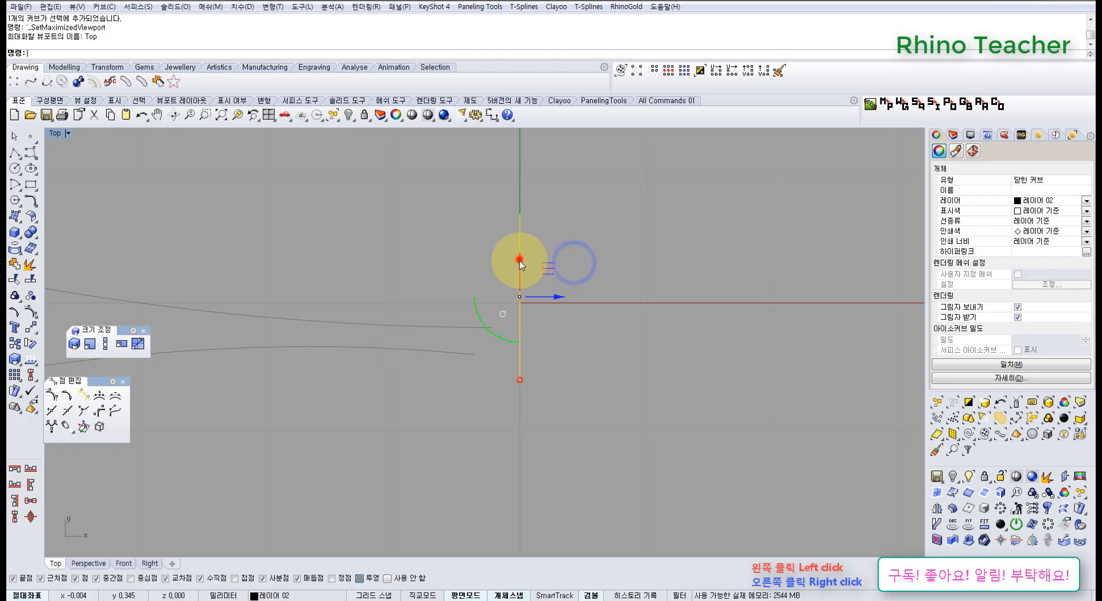
left_click_drag(520, 260, 520, 267)
left_click_drag(557, 304, 536, 303)
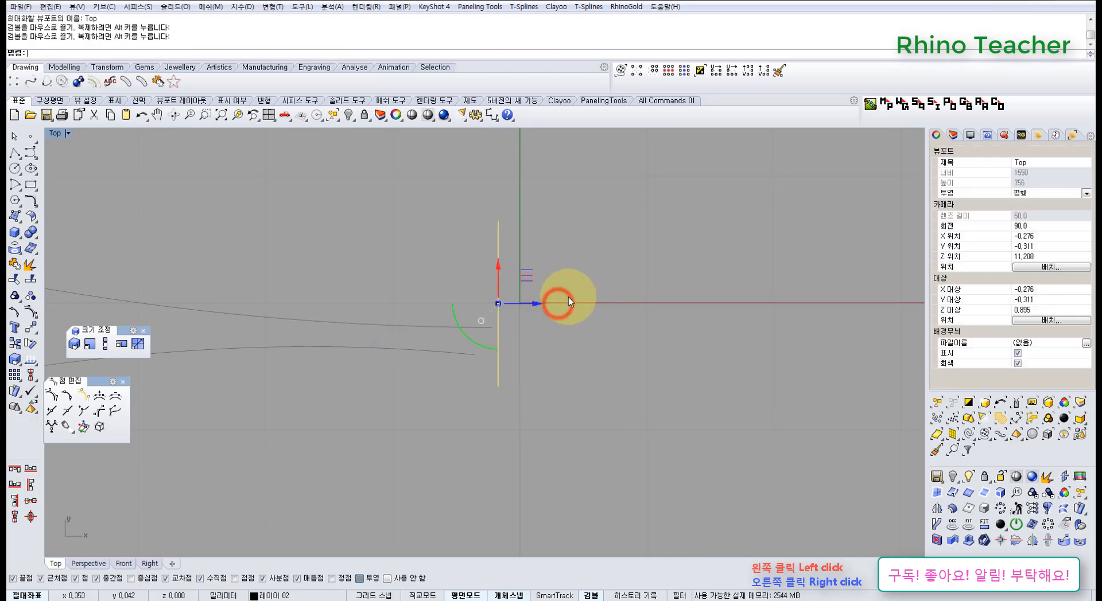
Extrude the wavy cross-section about 9 mm along negative X as an uncapped surface and examine it in the Perspective view
scroll(568, 297, "down", 8)
right_click_drag(556, 317, 534, 378)
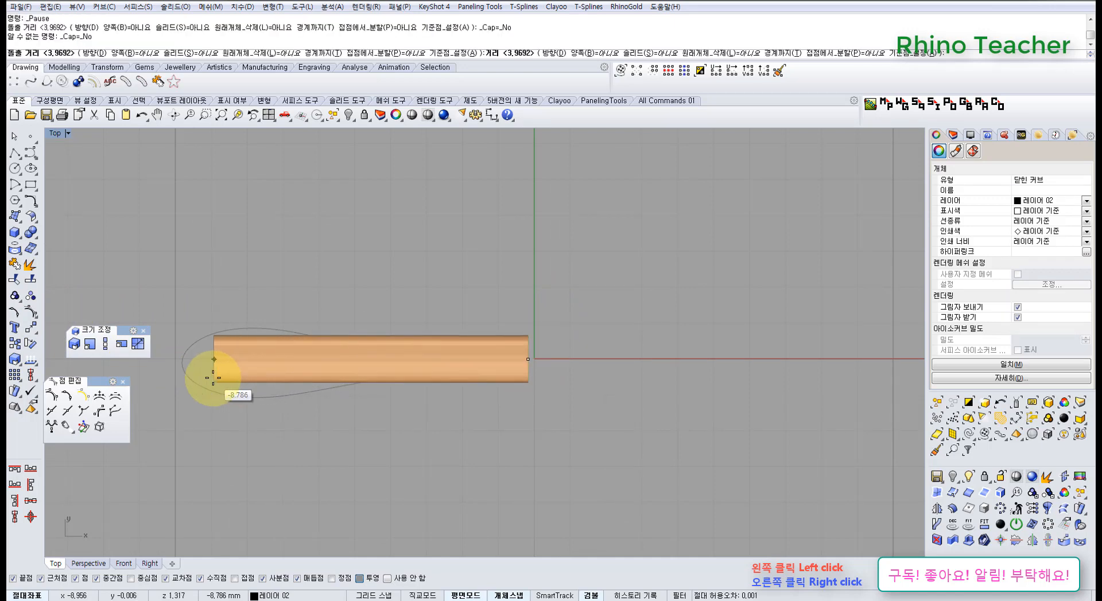
left_click(202, 377)
key("ctrl+F4")
mouse_move(353, 380)
right_mouse_down()
mouse_move(509, 411)
mouse_move(526, 358)
right_mouse_up()
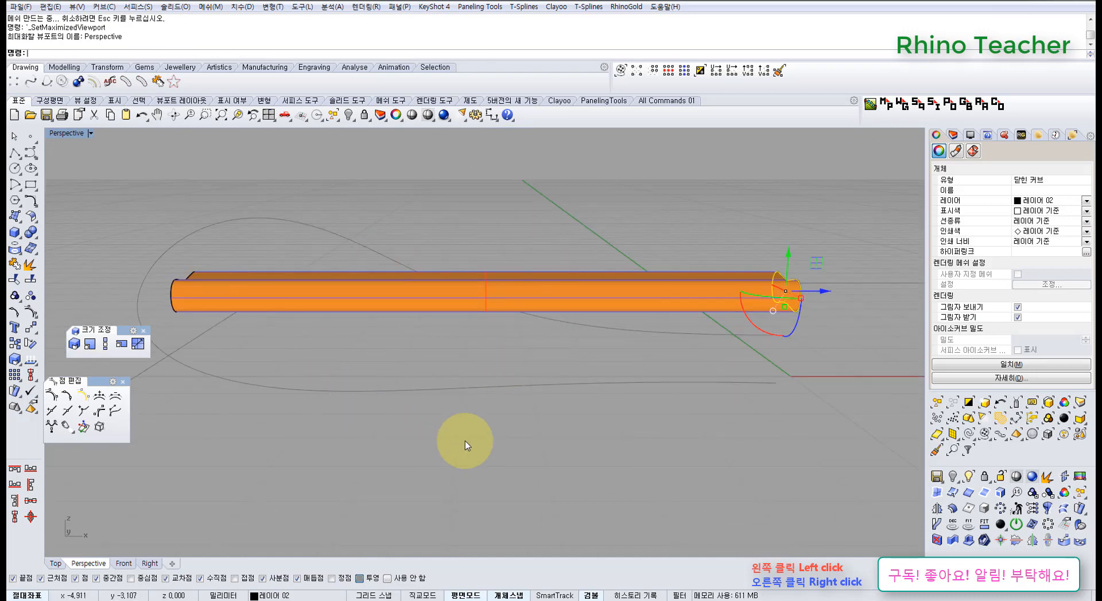
mouse_move(445, 383)
right_mouse_down()
mouse_move(414, 449)
mouse_move(423, 454)
mouse_move(349, 422)
right_mouse_up()
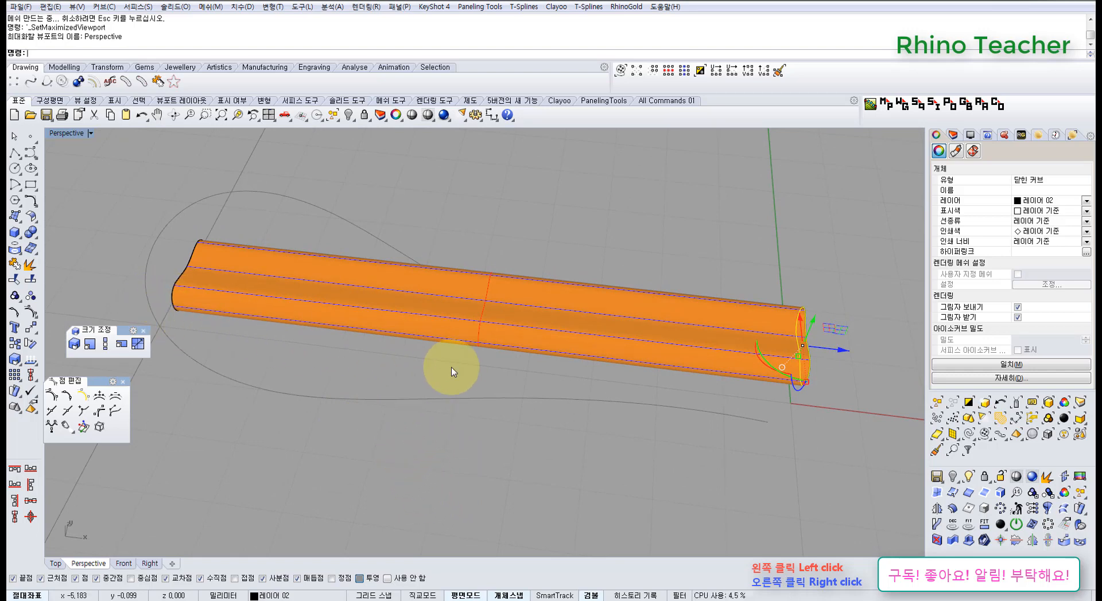
Change the extruded surface's degree to 3 in both U and V and show its control points
left_click(560, 420)
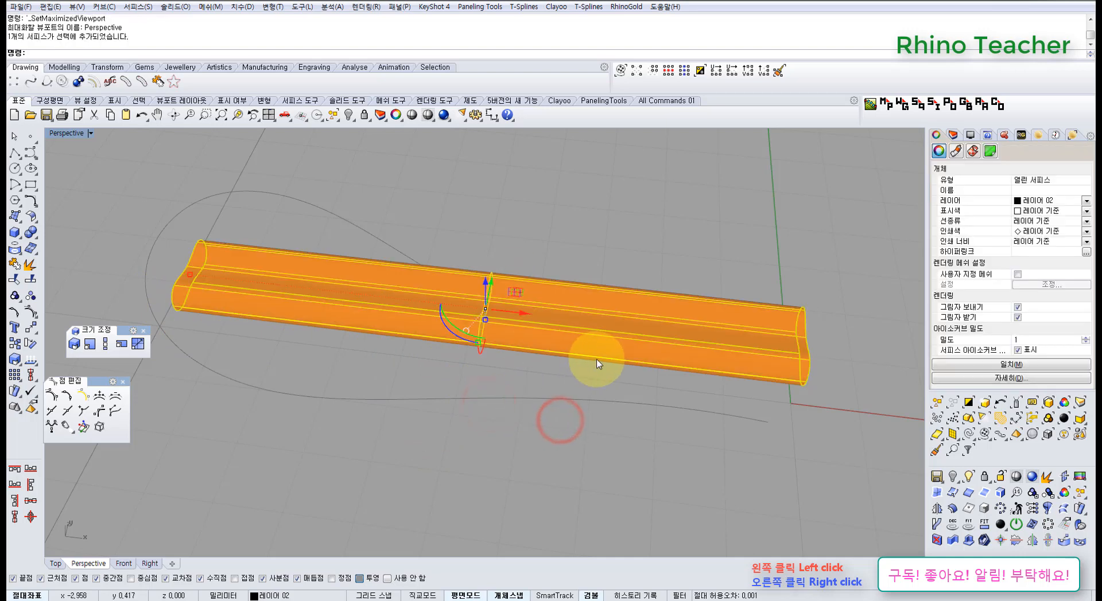
right_click_drag(529, 371, 432, 330)
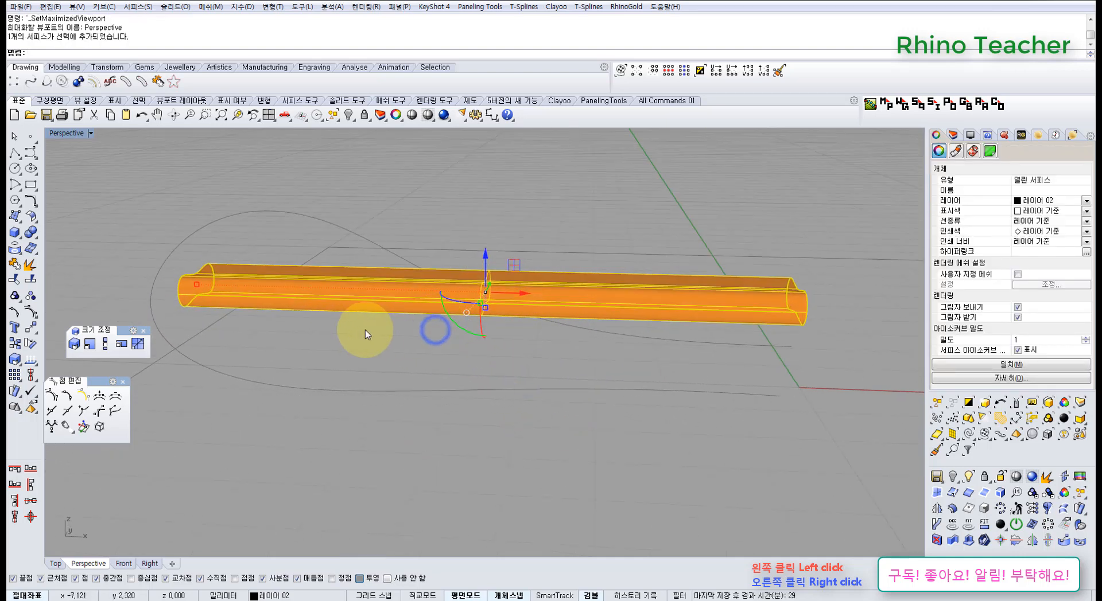
left_click(32, 217)
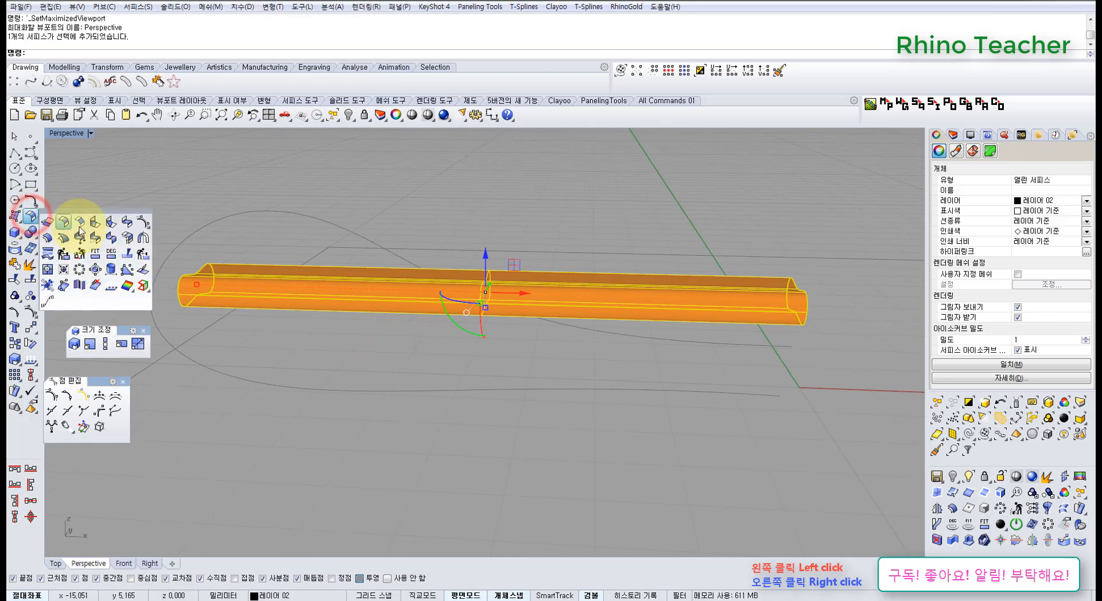
left_click(109, 259)
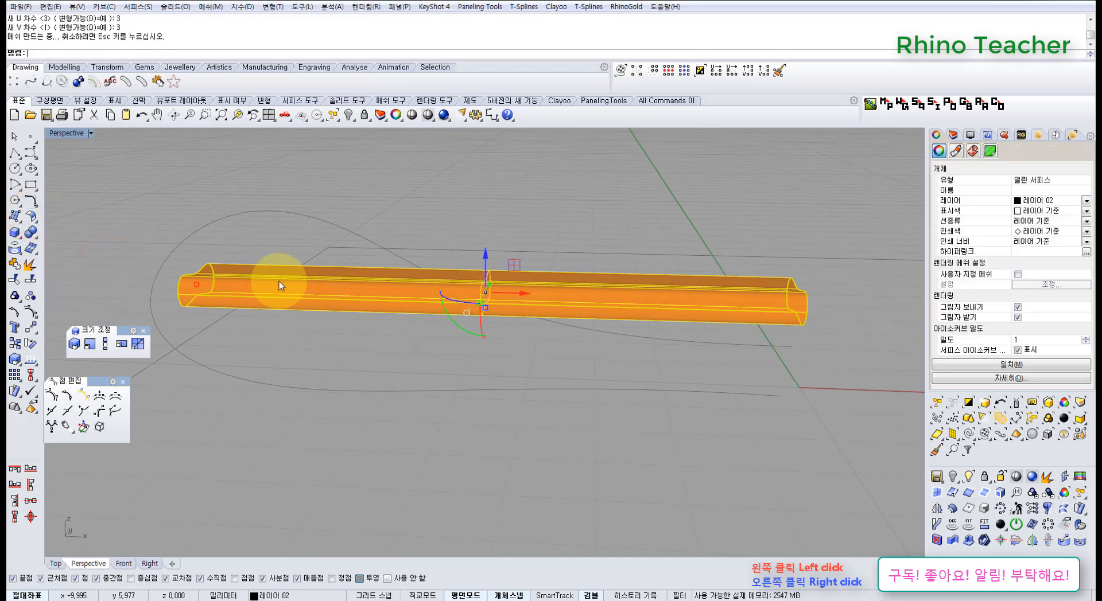
key("F10")
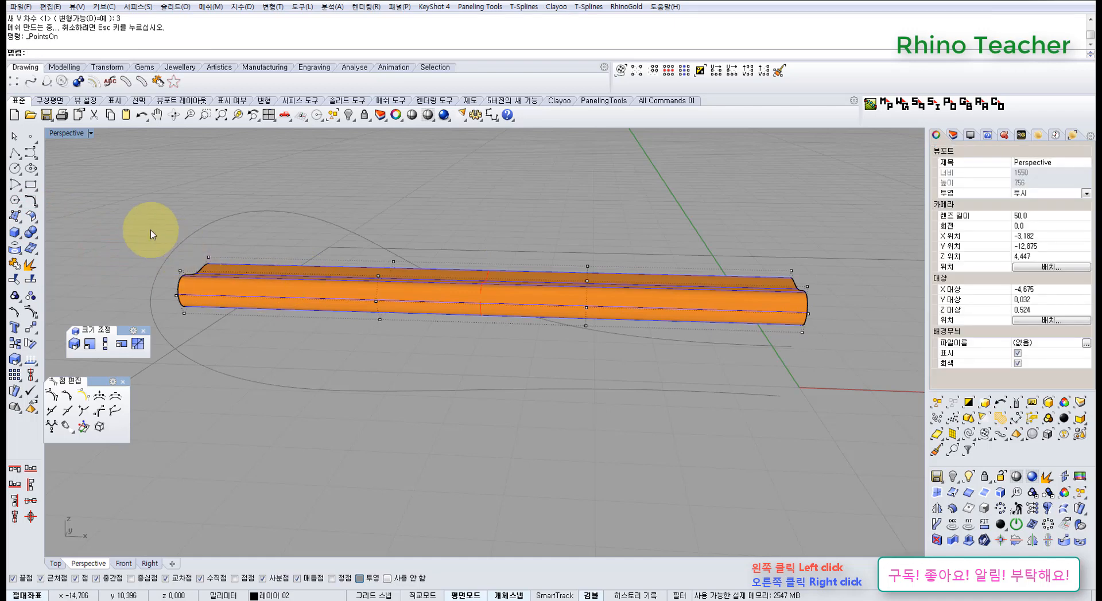
Try to bend the extruded strip along the loop curve by moving and rotating its far-end control points in the Front view
left_click_drag(151, 233, 244, 354)
key("ctrl+F2")
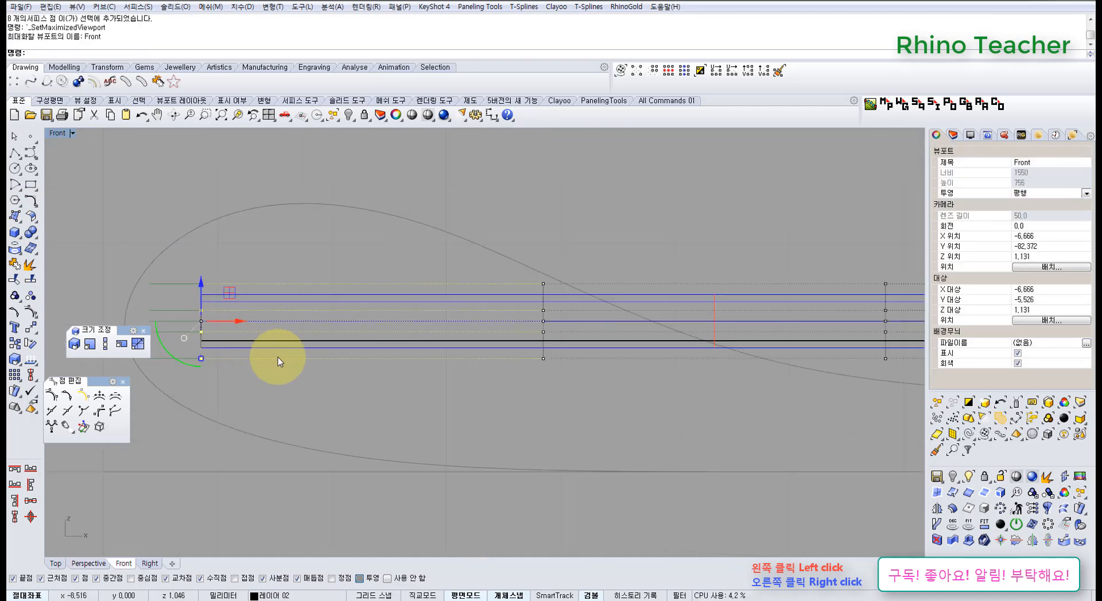
scroll(293, 363, "down", 6)
right_click_drag(298, 364, 314, 311)
left_click_drag(245, 330, 300, 340)
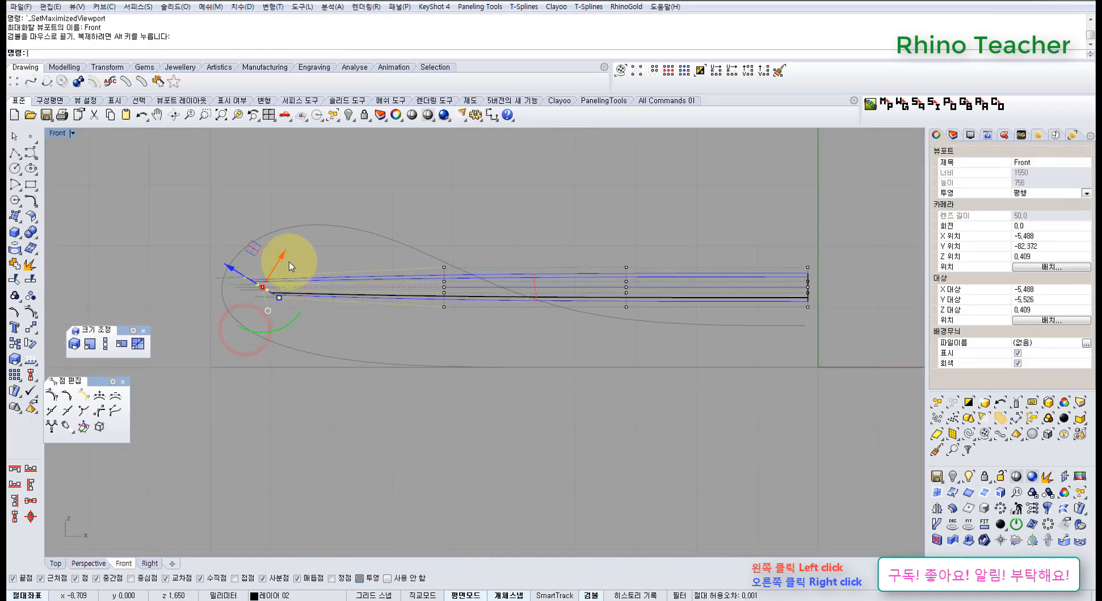
left_click_drag(254, 261, 711, 439)
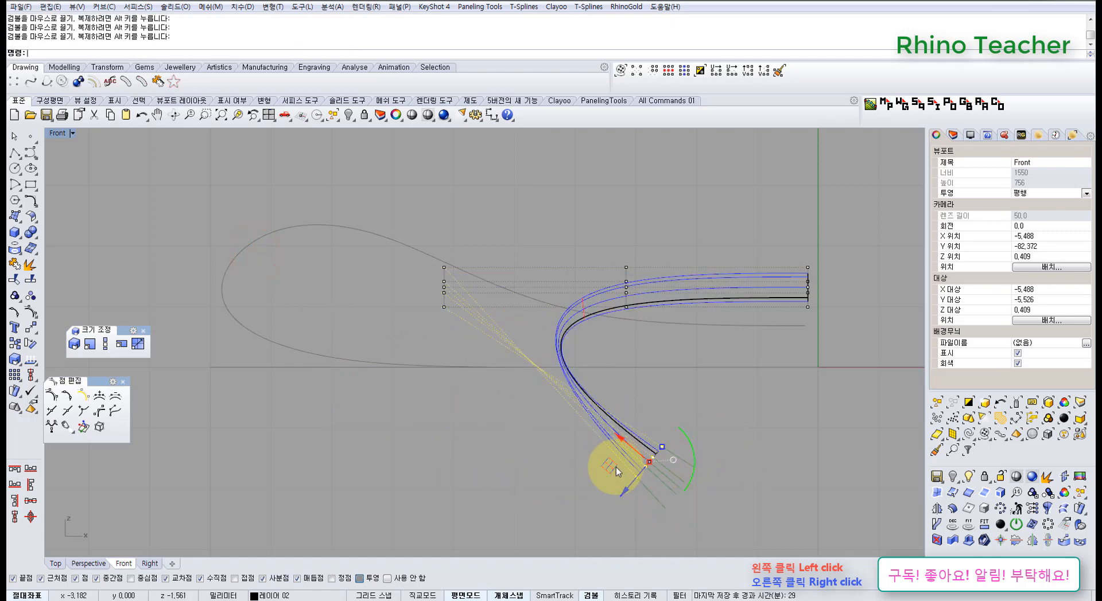
left_click_drag(614, 469, 774, 365)
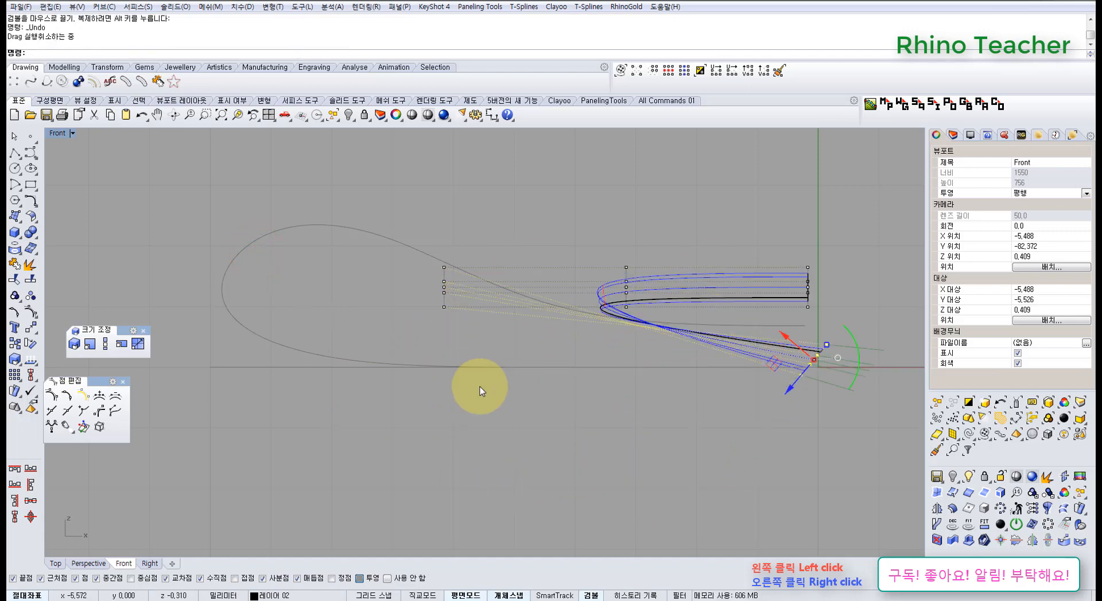
Undo the bending of the strip and delete the extruded surface, keeping its cross-section curve
key("ctrl+z")
key("ctrl+z")
key("ctrl+z")
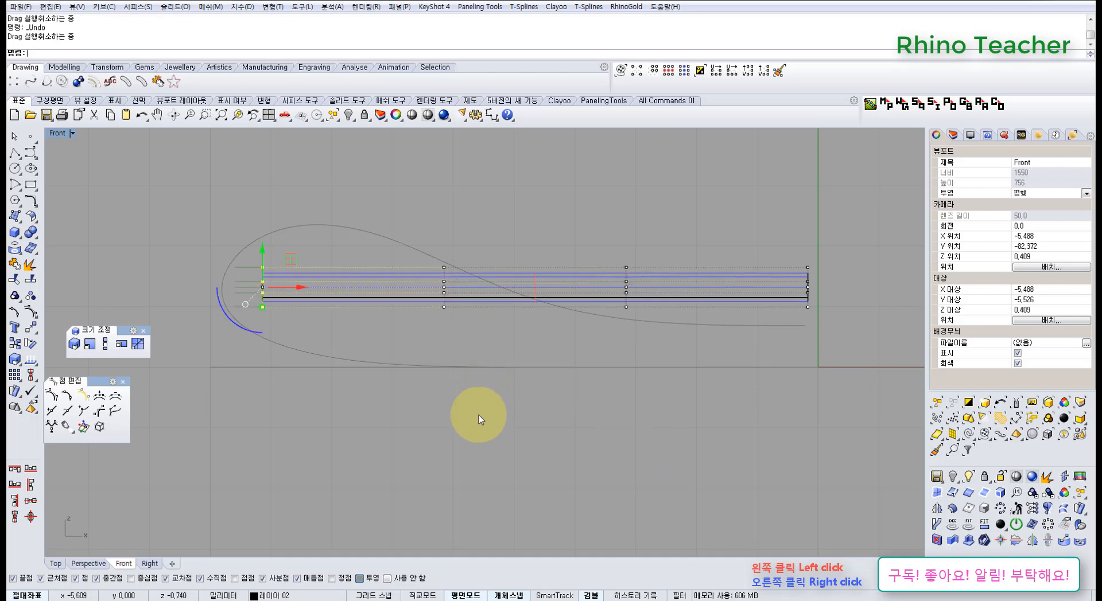
left_click(479, 416)
right_click_drag(513, 323, 425, 410)
key("ctrl+F4")
left_click(585, 383)
key("Delete")
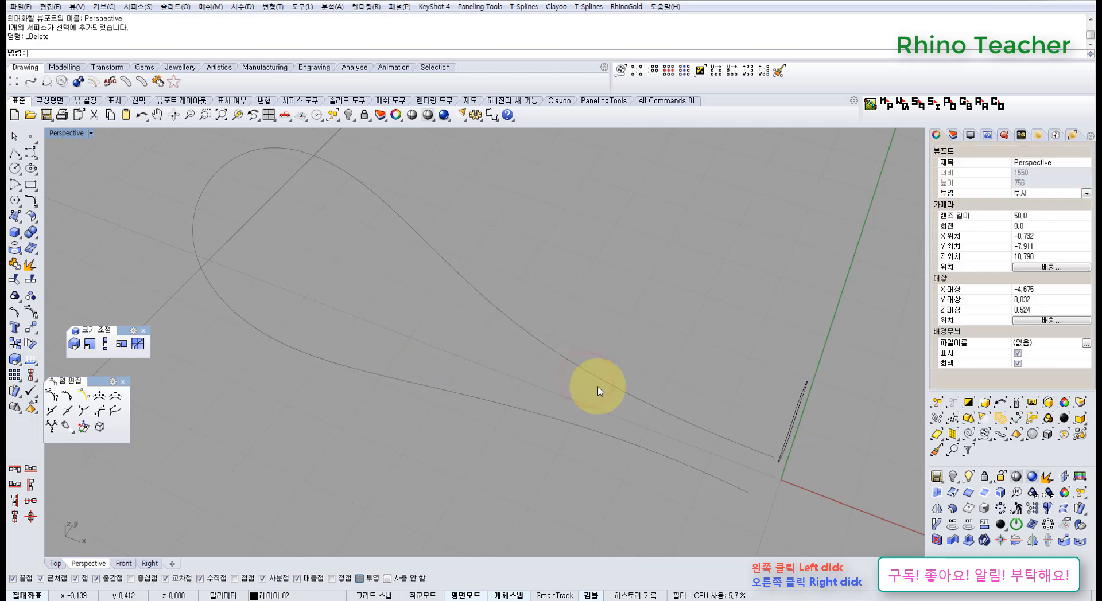
Make three copies of the wavy cross-section at intervals along negative X, the first about 3 mm from the original
right_click_drag(639, 381, 487, 322, "shift")
right_click_drag(487, 376, 490, 328)
left_click_drag(536, 204, 713, 357)
right_click_drag(533, 285, 321, 321)
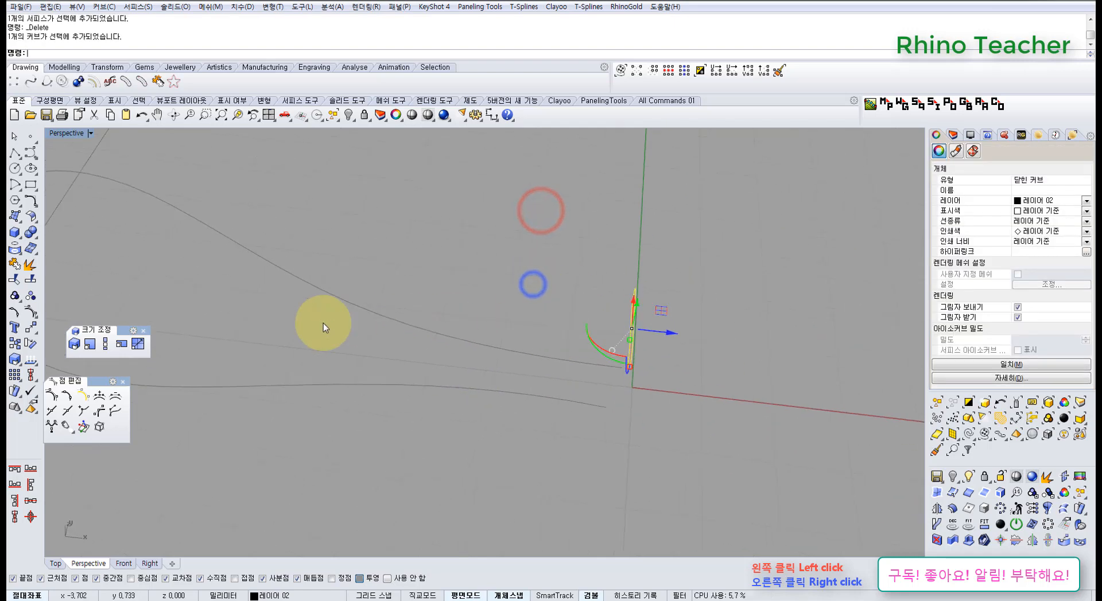
left_click(15, 343)
left_click(590, 451)
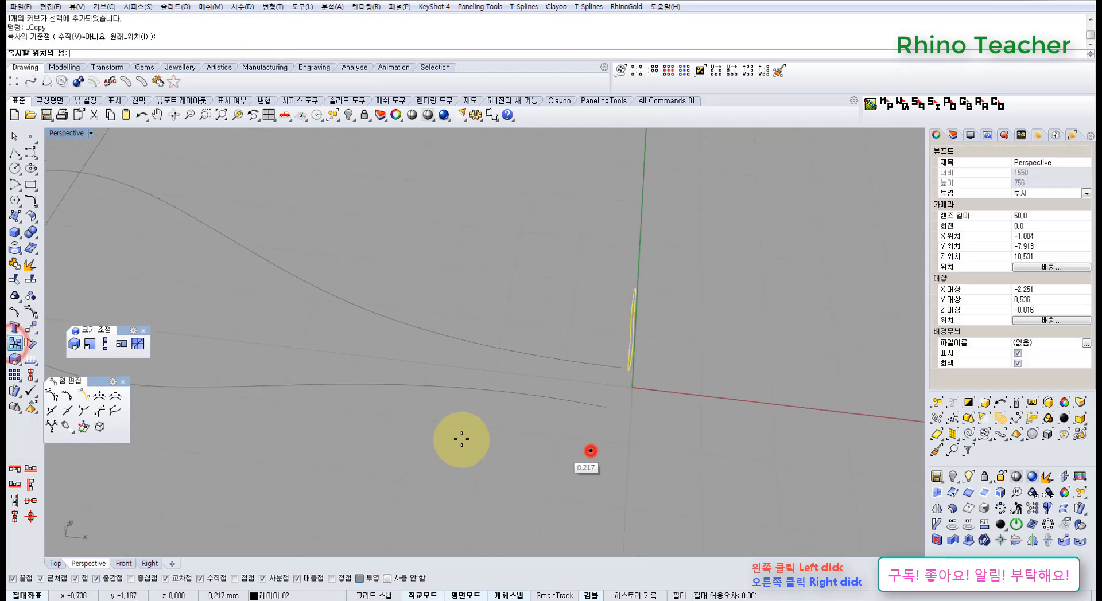
left_click(372, 437)
right_click_drag(257, 402, 380, 412)
left_click(380, 411)
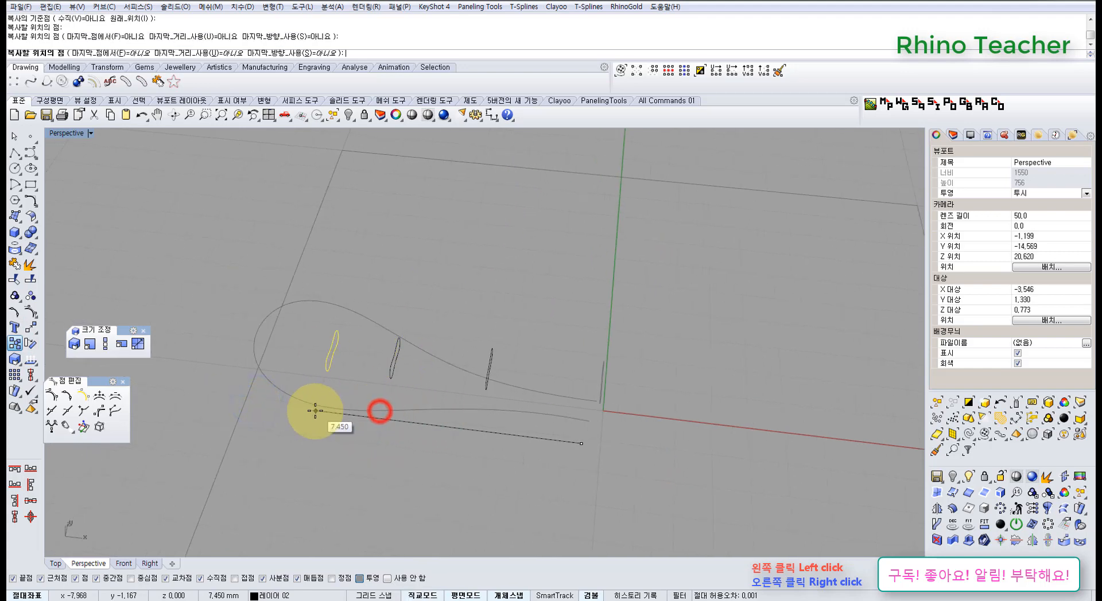
left_click(309, 411)
right_click(309, 413)
left_click(423, 446)
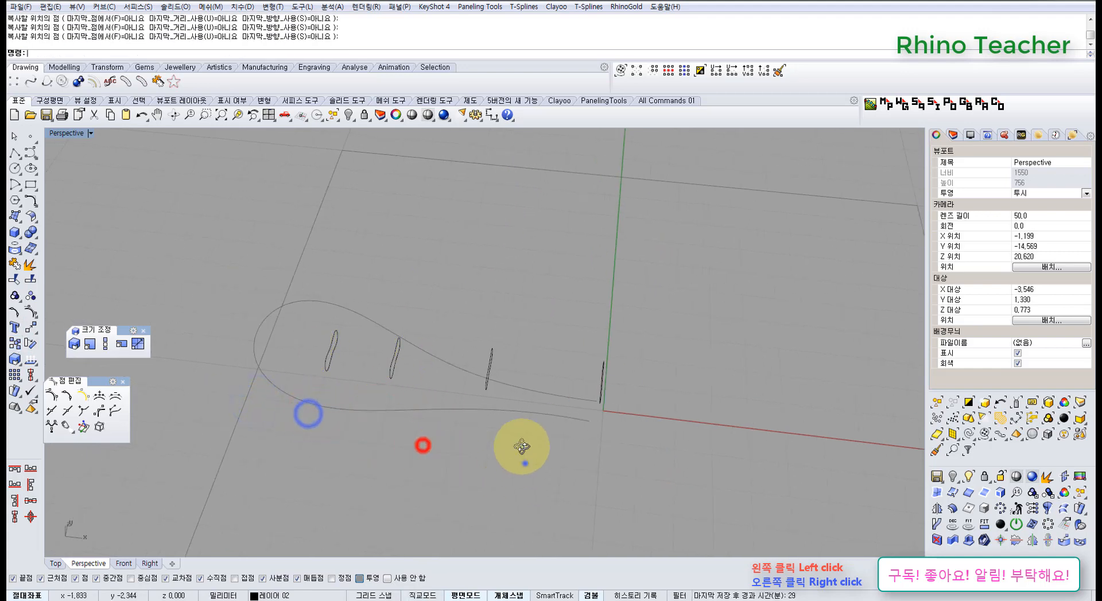
Copy the wavy cross-section at the origin straight up for the upper open end of the loop
right_click_drag(524, 463, 511, 367)
left_click_drag(466, 284, 555, 390)
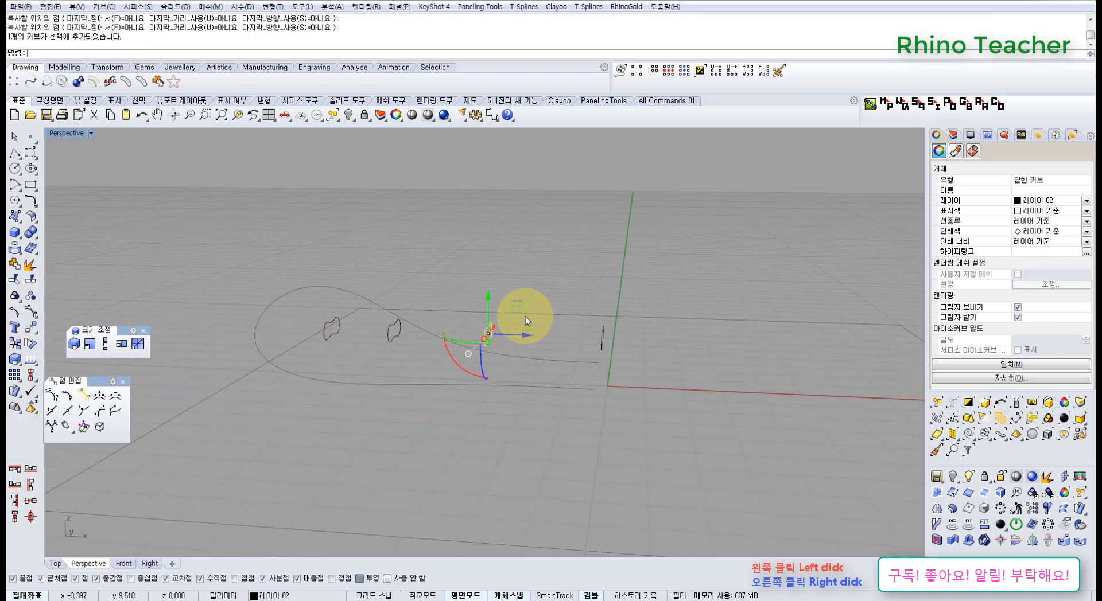
left_click_drag(517, 308, 630, 345)
left_click(726, 359)
right_click_drag(676, 361, 680, 398)
Copy the other three cross-sections along negative X straight up to form the upper row
right_click_drag(370, 376, 512, 371)
left_click_drag(518, 373, 305, 301)
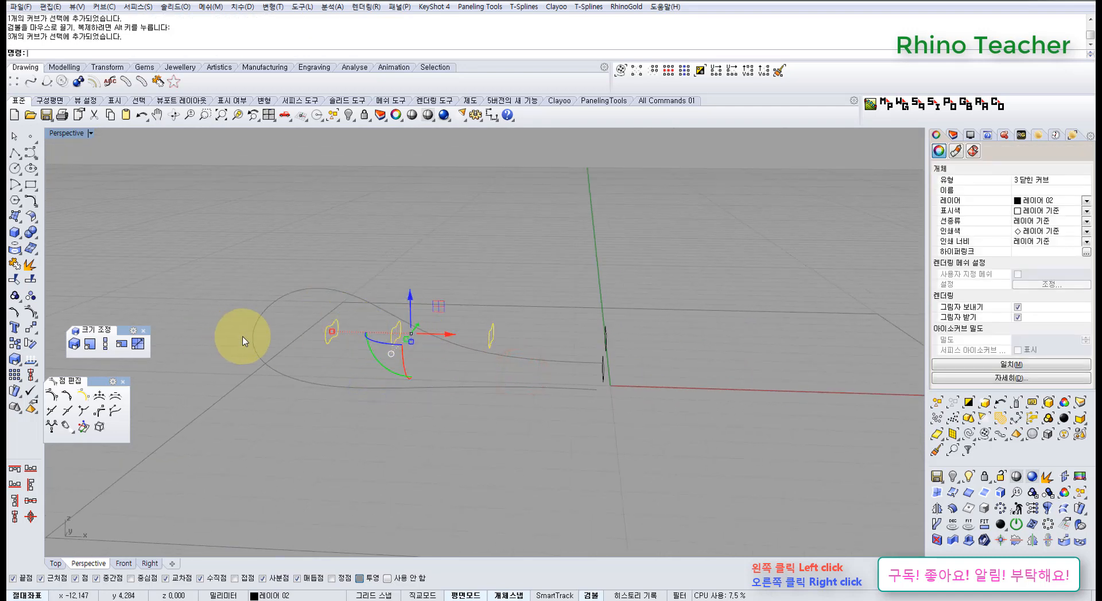
left_click_drag(411, 299, 414, 335, "alt")
left_click(426, 268)
Raise the two middle sections of the upper row, lifting the one nearer the closed end further to follow the loop's rise
right_click_drag(425, 343, 457, 328)
left_click_drag(525, 336, 450, 281)
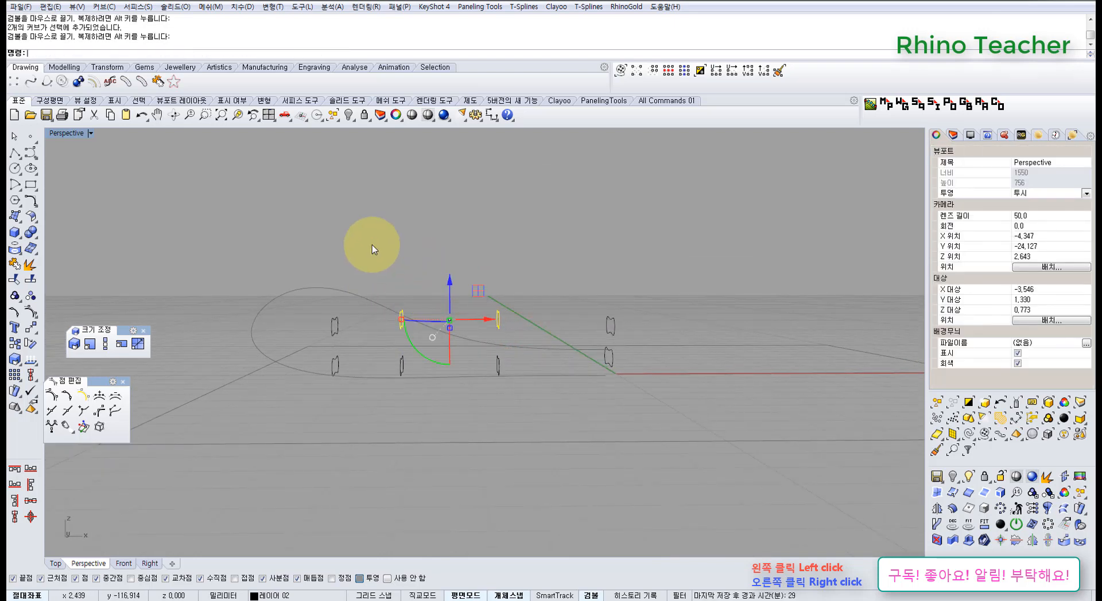
left_click_drag(422, 325, 424, 324)
left_click_drag(403, 283, 398, 248)
left_click(327, 231)
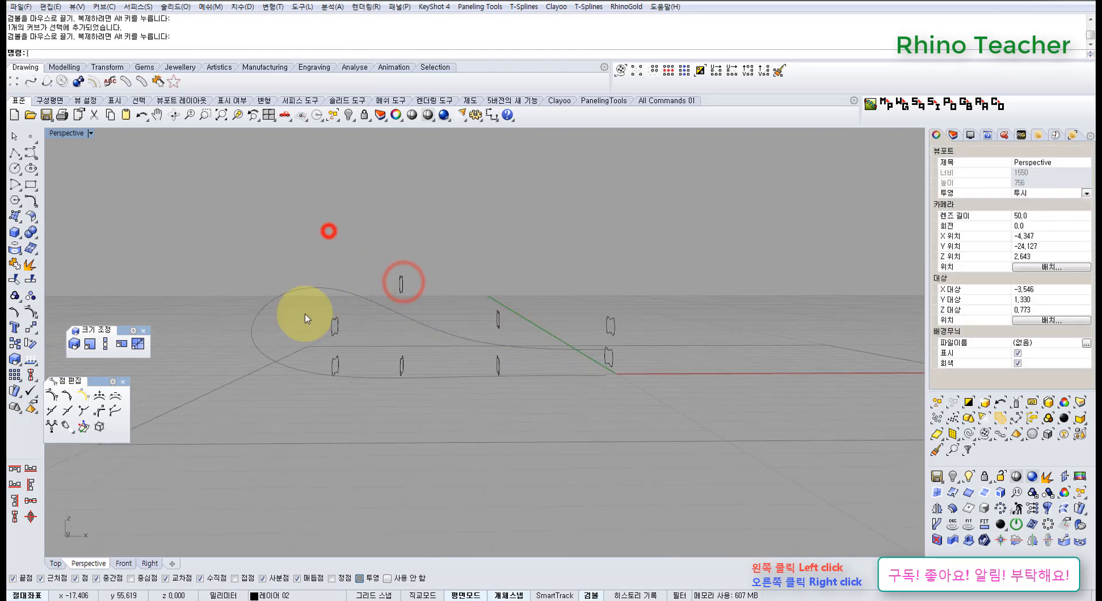
Rotate the upper and lower sections nearest the loop's closed end so they tilt in opposite directions, following the bend
scroll(304, 314, "up", 4)
left_click_drag(301, 307, 396, 344)
right_click_drag(396, 344, 393, 354)
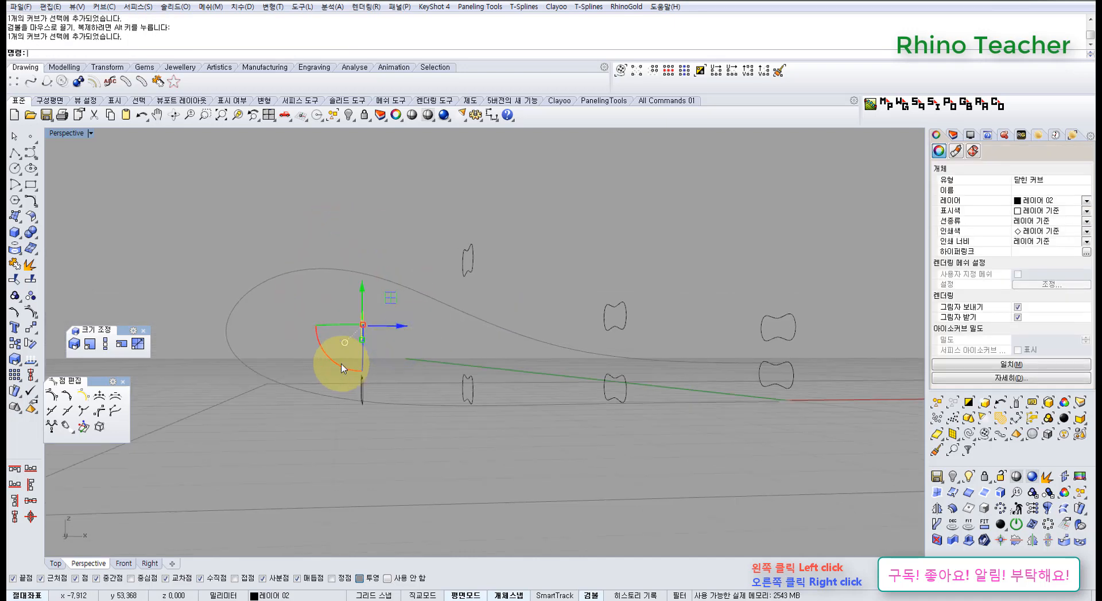
left_click_drag(352, 371, 372, 377)
left_click(399, 399)
left_click_drag(401, 421, 337, 390)
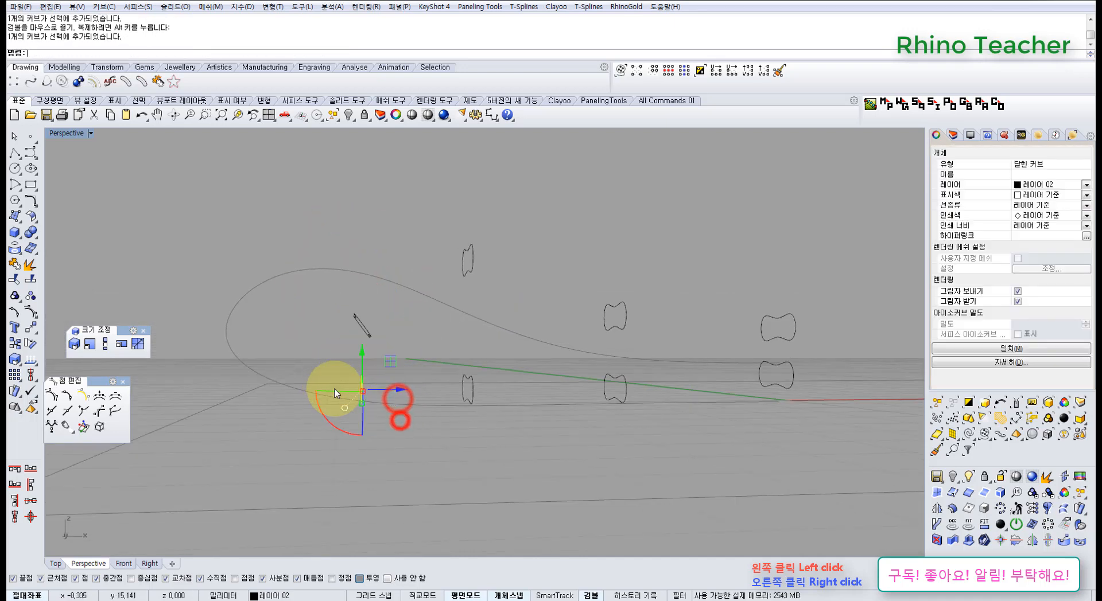
left_click_drag(352, 440, 344, 438)
left_click(418, 469)
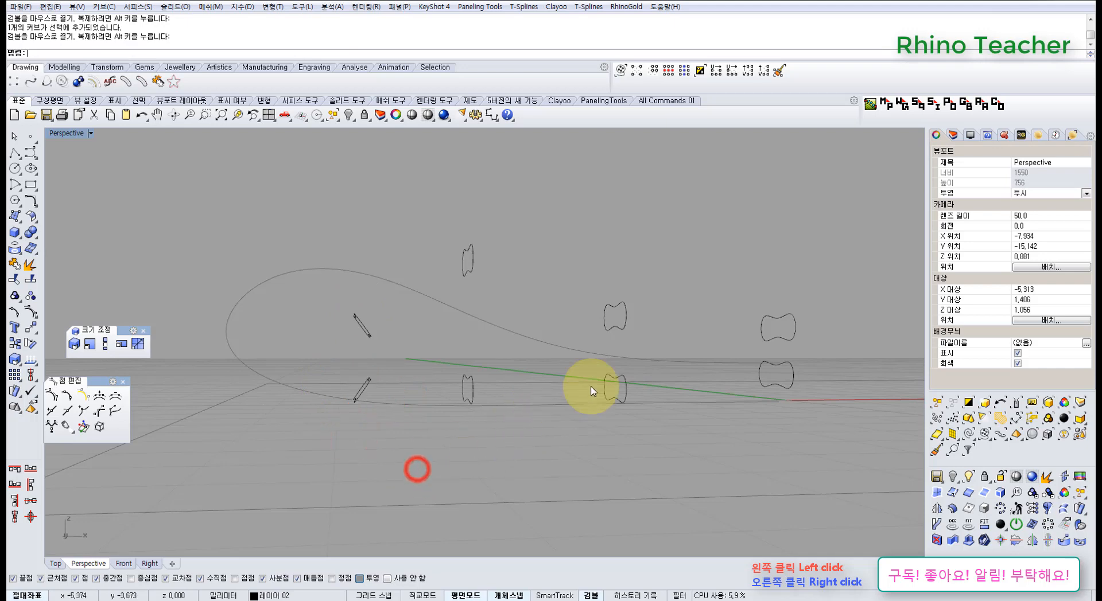
Copy the highest upper cross-section along negative X toward the closed end of the loop
right_click_drag(509, 268, 505, 303)
left_click(502, 318)
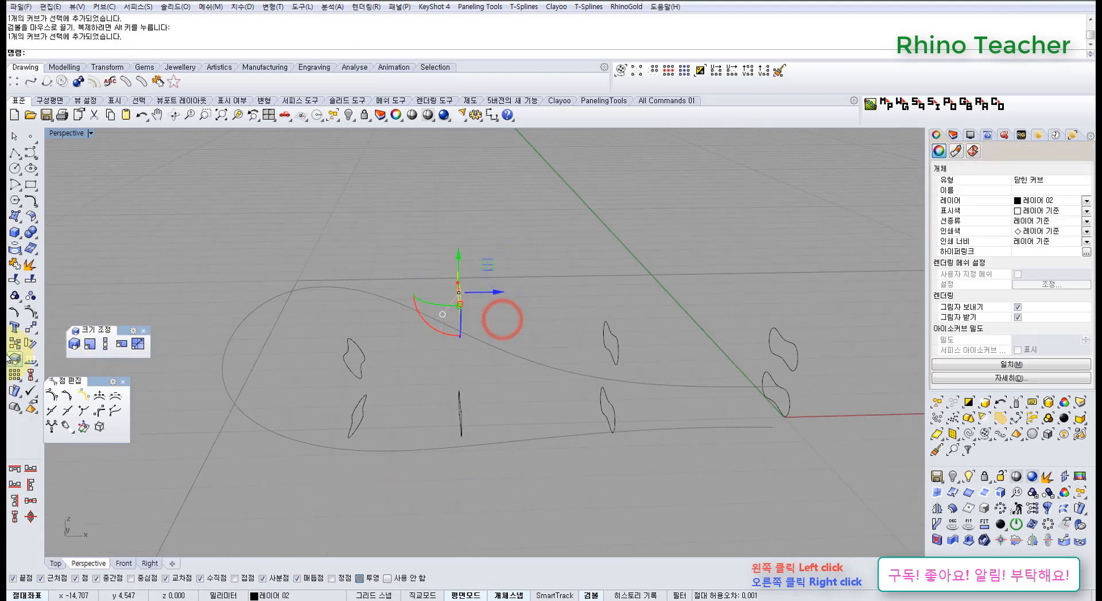
left_click_drag(499, 293, 300, 293, "alt")
left_click(399, 339)
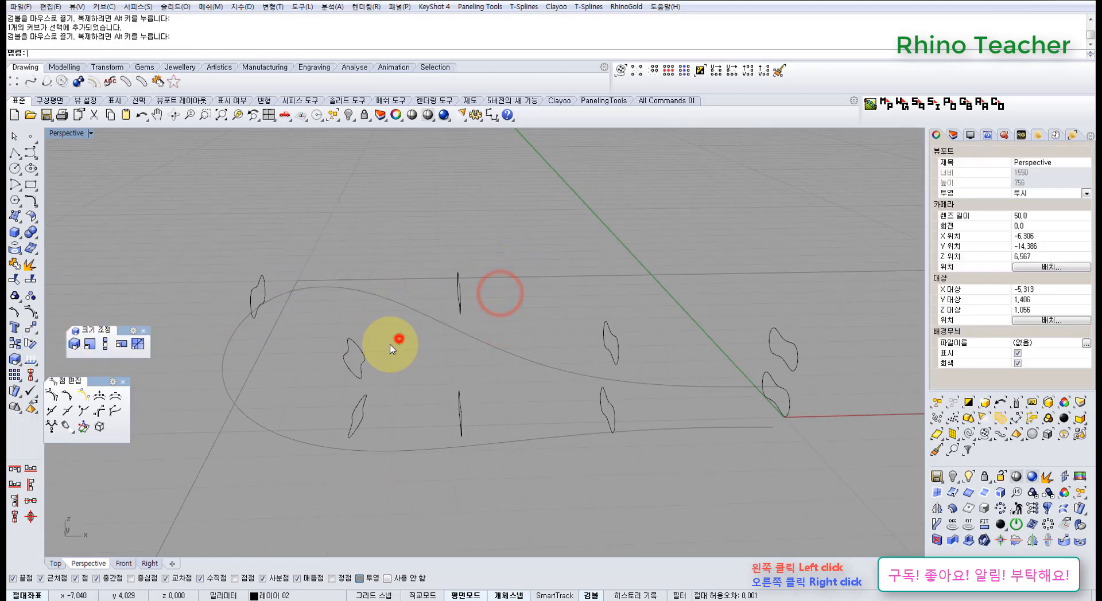
Rotate and move the upper sections at the closed end so one tilts over the bend and another lies flat at the turn
right_click_drag(305, 335, 323, 299)
left_click_drag(323, 298, 211, 258)
right_click_drag(209, 257, 243, 306)
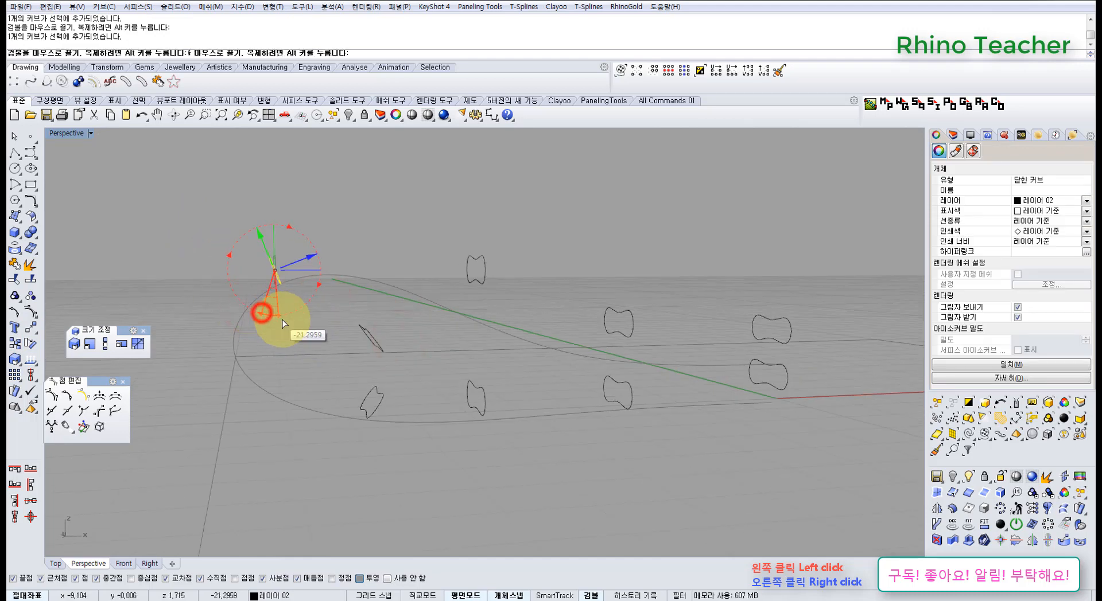
left_click_drag(284, 325, 305, 322)
left_click_drag(242, 237, 294, 334)
mouse_move(428, 307)
right_mouse_down()
mouse_move(425, 327)
mouse_move(422, 305)
right_mouse_up()
left_click(416, 316)
left_click_drag(398, 354, 367, 274)
right_click_drag(473, 309, 491, 332)
left_click(403, 341)
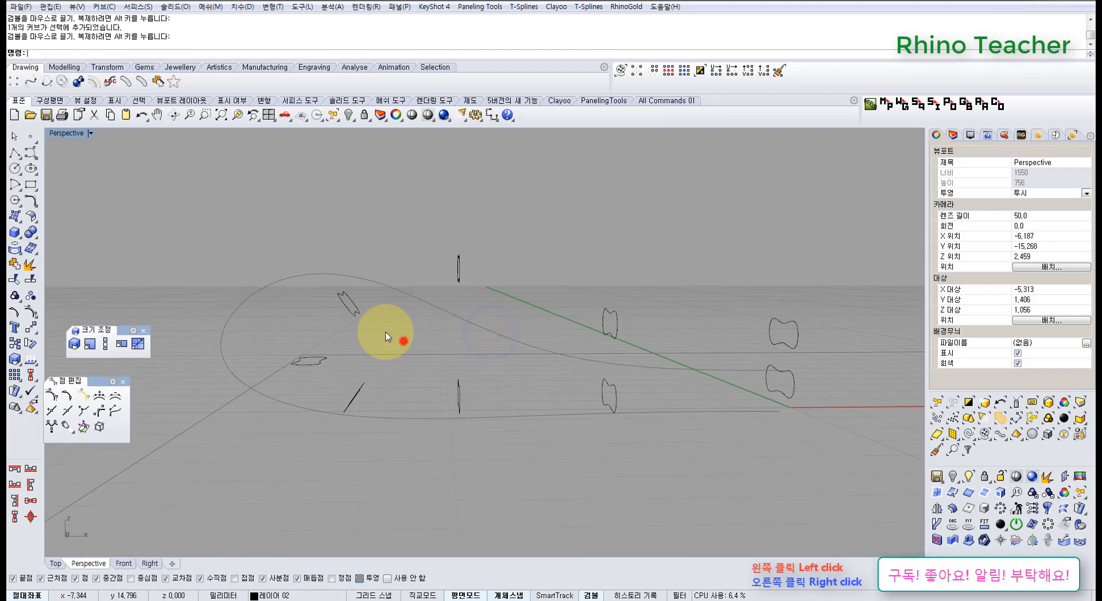
Raise the tilted upper section and the flat section slightly to even out their spacing around the bend
left_click_drag(385, 332, 354, 252)
left_click(419, 317)
left_click_drag(347, 342, 292, 377)
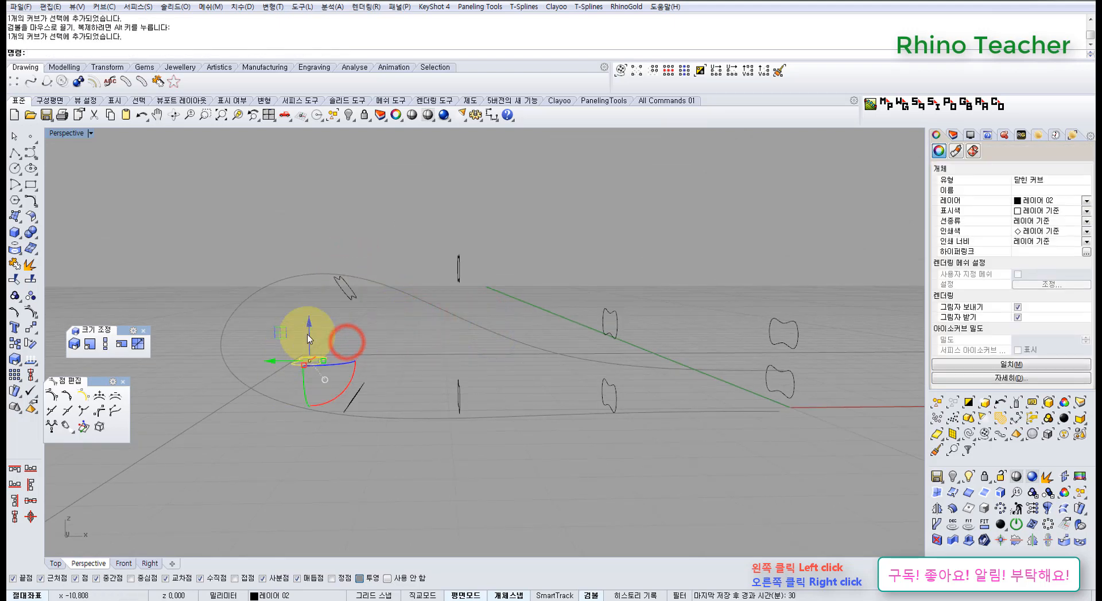
left_click_drag(309, 338, 307, 325)
left_click(440, 344)
right_click_drag(454, 291, 364, 360)
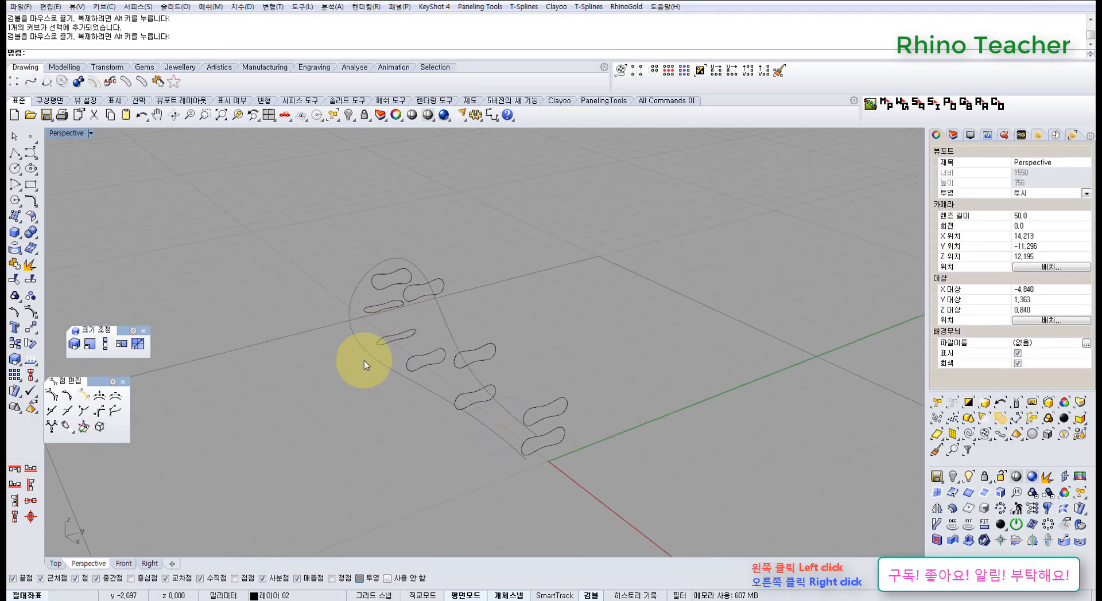
left_click_drag(591, 485, 275, 215)
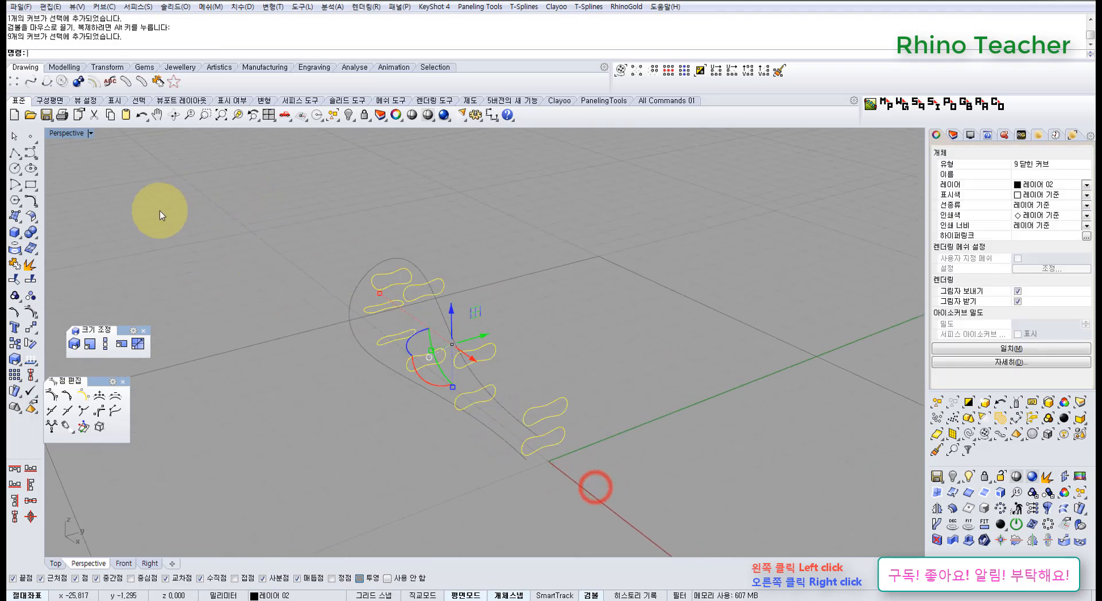
left_click(34, 218)
left_click(15, 217)
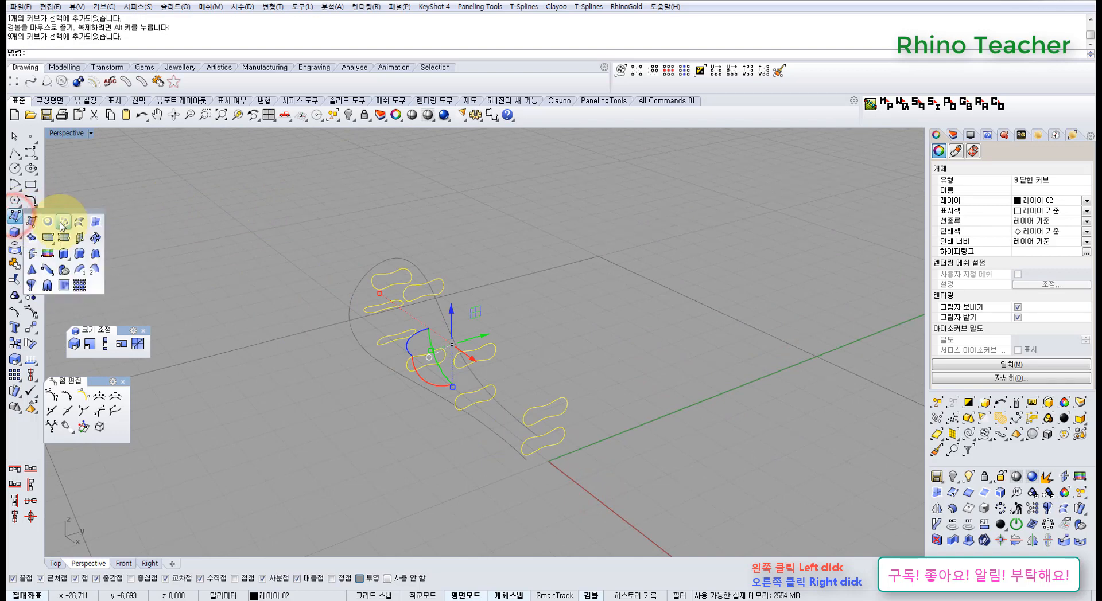
left_click(79, 226)
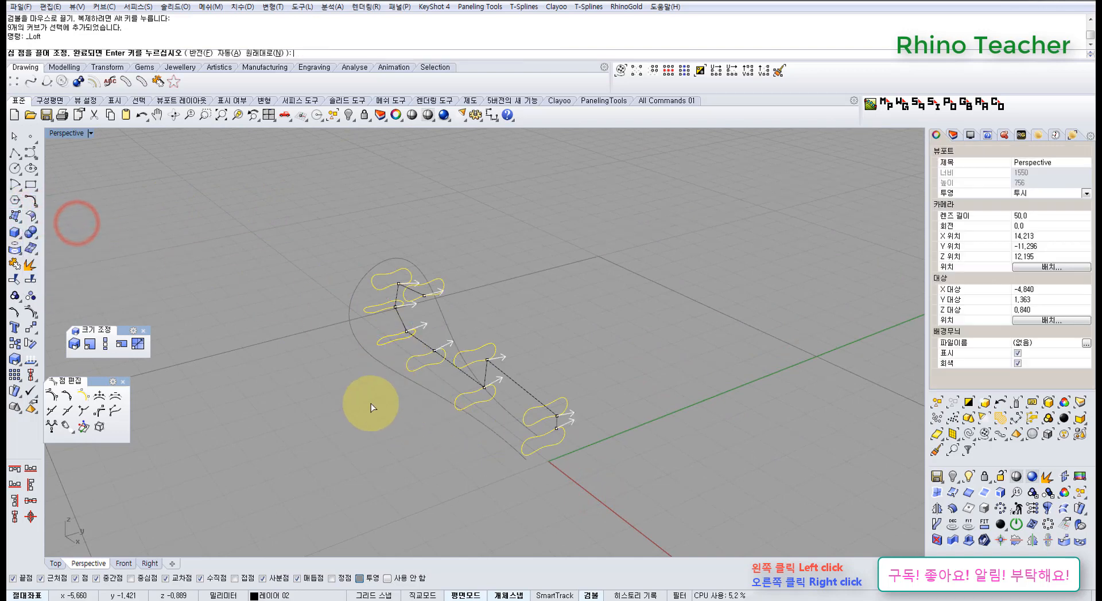
right_click_drag(370, 404, 573, 355)
key("Escape")
Try to loft the nine cross-sections, picking them in order from the upper open end around to the lower open end
left_click(578, 329)
right_click(580, 332)
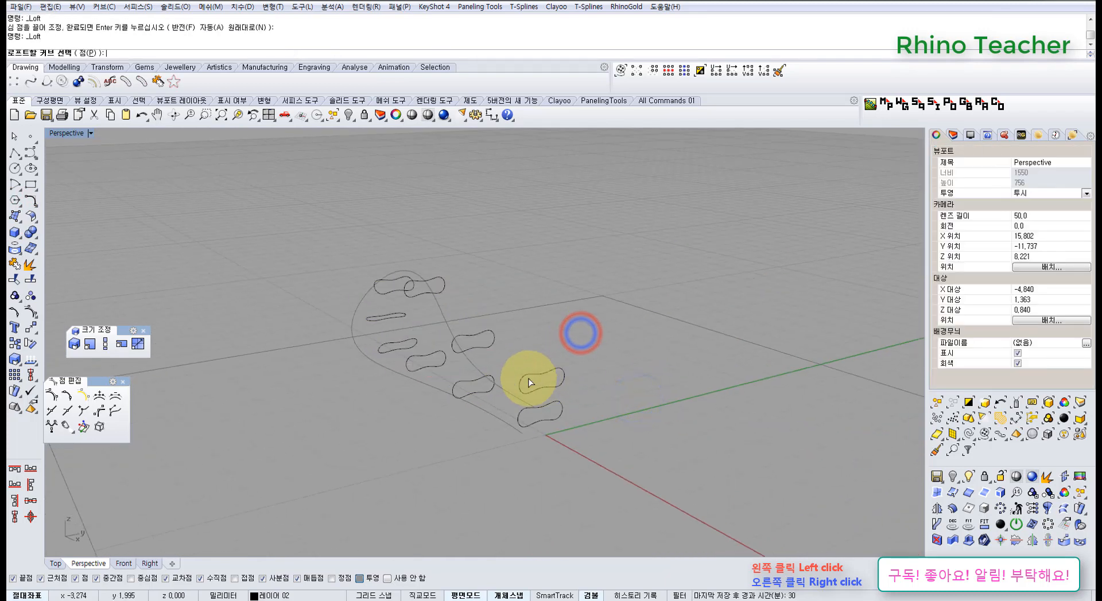
left_click(526, 374)
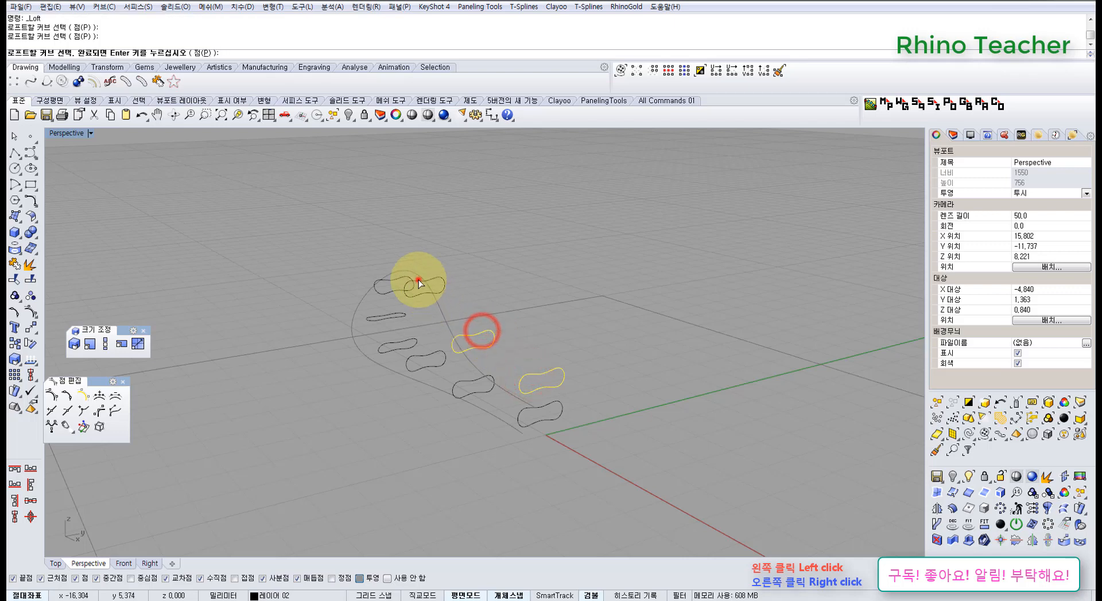
left_click(381, 282)
left_click(380, 345)
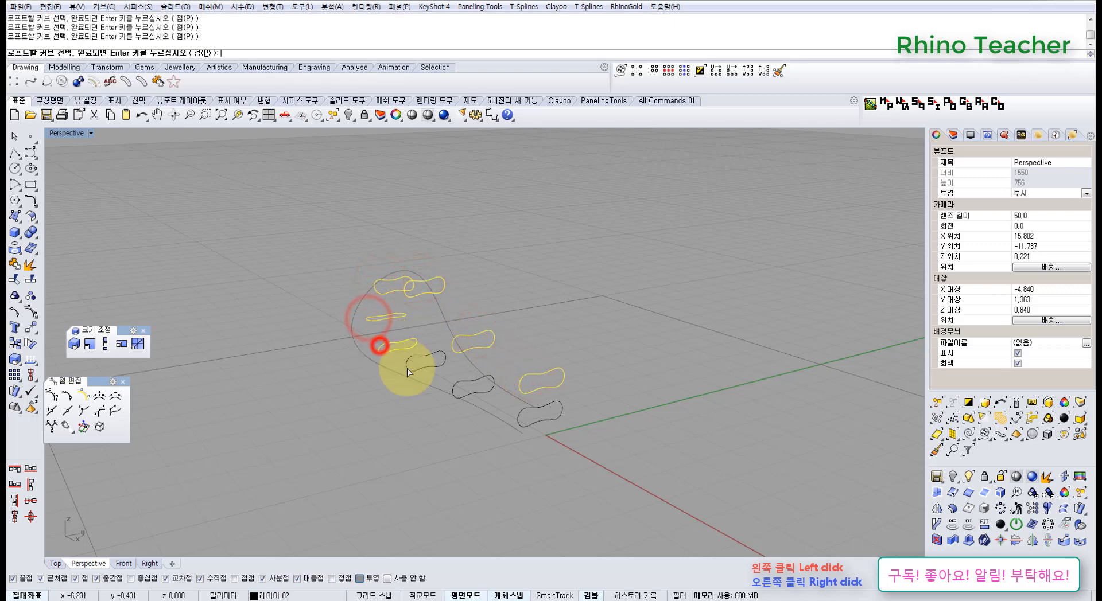
left_click(454, 390)
right_click(525, 427)
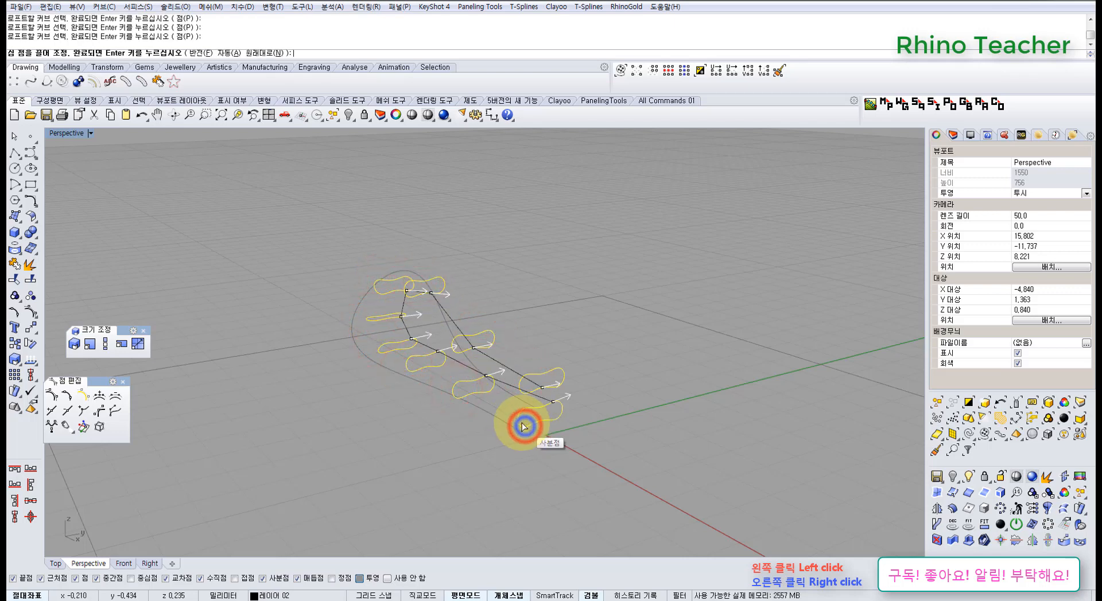
right_click_drag(480, 386, 459, 347)
right_click_drag(531, 332, 524, 405)
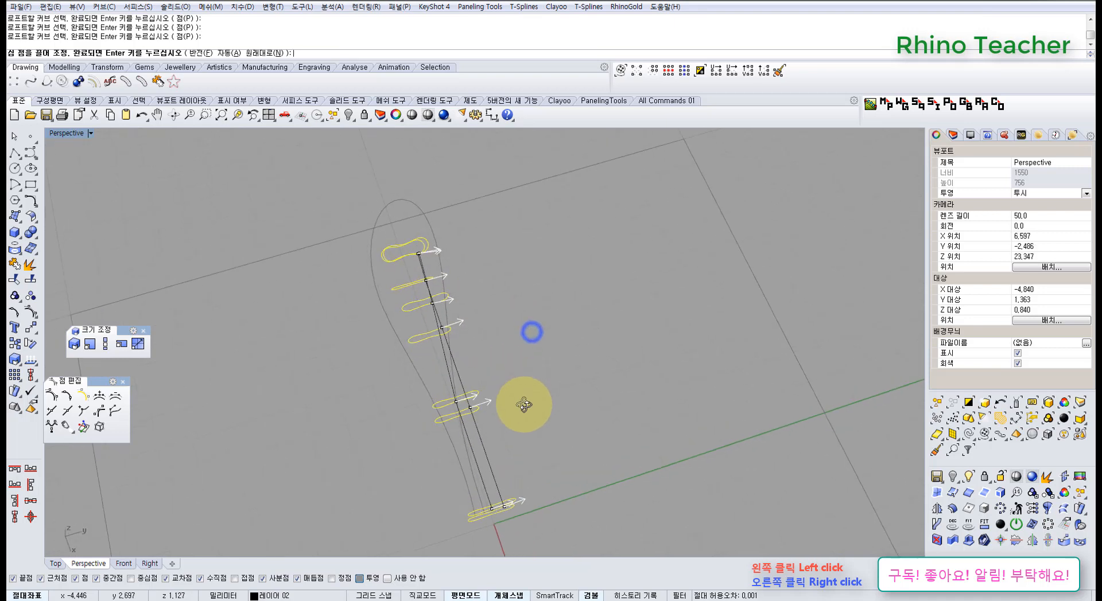
scroll(440, 301, "up", 6)
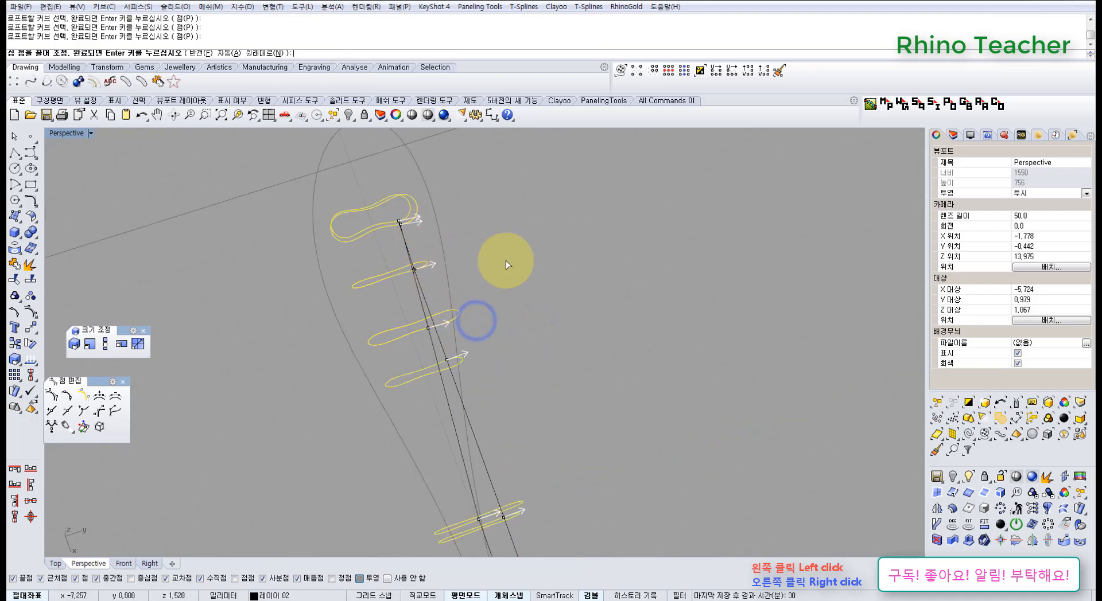
key("Return")
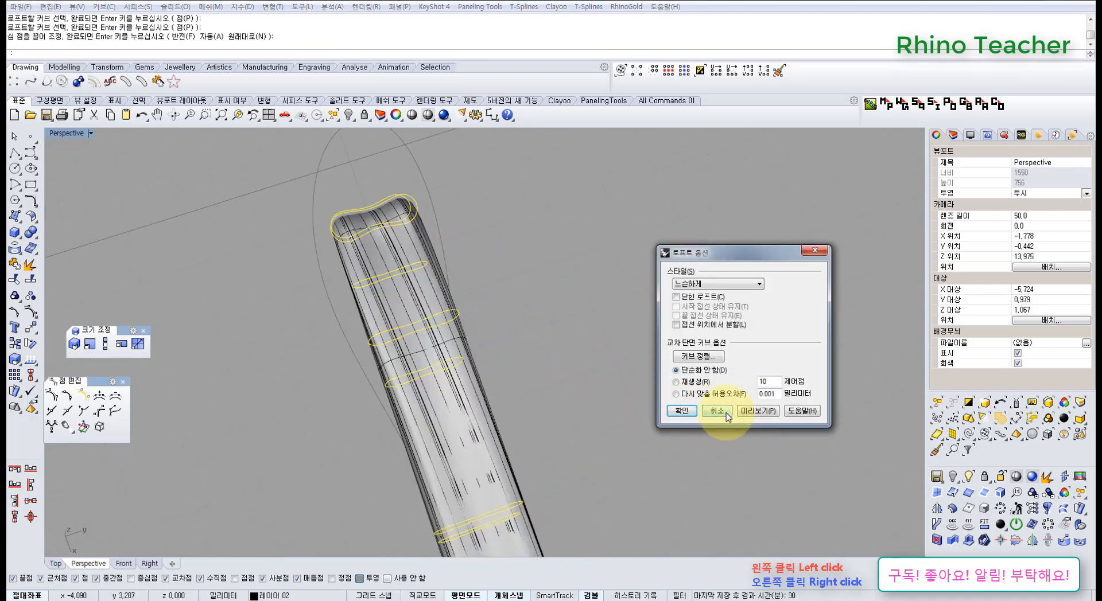
left_click(717, 411)
Start a Loft through the nine cross-sections, selecting them one by one around the loop from the upper to the lower open end
right_click_drag(529, 422, 551, 344)
right_click(556, 347)
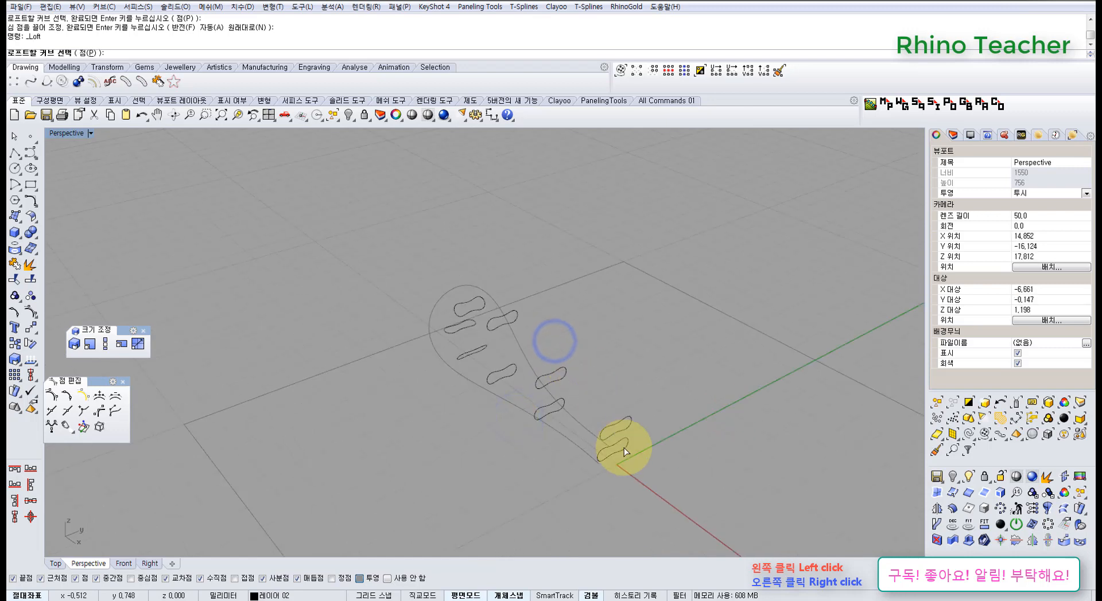
left_click(546, 373)
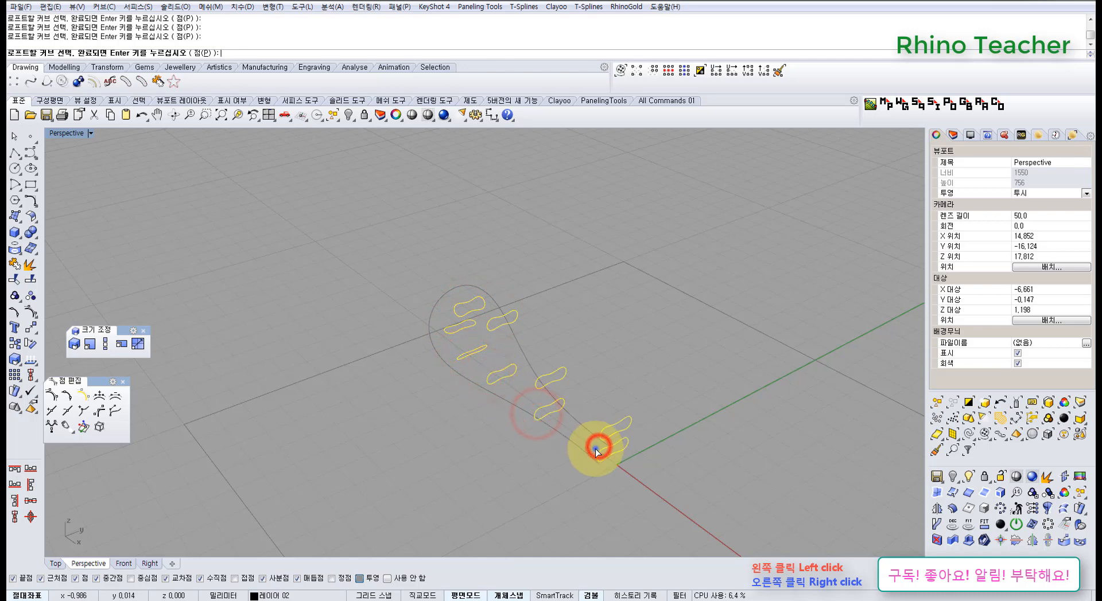
right_click(596, 450)
Adjust the loft seam points on the upper and lower sections next to the open end so they line up
right_click_drag(556, 420, 521, 301, "shift")
scroll(516, 355, "up", 5)
left_click(509, 336)
left_click(487, 343)
left_click(504, 296)
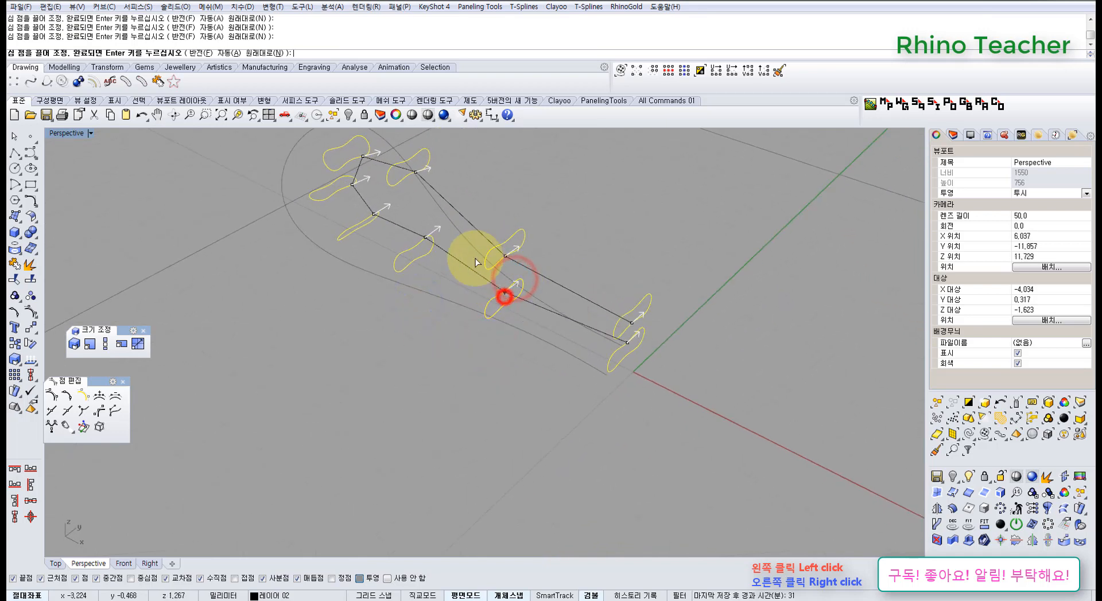
Shift the seam points of the lower sections toward the closed end to the middle of each section's long edge
scroll(457, 343, "up", 8)
mouse_move(438, 253)
right_mouse_down("shift")
mouse_move(457, 343)
mouse_move(381, 303)
mouse_move(389, 286)
right_mouse_up("shift")
left_click(444, 326)
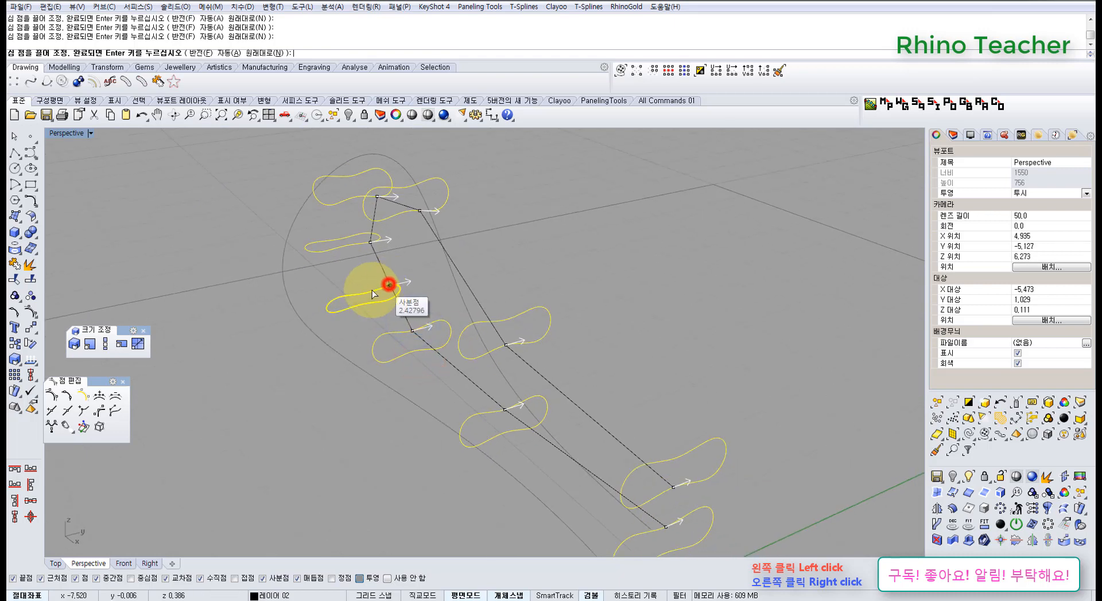
left_click(365, 294)
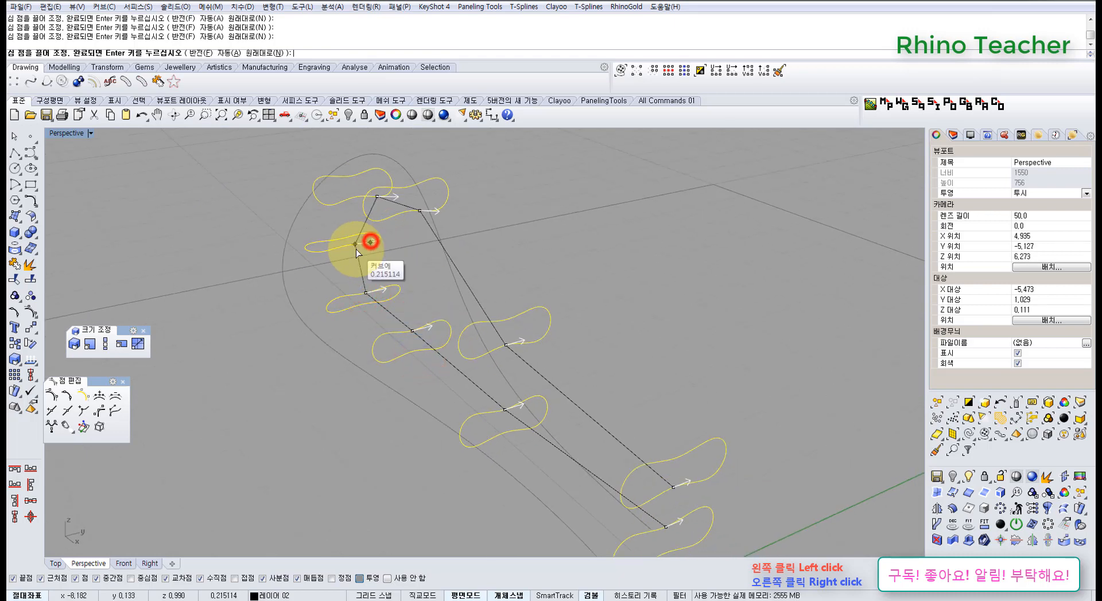
Align the seam points of the flat and upper sections around the closed end with the rest of the seam line
right_click_drag(461, 215, 416, 286)
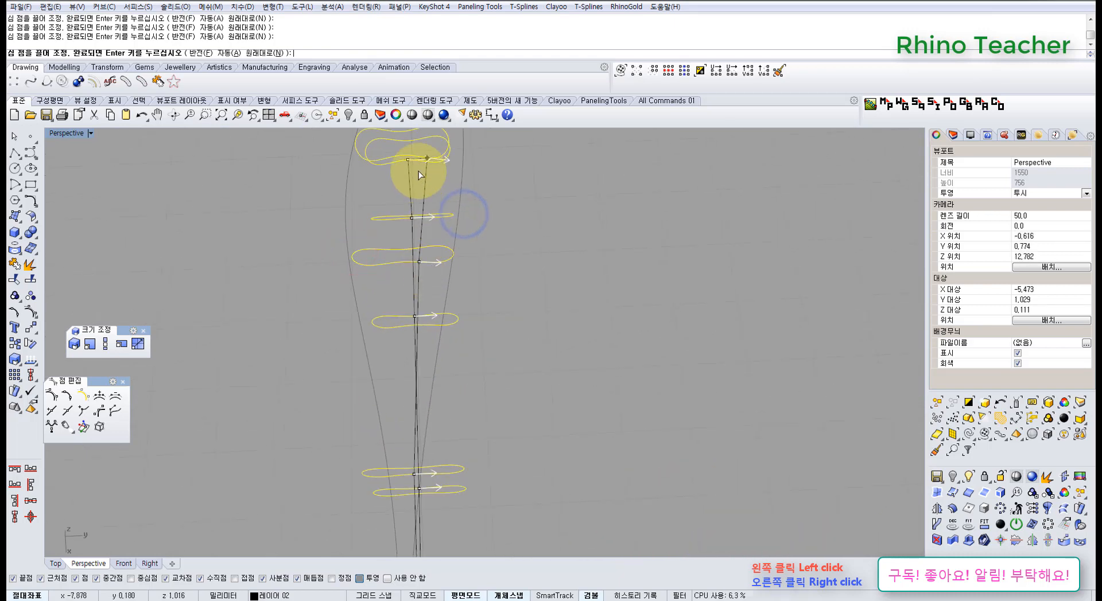
right_click_drag(425, 188, 521, 208)
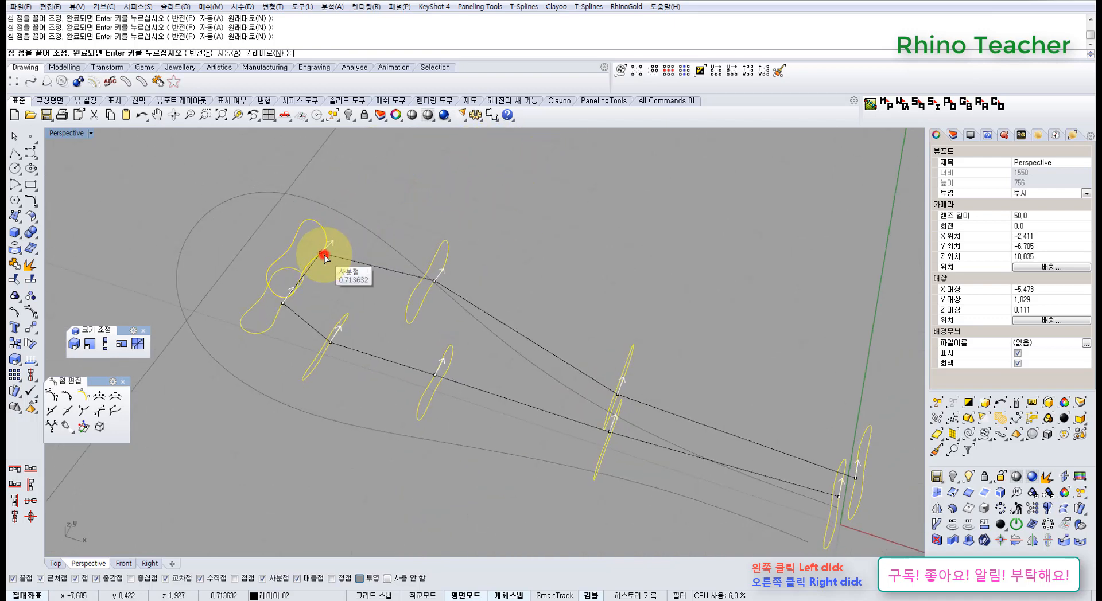
left_click(311, 271)
right_click_drag(491, 329, 416, 234)
left_click(417, 225)
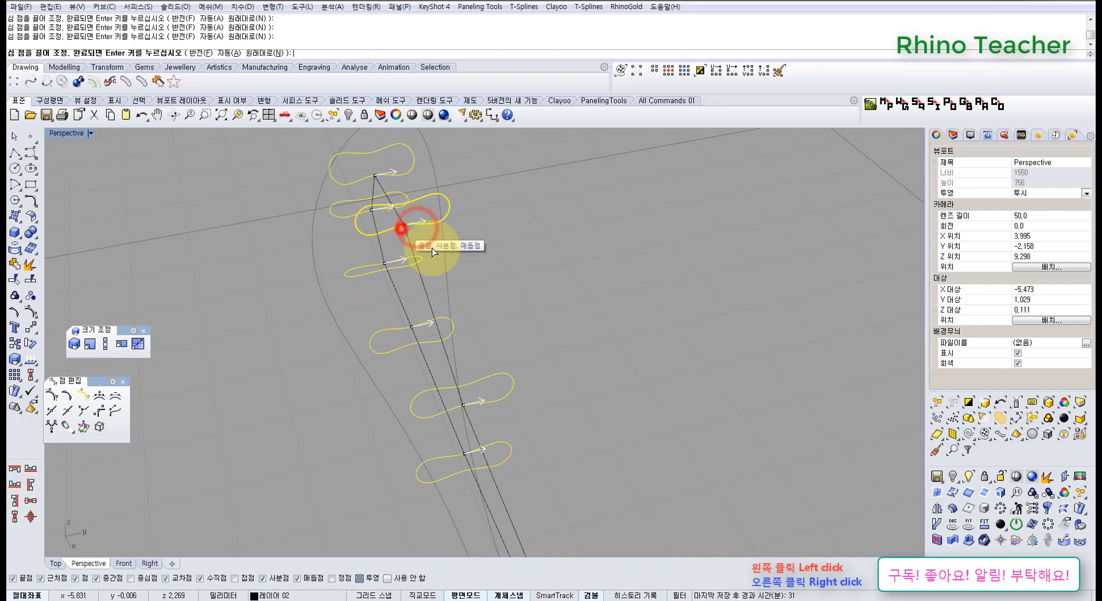
Check the aligned seam line around the whole loop and accept the seam points for the loft
scroll(535, 390, "down", 5)
right_click_drag(480, 393, 580, 340)
right_click_drag(580, 341, 463, 277, "shift")
right_click_drag(462, 277, 399, 360)
right_click_drag(587, 416, 644, 393)
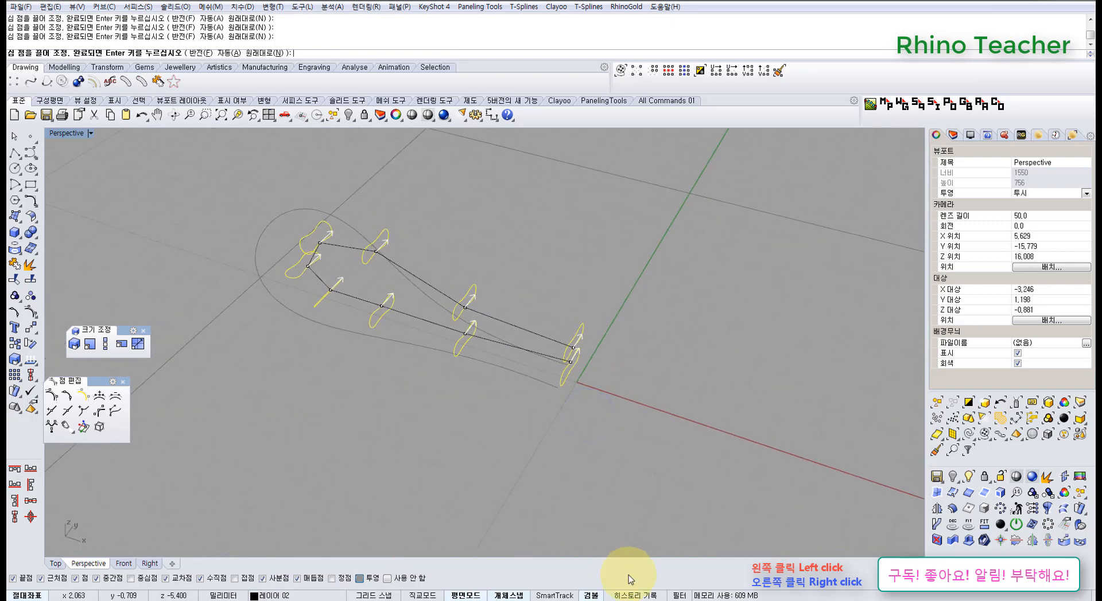
right_click(601, 439)
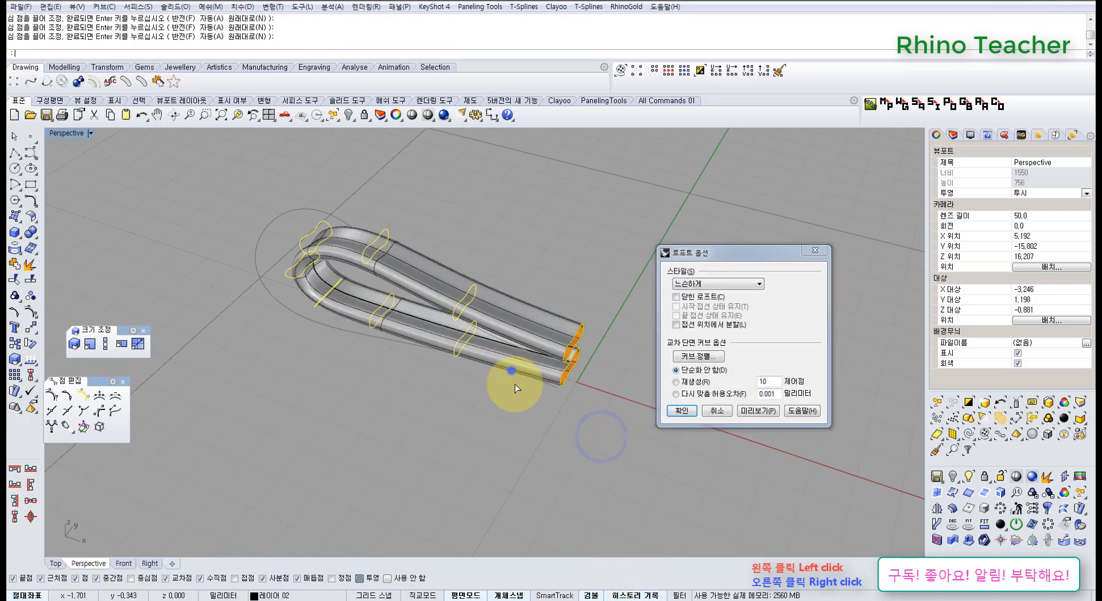
Preview the loft with the Normal and Loose styles and create the ribbon surface with the Loose style
right_click_drag(512, 374, 703, 296)
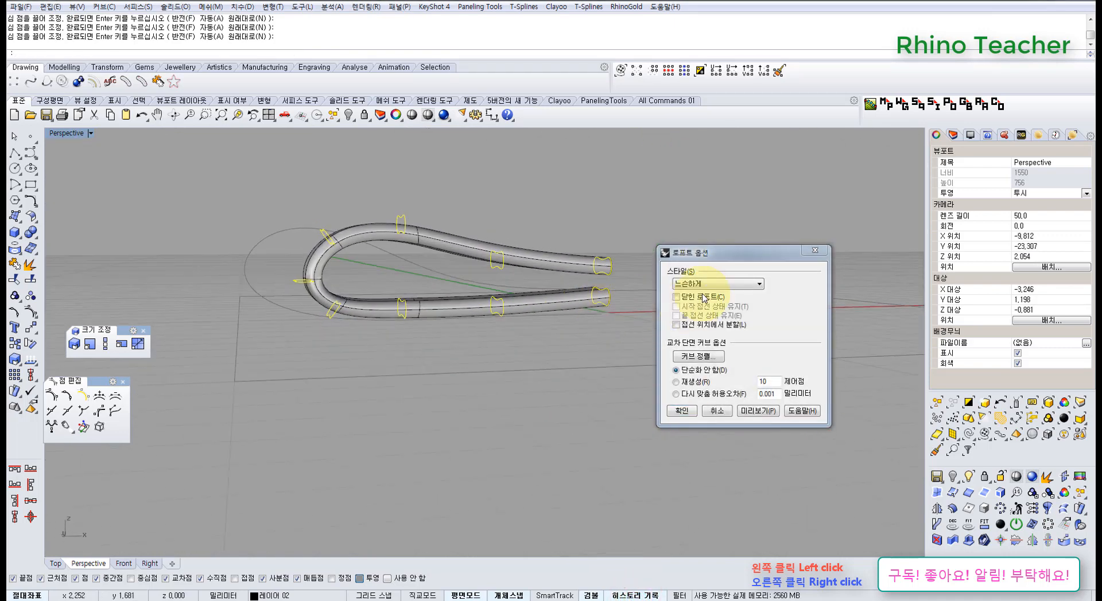
left_click(705, 285)
left_click(701, 294)
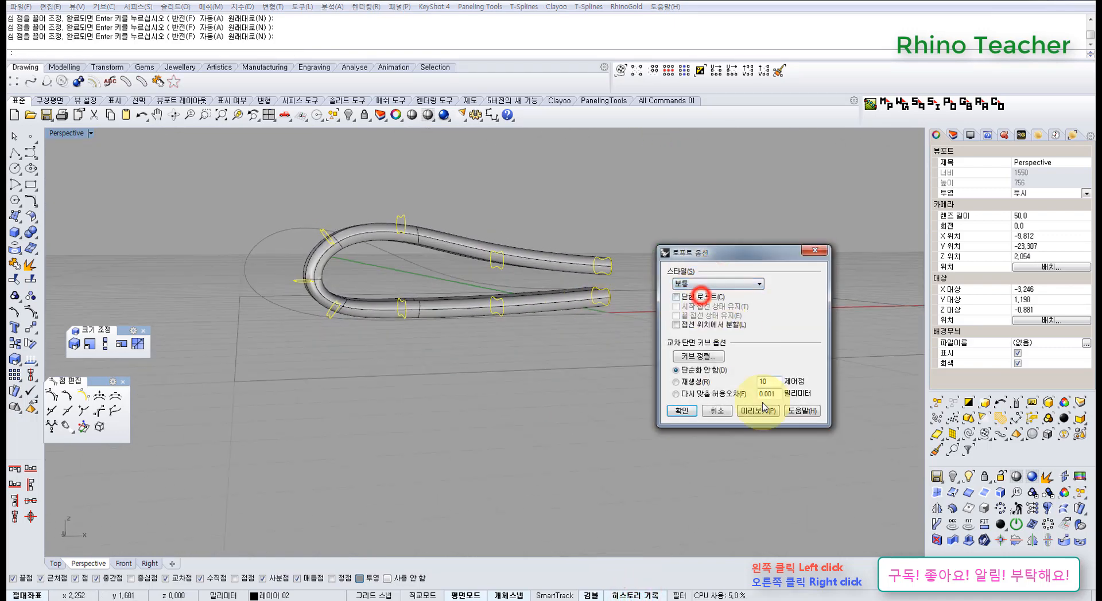
left_click(746, 411)
right_click_drag(524, 327, 659, 304)
left_click(724, 284)
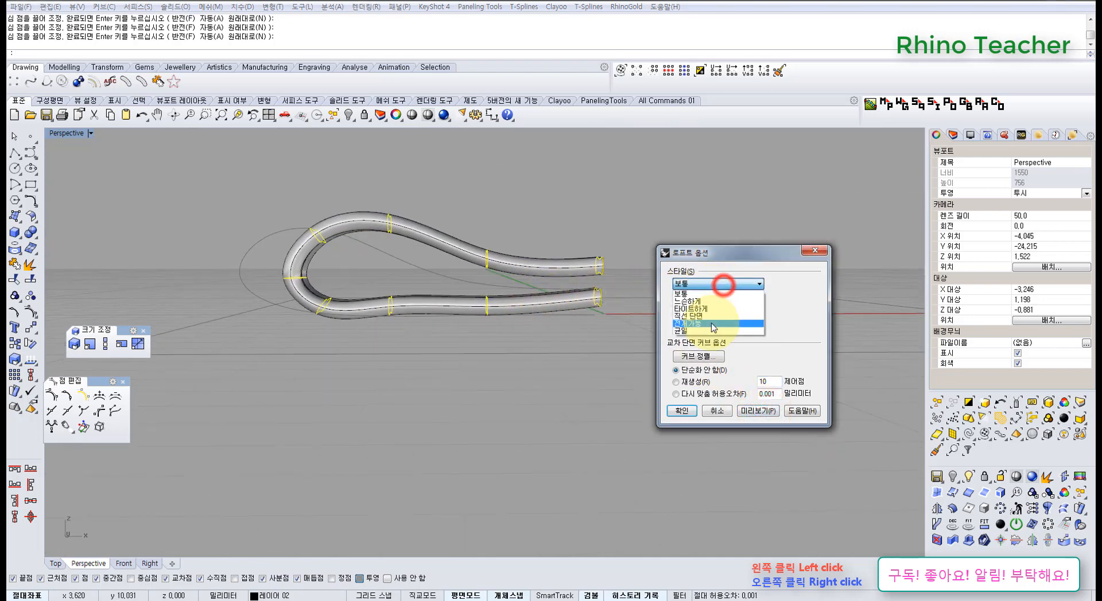
left_click(703, 302)
left_click(752, 411)
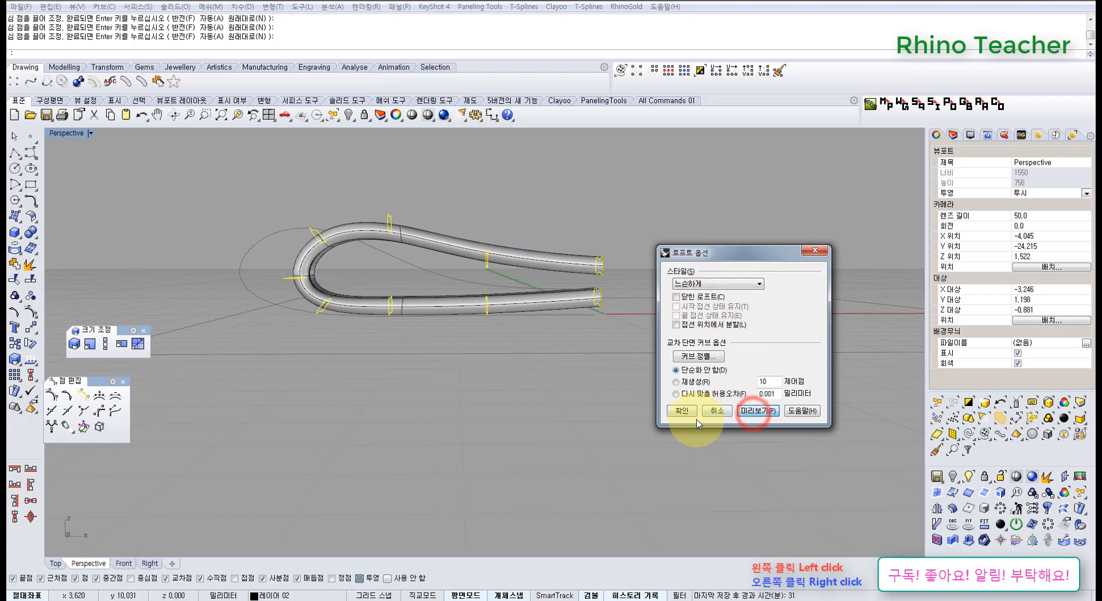
left_click(683, 411)
Select the lofted ribbon surface and lock it
right_click_drag(423, 310, 401, 300)
left_click(425, 315)
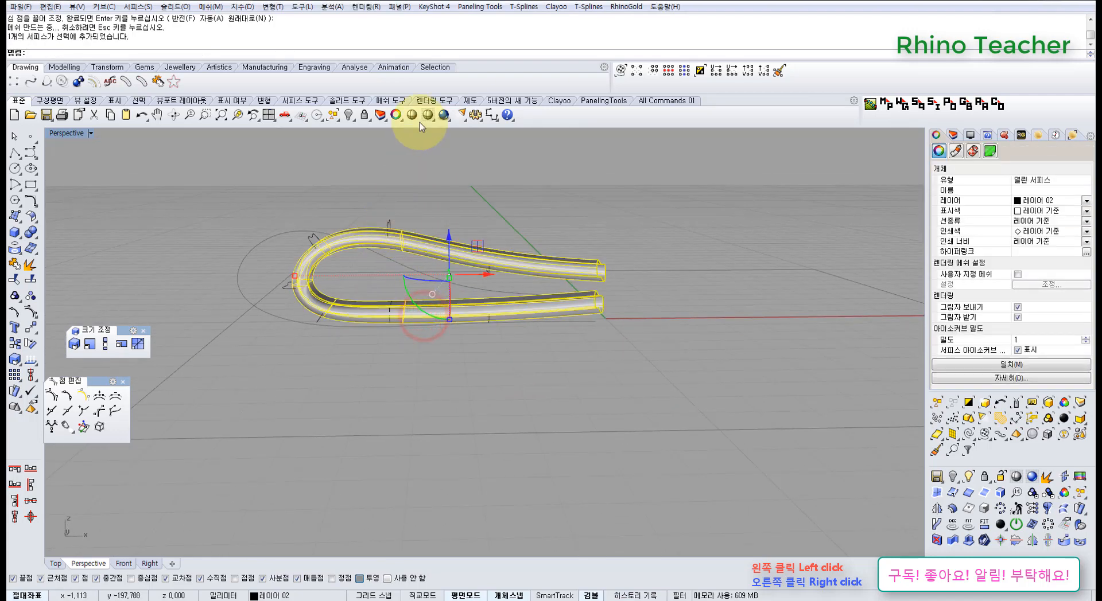
left_click(363, 115)
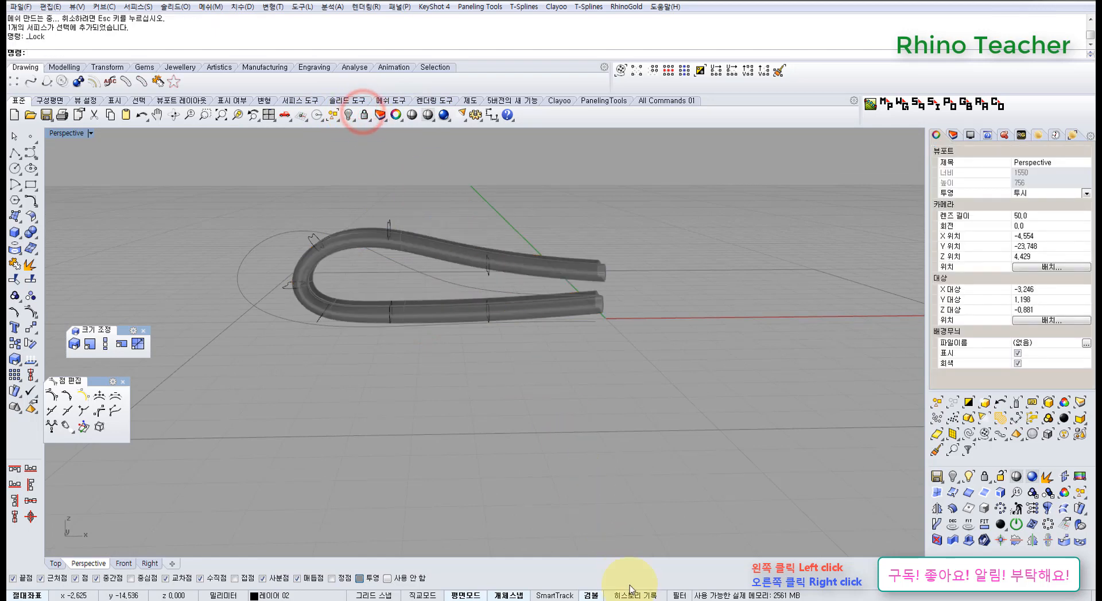
Undo the surface lock and limit the selection filter to curves and control points
left_click(676, 596)
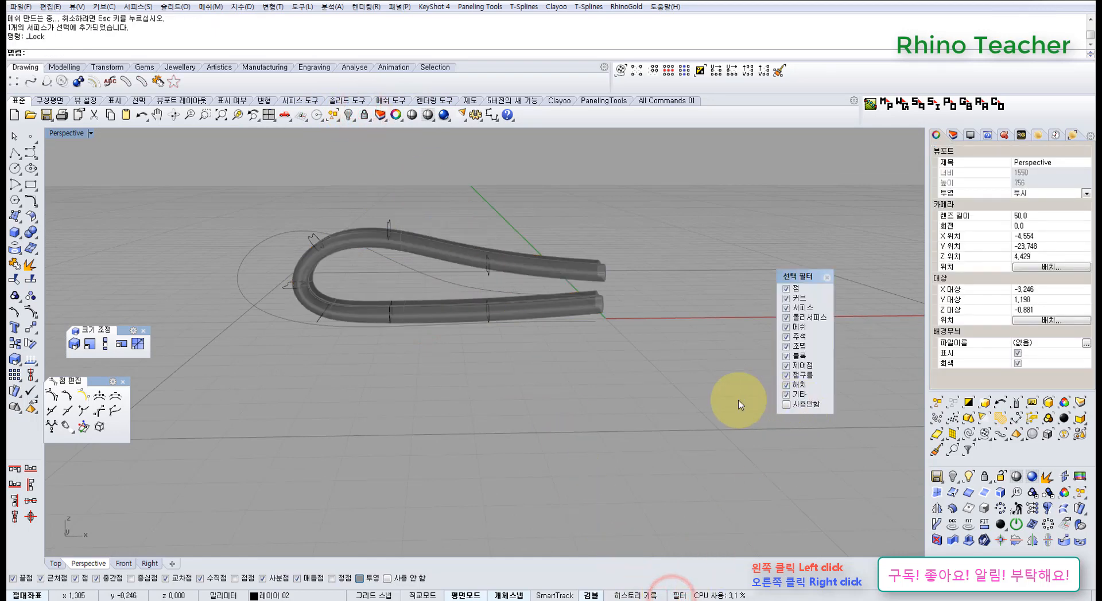
right_click_drag(602, 432, 654, 356)
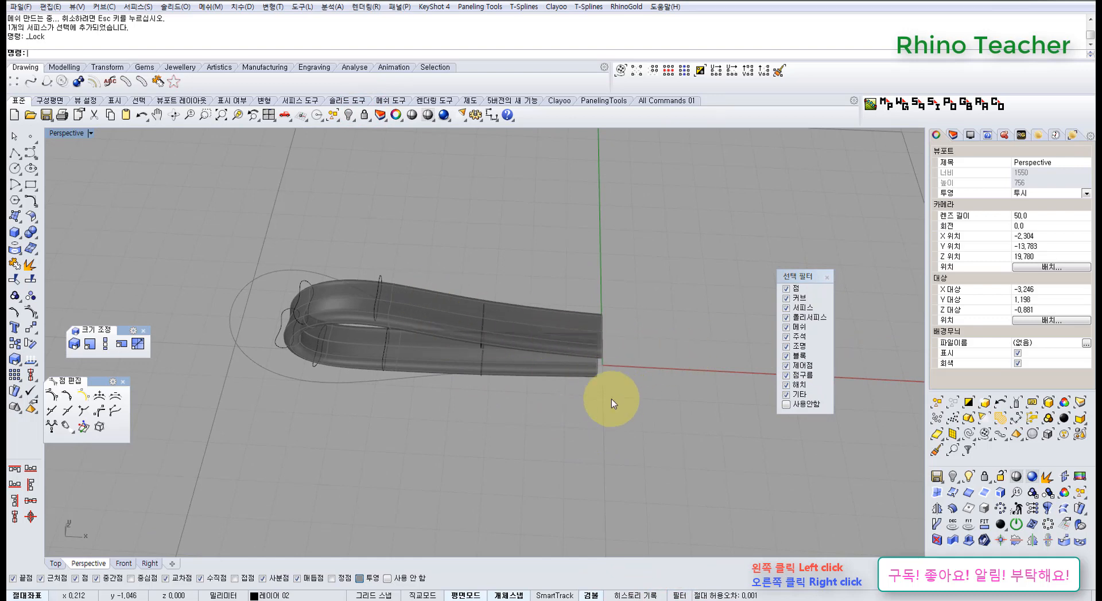
right_click_drag(623, 350, 634, 292)
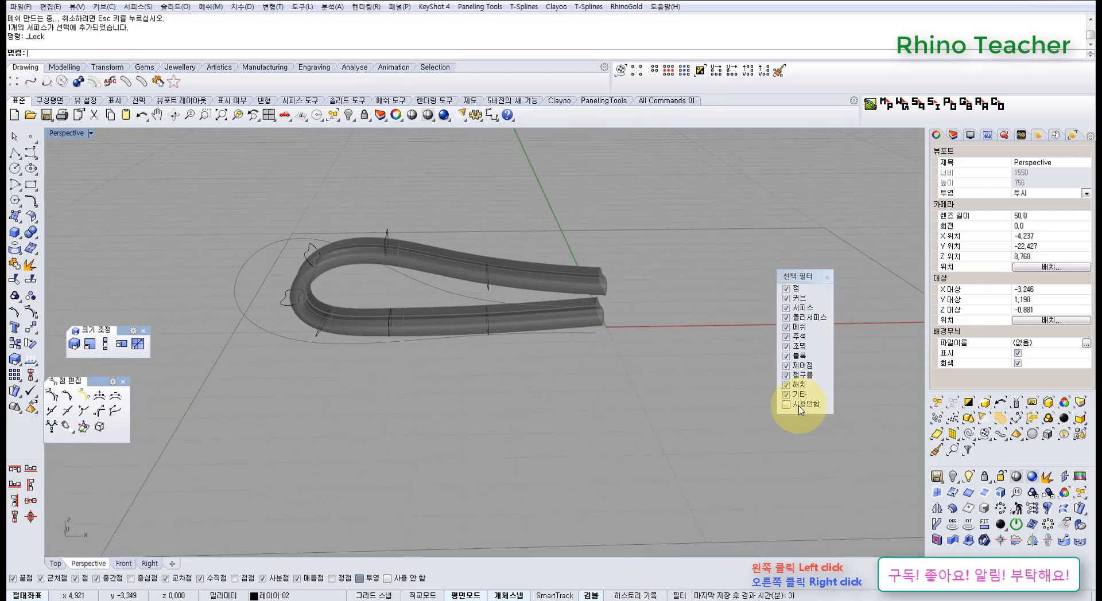
key("ctrl+z")
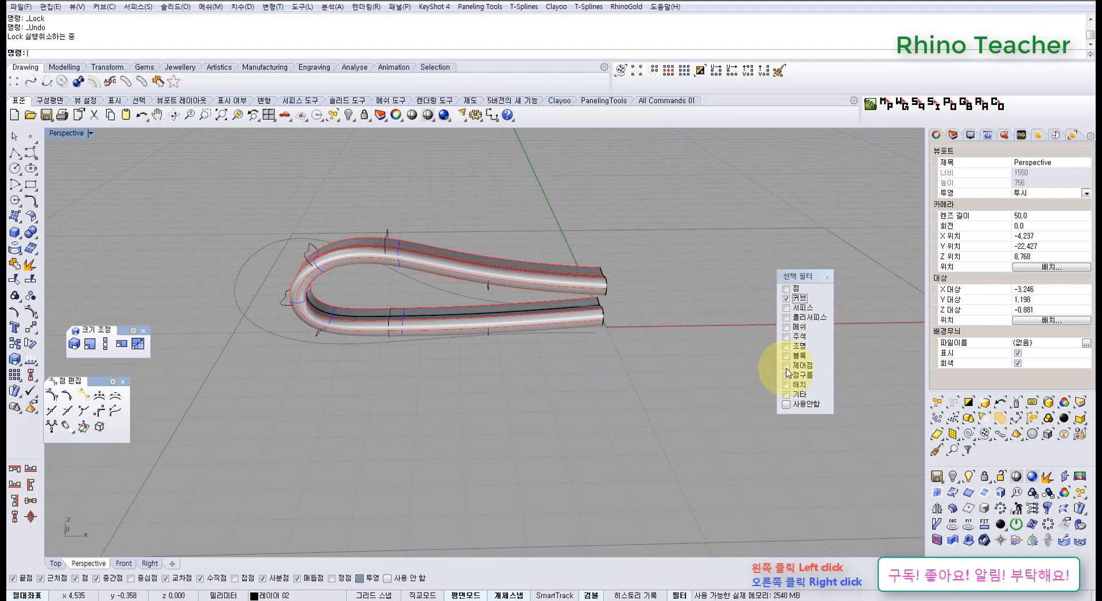
Select the four section curves along the ribbon's middle with a selection window, and clear the selection
right_click_drag(607, 318, 597, 361)
left_click_drag(319, 226, 544, 441)
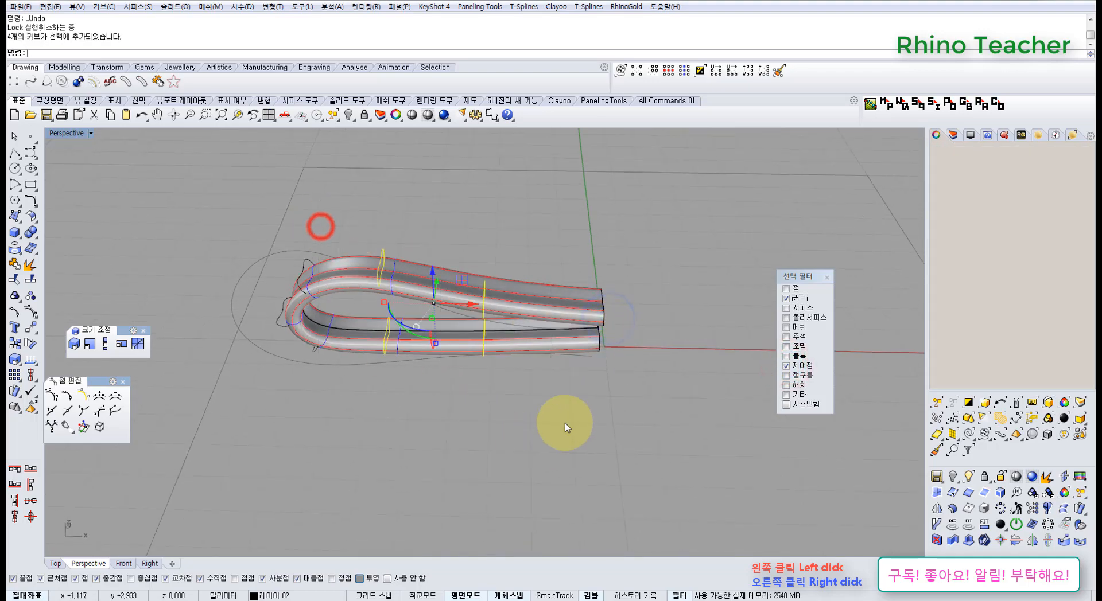
right_click_drag(502, 425, 597, 451, "shift")
left_click(597, 451)
right_click_drag(462, 369, 464, 204)
scroll(463, 205, "up", 6)
right_click_drag(454, 249, 502, 263, "shift")
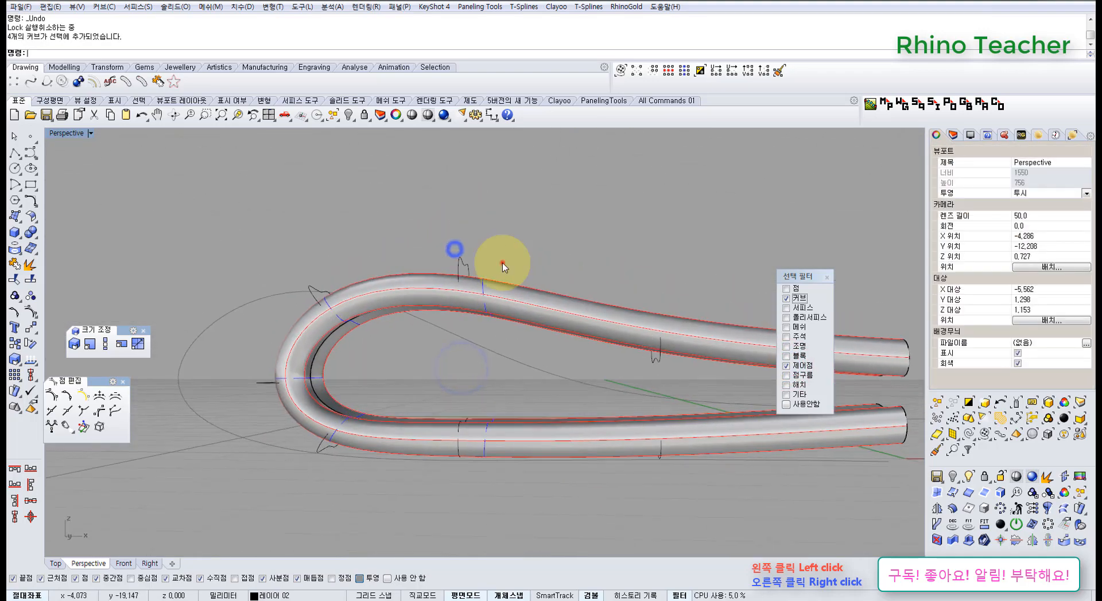
Raise the upper section curve nearest the closed end so the lofted ribbon bulges upward there
left_click_drag(502, 263, 459, 275)
left_click(533, 207)
right_click_drag(482, 242, 440, 294)
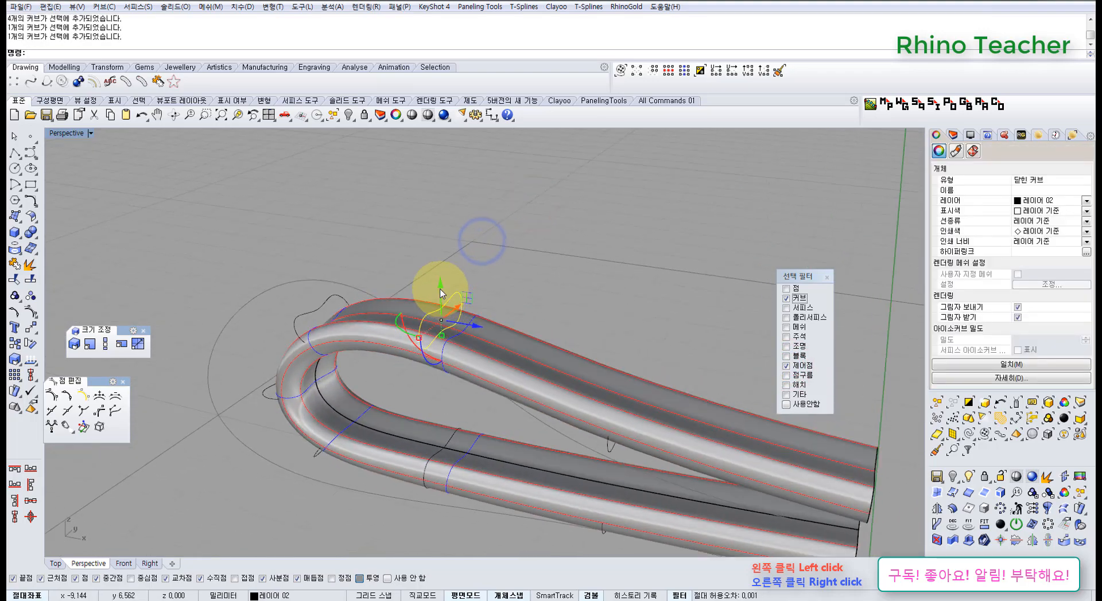
left_click_drag(441, 250, 454, 277)
right_click_drag(453, 277, 343, 287)
left_click_drag(345, 285, 305, 295)
mouse_move(296, 337)
right_mouse_down()
mouse_move(450, 278)
mouse_move(484, 386)
mouse_move(489, 338)
right_mouse_up()
scroll(415, 236, "up", 2)
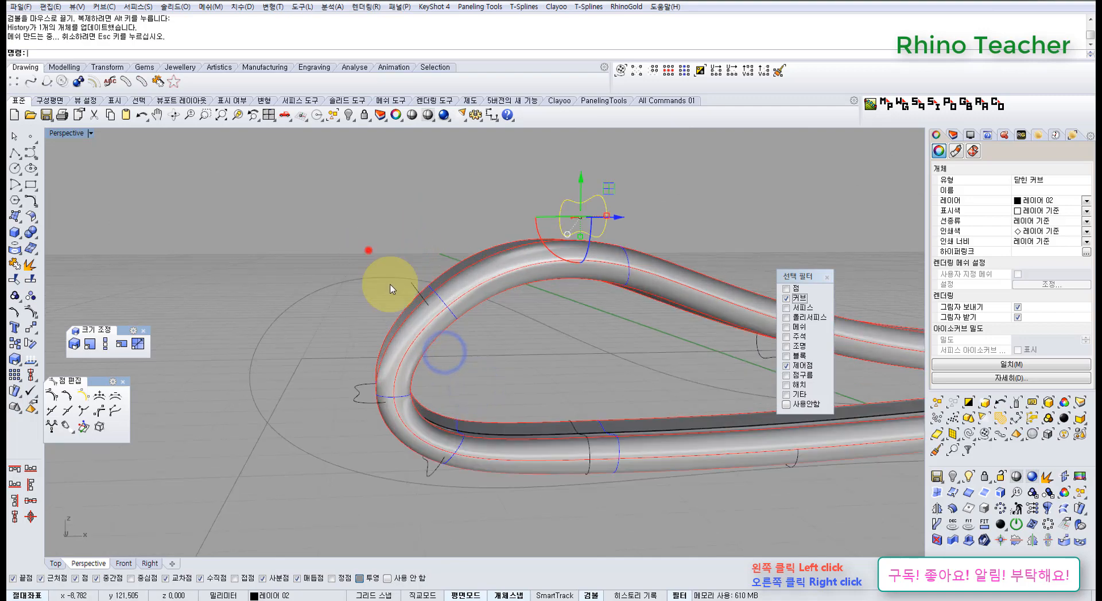
Widen the neighbouring section at the upper bend of the closed end and shift it sideways
mouse_move(490, 238)
right_mouse_down()
mouse_move(369, 368)
mouse_move(397, 302)
right_mouse_up()
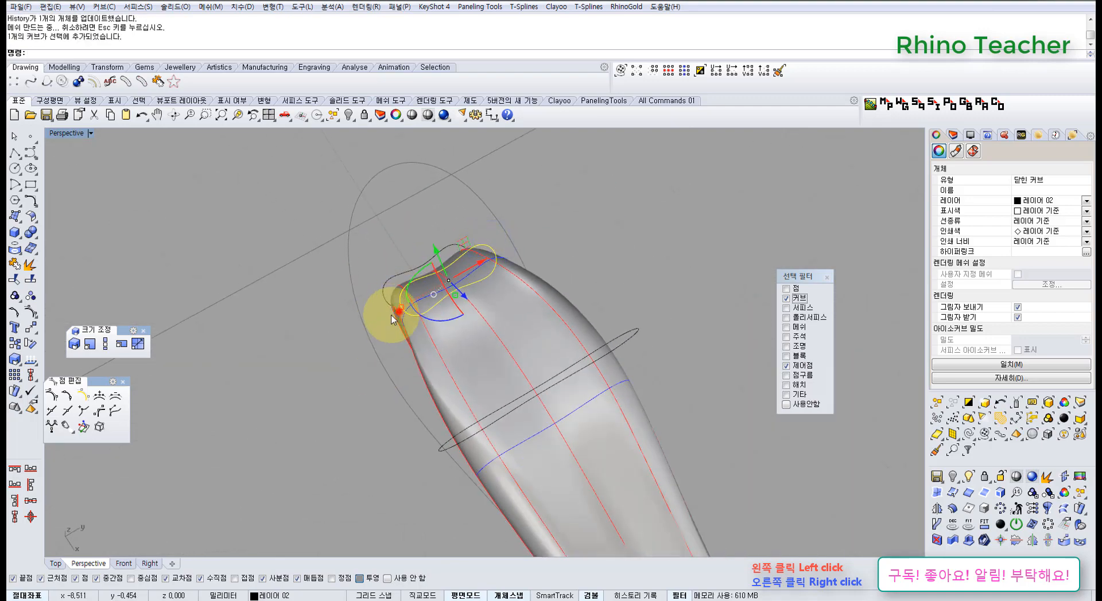
mouse_move(397, 311)
left_mouse_down()
mouse_move(369, 328)
mouse_move(379, 323)
left_mouse_up()
right_click_drag(357, 384, 506, 445)
mouse_move(507, 445)
right_mouse_down()
mouse_move(487, 363)
mouse_move(492, 290)
mouse_move(491, 396)
mouse_move(381, 393)
mouse_move(459, 304)
right_mouse_up()
left_click_drag(487, 290, 506, 288)
left_click(555, 315)
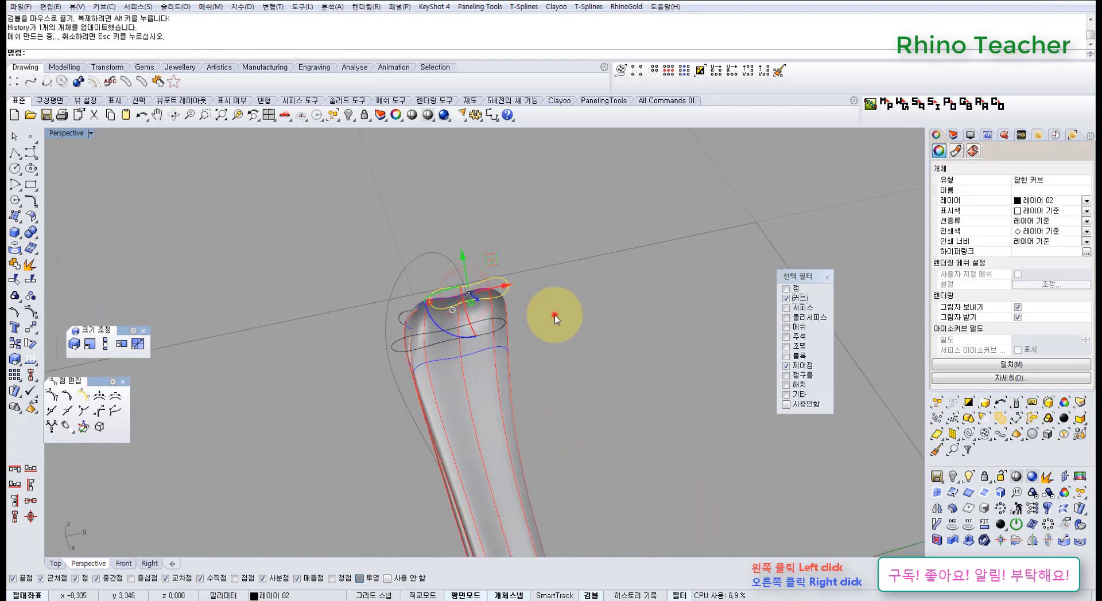
Shift the raised upper section sideways across the ribbon's width and clear the selection
right_click_drag(498, 336, 472, 299)
left_click(524, 263)
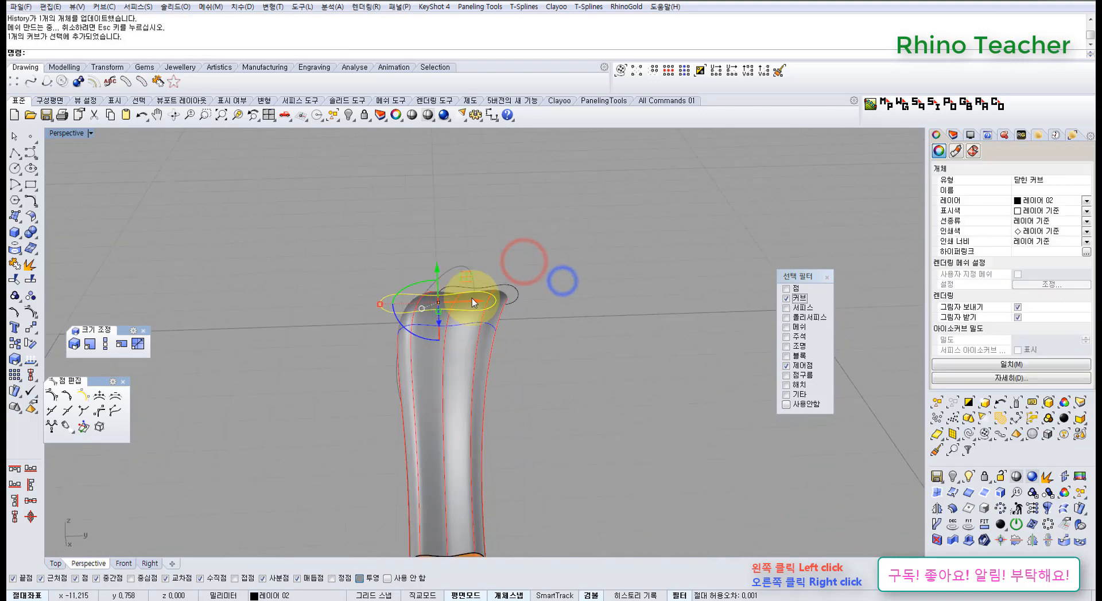
left_click_drag(478, 306, 542, 310)
right_click_drag(463, 316, 442, 337)
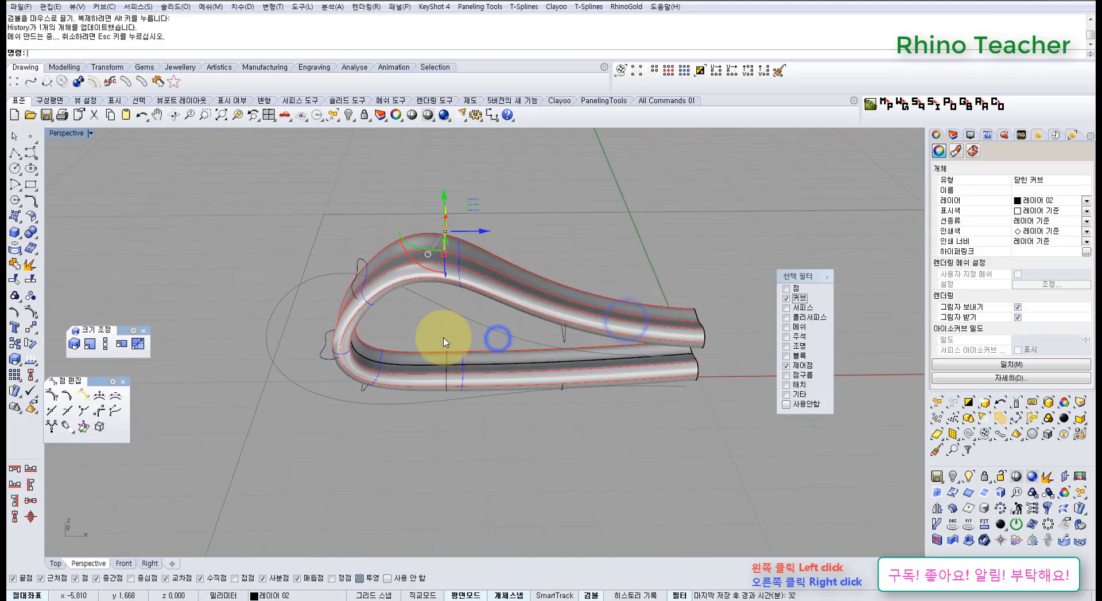
left_click(425, 333)
right_click_drag(511, 362, 654, 359)
left_click(654, 360)
Shift the upper section midway toward the open end sideways across the ribbon
right_click_drag(570, 291, 520, 241)
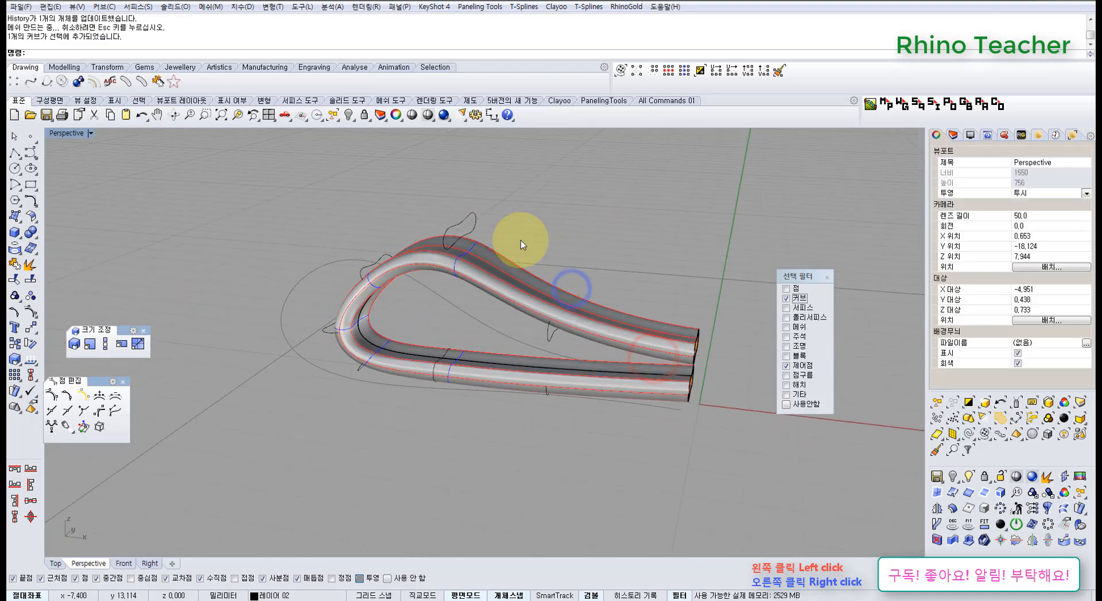
left_click_drag(520, 241, 583, 355)
right_click_drag(608, 295, 515, 383)
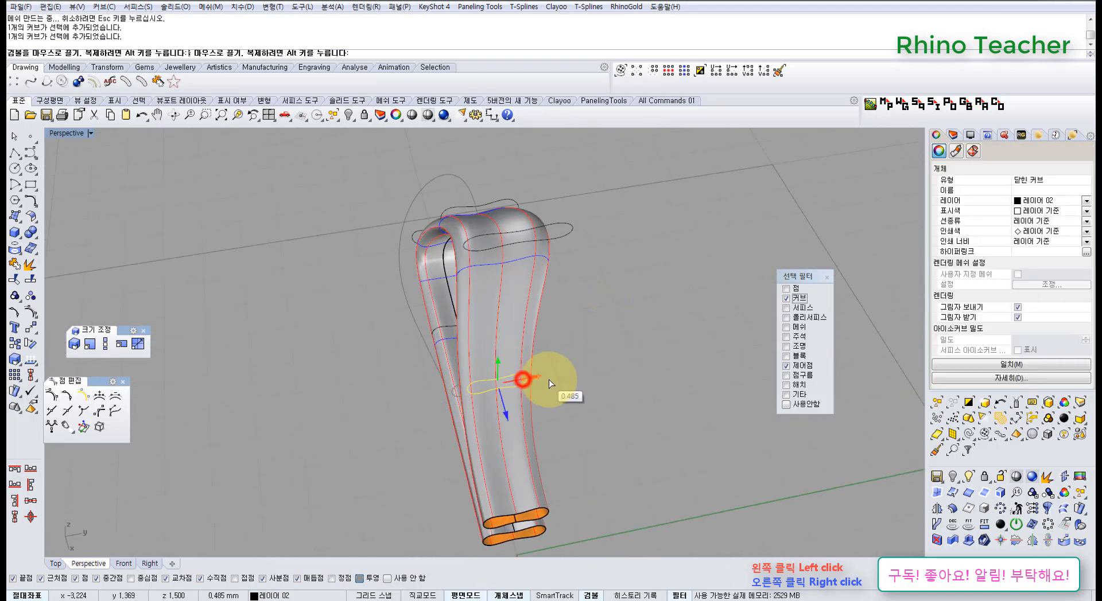
left_click_drag(549, 379, 547, 376)
mouse_move(522, 339)
right_mouse_down()
mouse_move(590, 405)
mouse_move(658, 209)
mouse_move(706, 228)
mouse_move(659, 275)
mouse_move(583, 307)
mouse_move(617, 229)
mouse_move(422, 258)
mouse_move(515, 315)
mouse_move(504, 388)
mouse_move(481, 422)
mouse_move(414, 330)
mouse_move(495, 341)
mouse_move(519, 326)
right_mouse_up()
Undo the sideways section moves and close the selection filter in the Top view
key("ctrl+z")
key("ctrl+z")
key("ctrl+F1")
scroll(424, 347, "down", 5)
scroll(473, 309, "up", 8)
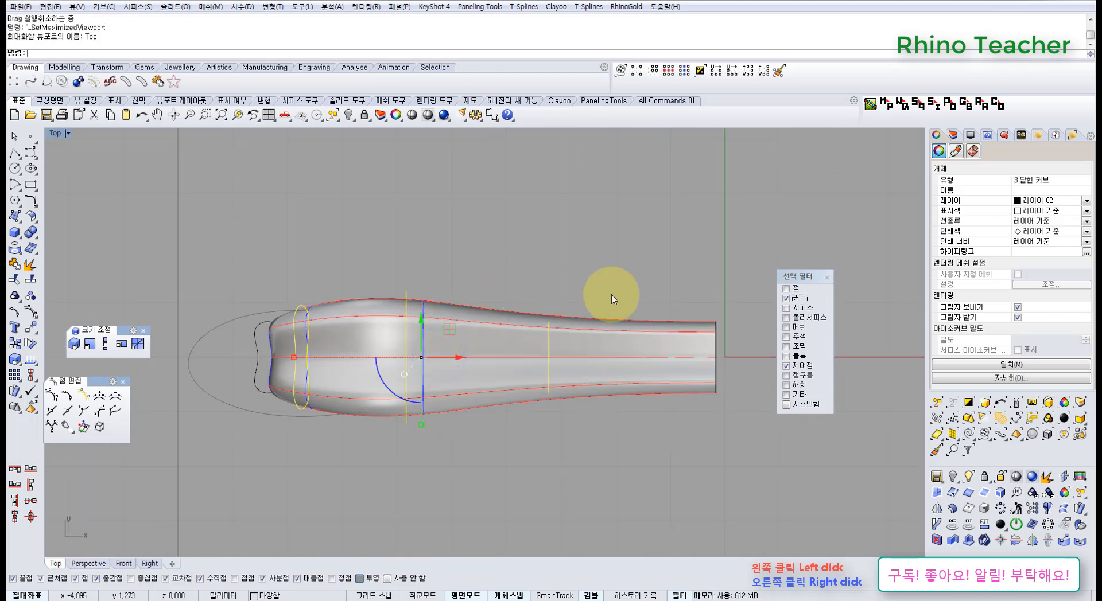
left_click(826, 278)
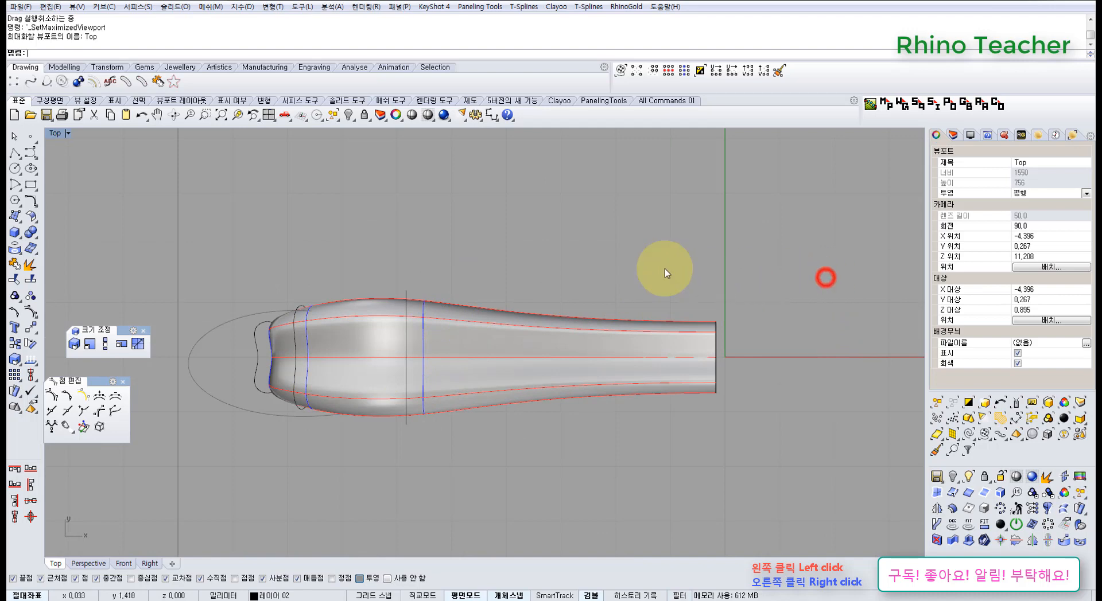
left_click(655, 268)
Delete the lofted ribbon surface together with all its cross-section curves
scroll(390, 251, "down", 4)
right_click_drag(384, 277, 502, 324)
left_click_drag(336, 276, 758, 459)
right_click_drag(732, 426, 501, 416)
key("ctrl+F4")
key("Delete")
Unlock the loop curve that remains in the model
middle_click(500, 416)
left_click(491, 381)
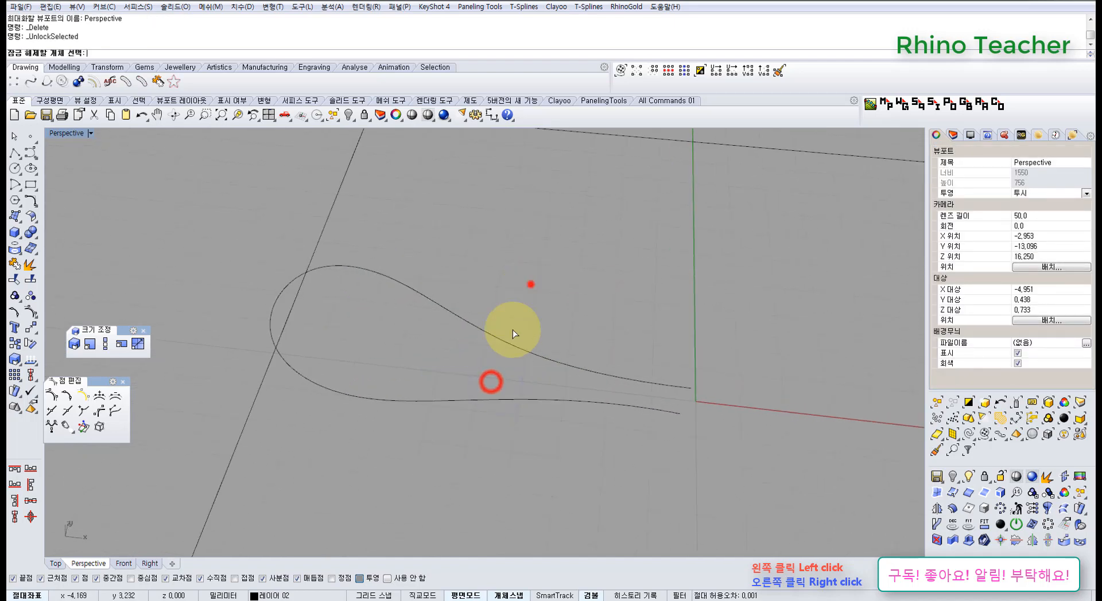
right_click(456, 427)
right_click_drag(438, 398, 481, 399)
Extrude the loop curve as an open, one-sided surface along a custom direction parallel to the Top view's Y axis
key("ctrl+F1")
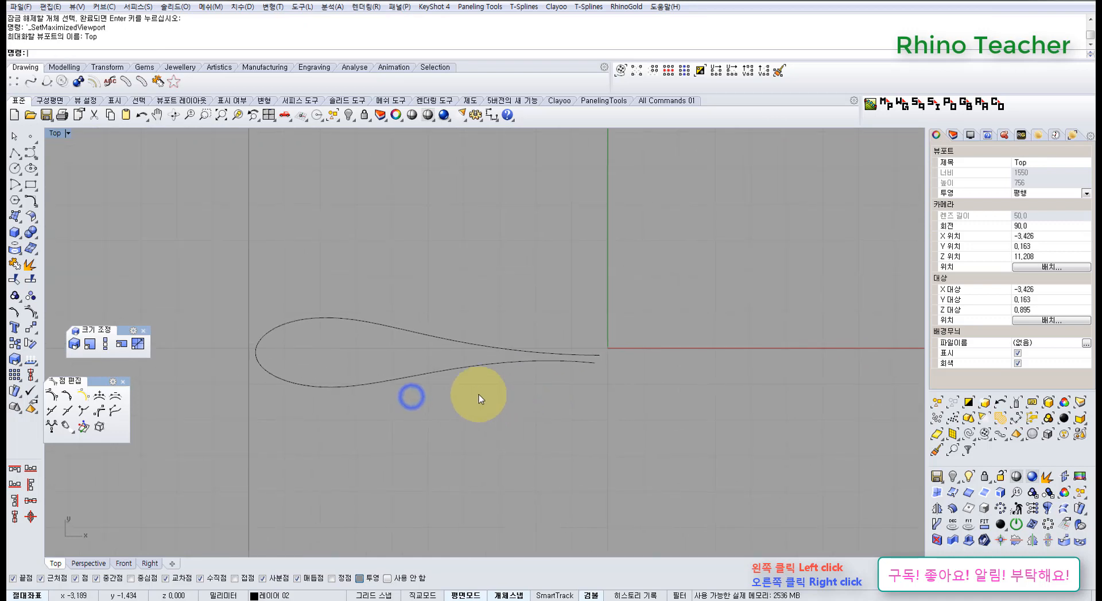
left_click_drag(370, 276, 357, 267)
right_click_drag(350, 331, 388, 375)
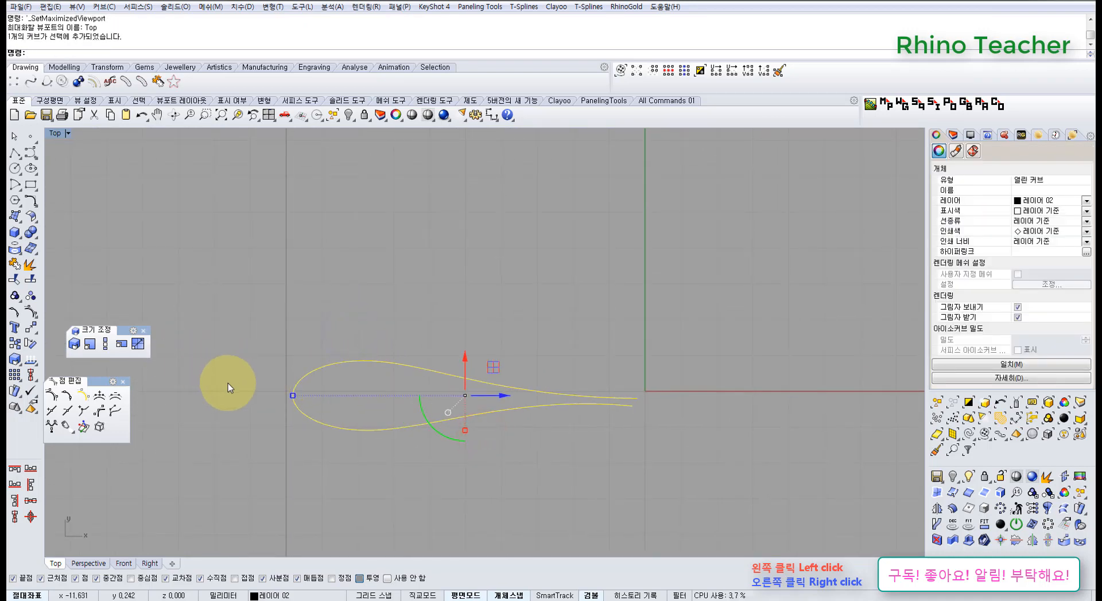
right_click_drag(304, 368, 278, 414)
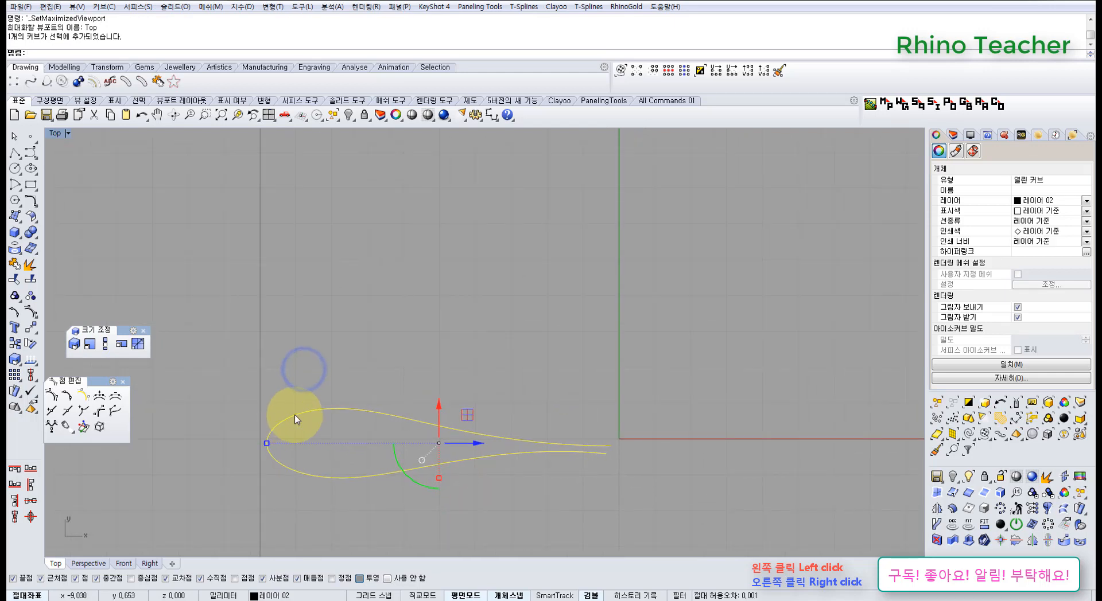
key("ctrl+e")
key("Escape")
left_click(321, 350)
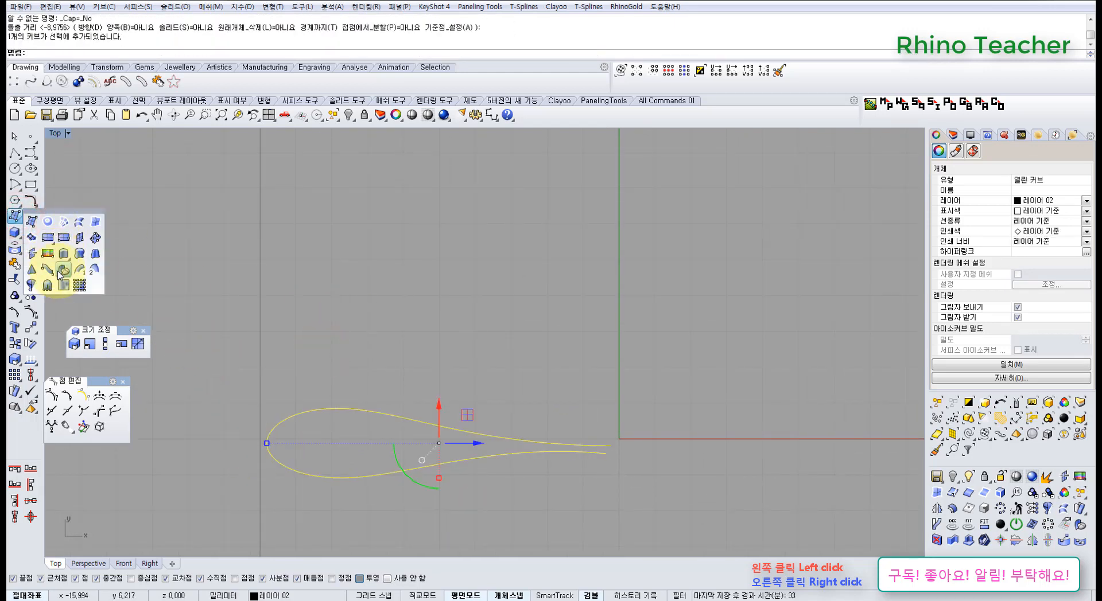
left_click(64, 253)
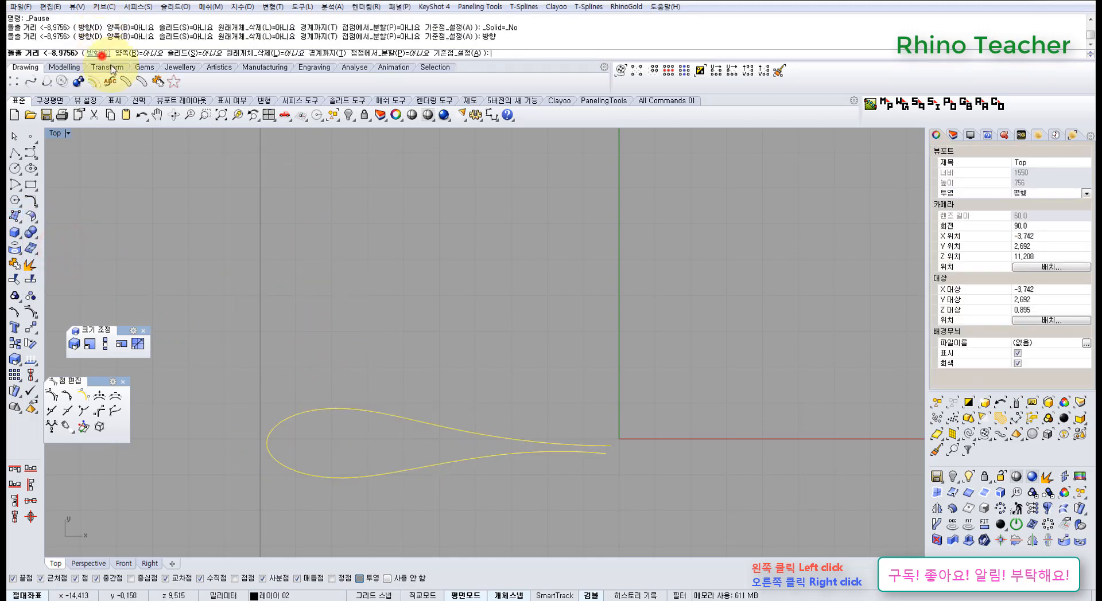
left_click(246, 470)
left_click(244, 367)
left_click(247, 332)
right_click_drag(509, 336, 392, 347)
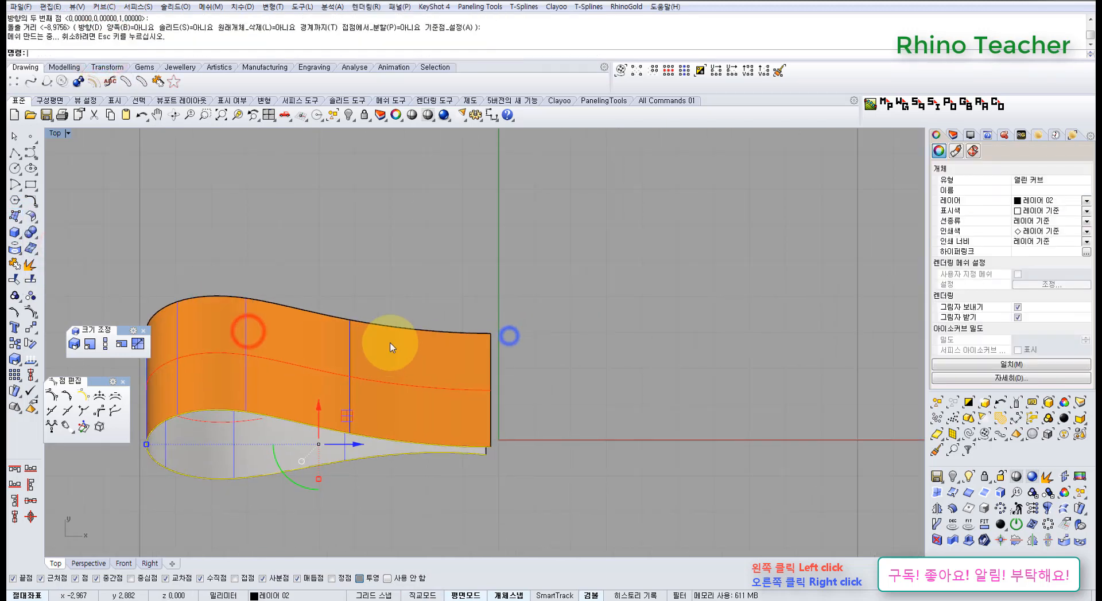
Delete the source loop curve and turn on the extruded surface's control points
key("Delete")
left_click(466, 390)
key("ctrl+F4")
right_click_drag(552, 429, 512, 413)
key("F10")
Move the six control points near the open end of one long edge inward to narrow the surface
right_click_drag(608, 406, 590, 459)
right_click_drag(588, 455, 461, 289, "shift")
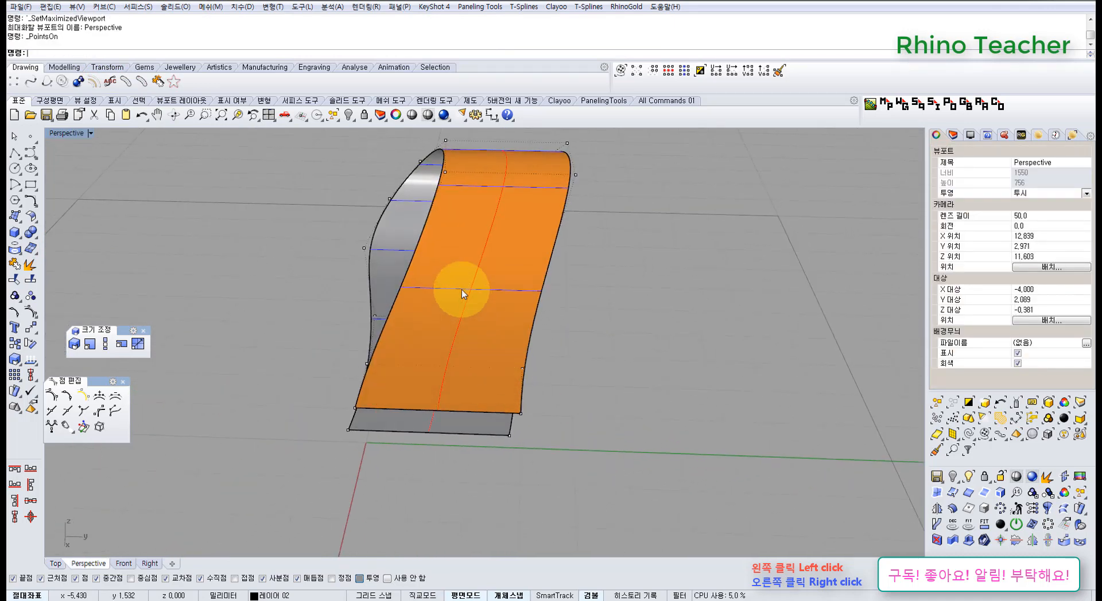
left_click_drag(602, 490, 602, 490)
right_click_drag(555, 373, 572, 359)
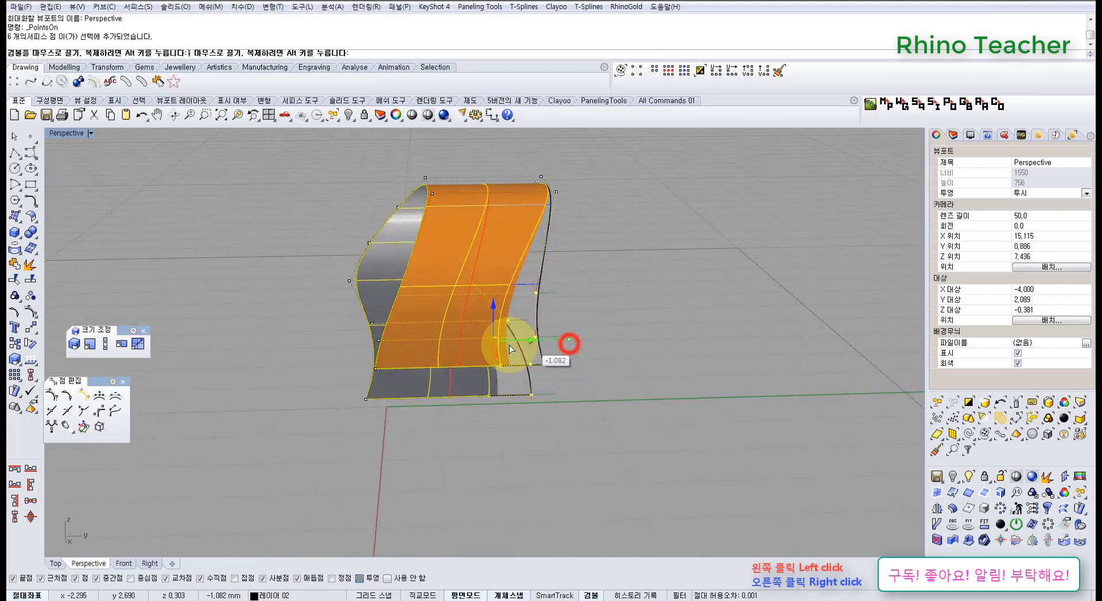
left_click_drag(509, 349, 477, 349)
left_click(591, 320)
Select a single control point on the extruded surface's edge and inspect the shape from other views
right_click_drag(597, 275, 487, 208)
left_click_drag(499, 209, 539, 246)
right_click_drag(562, 265, 554, 367)
right_click_drag(511, 269, 594, 398)
key("ctrl+F1")
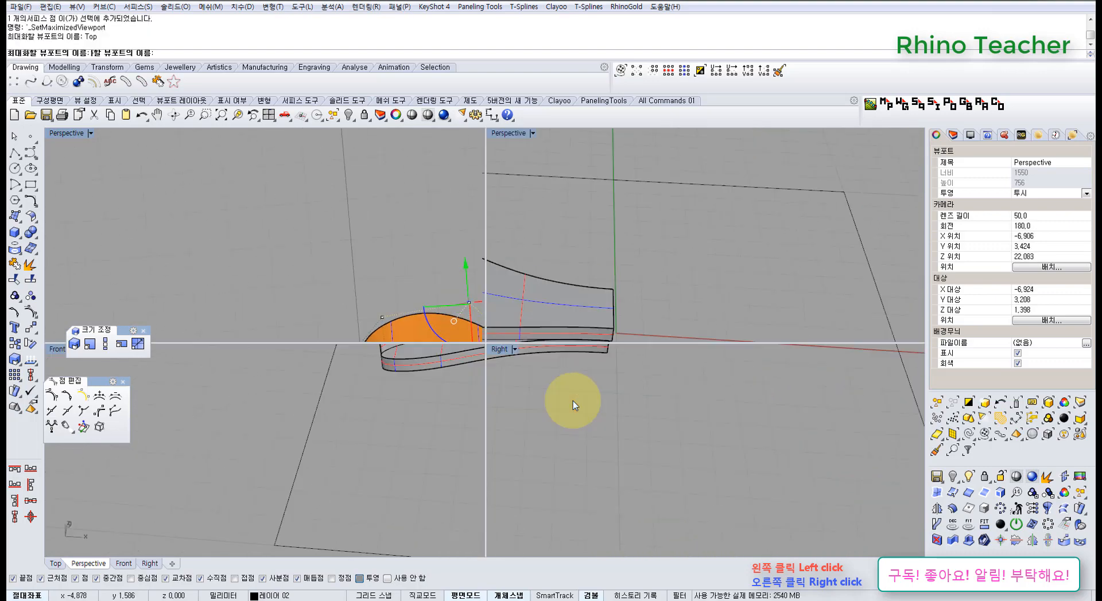
Undo the control point edits, the deletion of the loop curve and its extrusion
right_click_drag(465, 384, 561, 366)
key("ctrl+z")
key("ctrl+z")
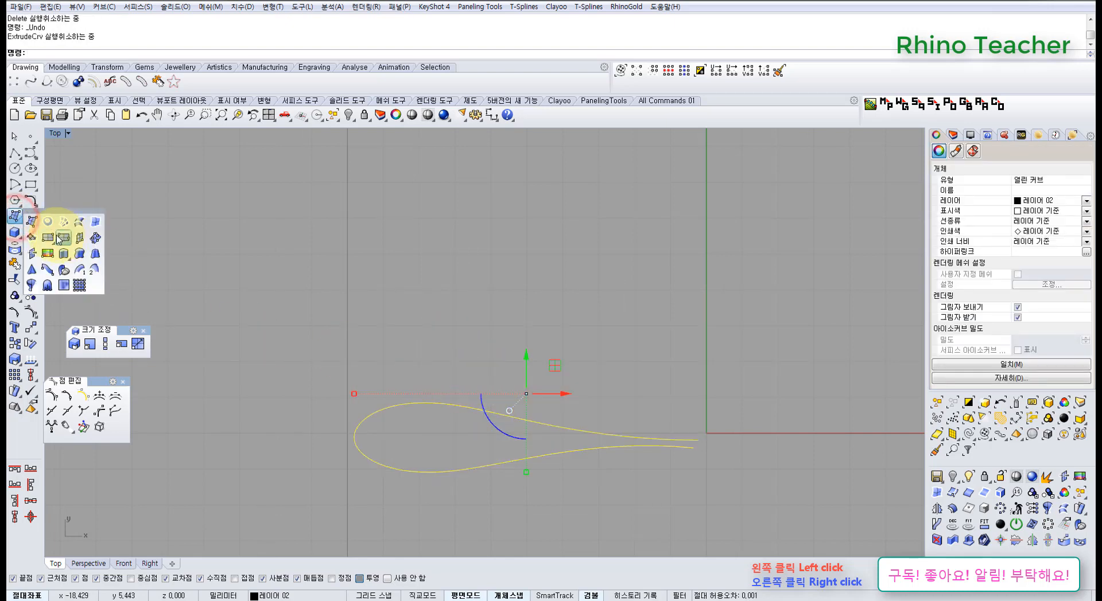
Extrude the loop curve along the Y direction into a narrow ribbon surface
left_click(63, 254)
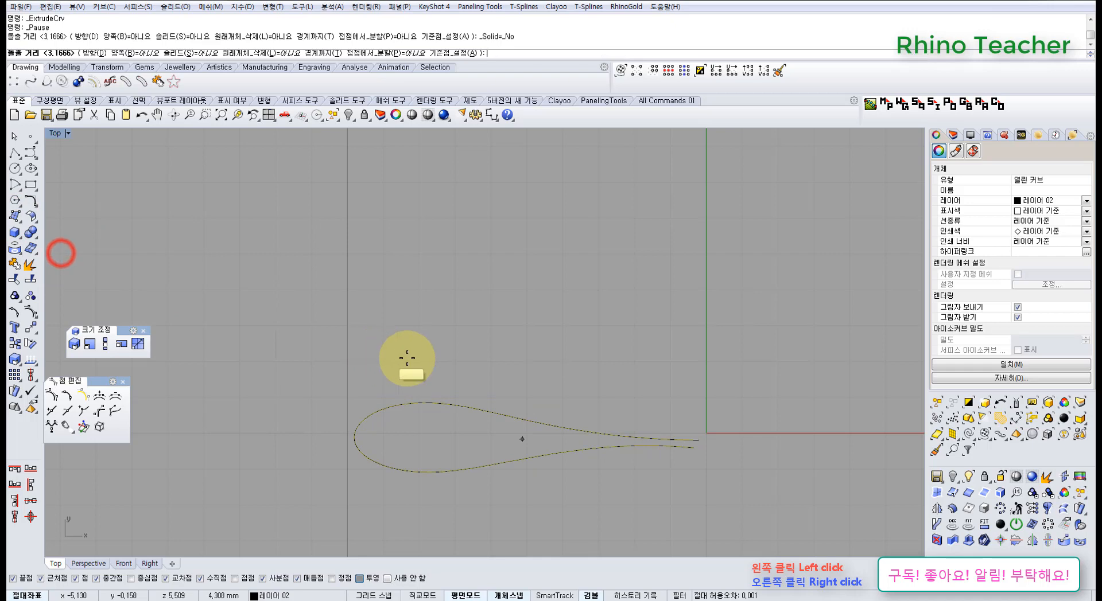
left_click(92, 61)
right_click(332, 380)
right_click(332, 391)
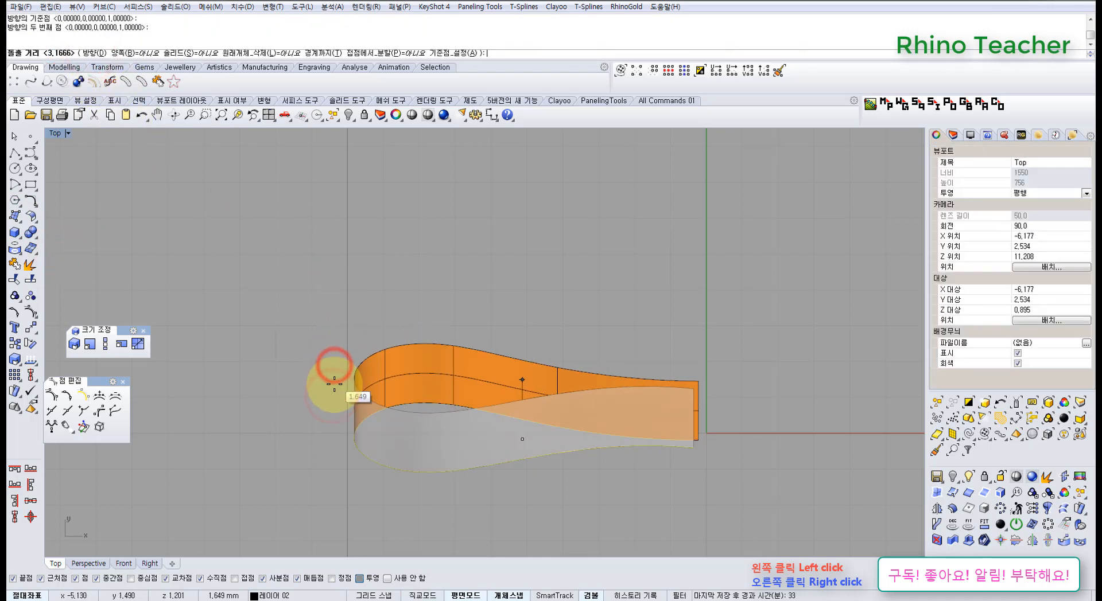
left_click(334, 393)
Delete the source loop curve, leaving only the extruded ribbon surface
right_click_drag(444, 378, 333, 346)
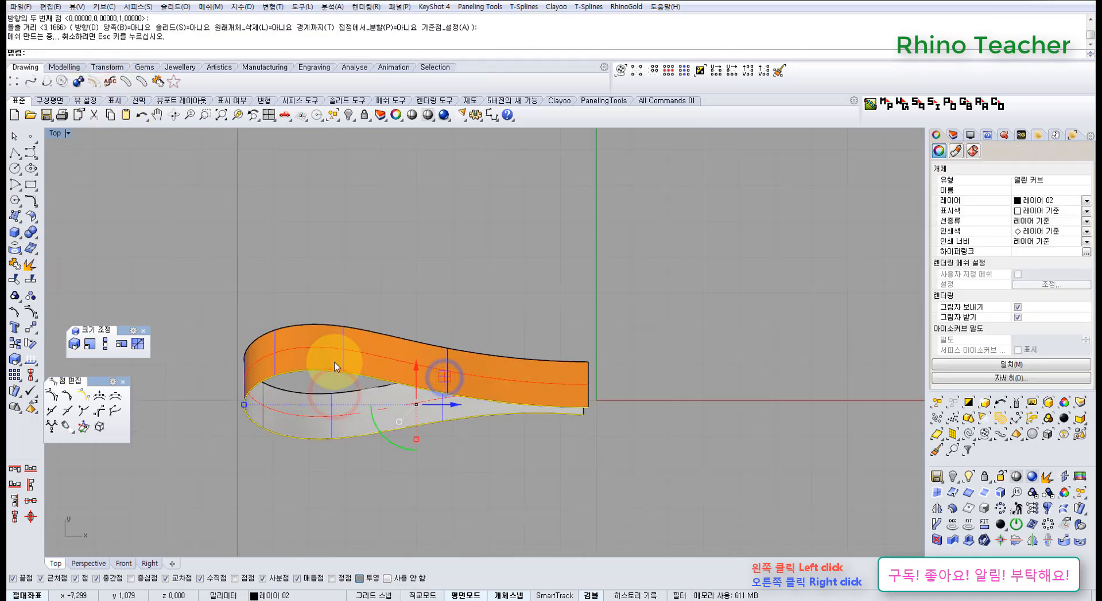
key("ctrl+F4")
right_click_drag(355, 401, 367, 347)
key("Delete")
scroll(472, 404, "down", 6)
Mirror the ribbon surface across the Y axis from origin 0 with history recorded, and lock the mirrored copy
right_click_drag(568, 421, 578, 429, "shift")
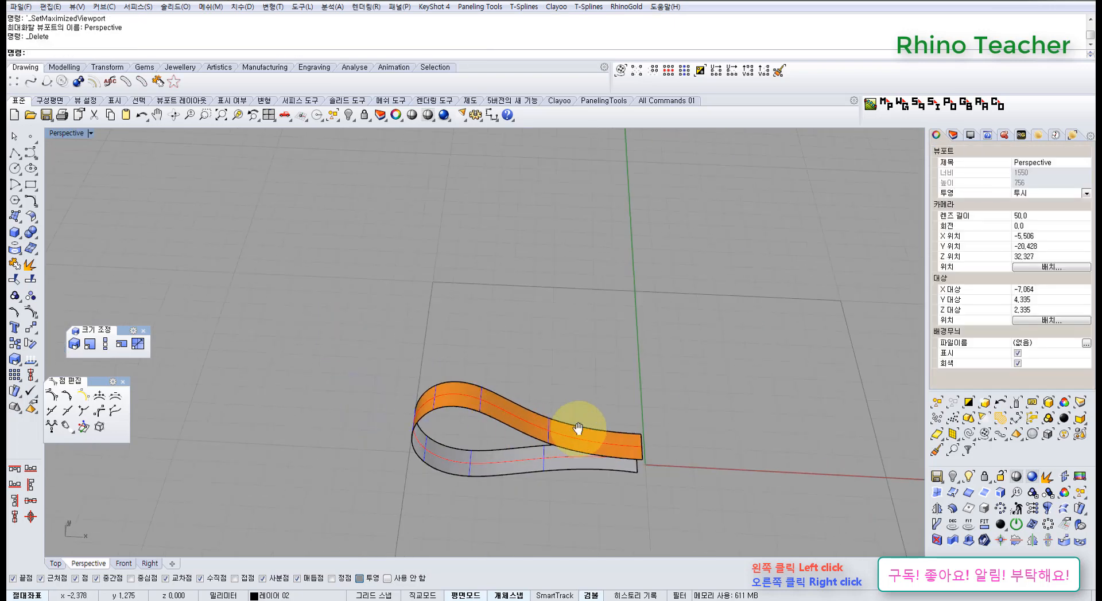
scroll(442, 357, "up", 3)
left_click(475, 327)
middle_click(529, 388)
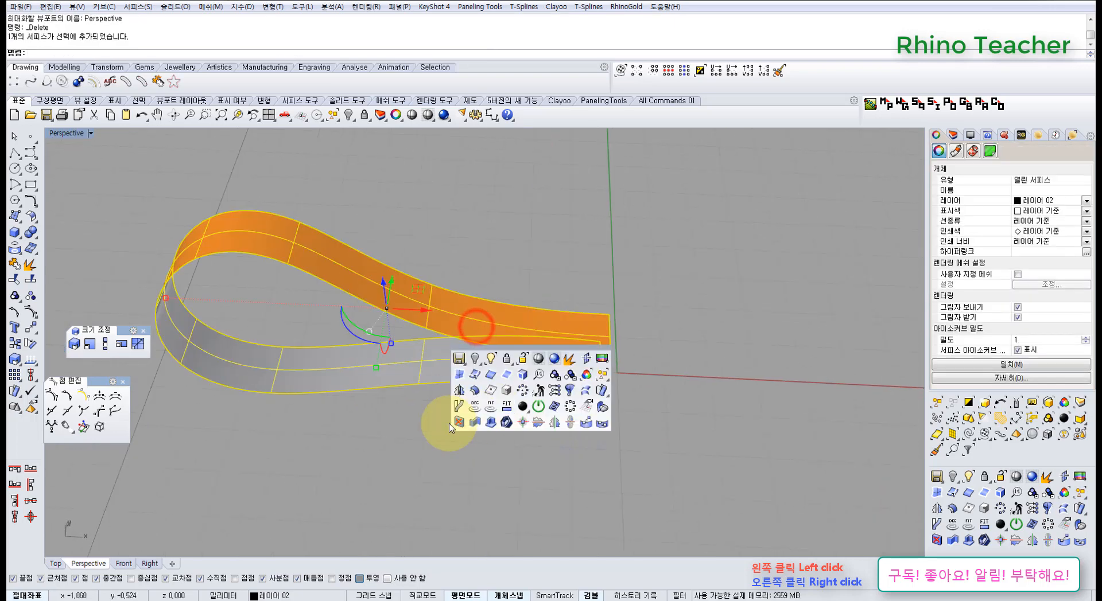
left_click(460, 392)
scroll(596, 380, "down", 3)
type("0")
key("Return")
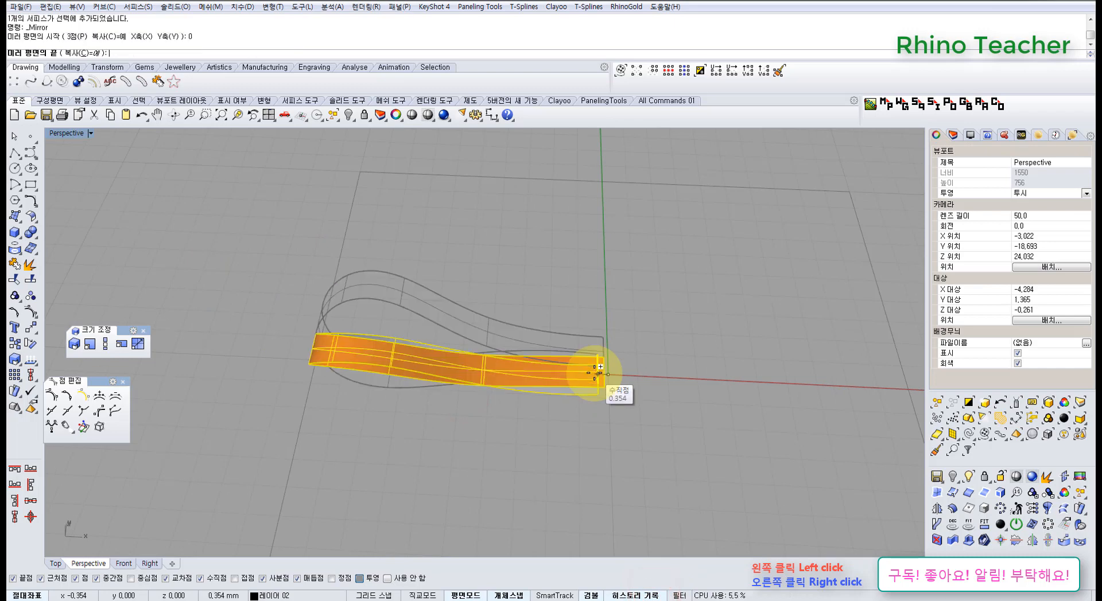
left_click(590, 526)
left_click_drag(733, 511, 688, 253)
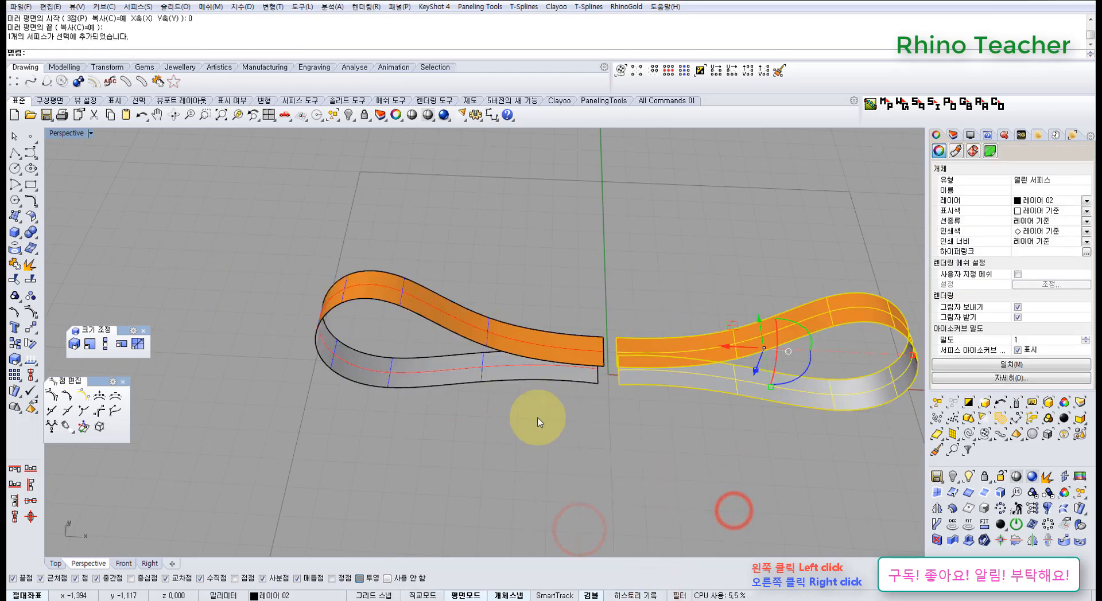
key("ctrl+l")
Turn on the control points of the original ribbon surface in the Top view
right_click_drag(365, 384, 468, 447)
left_click_drag(548, 443, 444, 298)
key("ctrl+F1")
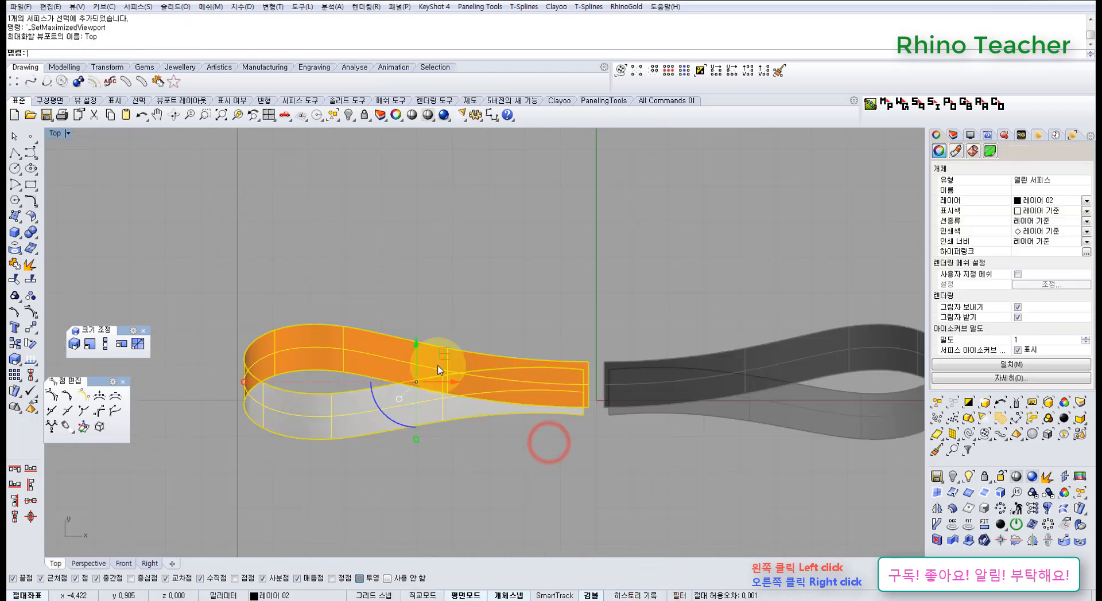
right_click_drag(431, 435, 483, 417)
key("F10")
Shorten the loop by scaling its fourteen control points in one direction, horizontally toward the ribbon's open end
left_click_drag(214, 245, 421, 463)
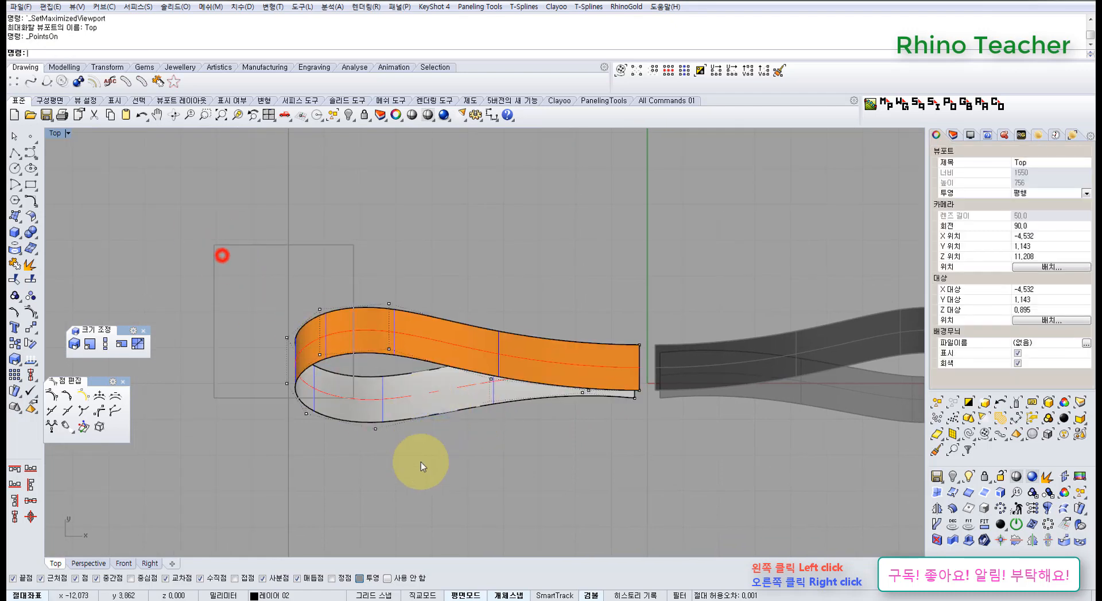
left_click_drag(526, 441, 525, 440)
scroll(563, 425, "down", 3)
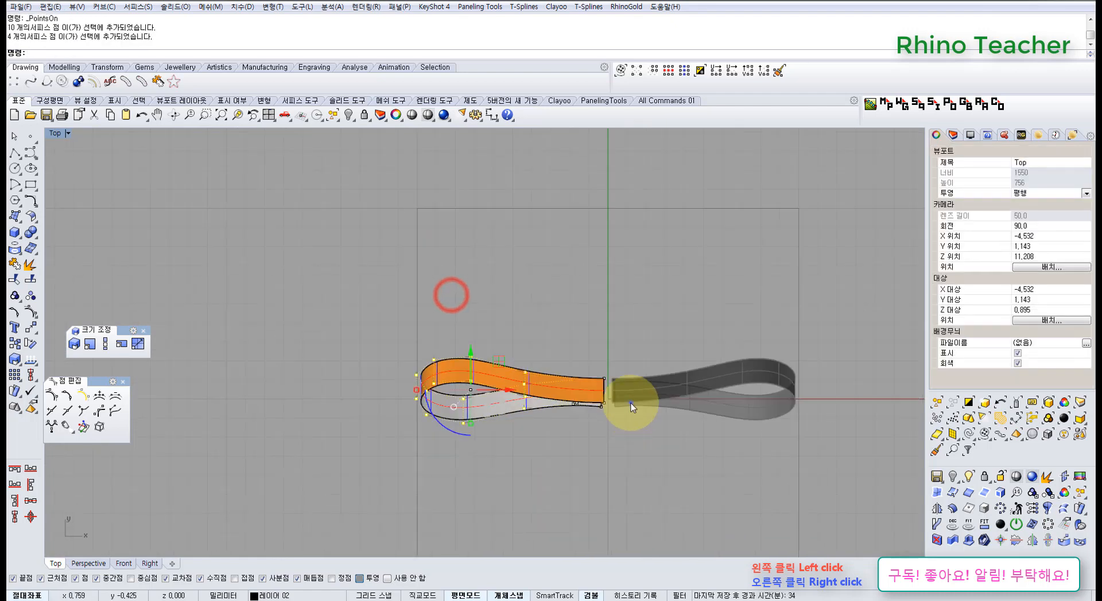
right_click_drag(632, 400, 422, 360)
scroll(365, 331, "up", 5)
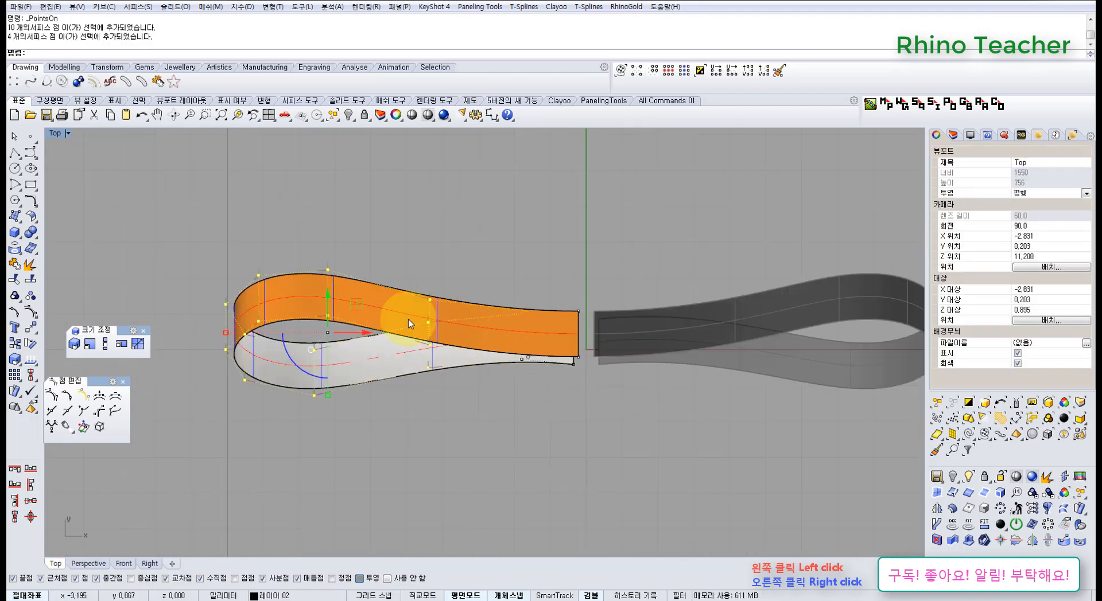
left_click(529, 361)
left_click(251, 389)
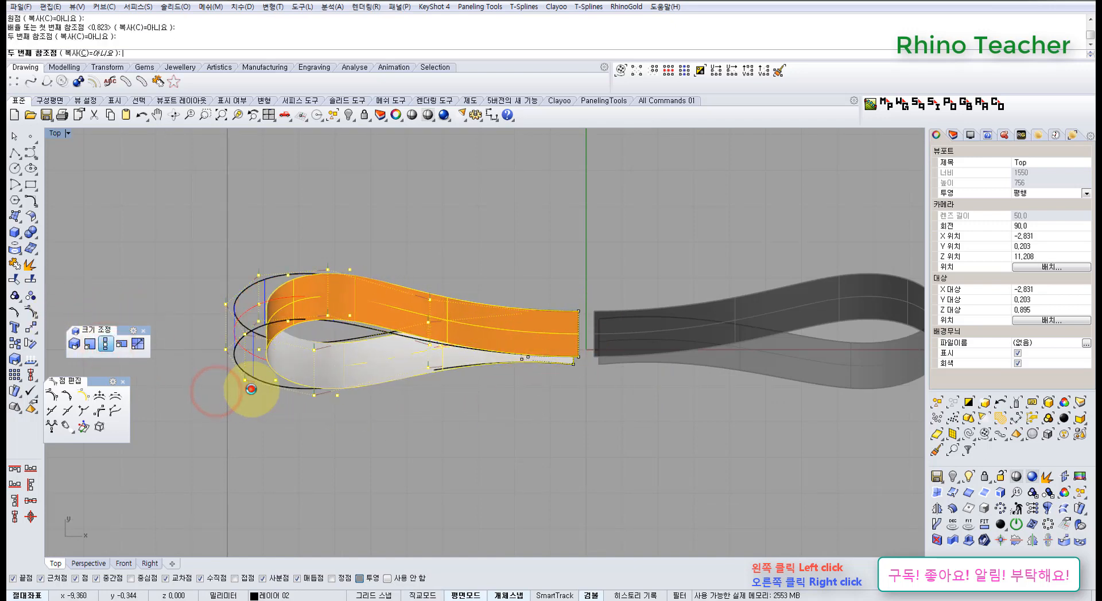
Try to rotate the whole ribbon's 22 control points upward about a point near the mirror axis, and undo it
scroll(498, 413, "down", 8)
right_click_drag(477, 409, 412, 407)
scroll(420, 388, "up", 4)
scroll(419, 388, "up", 2)
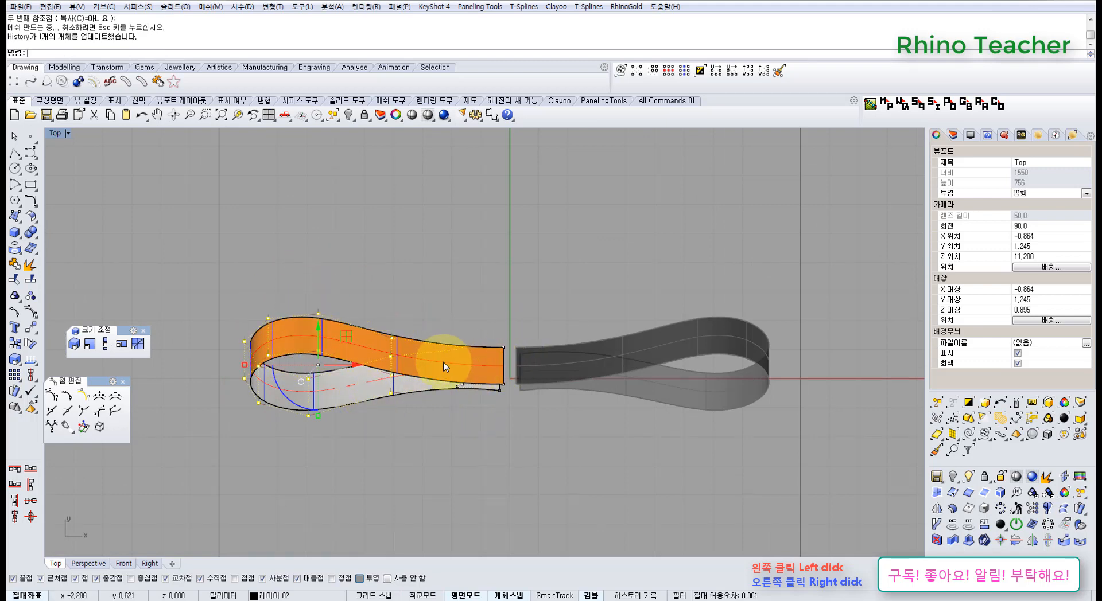
left_click(31, 344)
left_click(524, 370)
left_click(369, 495)
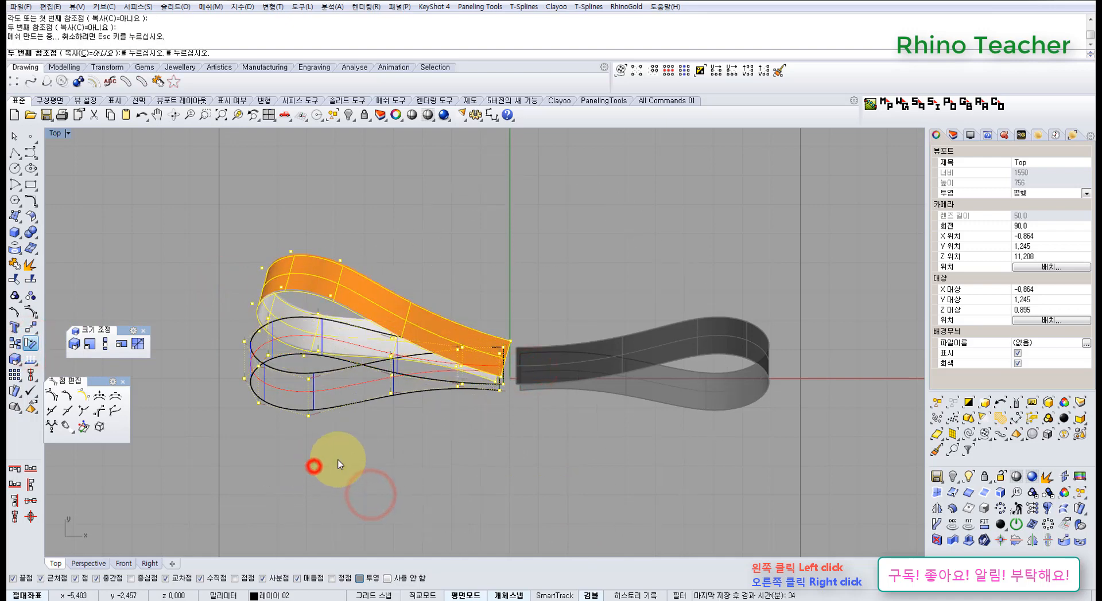
left_click(314, 467)
scroll(439, 442, "down", 4)
right_click_drag(465, 428, 452, 381)
scroll(450, 365, "up", 6)
key("ctrl+z")
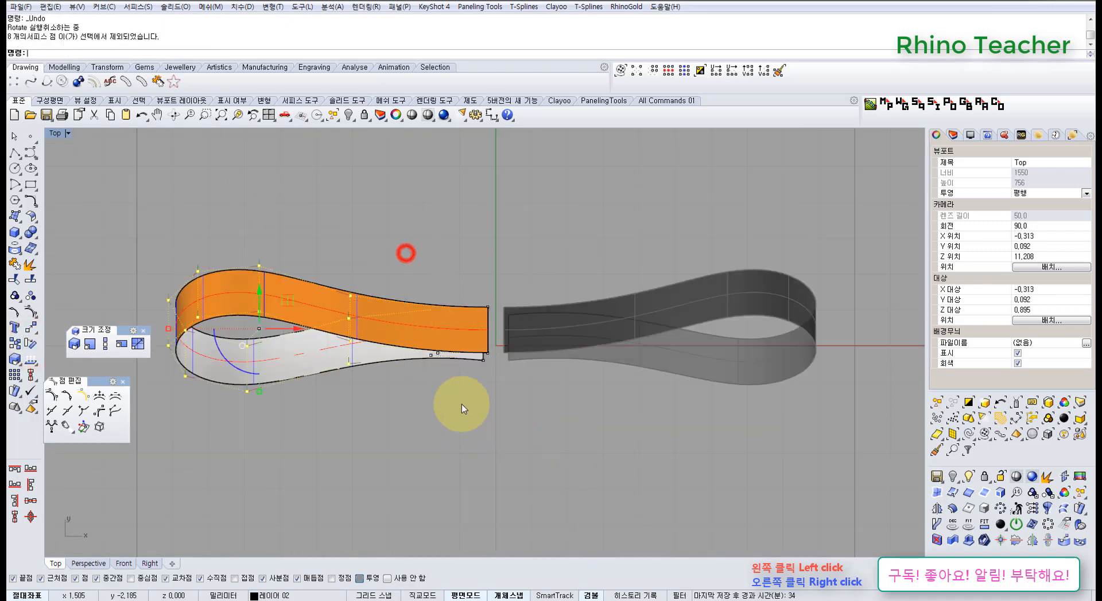
Rotate only the loop part's control points upward about a centre near the open end, leaving the end points in place
left_click(32, 345)
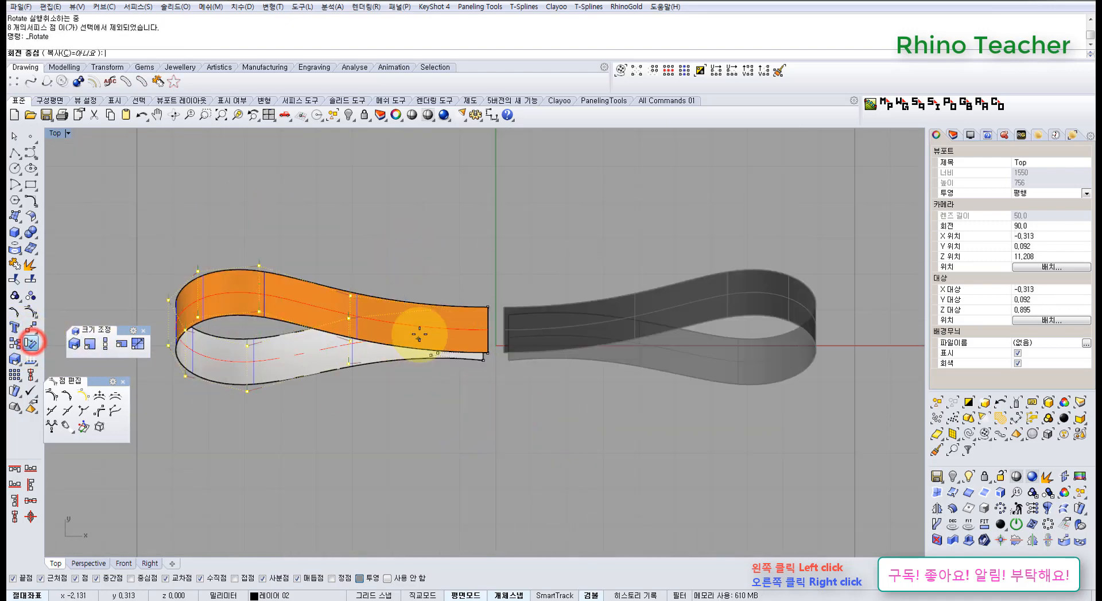
left_click(419, 334)
left_click(327, 485)
left_click(263, 458)
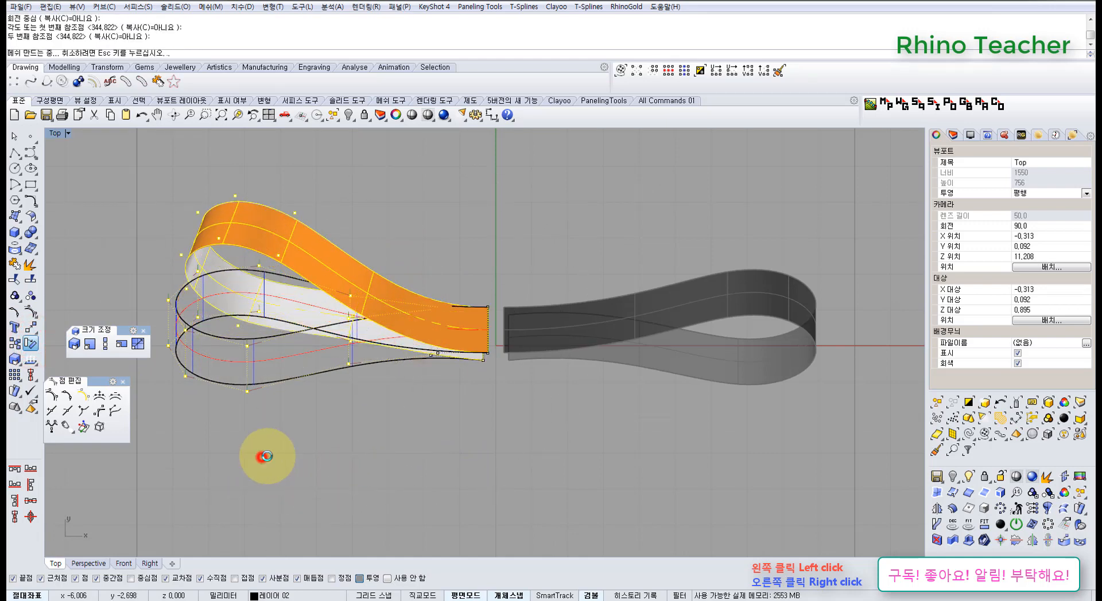
Move the control points of the rotated loop part inward toward the mirror axis
right_click_drag(321, 271, 412, 324)
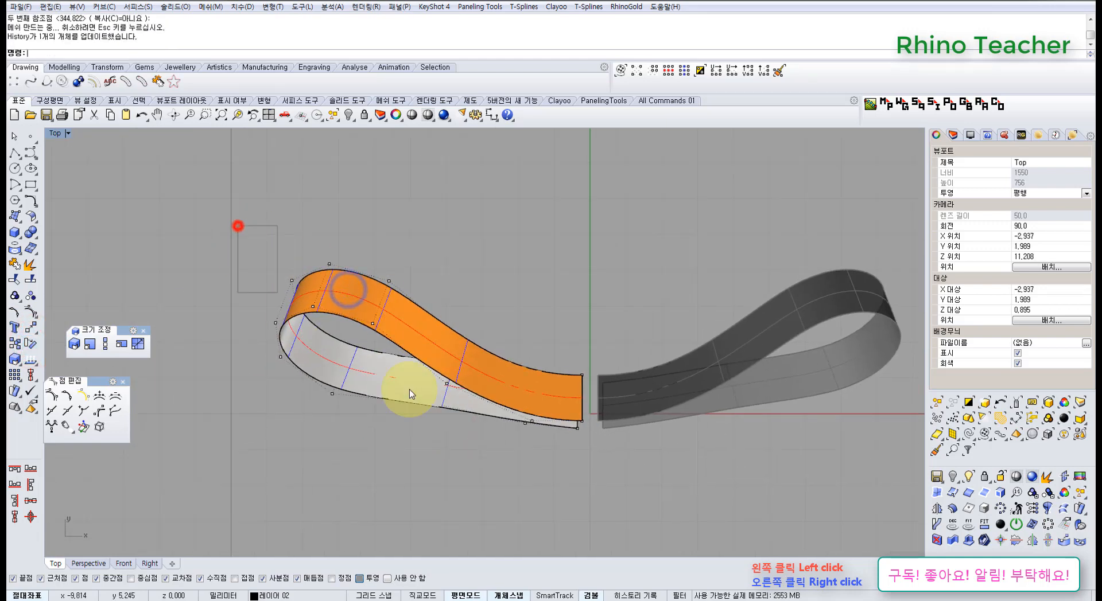
left_click_drag(494, 452, 496, 453)
scroll(458, 362, "up", 6)
left_click_drag(319, 290, 372, 304)
scroll(534, 347, "down", 6)
left_click(492, 299)
mouse_move(578, 357)
right_mouse_down()
mouse_move(487, 344)
mouse_move(466, 363)
right_mouse_up()
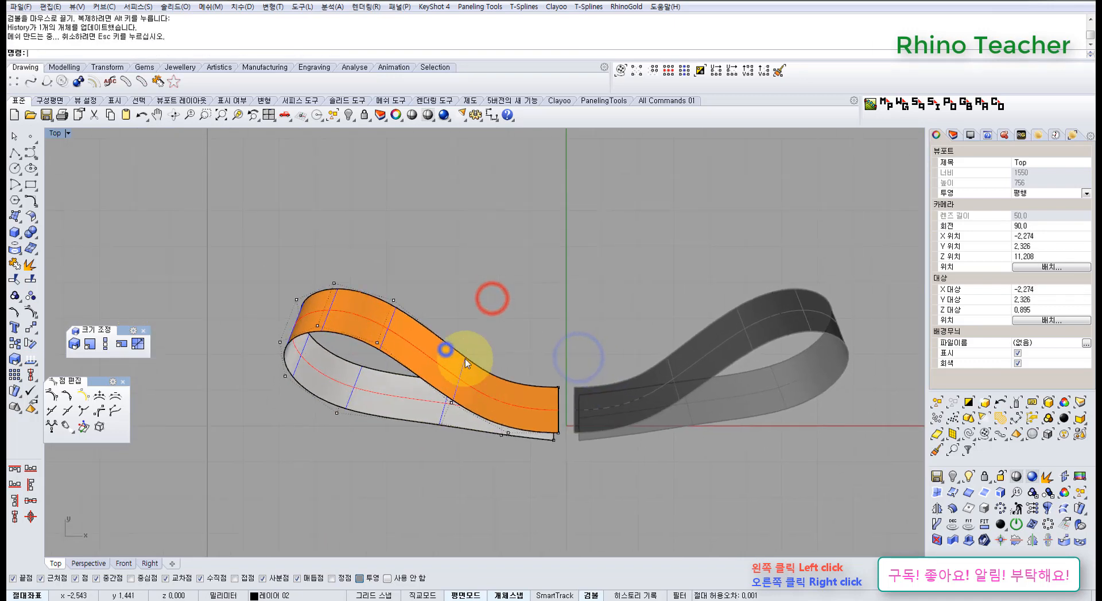
Shift the four control points at the ribbon's bend near the open end slightly outward and down
left_click_drag(495, 452, 495, 453)
scroll(488, 364, "up", 4)
left_click_drag(463, 388, 460, 391)
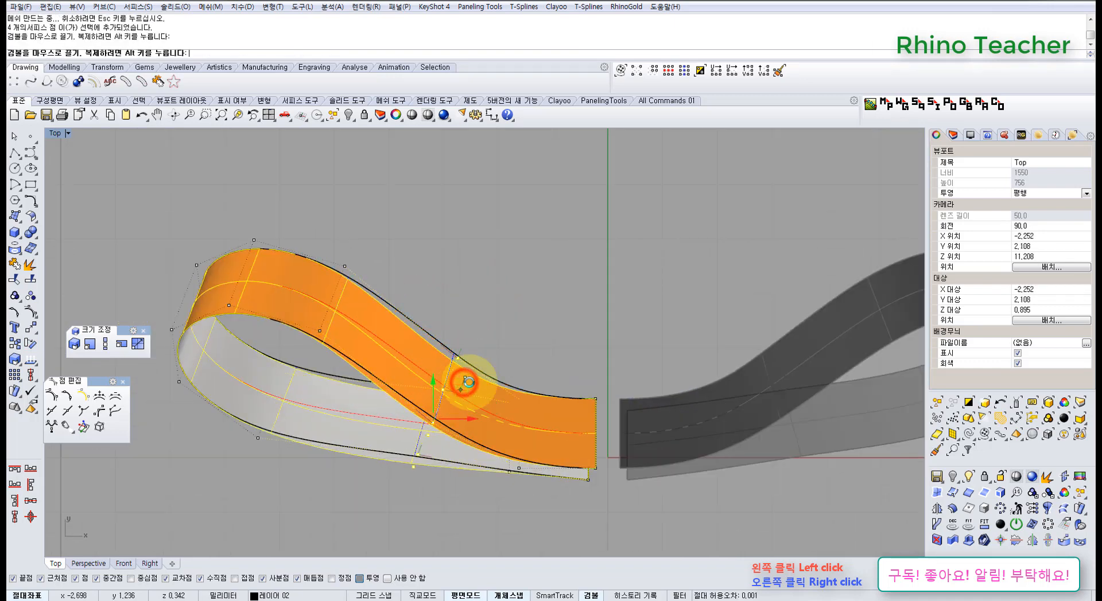
left_click(510, 322)
scroll(508, 356, "down", 6)
Move the ribbon's 18 control points, excluding the open-end points, horizontally toward the mirror axis
right_click_drag(515, 358, 492, 365)
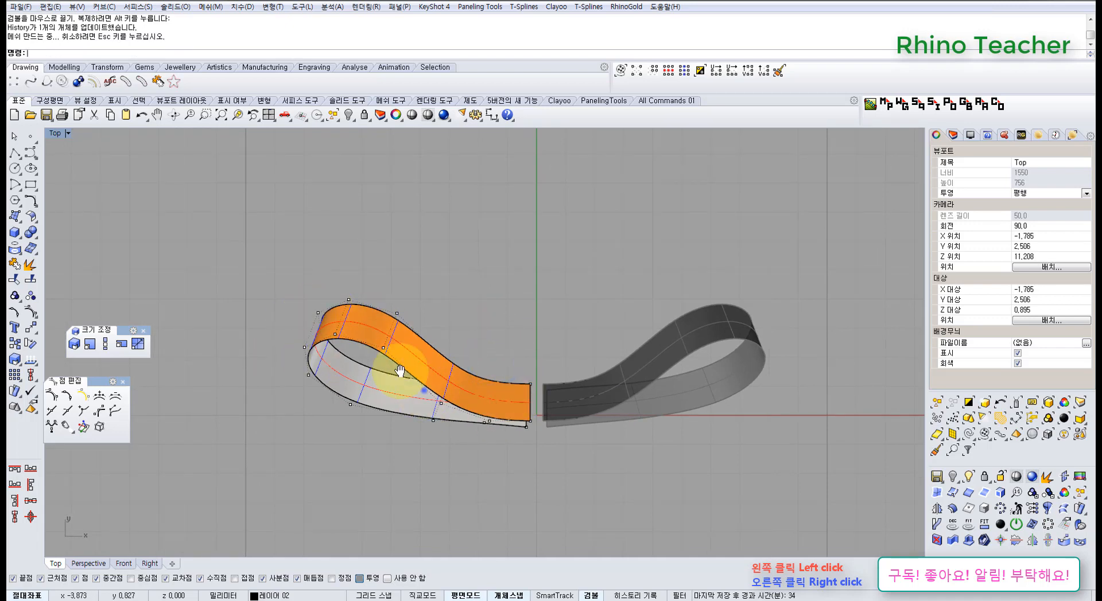
scroll(417, 340, "up", 6)
mouse_move(399, 371)
right_mouse_down()
mouse_move(385, 335)
mouse_move(451, 389)
mouse_move(462, 386)
right_mouse_up()
scroll(371, 324, "down", 4)
left_click_drag(291, 237, 411, 379)
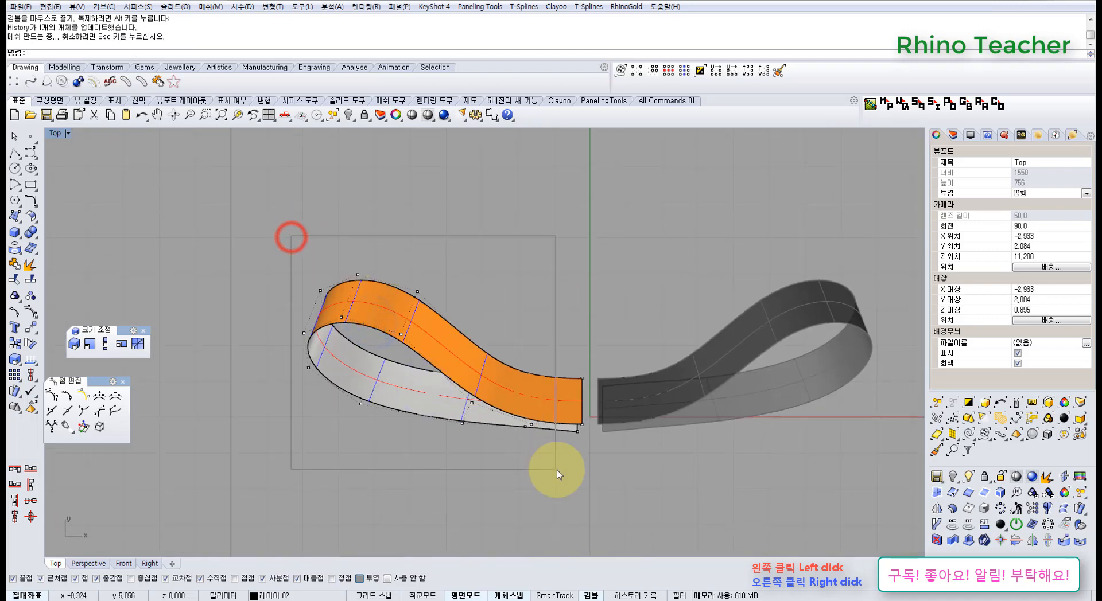
left_click_drag(556, 470, 556, 470)
left_click_drag(466, 353, 469, 354)
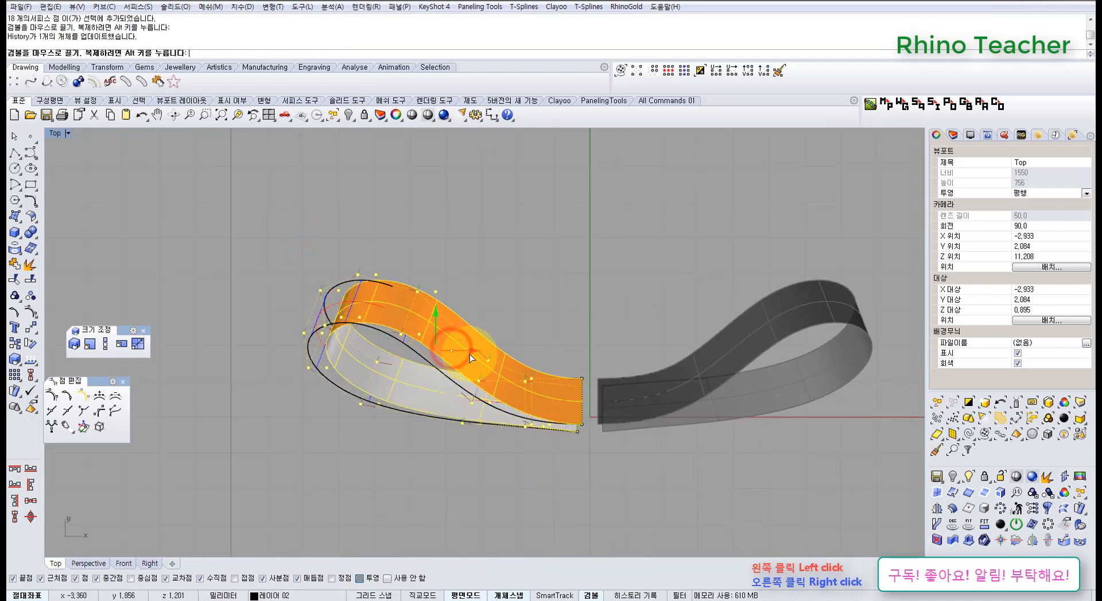
left_click(552, 296)
Lower the pair of control points on the underside of the loop in the Perspective view
scroll(544, 342, "down", 4)
right_click_drag(541, 343, 521, 304)
scroll(471, 343, "up", 6)
scroll(470, 345, "down", 4)
right_click_drag(455, 373, 445, 422)
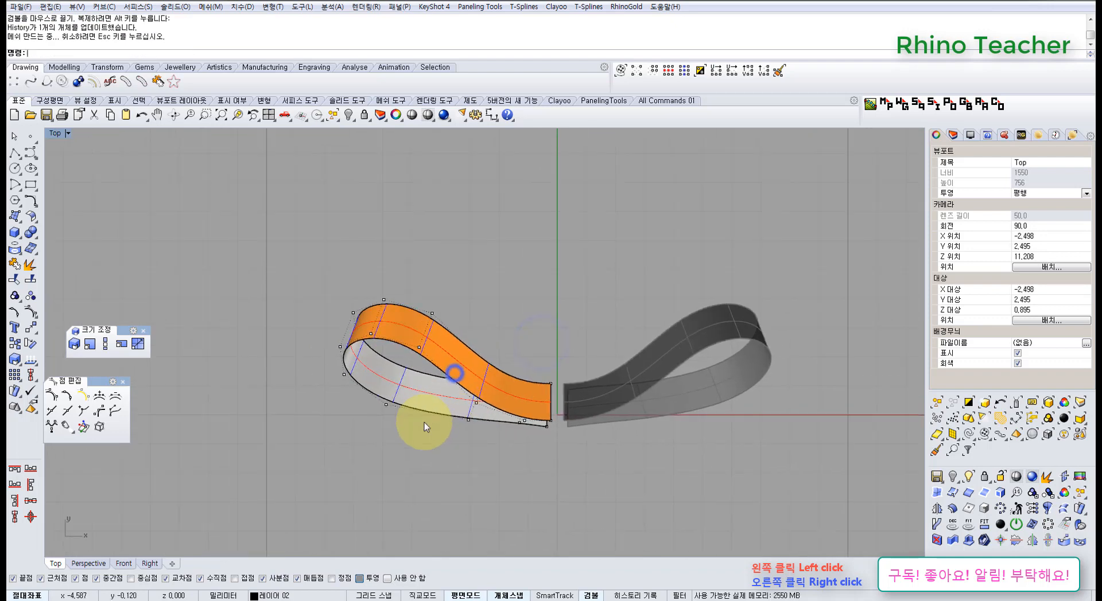
key("ctrl+F4")
right_click_drag(358, 414, 324, 326)
scroll(470, 353, "up", 6)
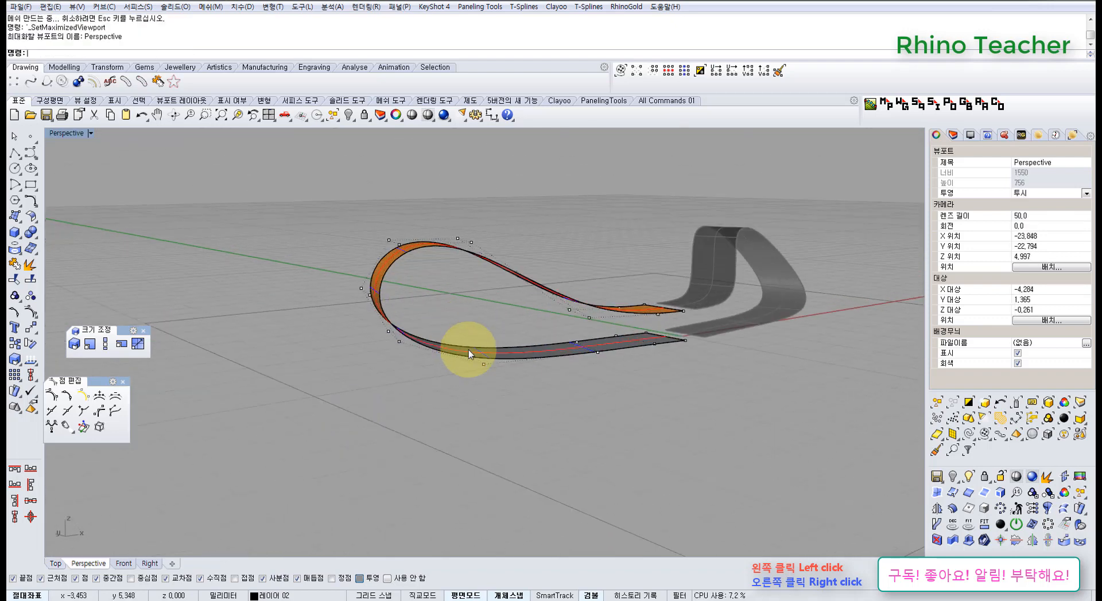
left_click_drag(437, 313, 536, 393)
right_click_drag(526, 377, 494, 385)
left_click_drag(476, 344, 475, 360)
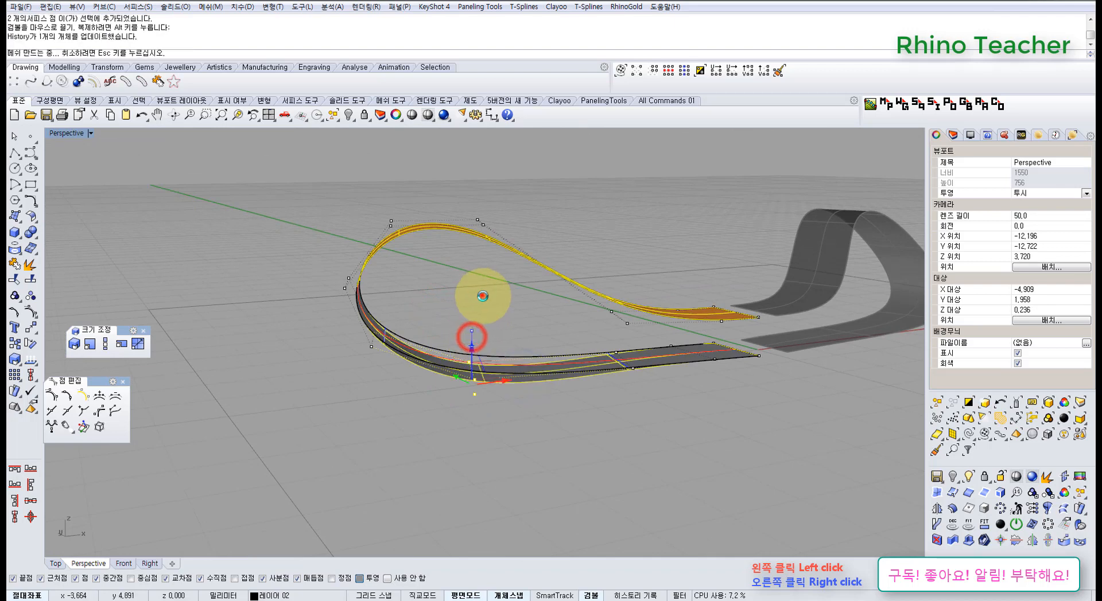
left_click(482, 295)
Lower the pair of control points at the loop's lower outer bend
left_click_drag(322, 315, 407, 355)
right_click_drag(414, 324, 418, 338)
left_click_drag(372, 305, 376, 313)
left_click(485, 303)
Lower the underside pair of control points again to make the bottom of the loop fuller
right_click_drag(589, 352, 425, 373)
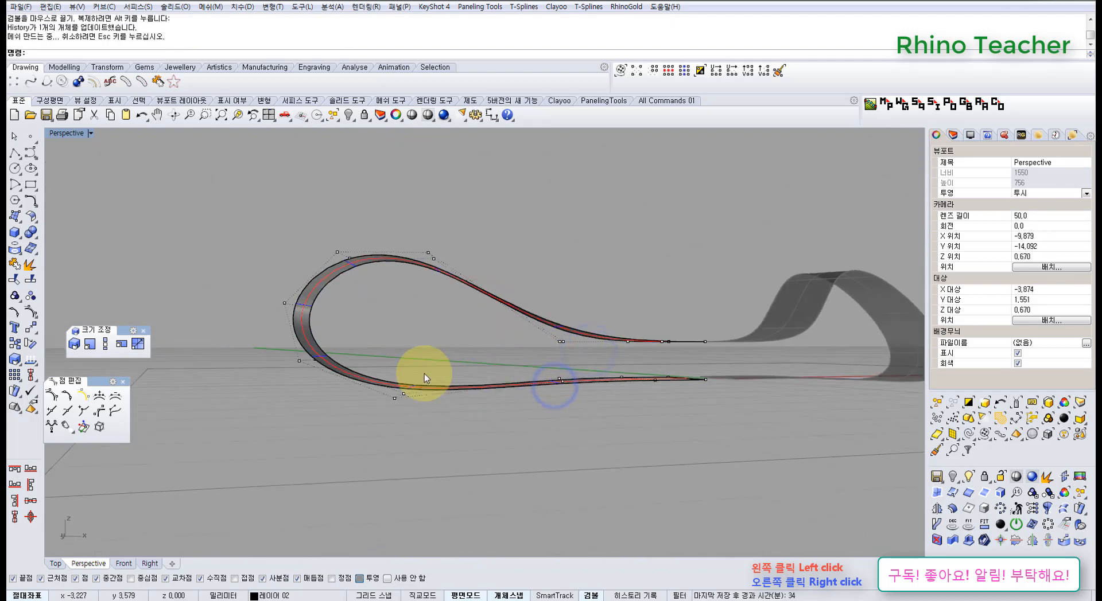
left_click_drag(367, 341, 443, 412)
left_click_drag(398, 356, 407, 374)
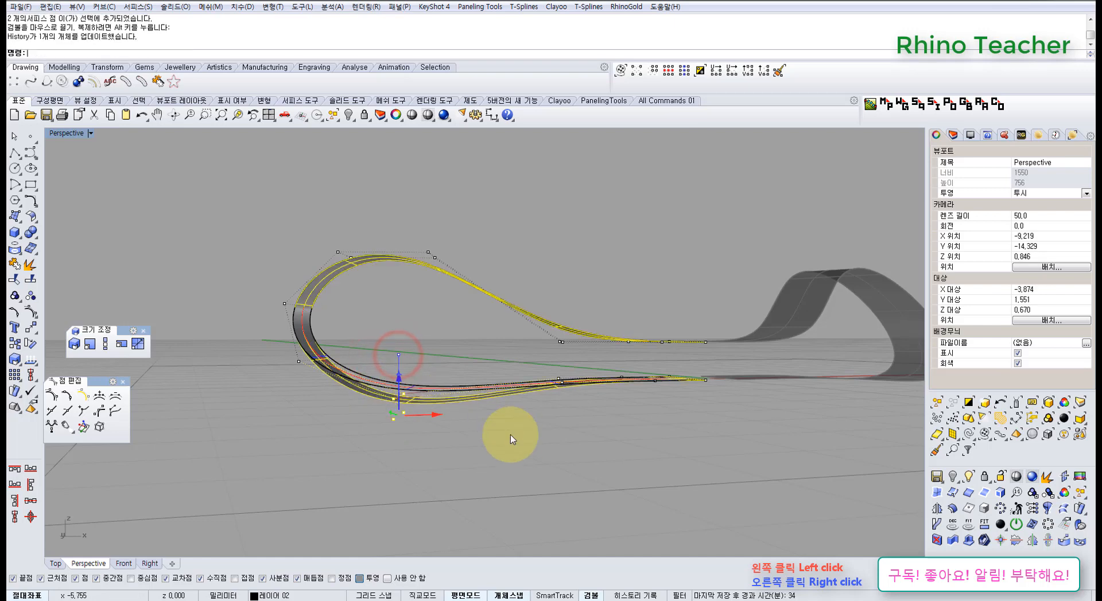
left_click(515, 439)
Nudge the two control points at the loop's lower outer bend slightly further down to round the curve
right_click_drag(330, 354, 414, 378)
left_click_drag(282, 355, 350, 412)
right_click_drag(354, 391, 323, 331)
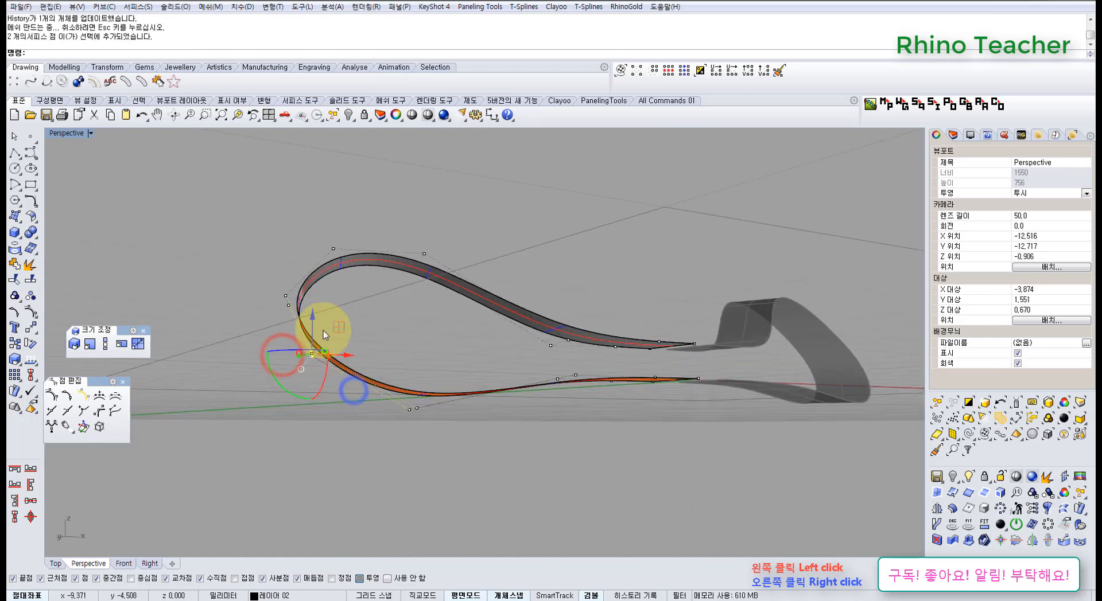
left_click_drag(316, 339, 318, 341)
right_click_drag(487, 325, 479, 398)
right_click_drag(558, 369, 563, 449)
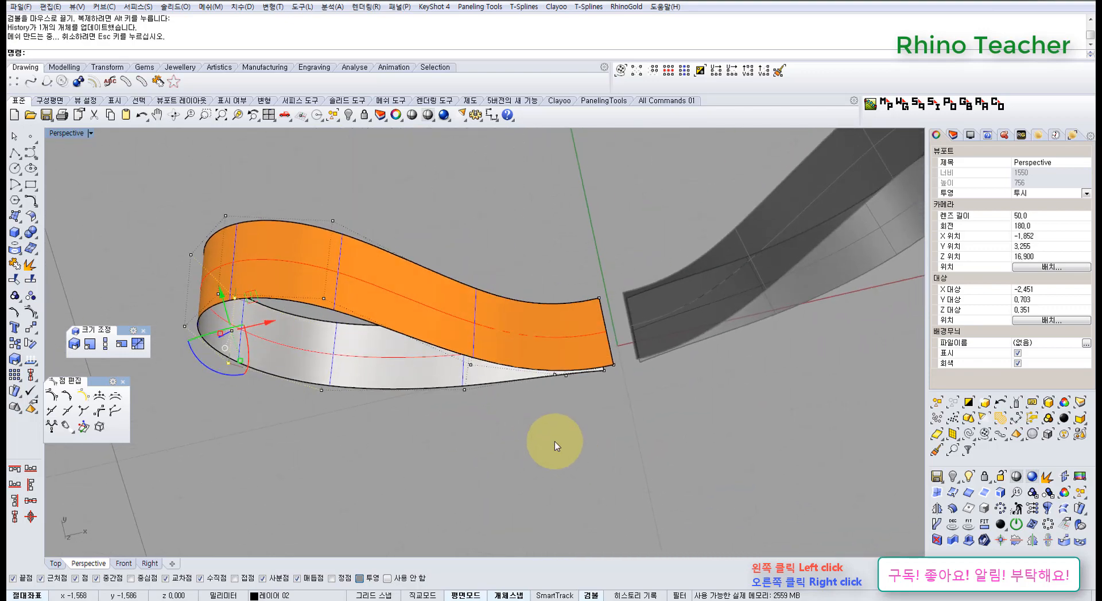
Move the lower strip's two control points nearest the open end slightly down in Y and check the shape from other views
key("ctrl+F1")
scroll(538, 440, "down", 2)
right_click_drag(504, 422, 448, 362)
scroll(446, 358, "up", 10)
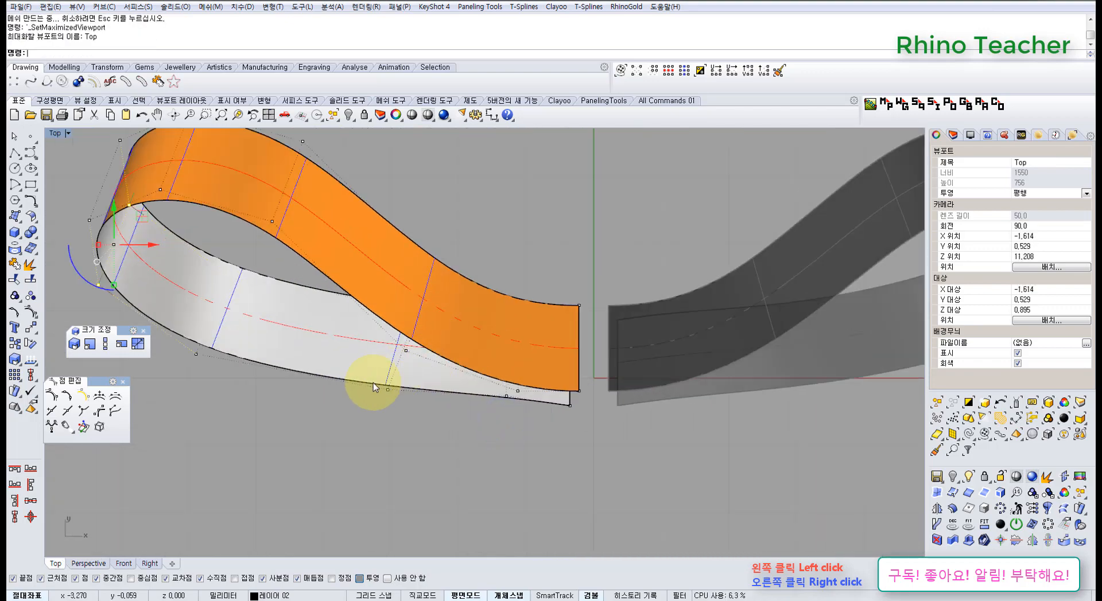
scroll(564, 414, "up", 3)
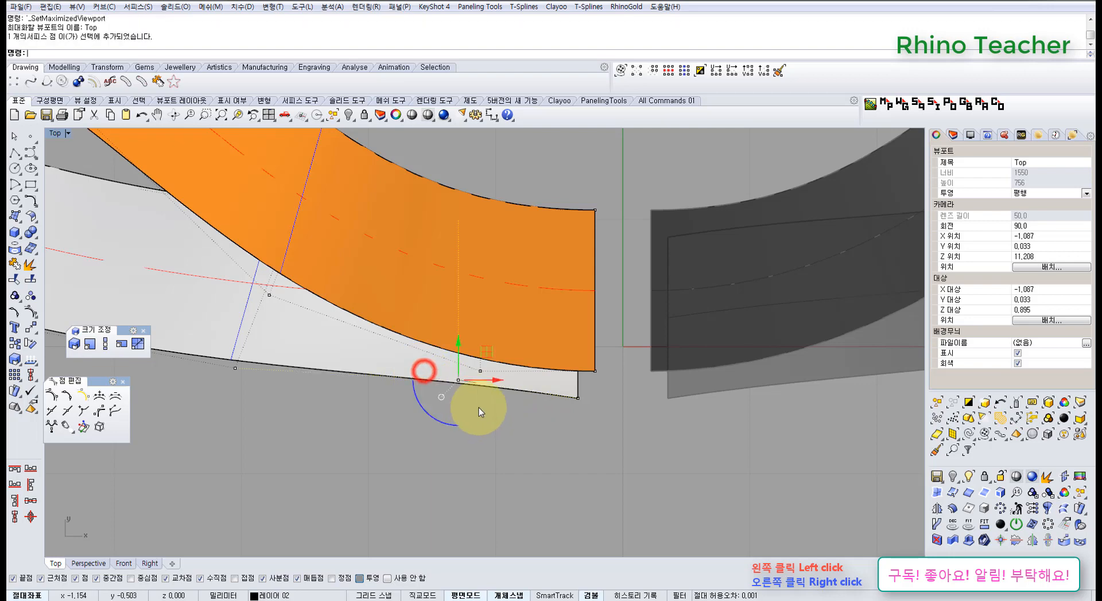
scroll(480, 412, "down", 3)
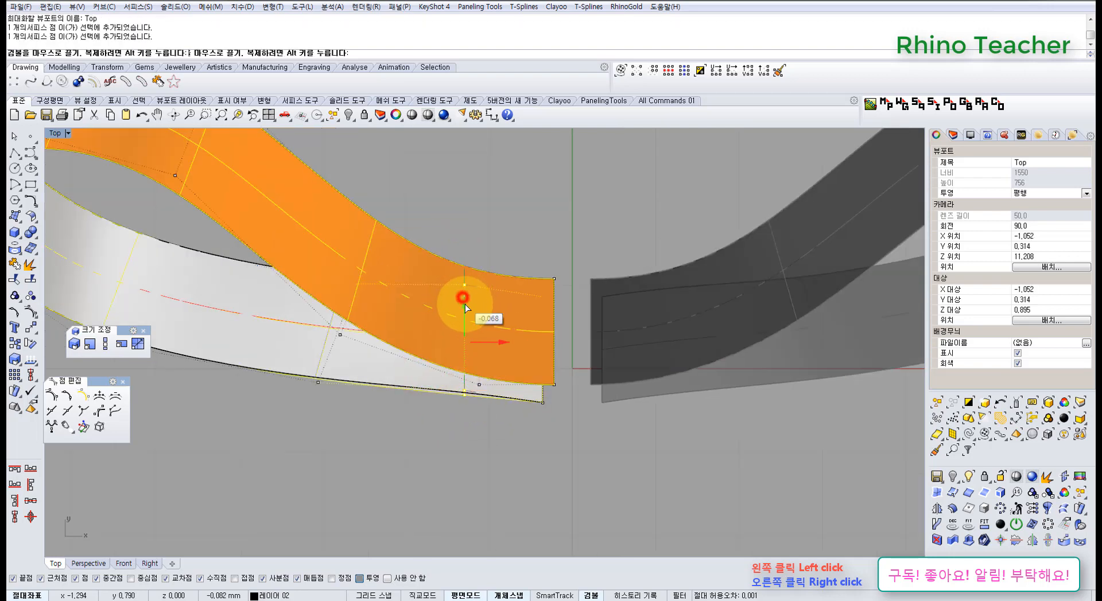
left_click_drag(465, 309, 466, 306)
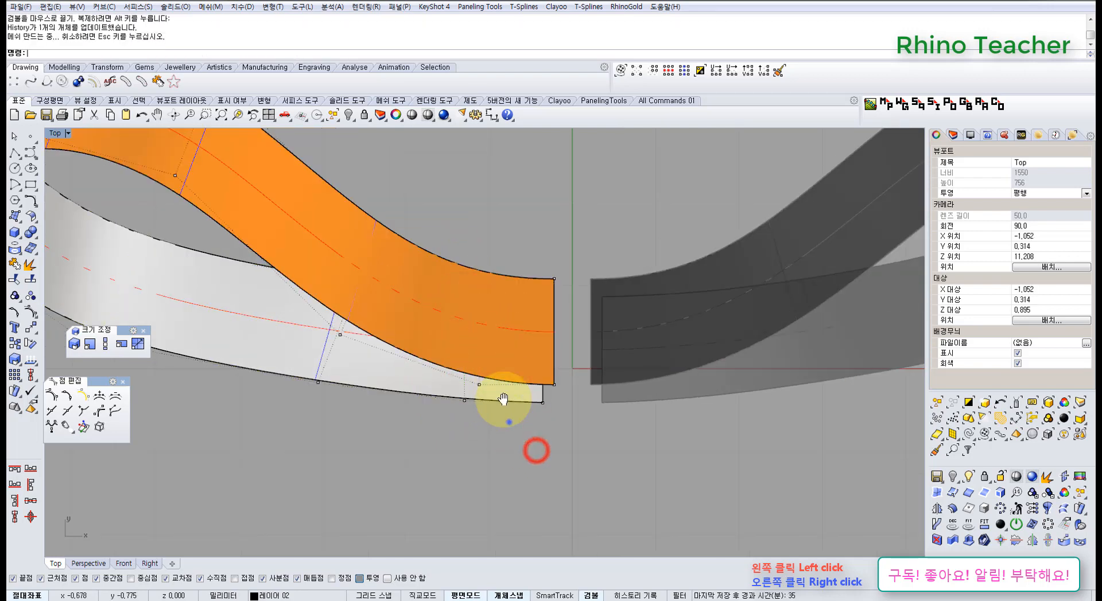
right_click_drag(504, 398, 502, 393)
key("ctrl+F3")
right_click_drag(429, 434, 436, 396)
key("ctrl+F4")
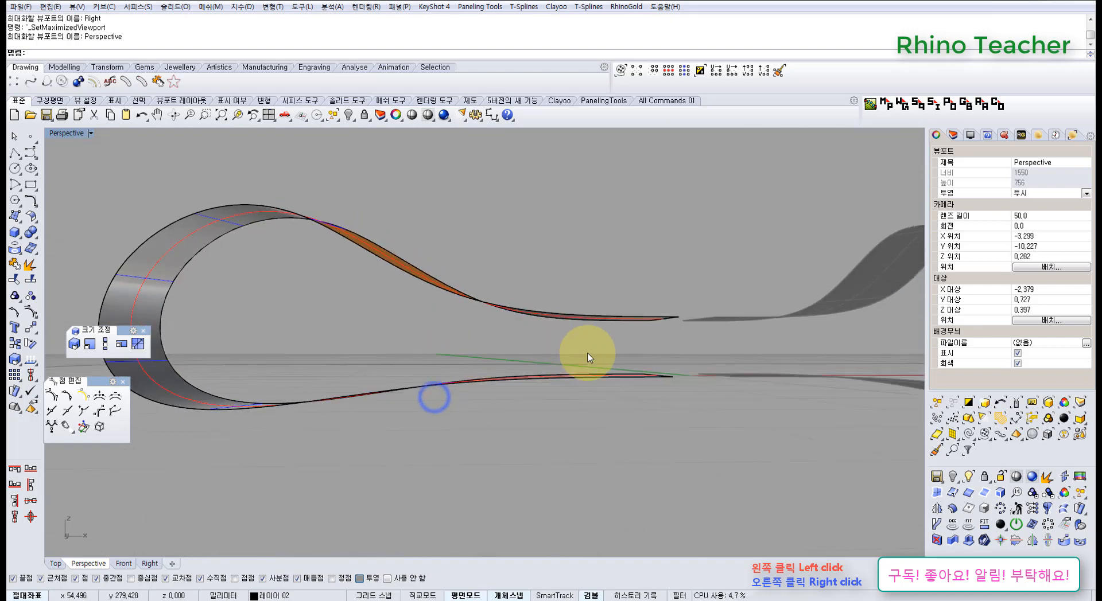
Show the loop's control points and lower the upper strip's control points at the open end in Z
left_click_drag(587, 354, 530, 316)
right_click_drag(534, 318, 562, 290)
key("F10")
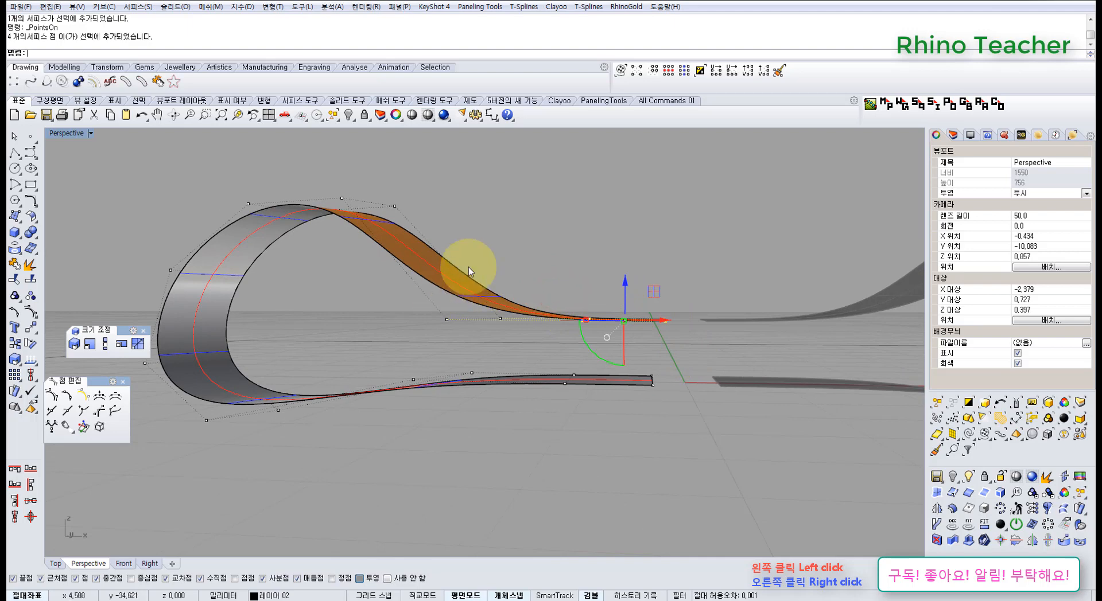
left_click_drag(544, 344, 544, 342, "shift")
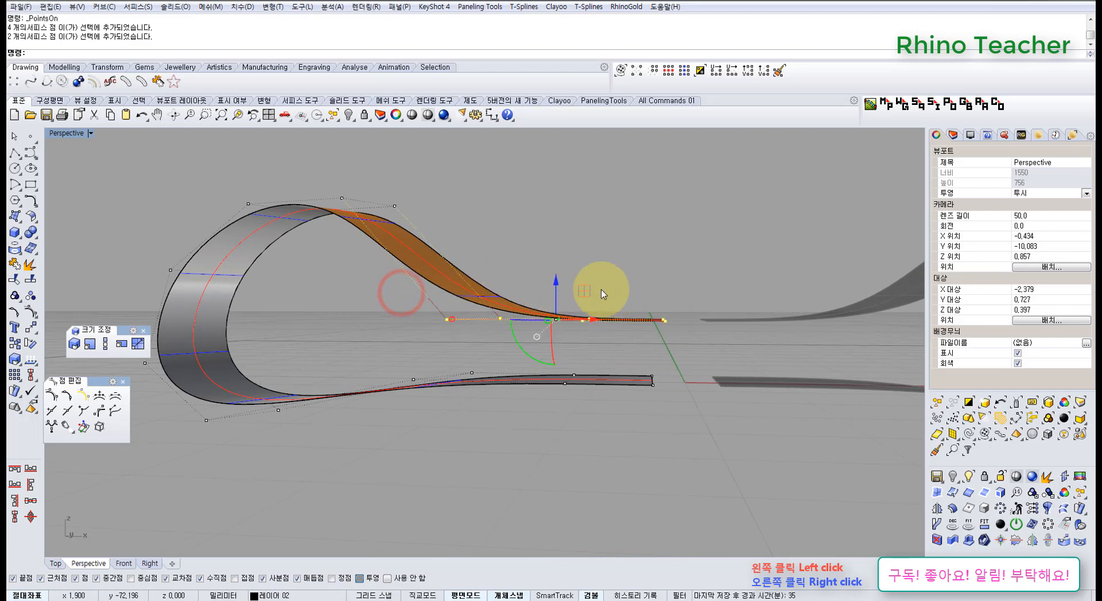
left_click_drag(544, 241, 688, 352)
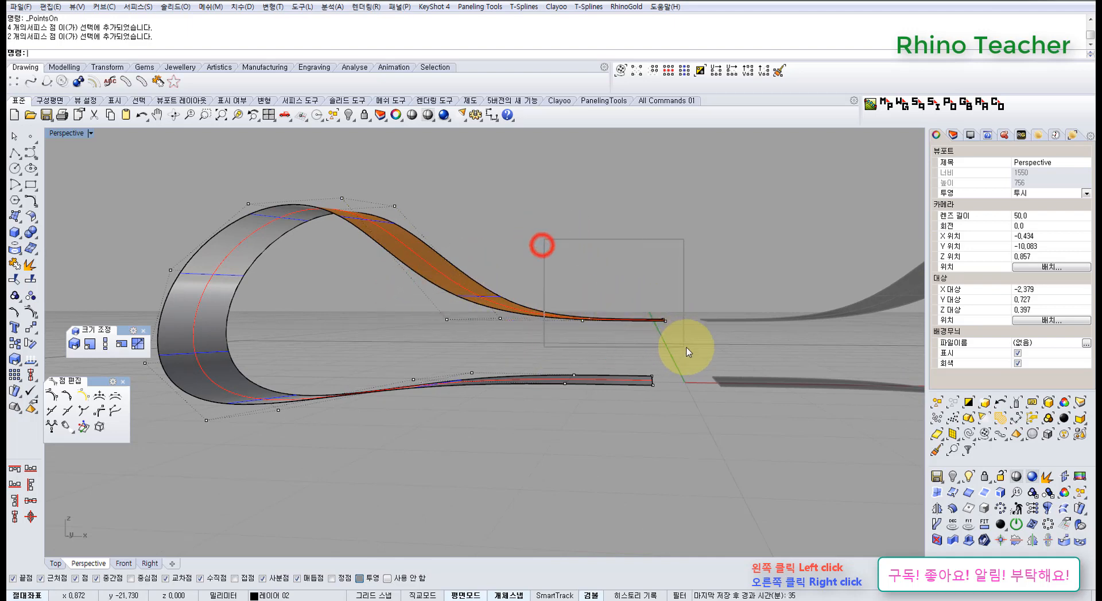
left_click_drag(620, 291, 624, 341)
Lower the upper strip's open-end control points slightly further toward the lower strip and turn the control points off
left_click_drag(667, 429, 667, 430)
scroll(601, 391, "up", 5)
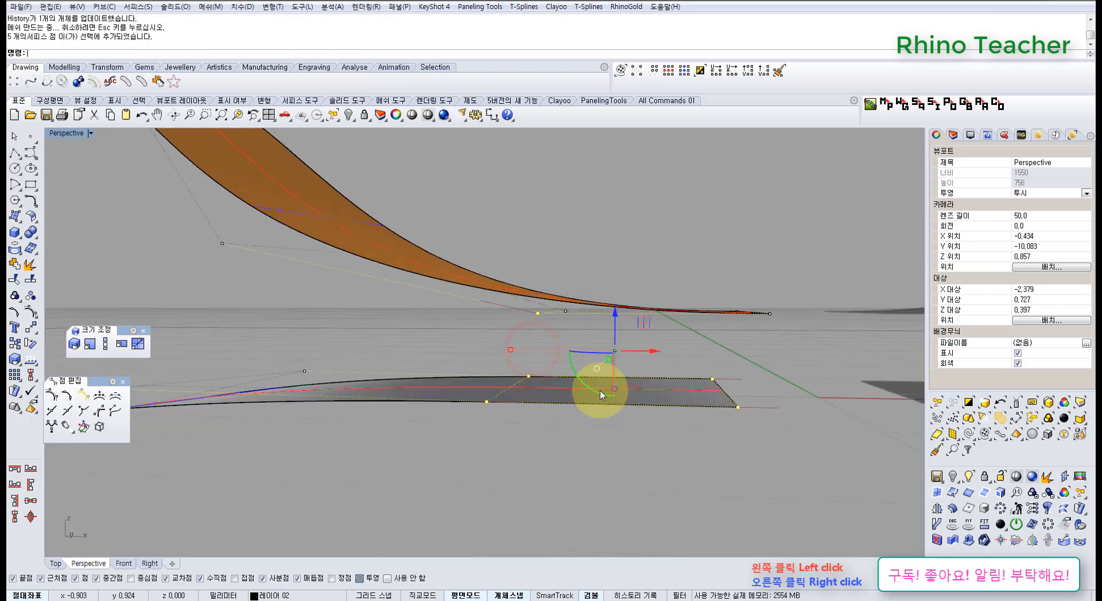
left_click_drag(737, 463, 737, 463)
scroll(694, 414, "down", 4)
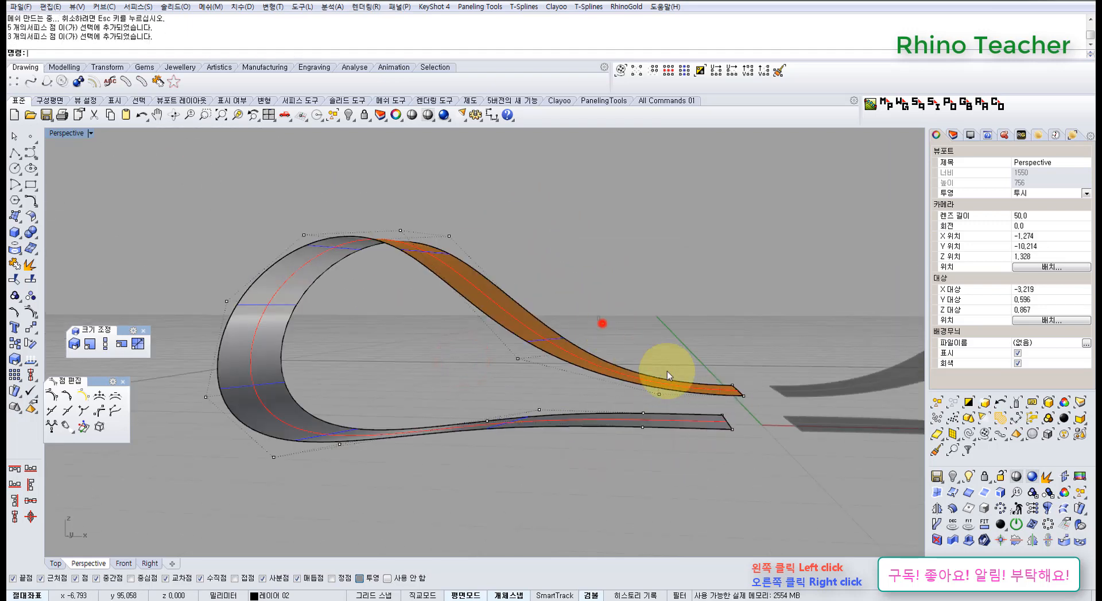
left_click_drag(763, 405, 763, 405)
scroll(566, 326, "up", 5)
left_click_drag(526, 306, 529, 327)
right_click_drag(529, 327, 470, 389)
key("Escape")
key("Escape")
Unlock the mirrored loop copy and delete it
middle_click(470, 391)
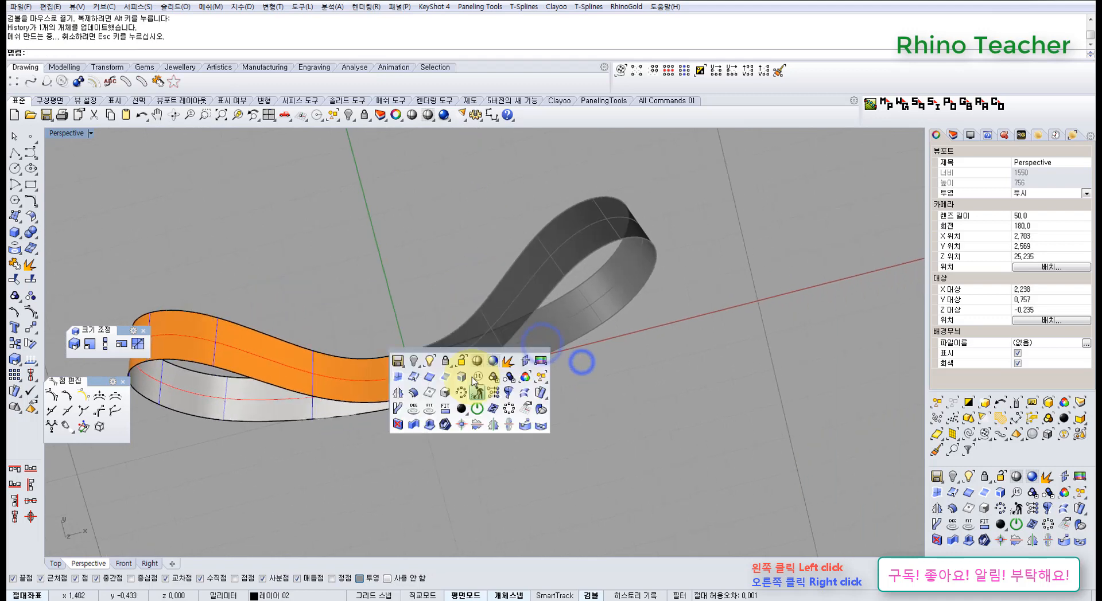
left_click(462, 362)
left_click_drag(568, 432, 458, 285)
right_click(457, 285)
left_click(511, 320)
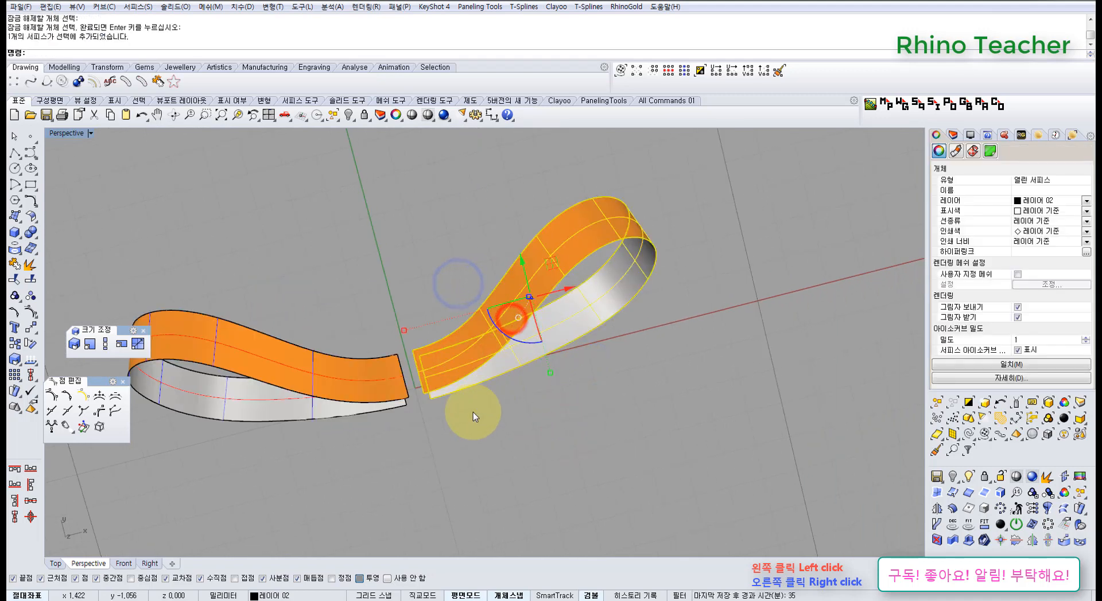
key("Delete")
Try to offset the loop surface outward by 0.6 mm with the Solid option set to No
right_click_drag(388, 440, 380, 368)
left_click(373, 360)
right_click_drag(398, 398, 534, 431, "shift")
right_click_drag(414, 386, 355, 344)
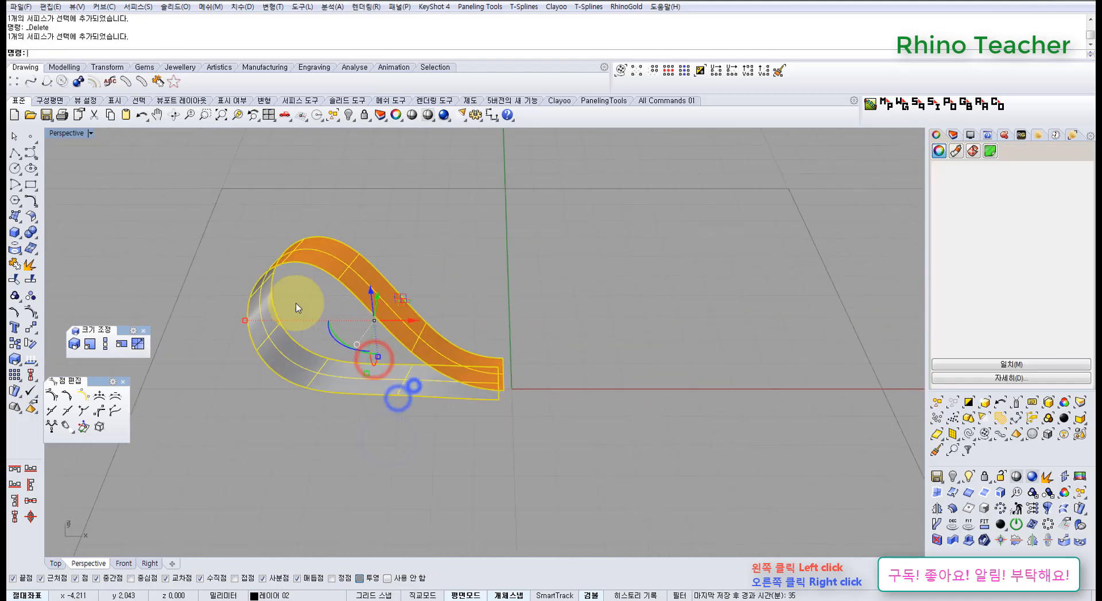
left_click(30, 216)
left_click(48, 238)
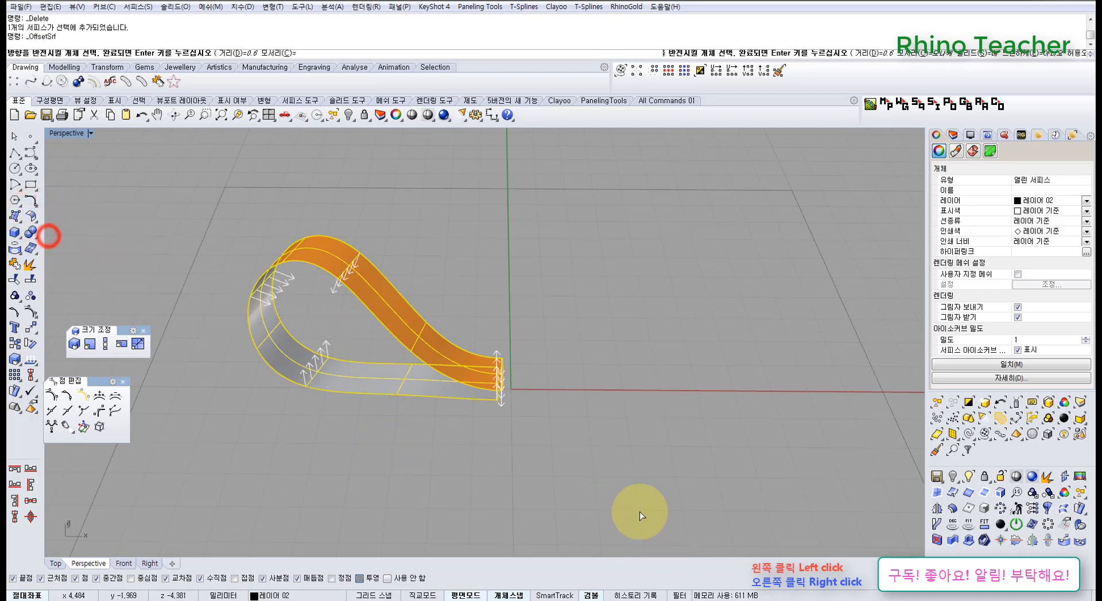
right_click_drag(441, 417, 381, 212)
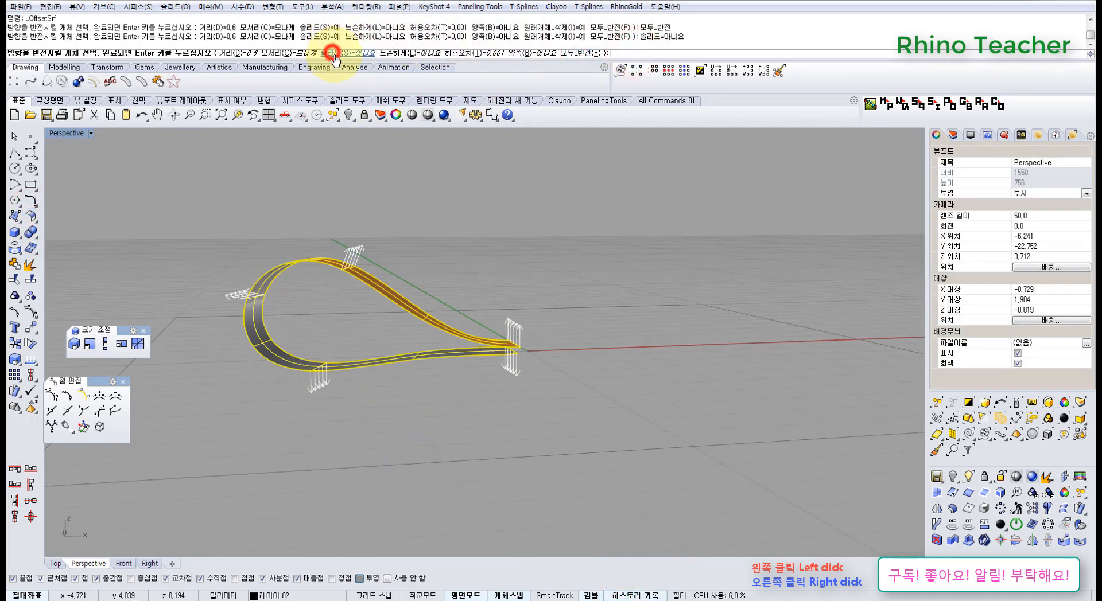
right_click_drag(412, 290, 394, 367)
left_click(413, 454)
key("ctrl+z")
key("ctrl+z")
Offset the loop surface outward by 0.6 mm as a non-solid with Loose set to Yes and history recording on
left_click(400, 343)
right_click(400, 344)
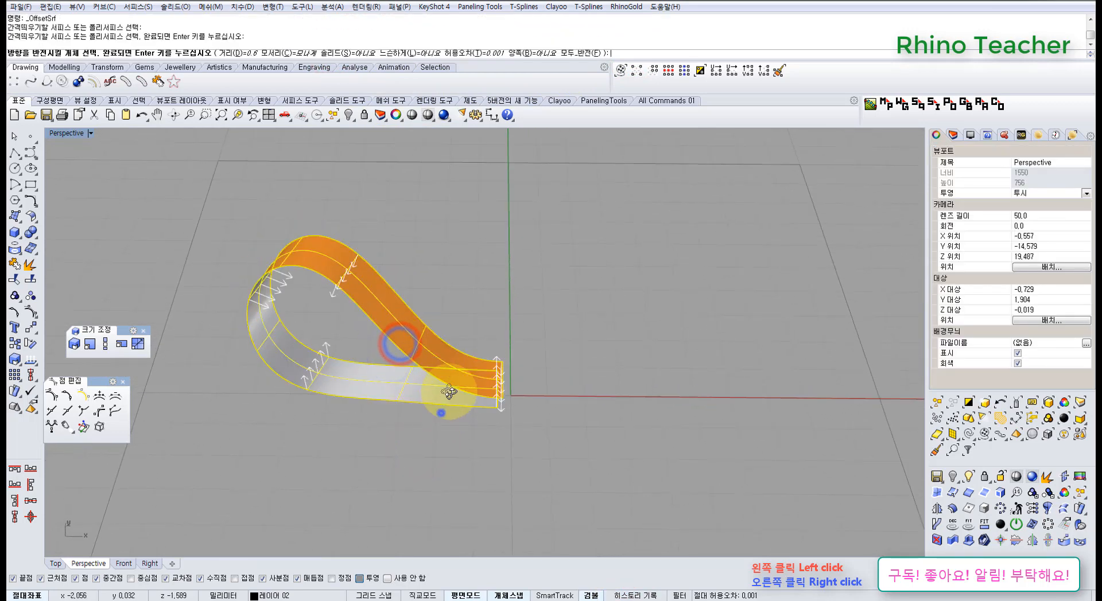
right_click_drag(440, 414, 451, 377)
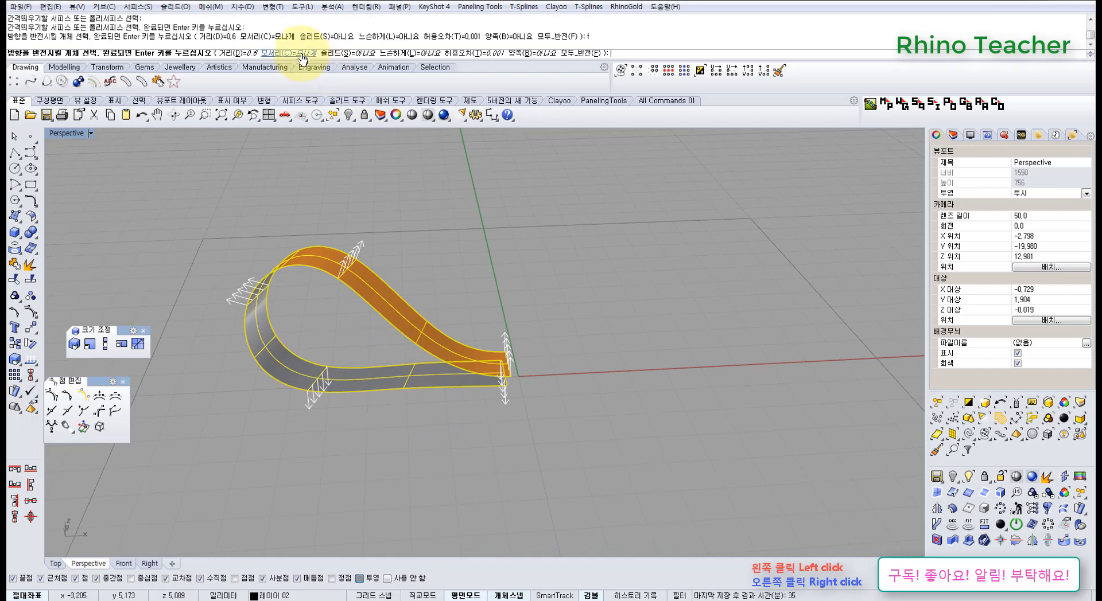
right_click_drag(518, 346, 516, 335)
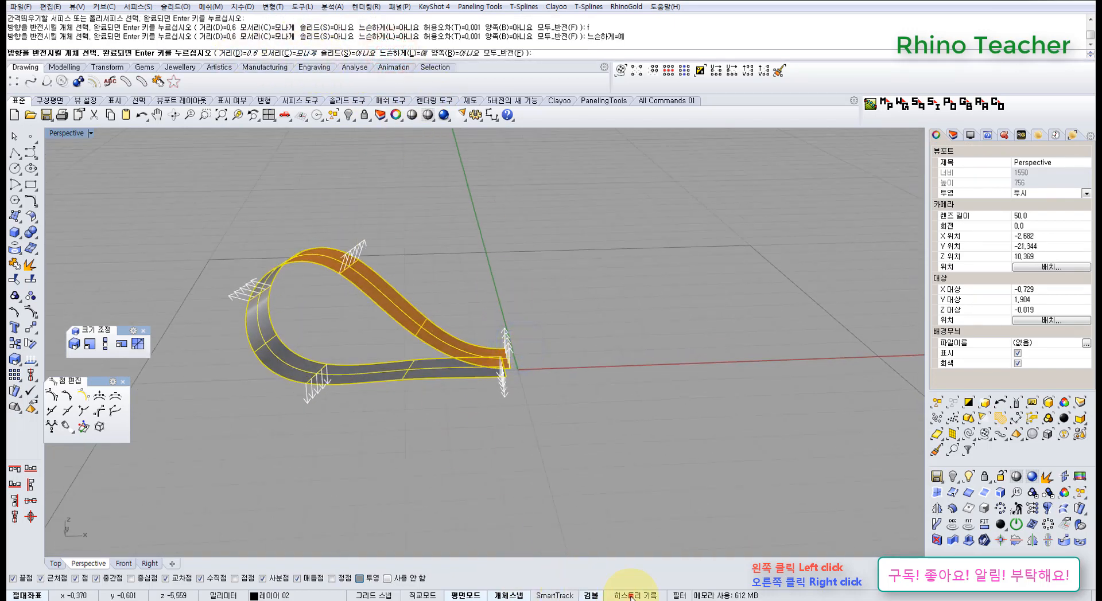
right_click(438, 429)
Loft between the inner and outer loop edges along one side of the ribbon, using the Loose style
right_click_drag(436, 283, 90, 272)
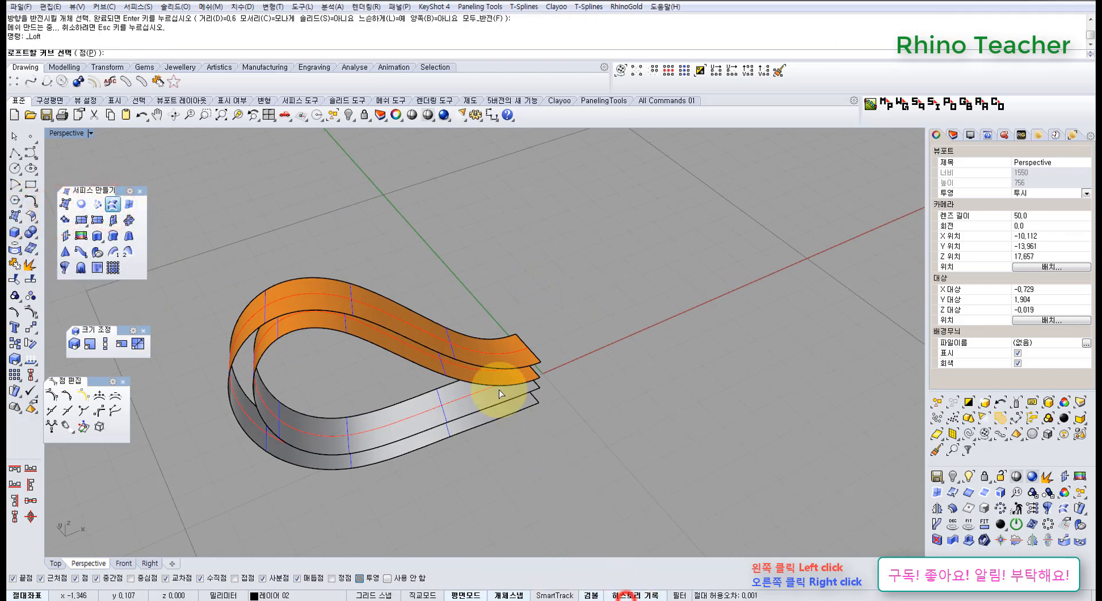
scroll(512, 352, "up", 3)
right_click(514, 381)
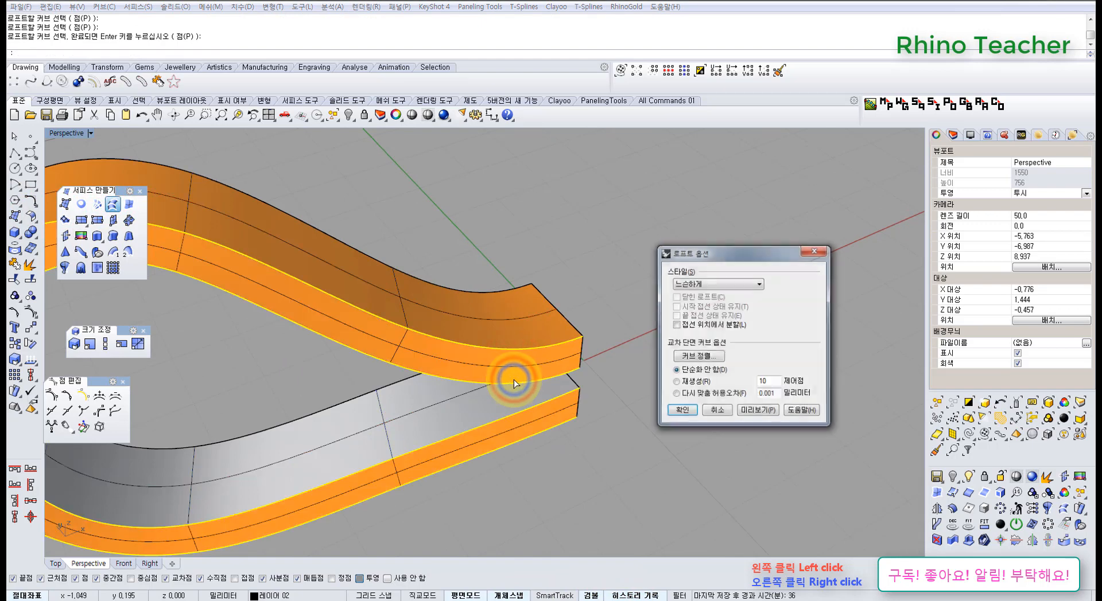
right_click(344, 404)
Loft between the inner and outer loop edges along the opposite side of the ribbon, using the Loose style
right_click_drag(411, 391, 627, 367)
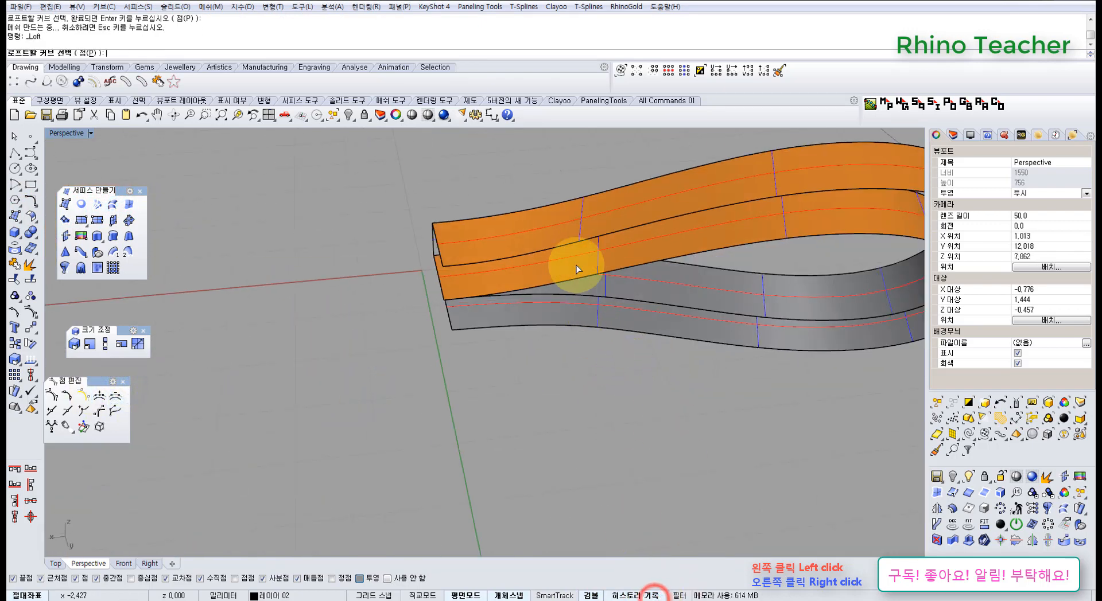
right_click_drag(578, 269, 580, 230)
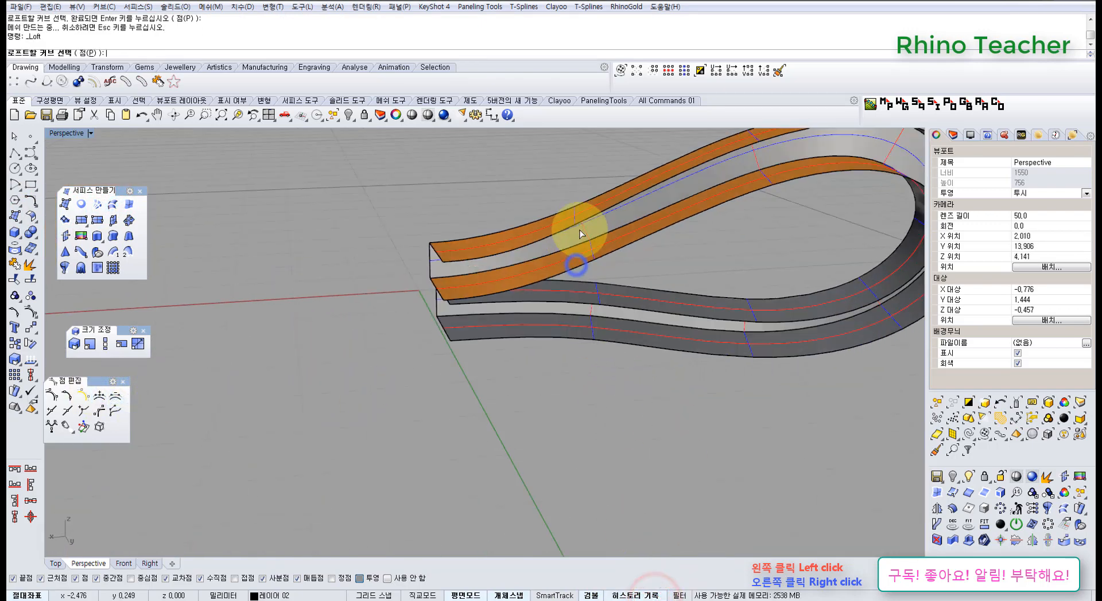
right_click(538, 281)
right_click_drag(529, 291, 468, 396)
right_click_drag(518, 359, 362, 334, "shift")
right_click(390, 342)
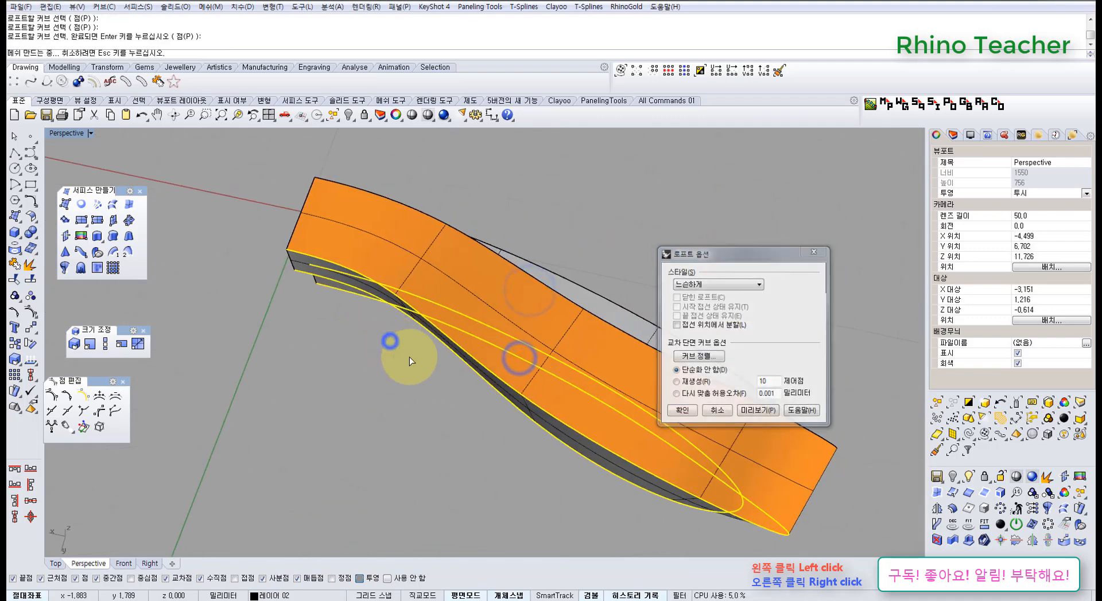
Examine the thickened ribbon loop's shape in the perspective and top views
right_click_drag(463, 389, 147, 329)
scroll(412, 339, "down", 4)
right_click_drag(525, 309, 449, 431)
key("ctrl+F1")
scroll(479, 447, "down", 4)
scroll(472, 481, "down", 4)
scroll(431, 381, "up", 3)
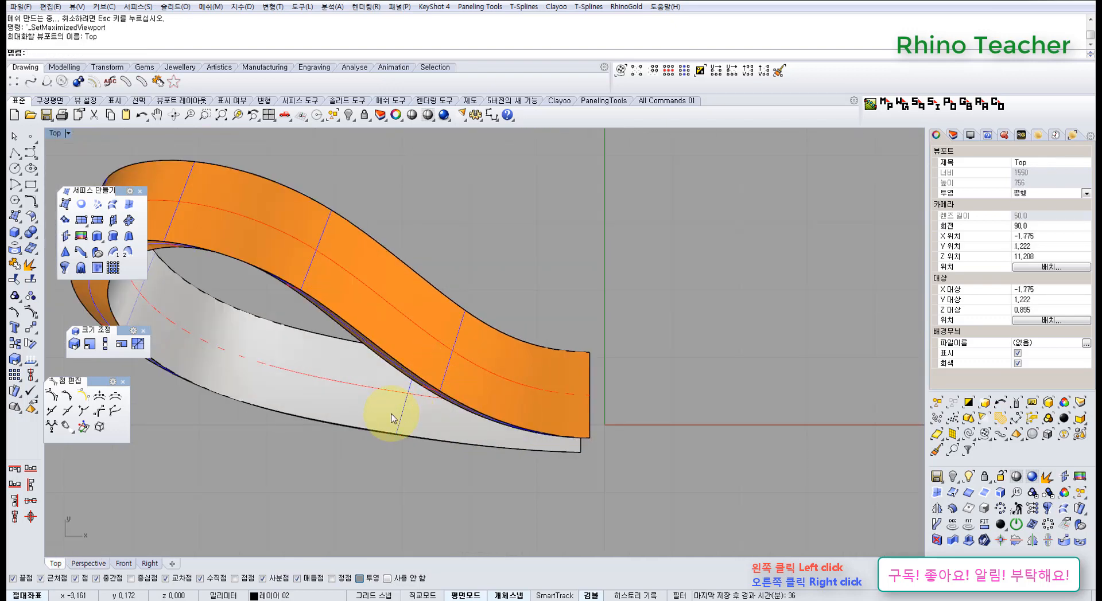
key("ctrl+F4")
Try moving the inner loop surface in the perspective view, then undo the move
right_click_drag(410, 437, 426, 342)
scroll(427, 343, "up", 5)
left_click_drag(435, 340, 425, 286)
scroll(434, 320, "down", 2)
scroll(435, 320, "down", 4)
key("ctrl+z")
Mirror the loop's four surfaces to the opposite side of the bow
right_click_drag(521, 319, 520, 387)
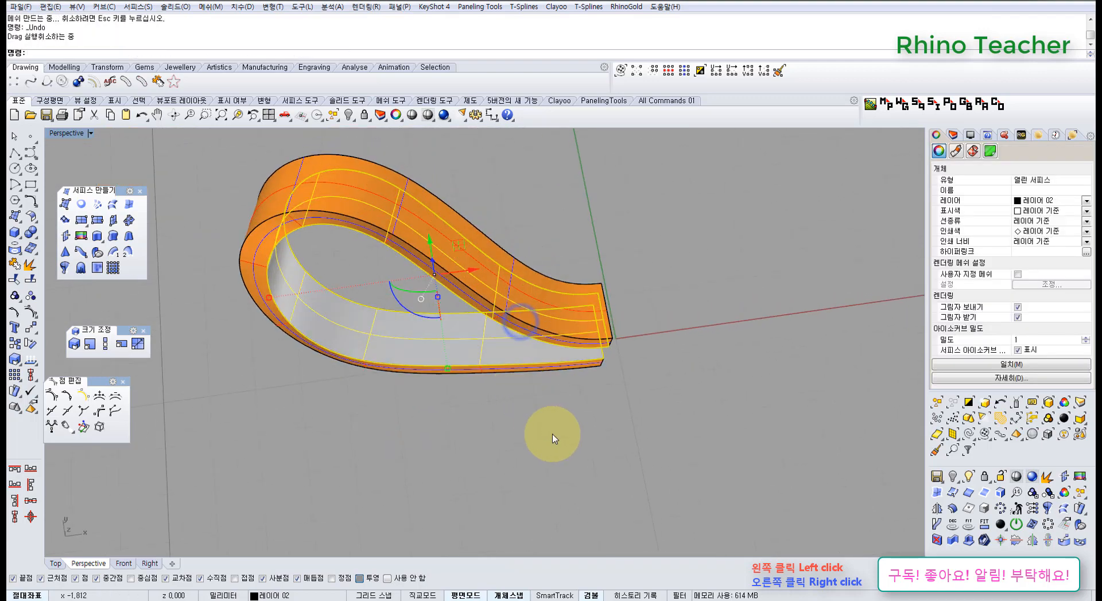
left_click_drag(560, 435, 469, 273)
scroll(469, 275, "down", 6)
right_click_drag(575, 362, 499, 406, "shift")
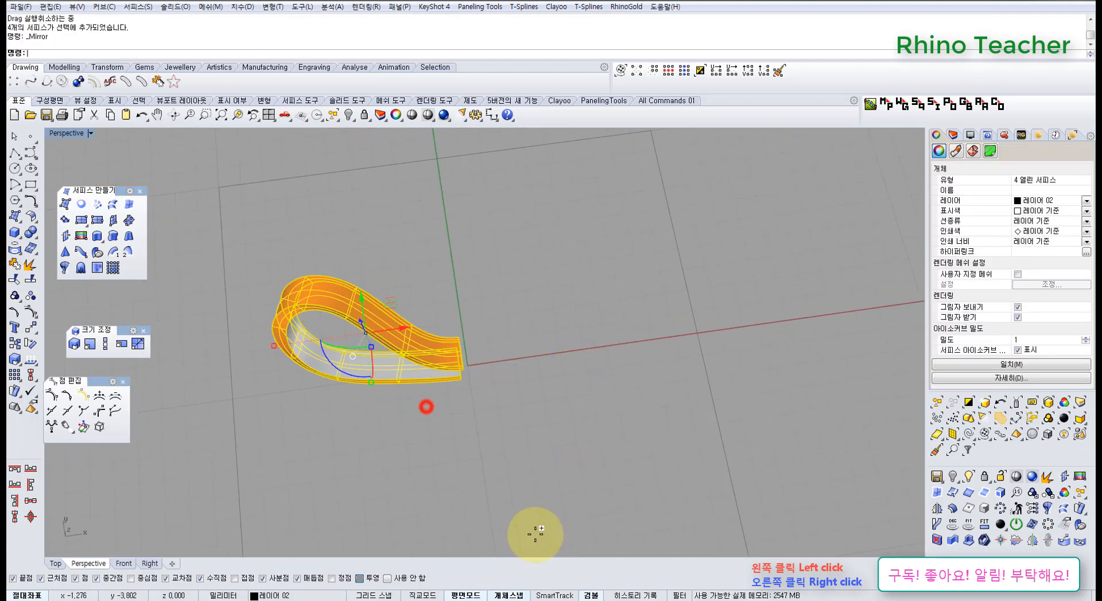
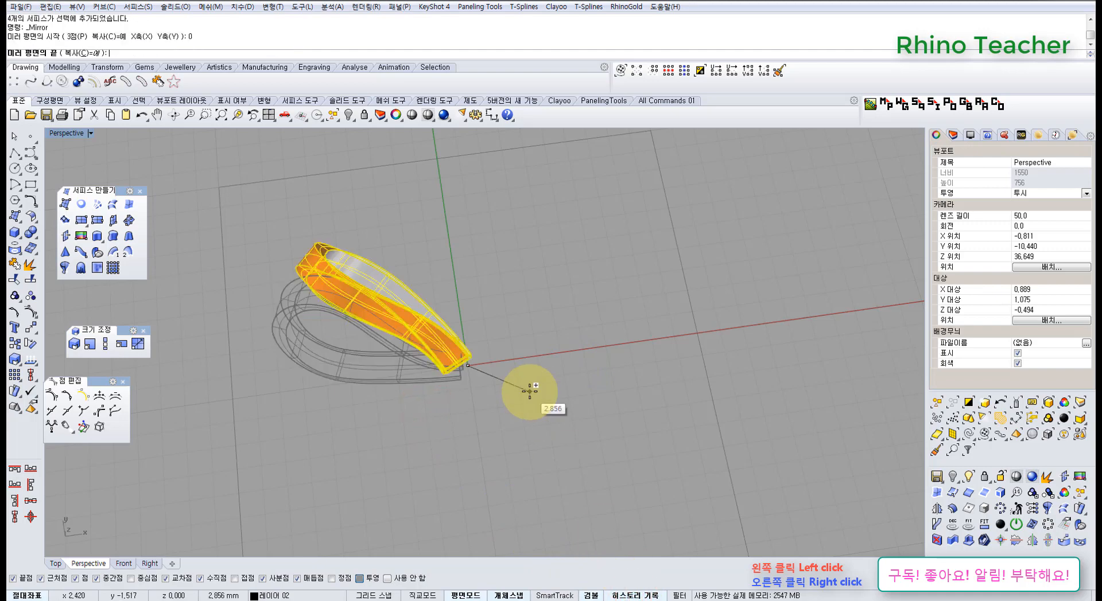
Place the end of the mirror plane to complete the mirrored copy and select the right loop's four surfaces
left_click(497, 478)
right_click_drag(409, 453, 435, 344)
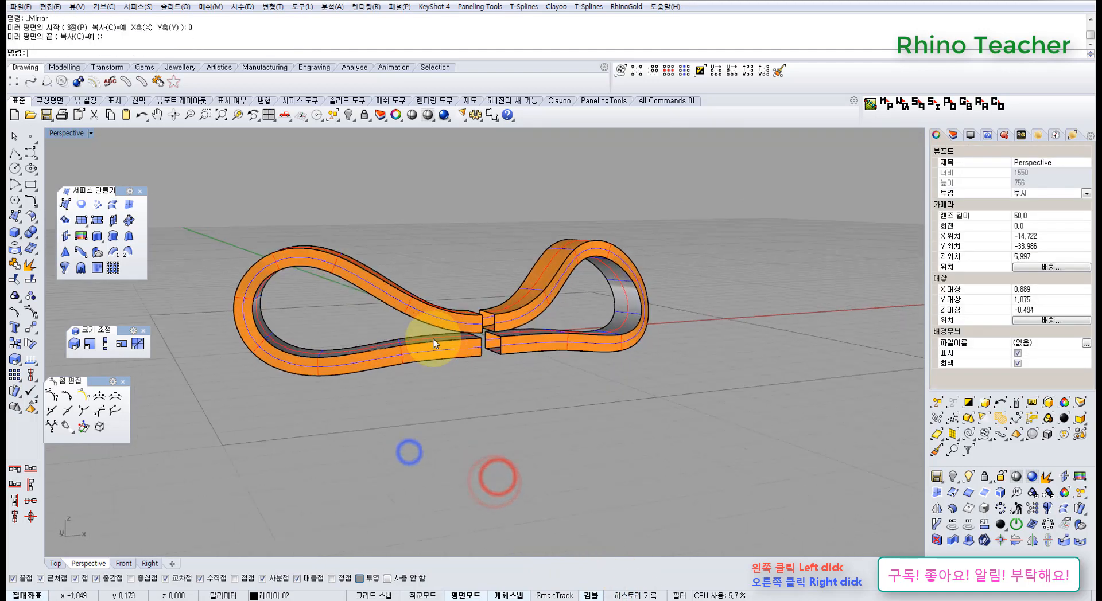
scroll(434, 341, "up", 4)
left_click_drag(676, 428, 583, 217)
right_click_drag(447, 294, 437, 336)
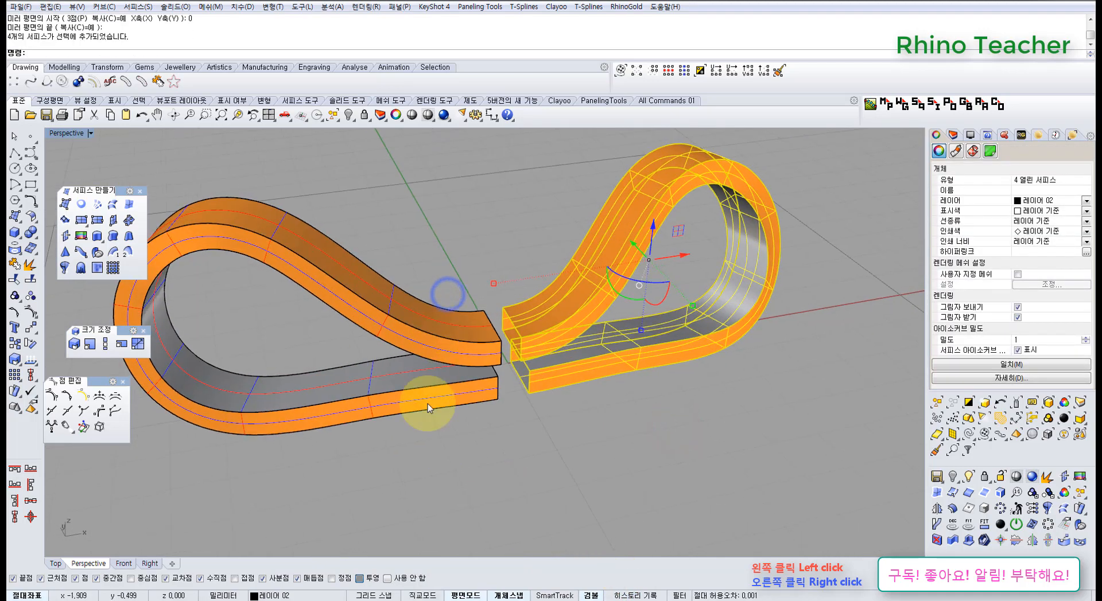
Turn on the control points of the left loop's inner surface and lock all other objects
left_click(380, 376)
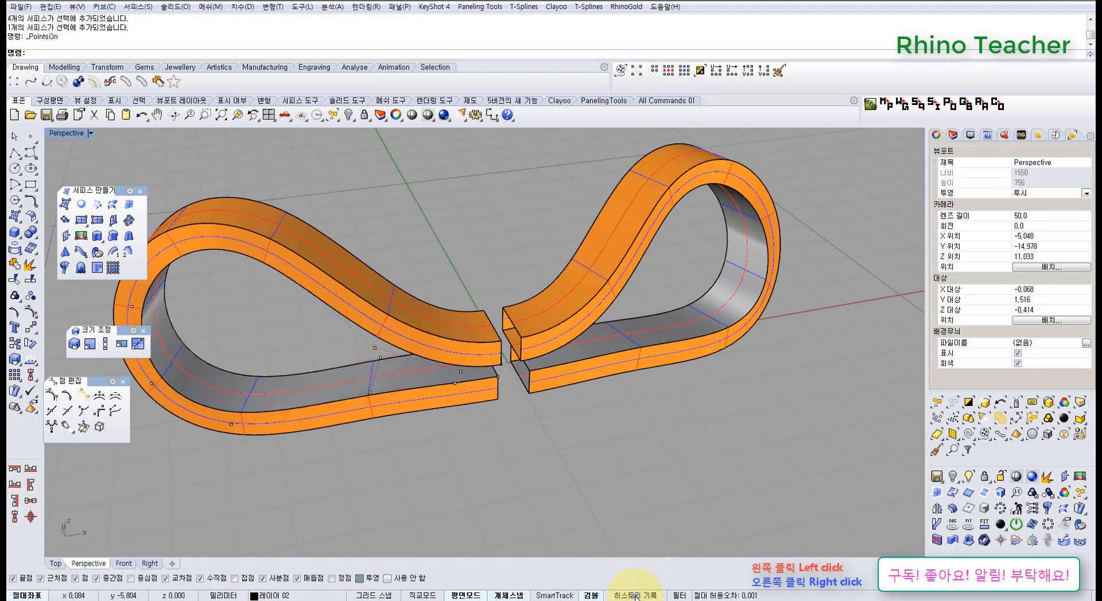
right_click_drag(604, 426, 588, 443)
left_click_drag(614, 489, 352, 226)
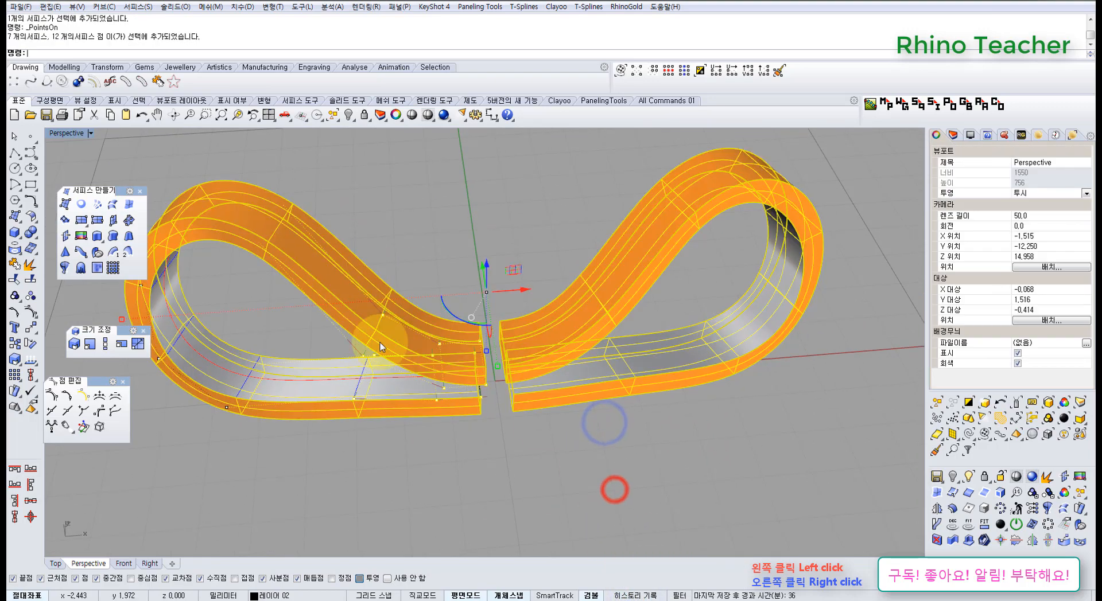
key("ctrl+l")
right_click_drag(411, 445, 544, 316)
key("Escape")
right_click_drag(543, 312, 346, 312)
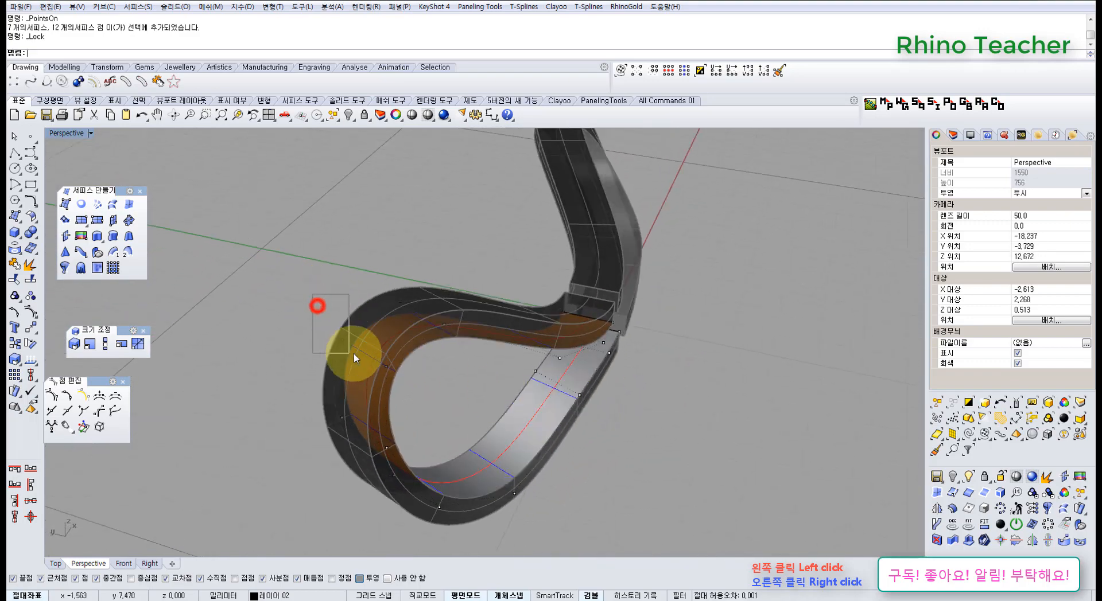
Adjust the pair of control points at the outer bend of the left loop's inner surface
left_click_drag(353, 354, 358, 359)
scroll(394, 289, "up", 4)
left_click_drag(385, 279, 418, 326, "shift")
right_click_drag(390, 352, 434, 253)
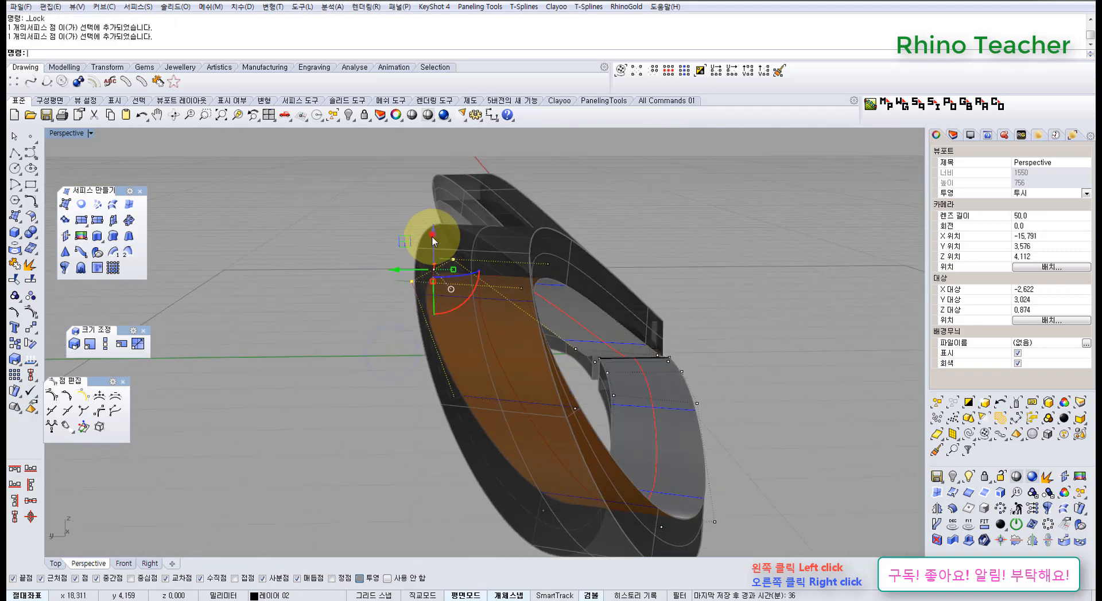
left_click_drag(445, 293, 445, 319)
Raise control points on one edge of the left loop's lower strand and lower one on the opposite edge to twist the ribbon
right_click_drag(445, 319, 608, 379)
right_click_drag(651, 441, 606, 403)
left_click_drag(593, 314, 595, 312)
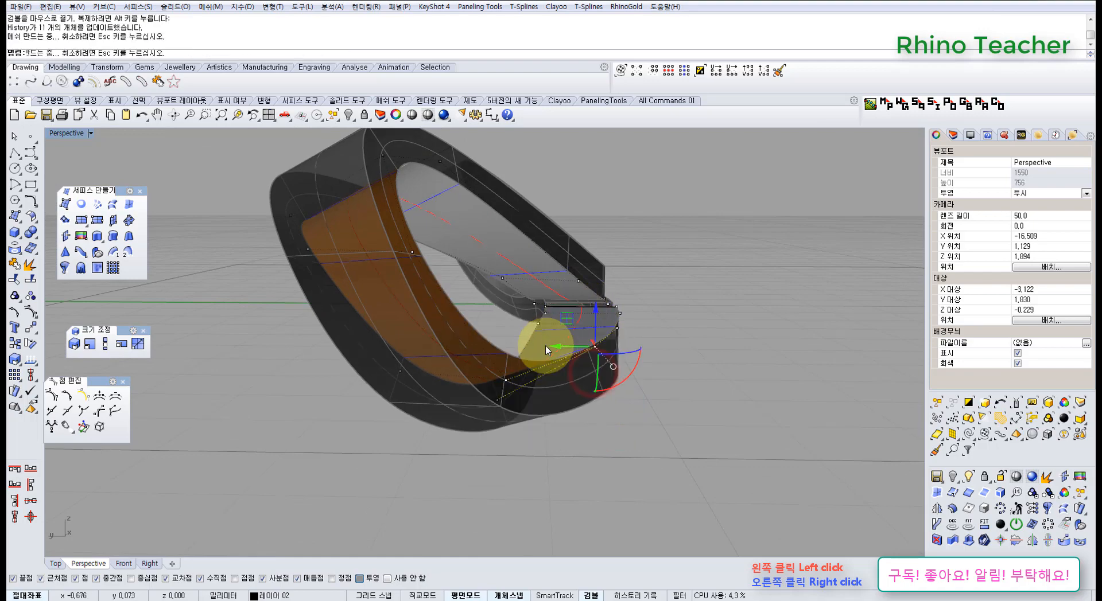
right_click_drag(508, 392, 528, 374)
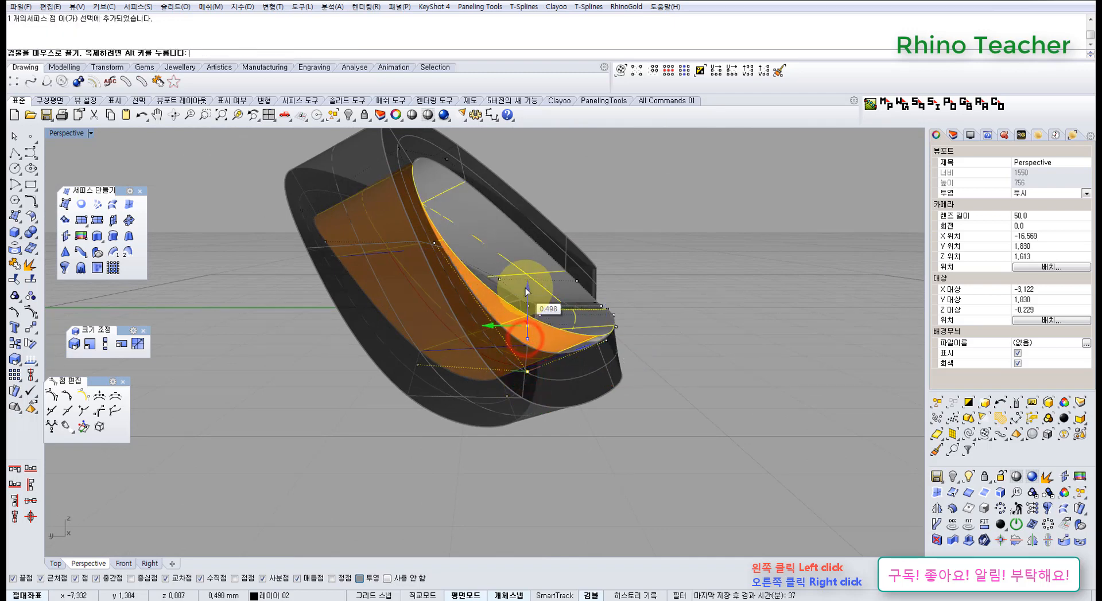
right_click_drag(565, 323, 607, 351)
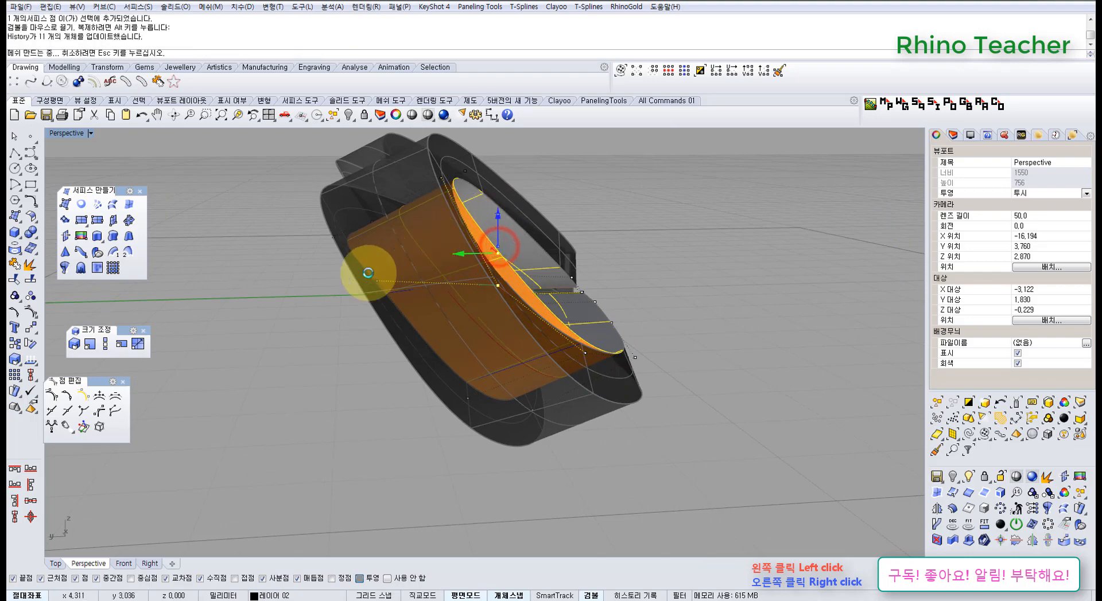
left_click(377, 283)
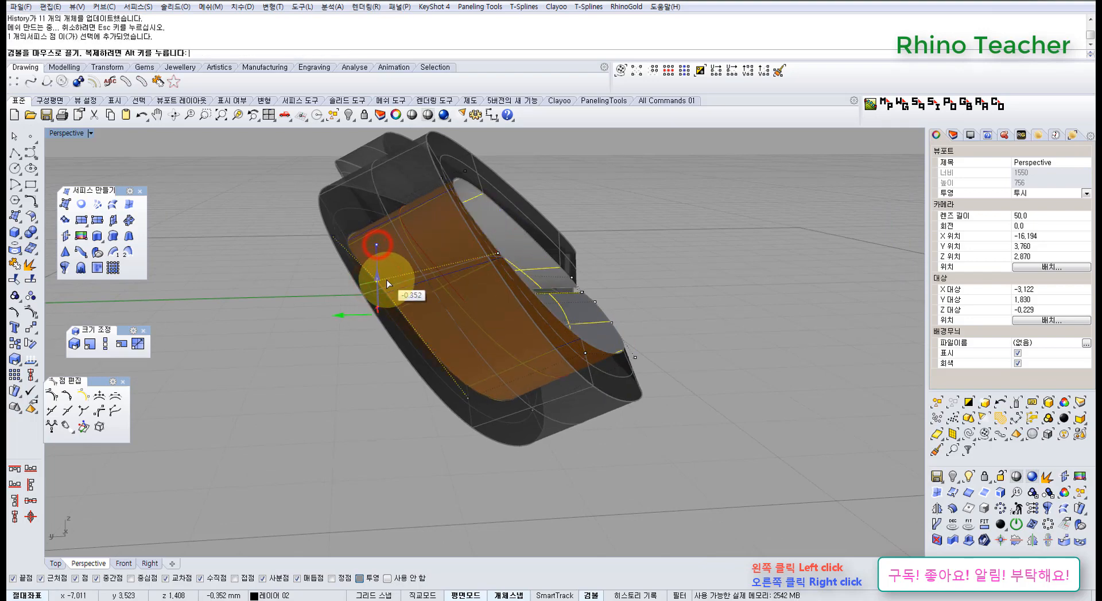
Select the six control points along the lower strand near the bow's centre and rotate them to tilt the strand
right_click_drag(580, 325, 434, 313)
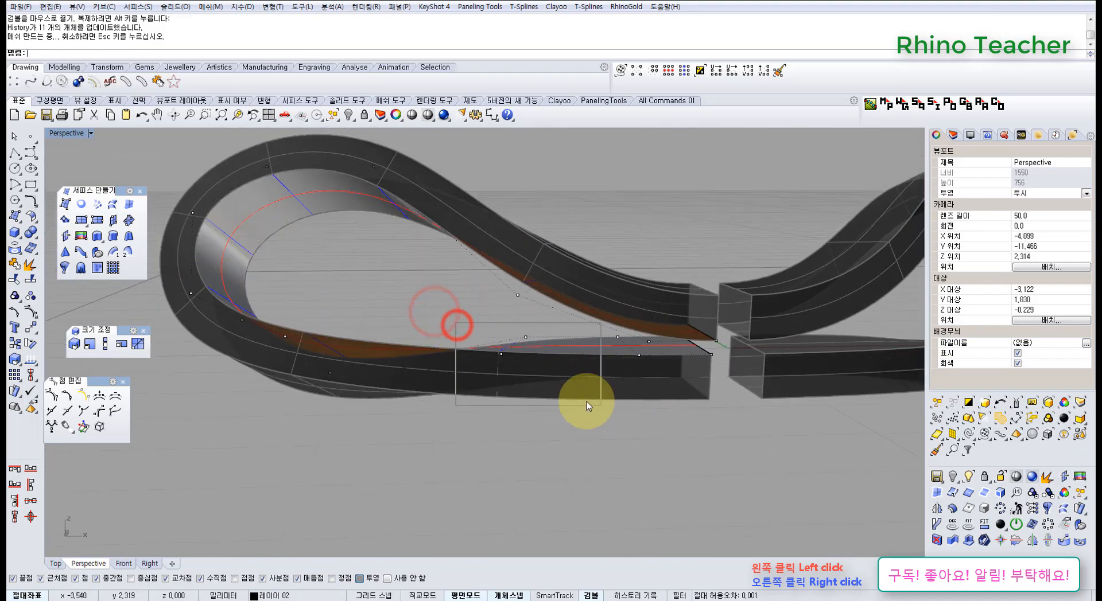
left_click_drag(586, 405, 591, 402)
scroll(620, 356, "up", 5)
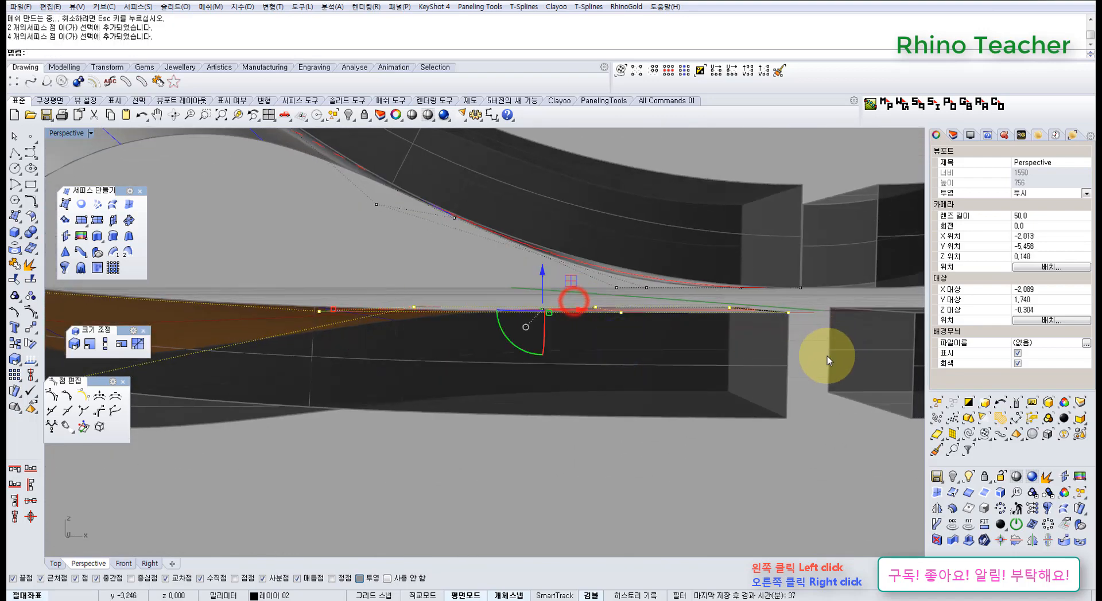
right_click_drag(827, 356, 461, 388)
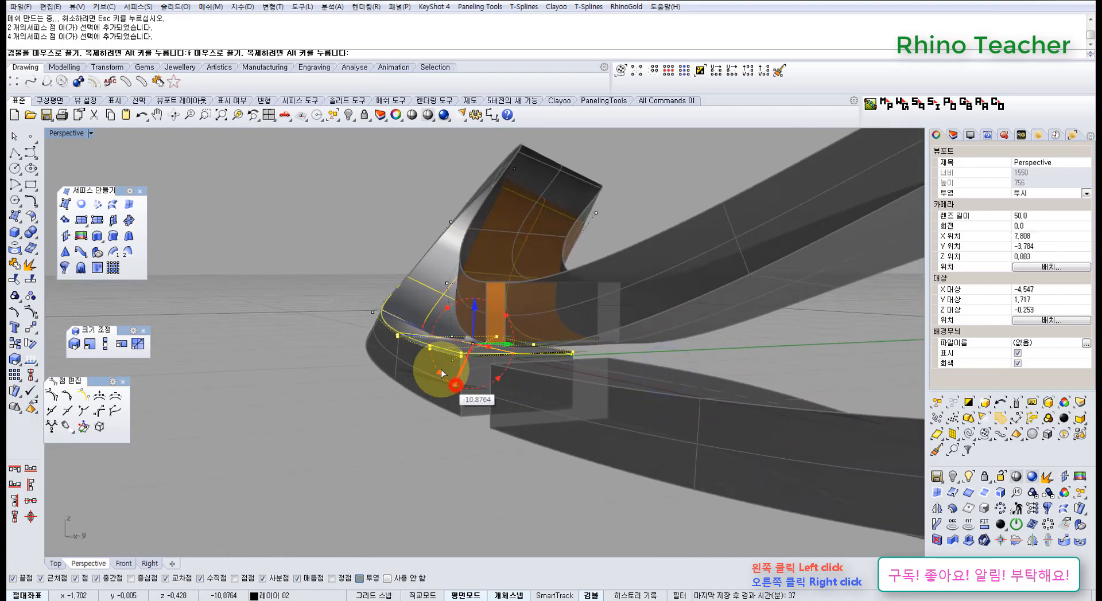
left_click_drag(491, 284, 498, 273)
right_click_drag(498, 273, 433, 353)
Rotate the cross-section pairs of control points along the lower strand to smooth the ribbon's twist
left_click_drag(404, 316, 489, 413)
right_click_drag(477, 377, 564, 357)
left_click_drag(597, 328, 597, 329)
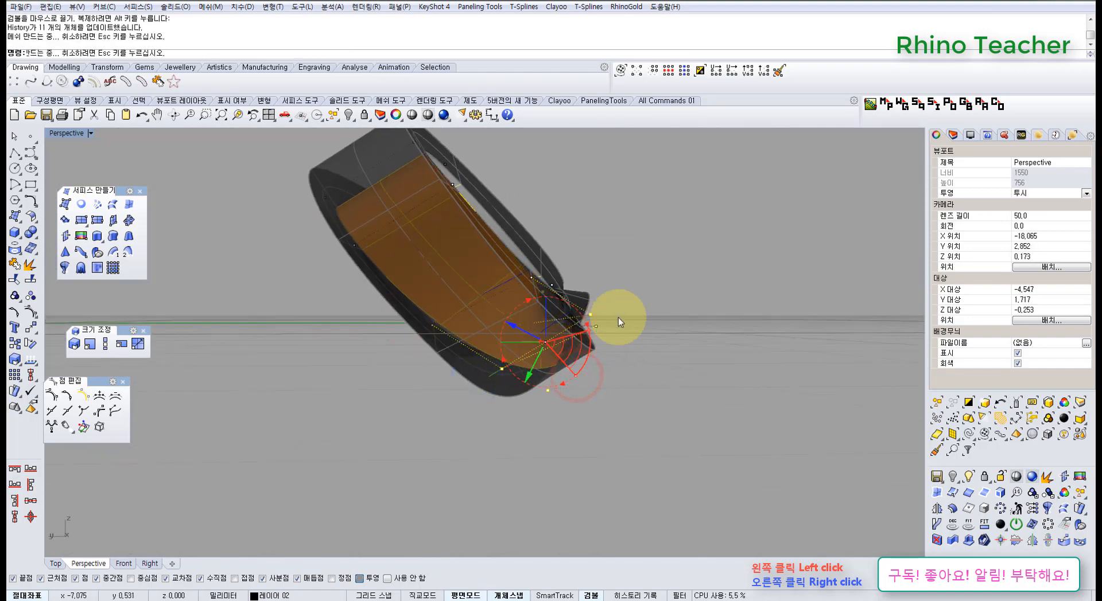
right_click_drag(618, 317, 354, 334)
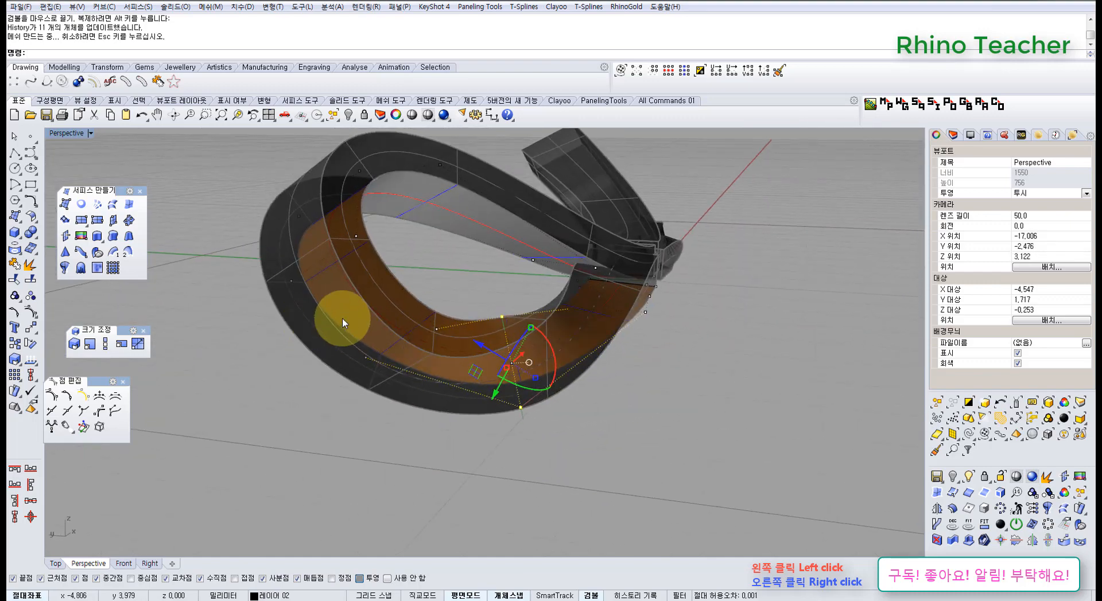
left_click_drag(458, 413, 458, 414)
right_click_drag(438, 342, 514, 349)
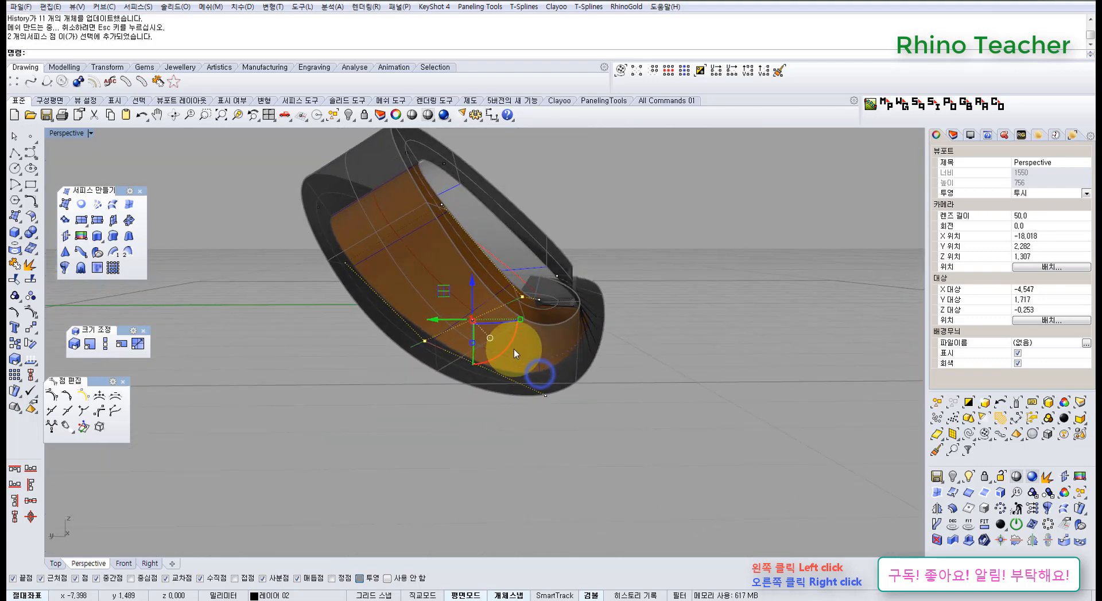
left_click_drag(514, 349, 529, 300)
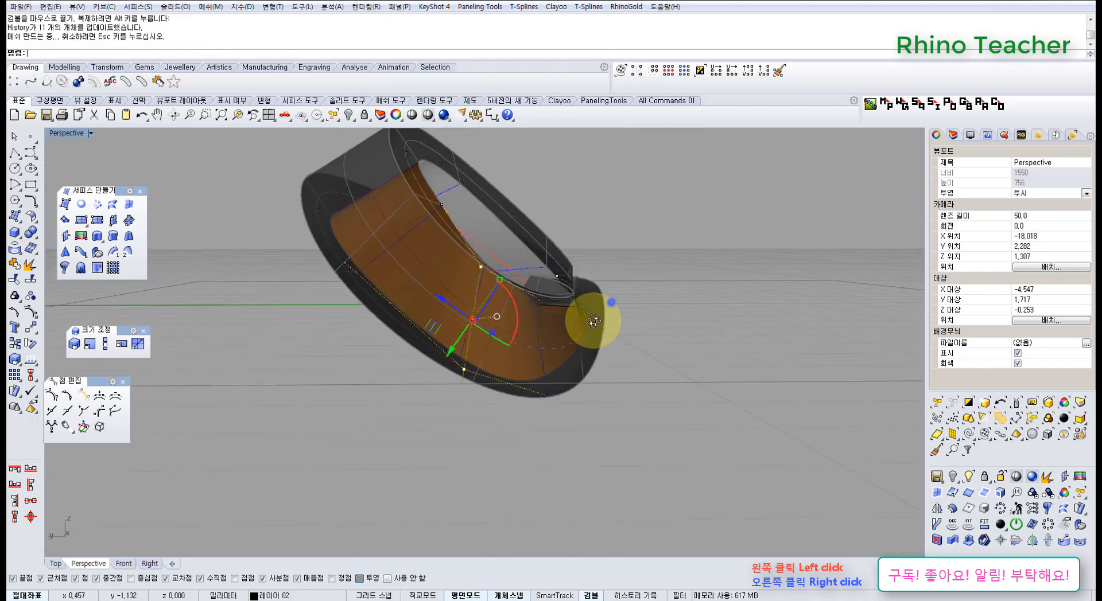
right_click_drag(590, 314, 518, 350)
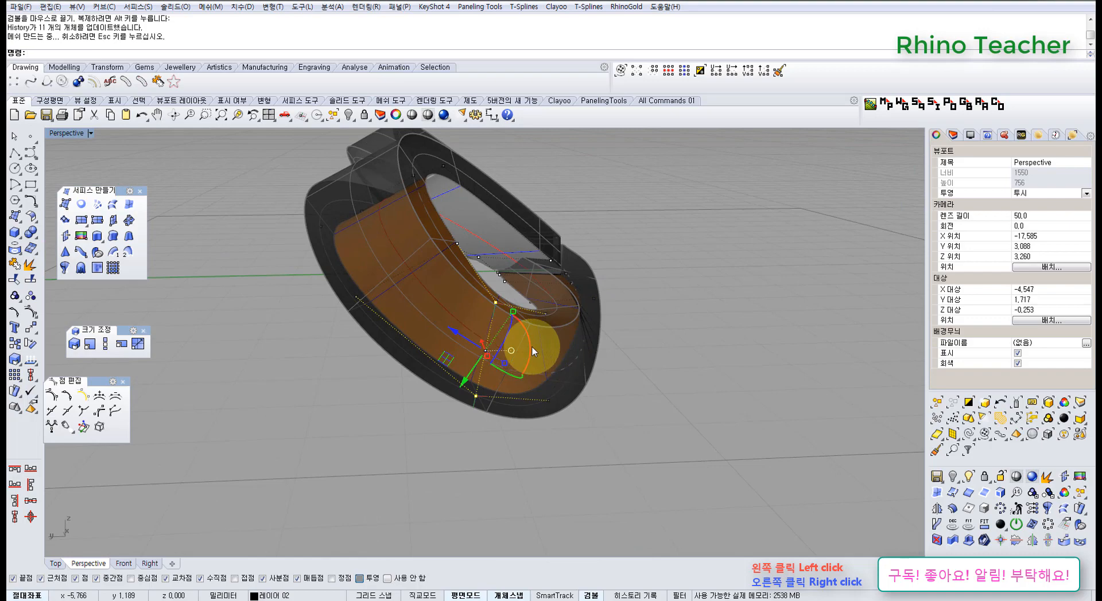
Raise the single control point on the bottom edge of the twisted lower strand
left_click(637, 383)
right_click_drag(646, 291, 475, 381)
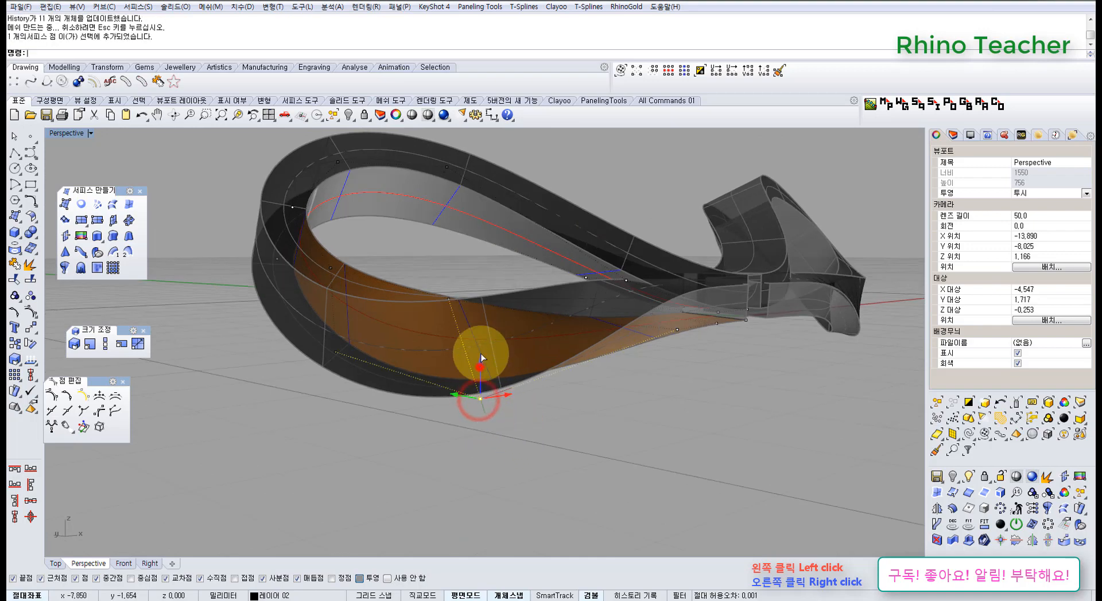
left_click_drag(480, 322, 546, 307)
right_click_drag(545, 307, 407, 369)
Shift the control point on the lower strand's outer edge in the Top view to refine the loop's outline
key("ctrl+F1")
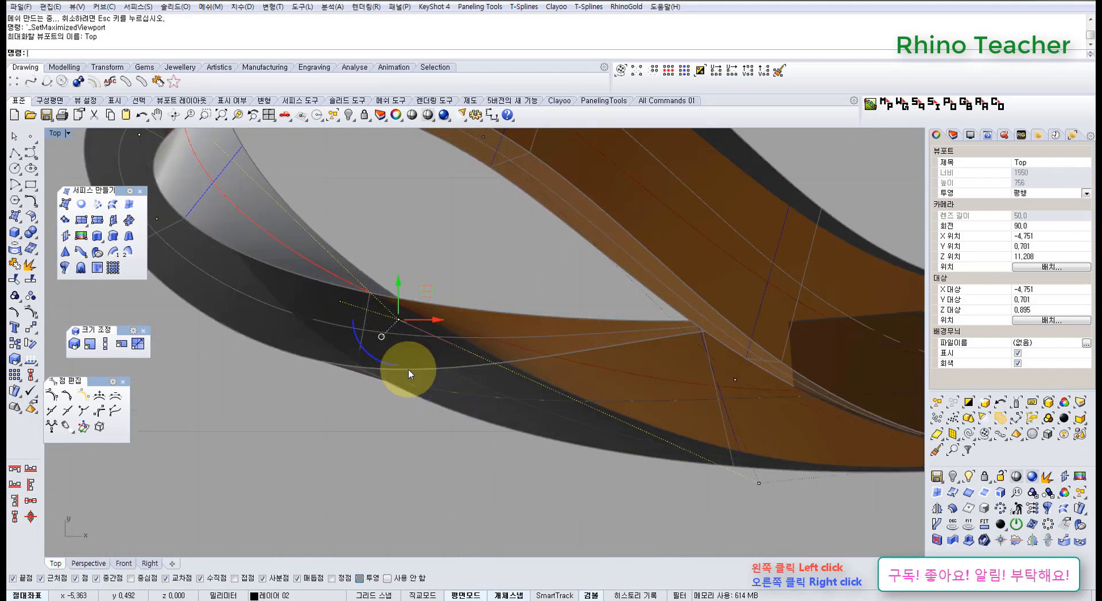
key("ctrl+F4")
right_click_drag(481, 425, 425, 439)
key("ctrl+F1")
right_click_drag(473, 393, 313, 300)
scroll(313, 300, "down", 7)
right_click_drag(538, 358, 479, 372)
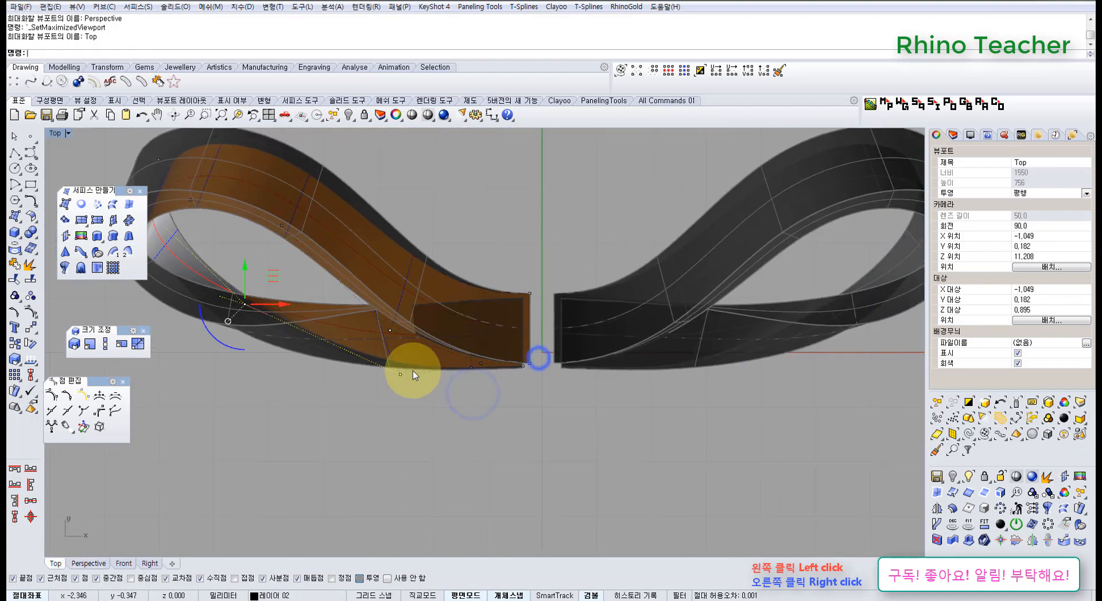
scroll(411, 373, "up", 6)
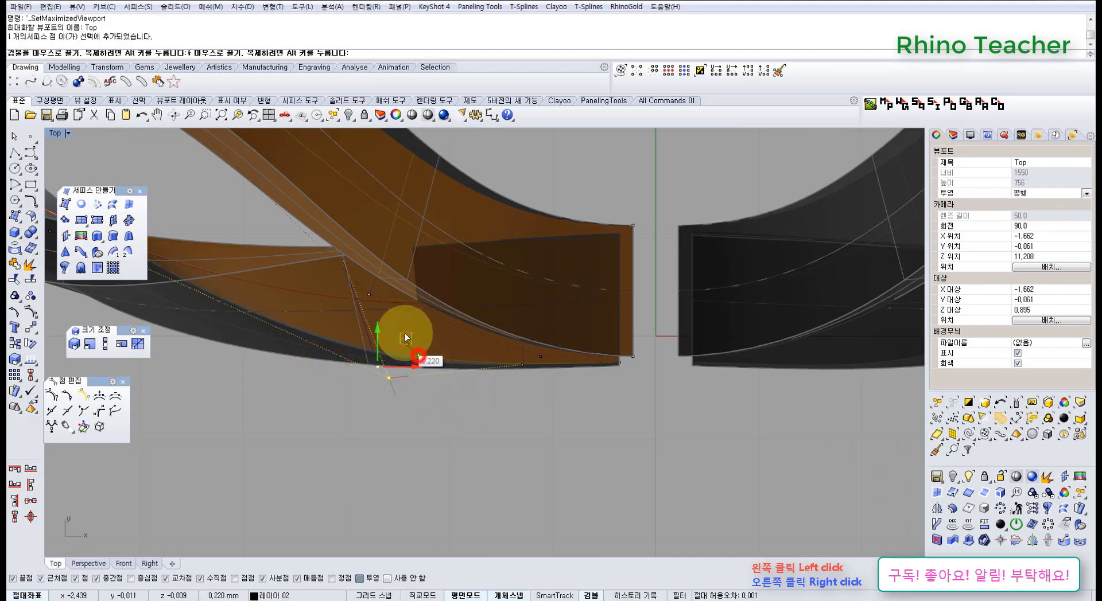
left_click_drag(405, 334, 404, 331)
scroll(409, 342, "down", 6)
right_click_drag(409, 354, 565, 415)
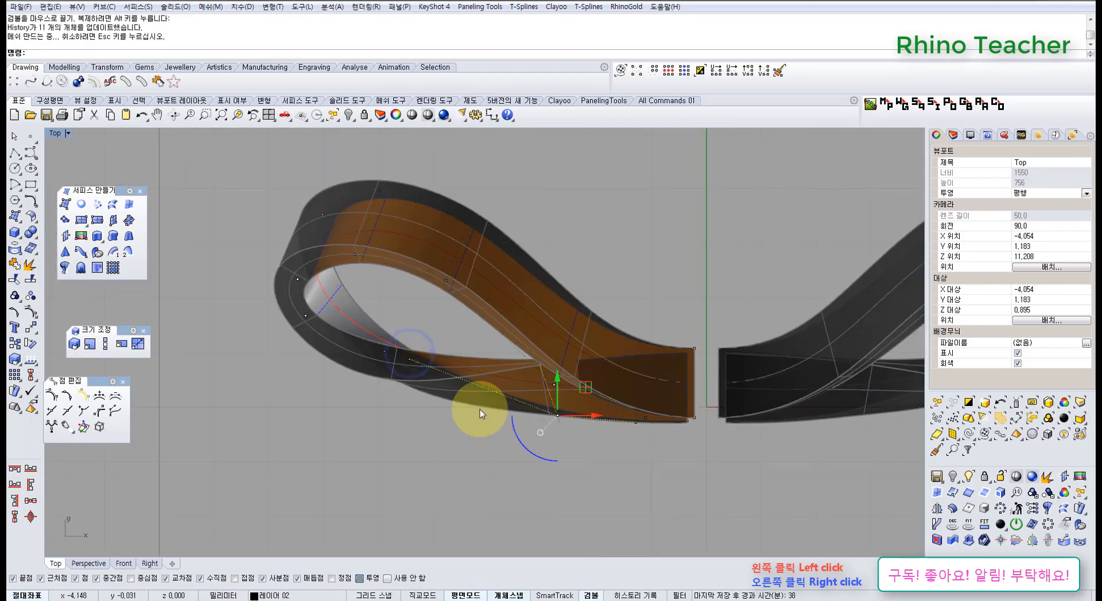
Unlock all objects and examine both twisted loops in the perspective view
key("ctrl+F3")
right_click_drag(364, 398, 568, 327)
scroll(524, 369, "down", 6)
scroll(423, 367, "up", 8)
scroll(377, 381, "down", 4)
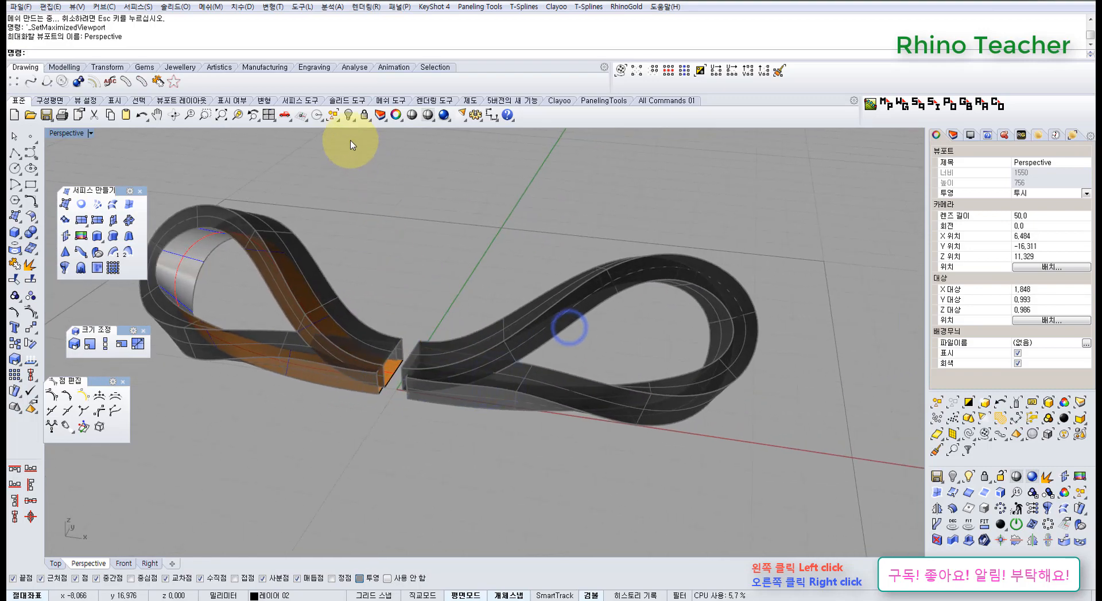
right_click(364, 121)
right_click_drag(387, 291, 444, 287)
scroll(428, 339, "down", 6)
right_click_drag(423, 349, 449, 356)
scroll(430, 370, "up", 2)
Select the four surfaces of the twisted right loop and copy them to the clipboard
left_click_drag(423, 406, 370, 301)
right_click_drag(452, 360, 453, 437)
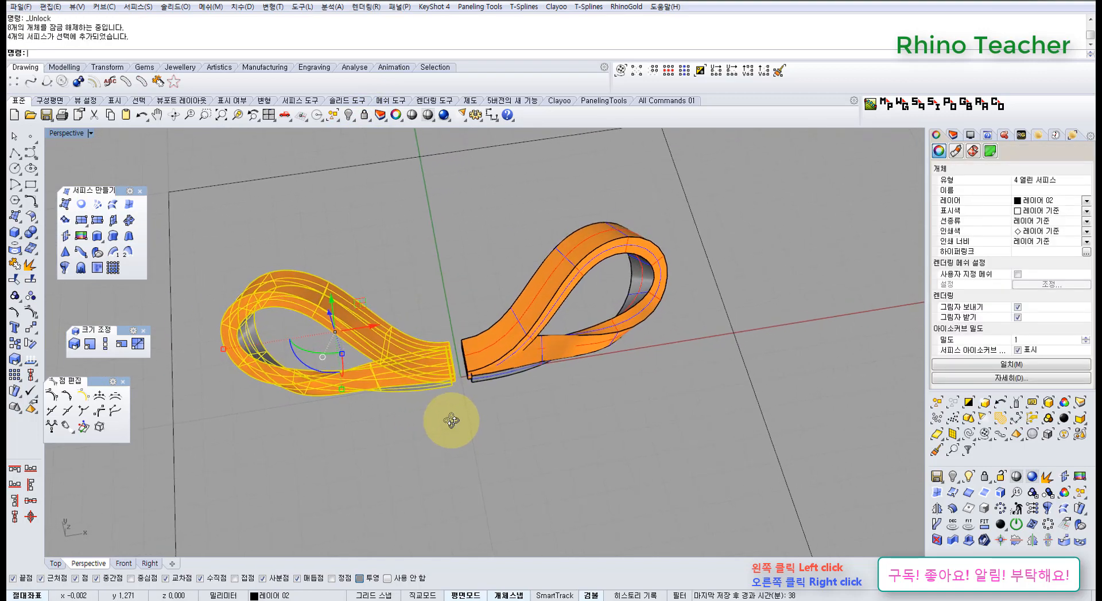
scroll(404, 352, "up", 8)
scroll(358, 393, "down", 8)
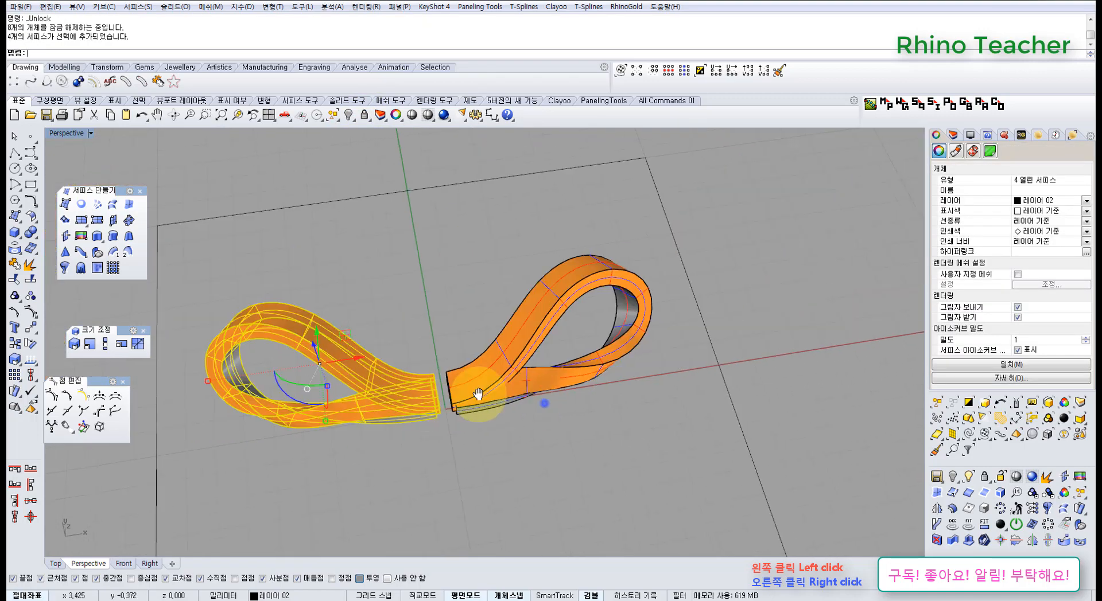
right_click_drag(544, 403, 477, 355, "shift")
left_click(526, 359)
left_click_drag(559, 377, 411, 203)
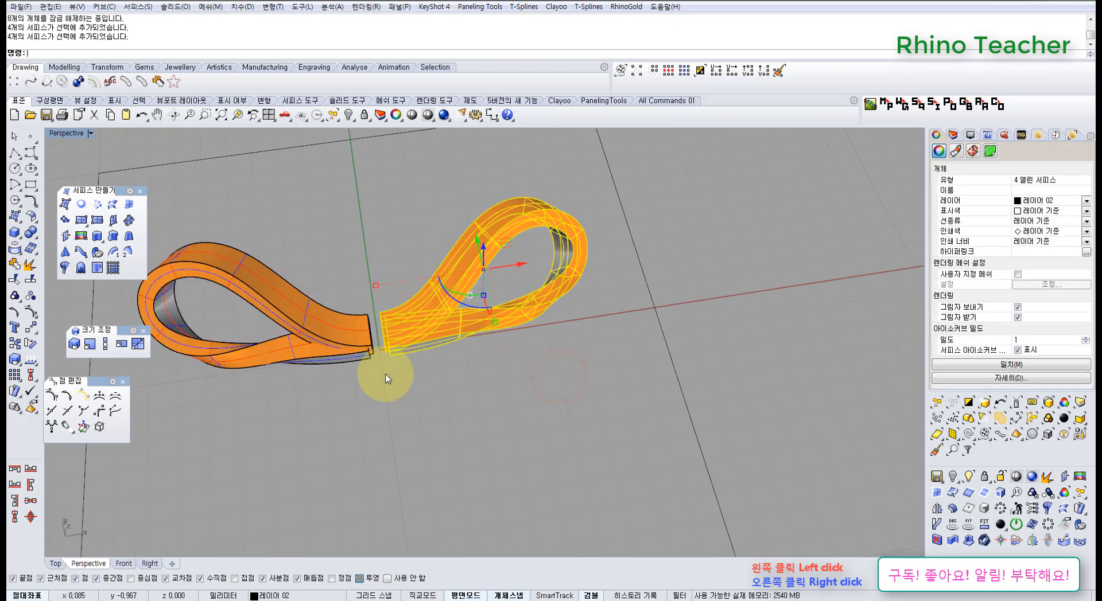
left_click(445, 412)
right_click_drag(377, 405, 422, 385, "shift")
Undo the control-point edits back to the untwisted loop shape
key("ctrl+z")
key("ctrl+z")
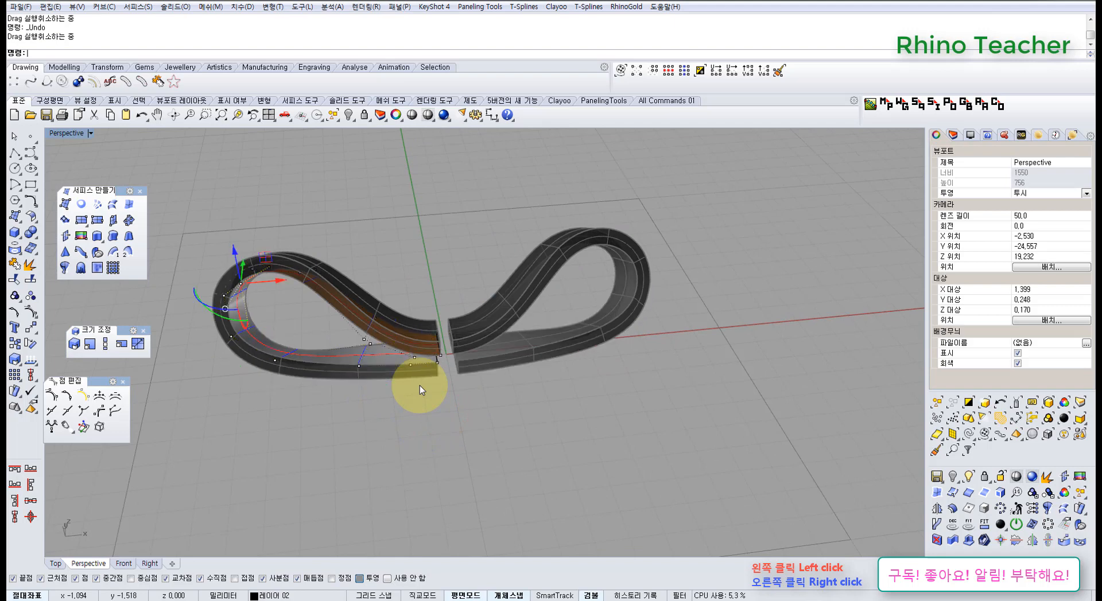
right_click_drag(441, 422, 442, 381)
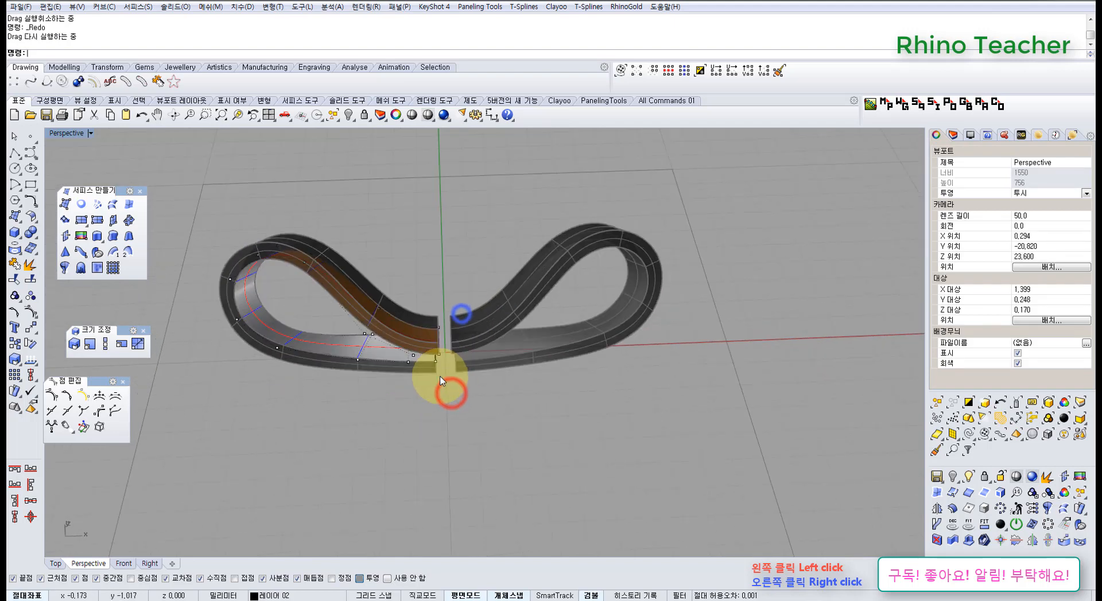
Unlock the objects, delete the untwisted right loop and paste the copied twisted loop in its place
right_click(364, 114)
left_click_drag(518, 322, 489, 353)
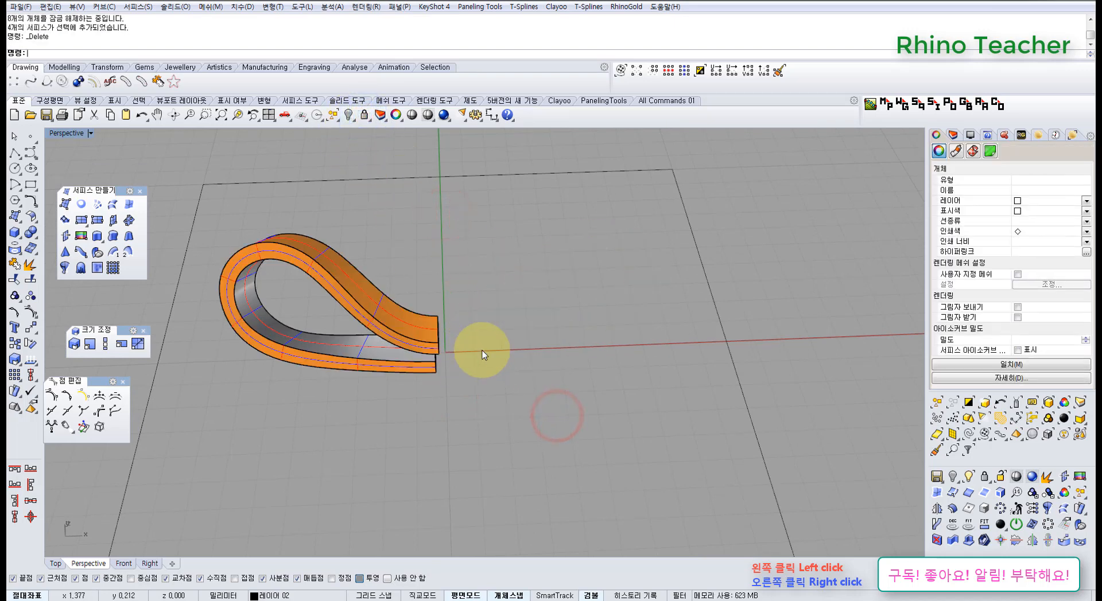
key("ctrl+v")
left_click(477, 426)
right_click_drag(493, 311, 444, 296)
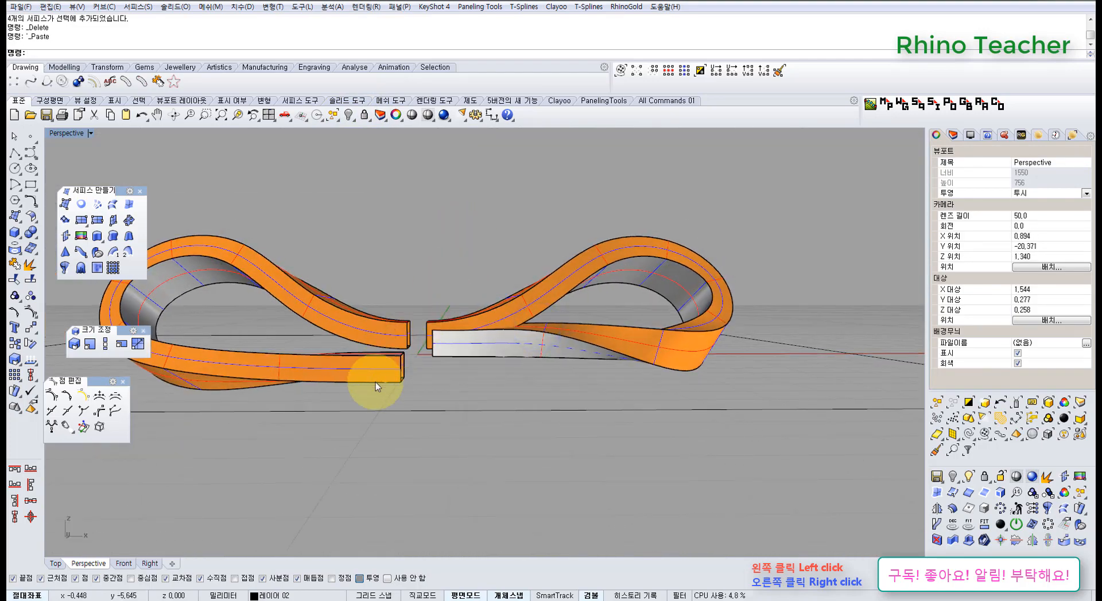
Show the control points of the untwisted left loop's inner surface and lock everything else, including the guide square
right_click_drag(310, 343, 352, 400)
scroll(352, 396, "up", 5)
left_click(352, 397)
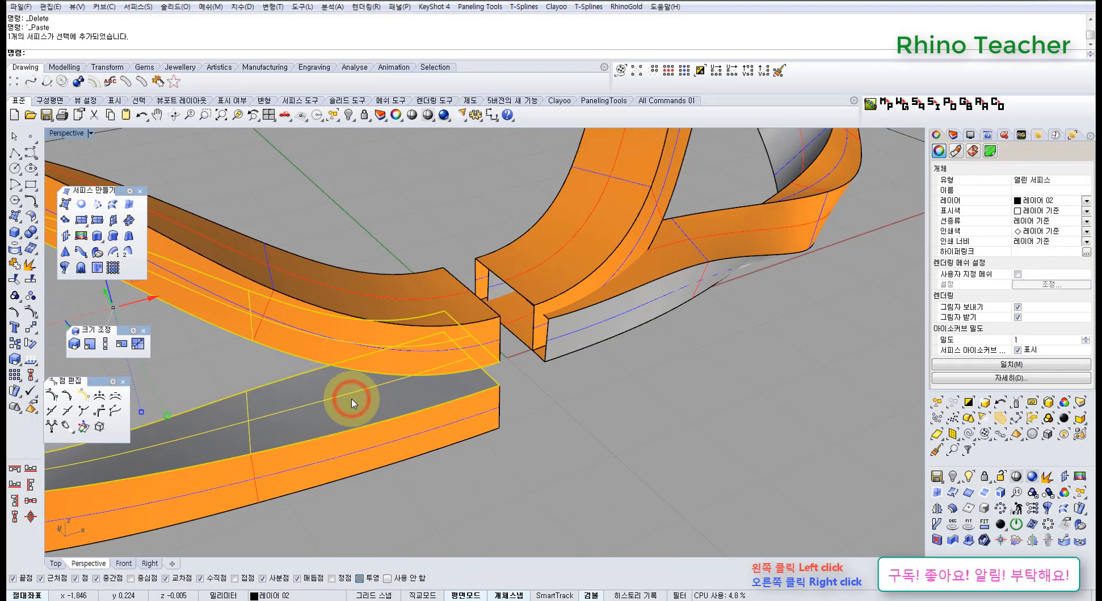
key("F10")
scroll(407, 416, "down", 8)
key("ctrl+a")
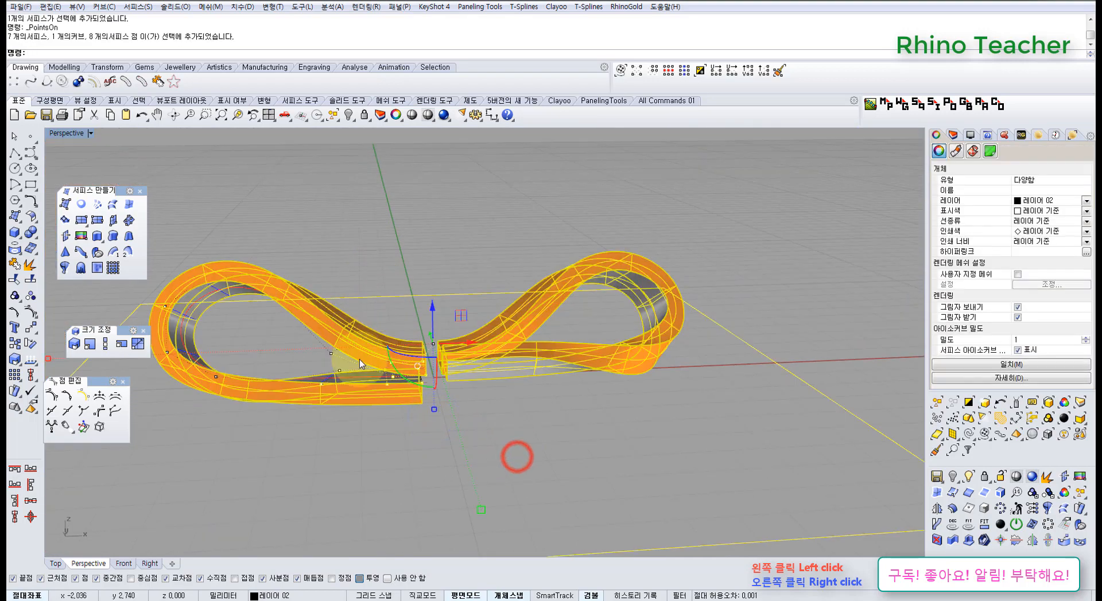
key("ctrl+l")
Select the four control points at the inner end of the left loop's lower strand and raise them toward the upper strand
scroll(369, 412, "up", 8)
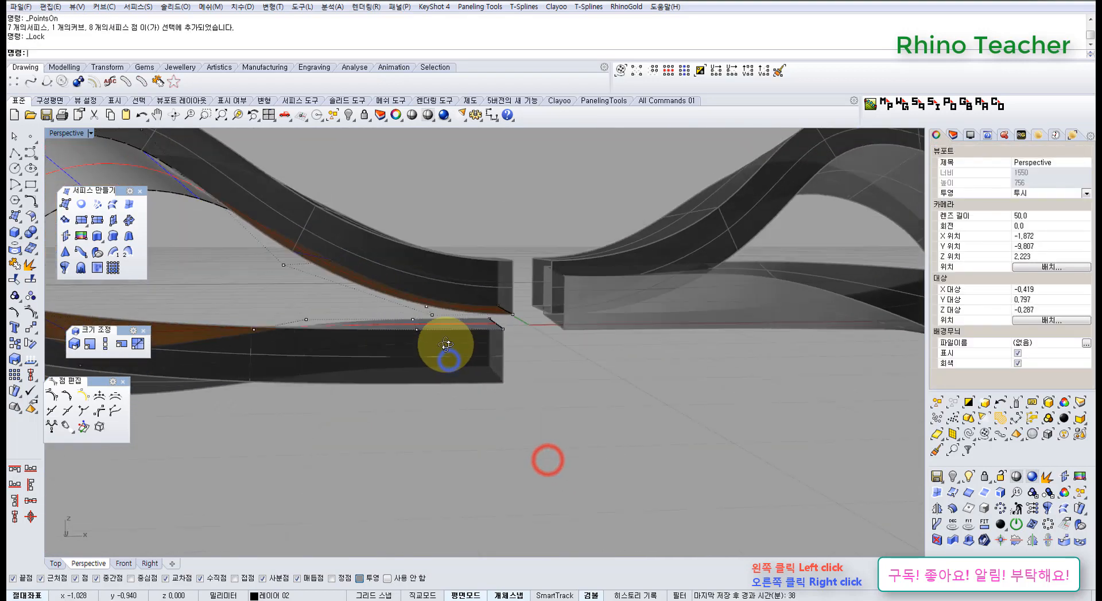
right_click_drag(453, 333, 536, 392)
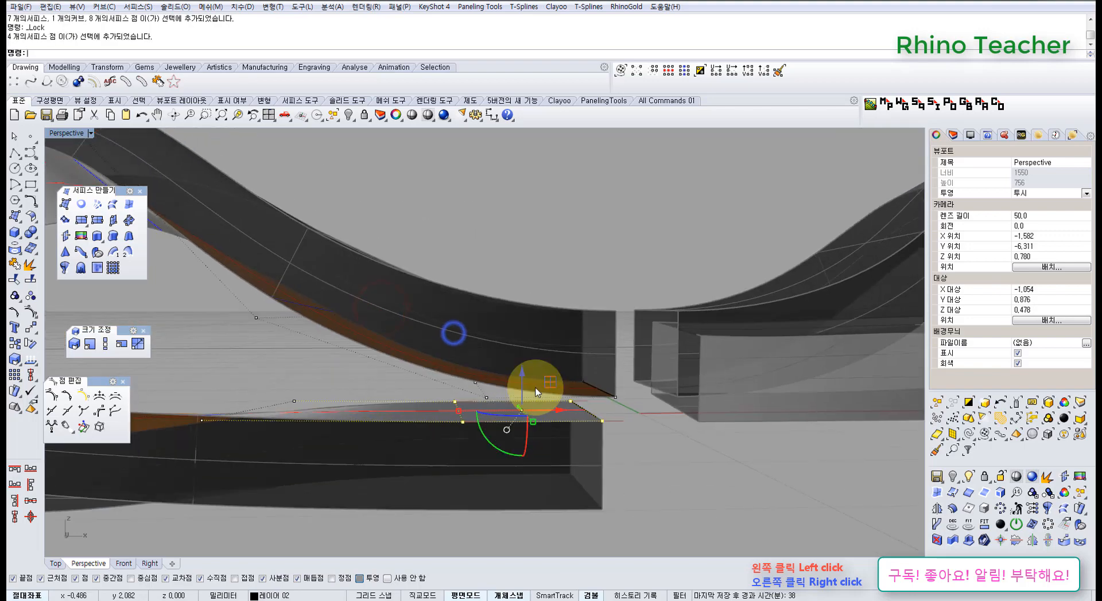
left_click_drag(518, 353, 518, 352)
scroll(576, 376, "down", 8)
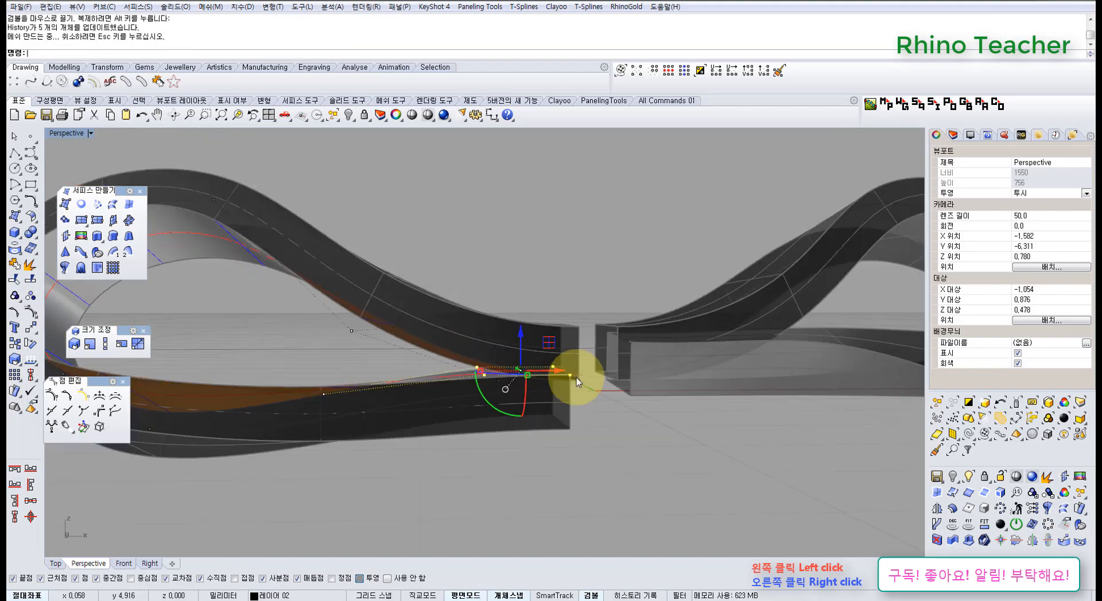
Raise the two control points farther along the left loop's lower strand by about 0.27 mm
right_click_drag(607, 389, 452, 346)
left_click_drag(441, 320, 441, 321)
right_click_drag(563, 327, 539, 376)
right_click_drag(423, 421, 419, 353)
scroll(314, 363, "up", 4)
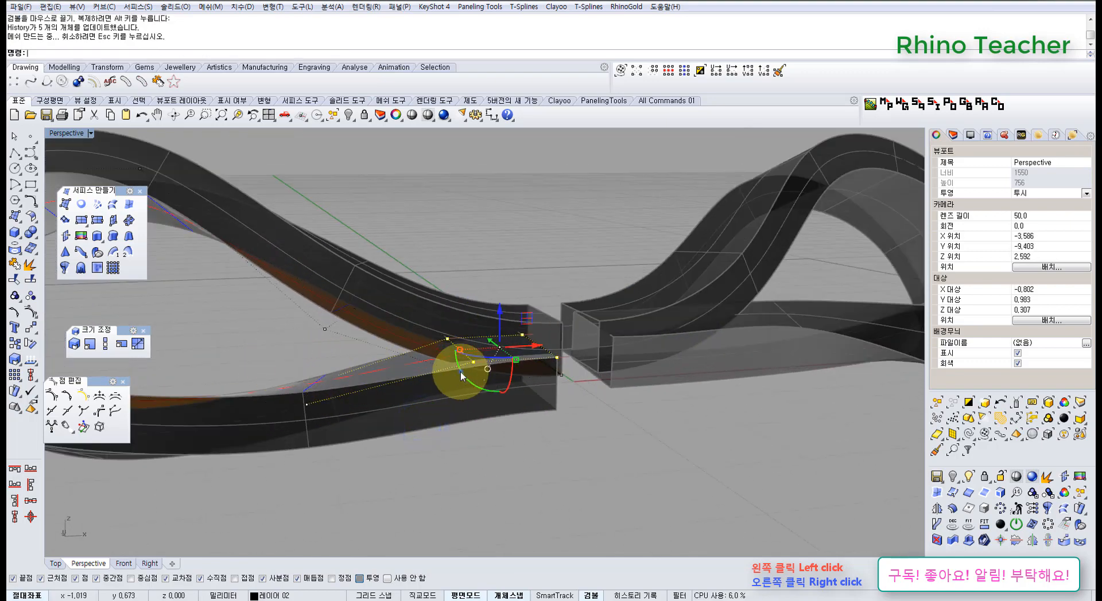
scroll(460, 372, "down", 5)
scroll(346, 389, "up", 2)
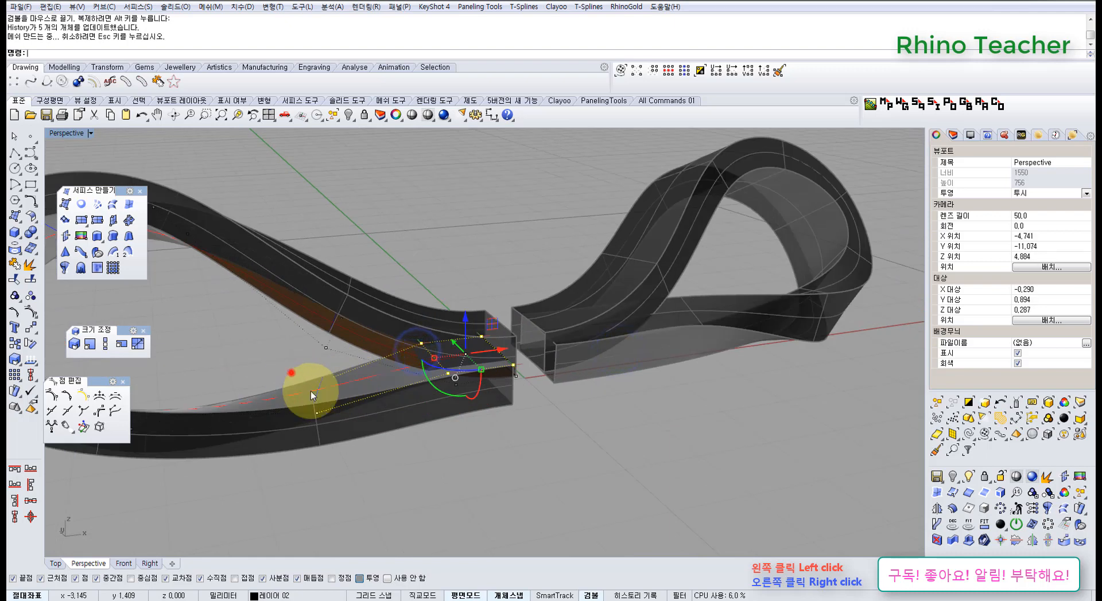
right_click_drag(364, 398, 334, 343)
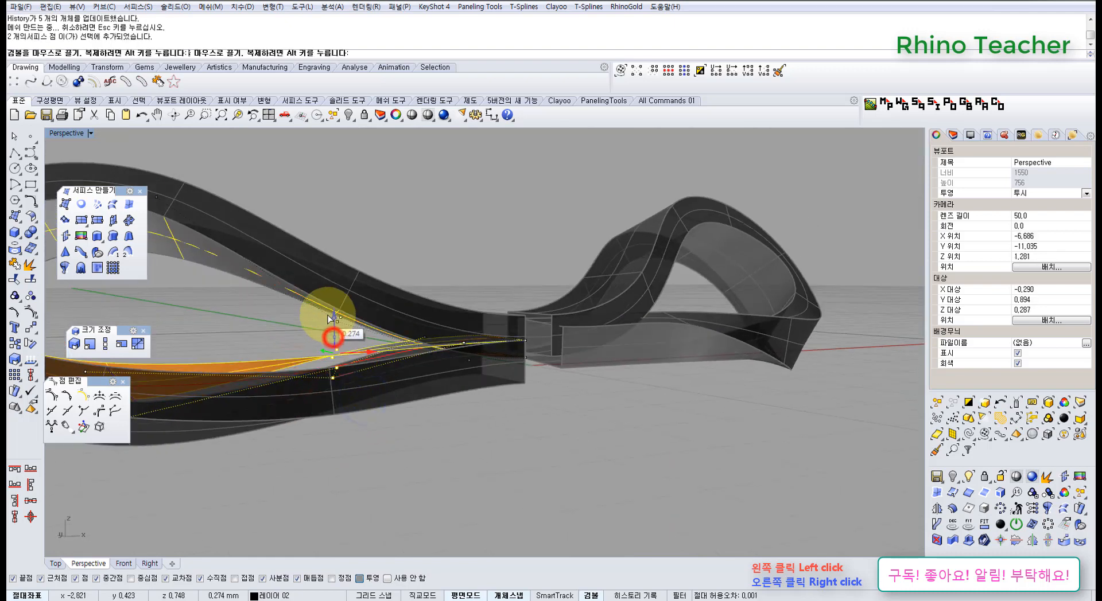
left_click_drag(329, 315, 328, 316)
Lower the control points at the inner end of the left loop's lower strand to clear the upper strand
right_click_drag(471, 354, 440, 345)
scroll(426, 330, "up", 5)
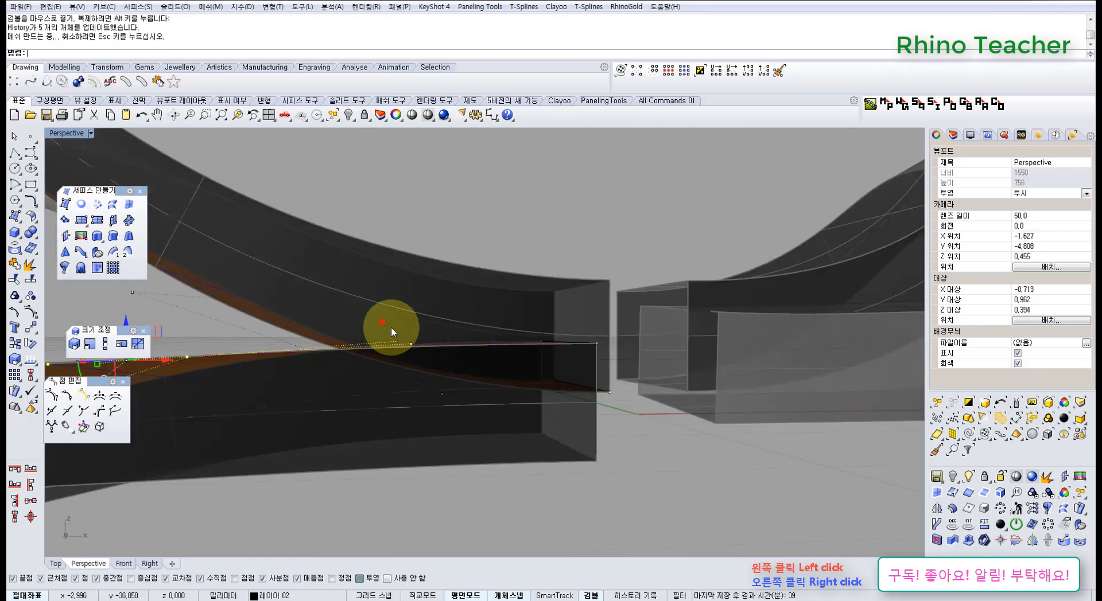
left_click_drag(484, 310, 485, 319)
right_click_drag(486, 319, 507, 347)
scroll(507, 351, "down", 6)
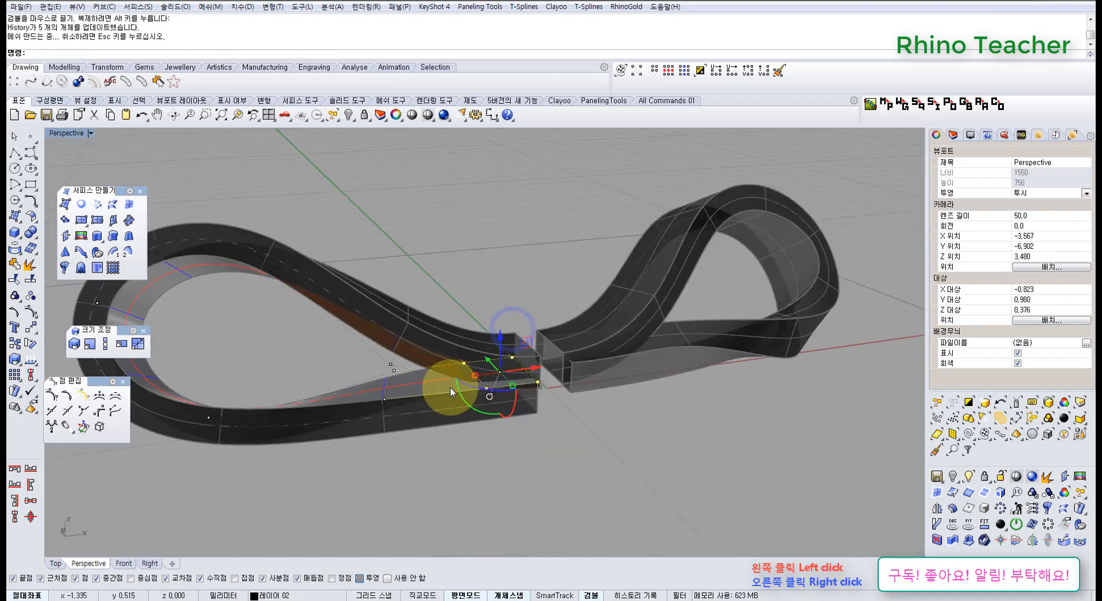
Examine the reshaped left loop from several angles in the Top and Perspective views
right_click_drag(453, 385, 494, 379)
right_click_drag(509, 337, 492, 413)
right_click_drag(493, 413, 467, 352)
key("ctrl+F1")
left_click_drag(487, 409, 490, 381)
scroll(491, 396, "down", 5)
right_click_drag(498, 409, 532, 311)
key("ctrl+F4")
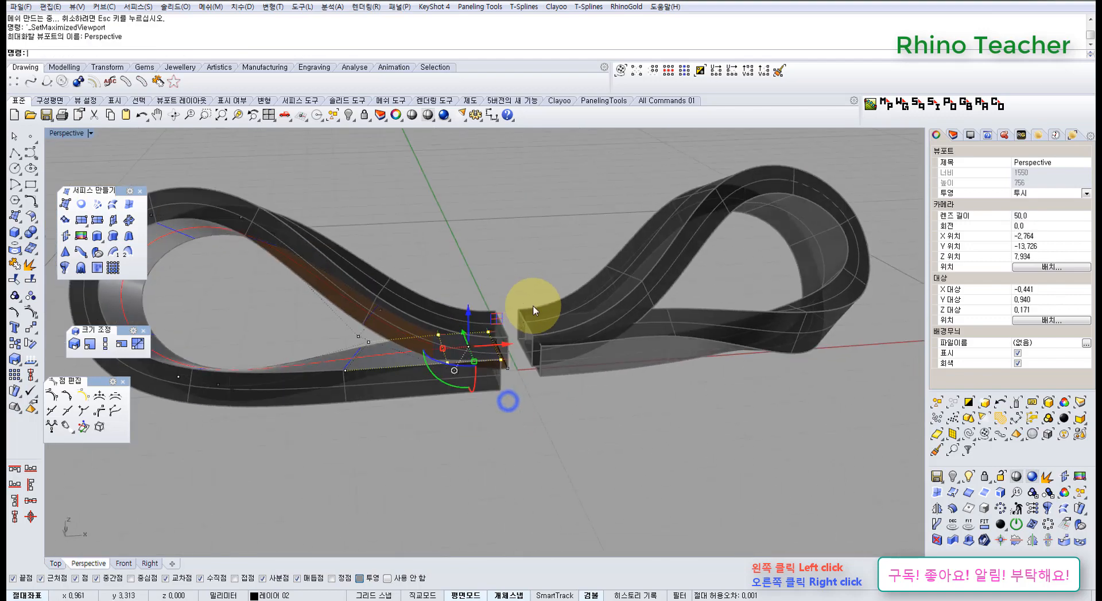
Unlock only the surfaces of the right loop, keeping the left loop locked
right_click_drag(628, 346, 508, 373, "shift")
middle_click(508, 373)
left_click(497, 342)
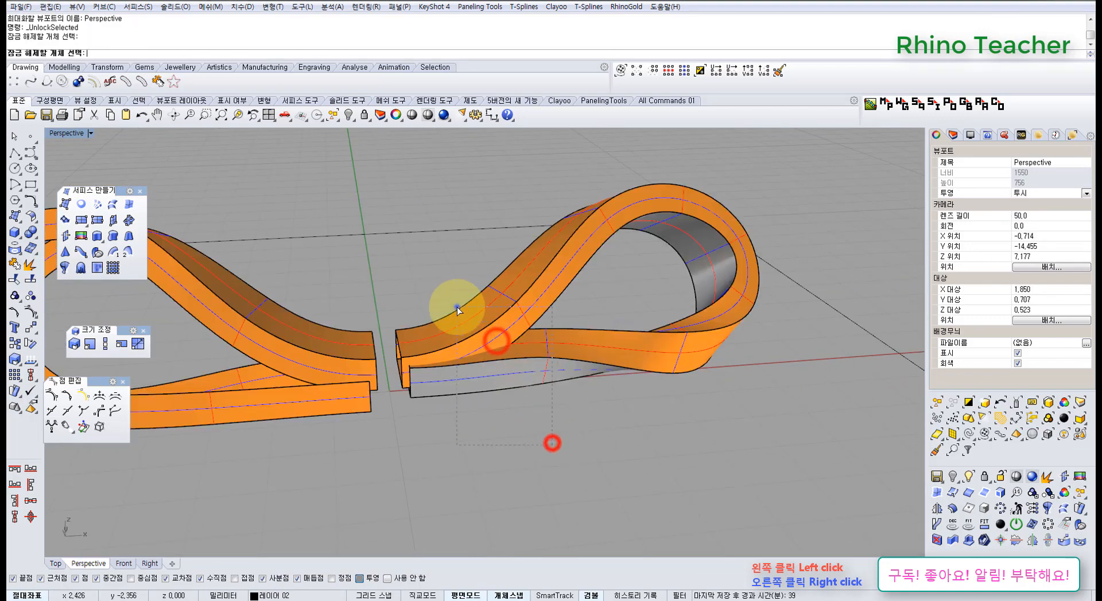
right_click_drag(521, 435, 516, 381)
left_click(526, 374)
Lock the right loop's outer surface and delete its other three surfaces
left_click(491, 401)
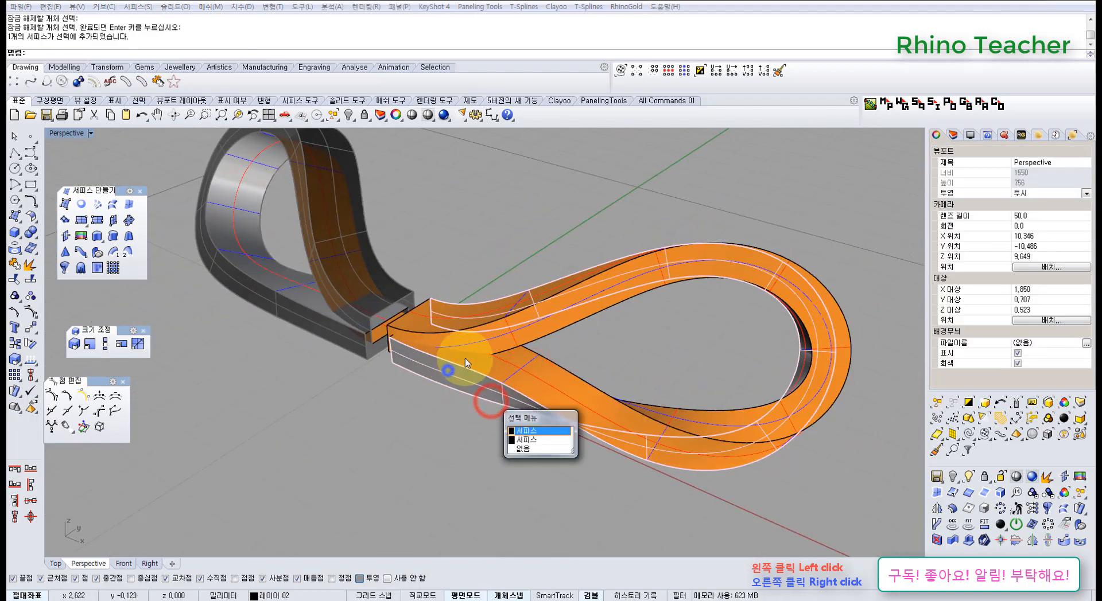
left_click(422, 436)
right_click_drag(465, 347, 539, 363)
left_click(440, 320)
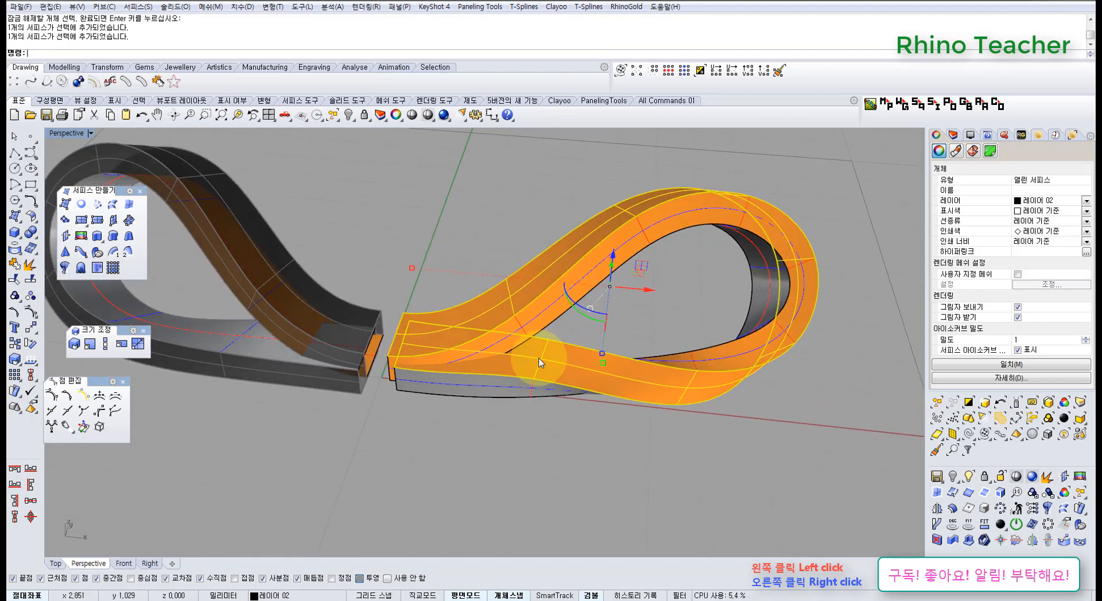
key("ctrl+l")
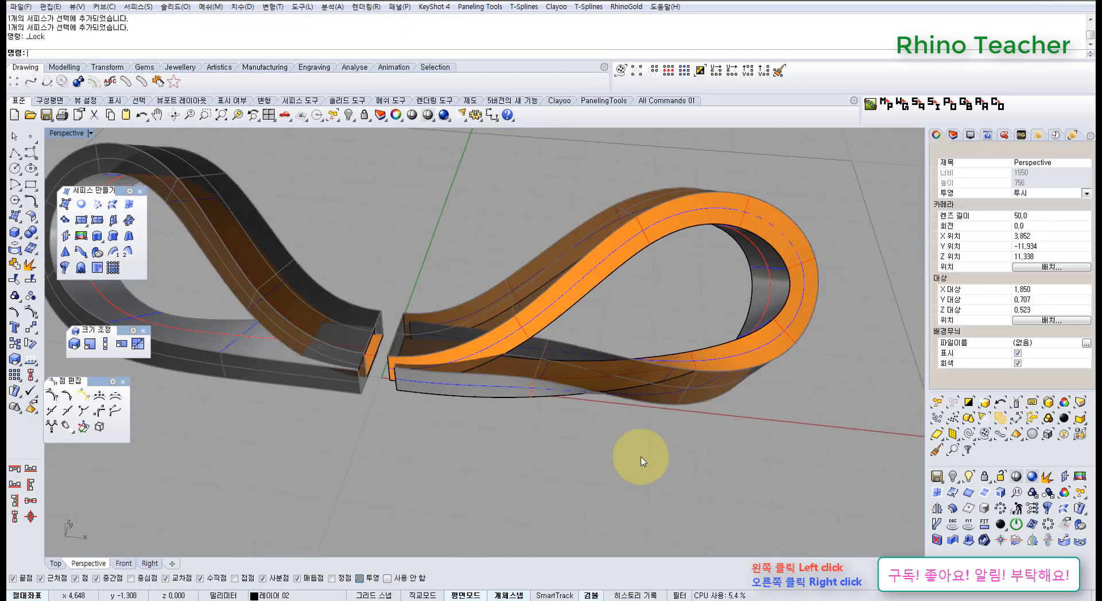
left_click_drag(638, 450, 514, 254)
key("Delete")
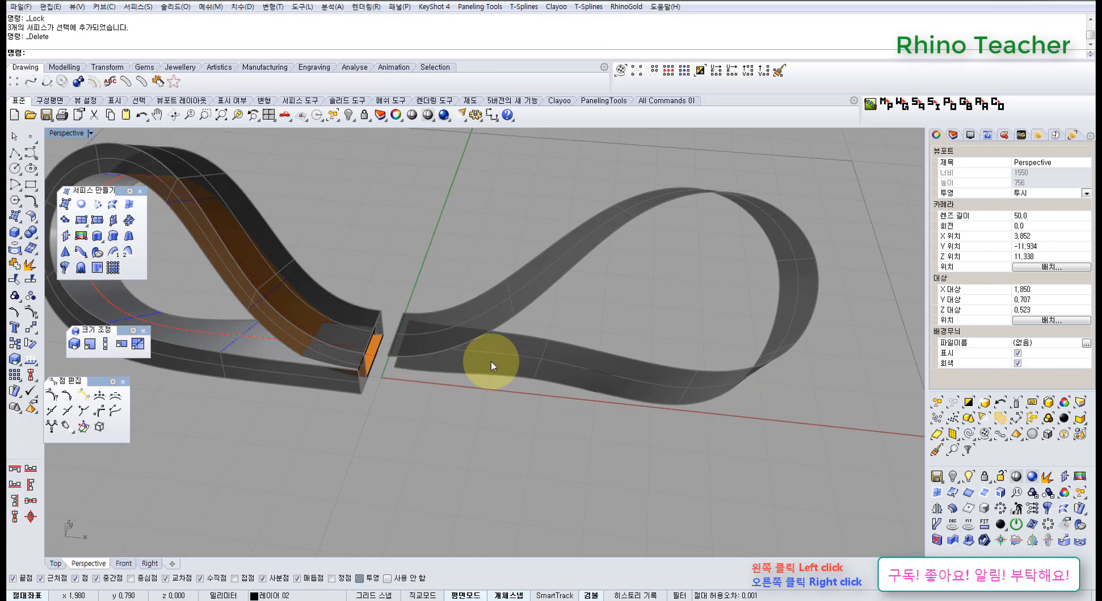
Undo the unlocking of all objects and unlock only the right loop's remaining outer surface
key("ctrl+alt+l")
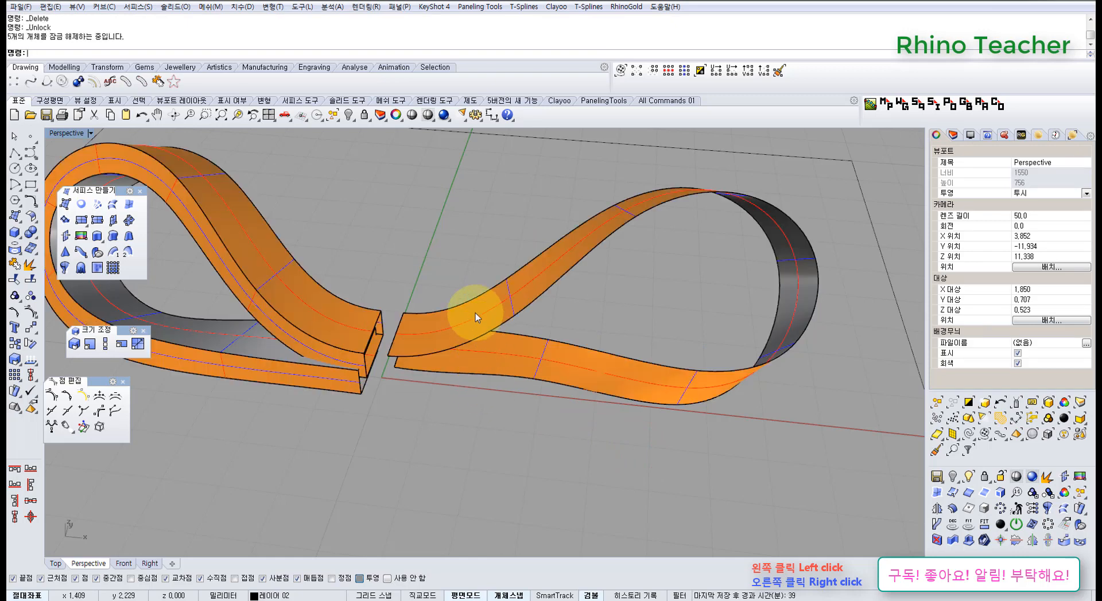
key("ctrl+z")
middle_click(438, 255)
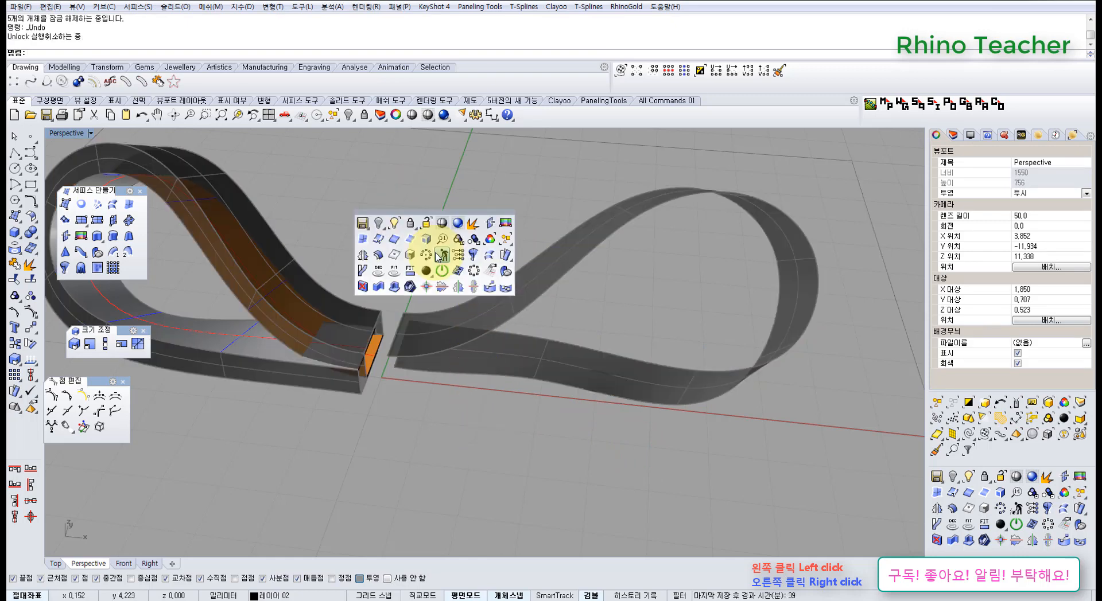
left_click(422, 223)
left_click(500, 307)
right_click(500, 308)
Offset the right loop's outer surface inward by 0.6 mm, with history recording on and the solid option off
right_click_drag(479, 380, 492, 332)
left_click(481, 313)
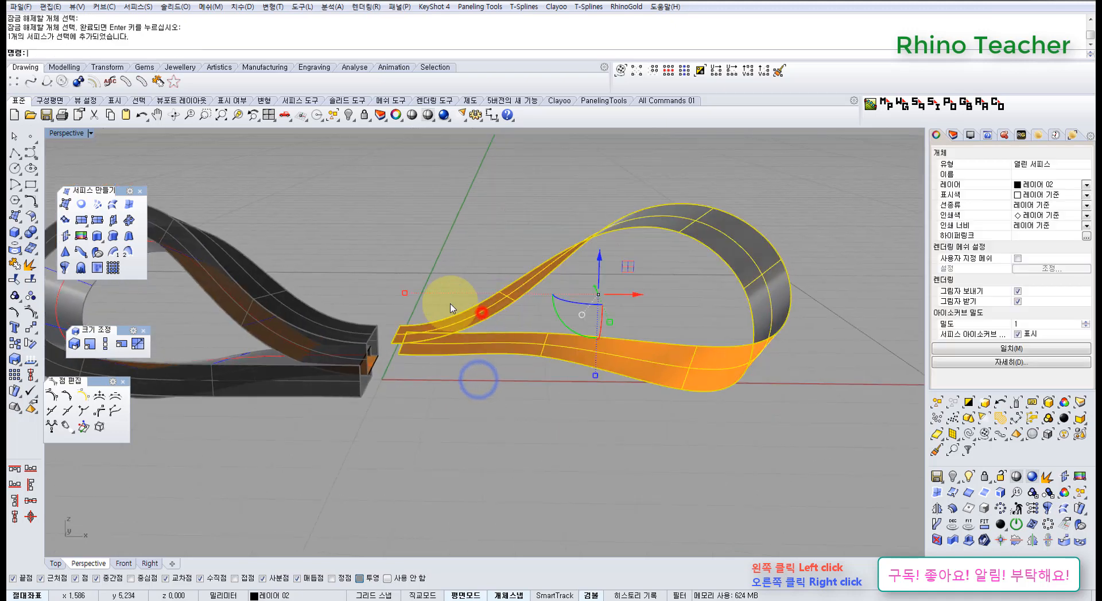
left_click(33, 220)
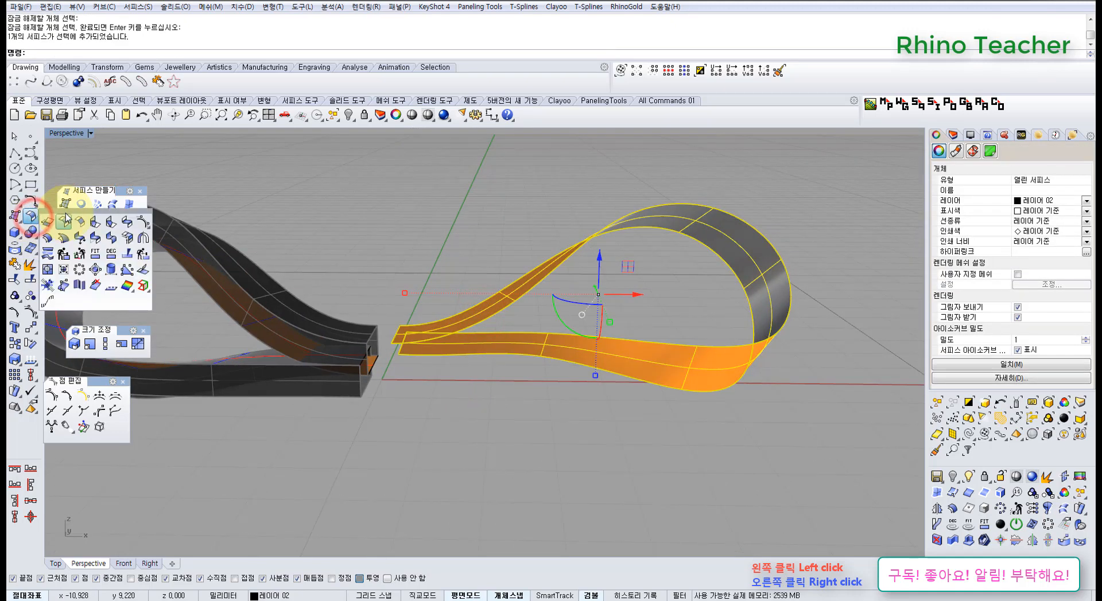
left_click_drag(65, 211, 137, 425)
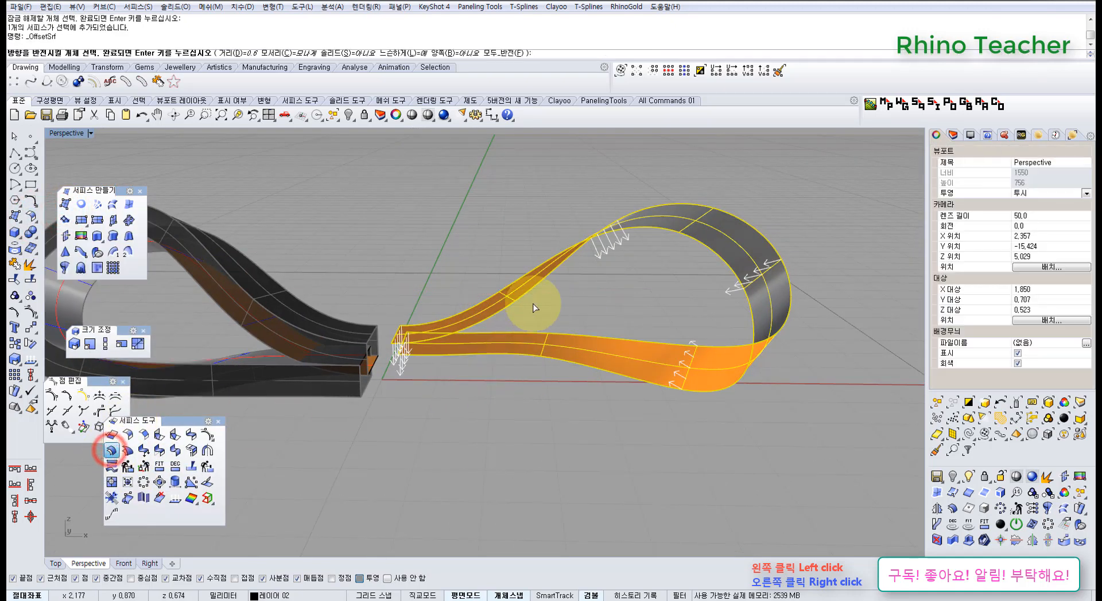
right_click_drag(536, 302, 531, 352)
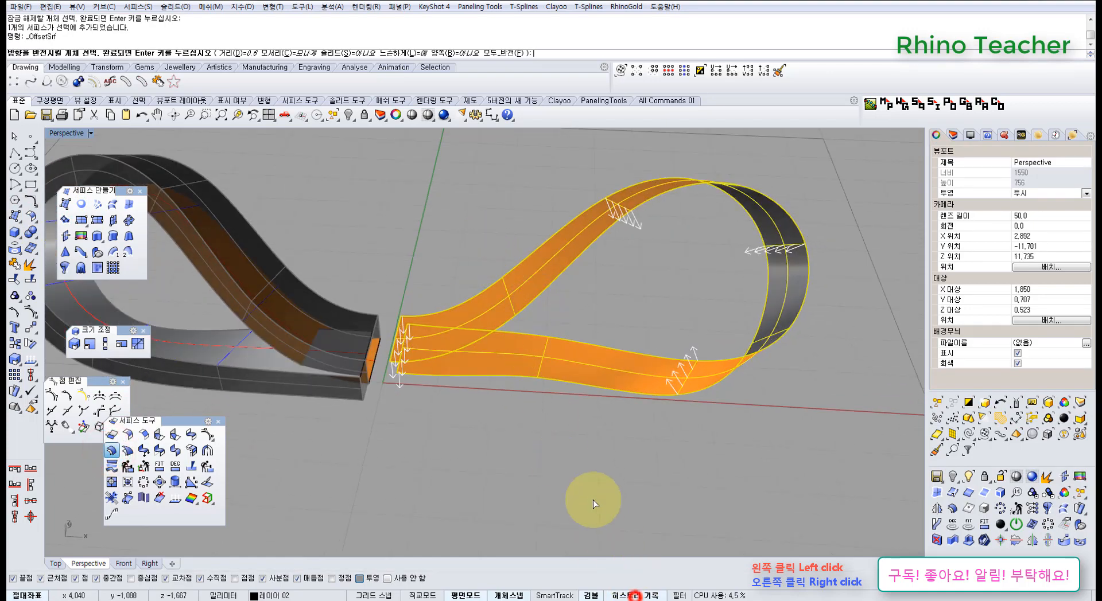
right_click(593, 500)
right_click_drag(590, 503, 591, 466)
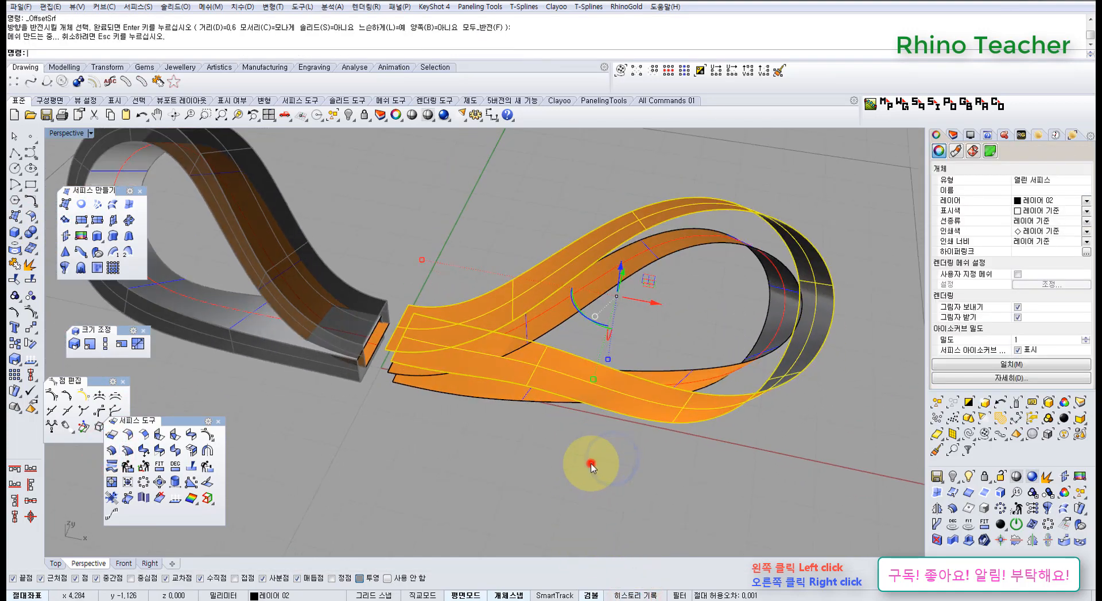
left_click(591, 467)
Record history and loft a loose-style surface between the front edges of the right loop's outer and inner surfaces
left_click(112, 206)
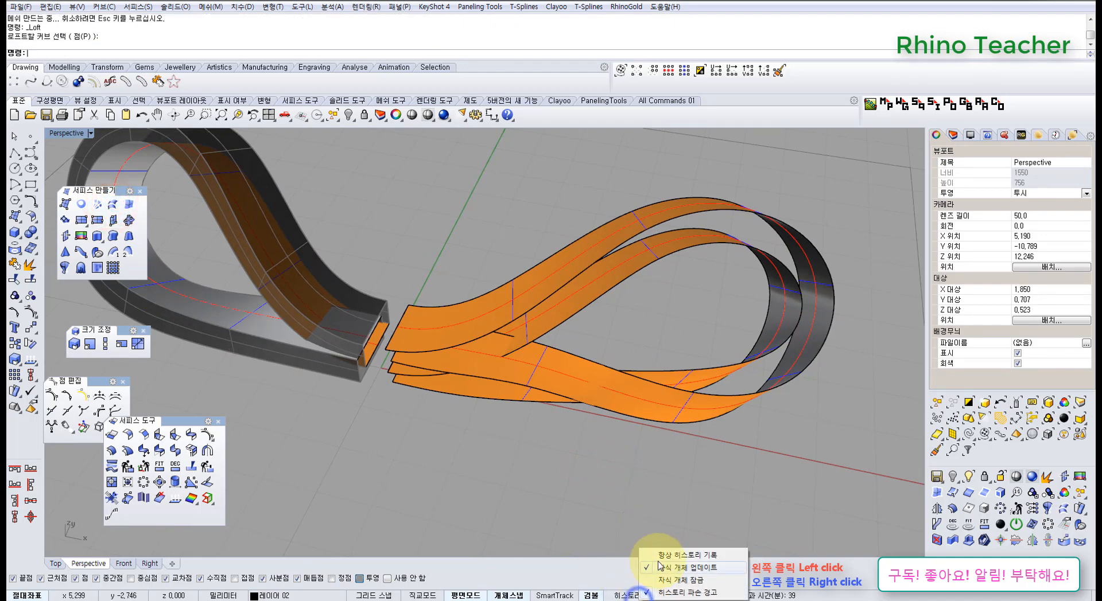
left_click(663, 555)
right_click_drag(579, 331, 569, 347)
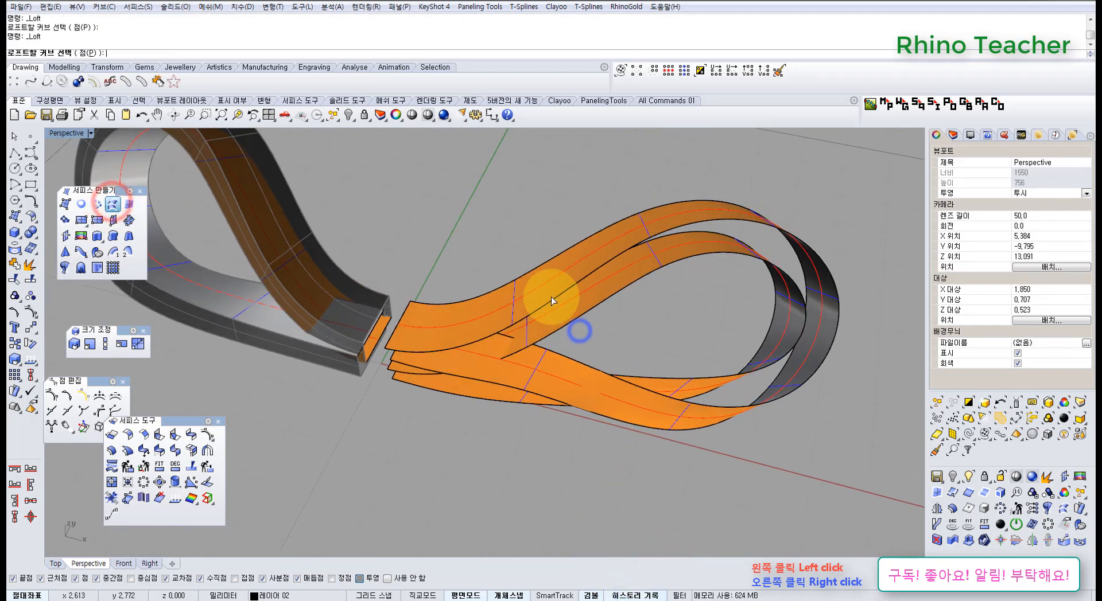
left_click(551, 299)
left_click(572, 324)
right_click(571, 324)
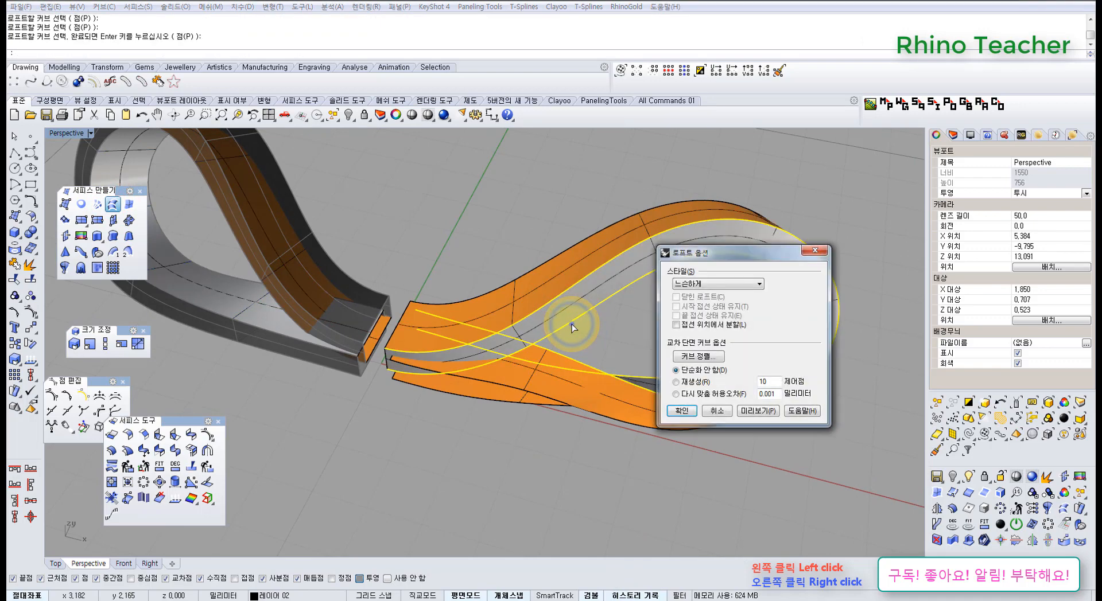
right_click(571, 324)
Loft a loose-style surface between the rear edges of the right loop's outer and inner surfaces
right_click_drag(654, 378, 357, 334)
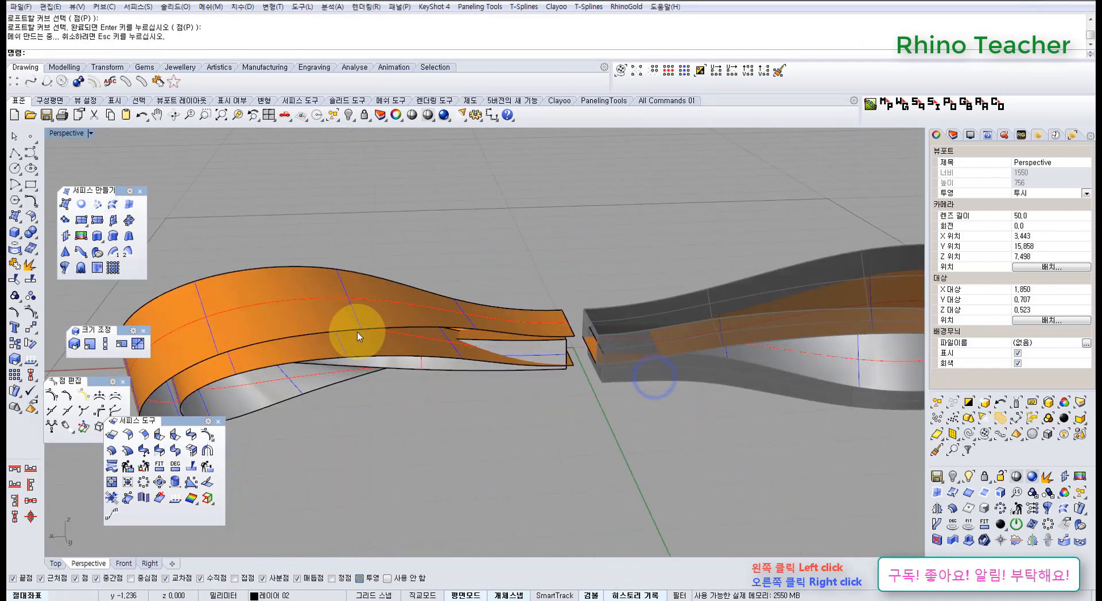
left_click(393, 335)
left_click(406, 352)
right_click(406, 353)
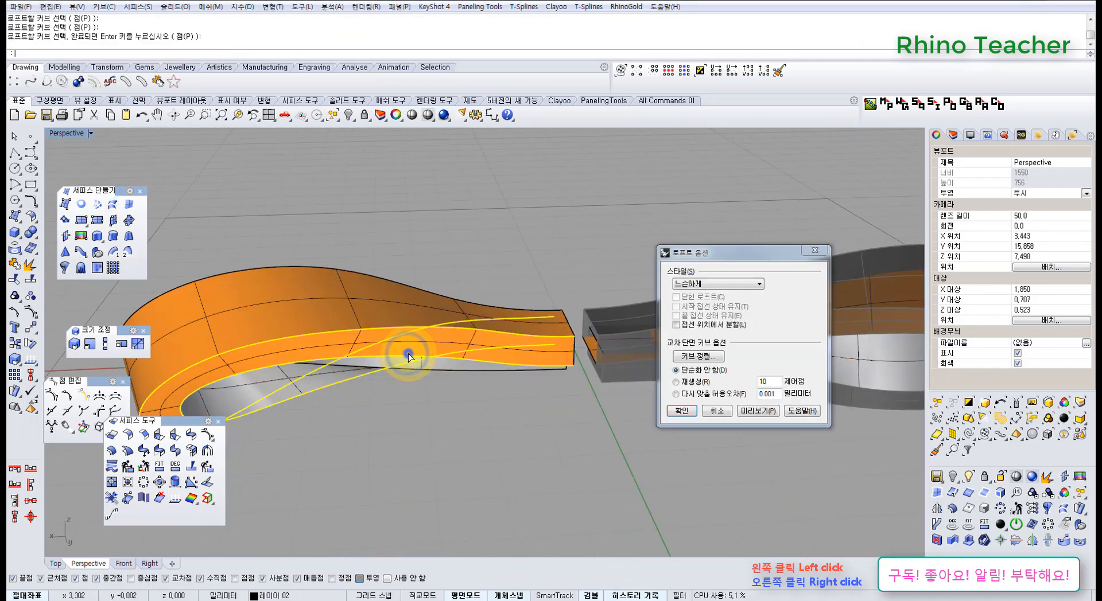
right_click(406, 353)
Try moving the right loop's outer surface and undo the move
right_click_drag(406, 353, 484, 315)
left_click(483, 314)
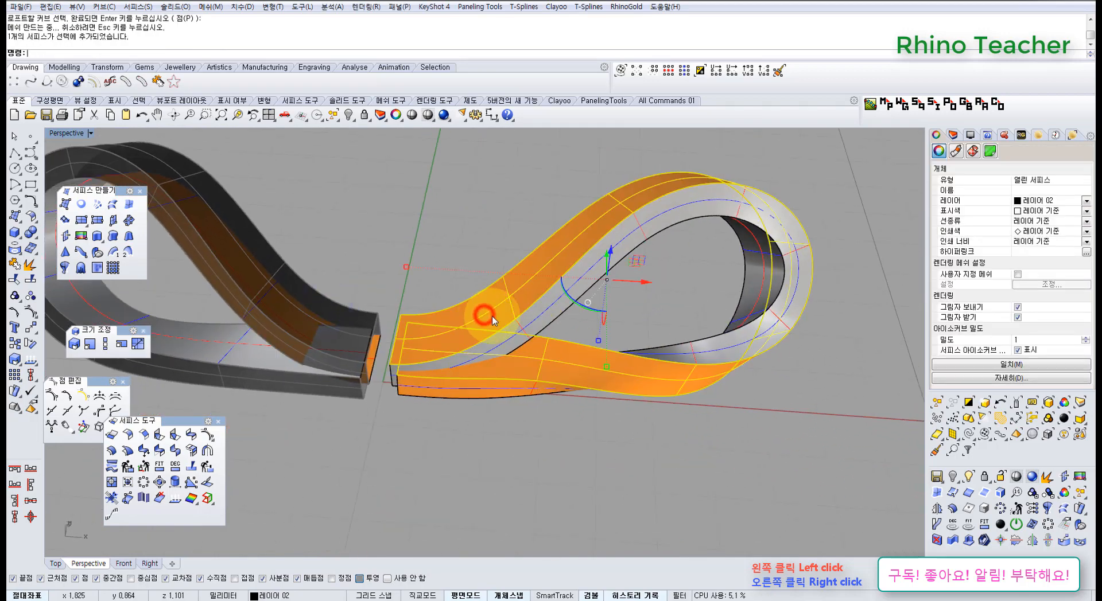
right_click_drag(649, 277, 524, 288)
left_click_drag(617, 390, 682, 377)
key("ctrl+z")
Show the control points of the right loop's outer surface and lock the loop's other three surfaces
right_click_drag(469, 450, 573, 430)
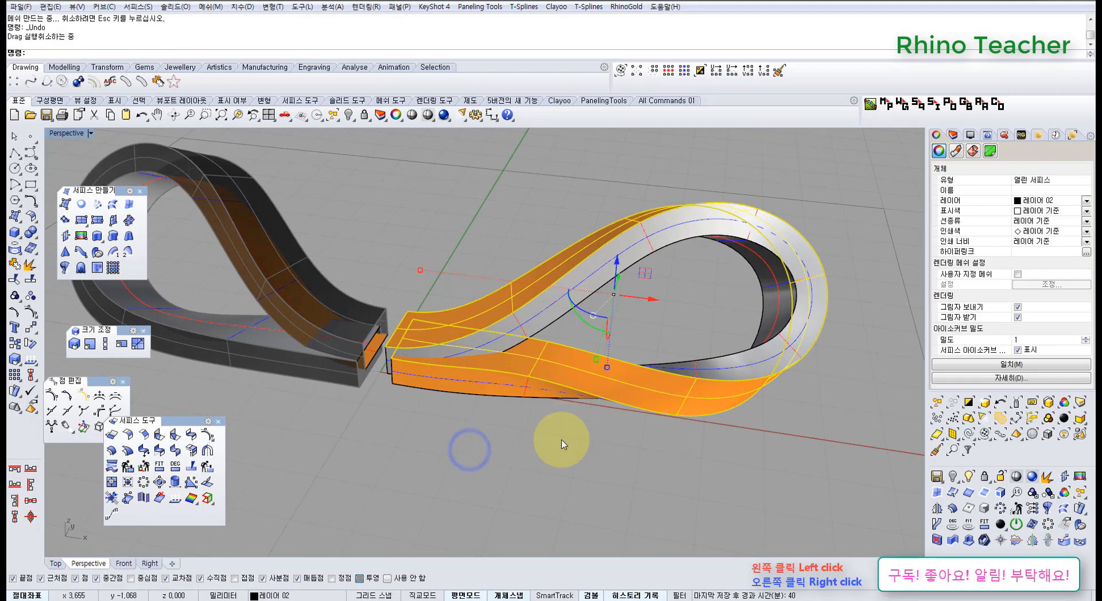
key("F10")
left_click_drag(635, 473, 434, 262)
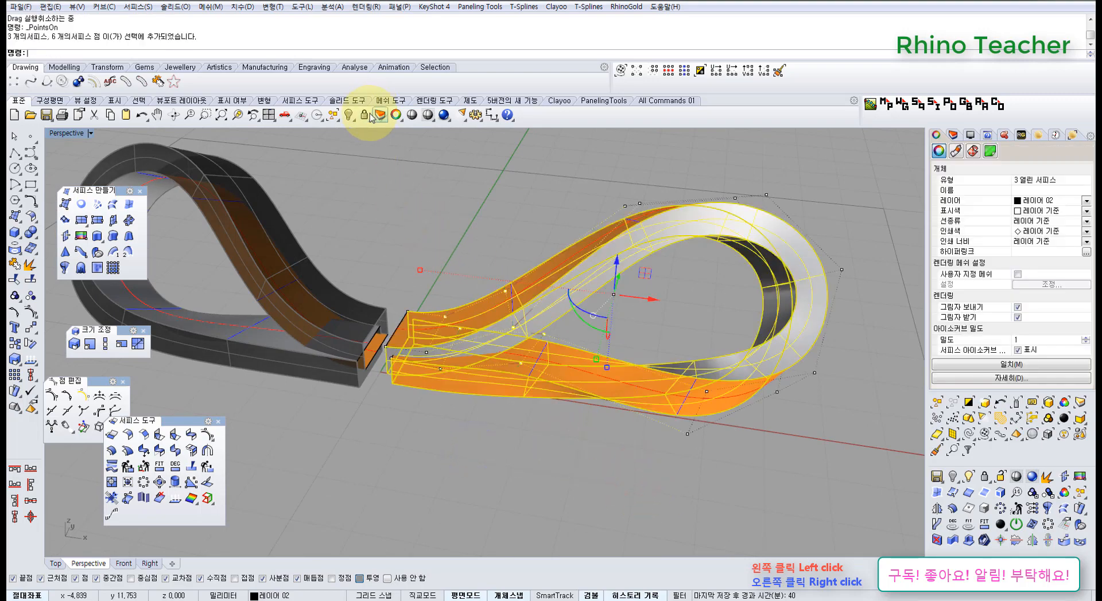
left_click(365, 116)
Reposition the control points at the right loop's inner end near the bow's centre
right_click_drag(442, 314, 436, 420)
right_click_drag(404, 363, 458, 305)
scroll(399, 344, "up", 6)
left_click_drag(465, 340, 450, 350)
Show the control points of the left loop's editable inner surface in the Top view
key("ctrl+F1")
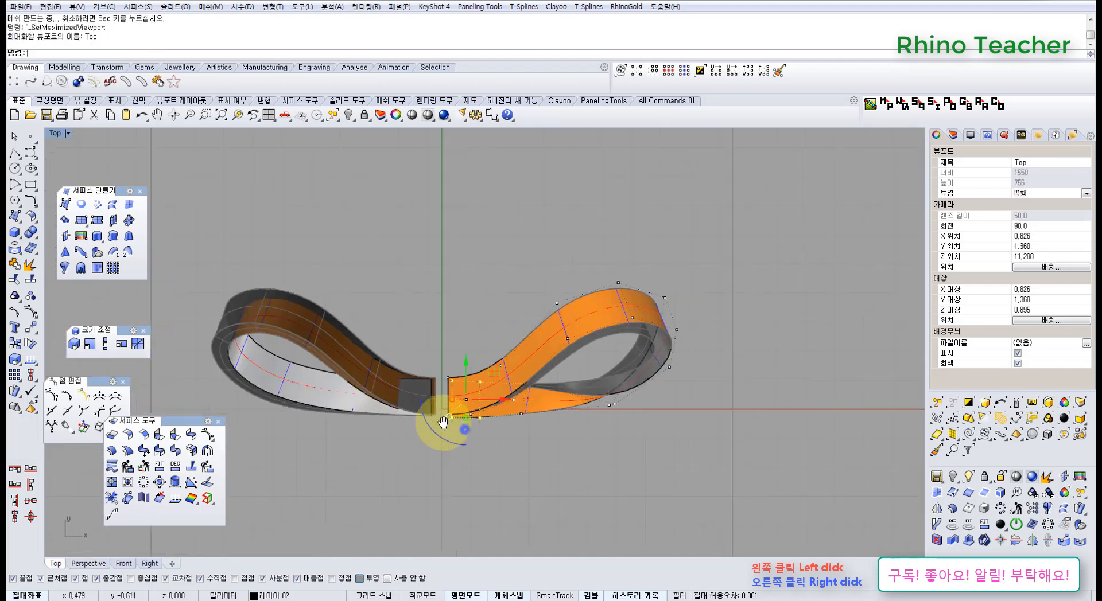
right_click_drag(465, 430, 450, 427)
left_click(459, 472)
left_click(396, 396)
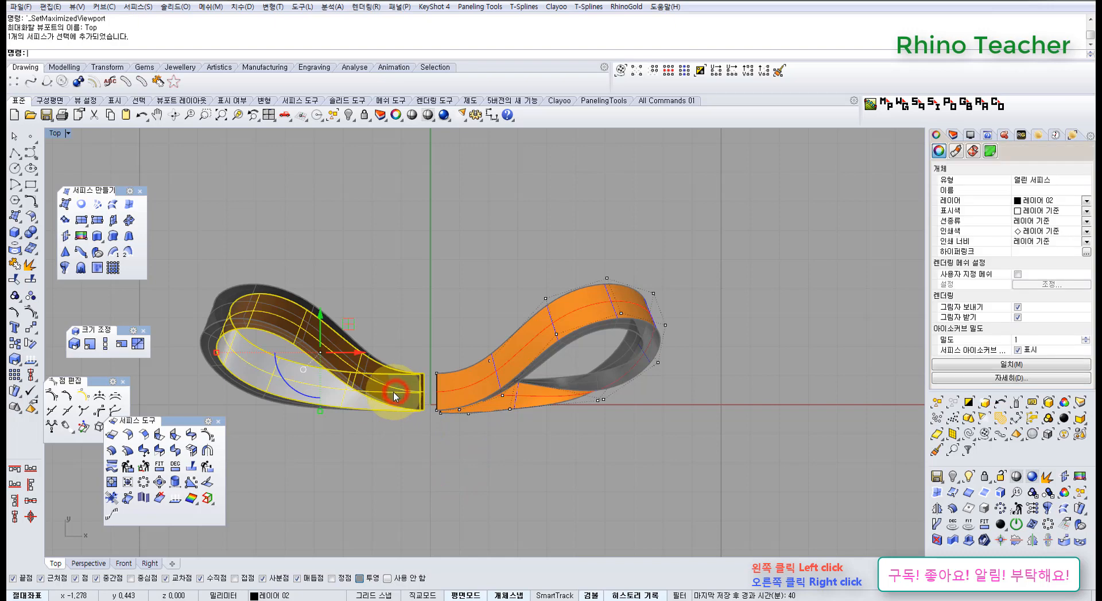
key("F10")
Select the right loop's control points in the Top view and shift them slightly toward the central green axis
scroll(419, 368, "down", 3)
right_click_drag(487, 386, 442, 356)
scroll(434, 321, "up", 6)
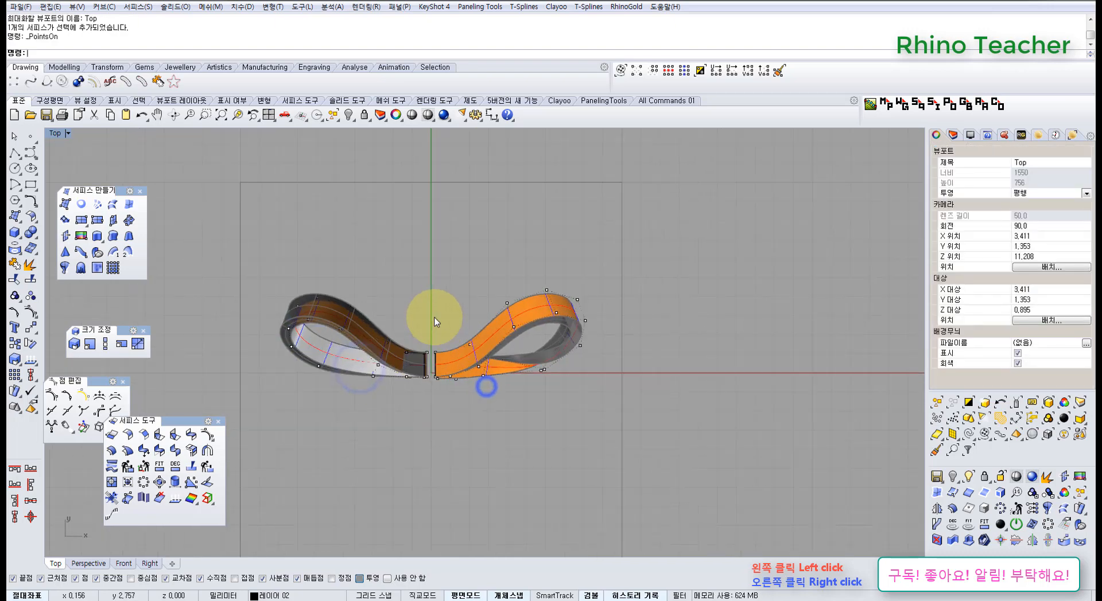
left_click_drag(431, 231, 517, 322)
left_click_drag(715, 493, 715, 493)
scroll(559, 379, "up", 5)
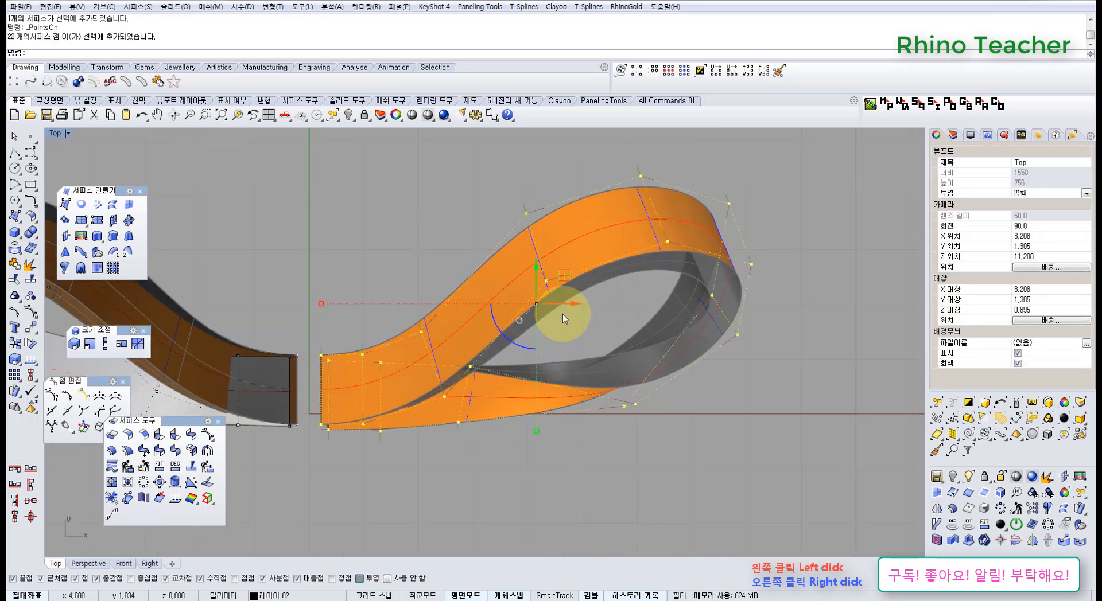
left_click_drag(557, 304, 560, 306)
left_click(499, 503)
Shift the right loop's control points, excluding those at its inner end, slightly toward the central green axis in the Top view
scroll(489, 453, "down", 4)
right_click_drag(436, 405, 429, 377)
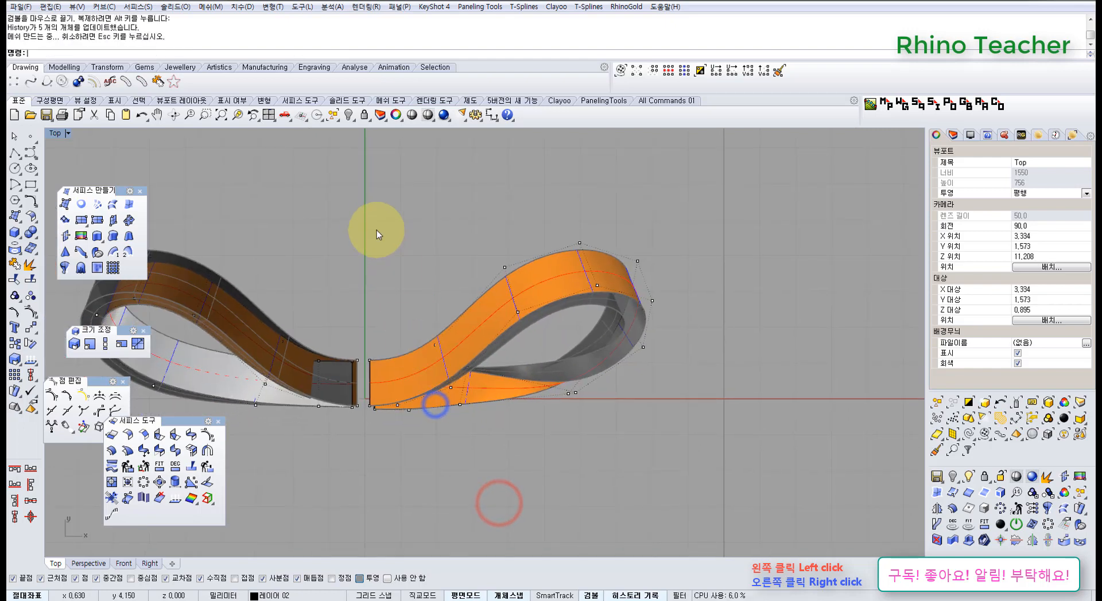
scroll(535, 396, "up", 4)
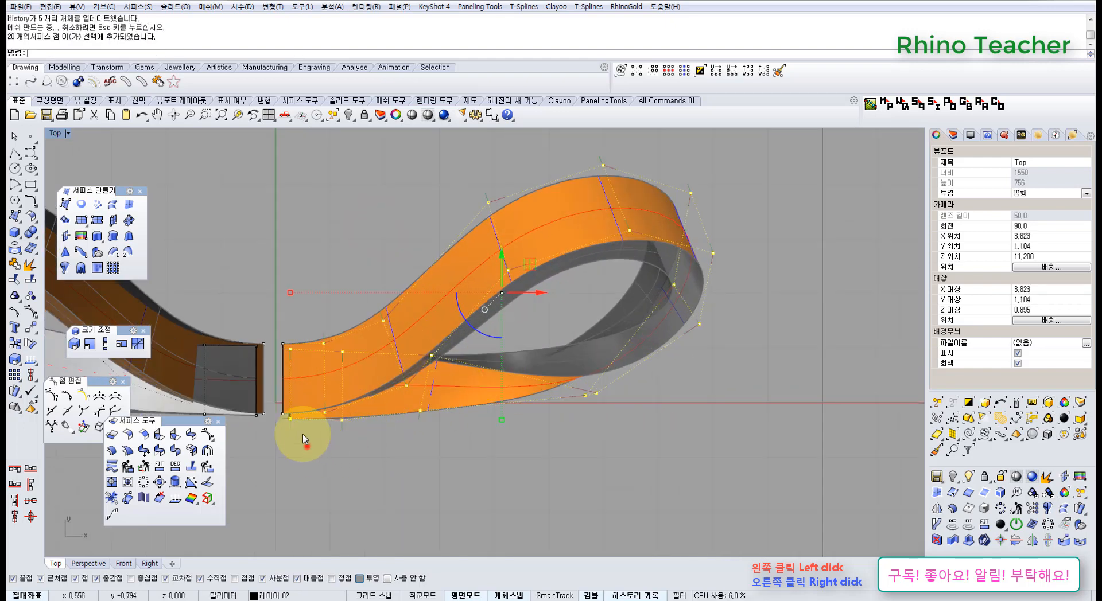
left_click_drag(304, 441, 265, 314, "ctrl")
left_click_drag(558, 293, 538, 296)
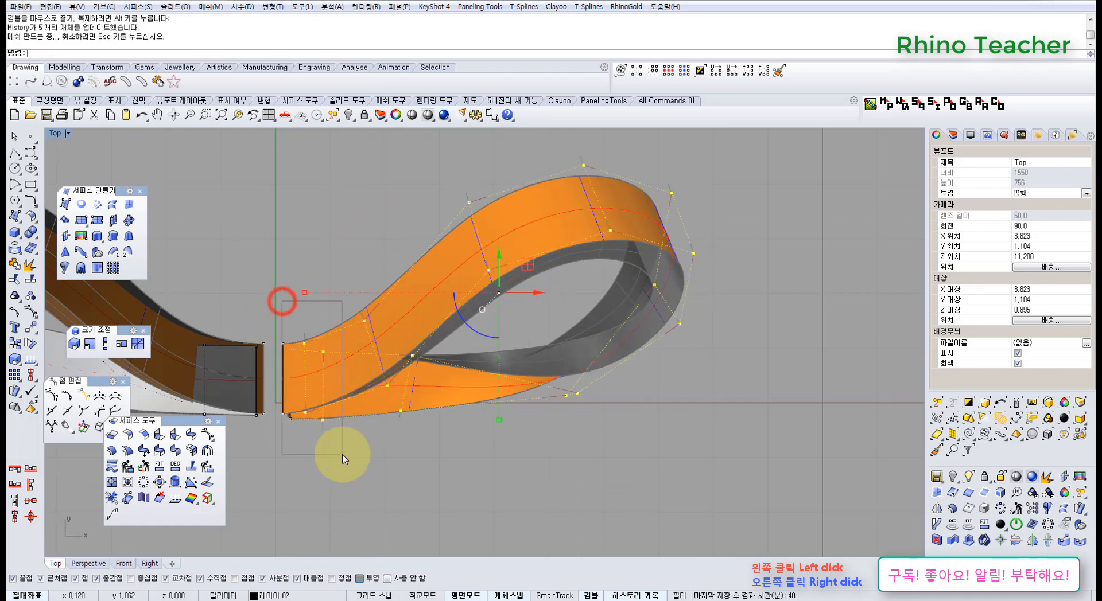
Leave the right loop's innermost control points out of the selection and shift the remaining outer points further toward the central axis
left_click_drag(343, 457, 343, 457, "ctrl")
left_click_drag(562, 294, 544, 305)
right_click_drag(413, 438, 594, 394)
left_click(592, 396)
scroll(577, 432, "down", 6)
right_click_drag(577, 433, 503, 444)
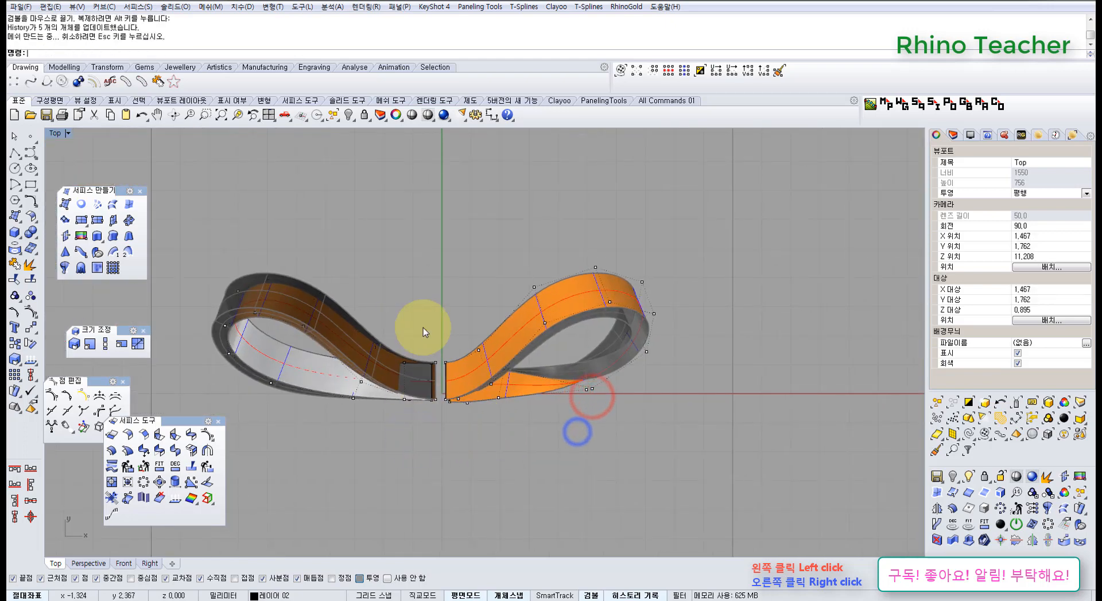
Select the left loop's control points except those at its inner end and shift them about 0.6 mm toward the central axis
scroll(429, 373, "up", 6)
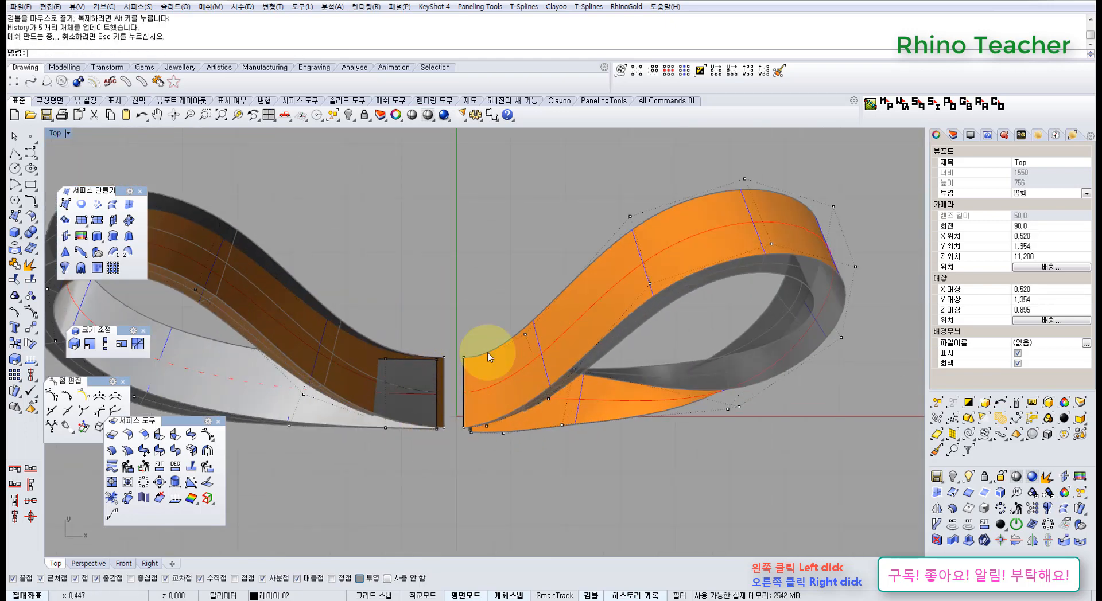
right_click_drag(432, 382, 504, 388)
scroll(503, 388, "down", 6)
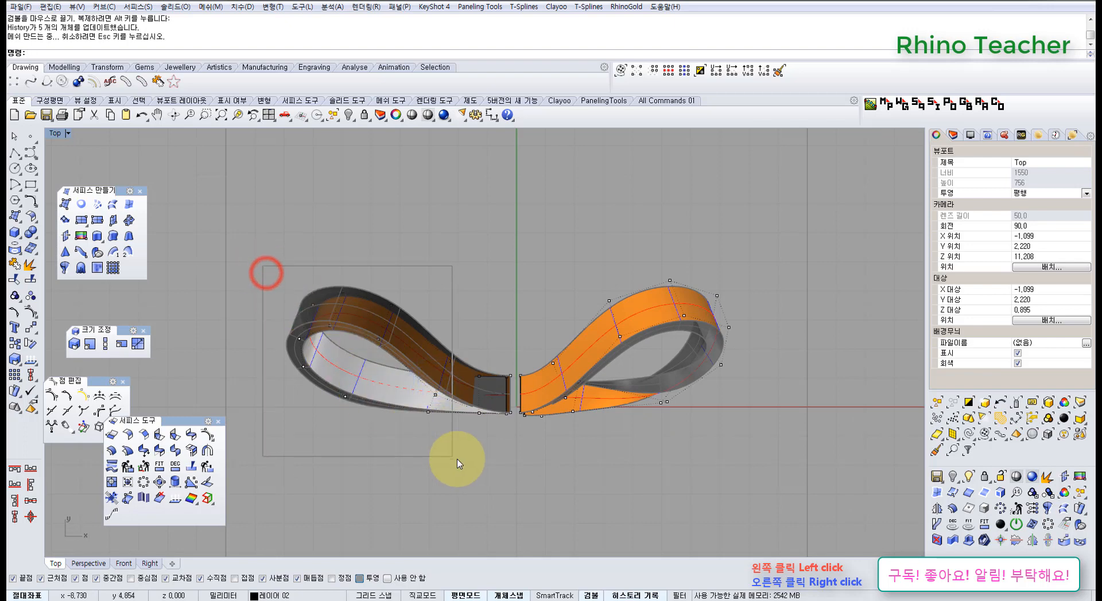
scroll(470, 394, "up", 6)
left_click_drag(506, 484, 505, 480)
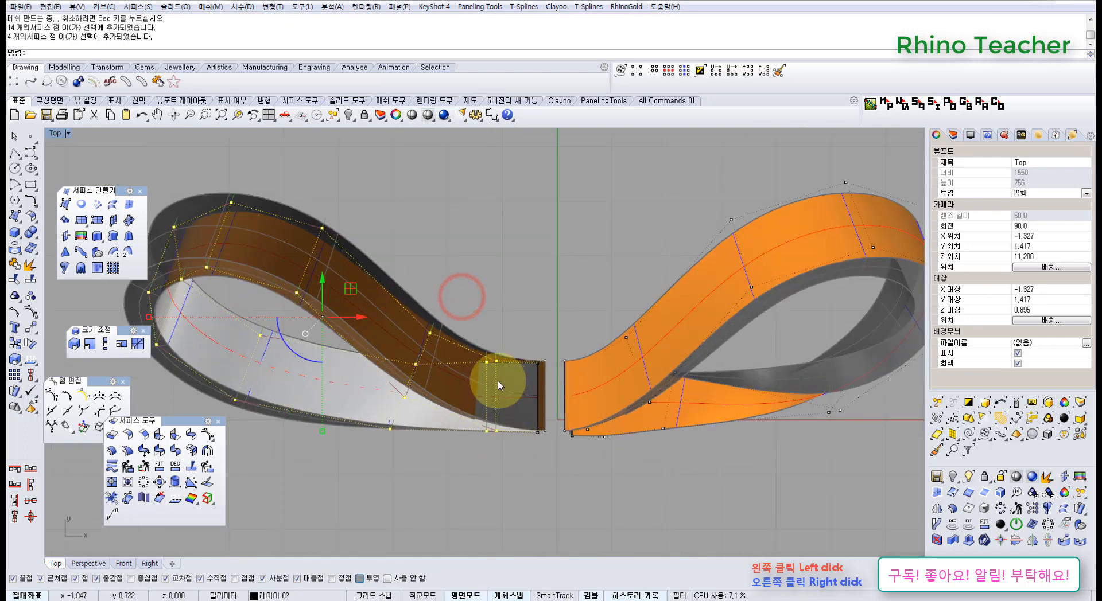
left_click_drag(365, 315, 397, 327)
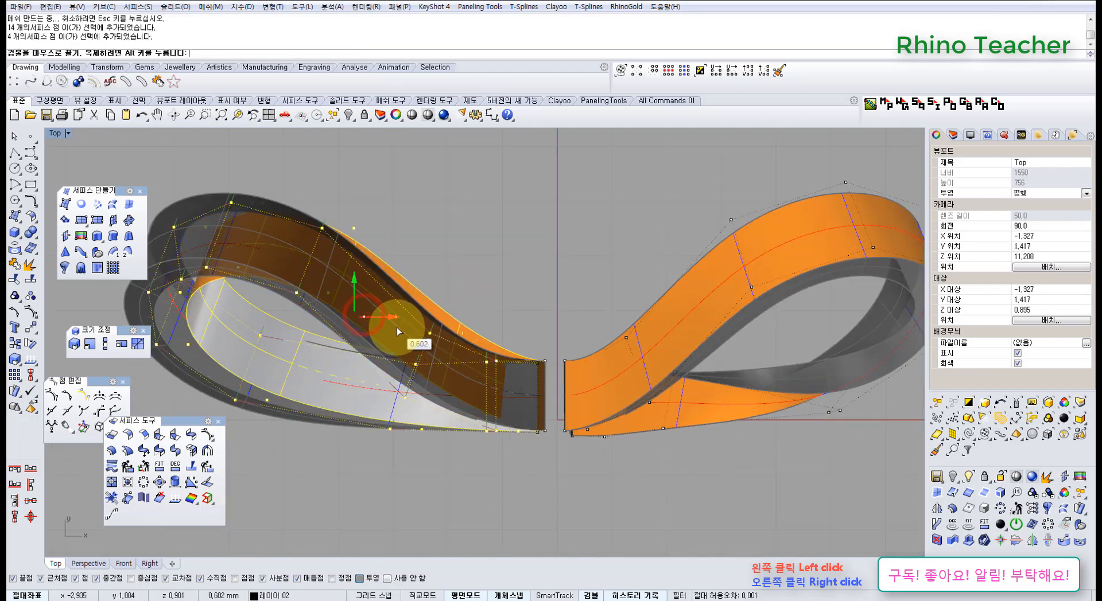
Drop the four points nearest the left loop's inner end from the selection and fine-tune the other control points' horizontal position
left_click_drag(551, 469, 550, 466, "ctrl")
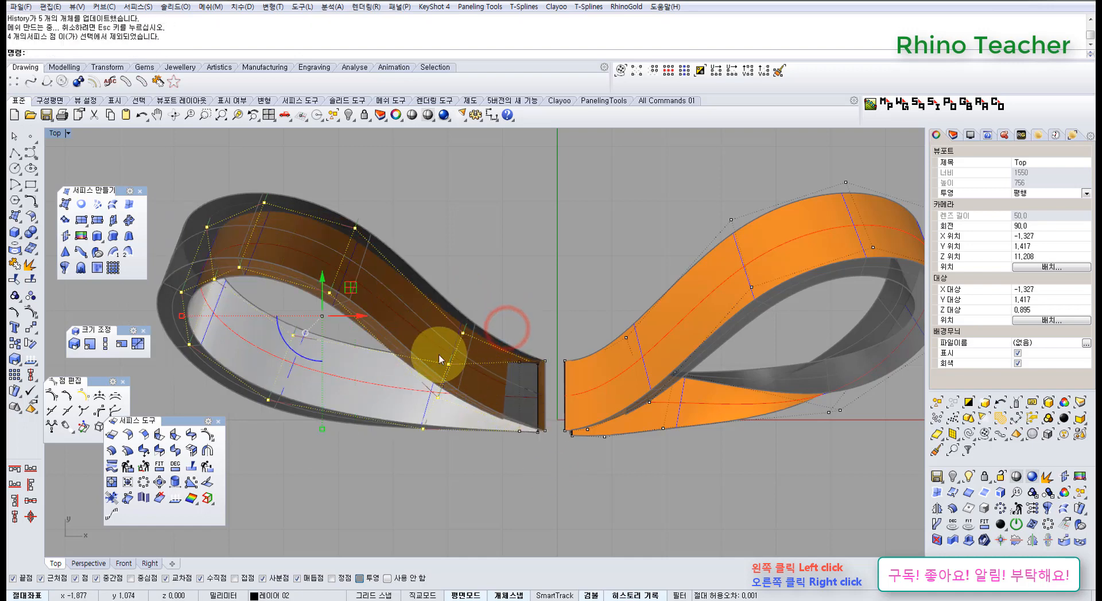
left_click_drag(381, 322, 384, 321)
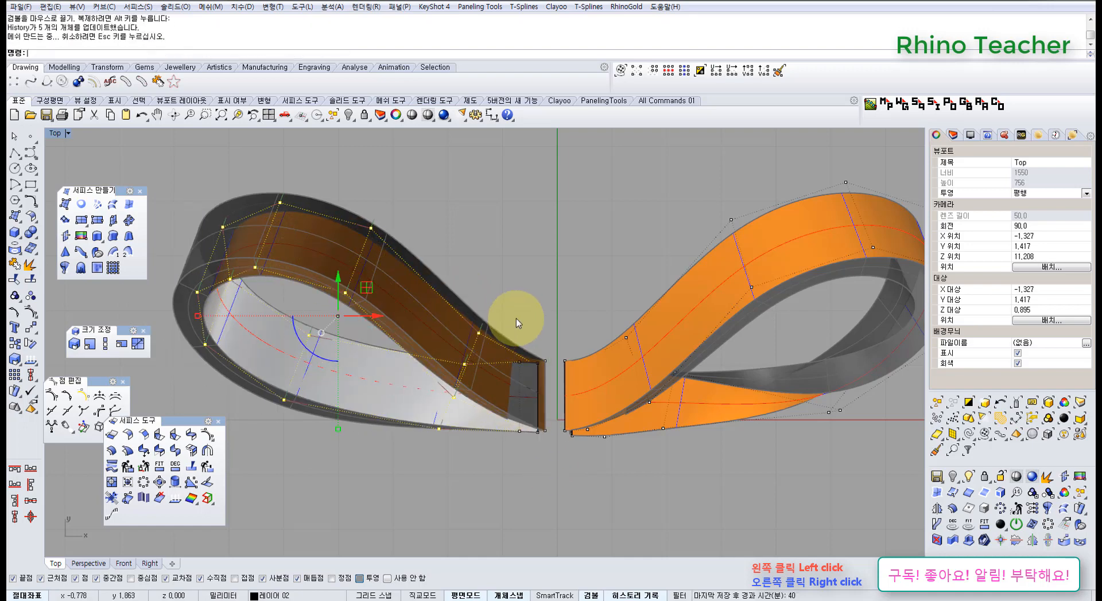
scroll(571, 352, "down", 5)
scroll(443, 350, "up", 5)
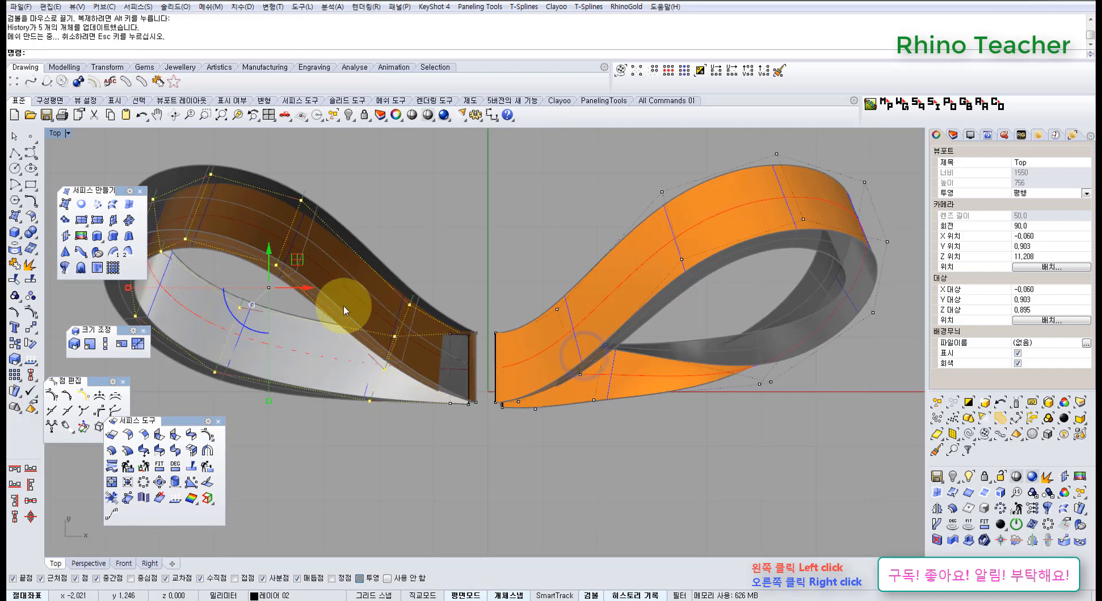
left_click_drag(307, 287, 282, 287)
left_click(445, 271)
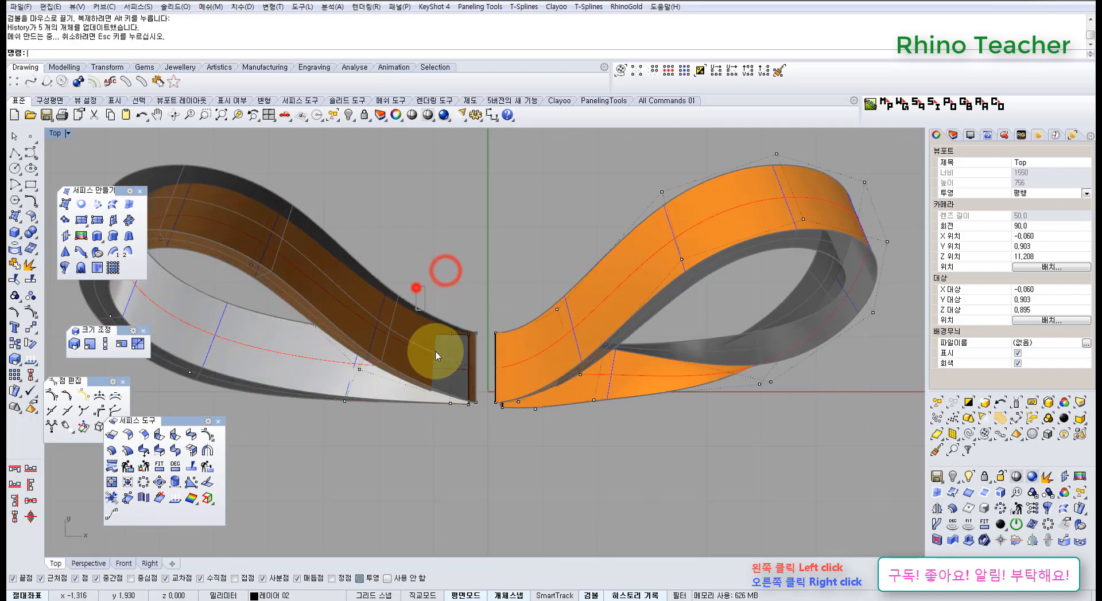
Nudge the four control points beside the left loop's inner end slightly away from the central axis
scroll(462, 319, "up", 4)
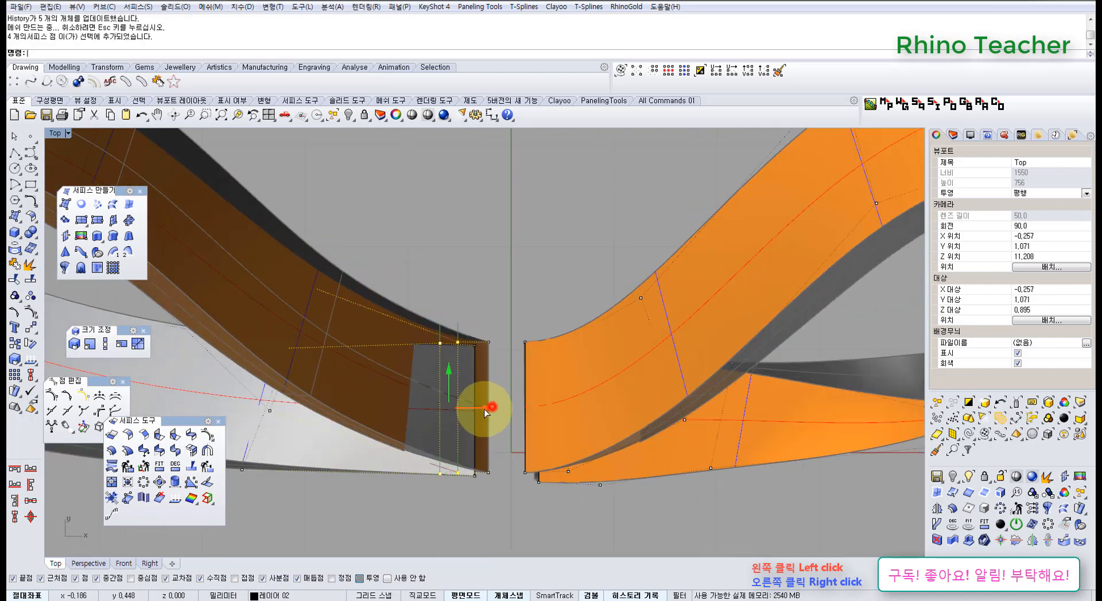
left_click_drag(477, 411, 476, 410)
left_click(497, 299)
scroll(514, 312, "down", 7)
right_click_drag(529, 336, 481, 364)
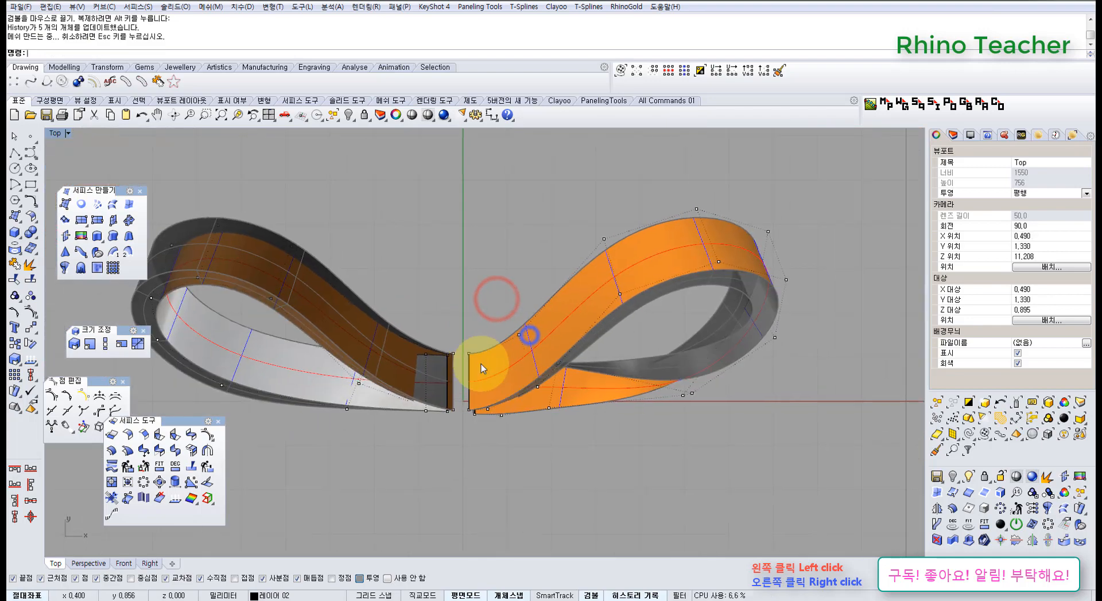
Draw a deformable circle of degree 3 with 8 points centred on the origin in the Right view
key("ctrl+F4")
right_click_drag(476, 423, 286, 351)
key("ctrl+F2")
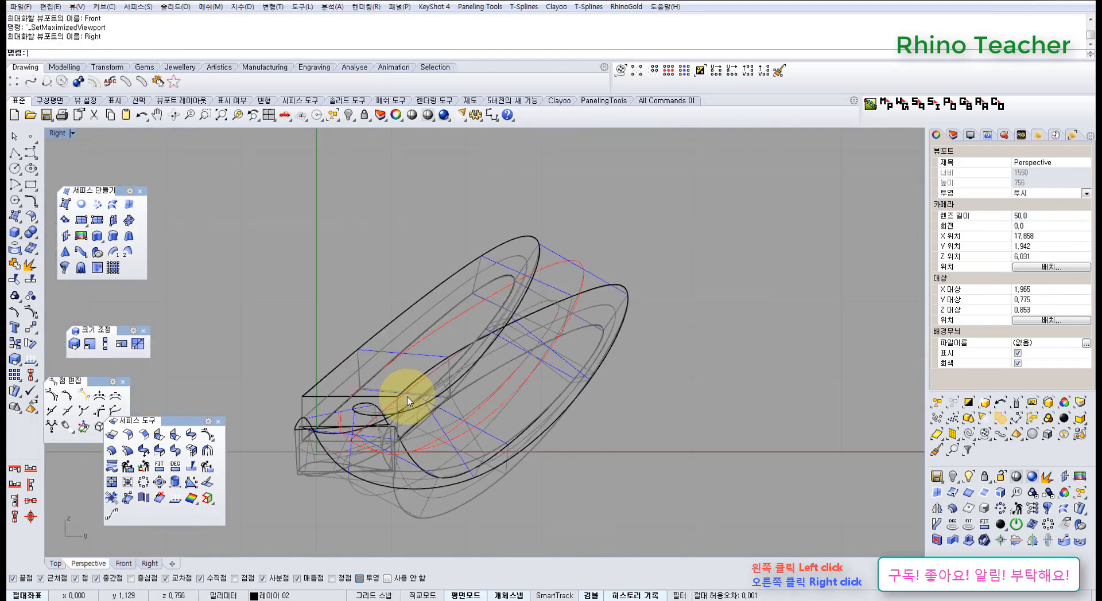
key("ctrl+F3")
right_click_drag(447, 348, 475, 319)
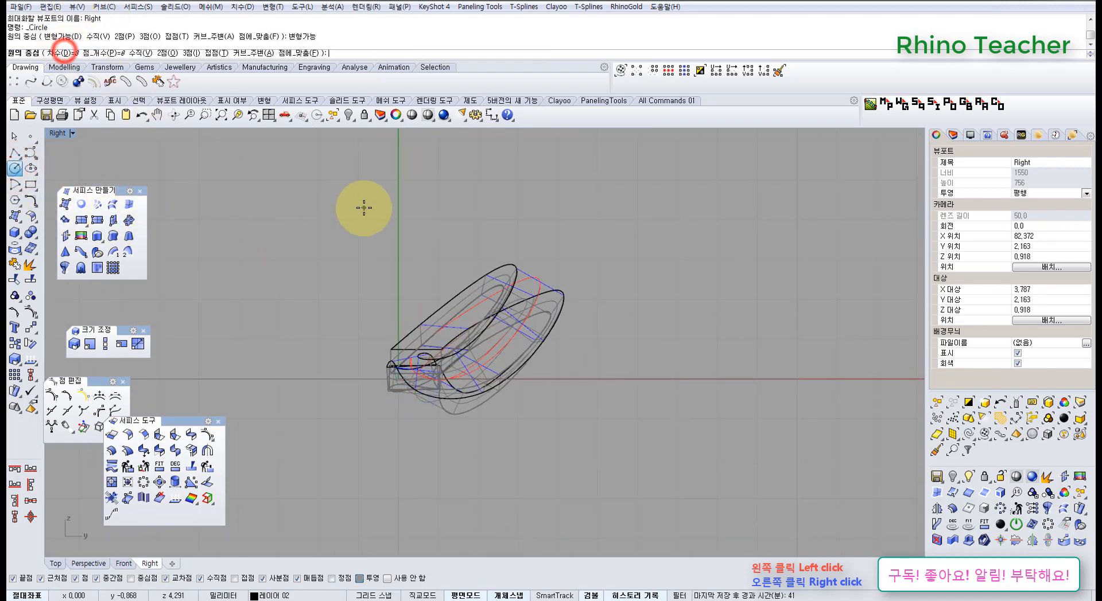
key("Return")
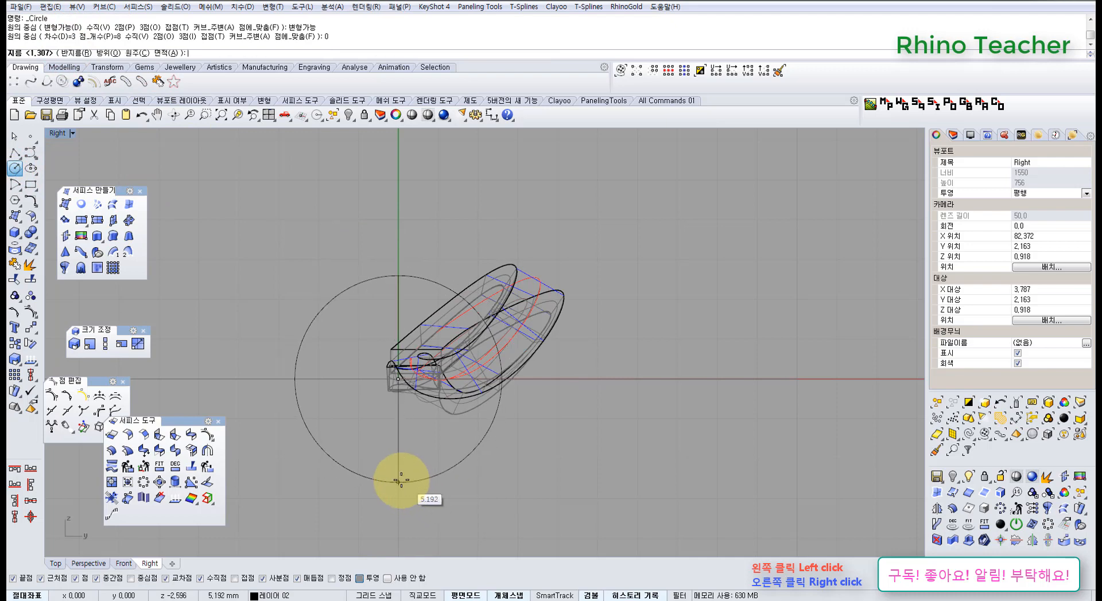
left_click(394, 431, "shift")
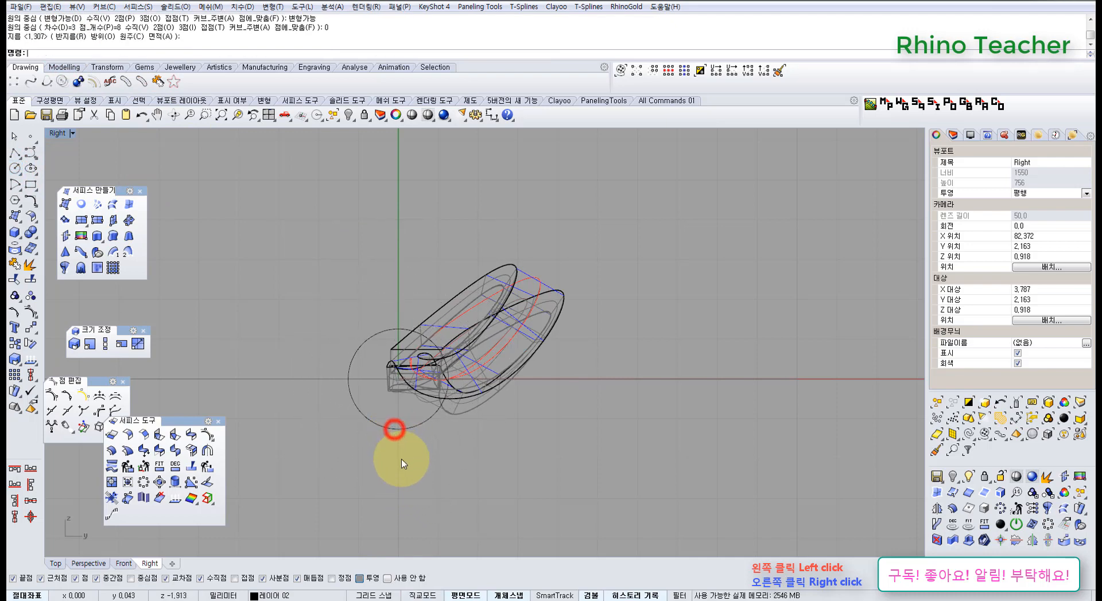
Extrude the circle to both sides into a short open tube at the bow's centre and delete the source circle
left_click_drag(401, 459, 347, 406)
right_click_drag(327, 413, 360, 445)
key("ctrl+F1")
right_click_drag(293, 326, 371, 342)
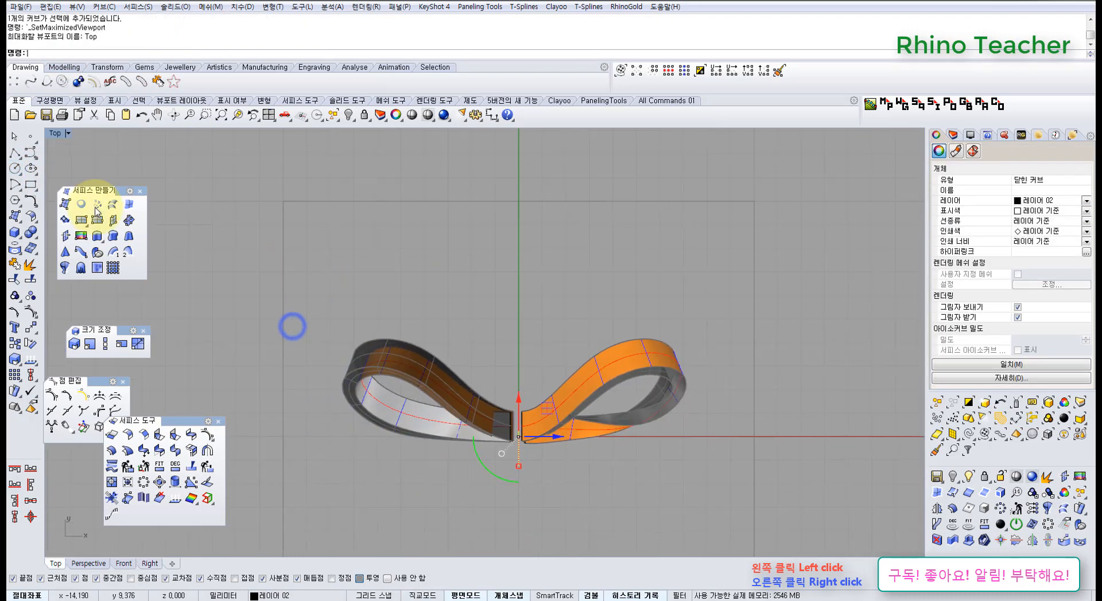
left_click(99, 236)
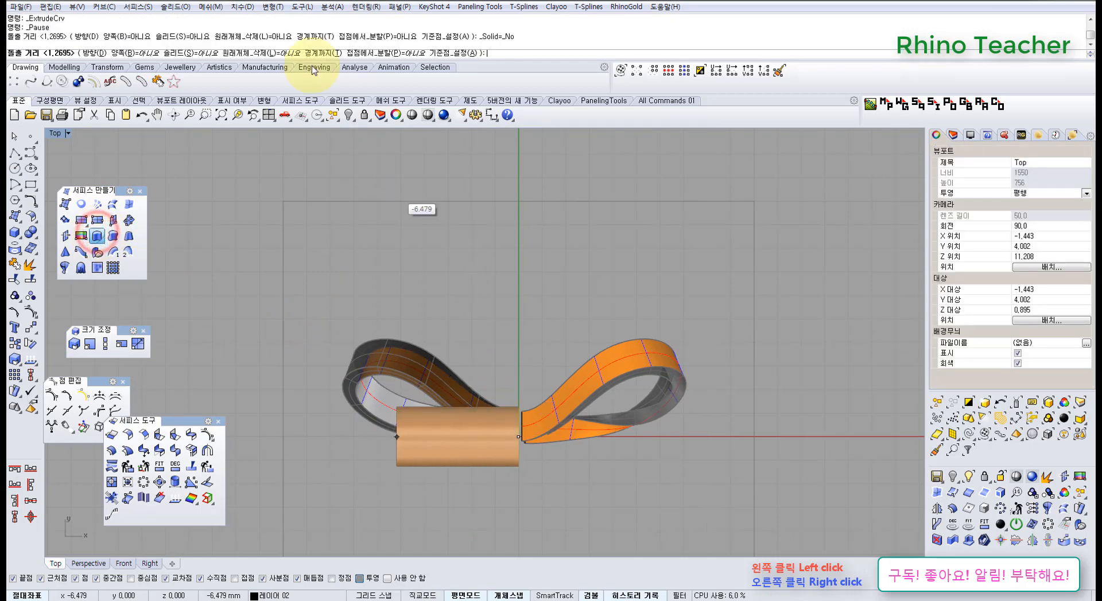
left_click(146, 62)
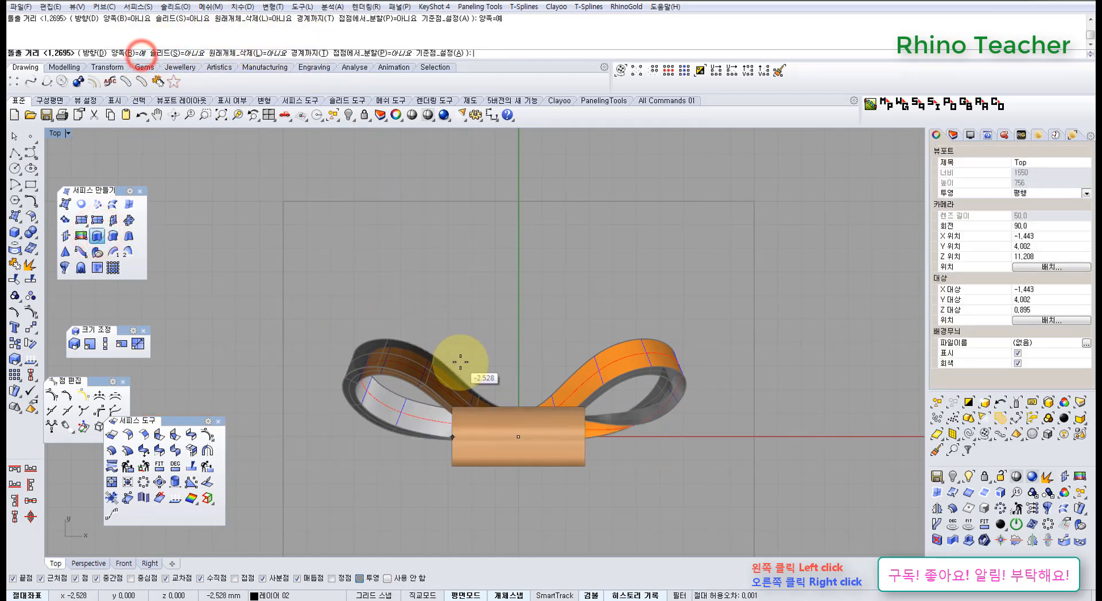
left_click(497, 374)
right_click(537, 396)
key("Delete")
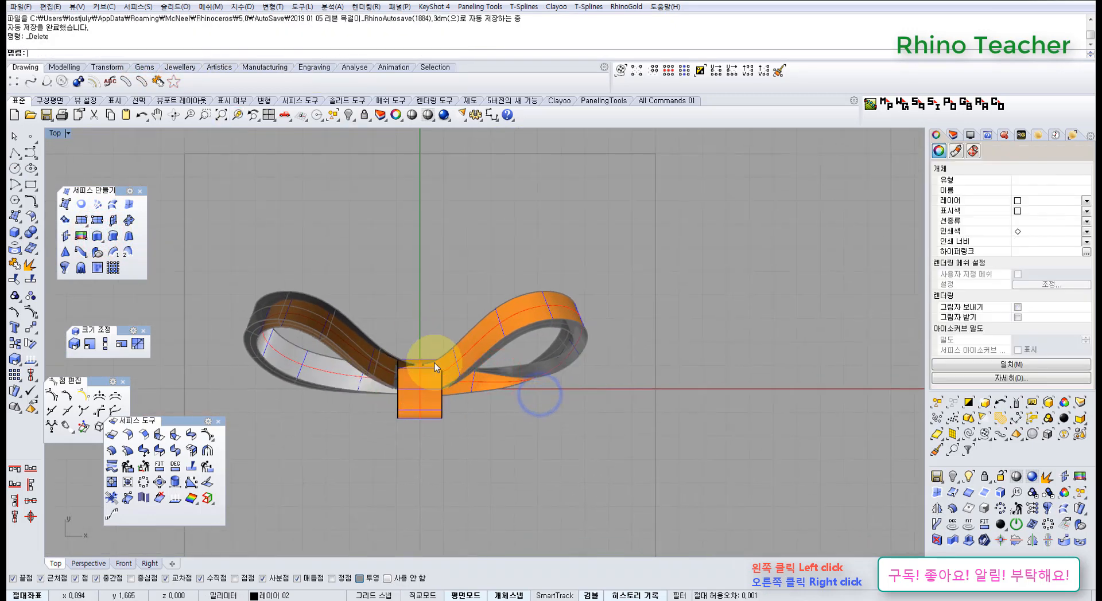
Move the tube over the loops' inner ends in the Top view and scale it down in depth and width
scroll(431, 413, "up", 8)
left_click(426, 413)
left_click_drag(425, 416, 418, 343)
left_click_drag(423, 460, 422, 442)
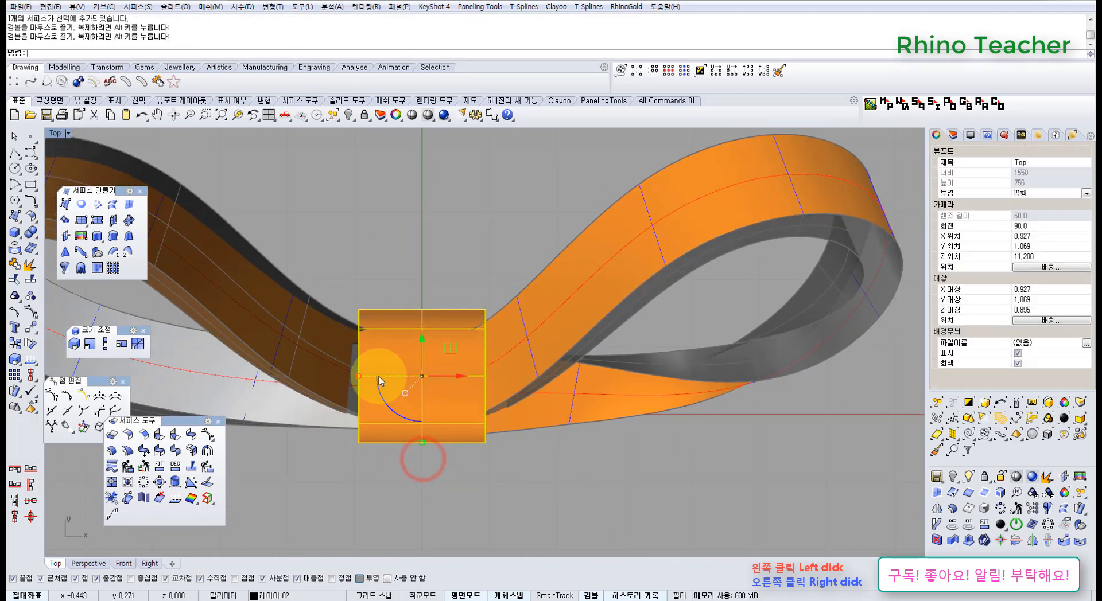
left_click_drag(378, 387, 379, 389)
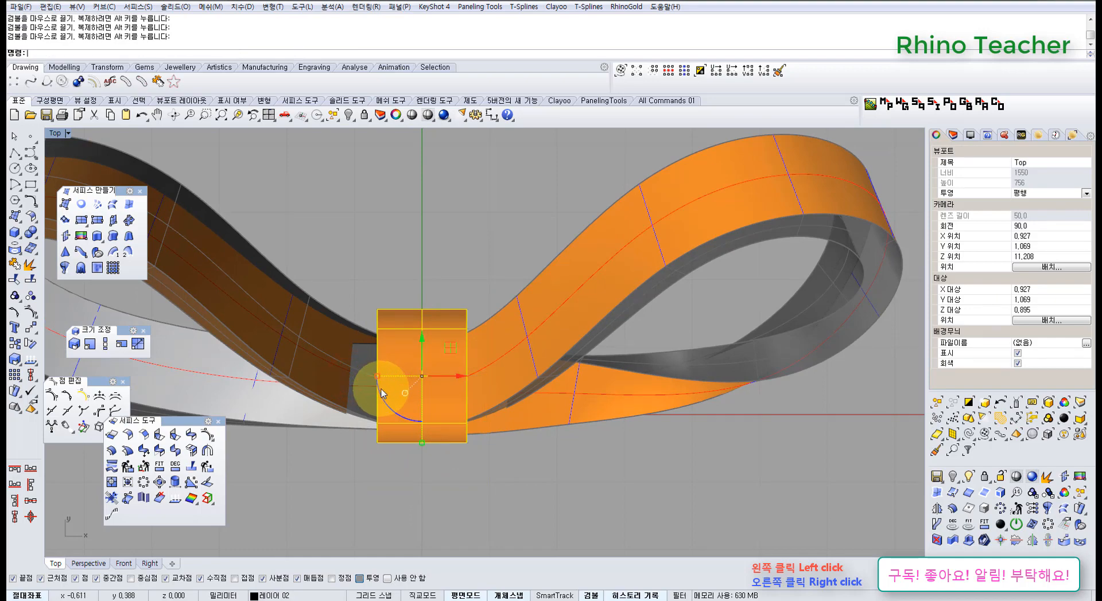
Adjust the tube's vertical position and height in the Perspective view to wrap around the loops' inner ends
key("ctrl+F4")
right_click_drag(438, 375, 475, 391)
scroll(487, 402, "up", 4)
mouse_move(482, 345)
left_mouse_down()
mouse_move(472, 335)
mouse_move(480, 335)
left_mouse_up()
right_click_drag(482, 337, 464, 412)
left_click_drag(460, 412, 459, 396)
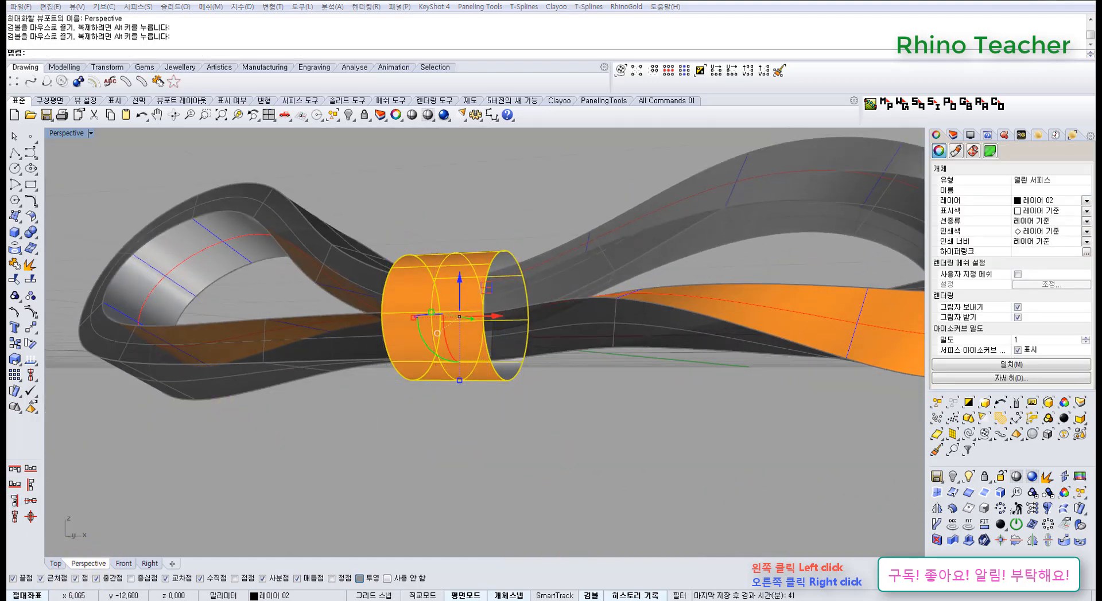
Shift the tube along the Y axis to centre it around the loops' inner ends and check its fit from above
right_click_drag(442, 367, 386, 433)
right_click_drag(532, 368, 491, 345)
left_click_drag(495, 339, 510, 342)
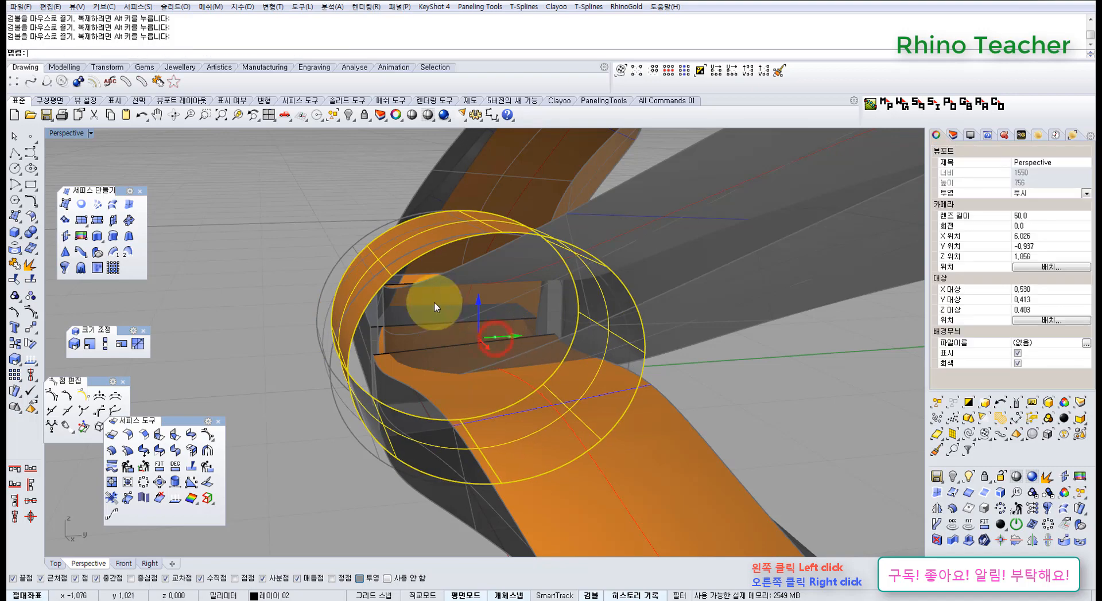
right_click_drag(418, 280, 484, 364)
scroll(543, 297, "down", 4)
key("ctrl+F1")
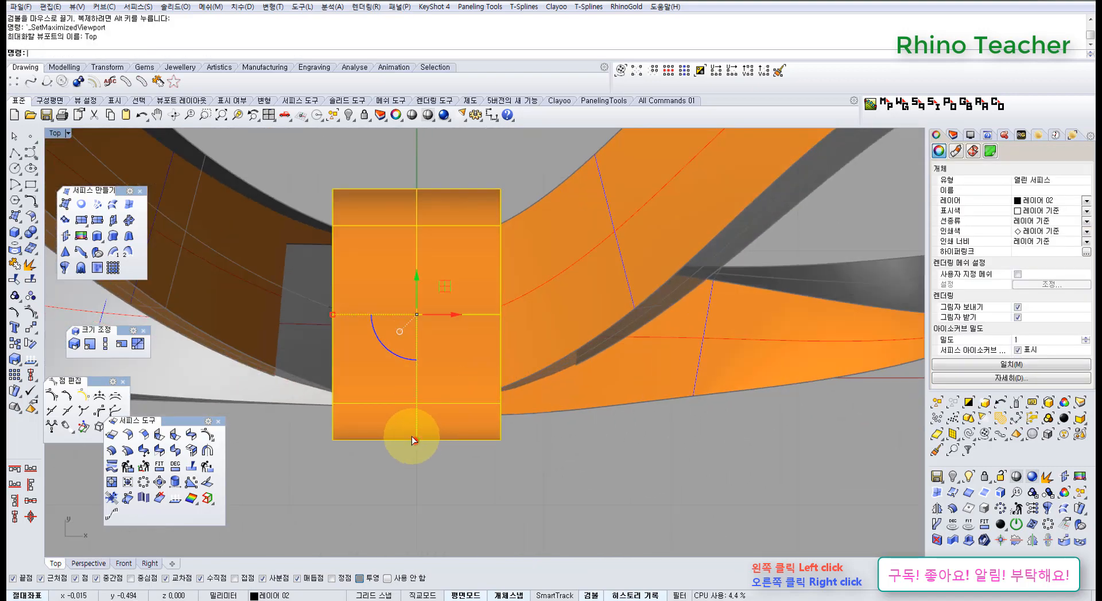
Show the tube's control points and stretch the six points along its underside wider in the Y direction
key("ctrl+F4")
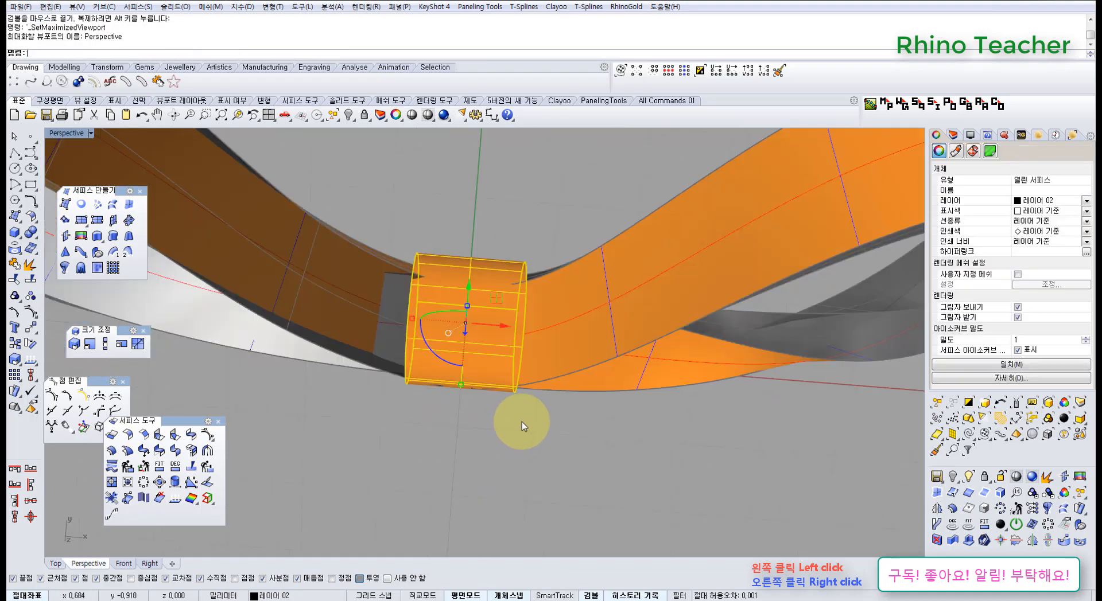
right_click_drag(521, 422, 376, 238)
key("F10")
right_click_drag(499, 325, 393, 396)
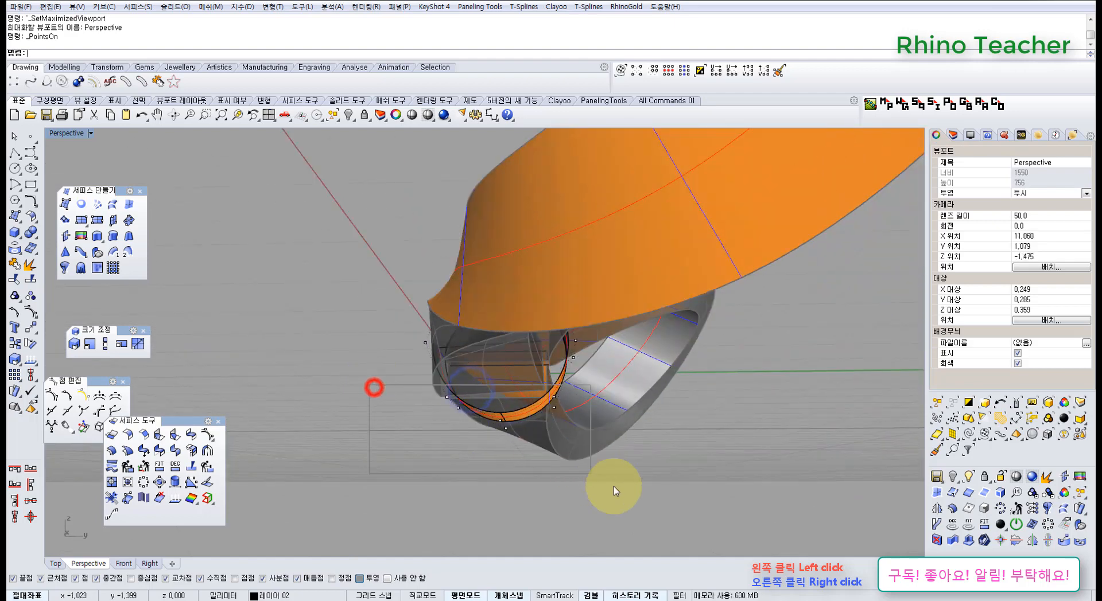
left_click_drag(613, 486, 616, 488)
right_click_drag(521, 410, 536, 418)
scroll(536, 417, "up", 4)
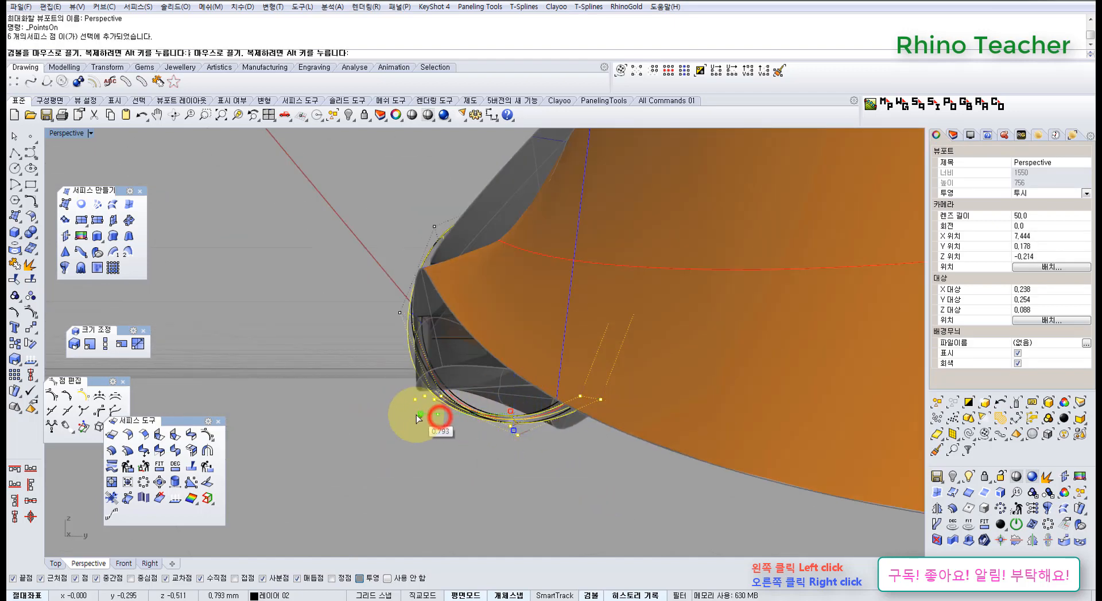
left_click_drag(411, 417, 411, 418)
Shift the six underside control points of the tube slightly along the Y axis
right_click_drag(560, 388, 544, 423)
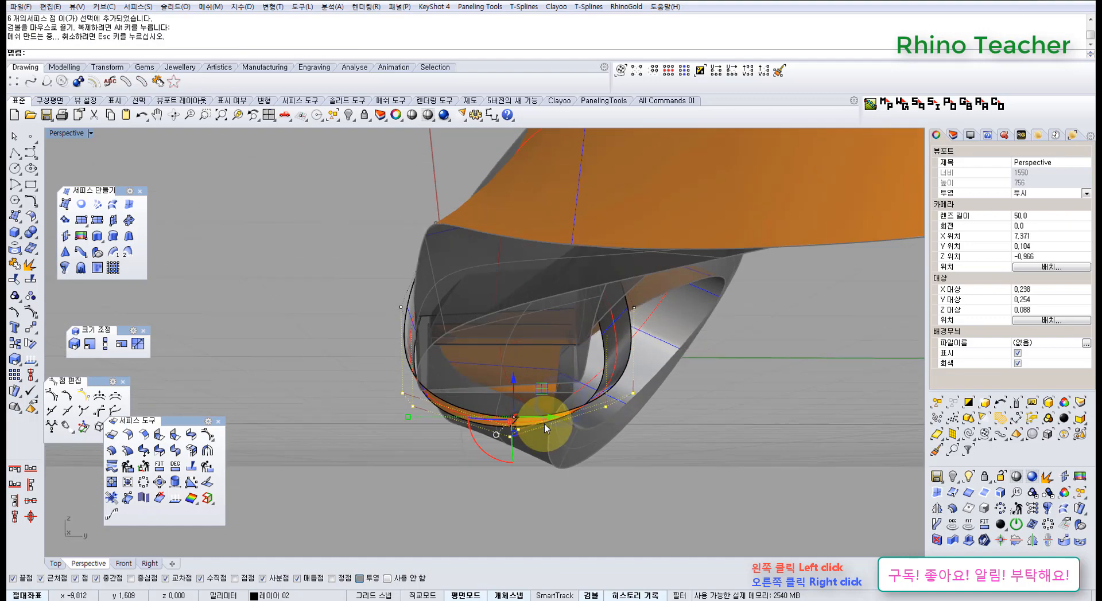
left_click_drag(540, 420, 539, 420)
right_click_drag(515, 378, 534, 364)
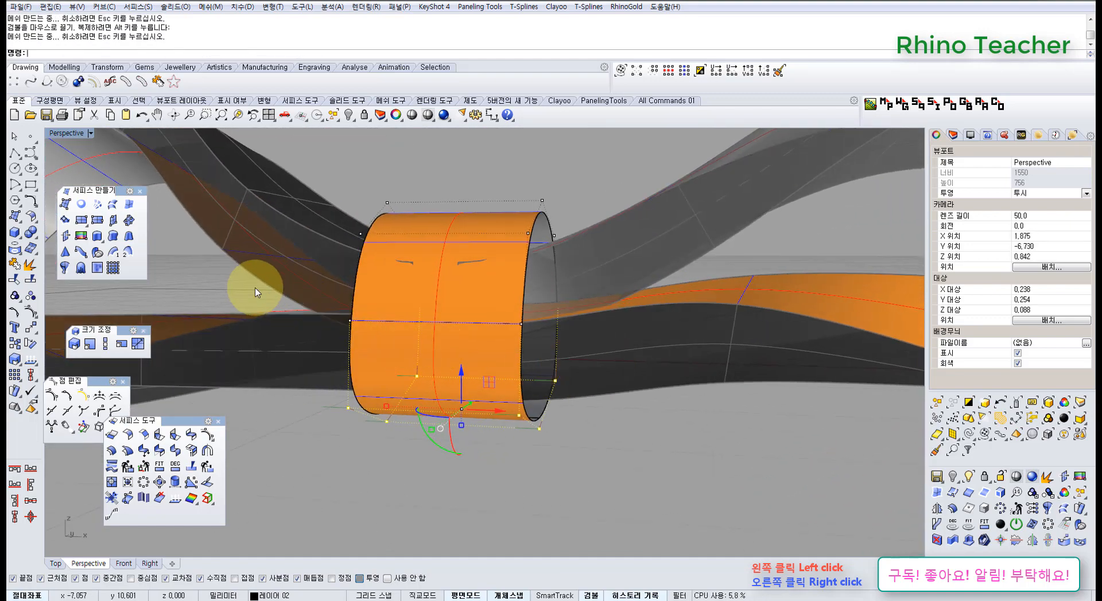
Select the four control points at the tube's mid-height and move them along Y toward the bow's front
left_click_drag(608, 345, 608, 346)
right_click_drag(590, 307, 521, 308)
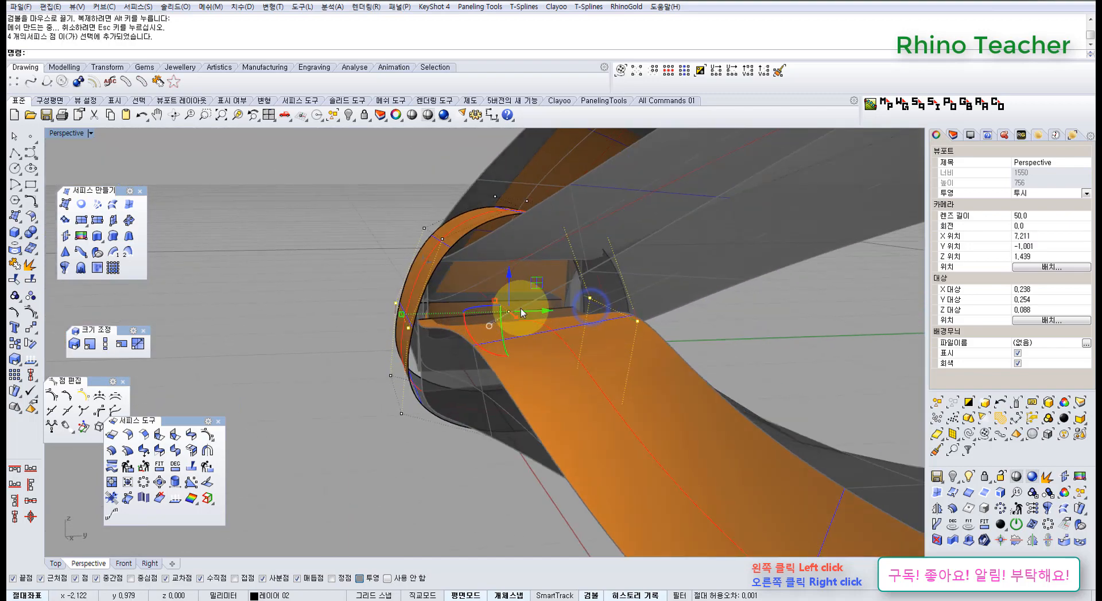
left_click_drag(537, 314, 509, 315)
right_click_drag(509, 315, 597, 381)
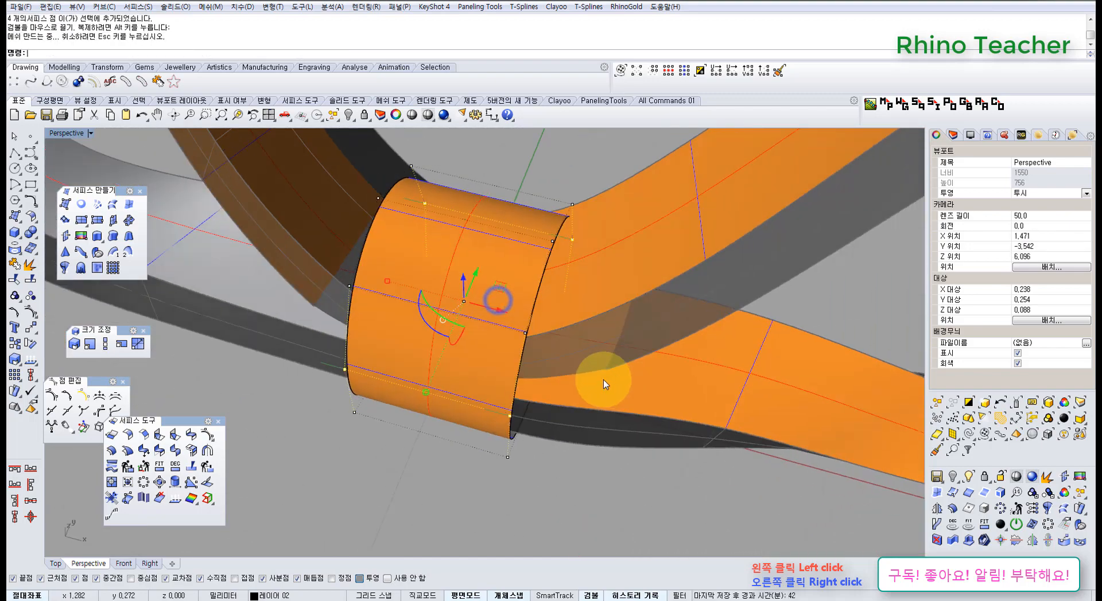
right_click_drag(526, 377, 465, 260)
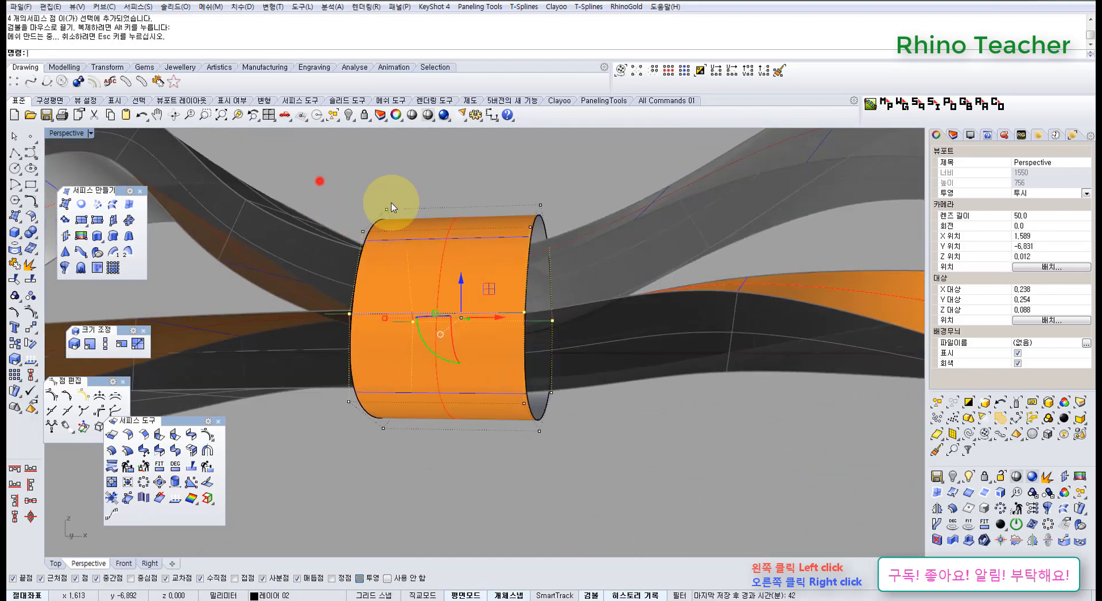
Select the two control points at the tube's upper back edge and shift them slightly along the Y axis
left_click_drag(611, 258, 611, 258)
right_click_drag(612, 258, 600, 299)
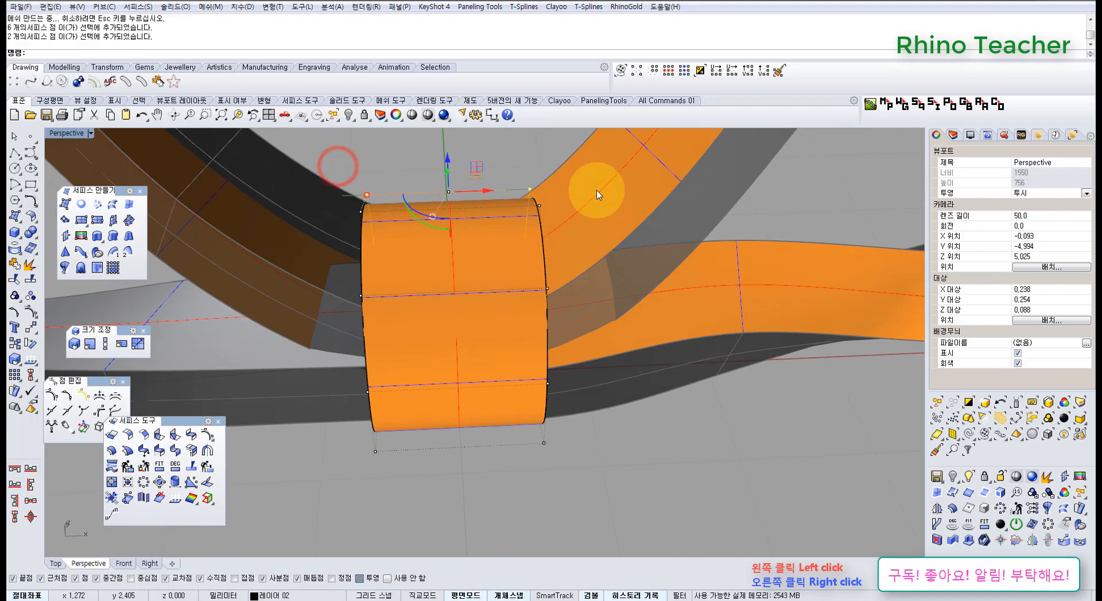
right_click_drag(644, 190, 650, 296)
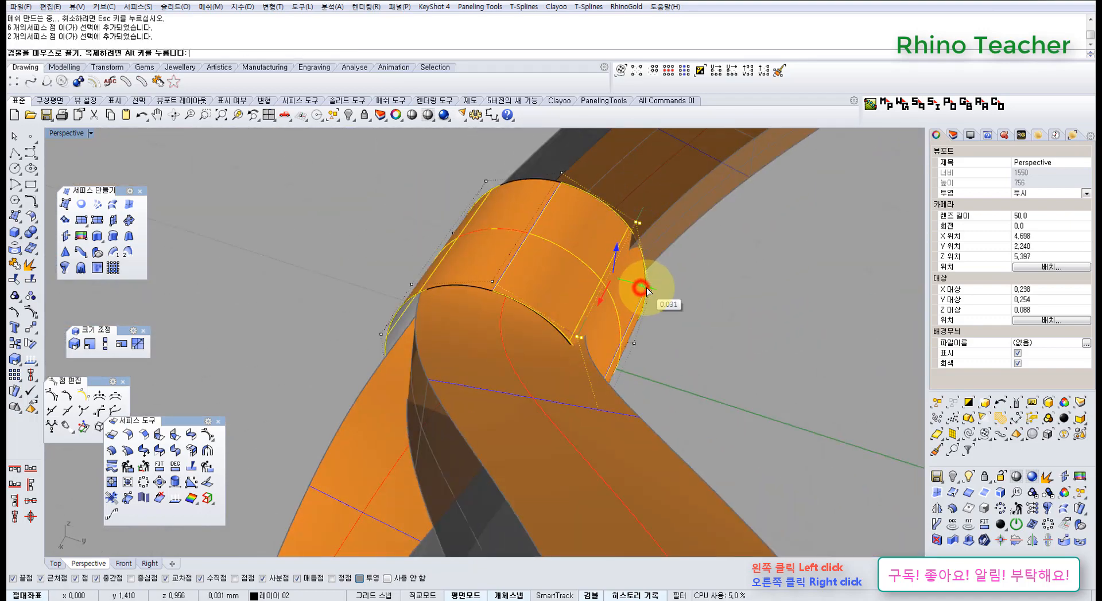
right_click_drag(533, 272, 551, 376)
key("ctrl+F1")
right_click_drag(491, 357, 457, 210)
Select the two control points on top of the tube and lower them slightly along the Z axis
key("ctrl+F4")
mouse_move(455, 209)
right_mouse_down()
mouse_move(446, 247)
mouse_move(445, 201)
right_mouse_up()
left_click_drag(495, 234, 499, 236)
right_click_drag(518, 240, 539, 253)
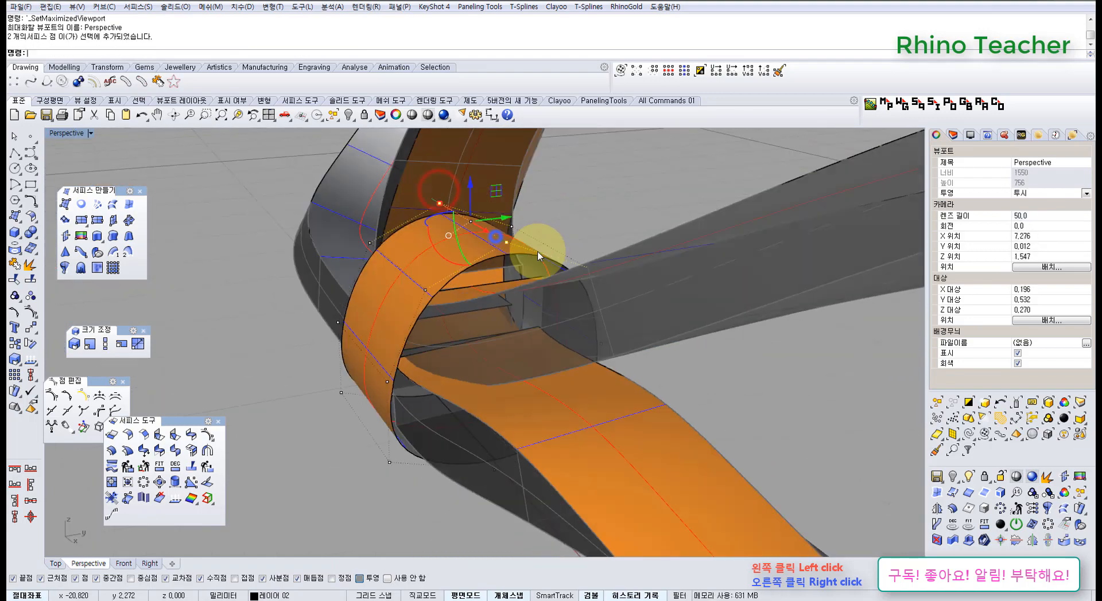
scroll(479, 206, "up", 2)
left_click_drag(468, 194, 478, 218)
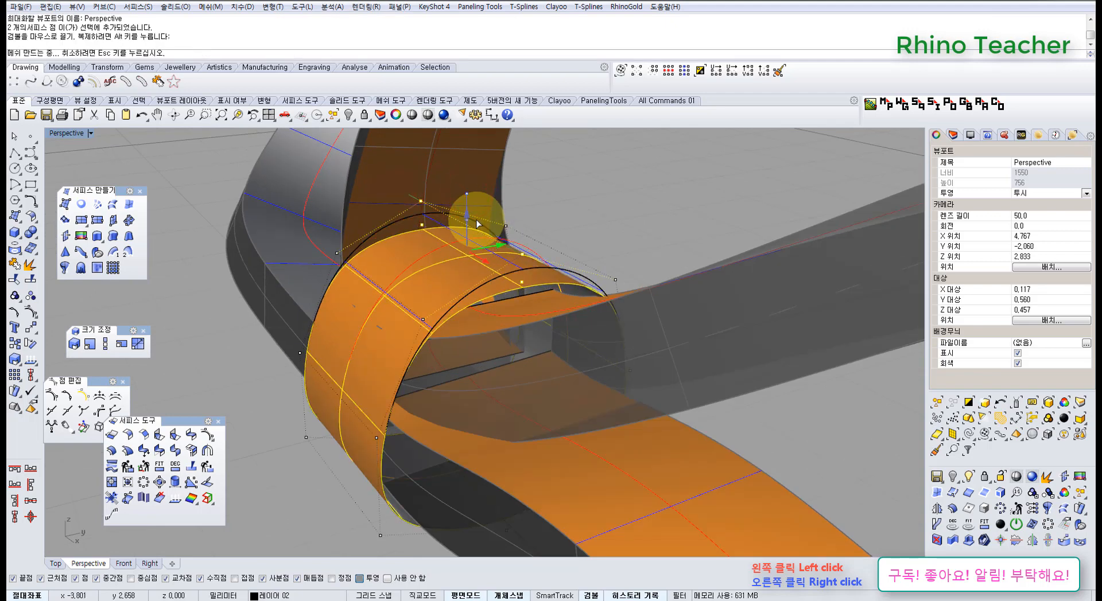
right_click_drag(479, 218, 418, 262)
key("ctrl+z")
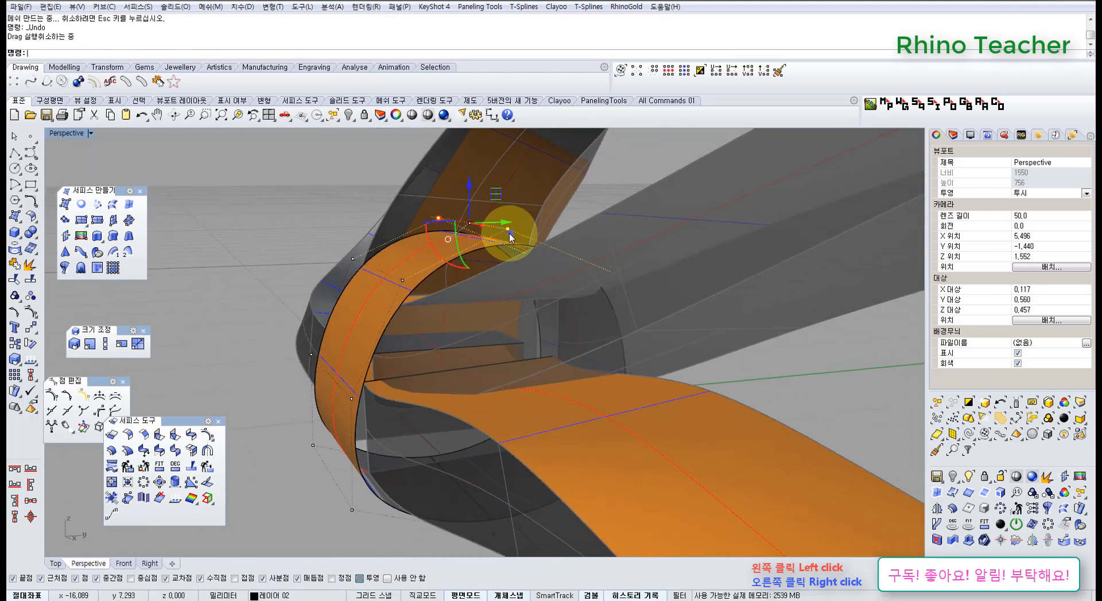
right_click_drag(509, 233, 500, 240)
left_click_drag(466, 186, 473, 203)
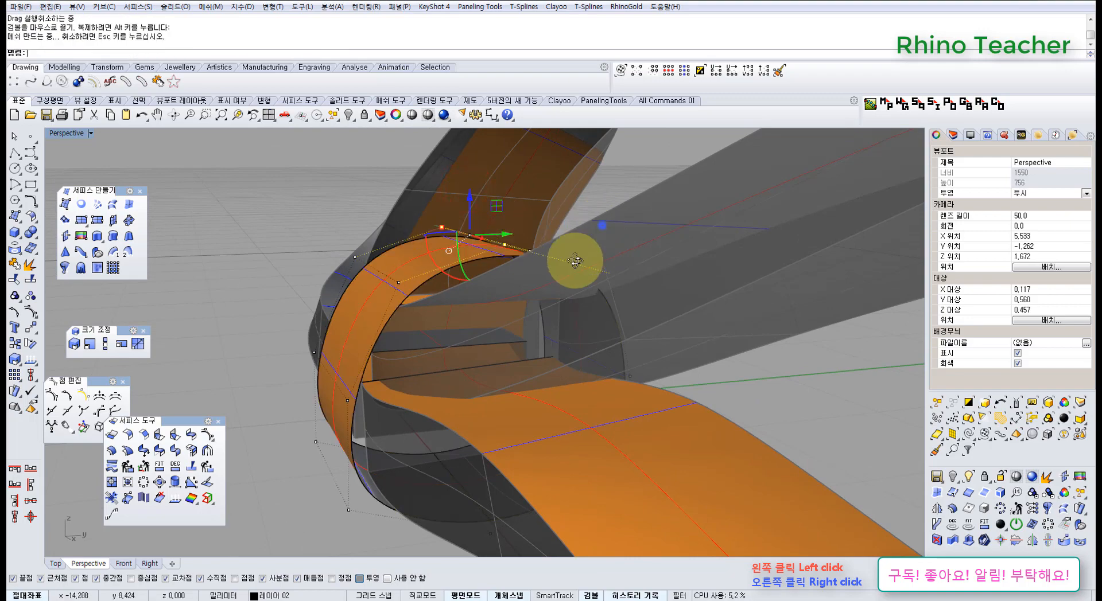
right_click_drag(598, 224, 429, 307)
scroll(445, 335, "down", 5)
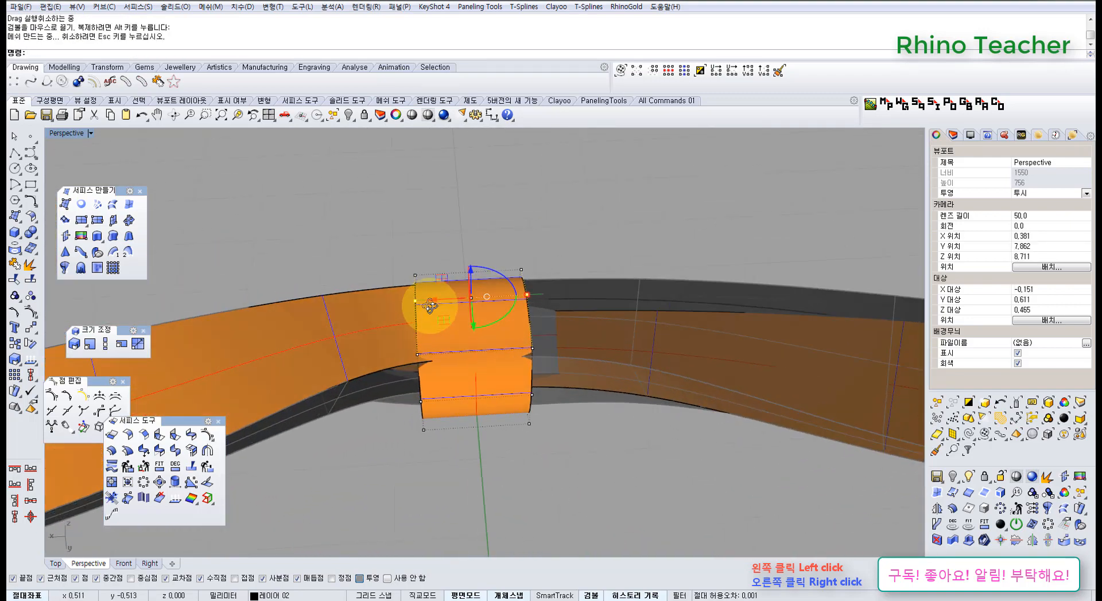
Change the tube surface's degree to 3 in both U and V
left_click(31, 218)
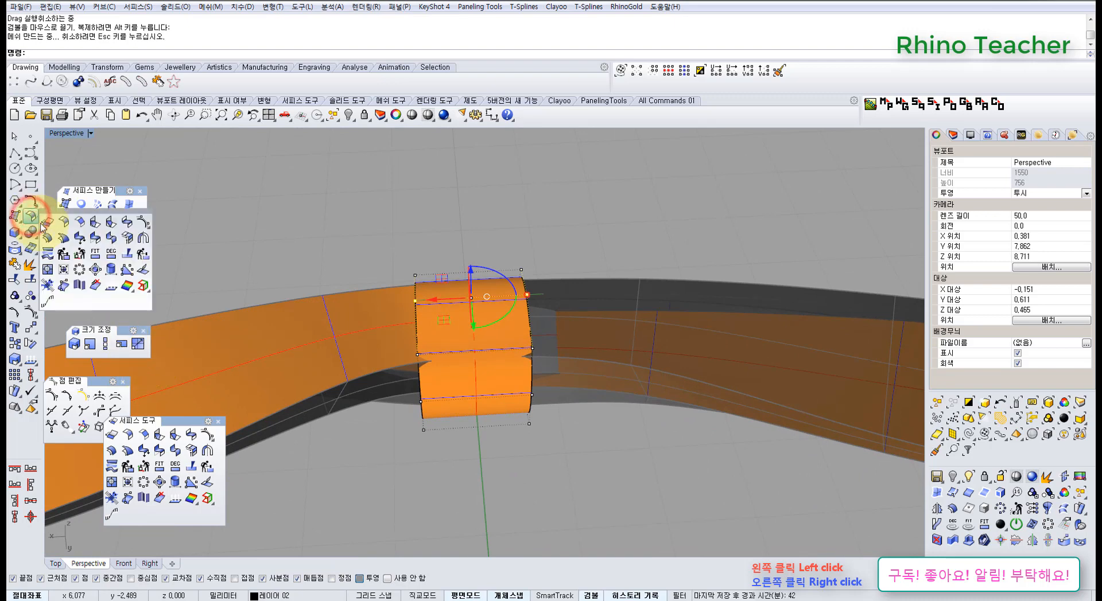
left_click(119, 256)
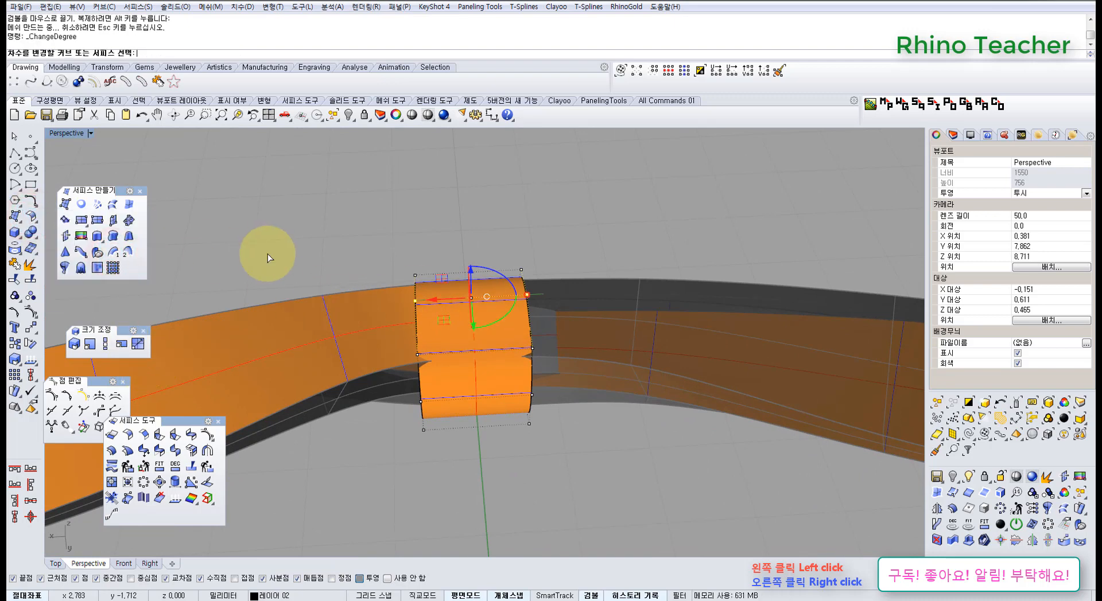
left_click(434, 353)
right_click(436, 357)
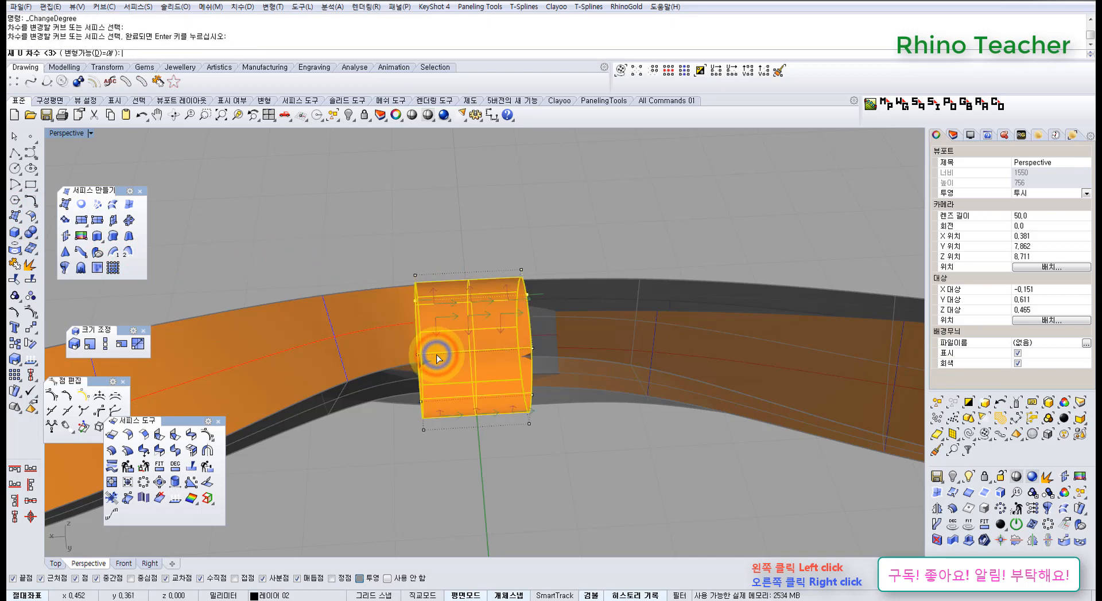
type("3")
key("Return")
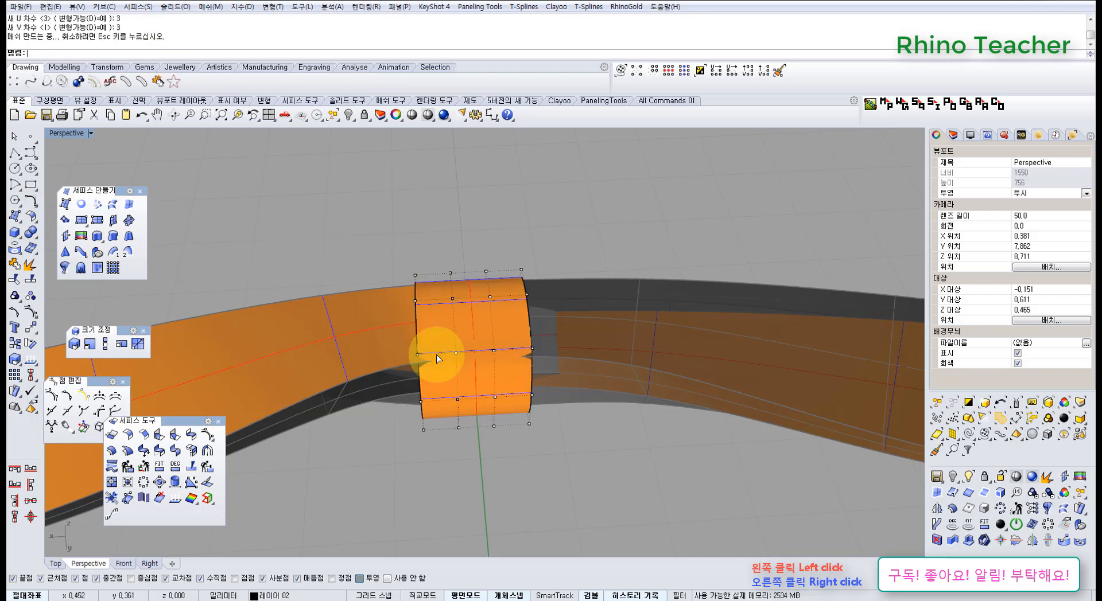
Examine the tube with its added control points and undo the degree change
right_click_drag(463, 332, 452, 268)
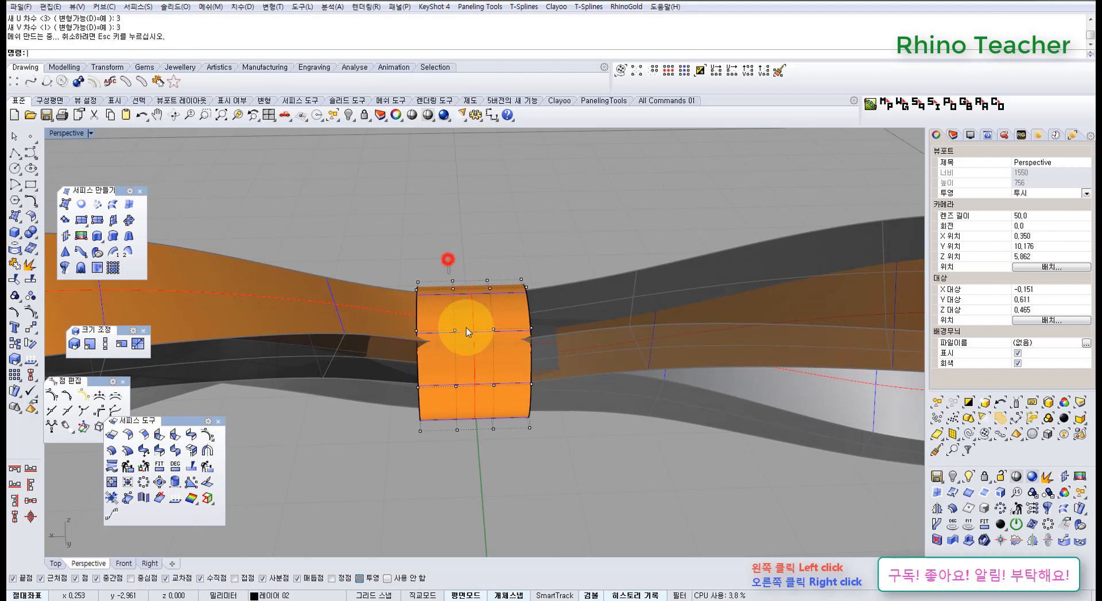
left_click_drag(466, 328, 505, 462)
right_click_drag(482, 408, 418, 364)
left_click(489, 383)
key("ctrl+z")
left_click(568, 508)
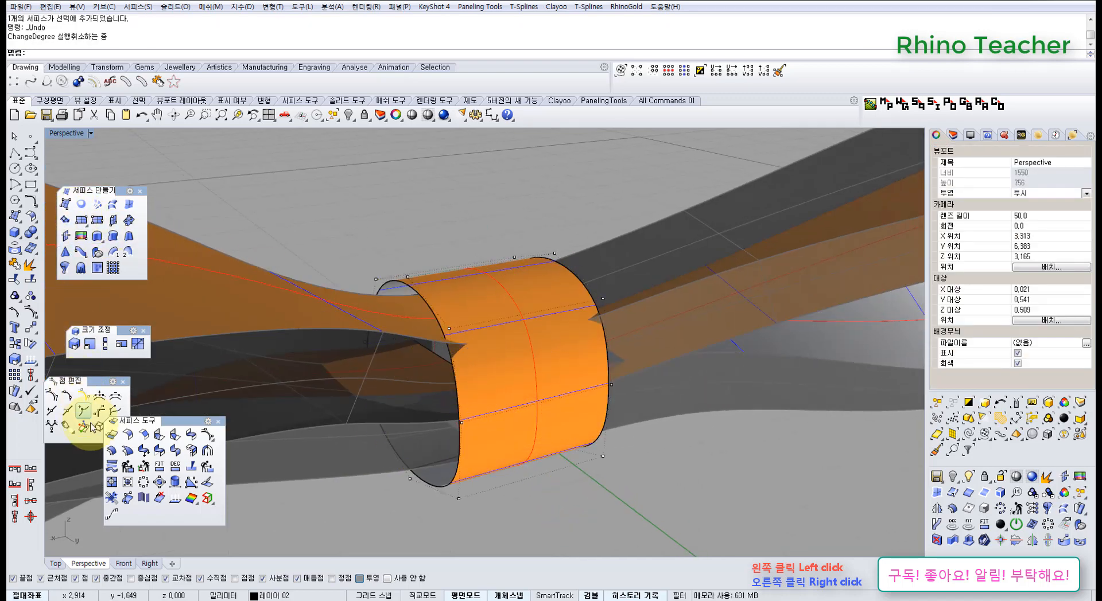
Offset the tube surface outward by 0.2 mm with the direction flipped and the loose option on
left_click(117, 452)
left_click(524, 394)
right_click(527, 395)
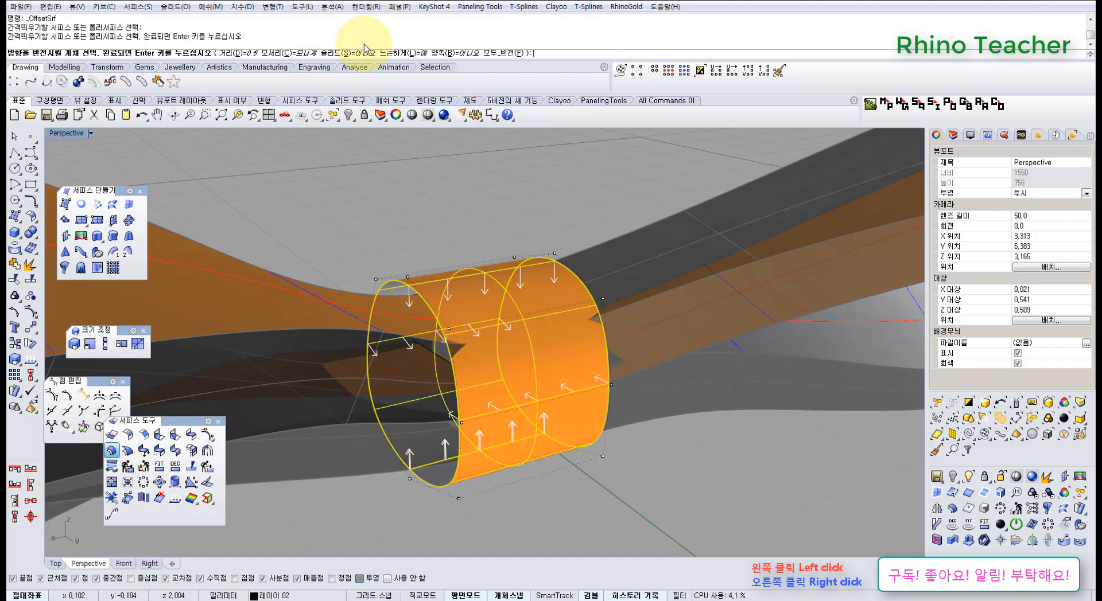
left_click(502, 53)
mouse_move(491, 282)
right_mouse_down()
mouse_move(505, 276)
mouse_move(488, 274)
right_mouse_up()
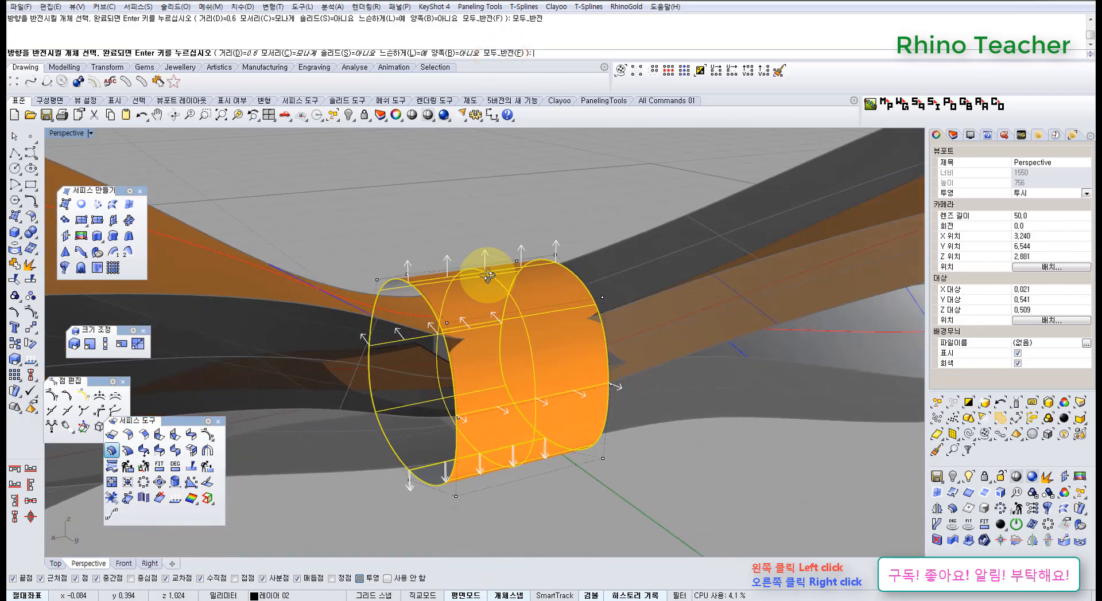
key("Return")
left_click(436, 216)
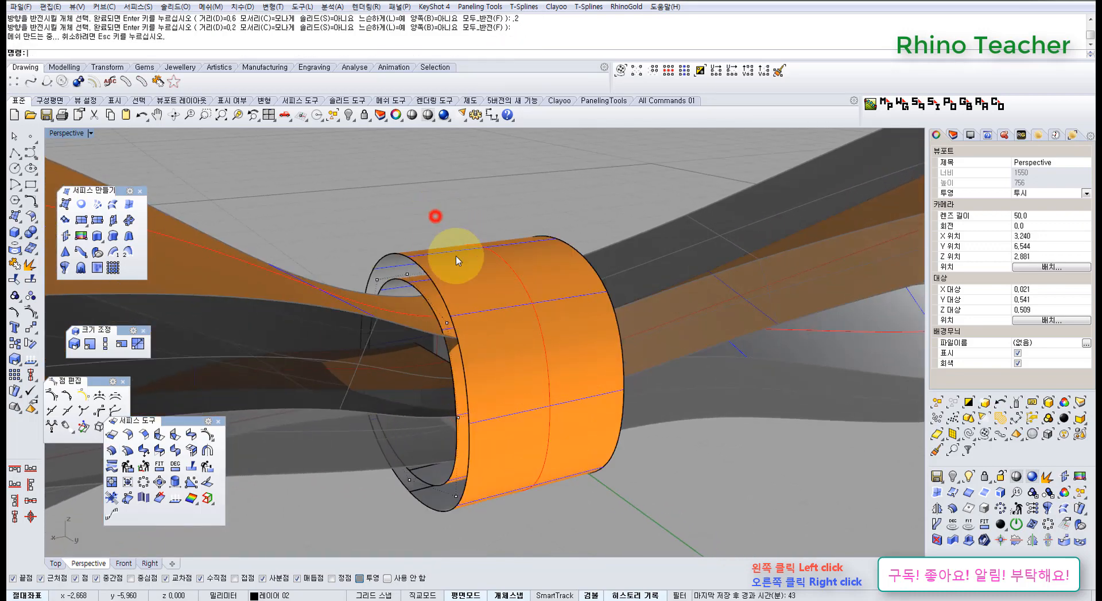
Inspect the offset tube around the loops' inner ends and undo the offset
left_click(464, 267)
right_click_drag(481, 277, 450, 332)
key("Escape")
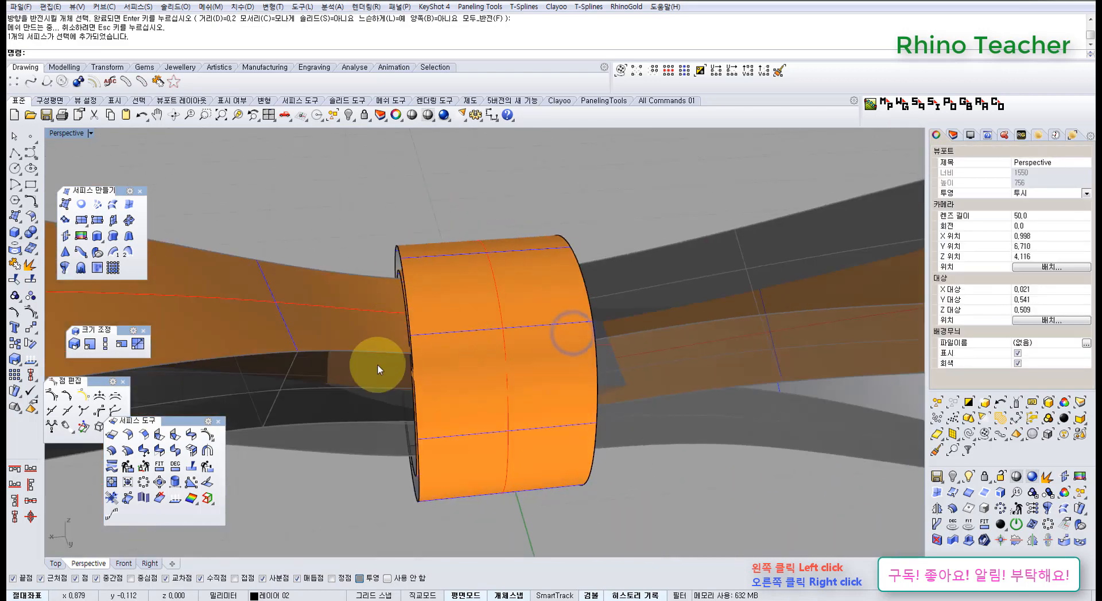
right_click_drag(377, 378, 547, 269)
scroll(597, 270, "down", 15)
scroll(567, 264, "up", 17)
key("ctrl+z")
Show the tube's control points and examine where the loops' edges cut through its surface
left_click(525, 279)
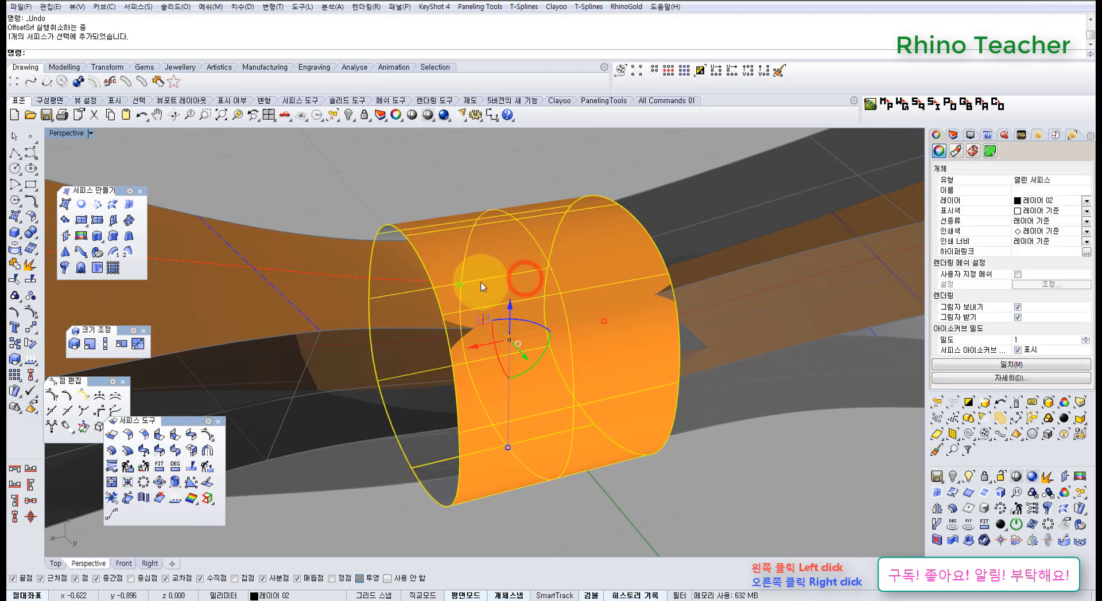
right_click_drag(448, 276, 381, 234)
key("F10")
right_click_drag(551, 281, 291, 327)
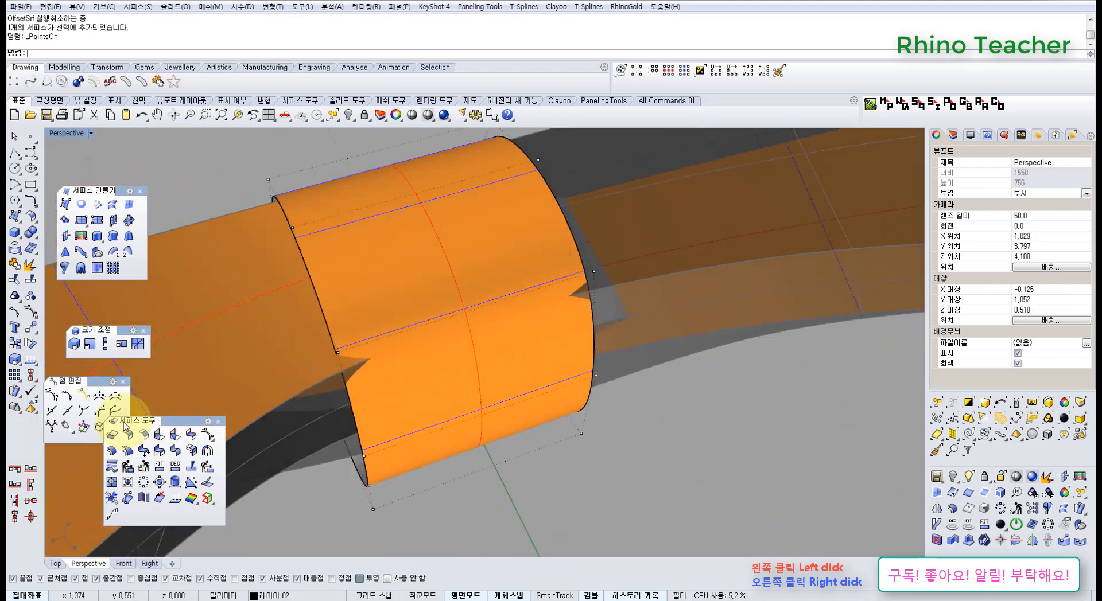
right_click_drag(381, 291, 314, 322)
right_click_drag(394, 323, 433, 272)
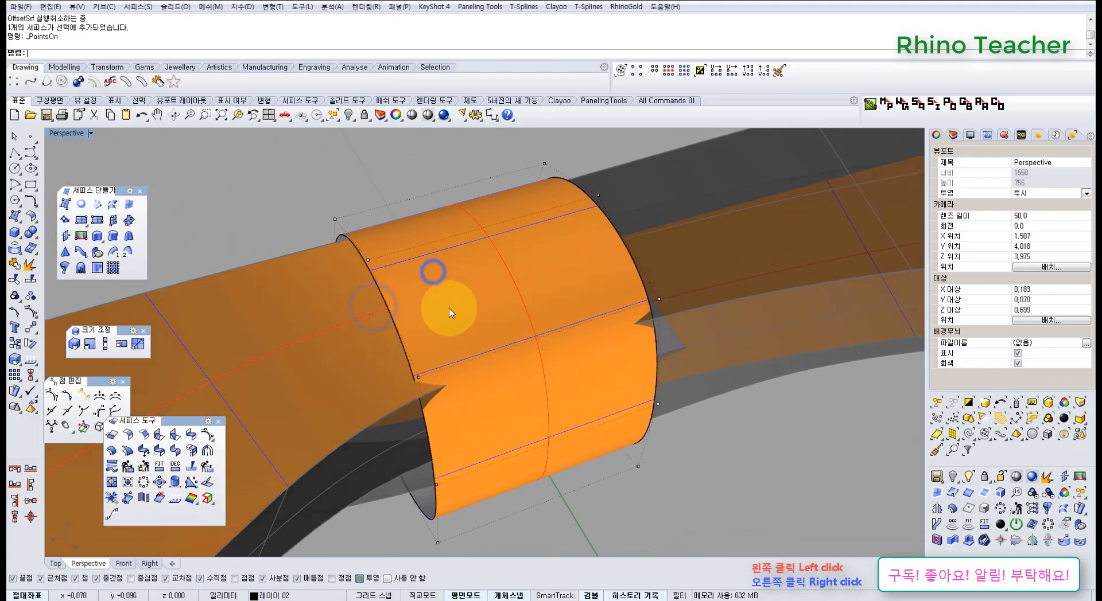
right_click_drag(396, 303, 373, 318)
scroll(376, 317, "down", 10)
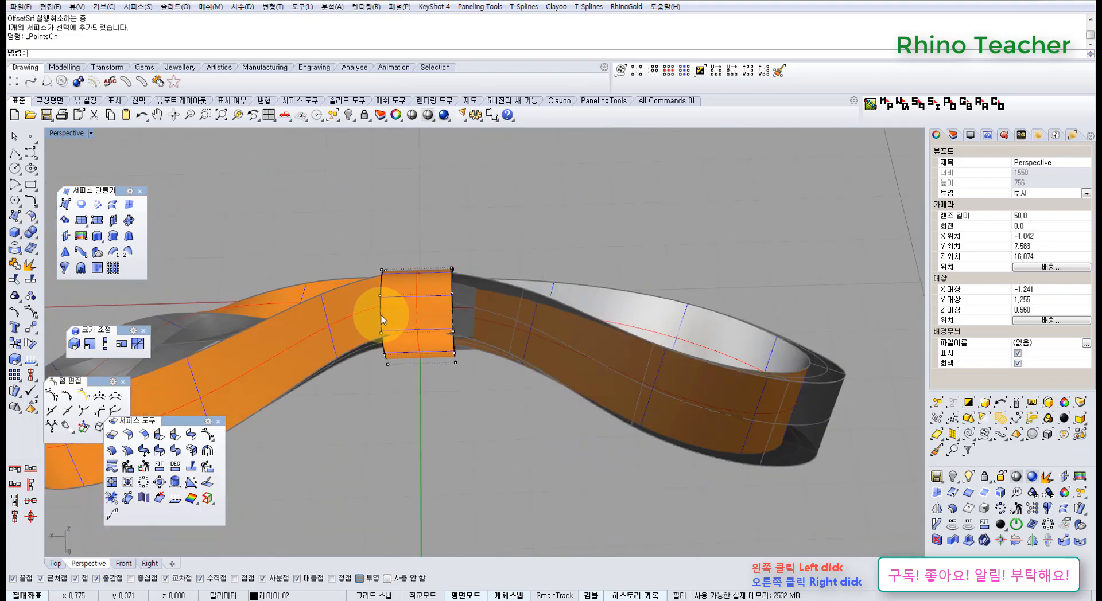
Examine how the tube fits around both loops' inner ends from above, from the side and close up
key("ctrl+F1")
scroll(383, 333, "down", 12)
right_click_drag(377, 357, 363, 424)
key("ctrl+F4")
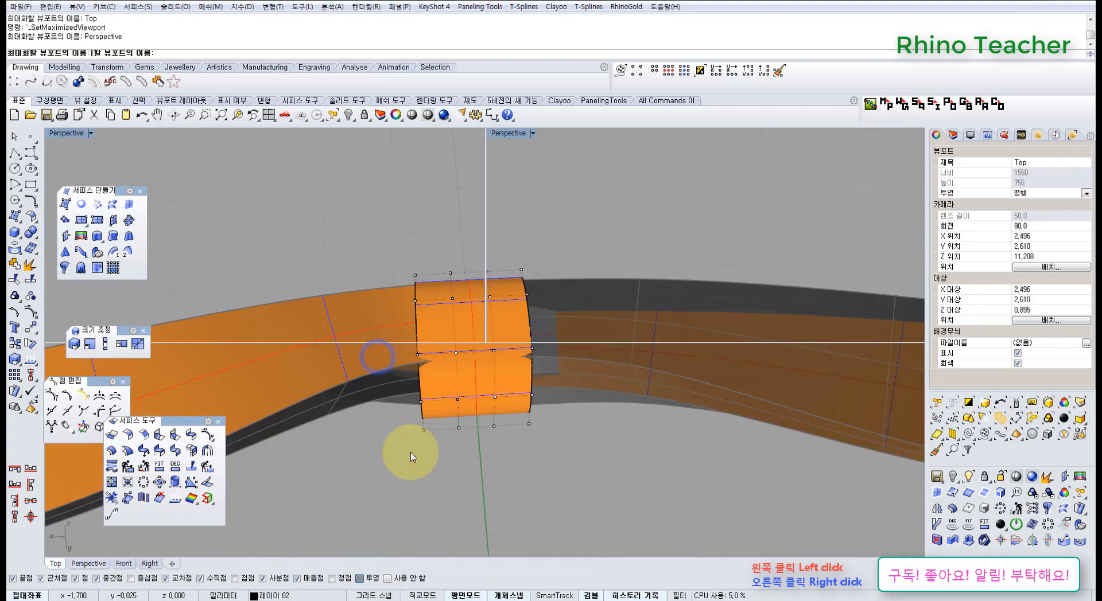
right_click_drag(562, 440, 450, 237)
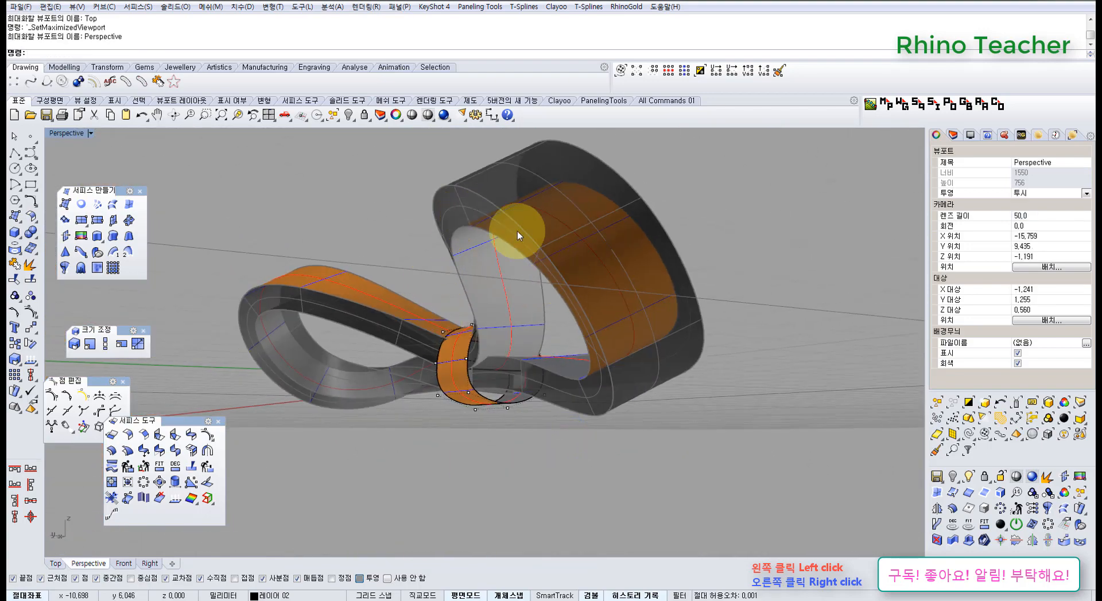
left_click(351, 292)
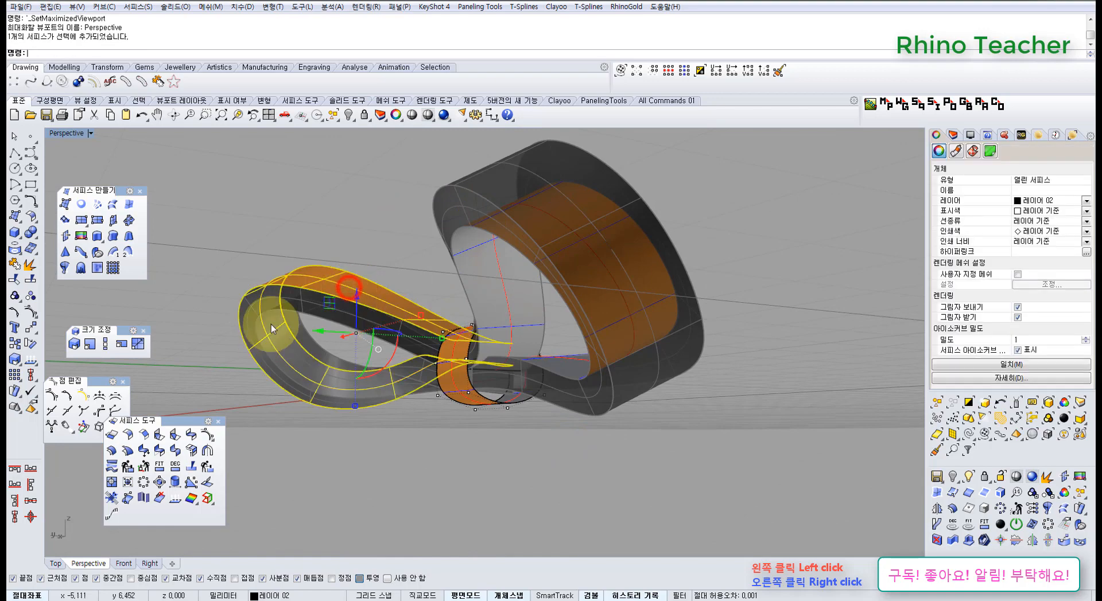
left_click(340, 221)
right_click_drag(403, 230, 450, 348)
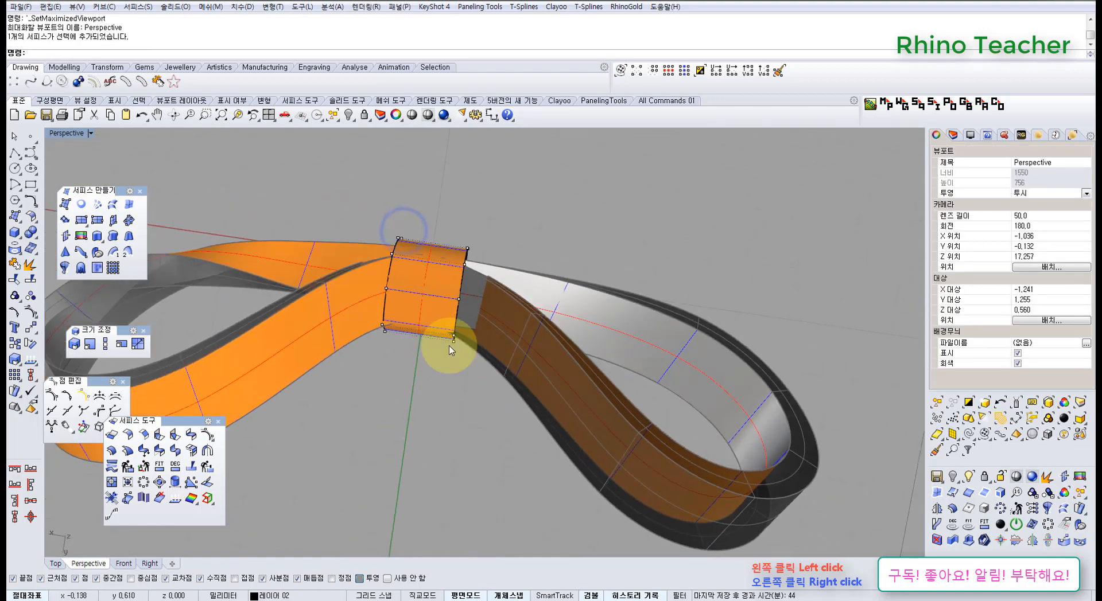
right_click_drag(516, 399, 469, 348)
scroll(490, 356, "up", 6)
scroll(461, 308, "up", 4)
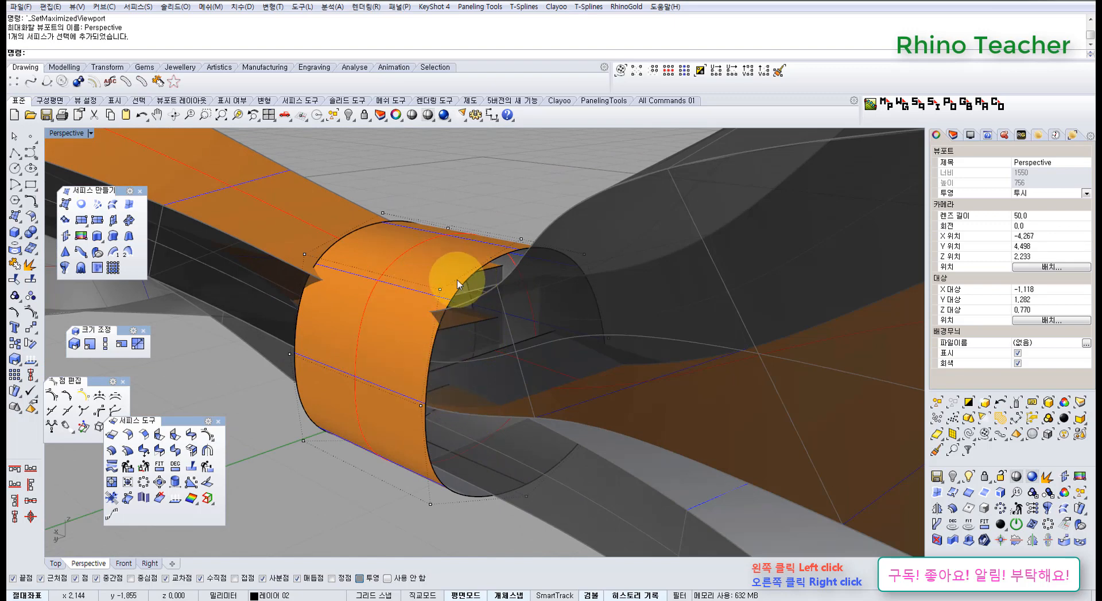
Try moving all the tube's control points along the Y axis in the top view and undo the move
key("ctrl+F1")
scroll(444, 379, "down", 5)
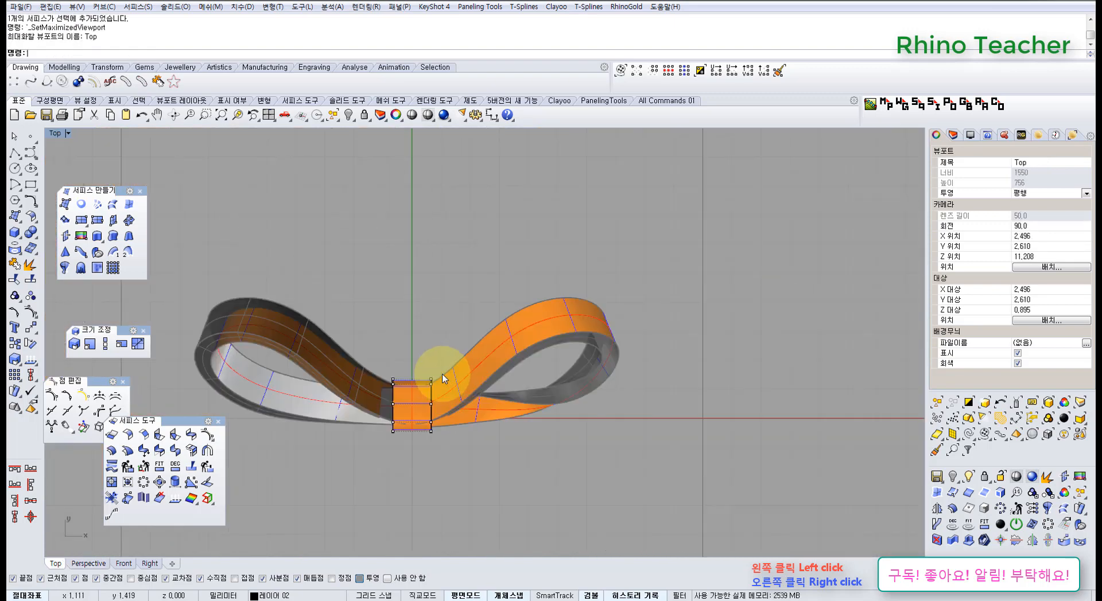
scroll(395, 405, "up", 7)
right_click_drag(393, 416, 429, 341)
left_click_drag(404, 256, 461, 420)
scroll(458, 351, "up", 5)
left_click(468, 450)
scroll(393, 409, "up", 4)
key("ctrl+z")
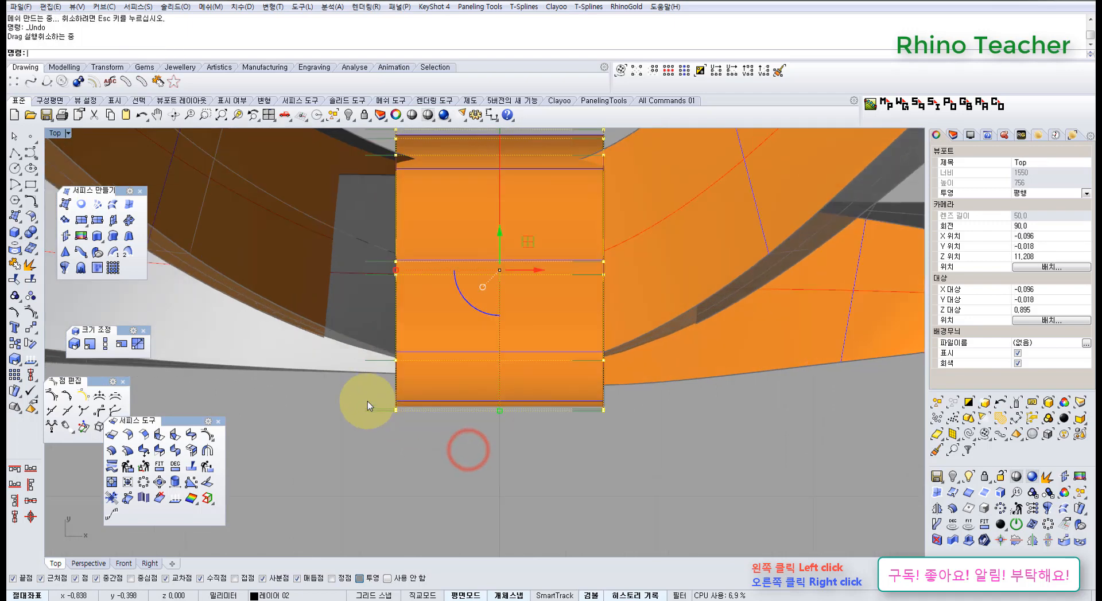
Try shifting the front control points at the tube's left end about 0.165 mm along Y and undo the move
left_click_drag(370, 399, 431, 369)
scroll(484, 430, "down", 3)
scroll(436, 406, "up", 3)
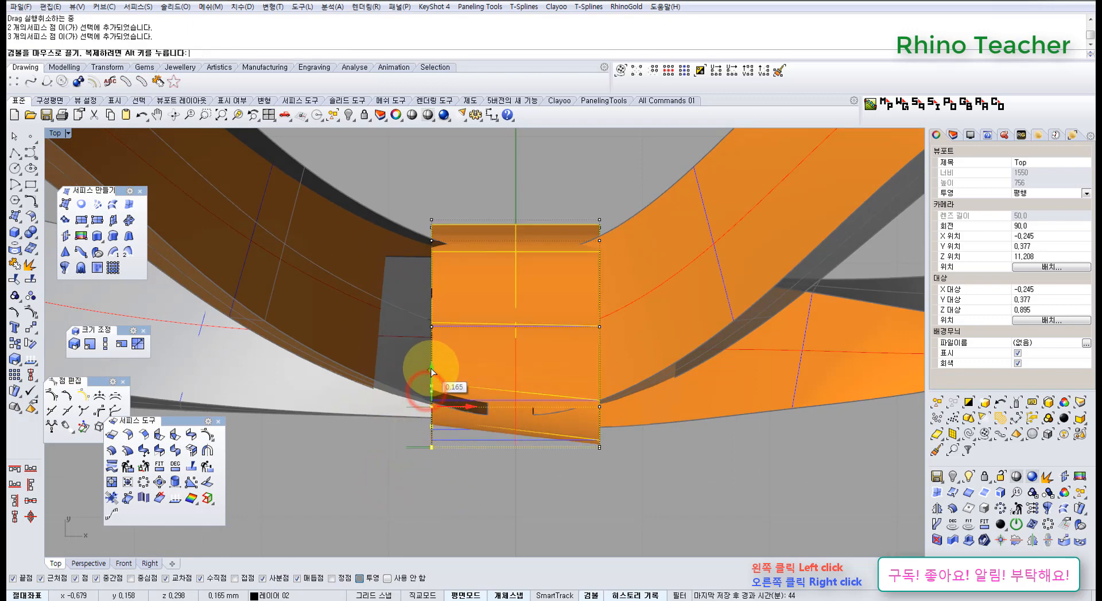
key("ctrl+z")
scroll(459, 416, "down", 5)
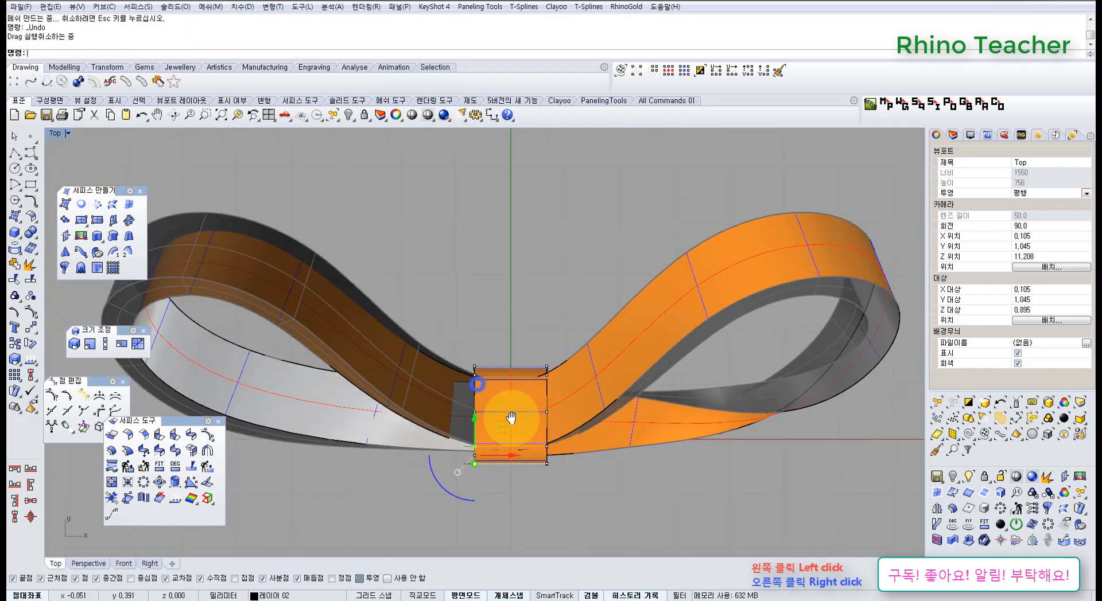
Turn off the tube's control points and check the whole bow from above
scroll(516, 390, "up", 2)
scroll(504, 359, "up", 6)
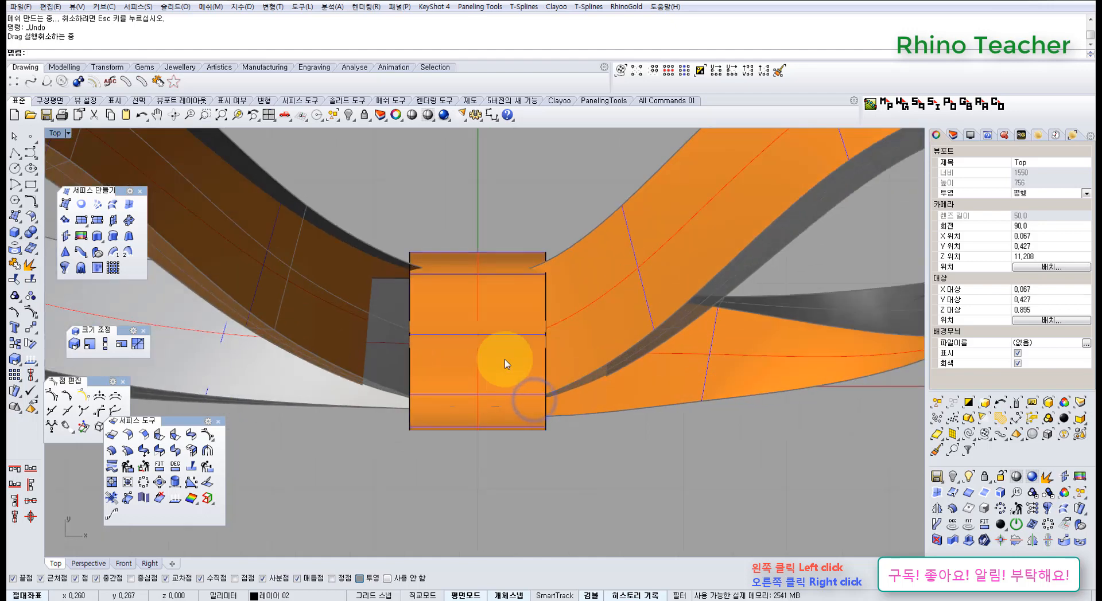
right_click_drag(489, 386, 475, 426)
scroll(461, 408, "down", 4)
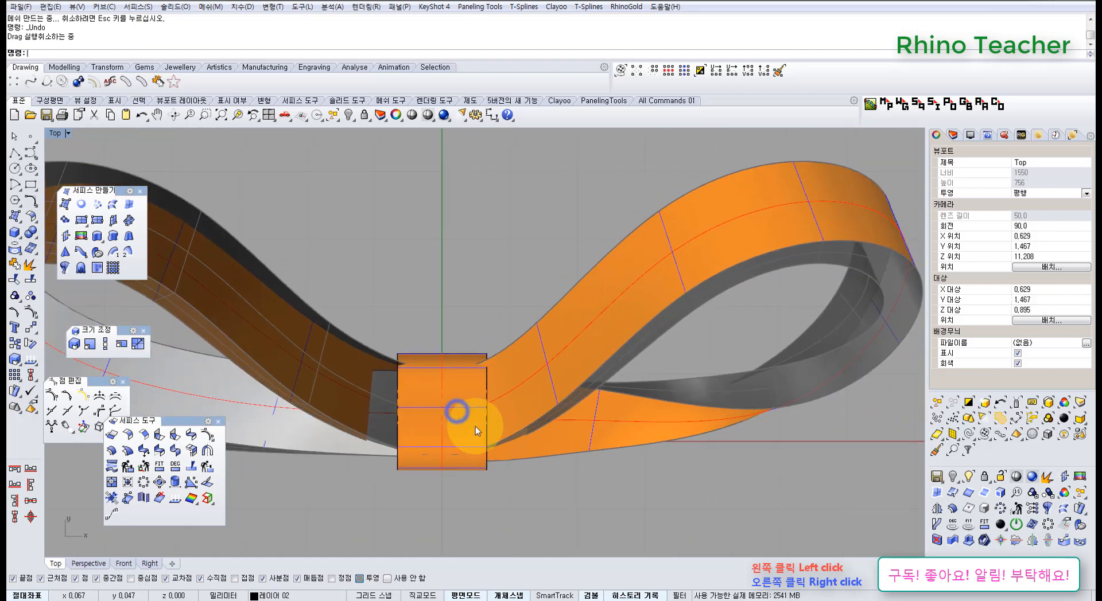
scroll(596, 350, "down", 2)
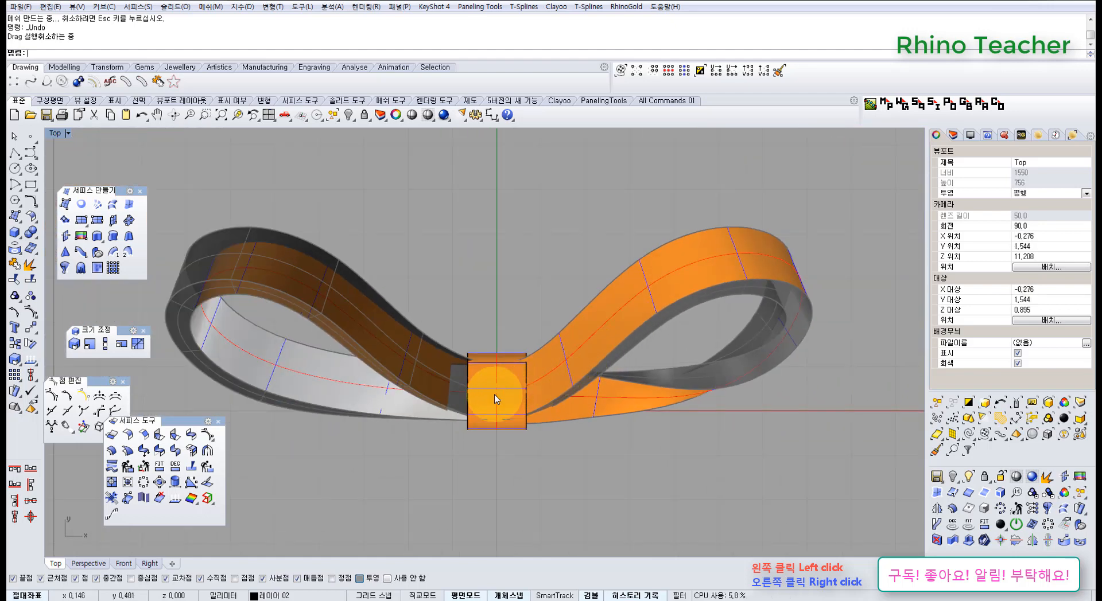
Lock the central tube so that only the two loops stay editable in the top view
scroll(452, 400, "up", 4)
key("ctrl+F4")
right_click_drag(462, 395, 468, 331)
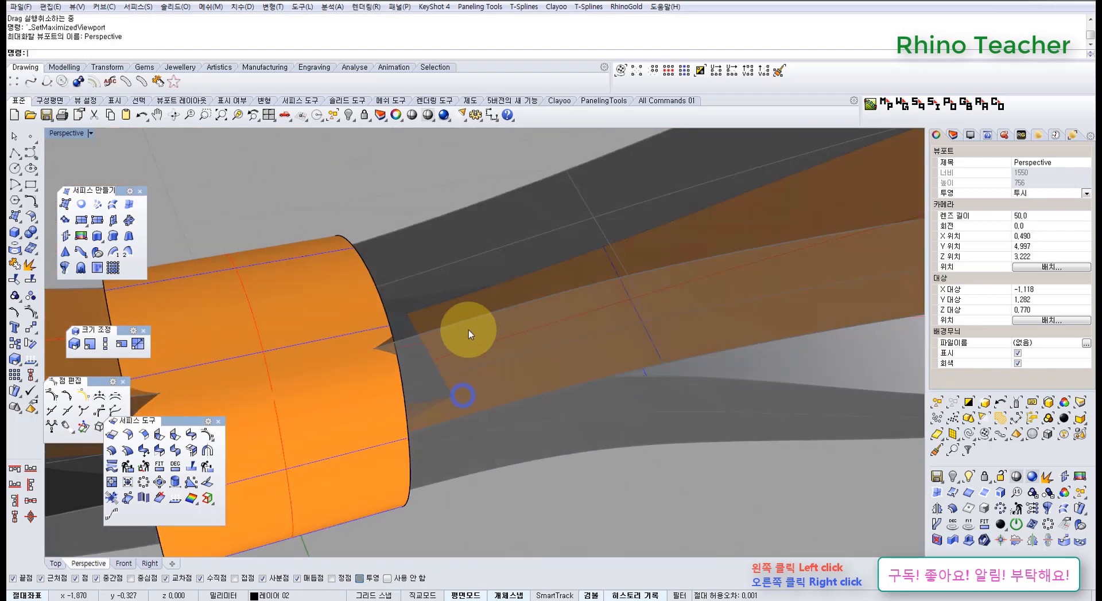
scroll(365, 390, "down", 4)
left_click(365, 390)
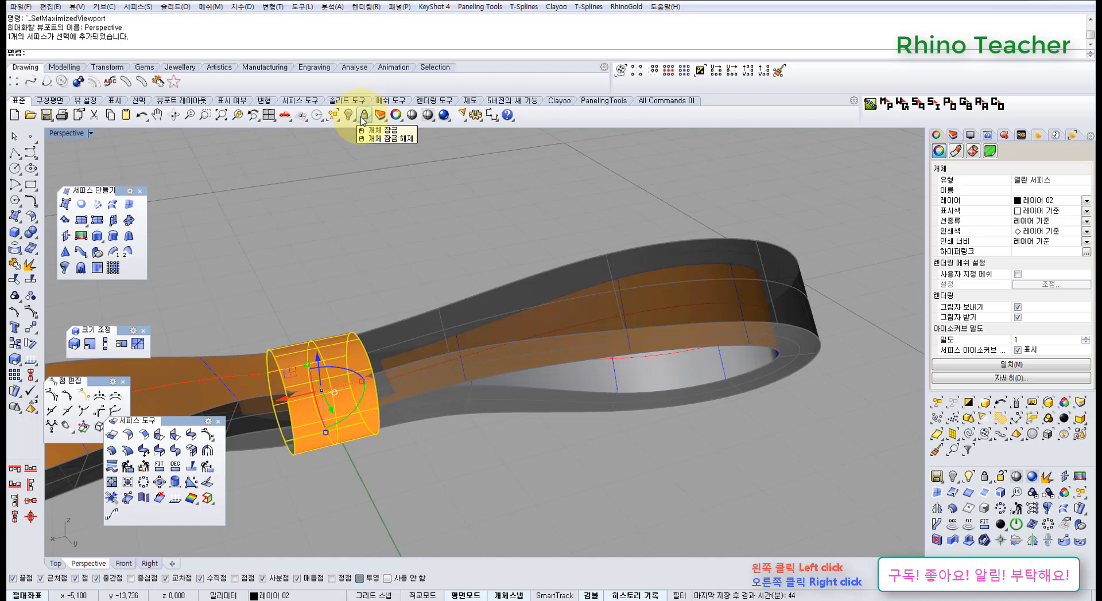
left_click(364, 117)
key("ctrl+F1")
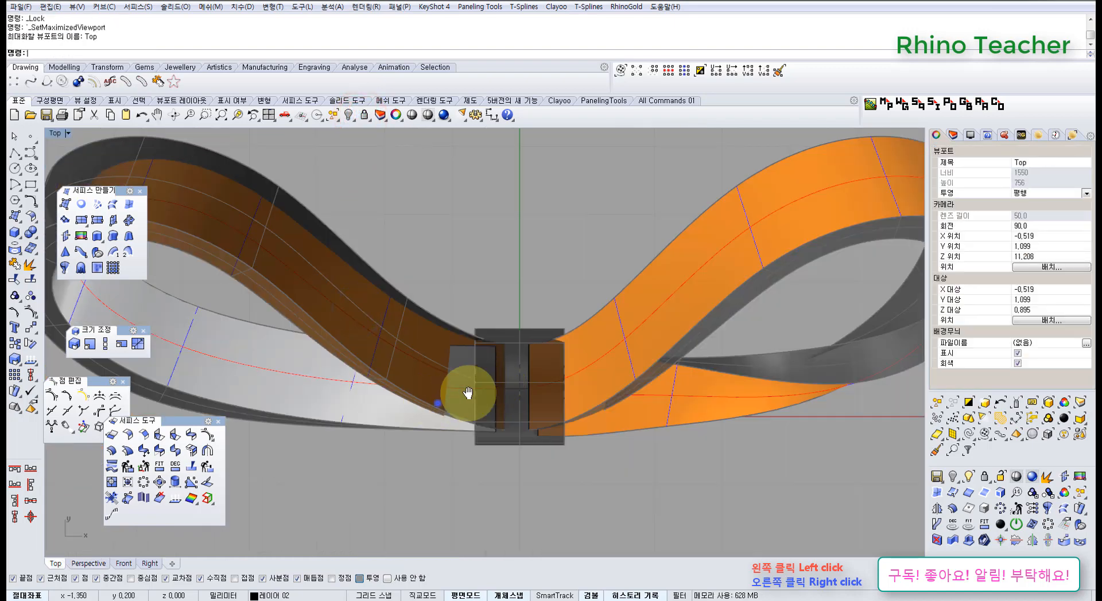
scroll(468, 394, "down", 4)
scroll(482, 411, "up", 4)
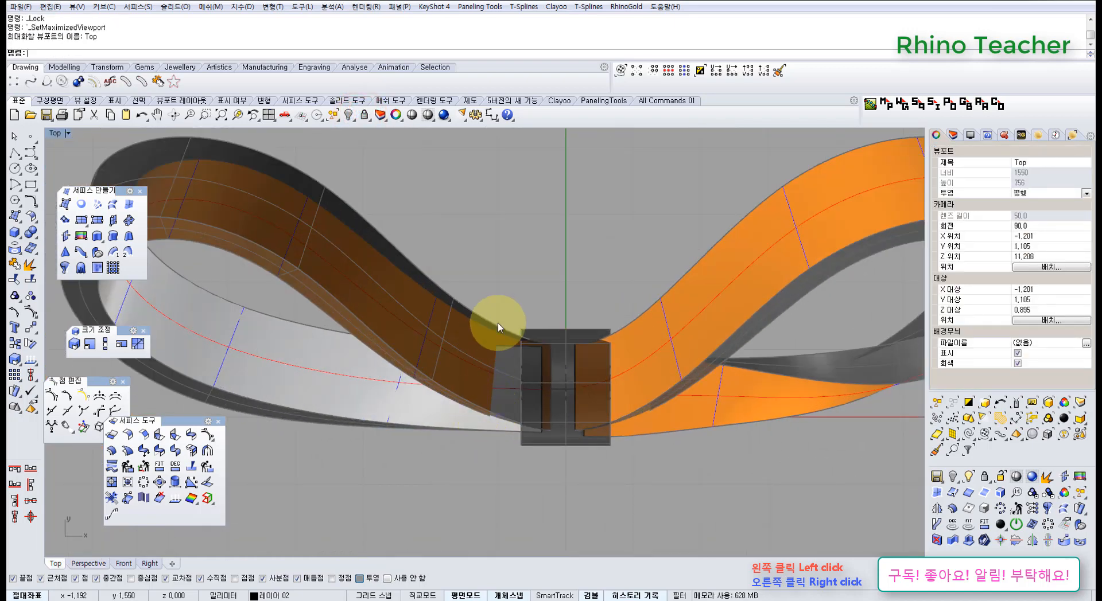
scroll(498, 327, "down", 3)
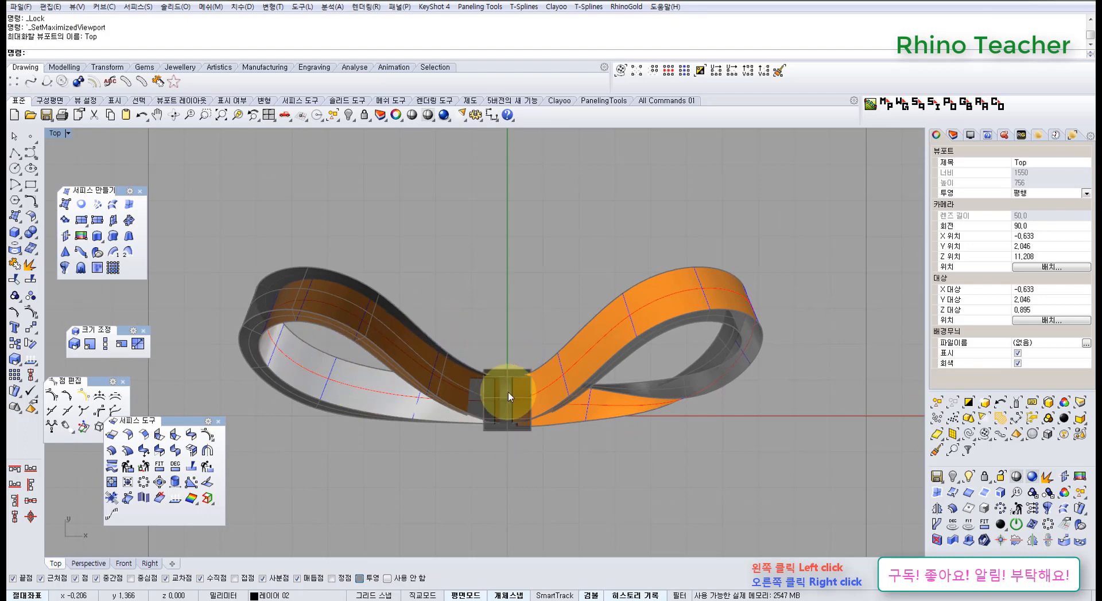
Show the left loop's control points and shift the 14 points outside the central band slightly inward and down
left_click(435, 391)
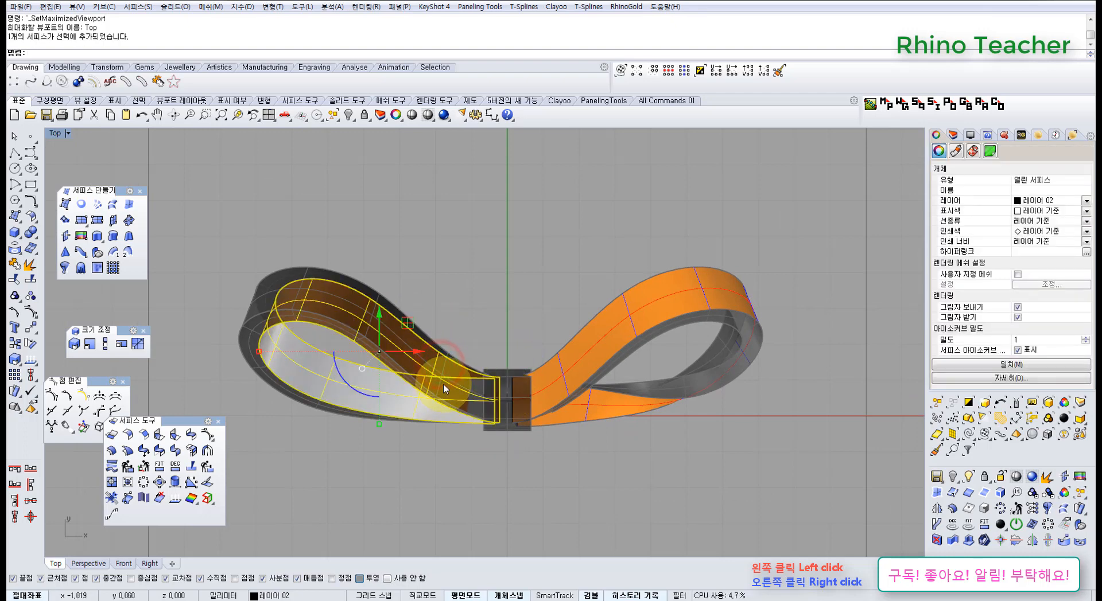
key("F10")
right_click_drag(453, 394, 476, 378)
left_click_drag(241, 209, 490, 437)
scroll(450, 396, "up", 3)
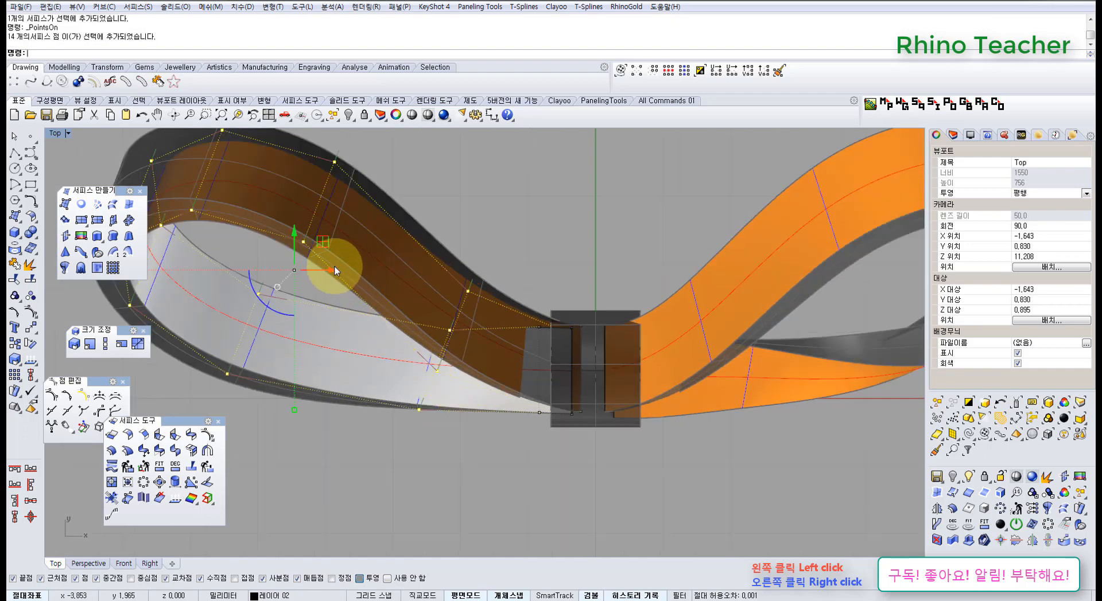
left_click_drag(334, 266, 366, 281)
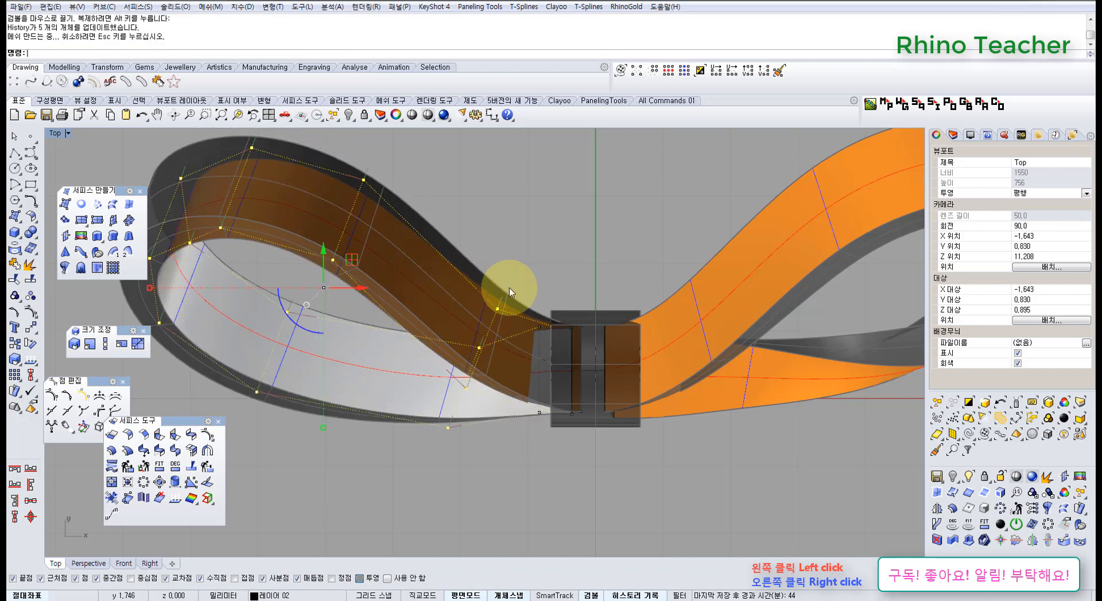
Show the right loop's control points and shift the 13 points outside the central band slightly inward and down
scroll(551, 307, "down", 3)
right_click_drag(548, 311, 471, 343)
scroll(478, 374, "up", 4)
right_click_drag(562, 349, 489, 370)
left_click(527, 339)
key("F10")
right_click_drag(519, 328, 494, 344)
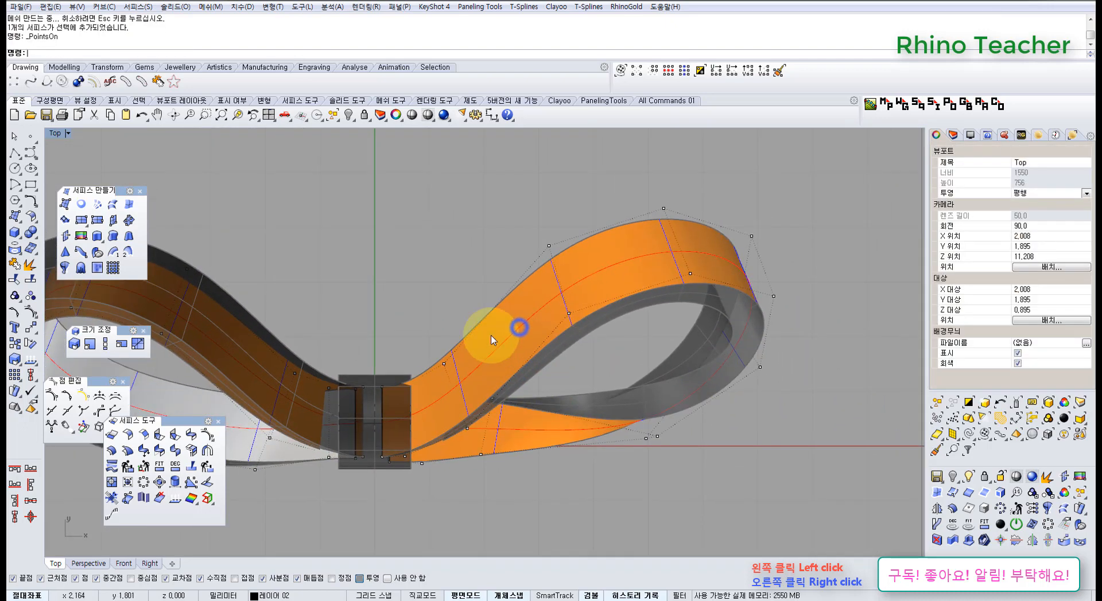
scroll(494, 345, "down", 4)
left_click_drag(466, 210, 680, 424)
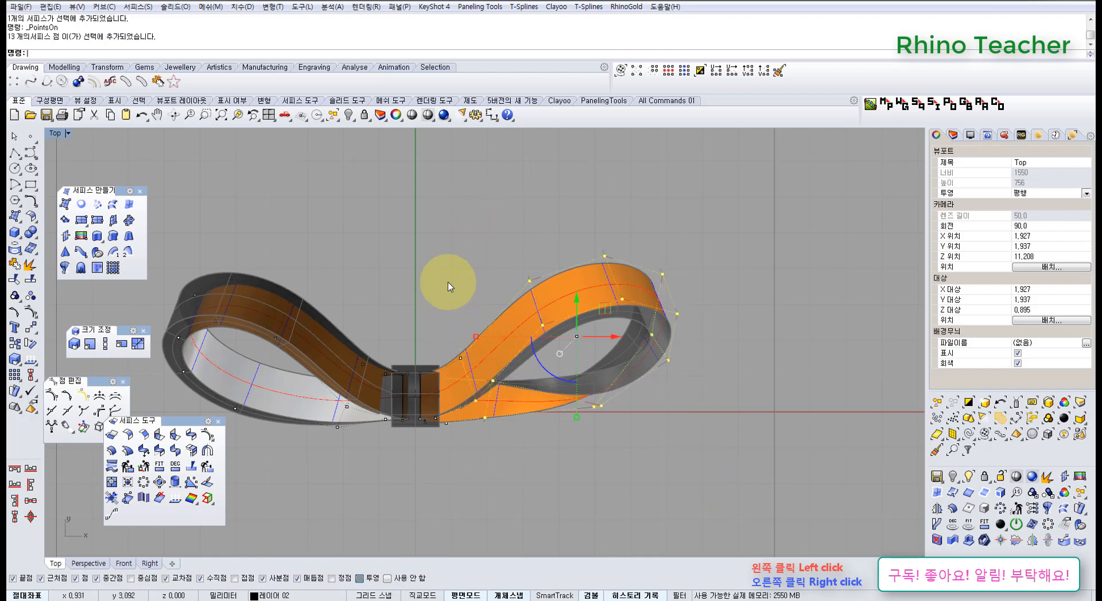
left_click_drag(449, 278, 499, 376)
scroll(516, 353, "up", 3)
left_click_drag(600, 287, 602, 307)
scroll(492, 373, "down", 5)
scroll(460, 368, "up", 4)
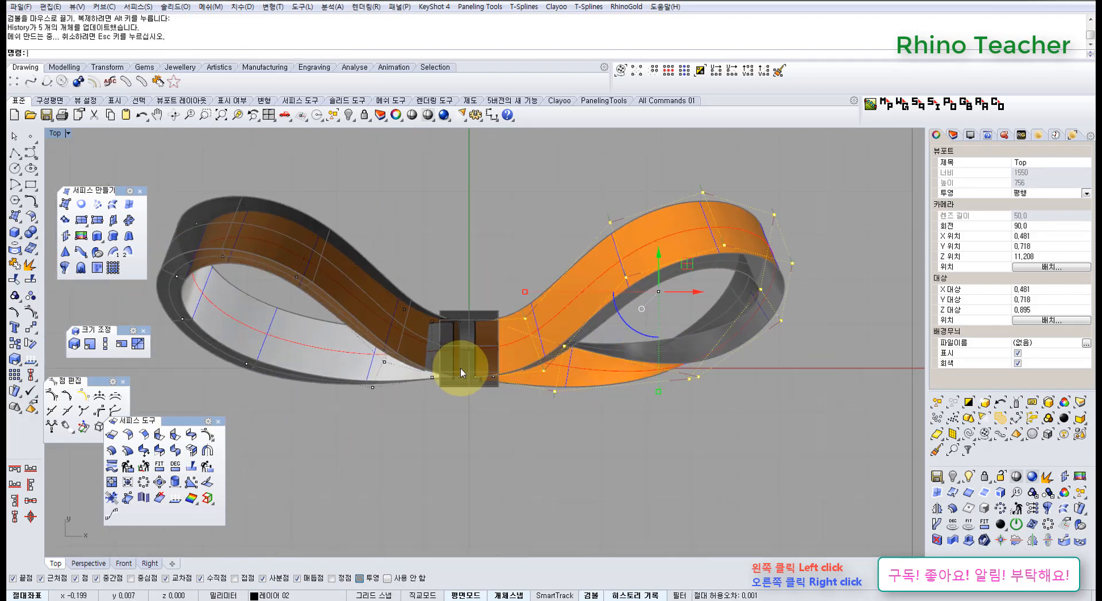
Turn off the control points and check from above how both loops enter the central band
scroll(484, 356, "down", 2)
right_click_drag(445, 340, 490, 305)
key("Escape")
scroll(482, 359, "up", 3)
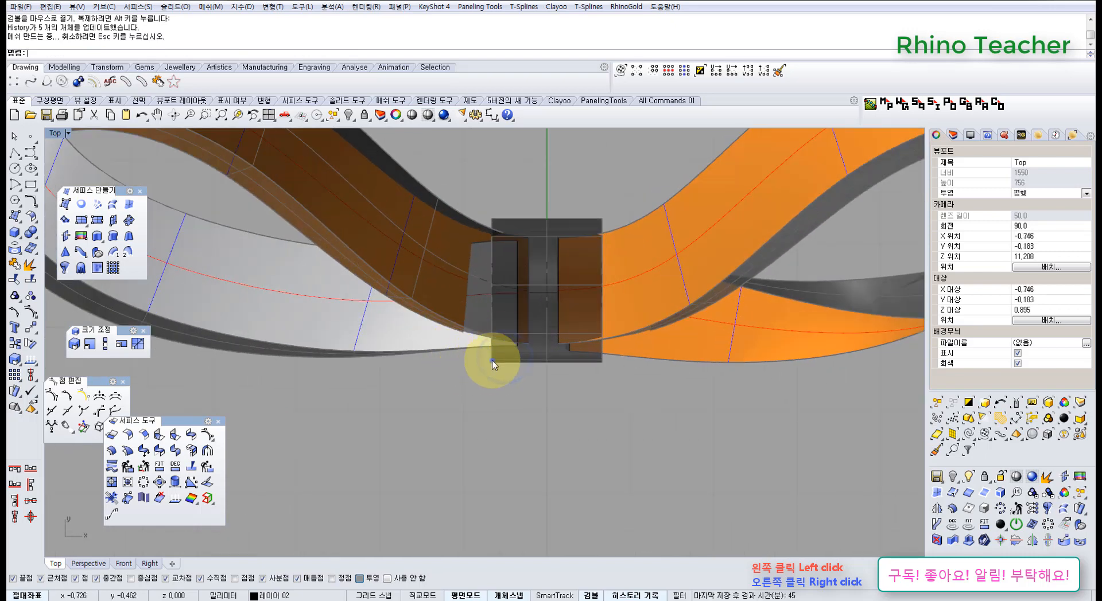
right_click_drag(492, 361, 517, 303)
scroll(329, 261, "down", 4)
right_click_drag(332, 280, 366, 321)
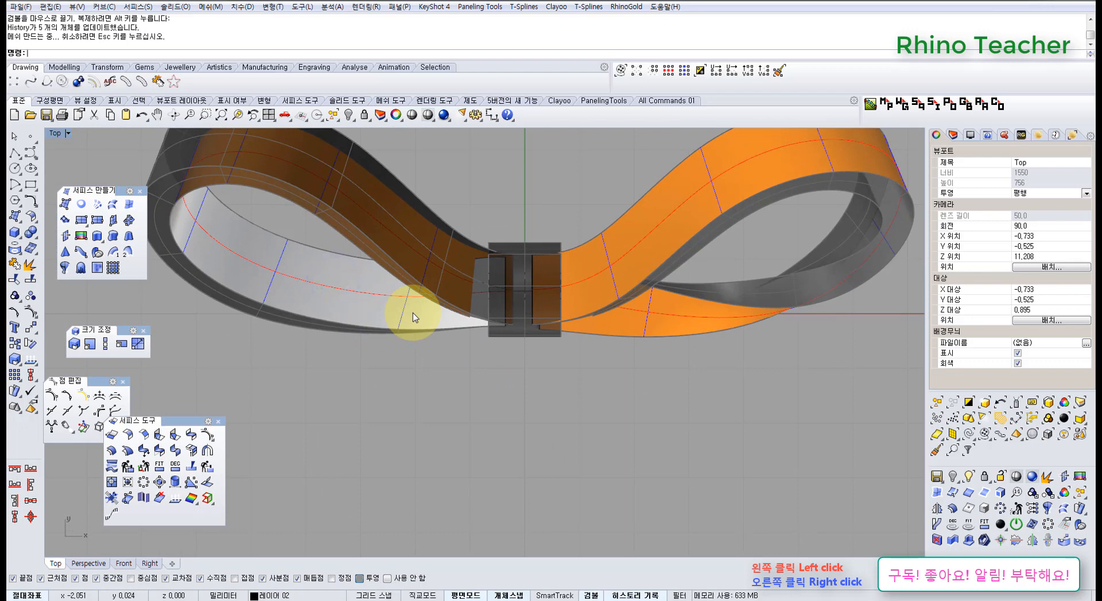
right_click_drag(353, 286, 368, 328)
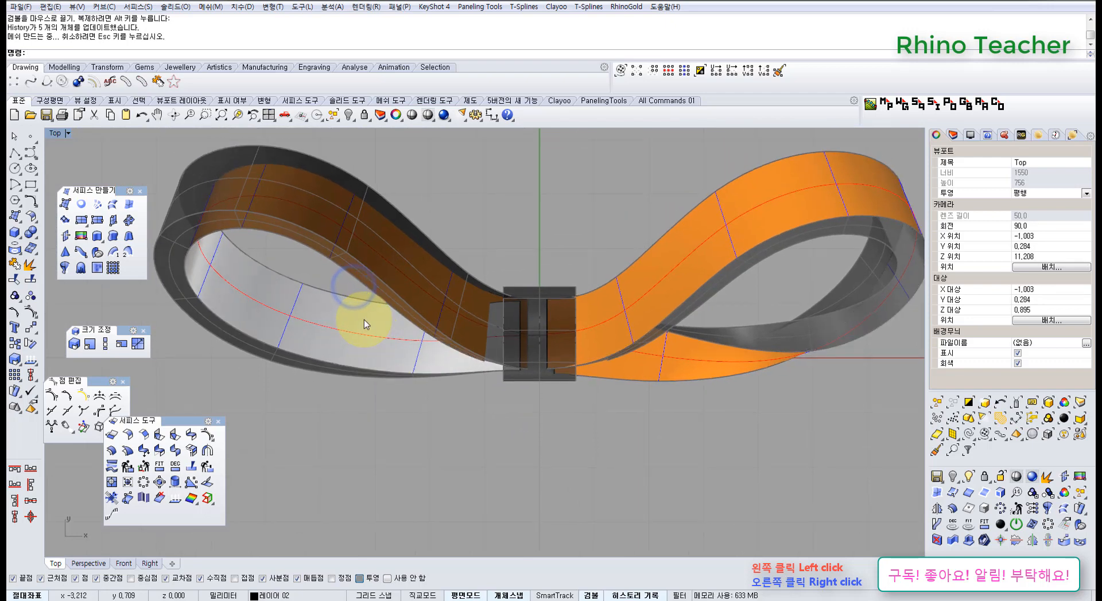
Disable object snaps and start a degree 3 control-point curve from inside the central band outward across the left loop
left_click(31, 153)
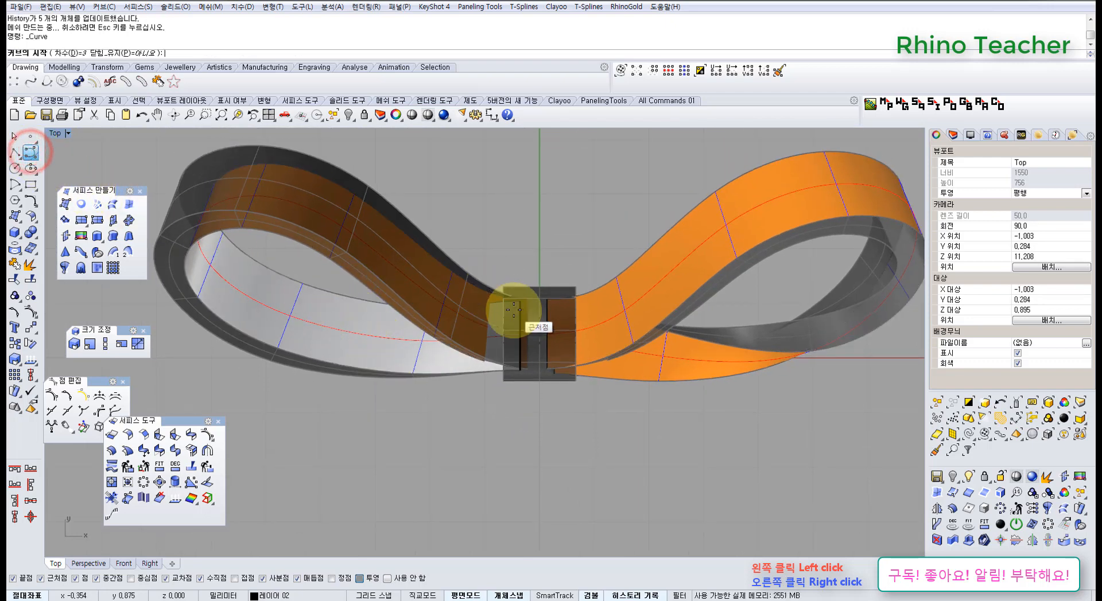
left_click(388, 579)
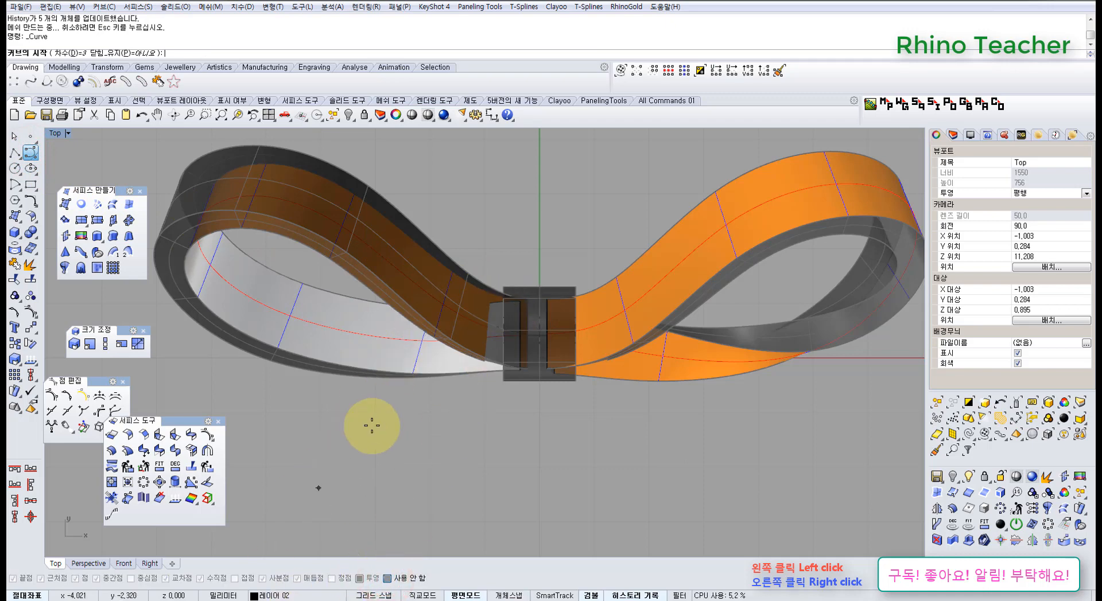
scroll(520, 338, "down", 3)
left_click(519, 327)
scroll(502, 329, "up", 3)
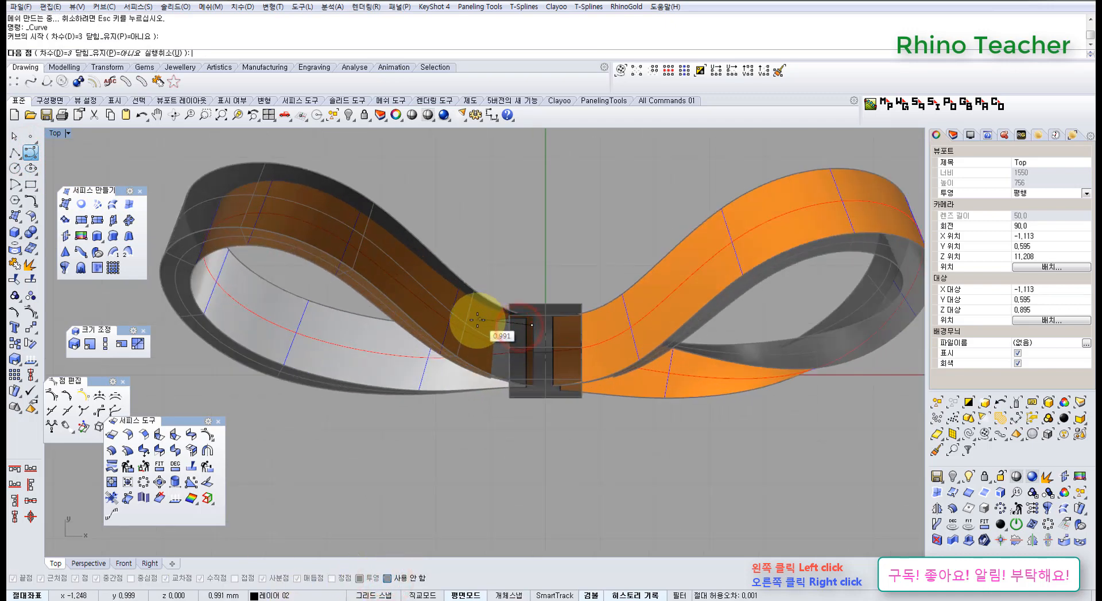
left_click(477, 319)
left_click(401, 347)
scroll(344, 425, "down", 3)
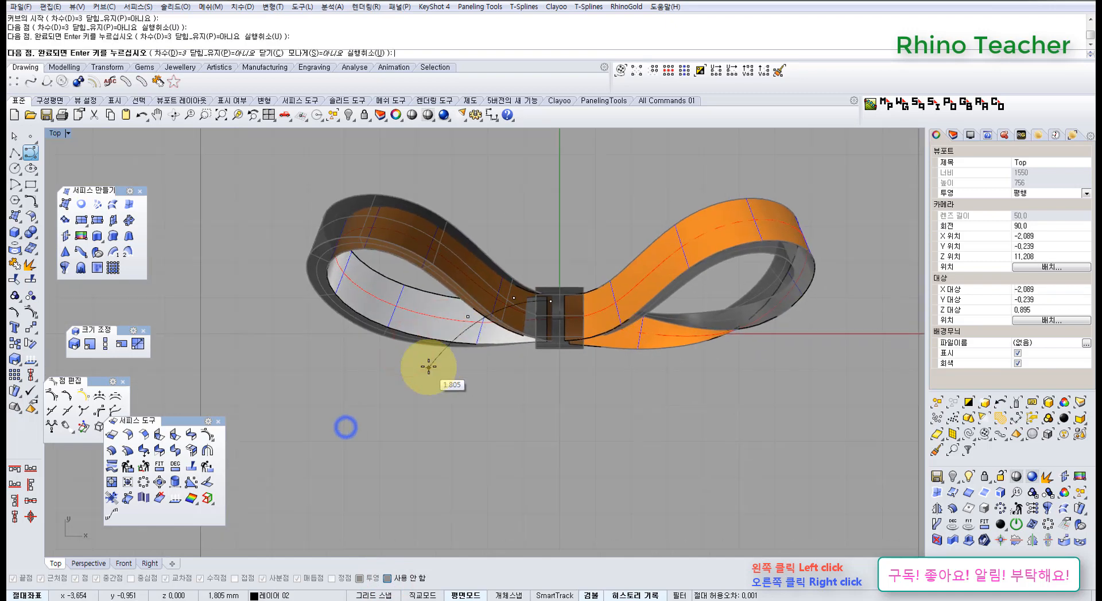
Try several positions for the curve's outer control points below the left loop and undo them
left_click(411, 381)
key("ctrl+z")
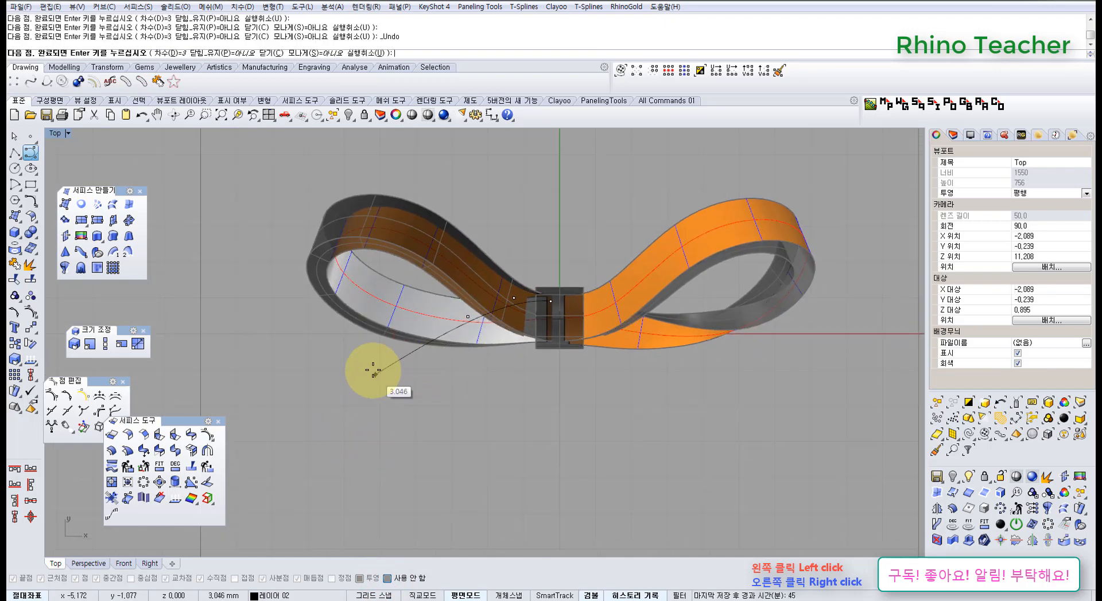
left_click(386, 358)
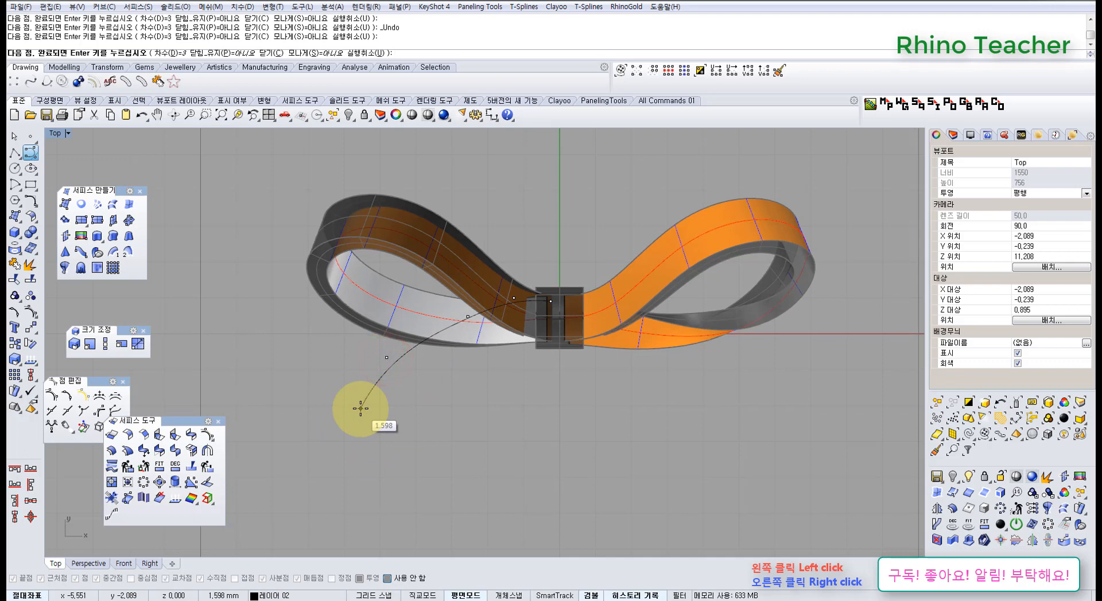
key("ctrl+z")
left_click(439, 325)
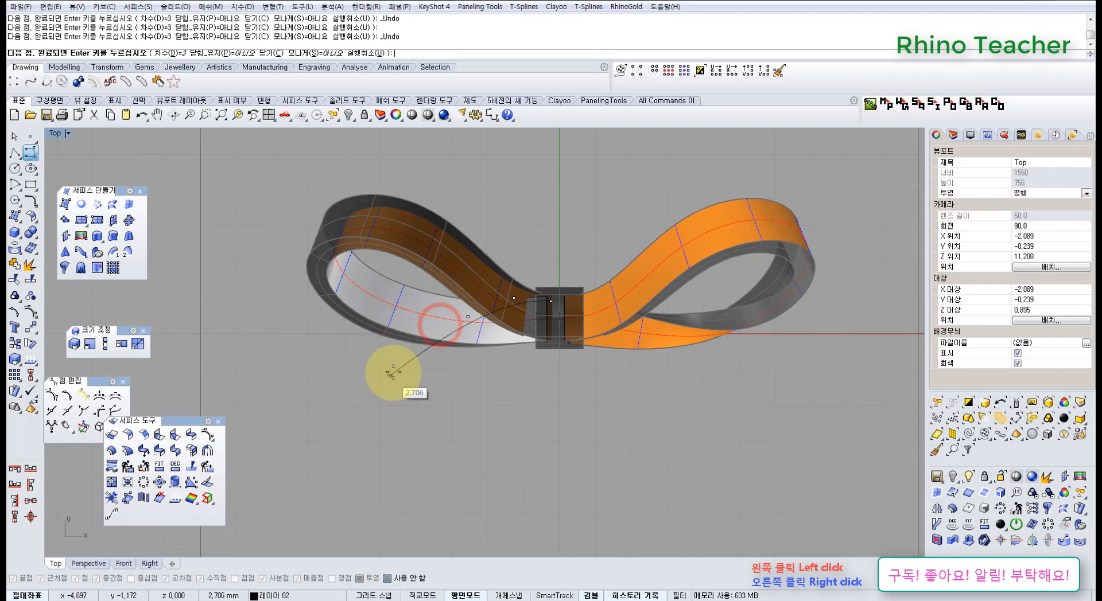
key("ctrl+z")
Finish the ribbon-tail curve as a gentle arc running down to the lower left, well beyond the left loop
left_click(435, 317)
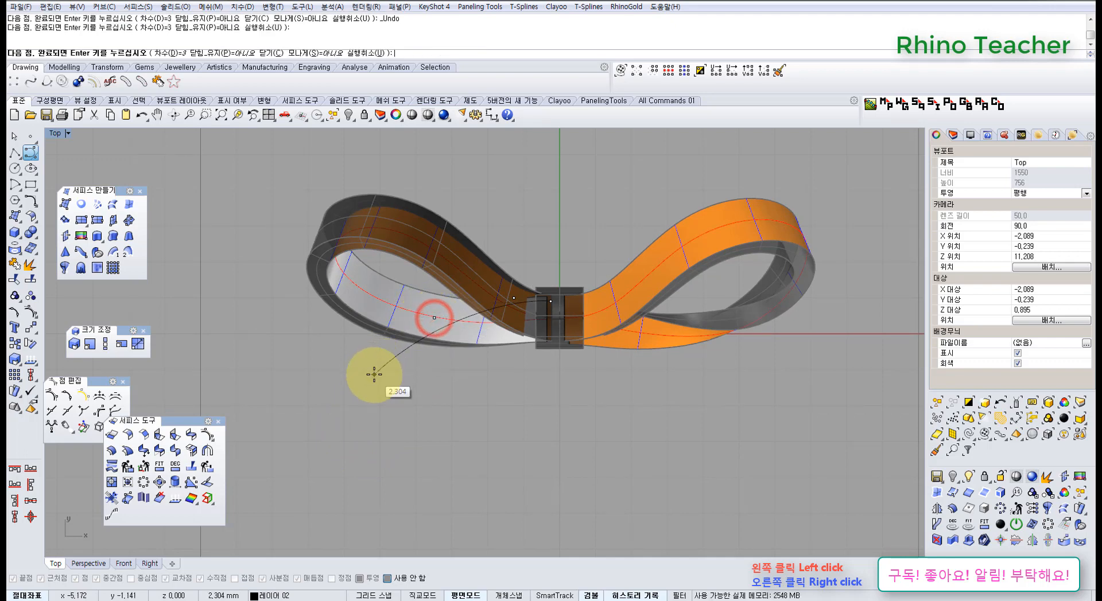
left_click(371, 378)
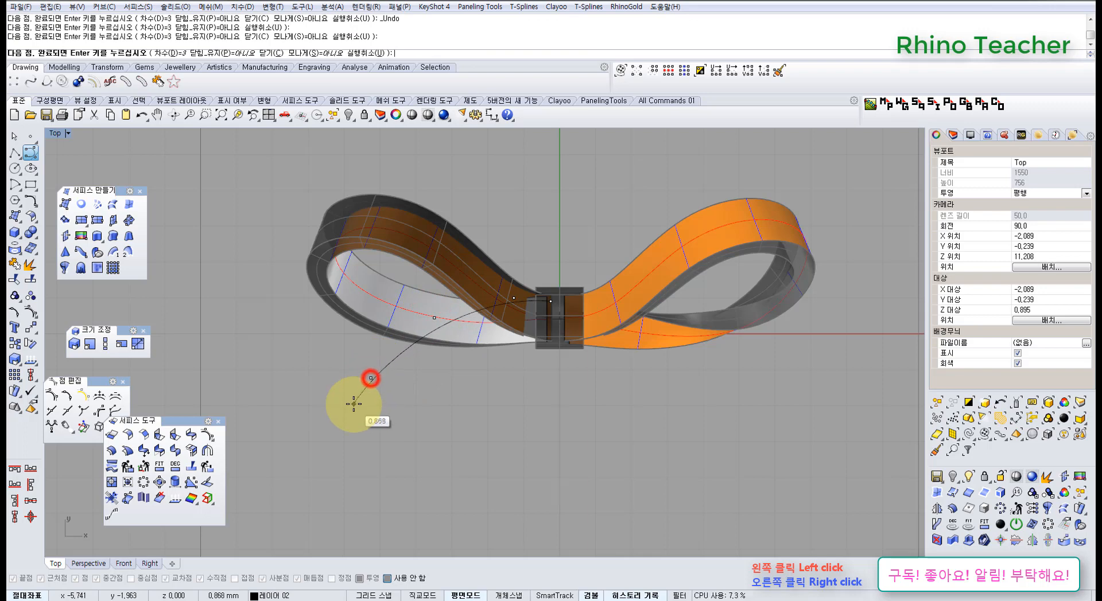
left_click(334, 431)
right_click(333, 432)
scroll(436, 359, "up", 3)
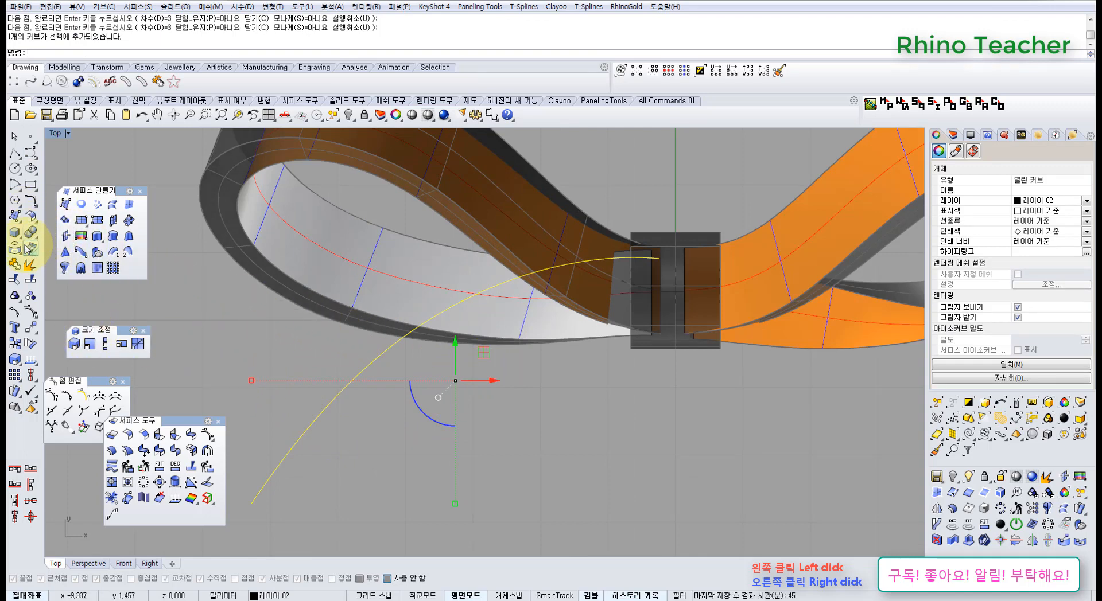
Extrude the tail curve to both sides by about 0.46 mm along a picked diagonal direction, and delete the source curve
right_click_drag(336, 343, 338, 310)
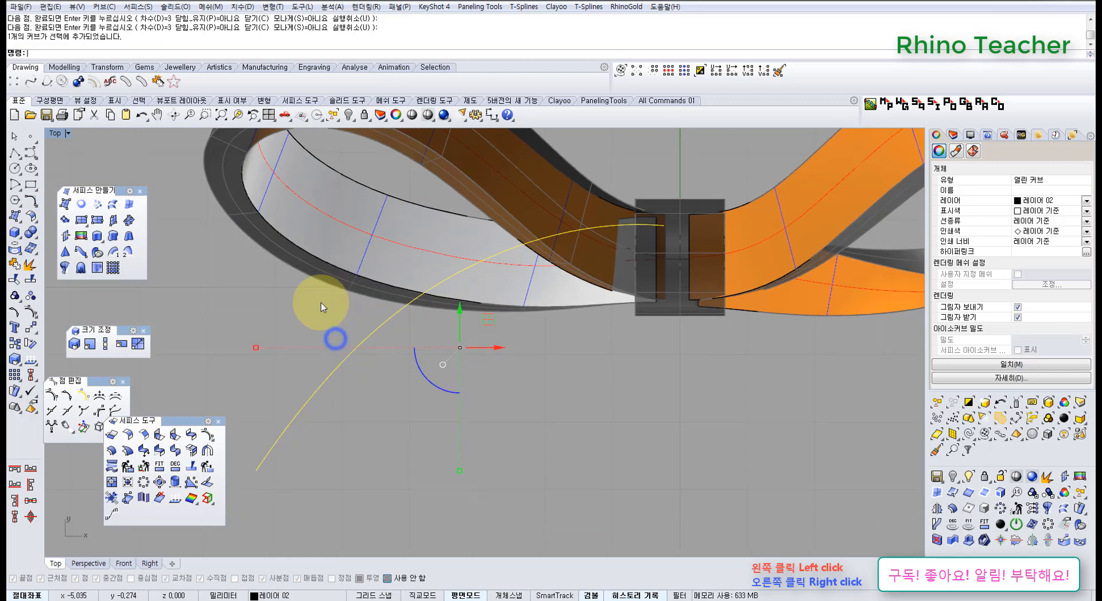
left_click(98, 237)
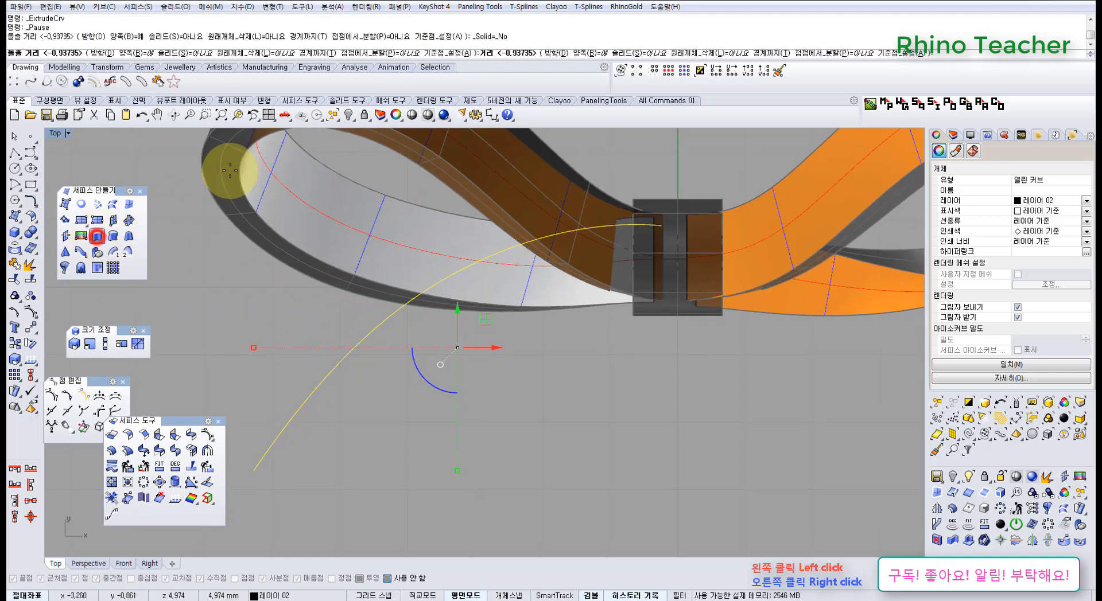
left_click(102, 50)
left_click(302, 317)
left_click(371, 417)
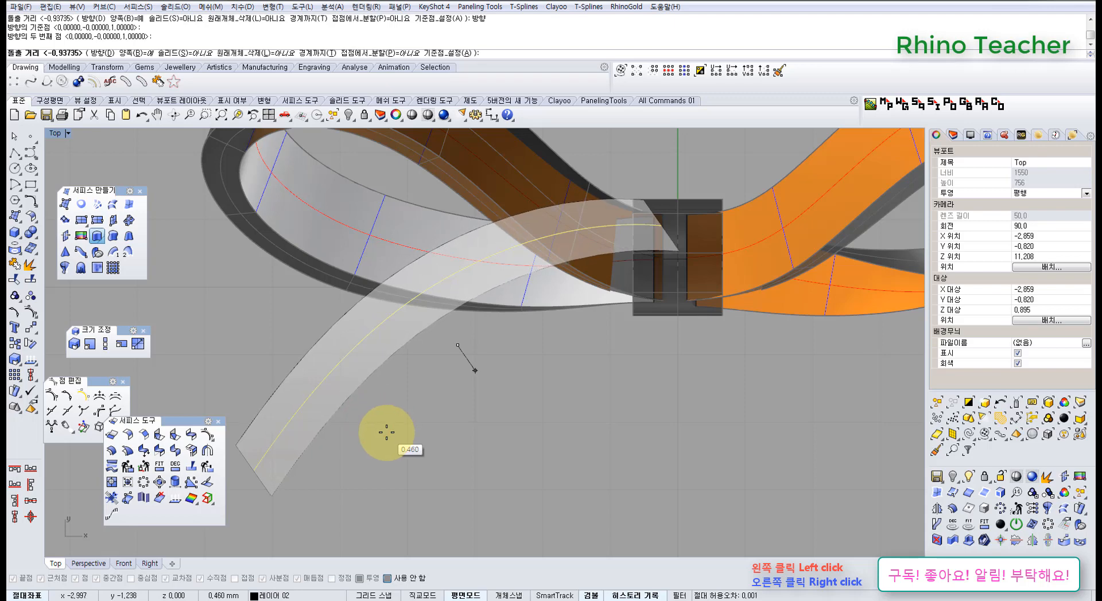
left_click(386, 433)
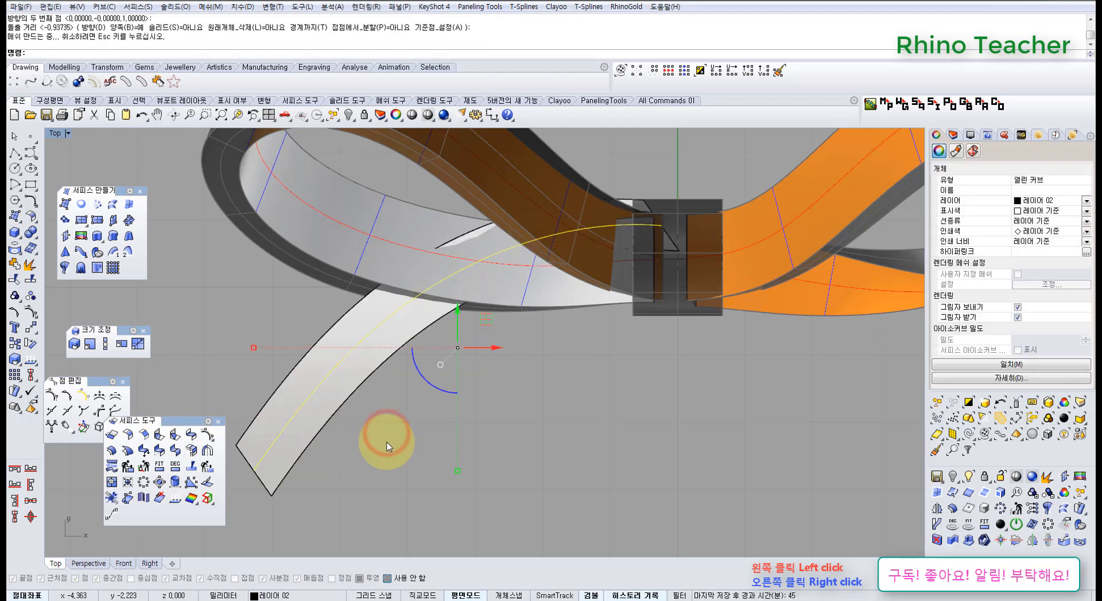
key("Delete")
Show the tail strip's control points and lock both loop surfaces
left_click(368, 372)
right_click_drag(371, 389, 377, 416)
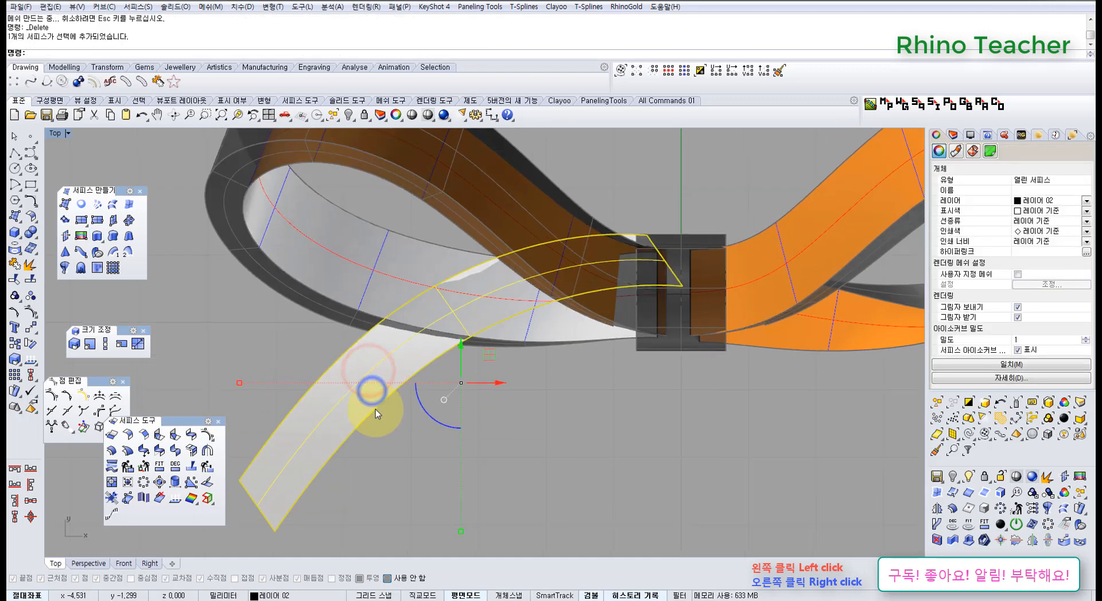
key("F10")
scroll(469, 383, "down", 6)
right_click_drag(515, 389, 504, 386)
scroll(549, 417, "down", 4)
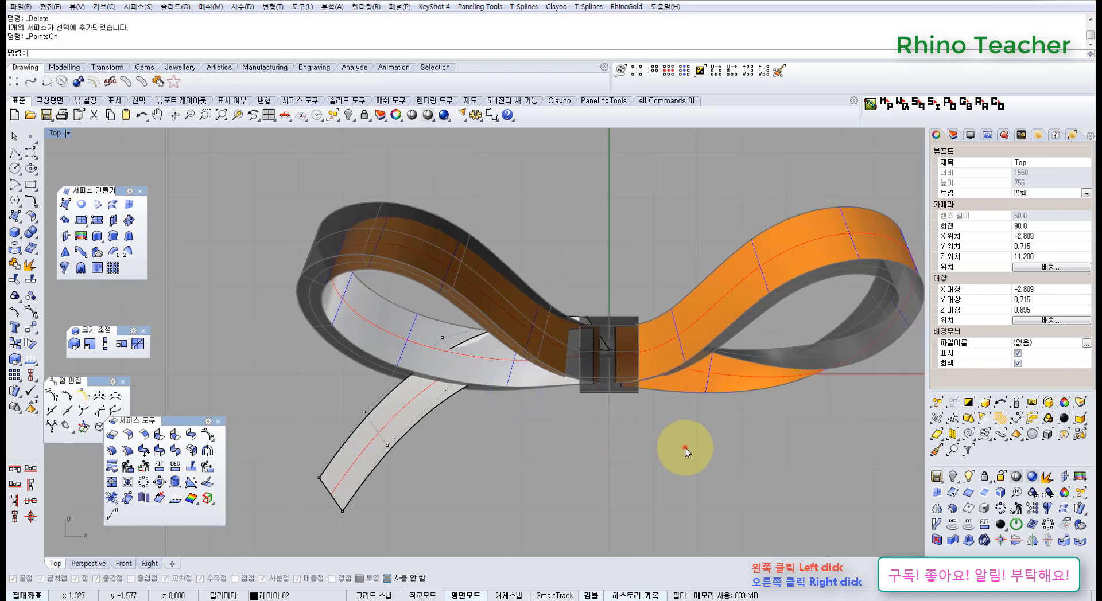
left_click_drag(685, 448, 538, 245)
key("ctrl+l")
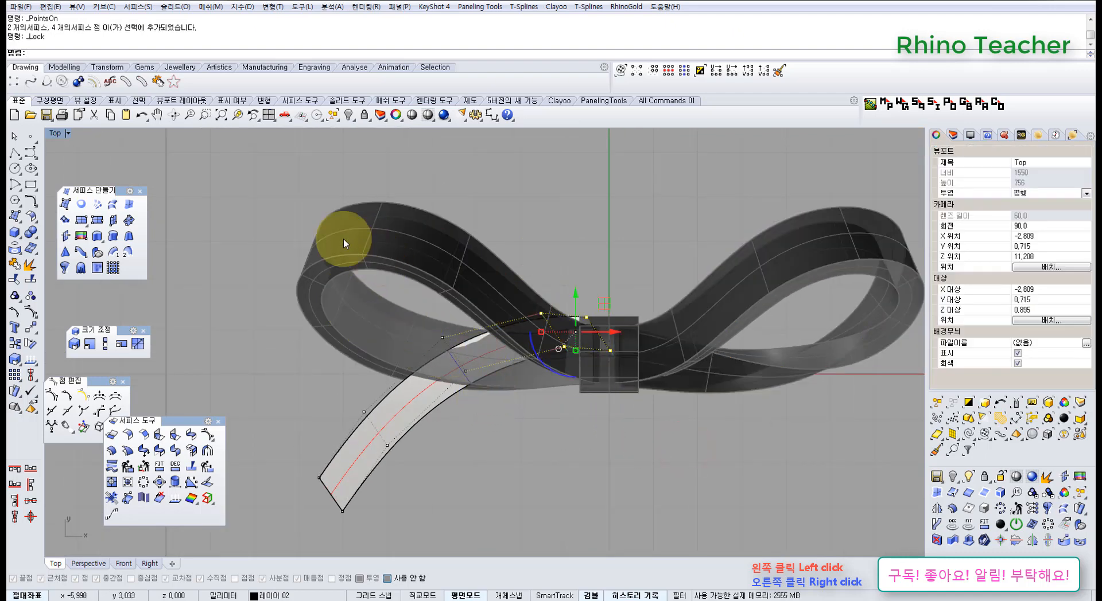
Shift the two lower control points at the tail's band end left along X to square off that end
scroll(618, 346, "up", 5)
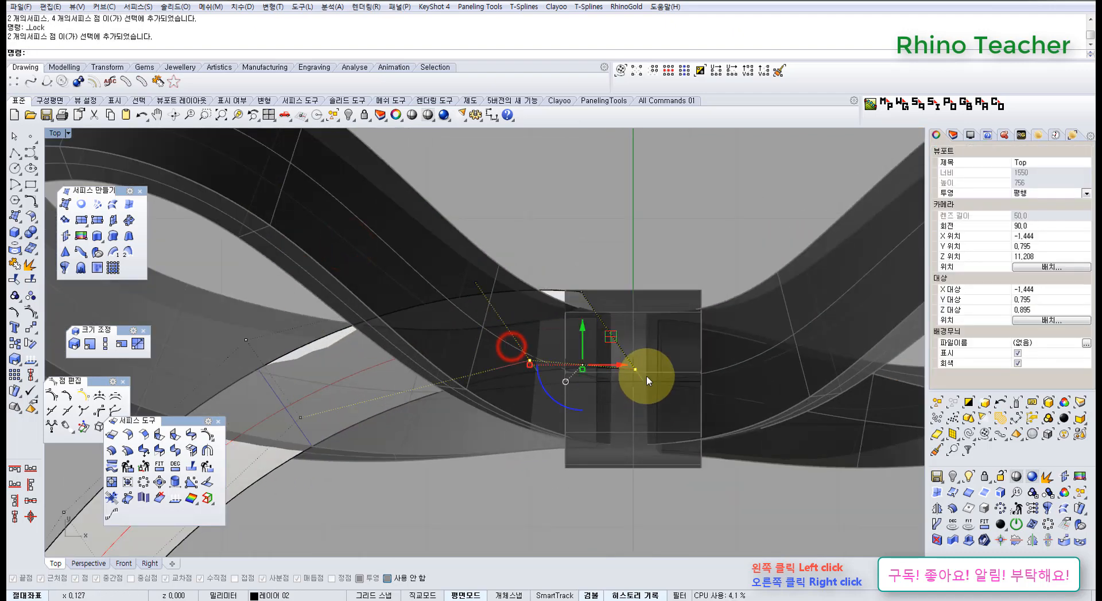
left_click_drag(613, 371, 579, 369)
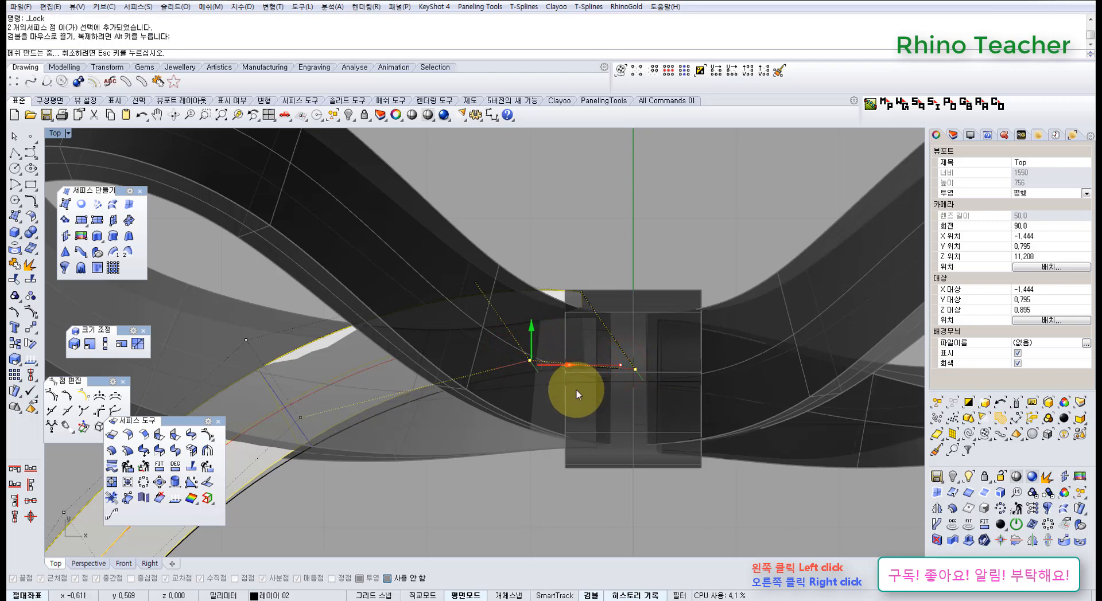
scroll(552, 404, "down", 2)
right_click_drag(531, 415, 572, 329)
scroll(572, 324, "down", 11)
Move all the tail strip's control points about 0.64 mm in the negative Y direction
left_click_drag(353, 254, 637, 455)
scroll(543, 304, "up", 8)
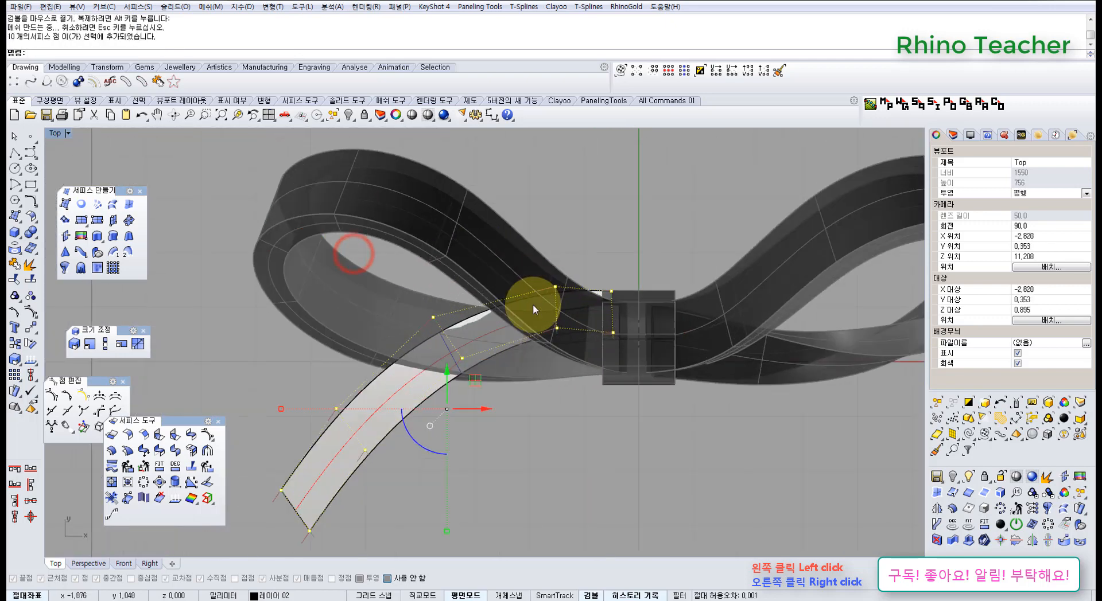
left_click_drag(457, 400, 459, 408)
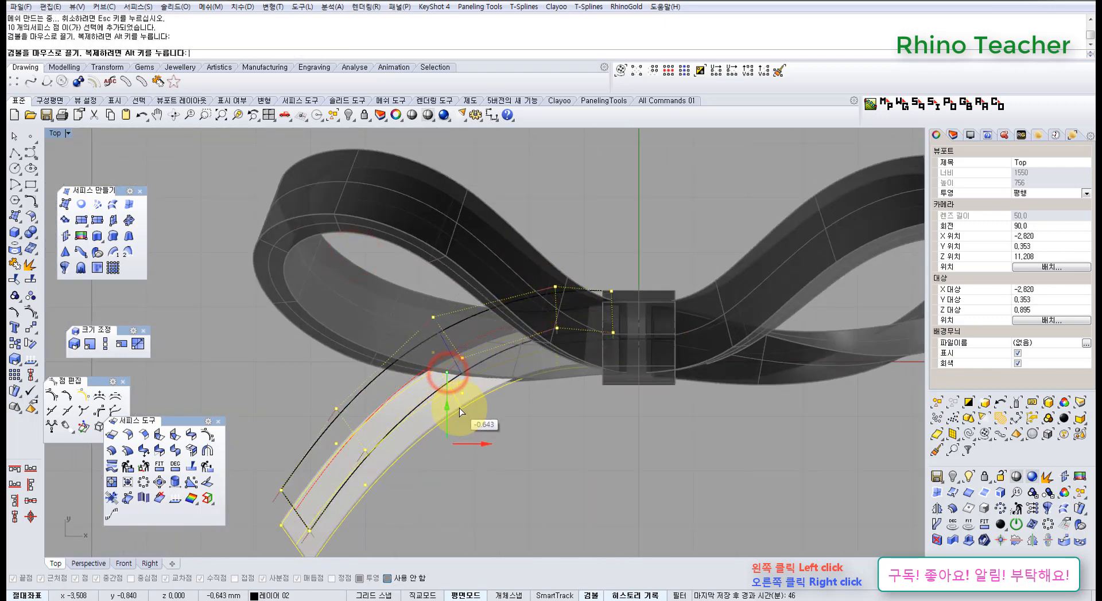
Lower the whole set of tail control points slightly in Z so the strip runs beneath the left loop
key("ctrl+F4")
right_click_drag(440, 401, 548, 393)
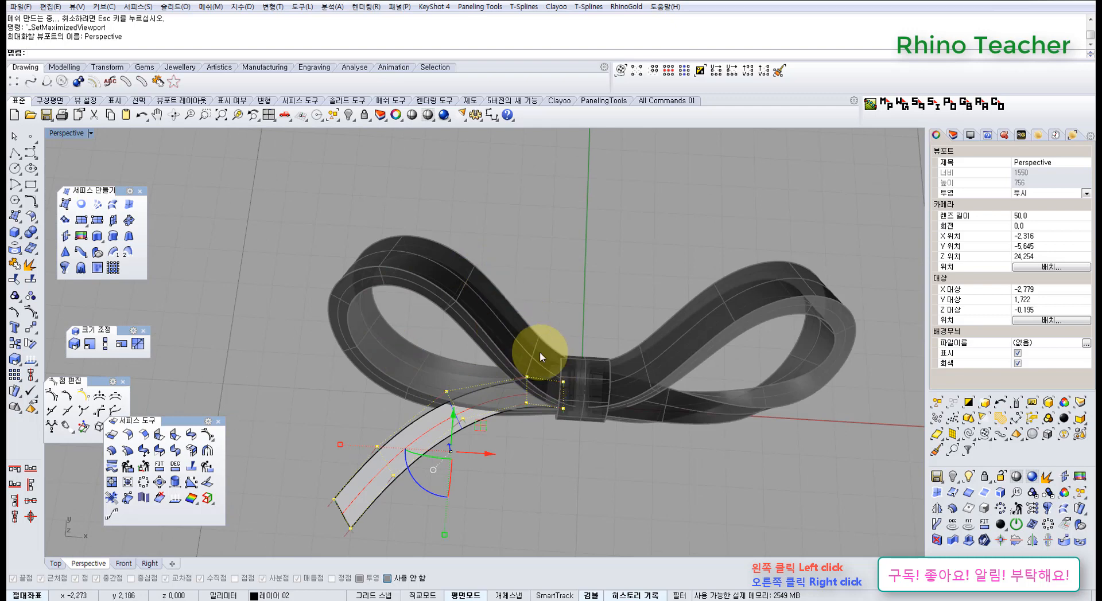
right_click_drag(603, 371, 565, 342)
right_click_drag(352, 262, 398, 386)
right_click_drag(482, 393, 391, 298)
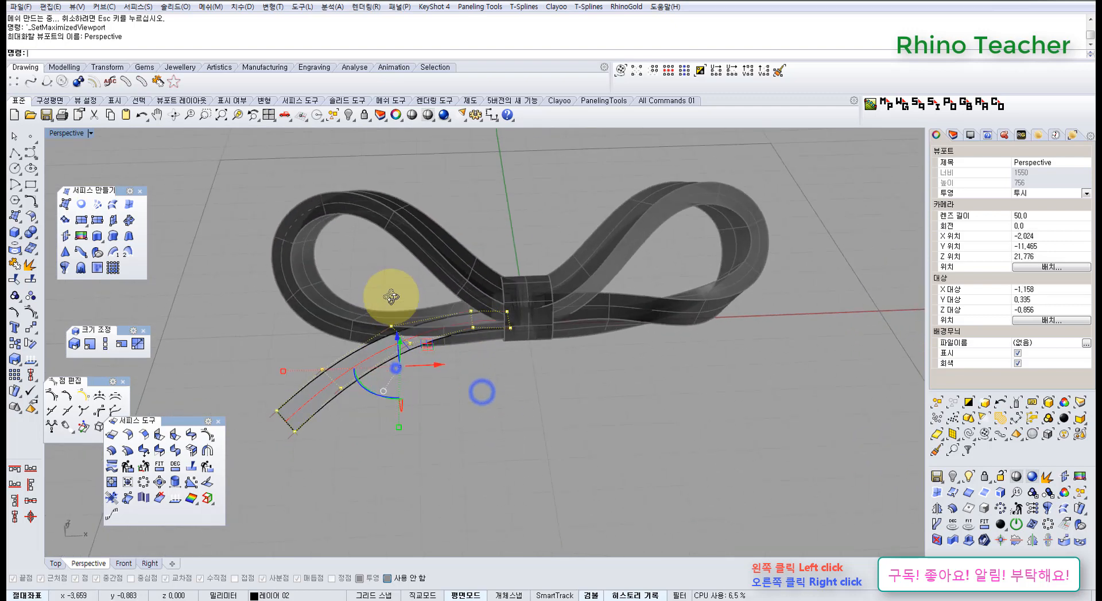
scroll(396, 367, "up", 5)
right_click_drag(396, 369, 401, 329)
left_click_drag(399, 351, 400, 362)
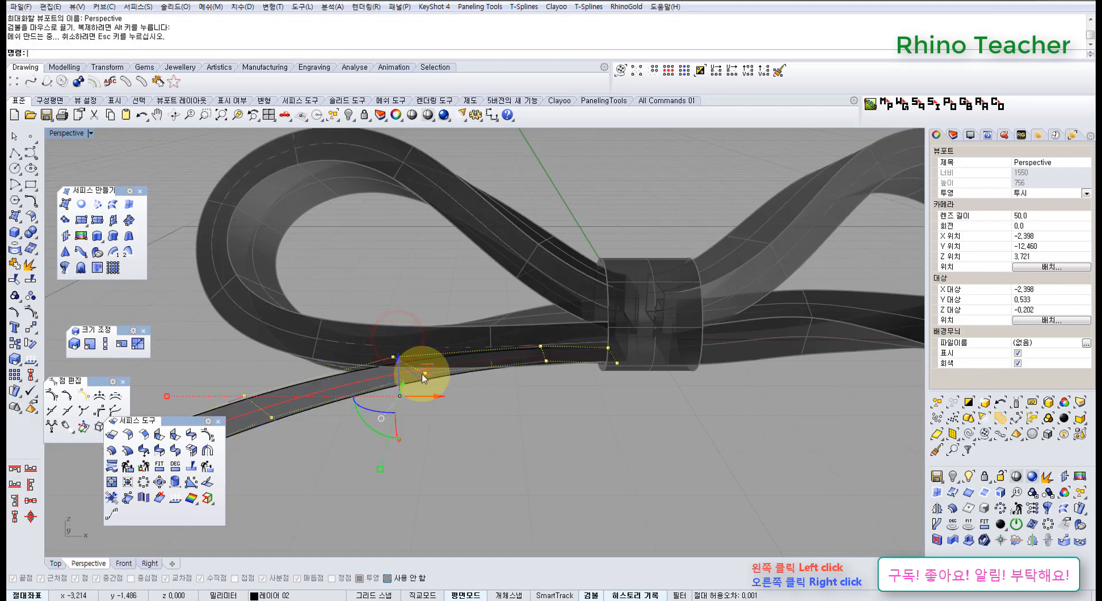
Examine from several angles how the tail passes under the left loop and meets the central band
right_click_drag(412, 374, 527, 460)
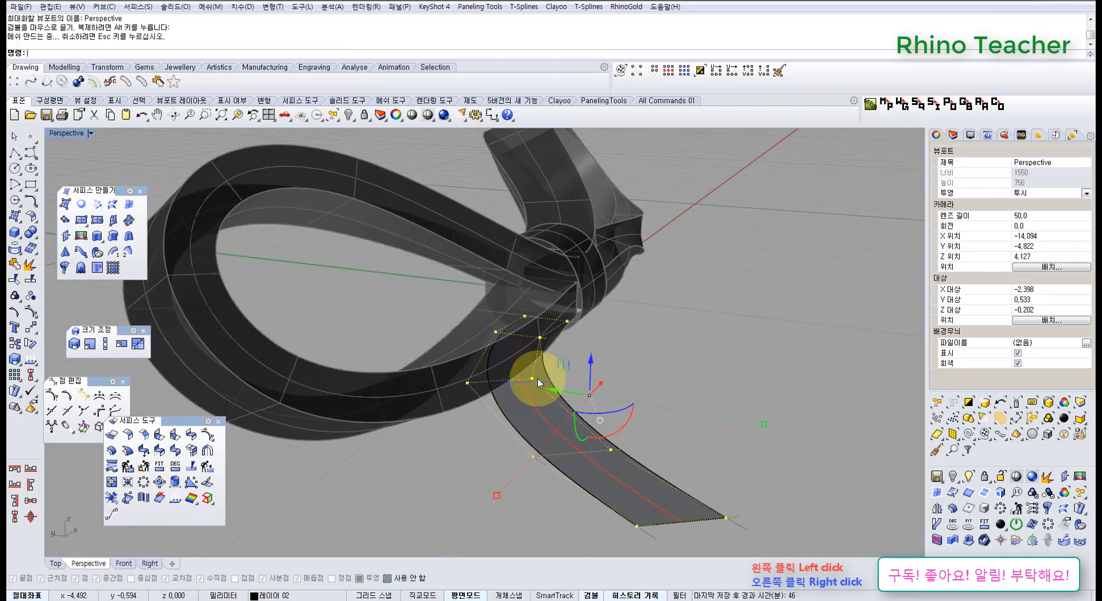
right_click_drag(552, 393, 476, 390)
left_click(585, 334)
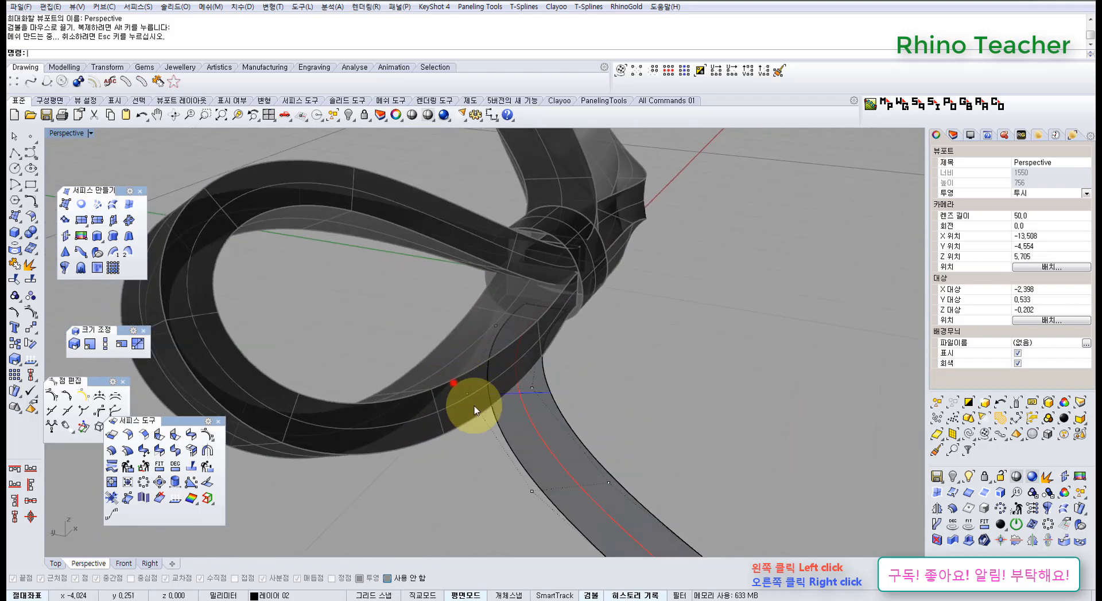
left_click_drag(453, 383, 489, 424)
right_click_drag(497, 433, 548, 430)
right_click_drag(556, 442, 443, 355, "shift")
right_click_drag(489, 320, 413, 410)
key("ctrl+F1")
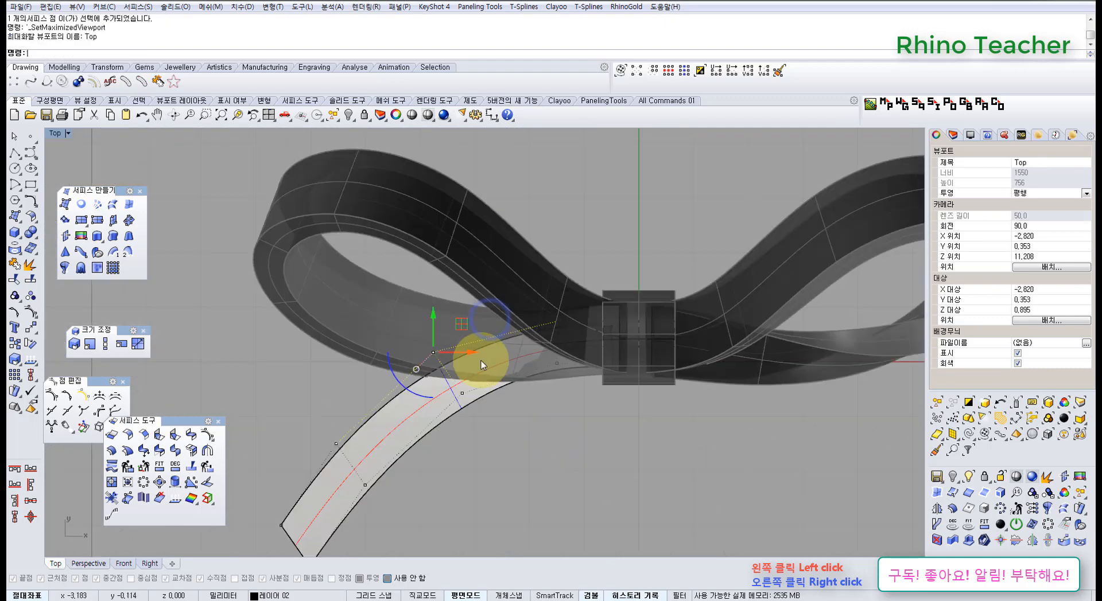
right_click_drag(607, 381, 488, 363)
scroll(462, 317, "up", 6)
scroll(434, 278, "down", 4)
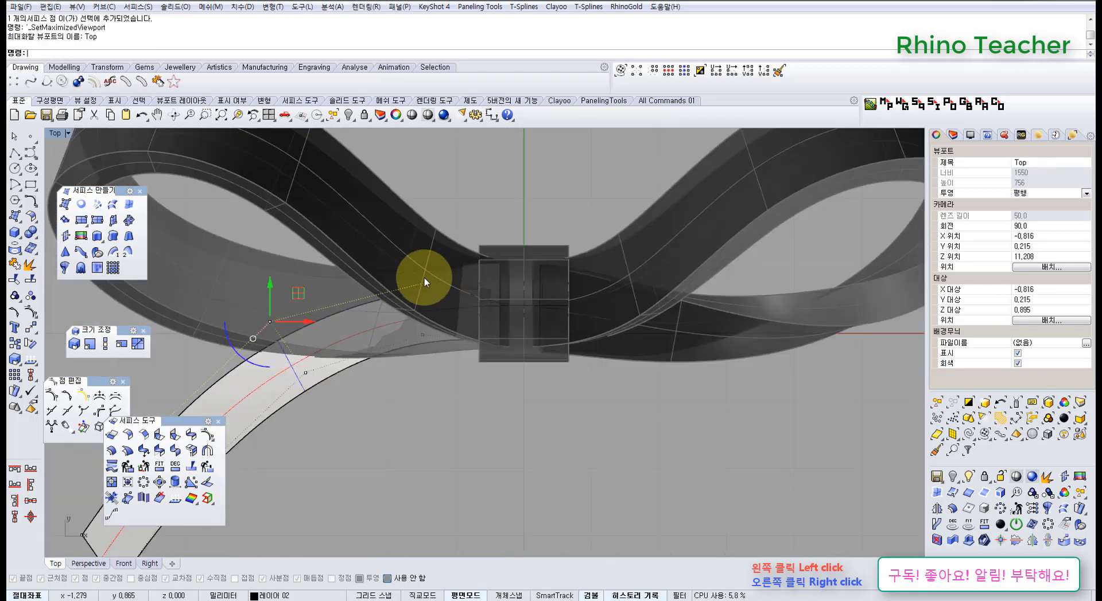
Select the tail's lower-edge row of control points and shift it outward along V with MoveUVN to widen the strip
right_click_drag(425, 278, 486, 291)
left_click_drag(460, 336, 591, 396)
scroll(588, 397, "down", 6)
right_click_drag(529, 386, 531, 346)
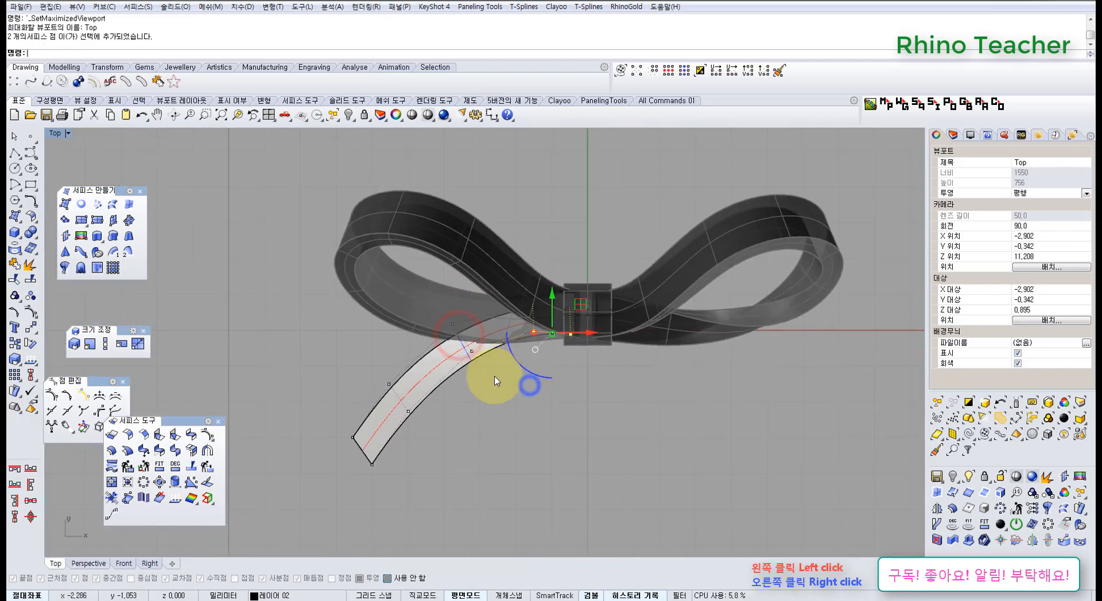
left_click(83, 427)
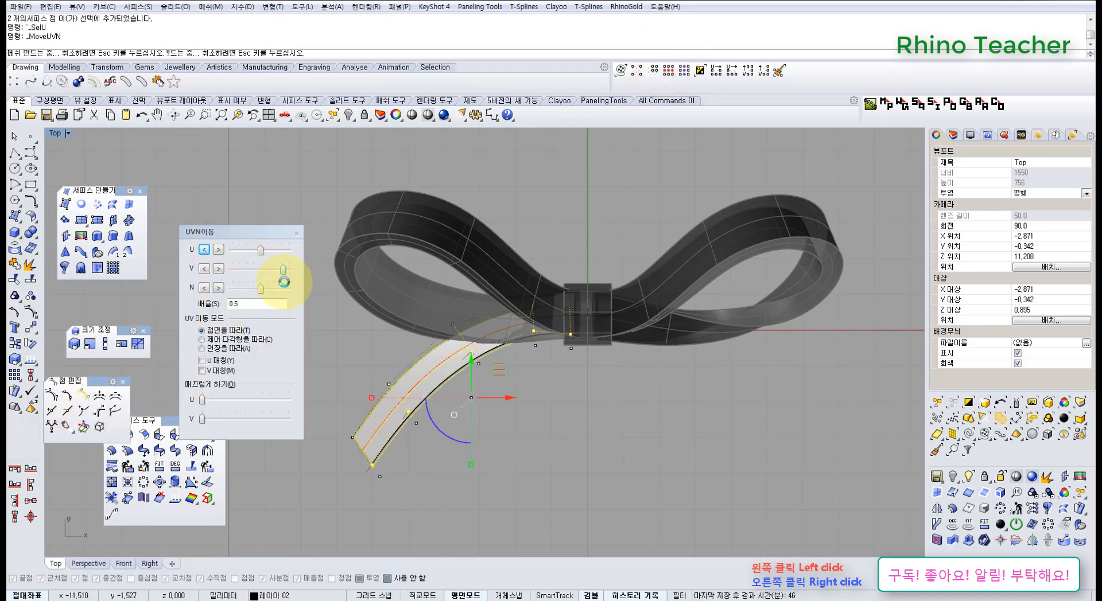
left_click_drag(284, 282, 284, 282)
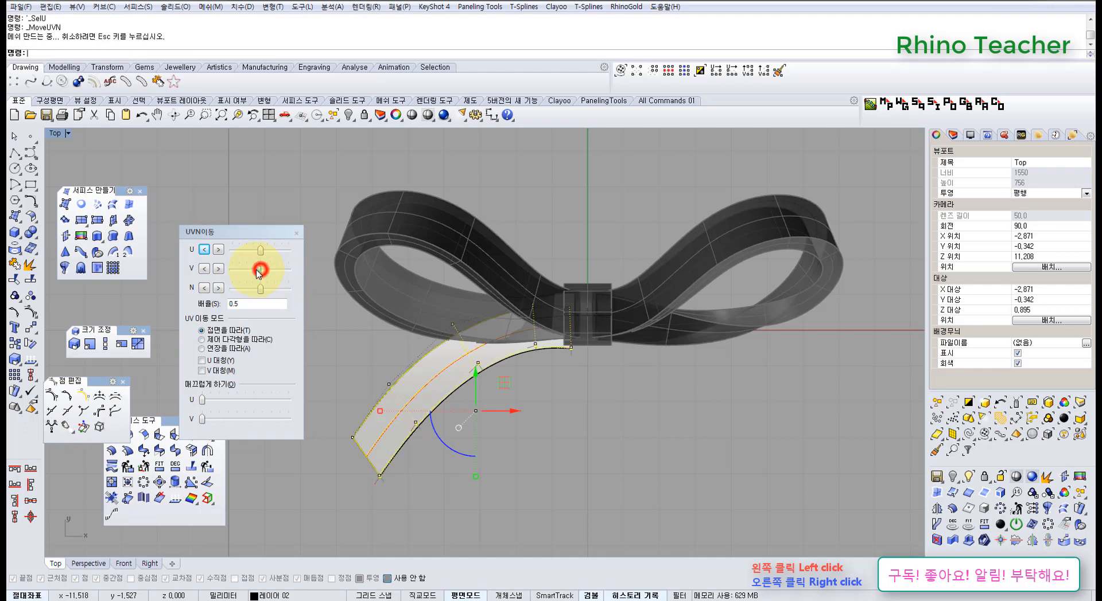
Move all ten tail control points about 0.23 mm in positive Y and close the UVN settings
left_click(507, 374)
right_click_drag(512, 360, 555, 334)
scroll(480, 303, "down", 2)
left_click_drag(389, 257, 686, 513)
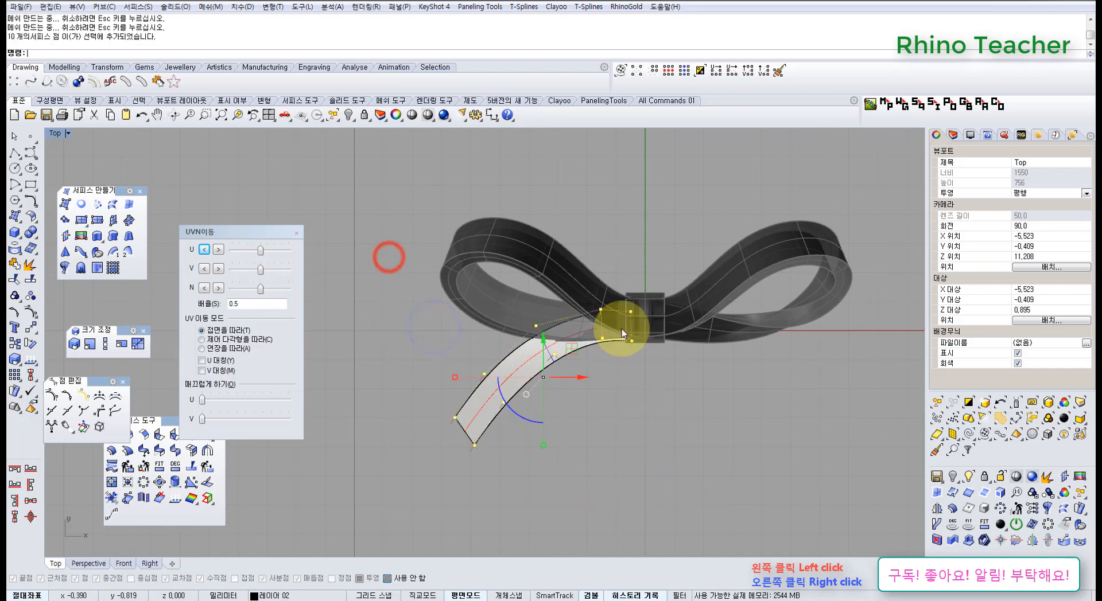
scroll(622, 333, "up", 3)
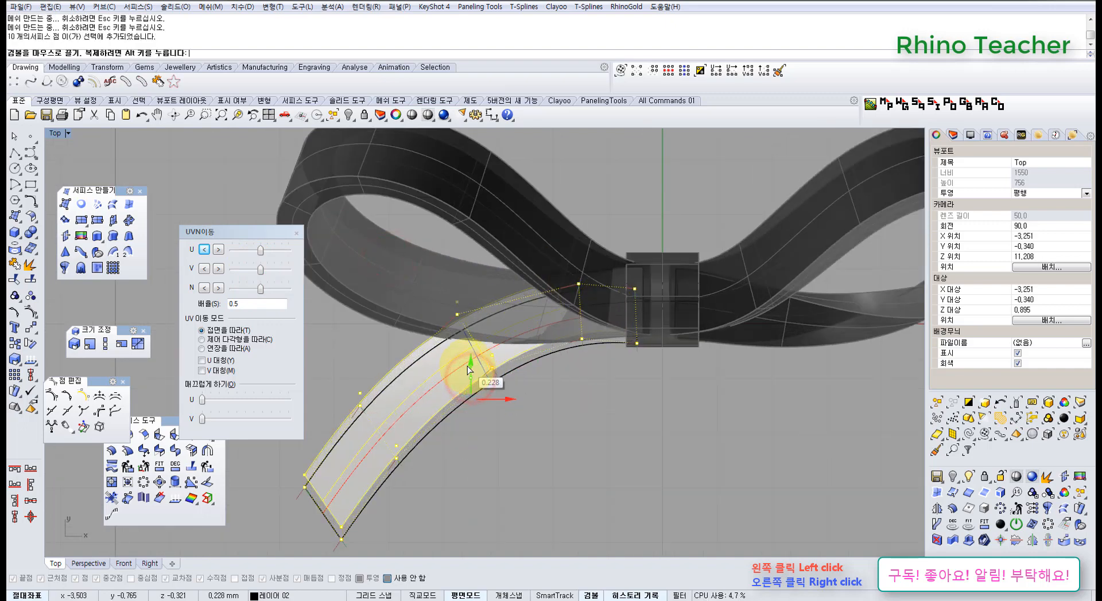
left_click_drag(467, 366, 470, 370)
left_click(544, 424)
right_click_drag(460, 449, 529, 378)
left_click(295, 233)
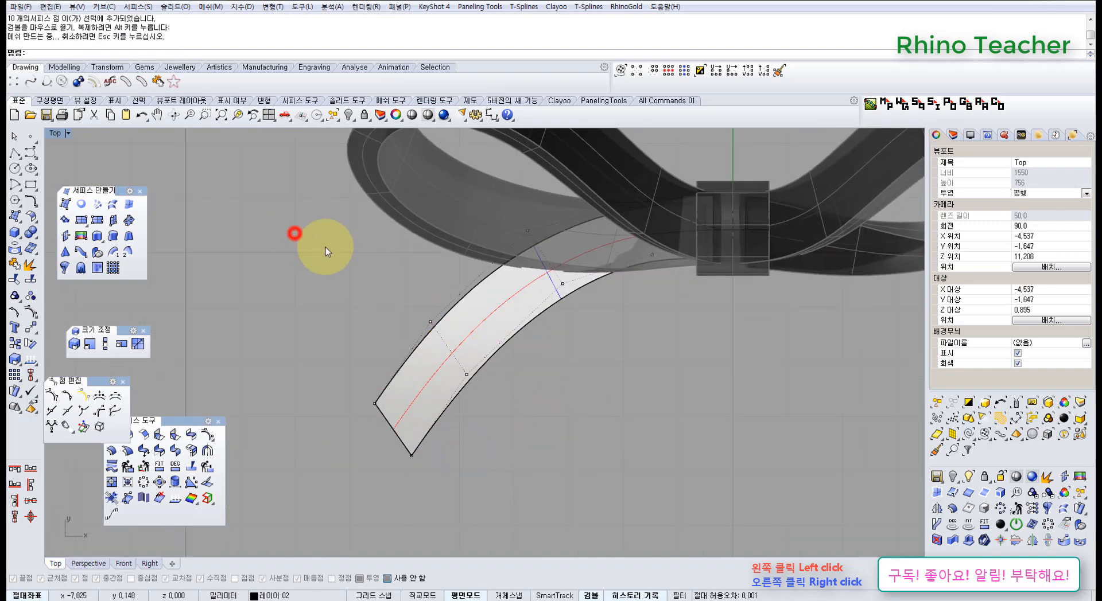
Lower the pair of control points in Z where the tail emerges from under the left loop
right_click_drag(384, 267, 337, 292)
scroll(330, 321, "down", 2)
right_click_drag(317, 396, 383, 327)
scroll(383, 325, "up", 3)
scroll(421, 381, "down", 3)
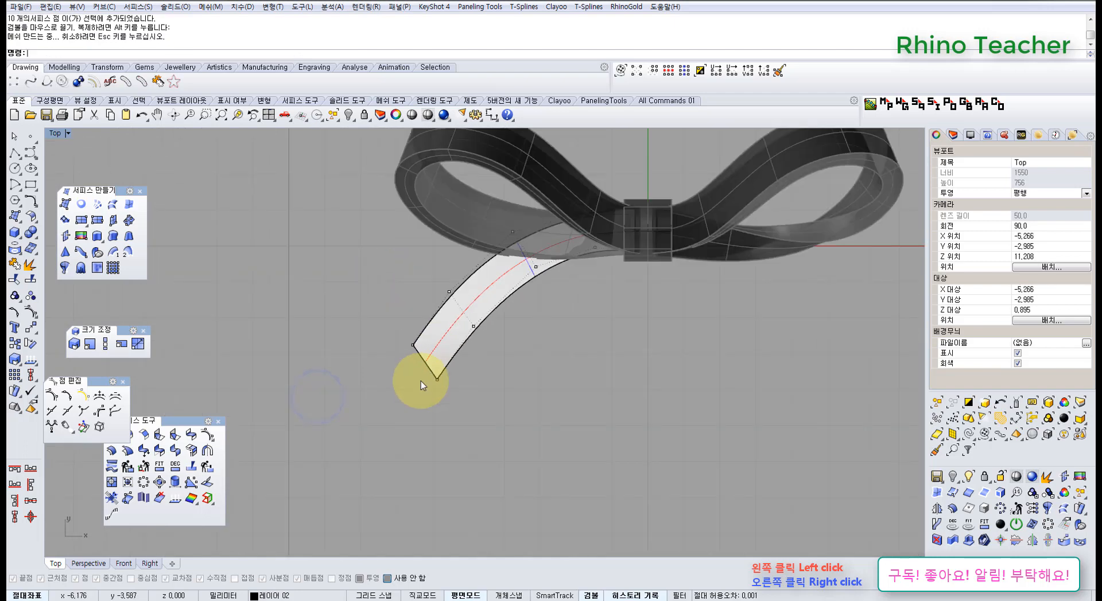
right_click_drag(421, 381, 390, 436)
scroll(396, 407, "up", 4)
right_click_drag(507, 342, 312, 292)
key("ctrl+F4")
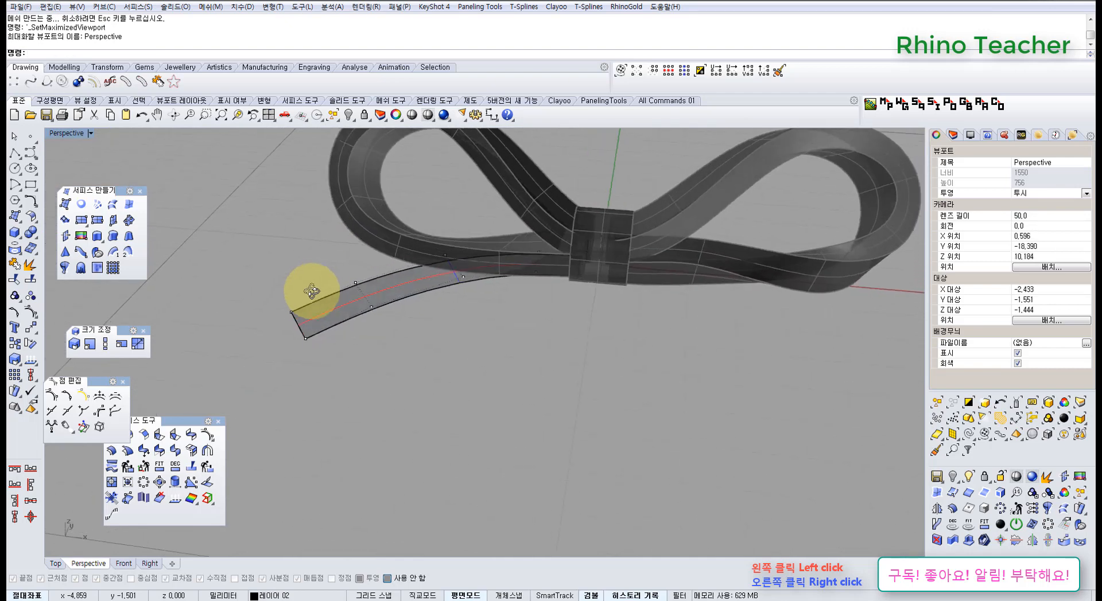
scroll(442, 249, "up", 3)
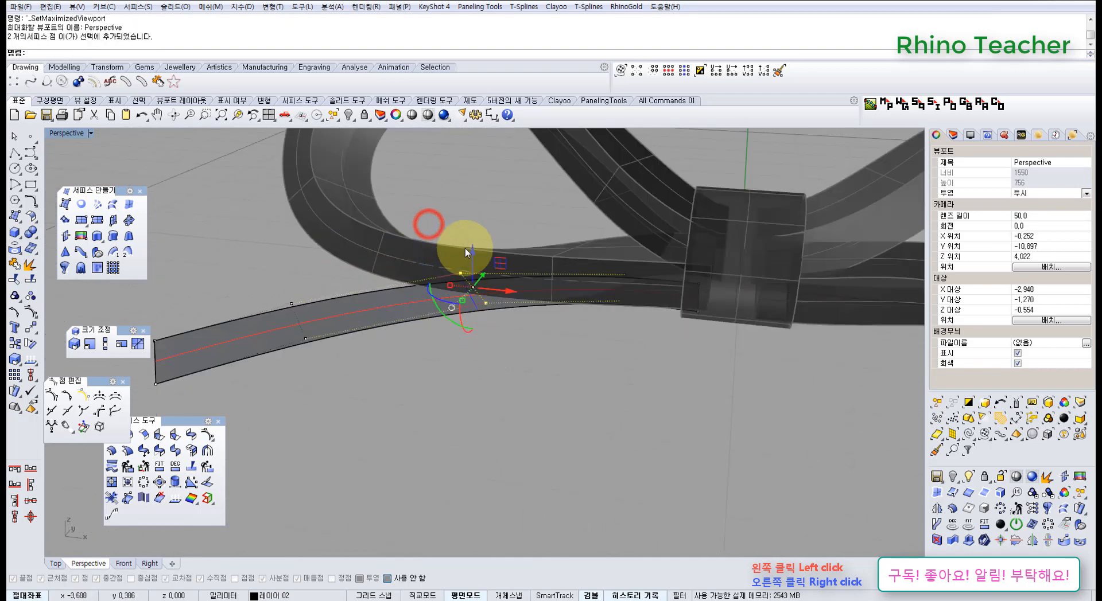
left_click_drag(473, 251, 479, 297)
Lower the control-point pair just before the tail's free end by about 0.59 mm in Z
scroll(375, 345, "down", 4)
right_click_drag(373, 347, 468, 311, "shift")
mouse_move(451, 314)
right_mouse_down()
mouse_move(454, 261)
mouse_move(442, 298)
right_mouse_up()
left_click_drag(431, 264, 430, 291)
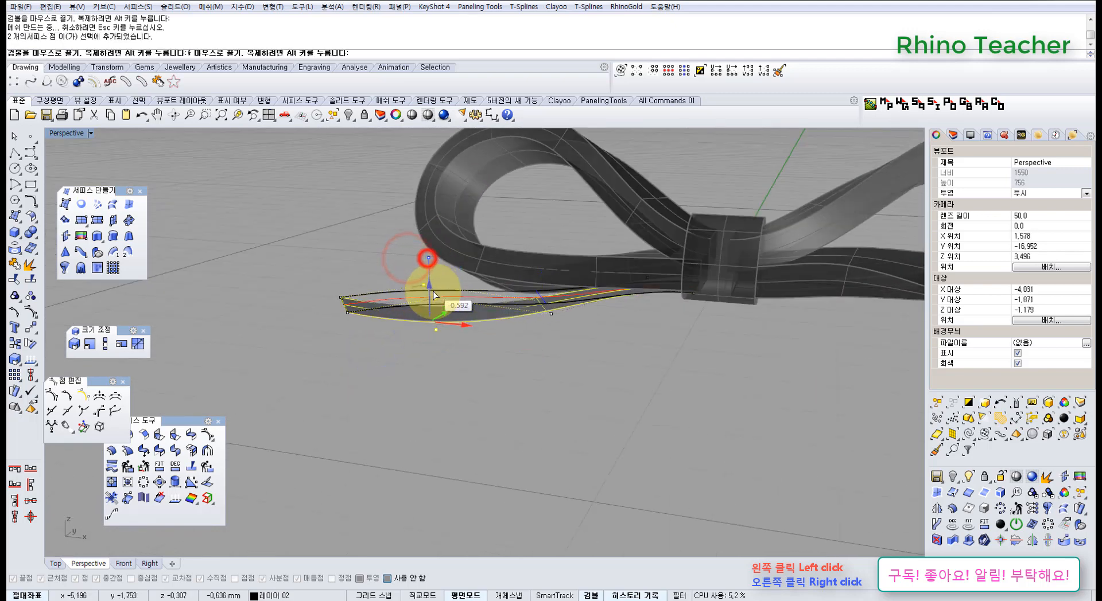
Raise the control-point pair at the tail's free end in Z, then raise the neighbouring pair to soften the curl
left_click(318, 280)
left_click_drag(343, 279, 342, 235)
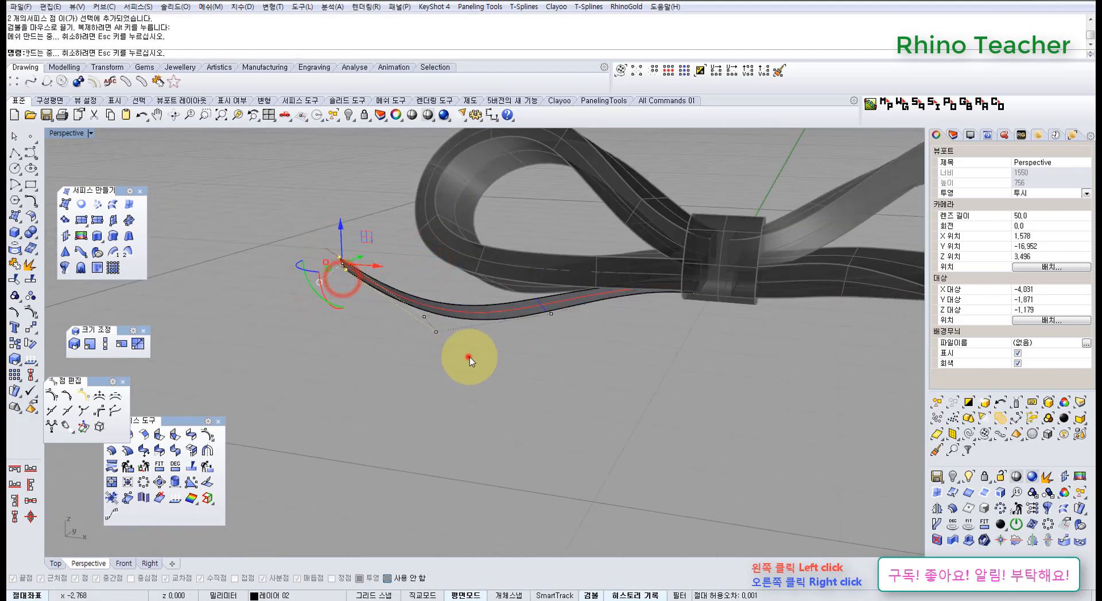
left_click(468, 357)
right_click_drag(458, 281, 420, 268)
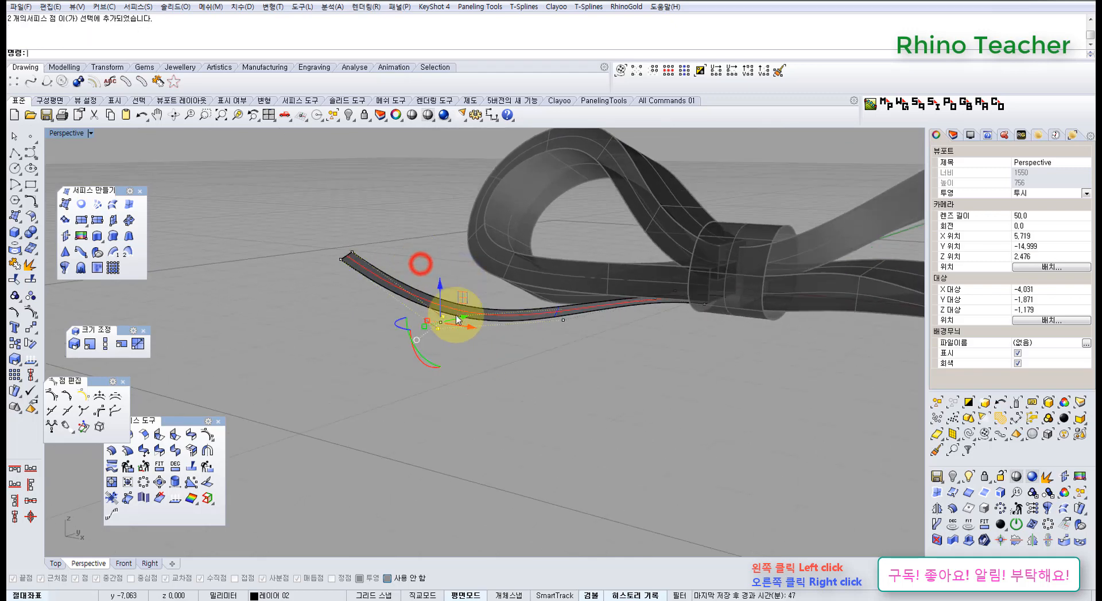
scroll(453, 312, "up", 4)
left_click_drag(434, 282, 437, 256)
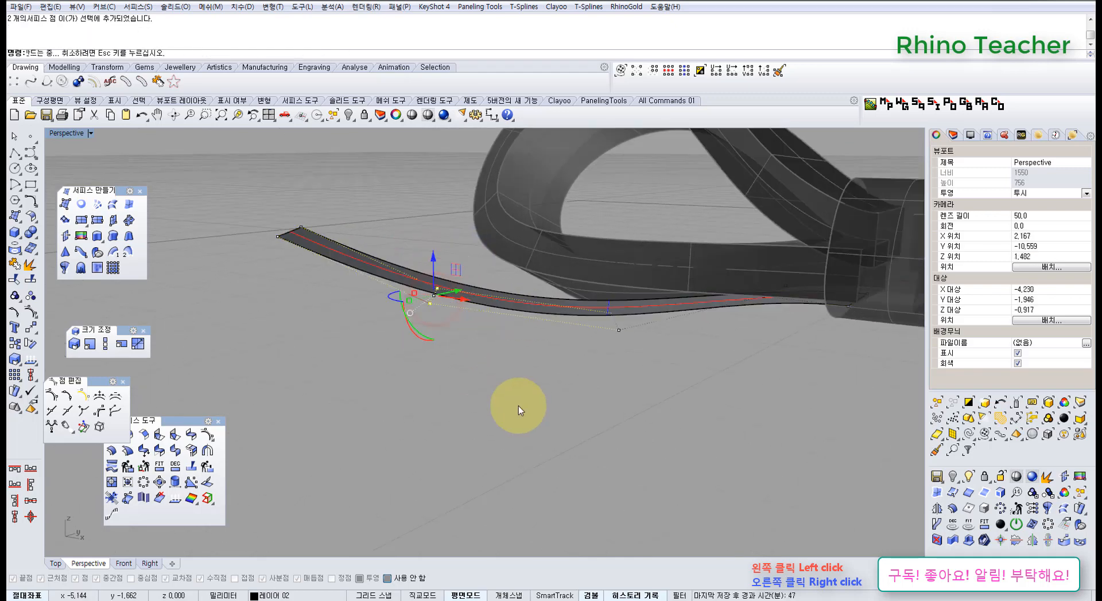
left_click(524, 406)
Twist the tail by raising its outer-edge control points near the free end along the surface normal with MoveUVN
right_click_drag(459, 296, 544, 274)
left_click(425, 215)
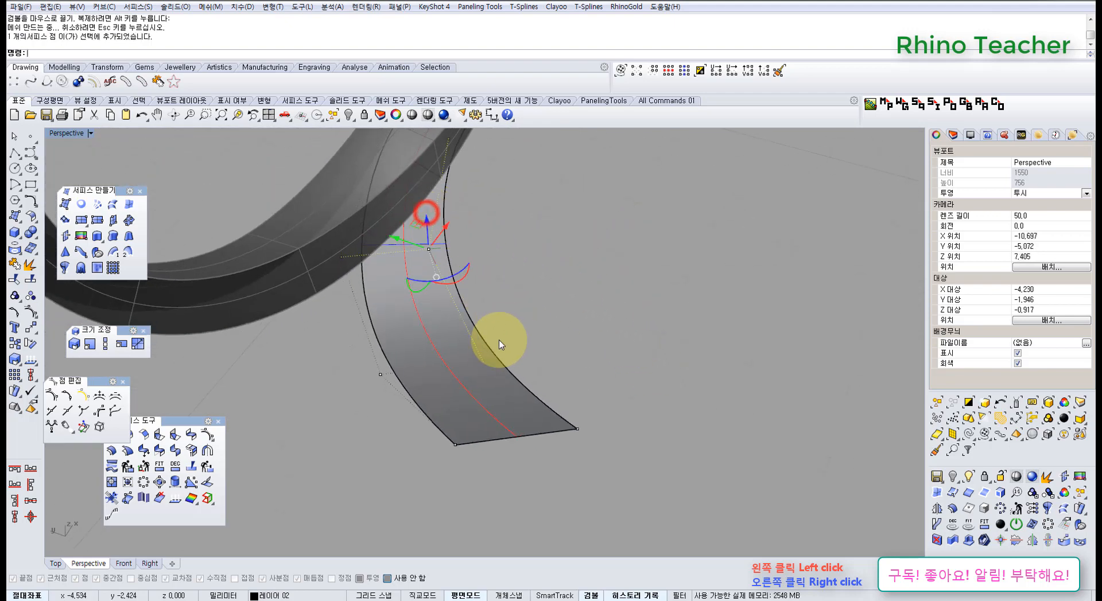
right_click_drag(408, 379, 332, 346)
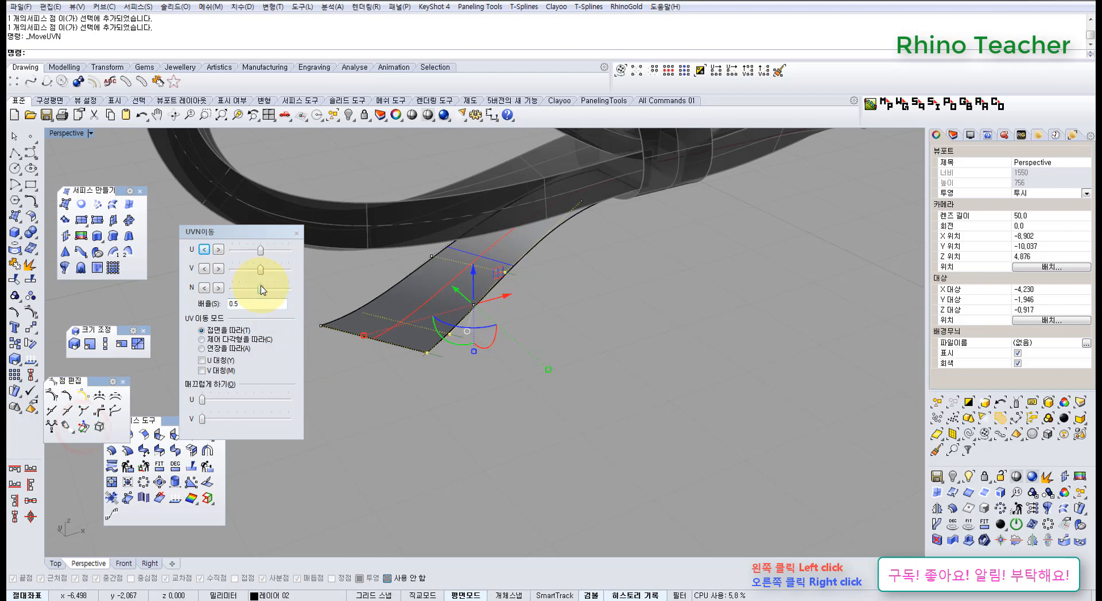
left_click_drag(286, 297, 288, 298)
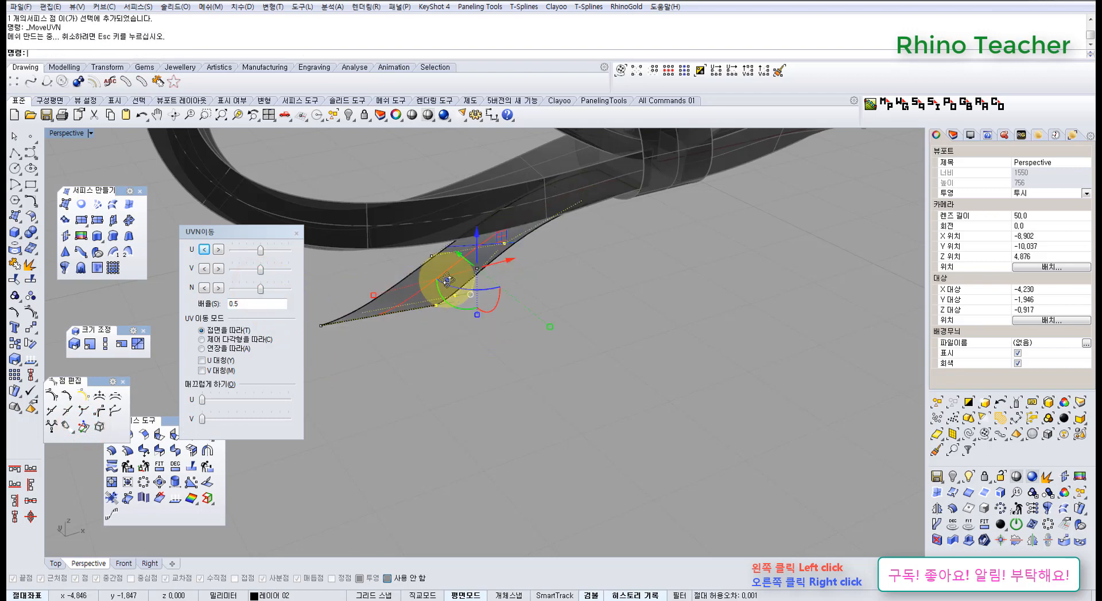
right_click_drag(445, 277, 458, 298)
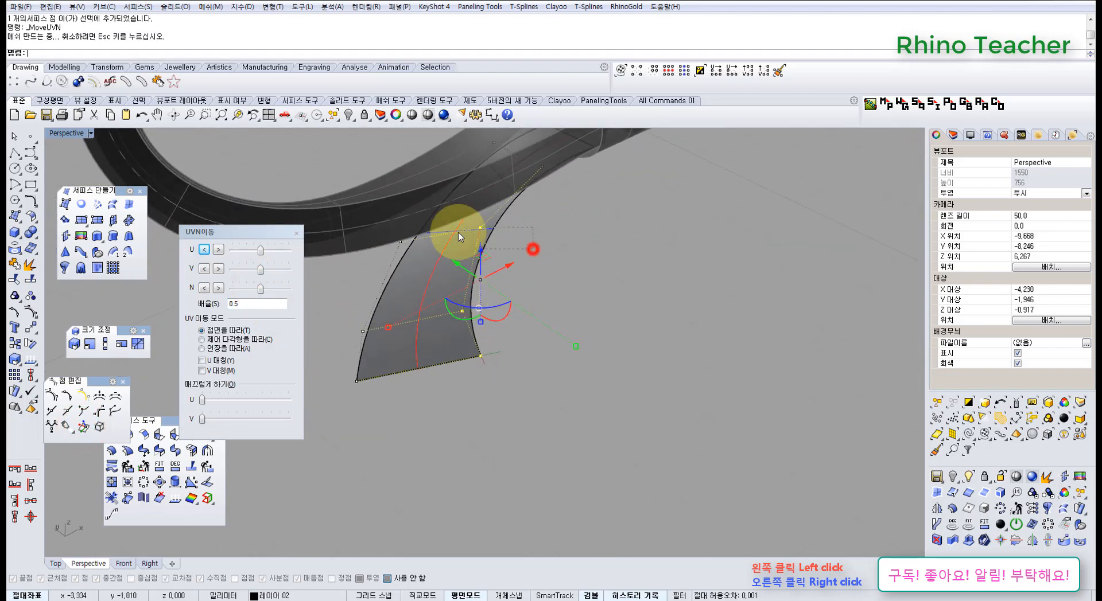
left_click_drag(533, 249, 459, 231, "ctrl")
right_click_drag(450, 299, 423, 243)
left_click_drag(415, 236, 415, 229)
Hide the tail's control points in the top view and close the UVN settings
scroll(465, 253, "down", 6)
right_click_drag(464, 253, 457, 322)
key("ctrl+F1")
key("ctrl+F1")
scroll(464, 339, "down", 4)
right_click_drag(469, 365, 530, 336)
key("Escape")
key("Escape")
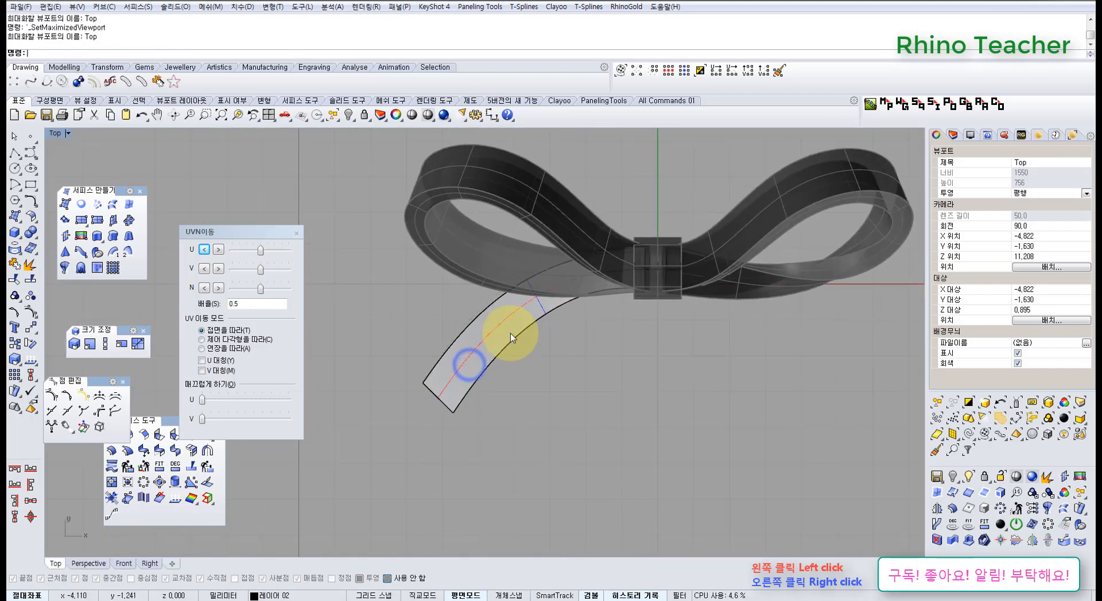
scroll(511, 333, "up", 5)
left_click(296, 233)
right_click_drag(455, 312, 398, 313)
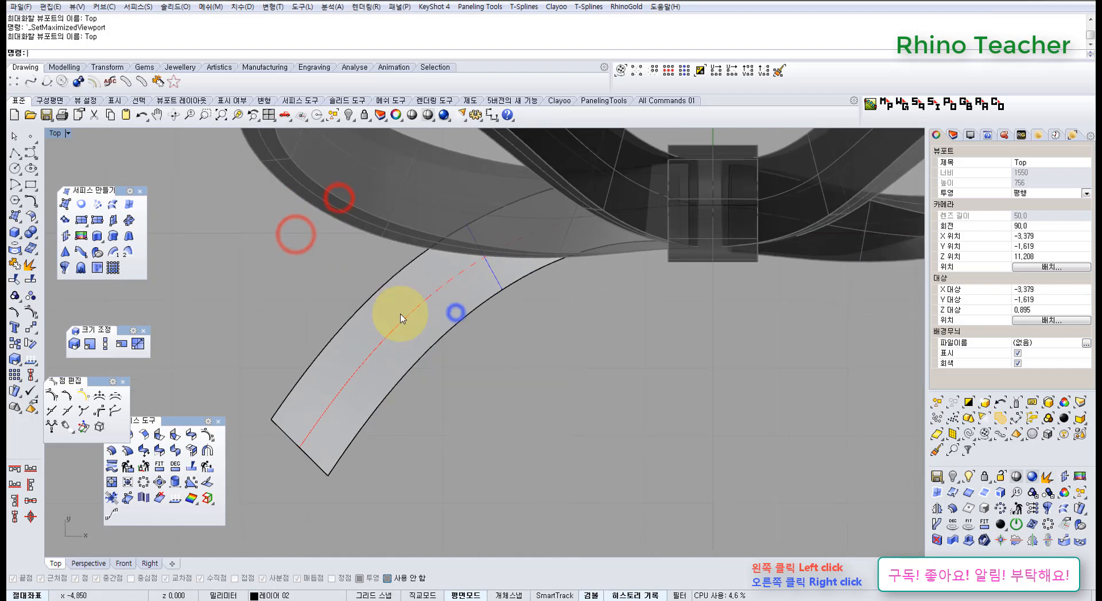
Copy the twisted tail and undo the last five edits to its control points
left_click(398, 314)
mouse_move(433, 352)
right_mouse_down()
mouse_move(402, 356)
mouse_move(432, 339)
right_mouse_up()
key("ctrl+F4")
left_click(432, 339)
scroll(459, 319, "up", 4)
key("ctrl+z")
key("ctrl+z")
key("ctrl+z")
key("ctrl+z")
key("ctrl+z")
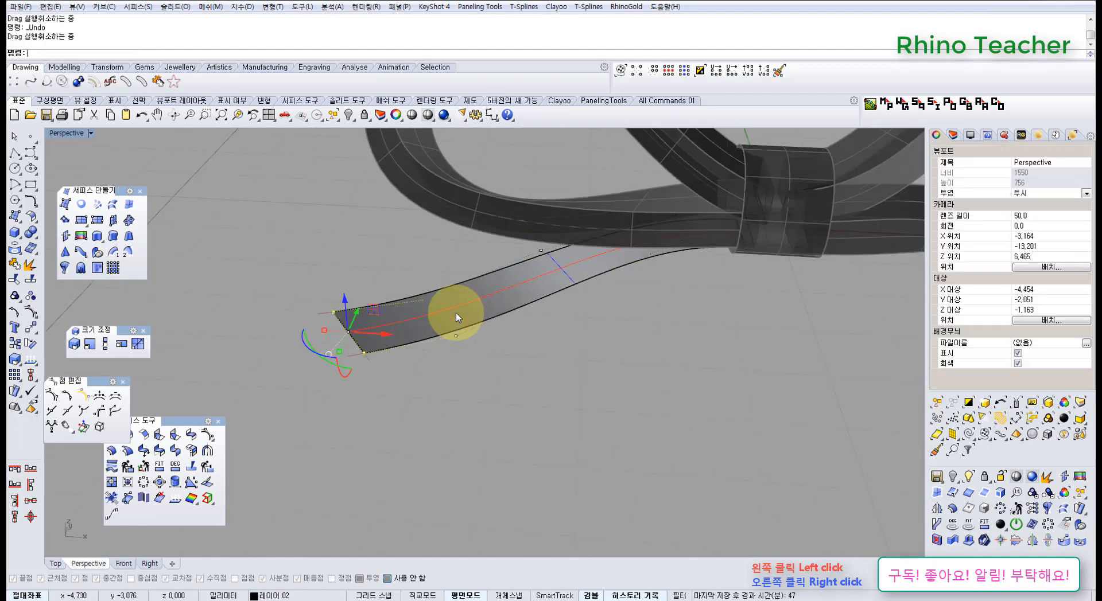
Paste the copied twisted tail and select the less twisted original to compare the two strips
right_click_drag(506, 337, 538, 315)
left_click(571, 339)
key("Escape")
right_click_drag(529, 361, 482, 348)
key("ctrl+v")
left_click(397, 321)
right_click_drag(507, 302, 486, 403)
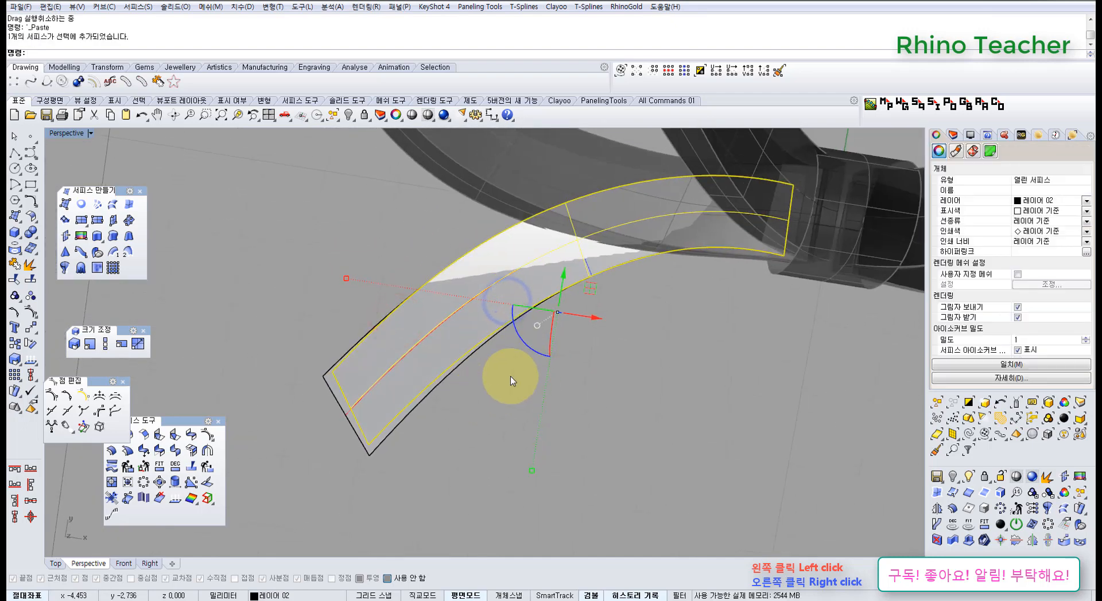
right_click_drag(574, 335, 516, 354)
key("ctrl+F1")
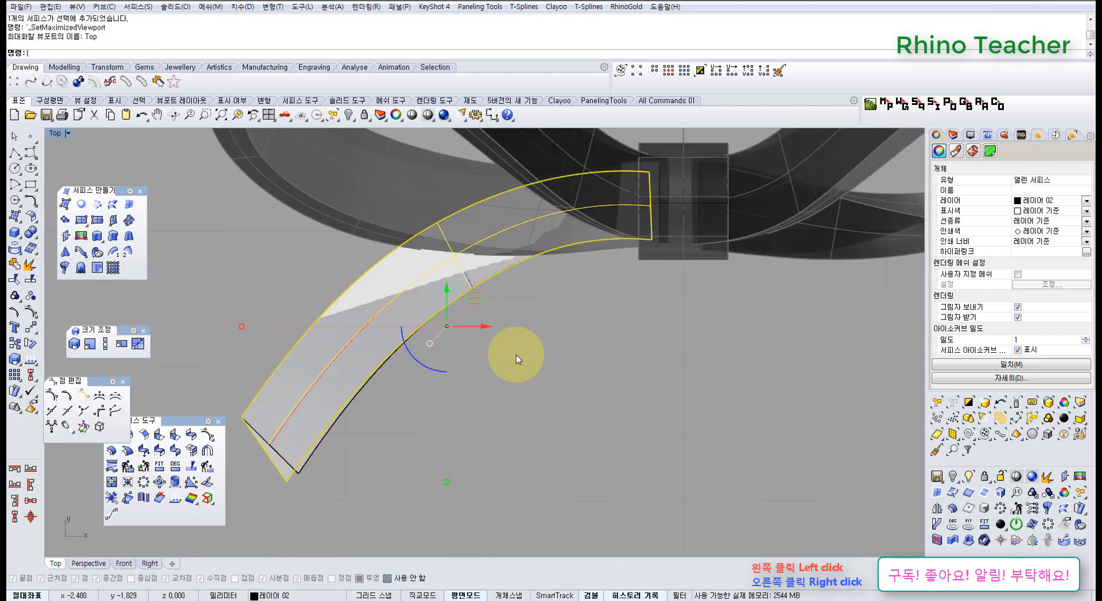
key("ctrl+F4")
right_click_drag(492, 389, 576, 281)
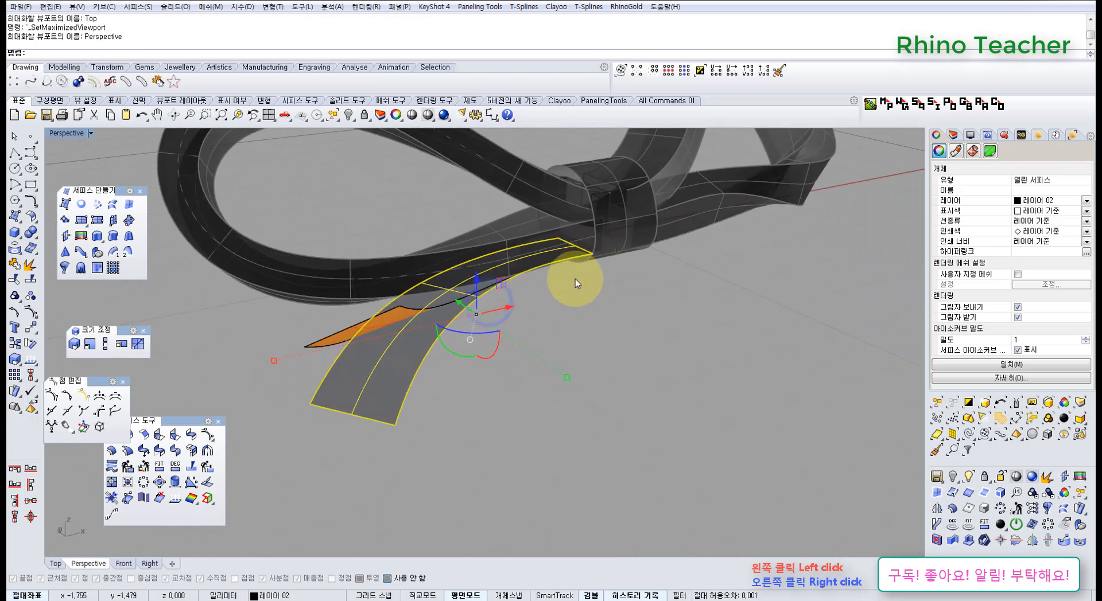
Show the less twisted tail's control points and lower the single point on its inner edge beside the left loop
left_click(379, 326)
left_click(390, 325)
right_click_drag(415, 350, 452, 255)
key("F10")
left_click_drag(349, 271, 393, 330)
scroll(410, 268, "up", 3)
scroll(402, 264, "up", 2)
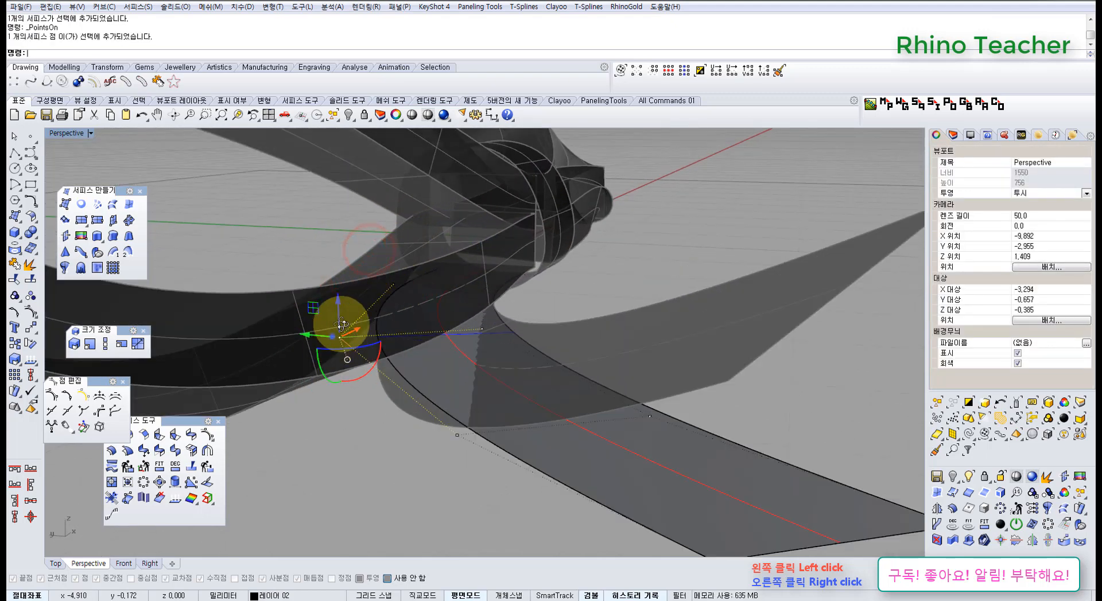
right_click_drag(341, 324, 337, 295)
left_click_drag(339, 296, 467, 410)
Lower the next control point along the same edge, toward the tail's free end, in Z
right_click_drag(521, 410, 451, 316)
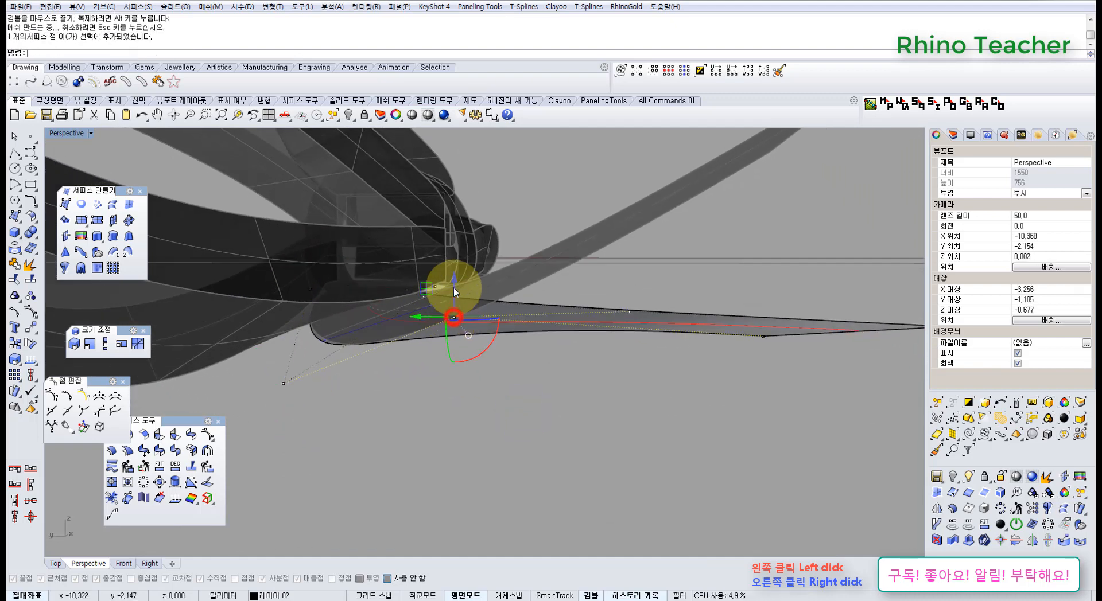
left_click_drag(453, 283, 466, 356)
right_click_drag(587, 380, 495, 340)
left_click(539, 365)
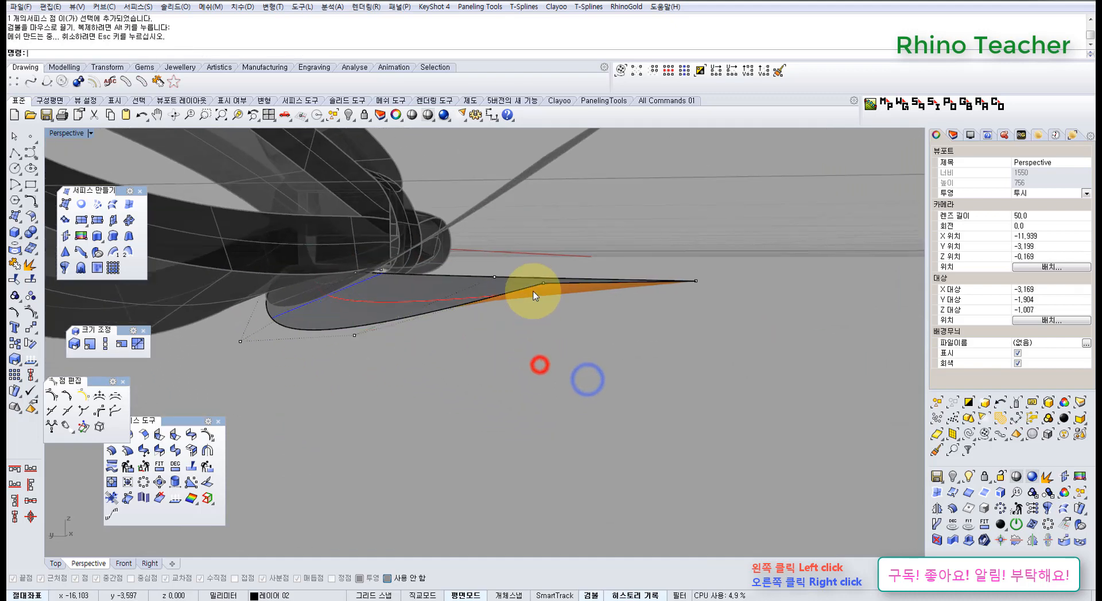
Lower the free-end corner point on the less twisted tail's inner edge in Z
left_click_drag(544, 249, 550, 308)
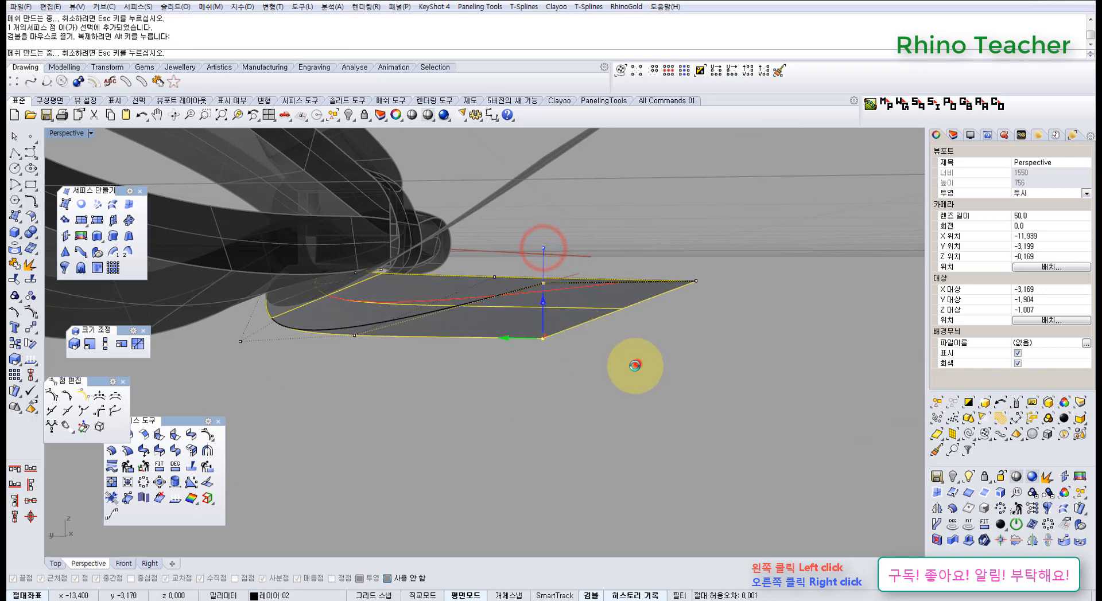
left_click(637, 364)
right_click_drag(577, 276, 423, 399)
In the top view, rotate the tail's four outer control points inward about a point near the left loop so the tail hangs more steeply
key("ctrl+F1")
scroll(422, 400, "down", 6)
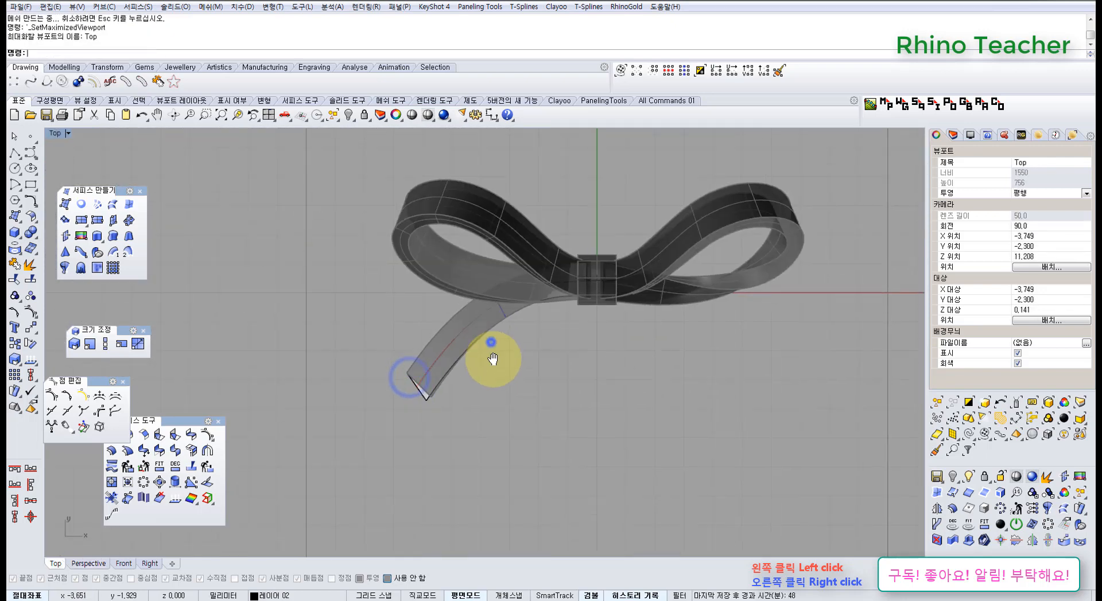
left_click(485, 349)
scroll(492, 362, "up", 4)
right_click_drag(515, 385, 456, 385)
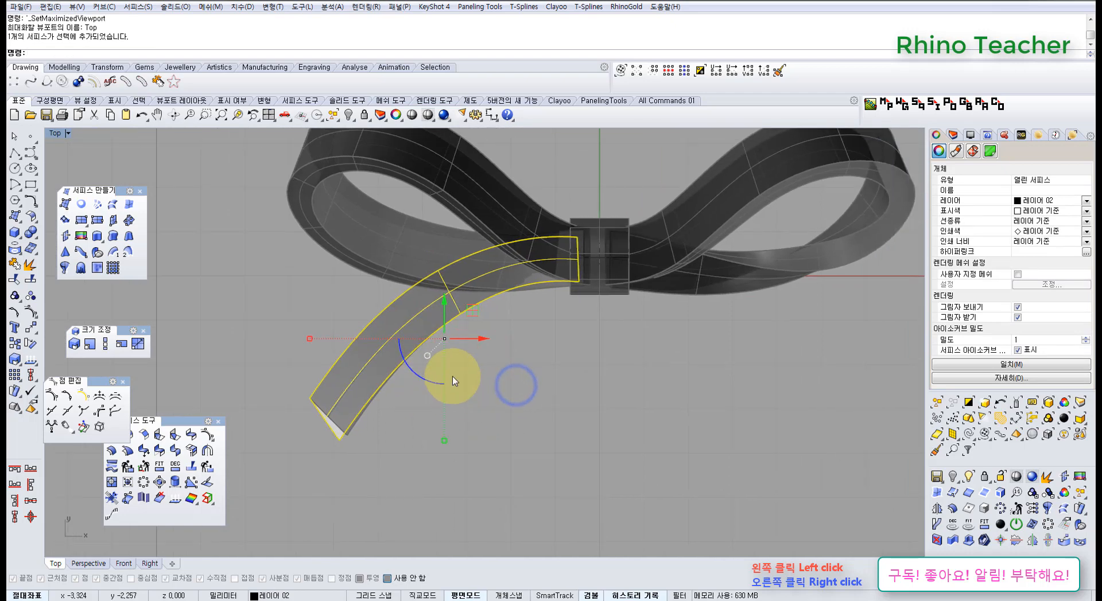
key("F10")
right_click_drag(440, 349, 461, 302)
left_click_drag(456, 440, 455, 439)
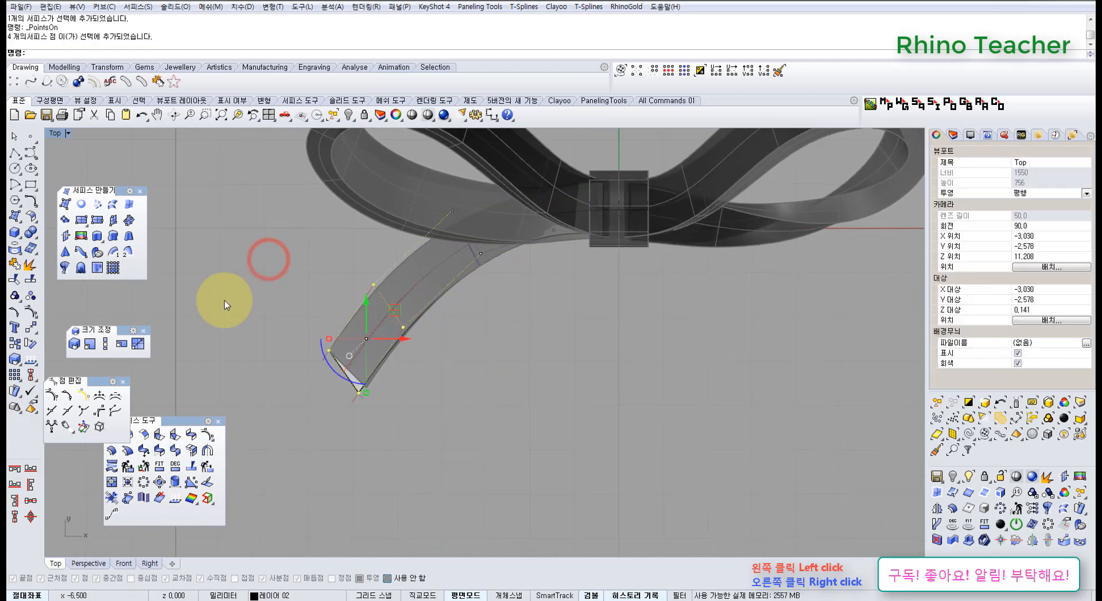
left_click(31, 344)
left_click(472, 243)
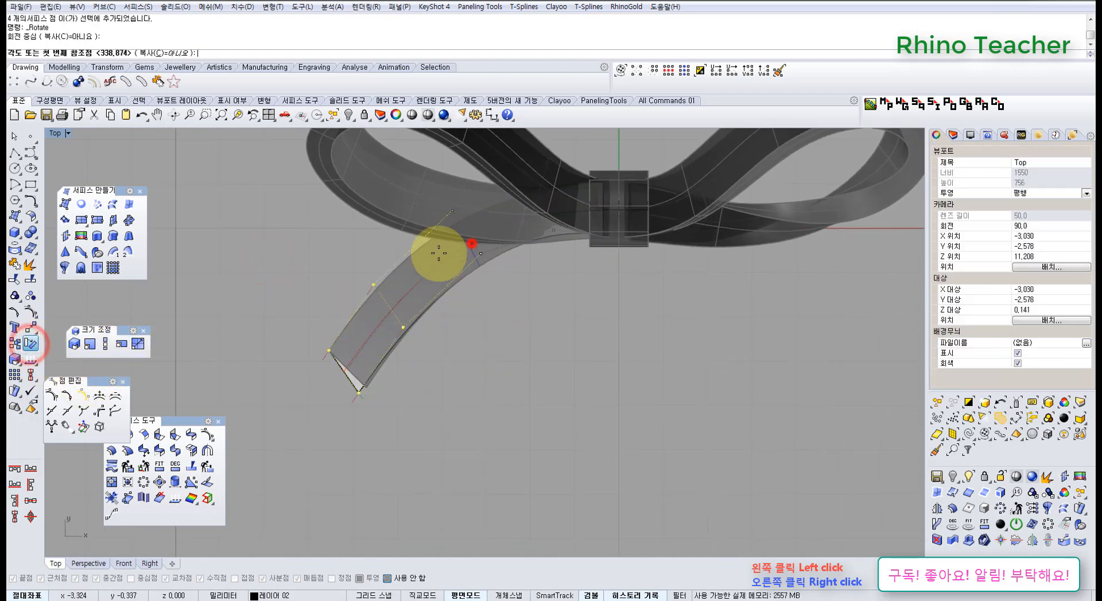
left_click(293, 314)
left_click(356, 379)
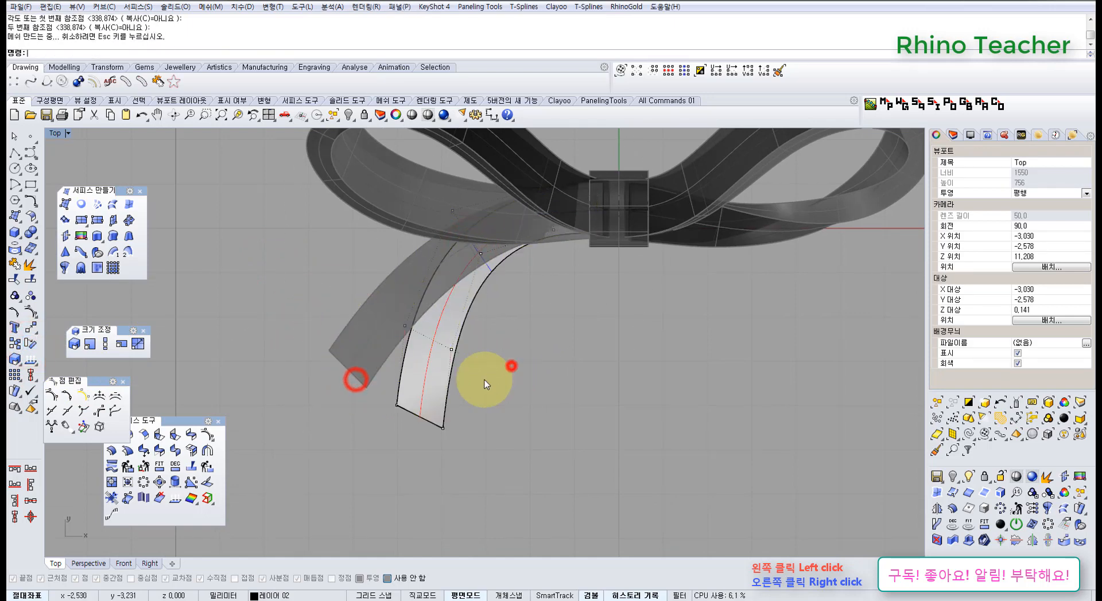
right_click_drag(415, 356, 432, 387)
Unlock the other locked tail strip below the left loop
middle_click(409, 371)
left_click(404, 344)
left_click(401, 361)
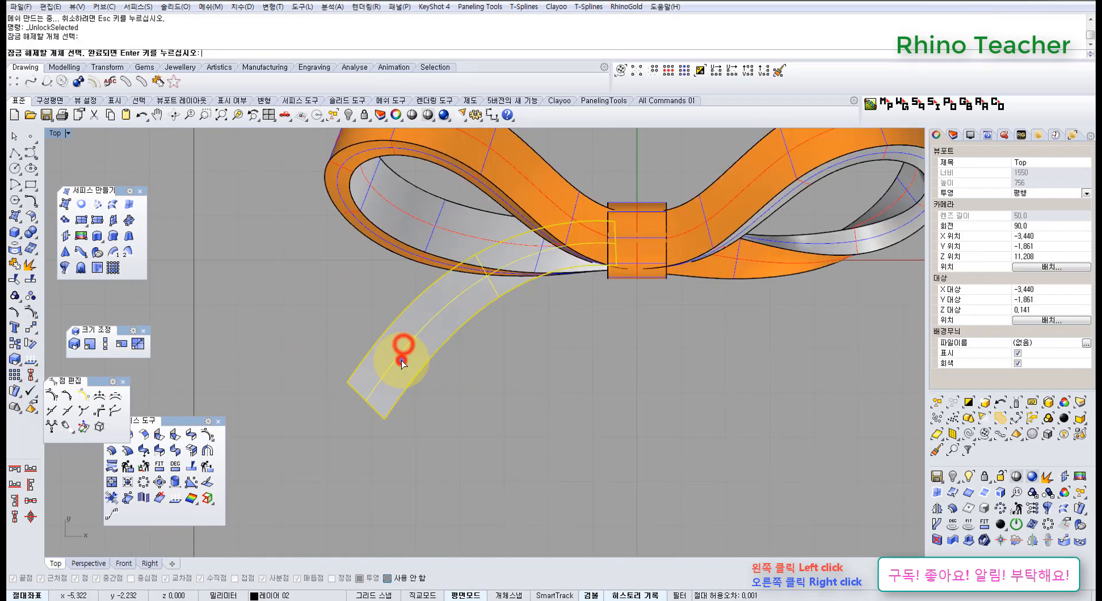
right_click(401, 360)
Show the unlocked tail's control points and rotate its four free-end points slightly outward about a point near the left loop
left_click(401, 360)
left_click(401, 363)
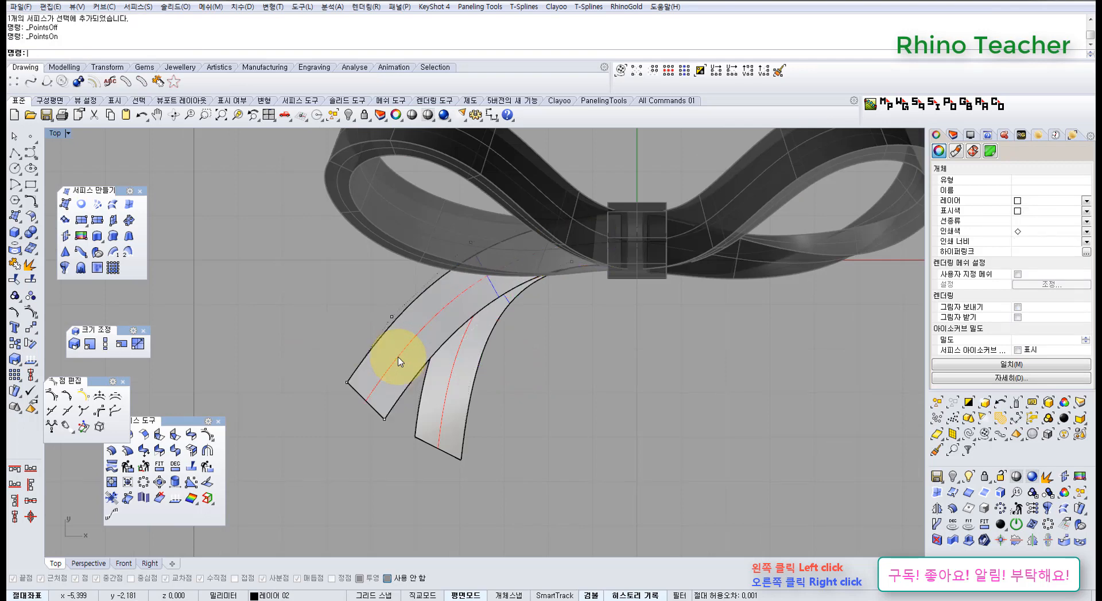
left_click_drag(301, 300, 355, 369)
left_click_drag(453, 441, 453, 439)
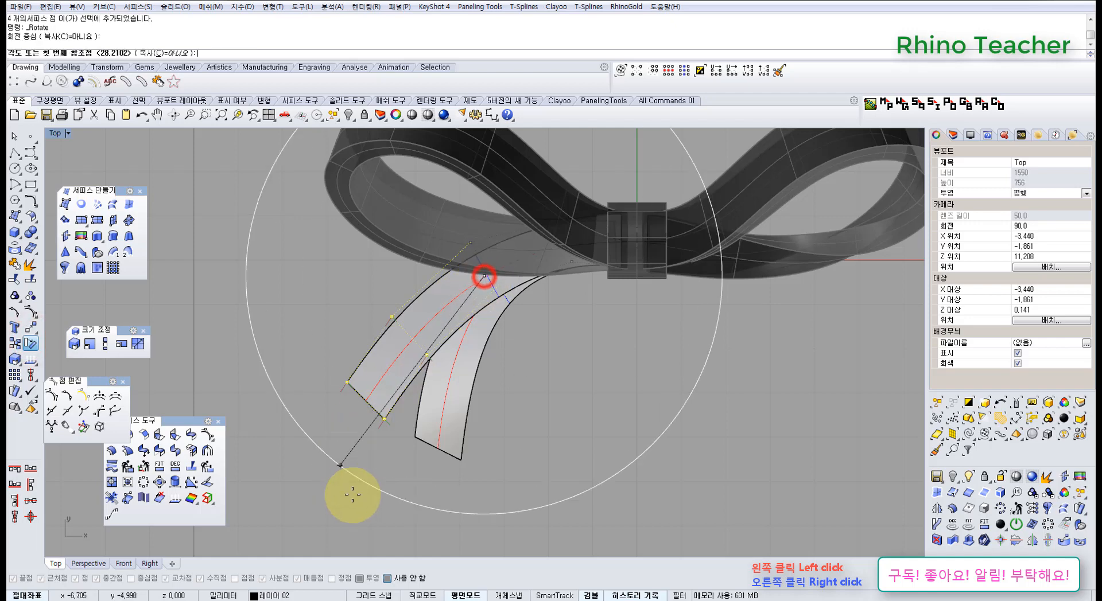
left_click(430, 500)
left_click(400, 486)
left_click(543, 425)
scroll(550, 417, "down", 4)
right_click_drag(534, 415, 470, 431)
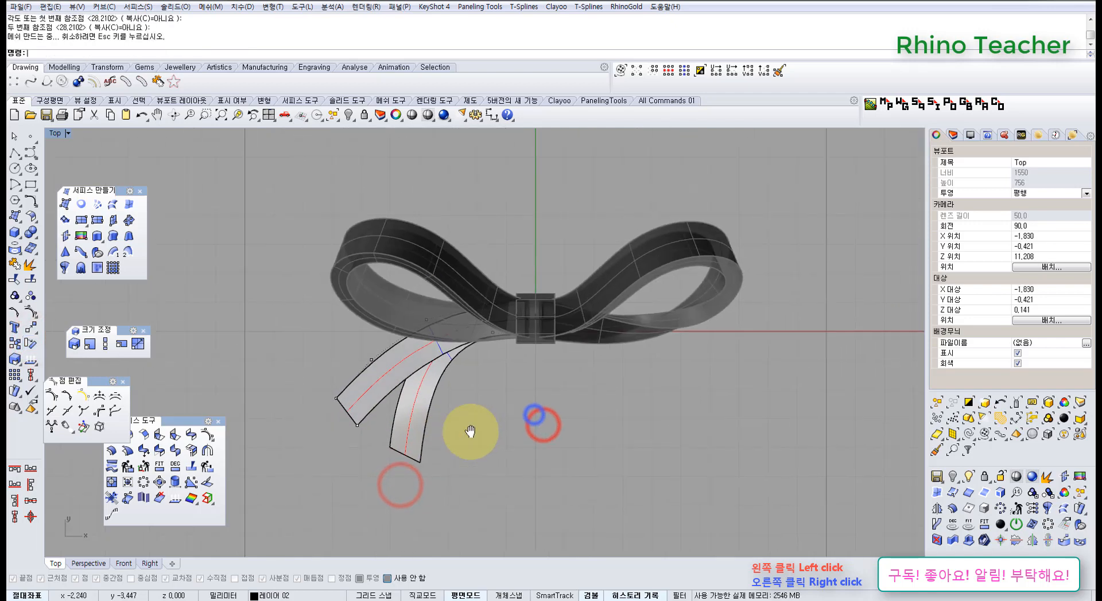
Show the inner tail's control points and move its two free-end points toward the bow to shorten the strip
left_click(428, 420)
scroll(405, 419, "up", 4)
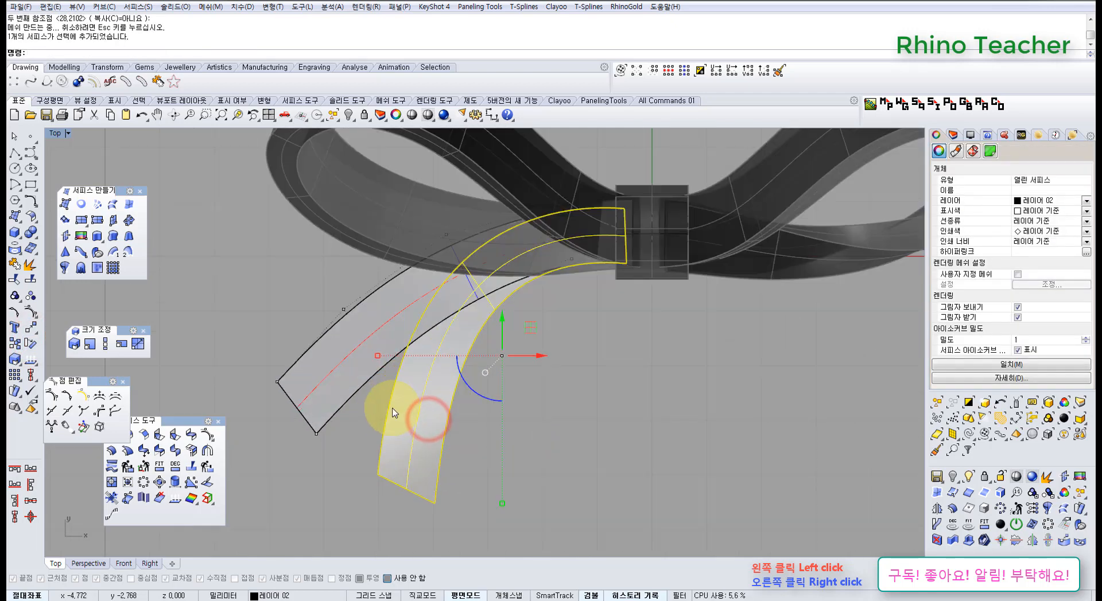
key("F10")
right_click_drag(430, 458, 472, 417)
left_click_drag(396, 408, 522, 483)
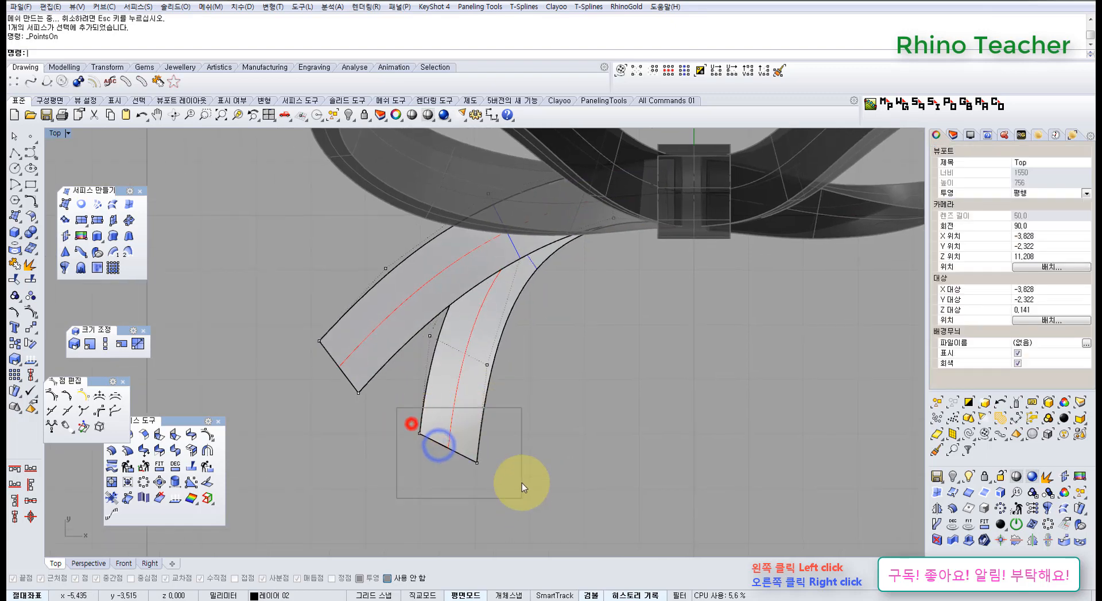
left_click_drag(482, 379, 486, 371)
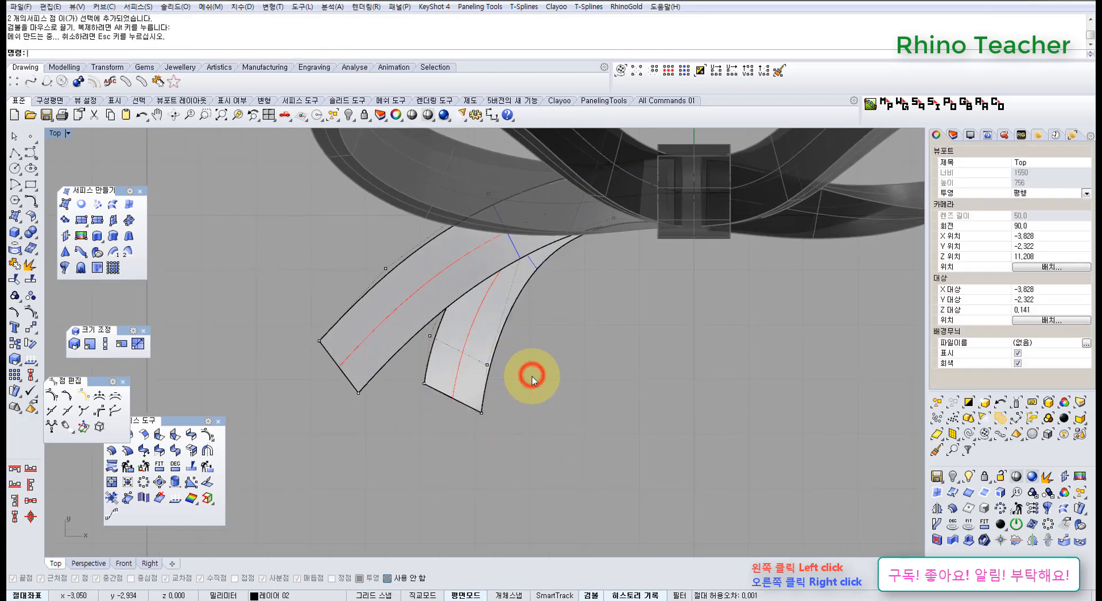
Move the inner tail's next pair of control points toward the central band to even out its curve
scroll(532, 376, "down", 6)
right_click_drag(533, 376, 494, 407)
scroll(454, 397, "up", 14)
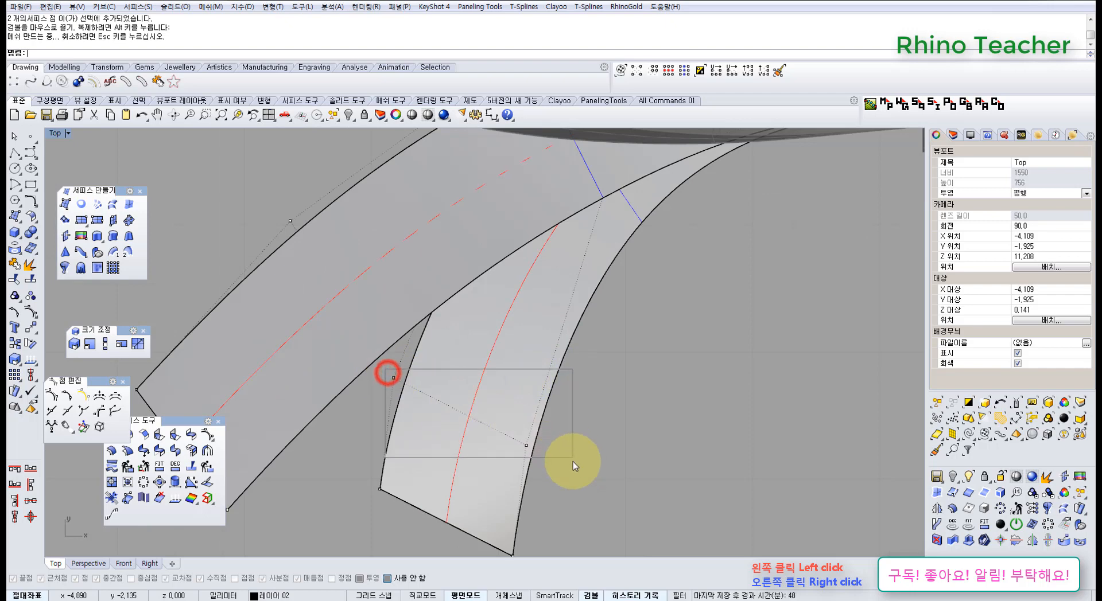
left_click_drag(572, 461, 574, 464)
right_click_drag(514, 408, 473, 459)
left_click_drag(450, 433, 462, 405)
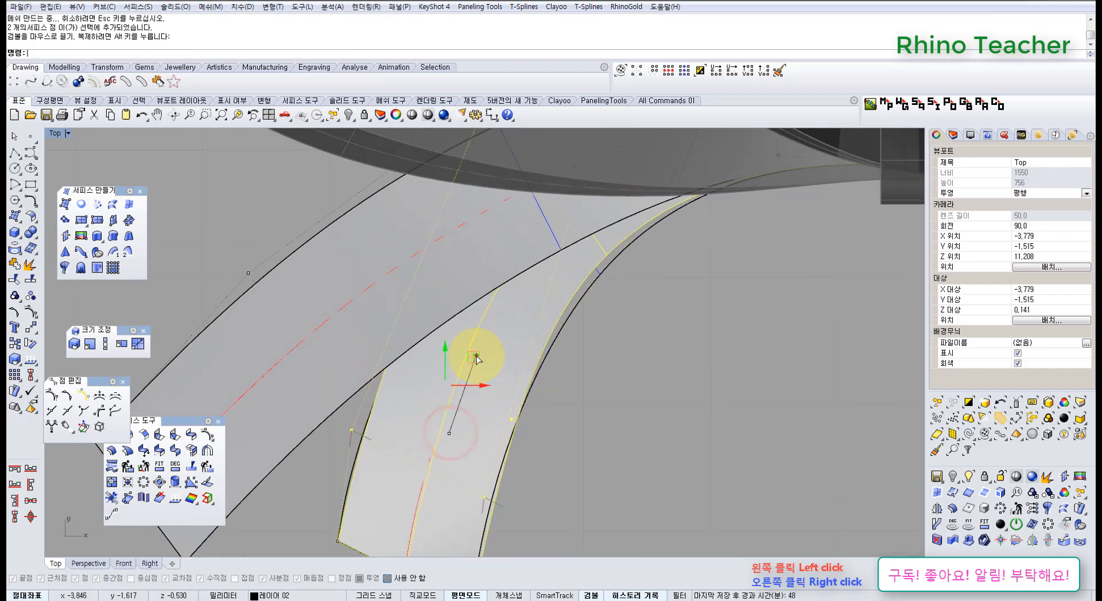
left_click_drag(476, 358, 477, 361)
Offset both tail surfaces 0.6 mm downward, with all directions flipped and the solid option off
key("ctrl+F4")
right_click_drag(432, 425, 403, 320)
left_click(404, 320)
left_click(432, 370)
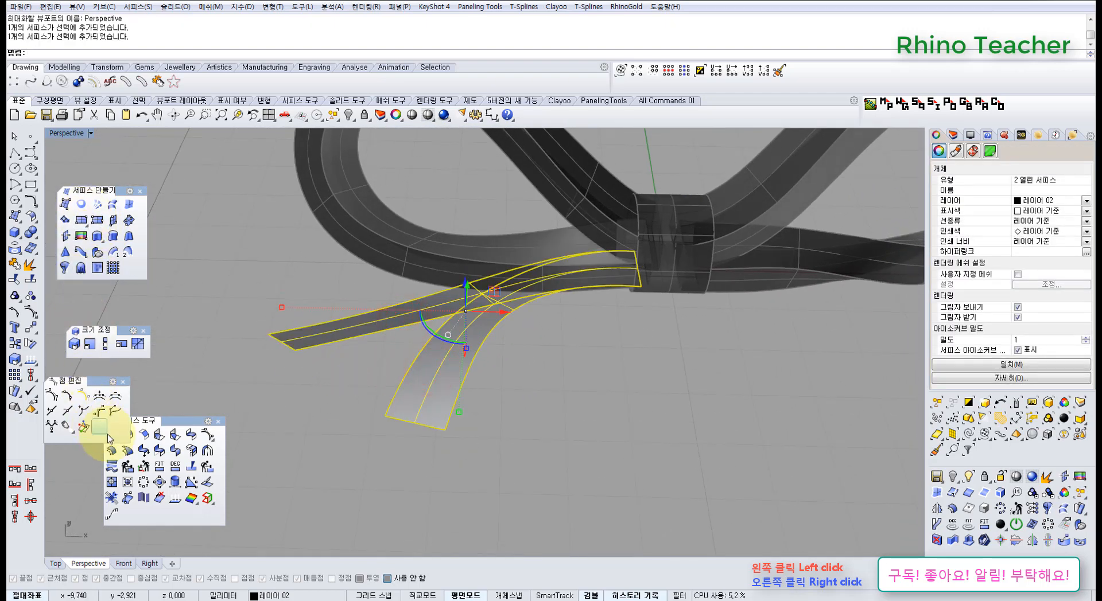
left_click_drag(166, 424, 175, 396)
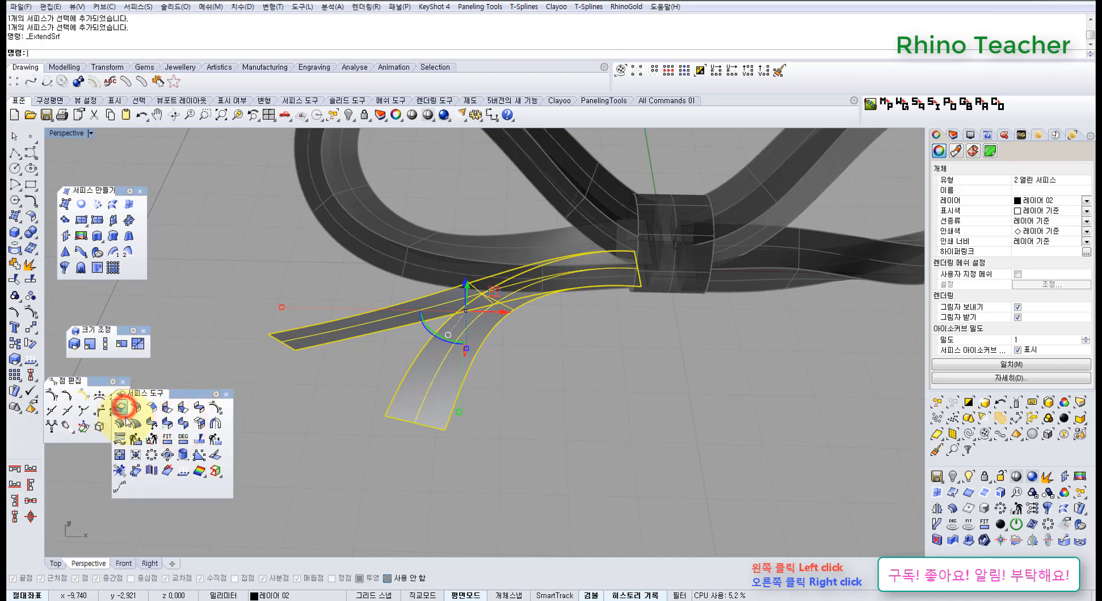
left_click(341, 327)
left_click(417, 388)
right_click_drag(302, 397, 307, 399)
left_click(502, 53)
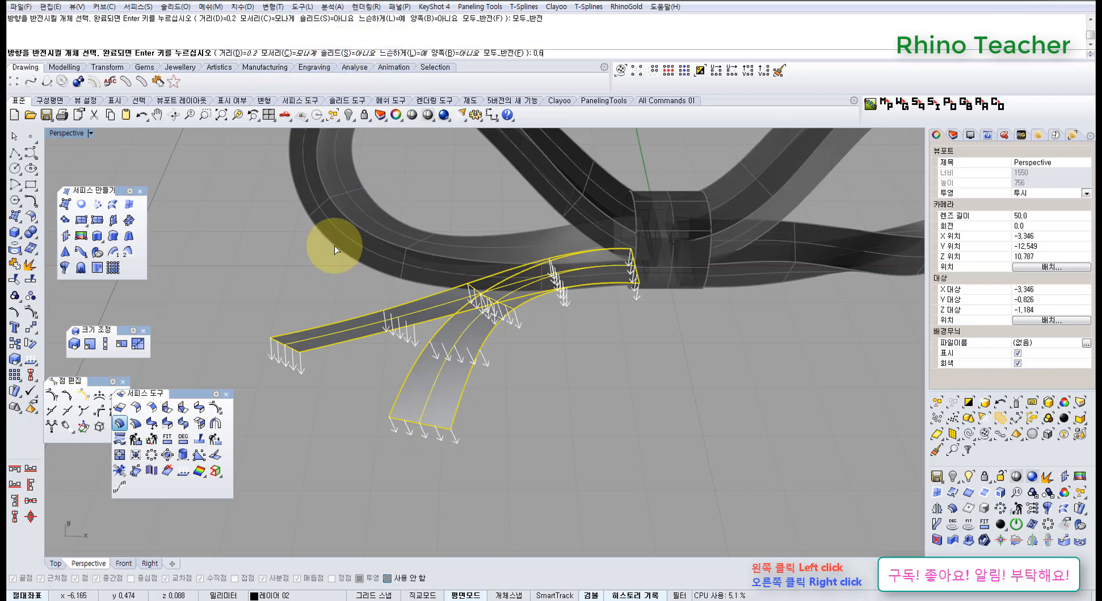
key("Return")
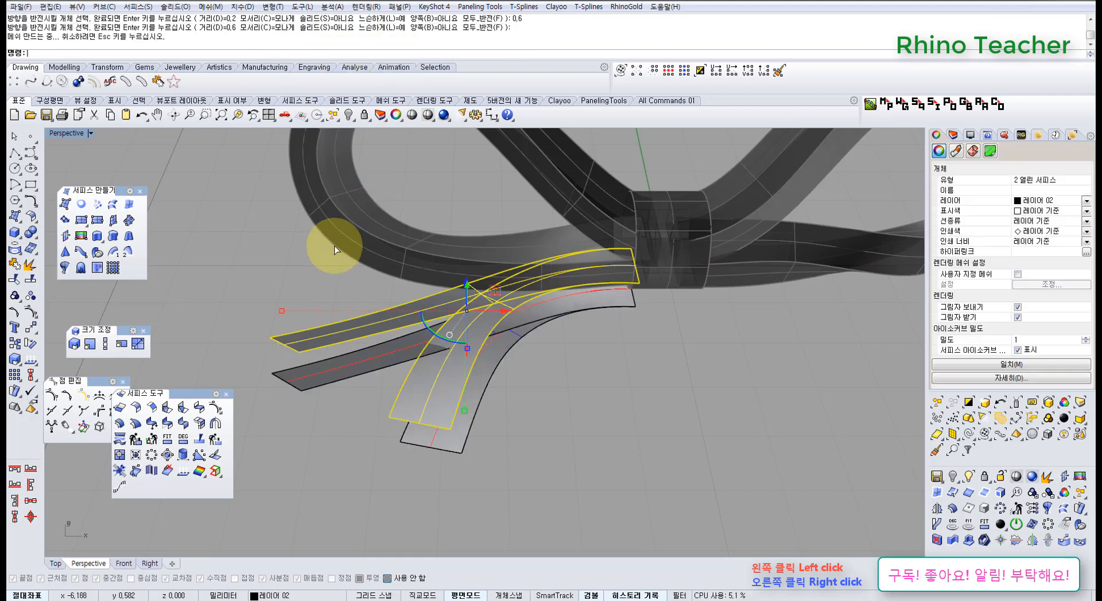
left_click(538, 407)
Try lowering the original inner tail strip in Z, and undo the moves
right_click_drag(478, 337, 504, 294)
scroll(524, 287, "up", 7)
scroll(438, 310, "down", 5)
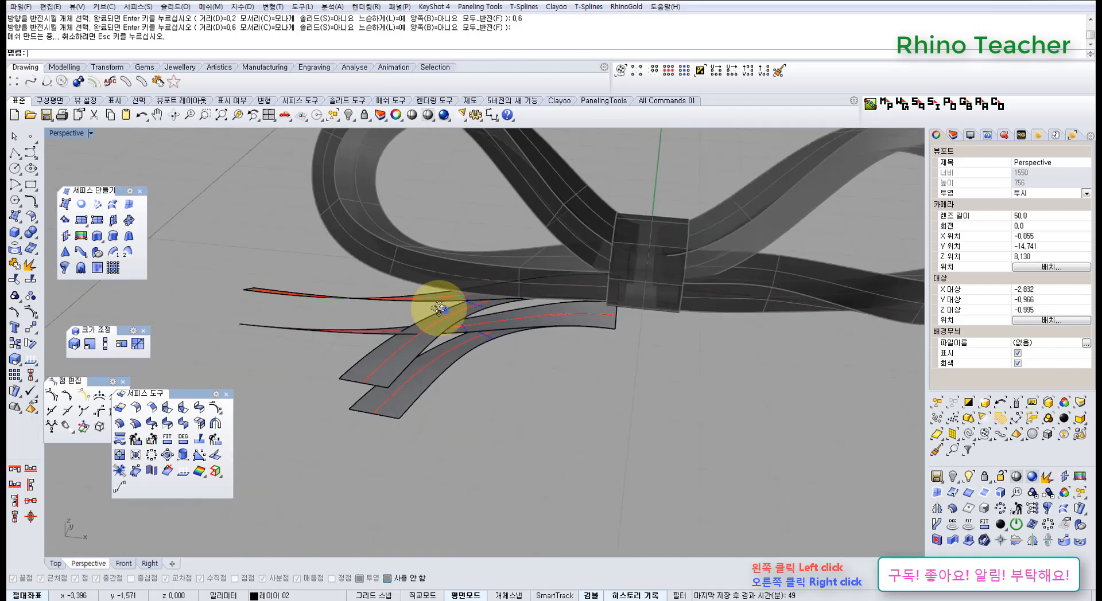
right_click_drag(437, 310, 499, 312)
left_click(406, 361)
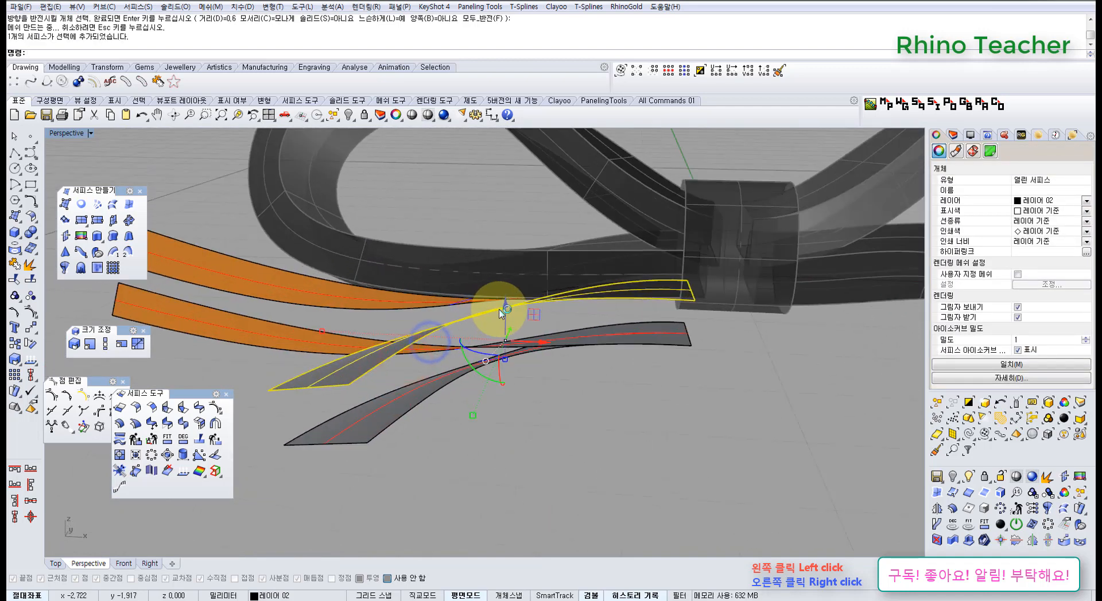
mouse_move(504, 315)
left_mouse_down()
mouse_move(509, 329)
mouse_move(551, 344)
mouse_move(509, 333)
left_mouse_up()
mouse_move(516, 298)
right_mouse_down()
mouse_move(492, 357)
mouse_move(472, 290)
mouse_move(509, 280)
right_mouse_up()
right_click_drag(532, 295, 611, 339)
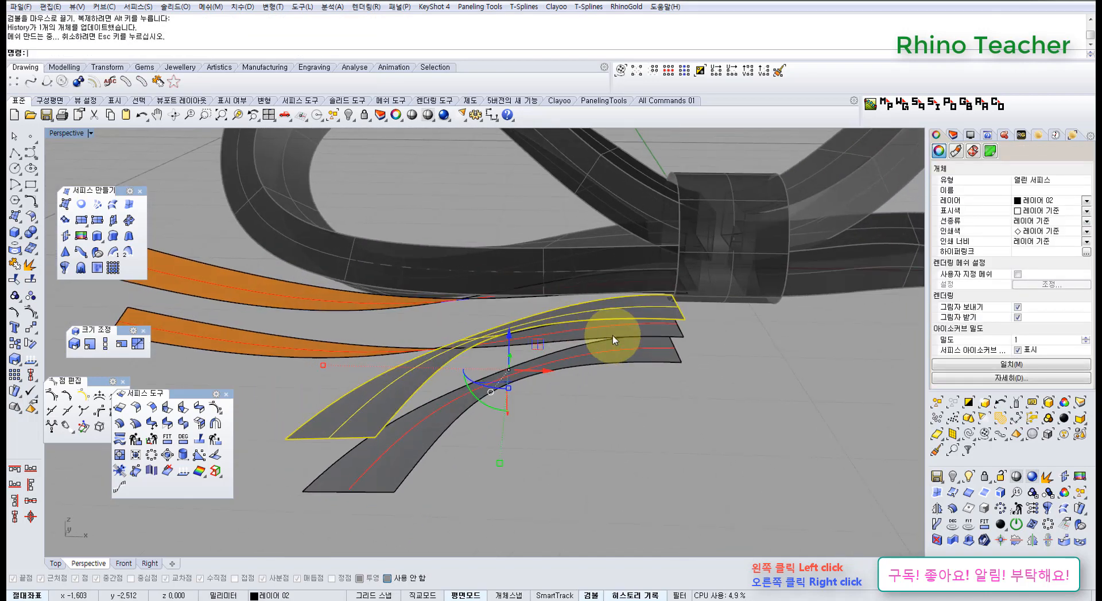
right_click_drag(661, 292, 614, 354)
key("ctrl+z")
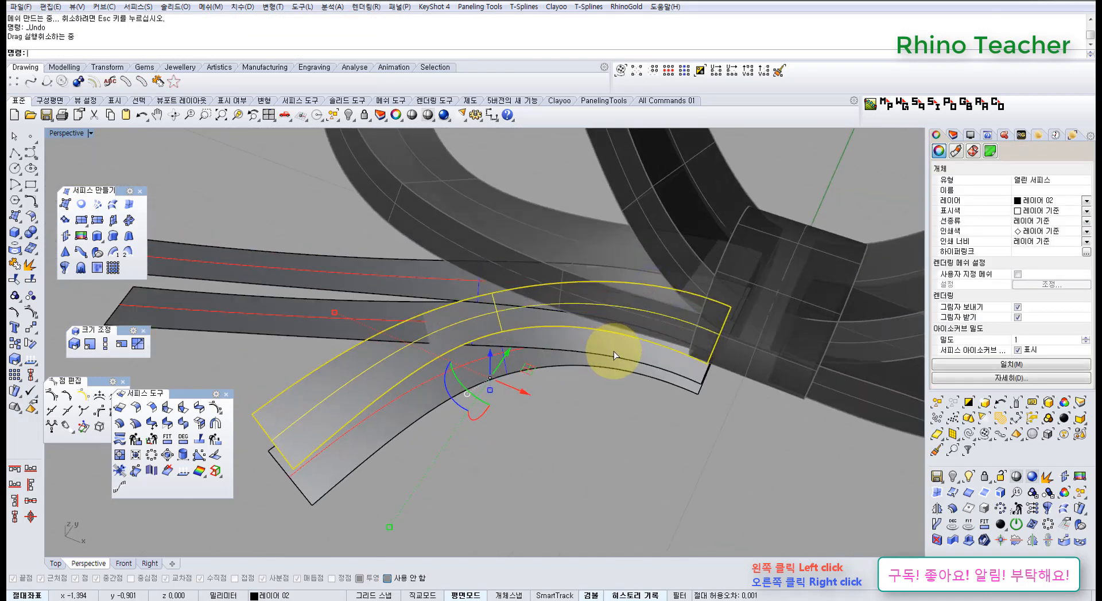
key("ctrl+z")
left_click(578, 422)
Loft a side wall between the matching inner long edges of each tail and its offset copy
right_click_drag(448, 376, 435, 343)
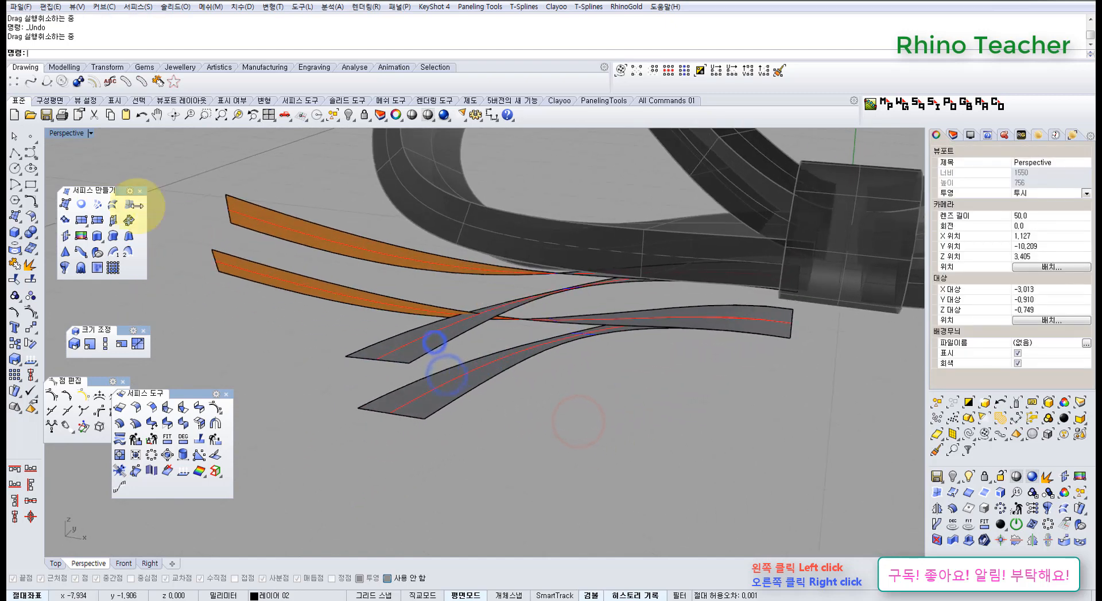
right_click_drag(268, 219, 284, 282)
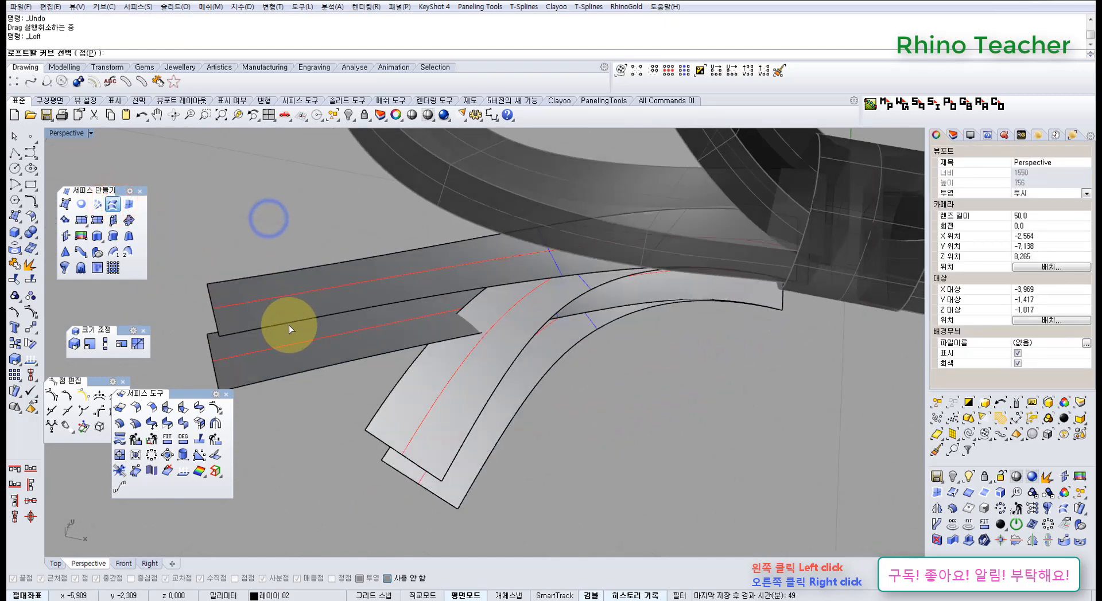
right_click(311, 370)
right_click(311, 369)
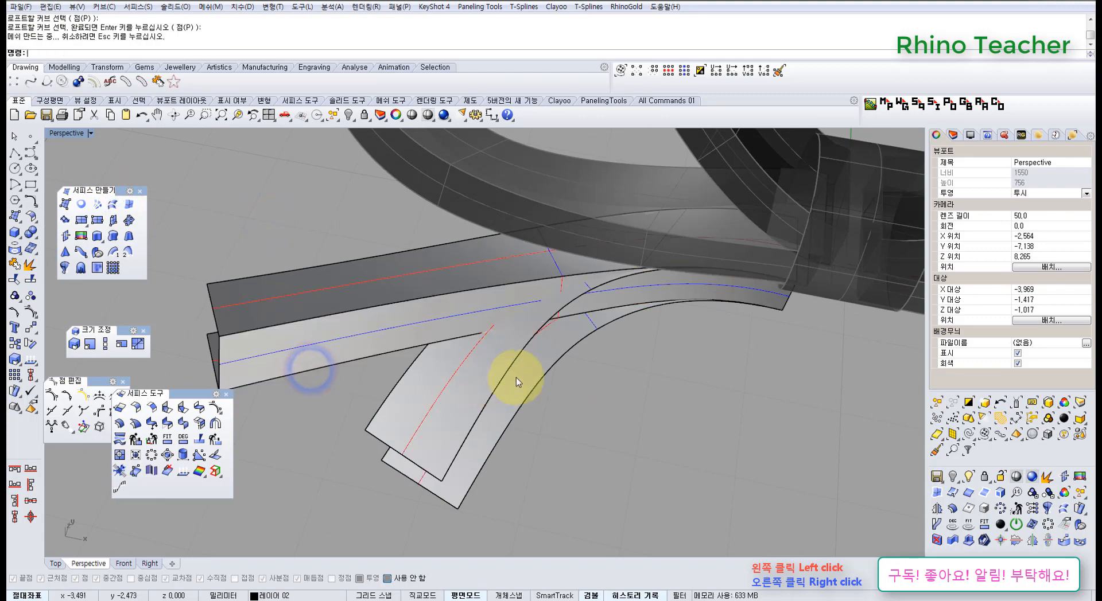
right_click_drag(523, 374, 625, 365)
right_click(503, 363)
right_click(520, 394)
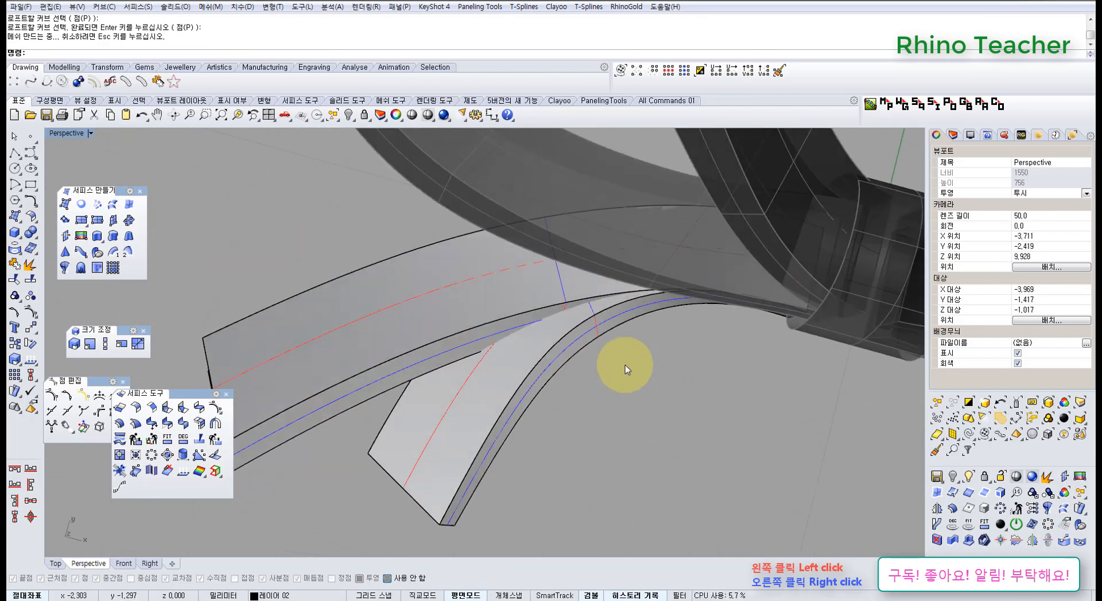
key("ctrl+F1")
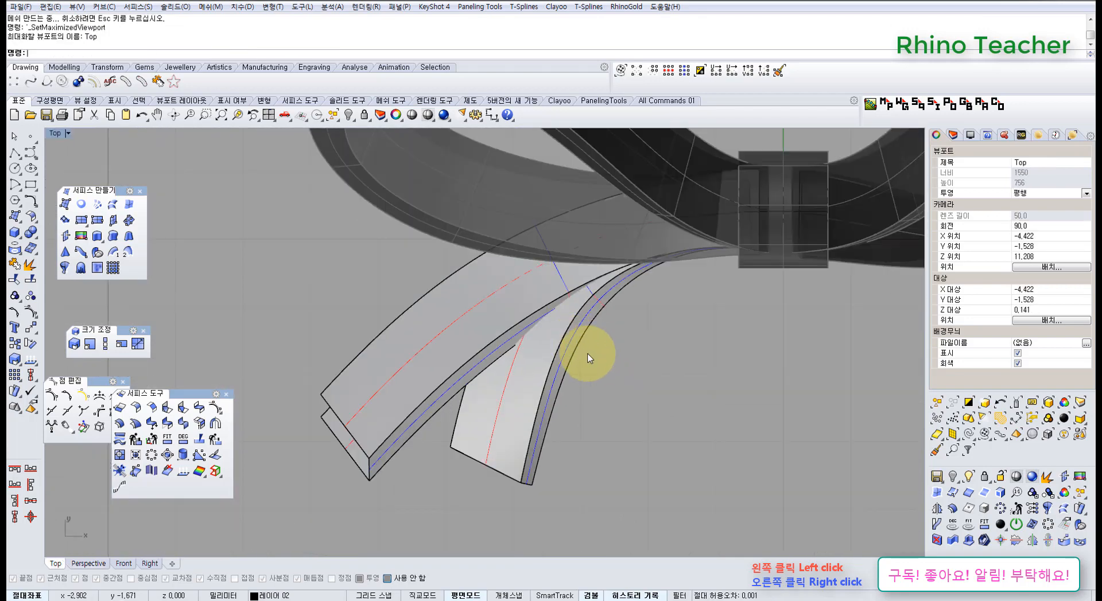
Show the control points of both original tail strips and raise the eight points nearest the central band in Z
key("ctrl+F3")
right_click_drag(617, 371, 445, 303)
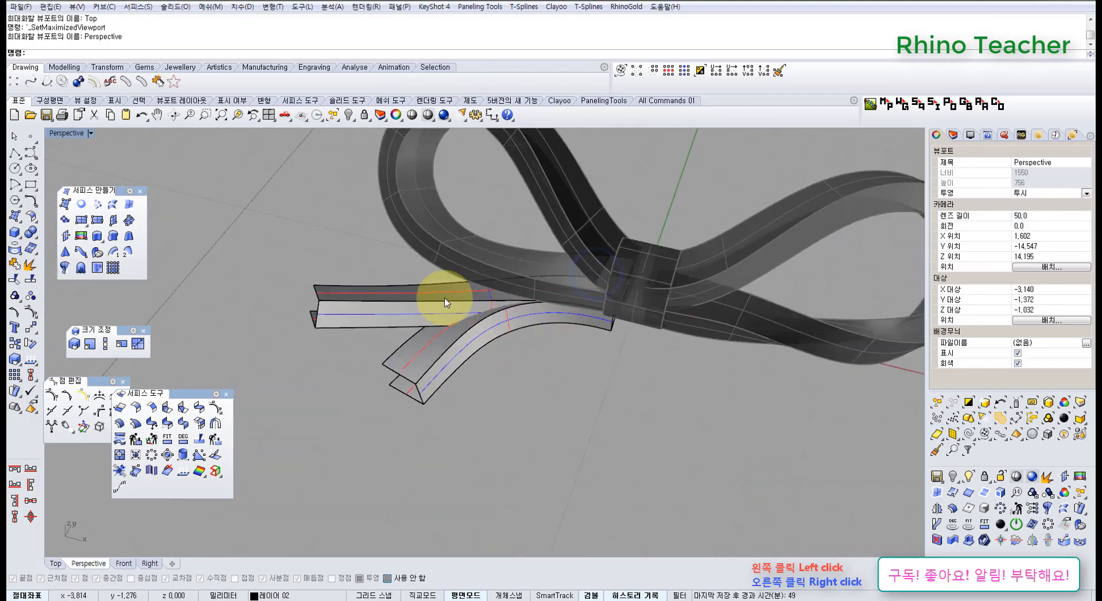
scroll(446, 302, "up", 5)
left_click(443, 296)
left_click(403, 395, "shift")
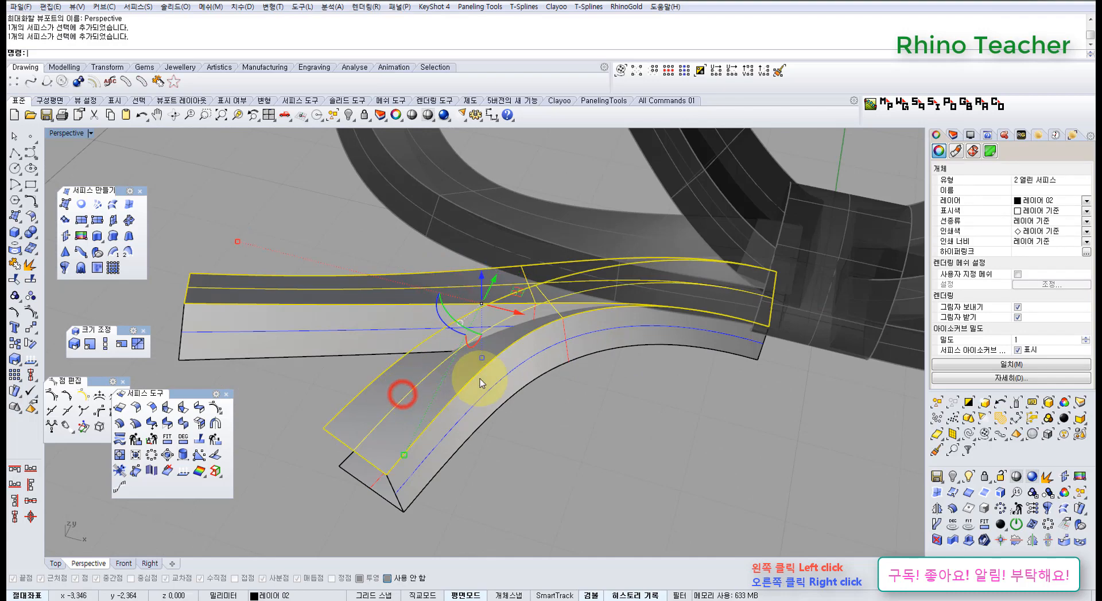
key("F10")
right_click_drag(647, 374, 624, 360)
left_click_drag(624, 360, 739, 439)
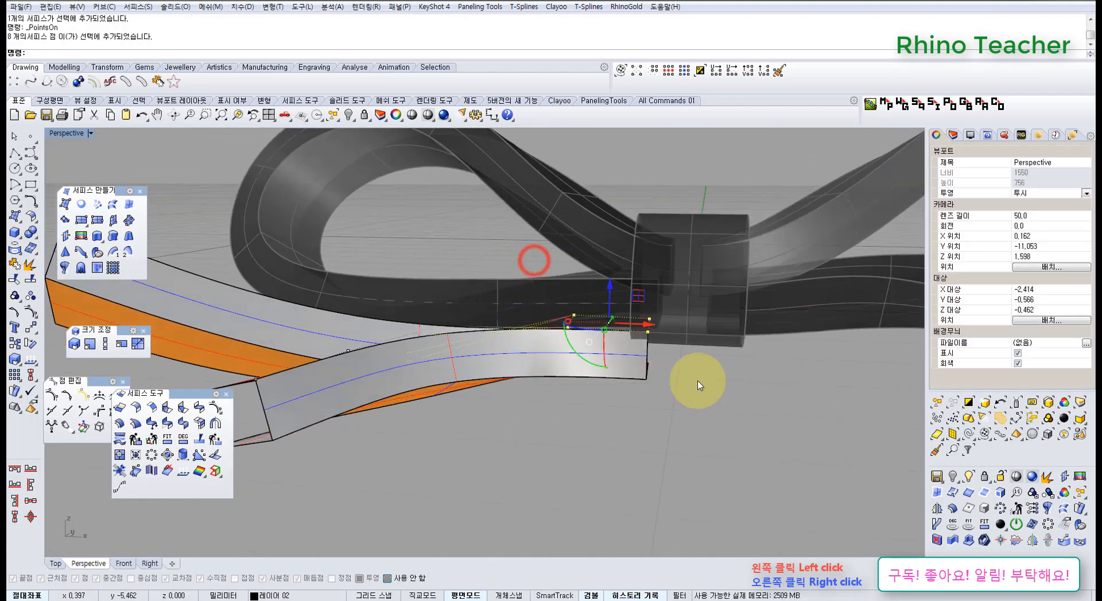
scroll(639, 316, "up", 4)
mouse_move(639, 316)
right_mouse_down()
mouse_move(595, 349)
mouse_move(589, 298)
mouse_move(550, 386)
mouse_move(621, 304)
right_mouse_up()
left_click_drag(585, 293, 583, 247)
right_click_drag(614, 266, 551, 278)
Try raising the next group of control points along both tails in Z, and undo the move
left_click_drag(493, 275, 547, 359)
right_click_drag(545, 357, 531, 297)
left_click_drag(530, 320, 526, 294)
right_click_drag(526, 294, 545, 309)
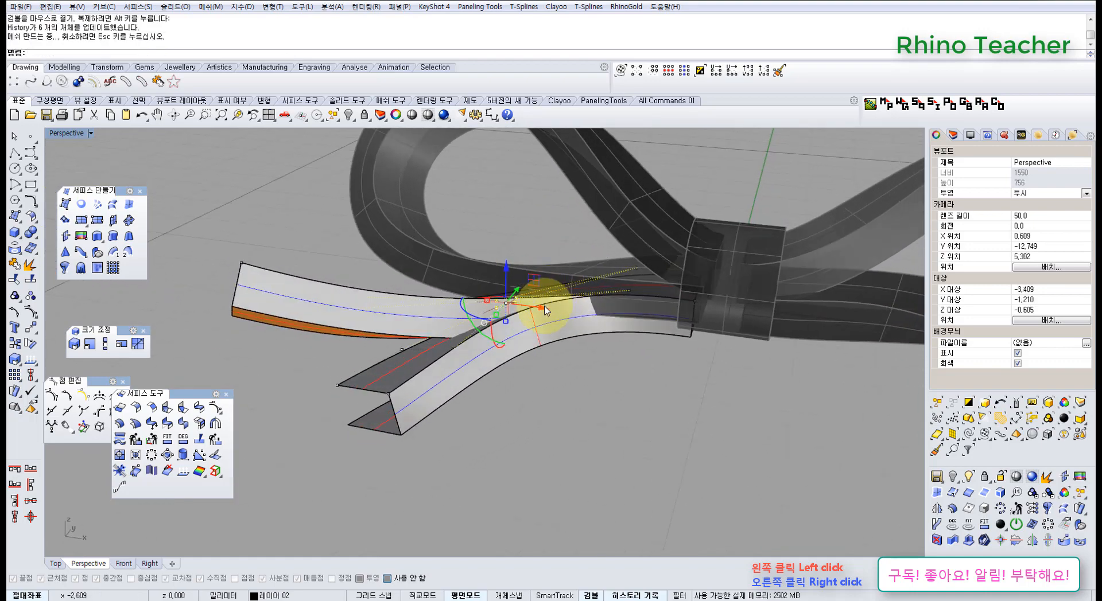
scroll(545, 307, "up", 6)
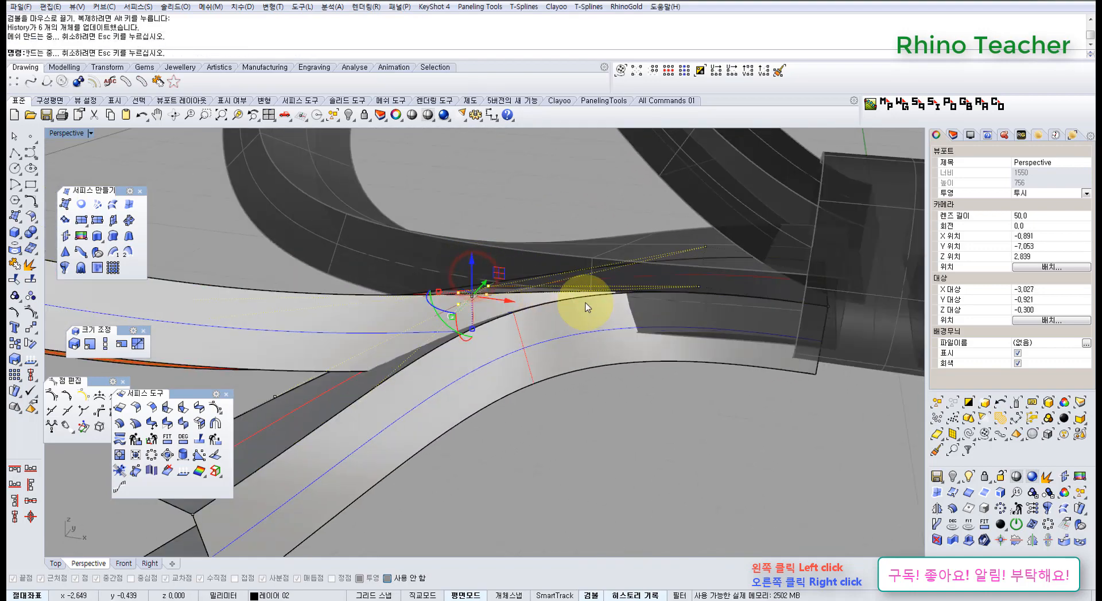
right_click_drag(685, 301, 535, 283, "shift")
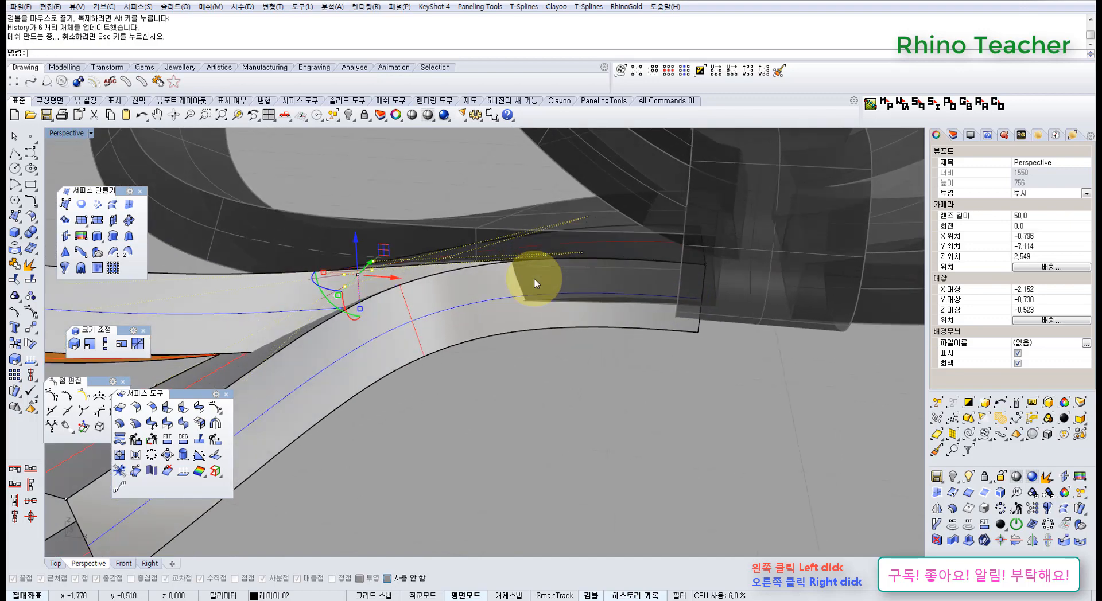
scroll(537, 282, "down", 8)
right_click_drag(501, 242, 455, 336)
key("ctrl+z")
Show the control points of the original front tail strip and lower its four middle points in Z
left_click(386, 355)
right_click_drag(486, 379, 494, 343)
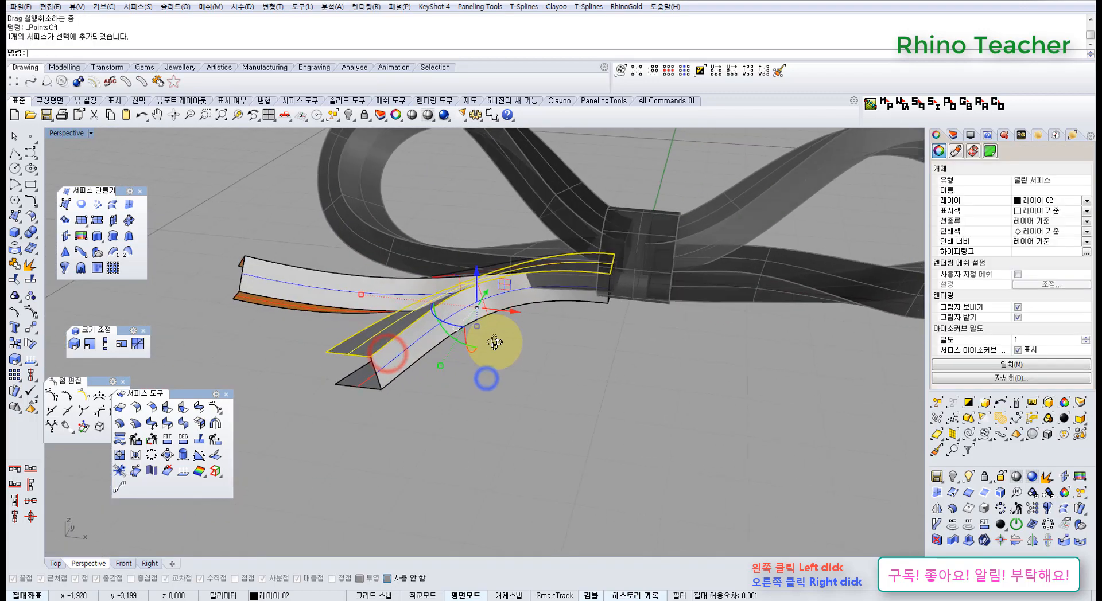
key("F10")
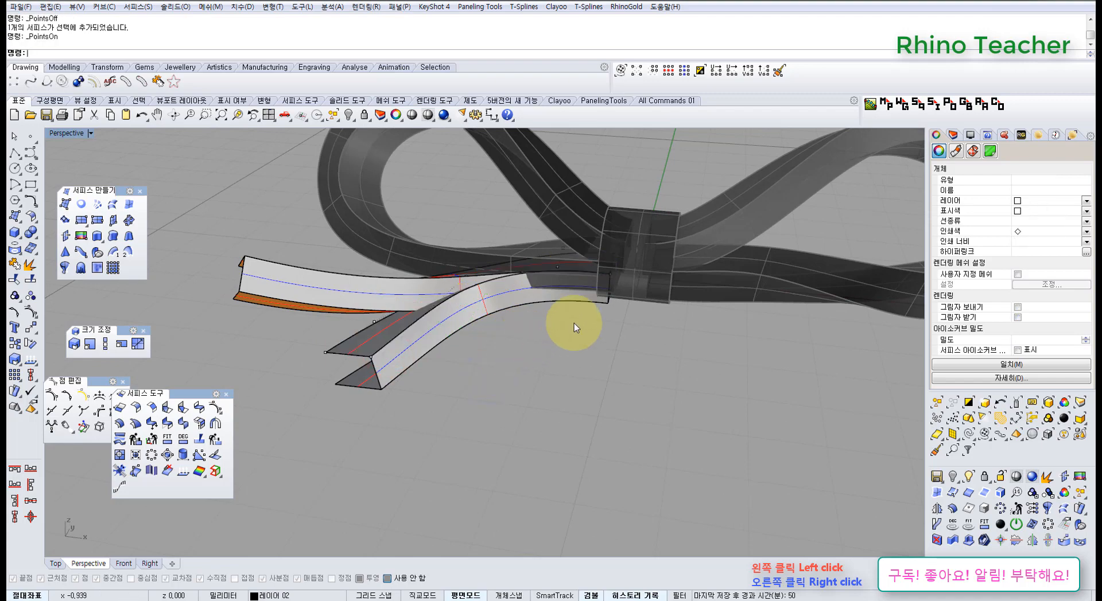
right_click_drag(574, 316, 559, 271)
scroll(559, 271, "up", 7)
left_click_drag(518, 216, 561, 282)
scroll(561, 282, "down", 5)
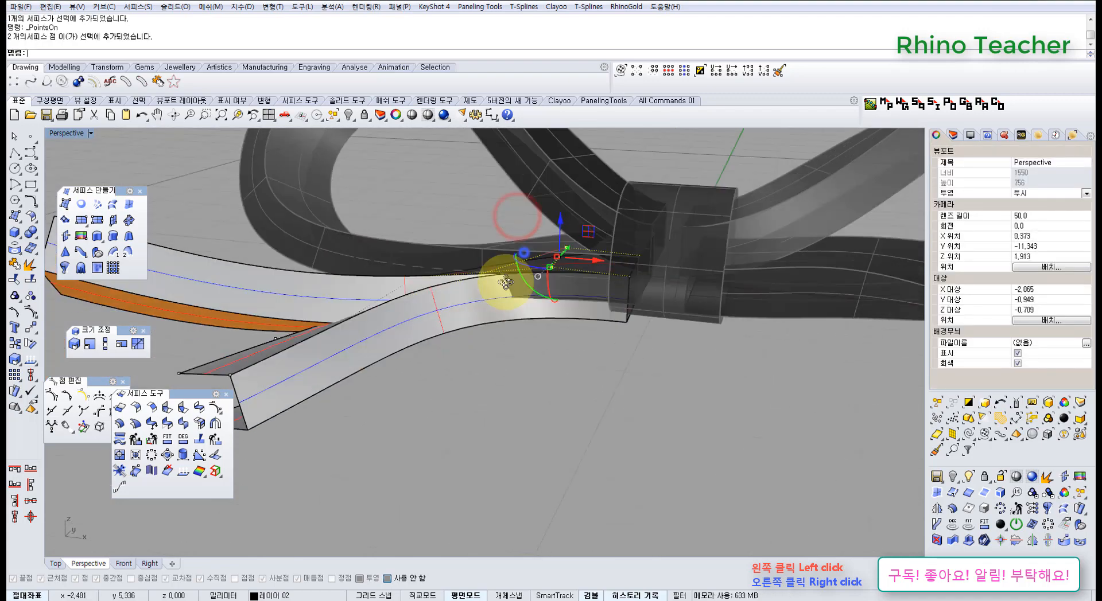
right_click_drag(504, 278, 433, 222)
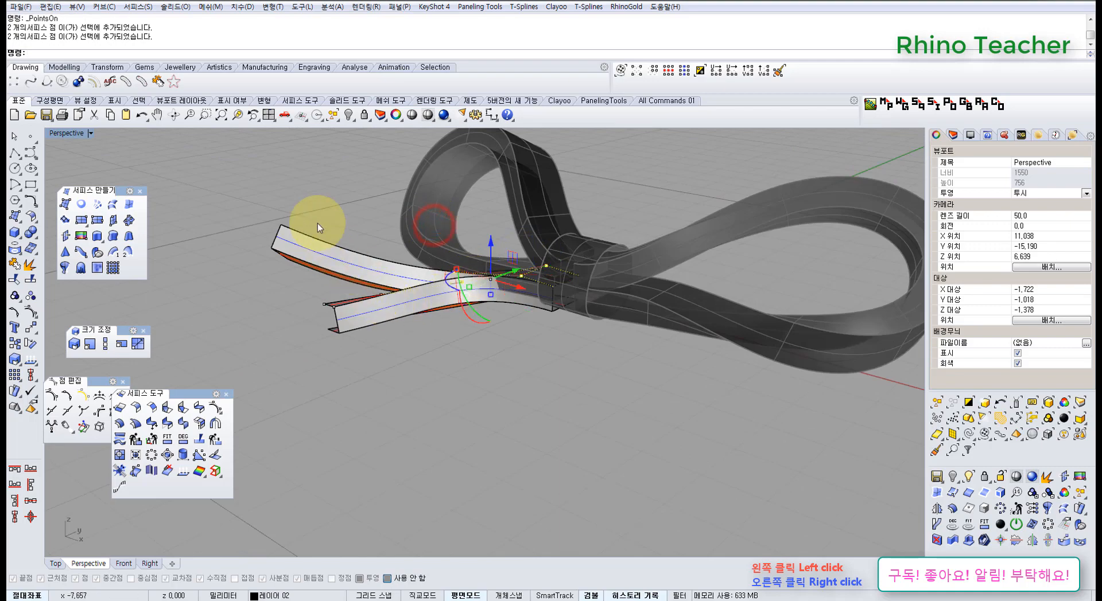
right_click_drag(408, 271, 405, 280)
scroll(405, 280, "up", 7)
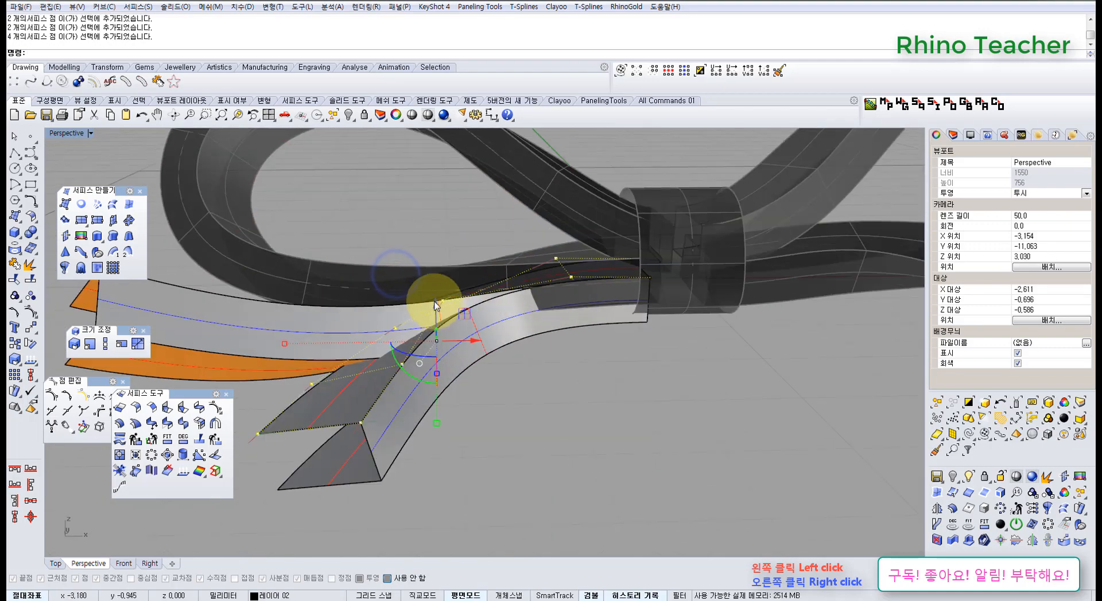
left_click_drag(435, 302, 445, 322)
right_click_drag(598, 319, 449, 339)
Delete the front tail's lofted side wall and offset copy, keeping only the original strip
left_click(450, 339)
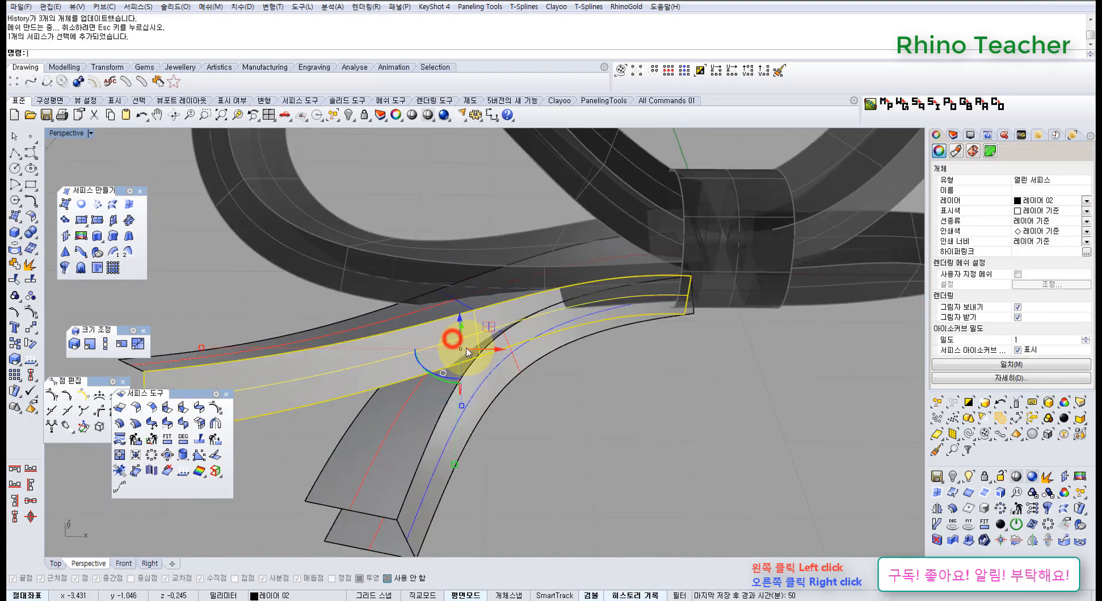
left_click(562, 406)
right_click_drag(554, 412, 484, 391)
left_click(369, 377)
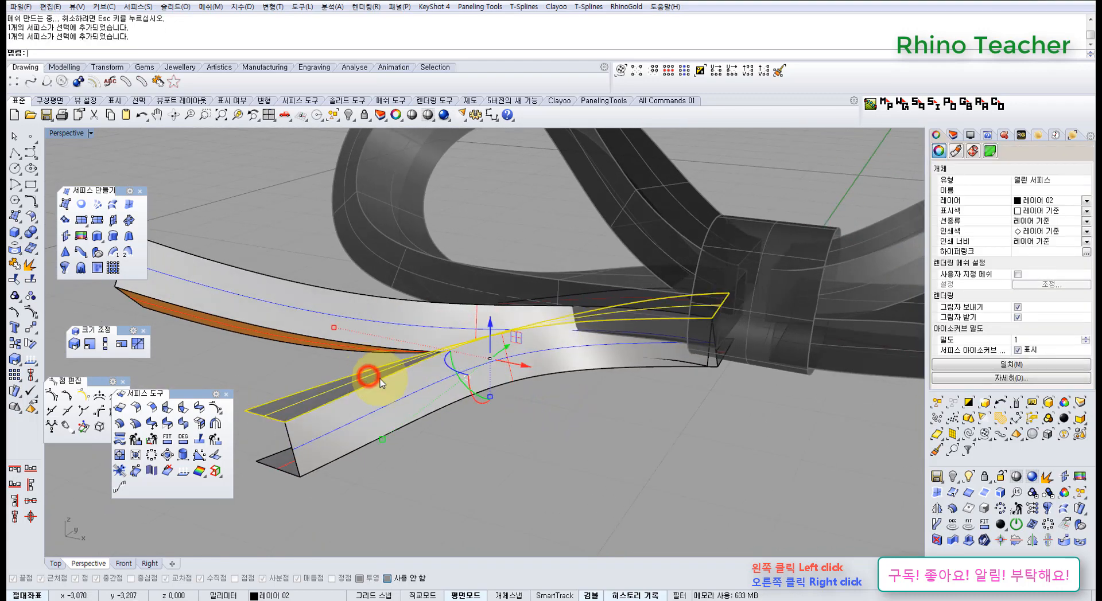
left_click_drag(362, 496, 312, 451)
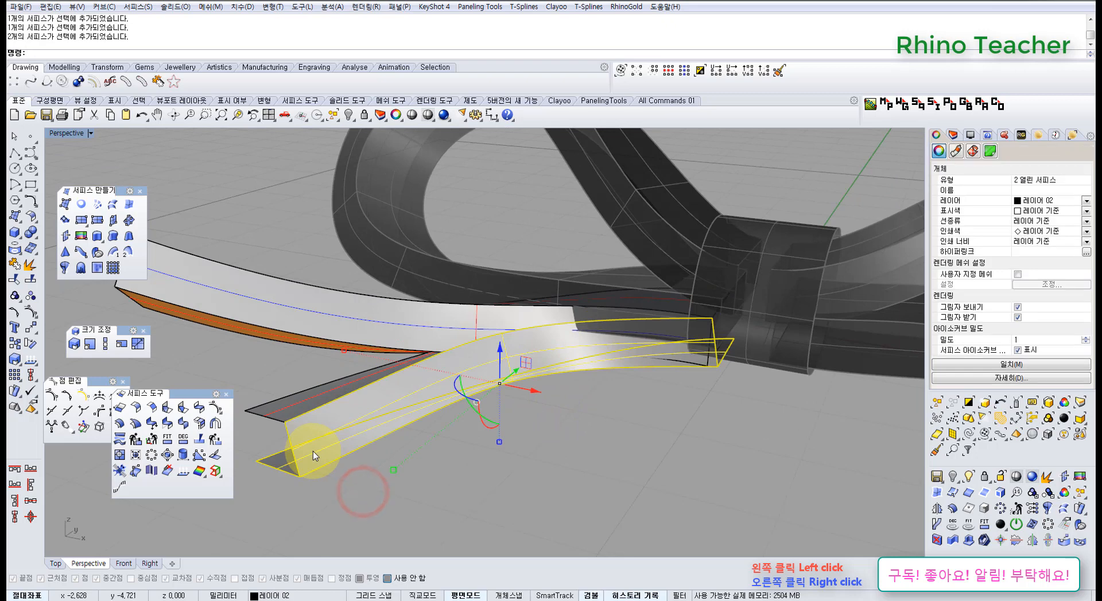
key("Delete")
Offset the reshaped front tail strip by 0.6 mm as an open surface, checking the offset direction from several angles
right_click_drag(293, 402, 307, 419)
left_click(310, 421)
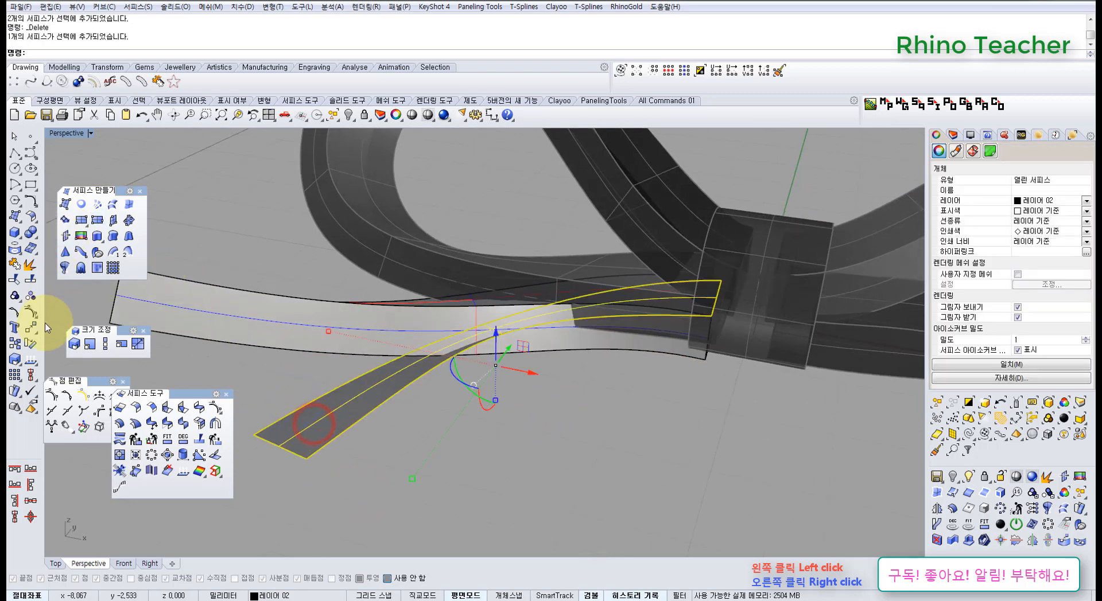
left_click(32, 216)
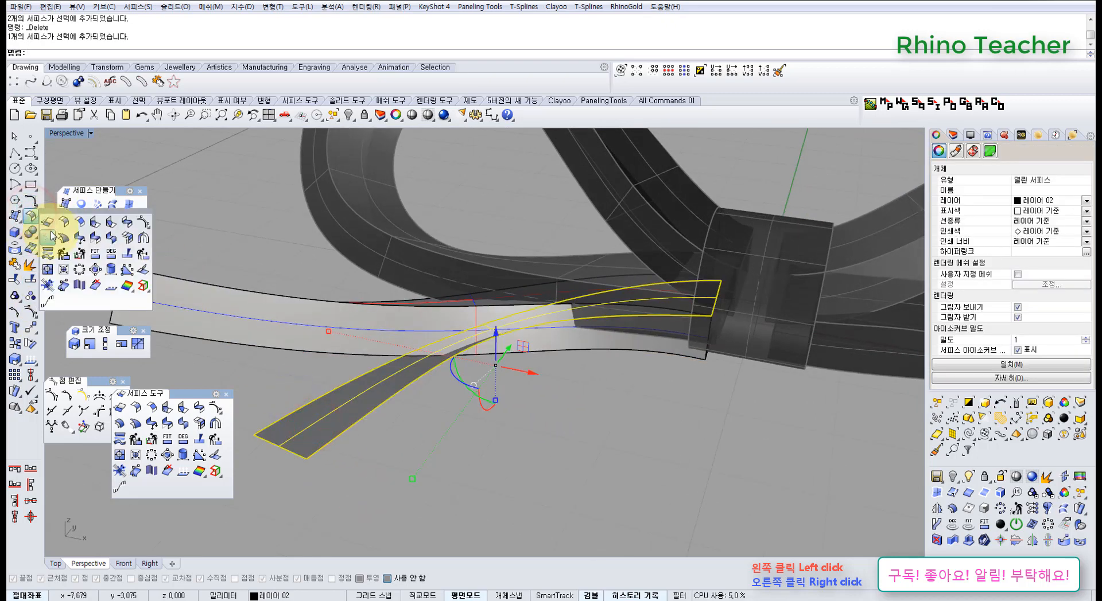
left_click(51, 236)
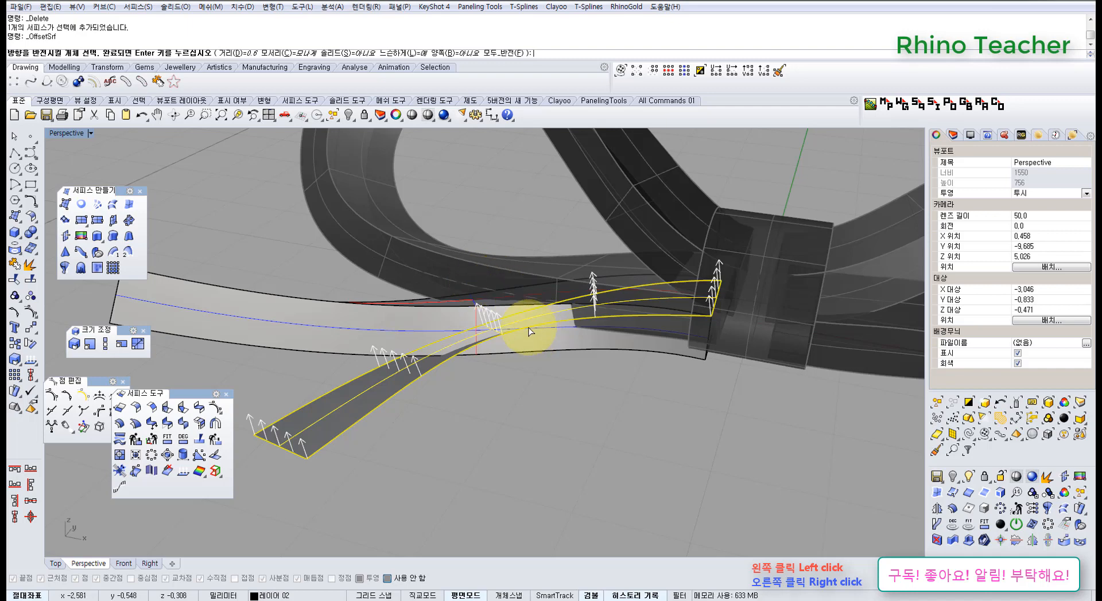
right_click_drag(529, 331, 587, 380)
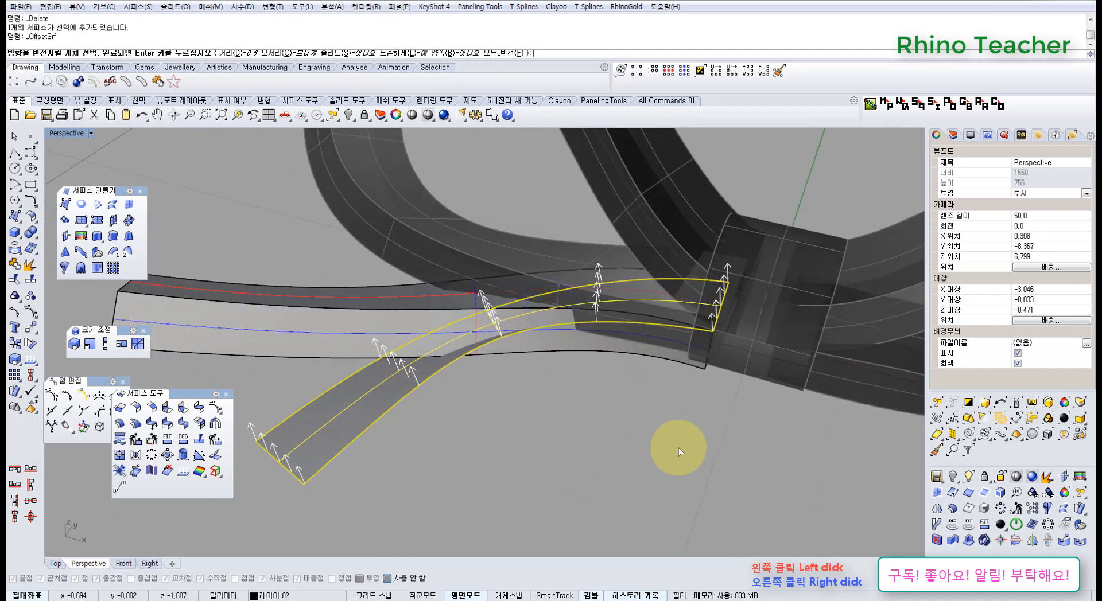
right_click_drag(679, 452, 560, 419, "shift")
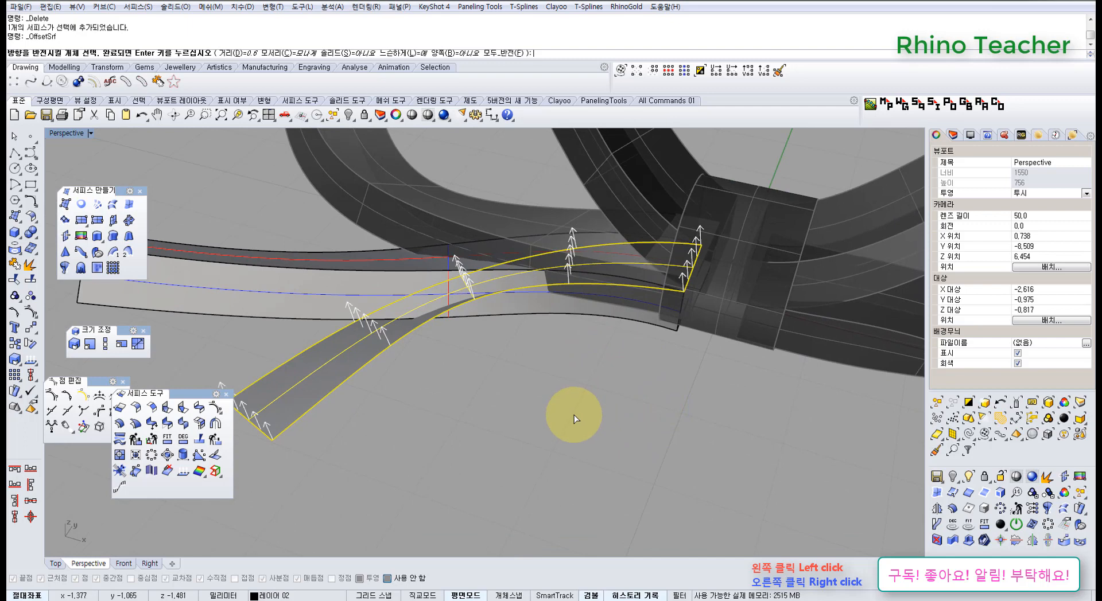
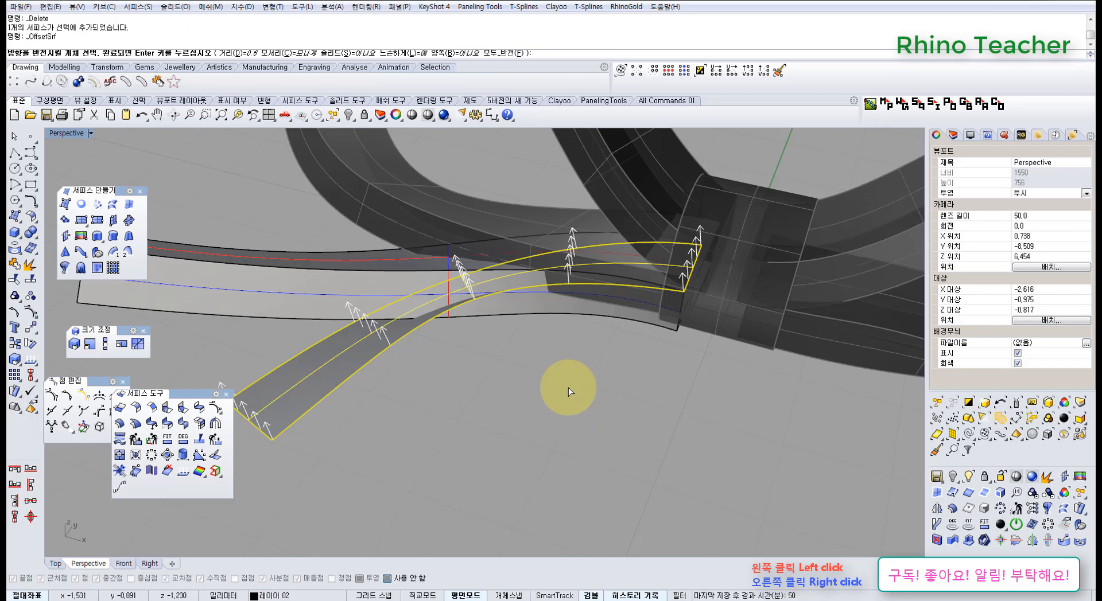
Reverse the offset direction for the front tail strip and offset it by 0.5 mm
right_click_drag(568, 392, 625, 535)
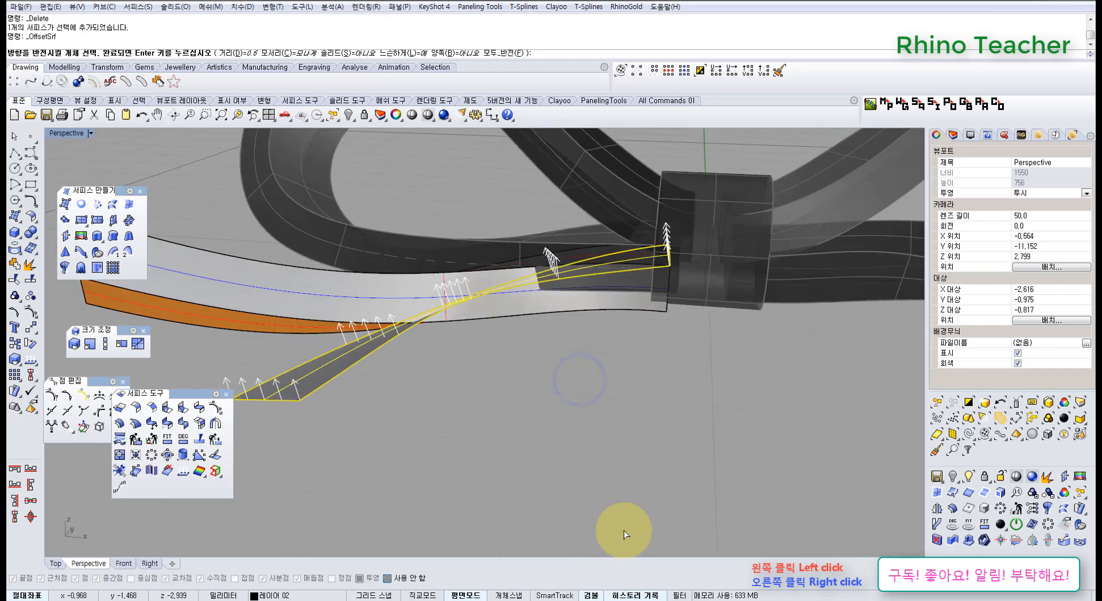
left_click(501, 52)
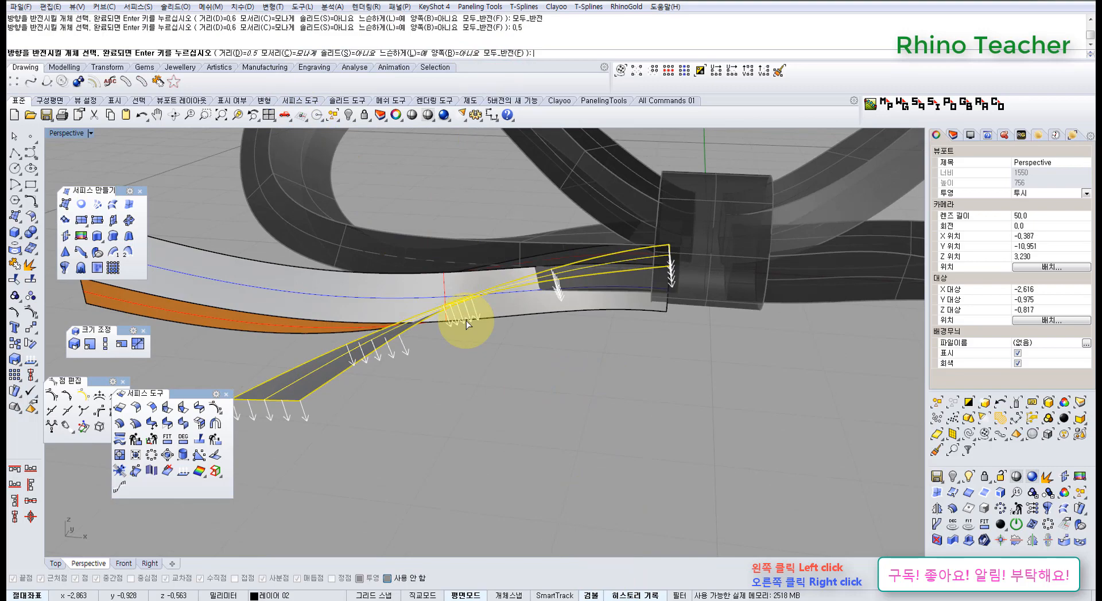
key("Return")
key("Escape")
Delete the back tail's lofted side wall, keeping its upper and lower strips
right_click_drag(536, 279, 568, 325)
left_click(586, 310)
scroll(586, 310, "down", 5)
key("Delete")
Show the control points of the back tail's lower strip, raise the two end points beside the central band in Z, and hide the points
scroll(413, 305, "up", 7)
right_click_drag(412, 305, 659, 304)
left_click(708, 312)
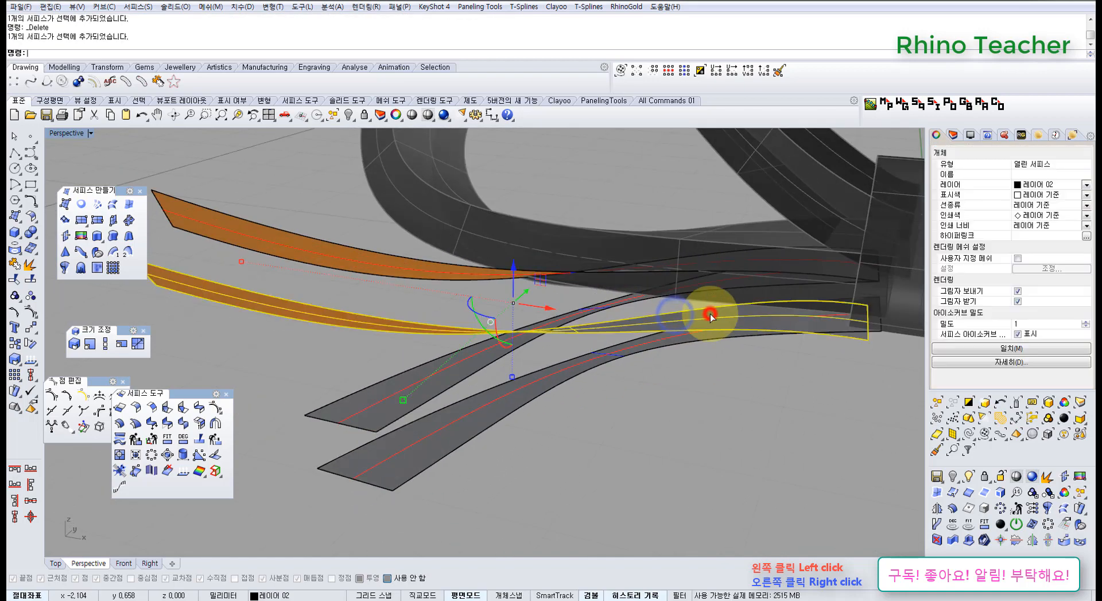
key("F10")
left_click(744, 353)
right_click_drag(837, 339, 718, 352)
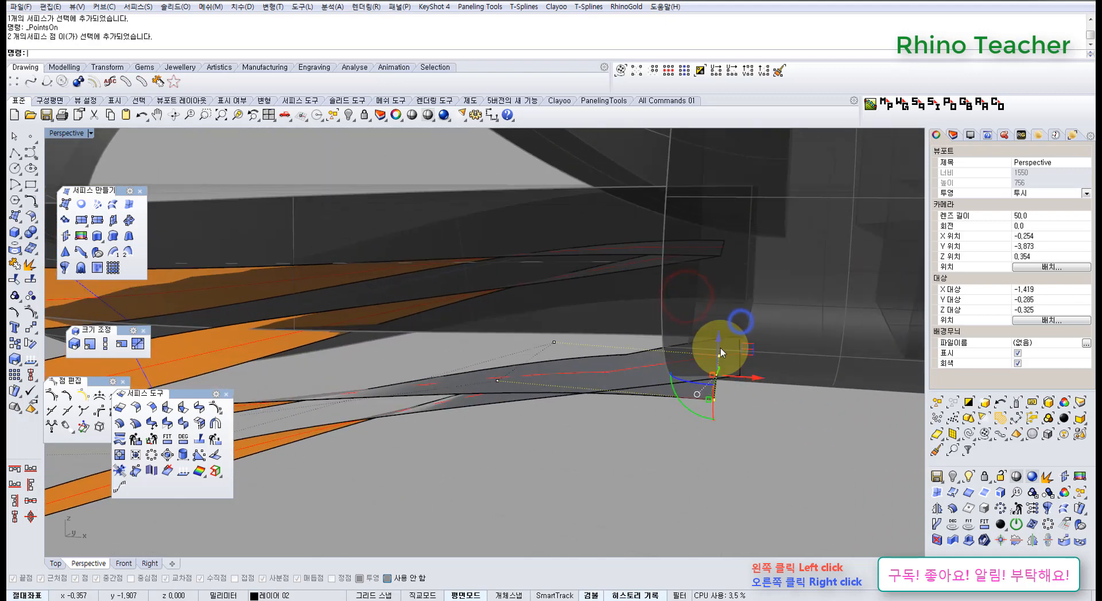
left_click(718, 345)
left_click_drag(715, 312, 716, 311)
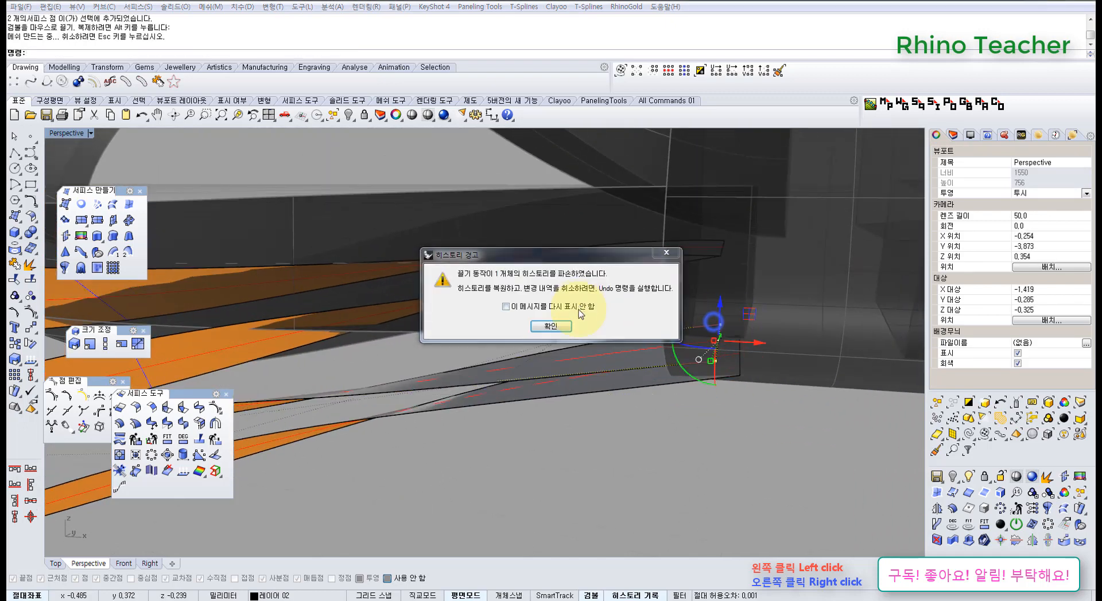
left_click(565, 324)
scroll(628, 411, "down", 4)
right_click_drag(641, 410, 676, 342, "shift")
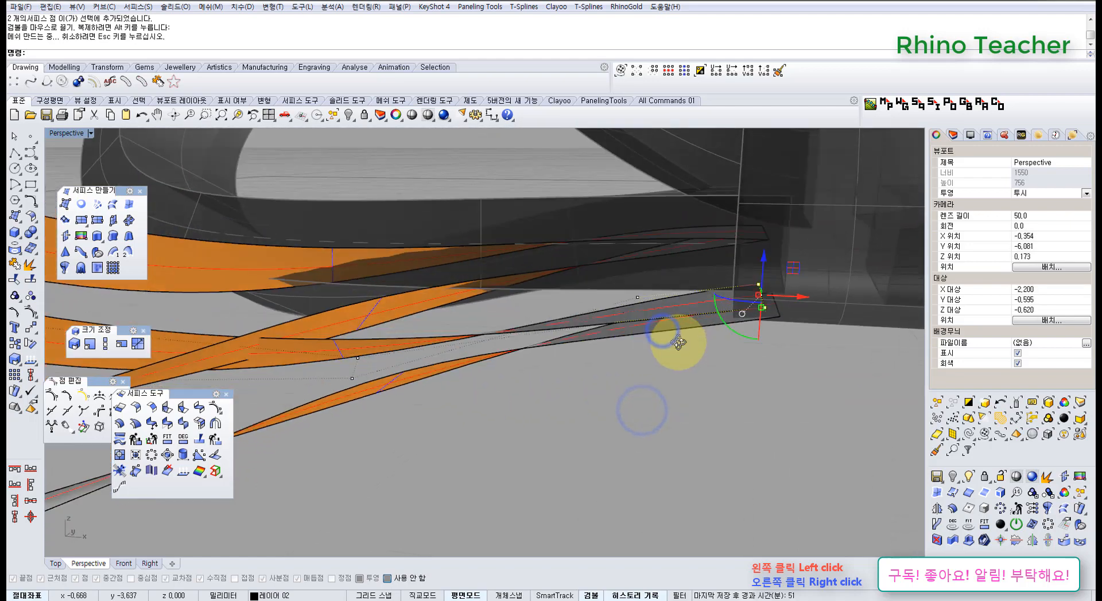
scroll(666, 325, "down", 8)
right_click_drag(658, 305, 656, 405)
scroll(636, 324, "down", 8)
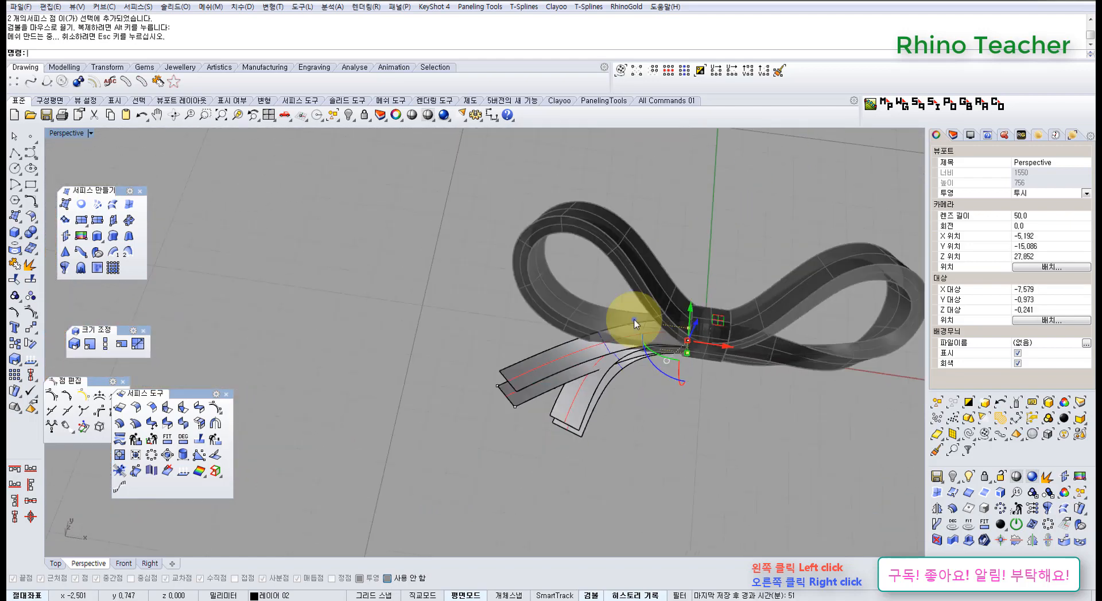
key("Escape")
key("Escape")
Loft both side walls of the back tail between the matching long edges of its upper and lower strips
mouse_move(634, 322)
right_mouse_down()
mouse_move(640, 381)
mouse_move(625, 335)
mouse_move(637, 314)
right_mouse_up()
right_click_drag(637, 332, 463, 376, "shift")
scroll(447, 442, "up", 6)
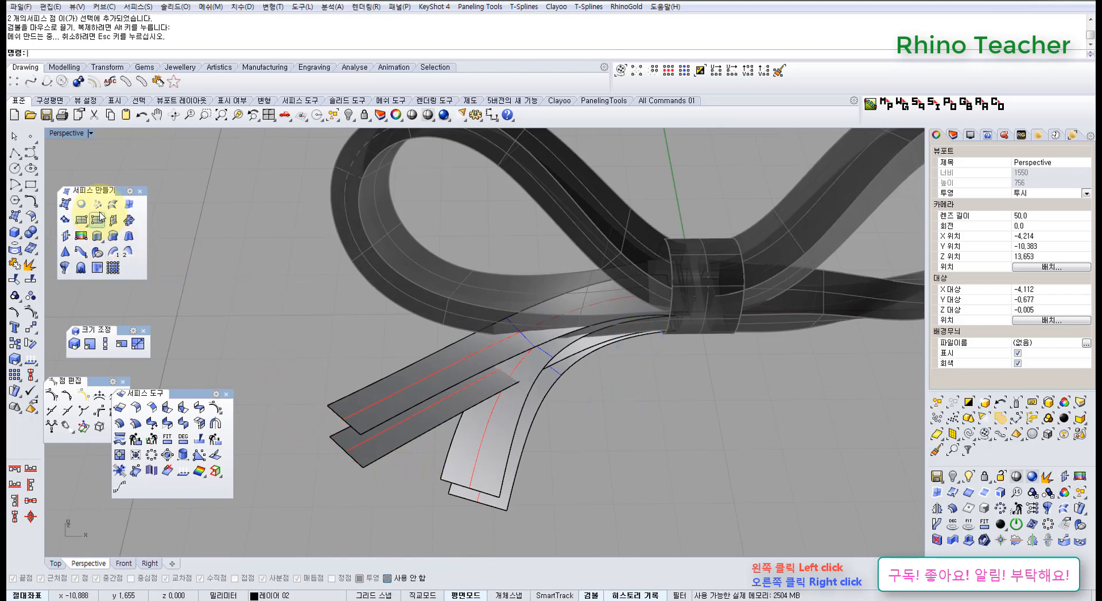
left_click(395, 446)
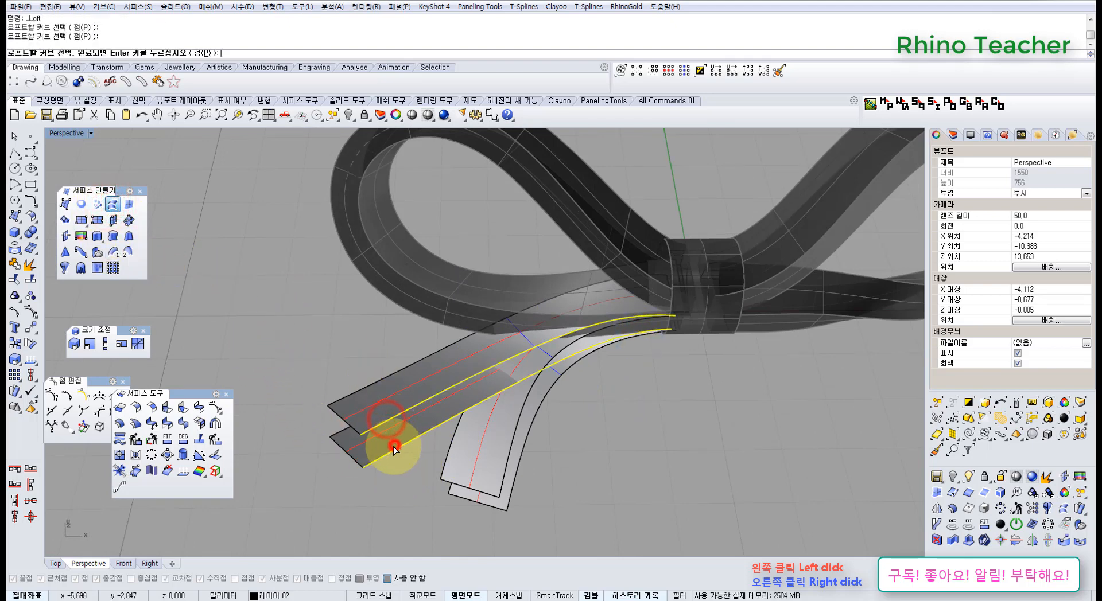
right_click(345, 427)
right_click(344, 428)
right_click(344, 428)
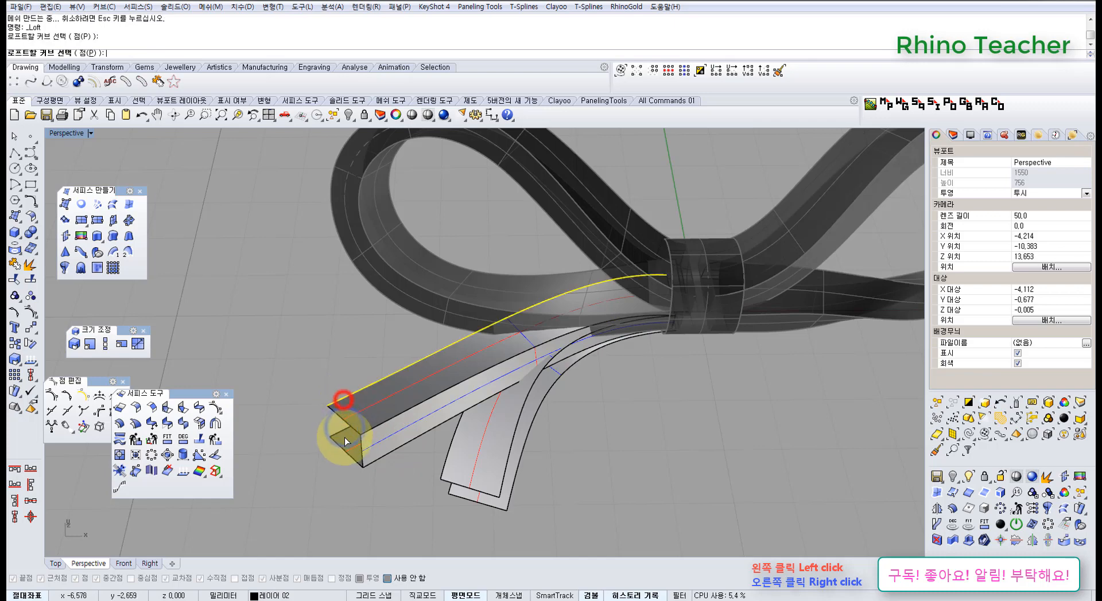
right_click(338, 434)
right_click(339, 435)
Join the back tail's four surfaces into one polysurface and cap its planar opening
left_click_drag(375, 486, 278, 358)
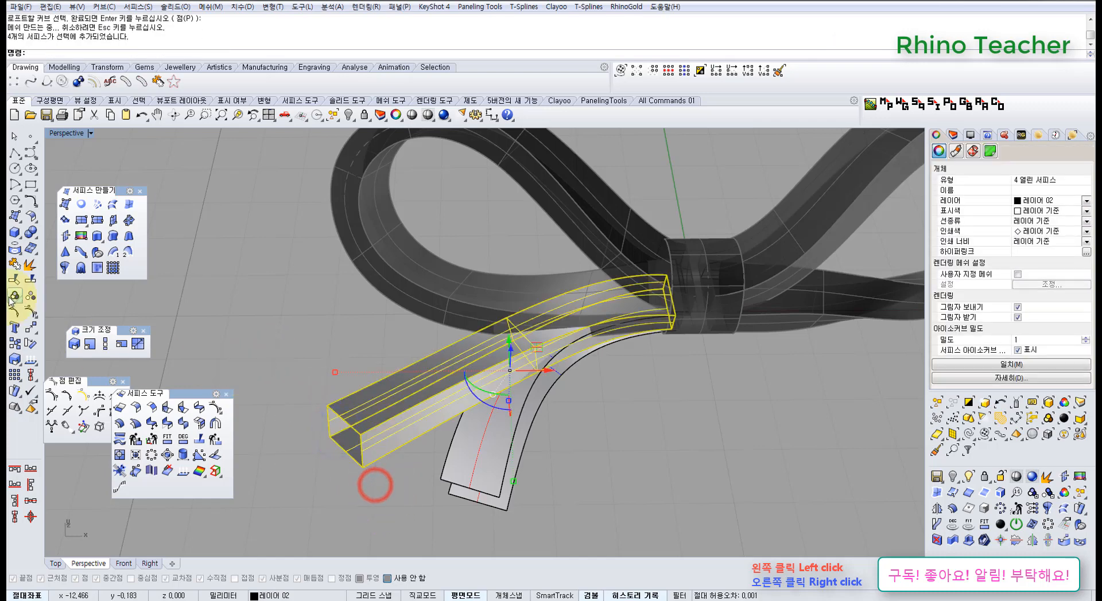
left_click(14, 264)
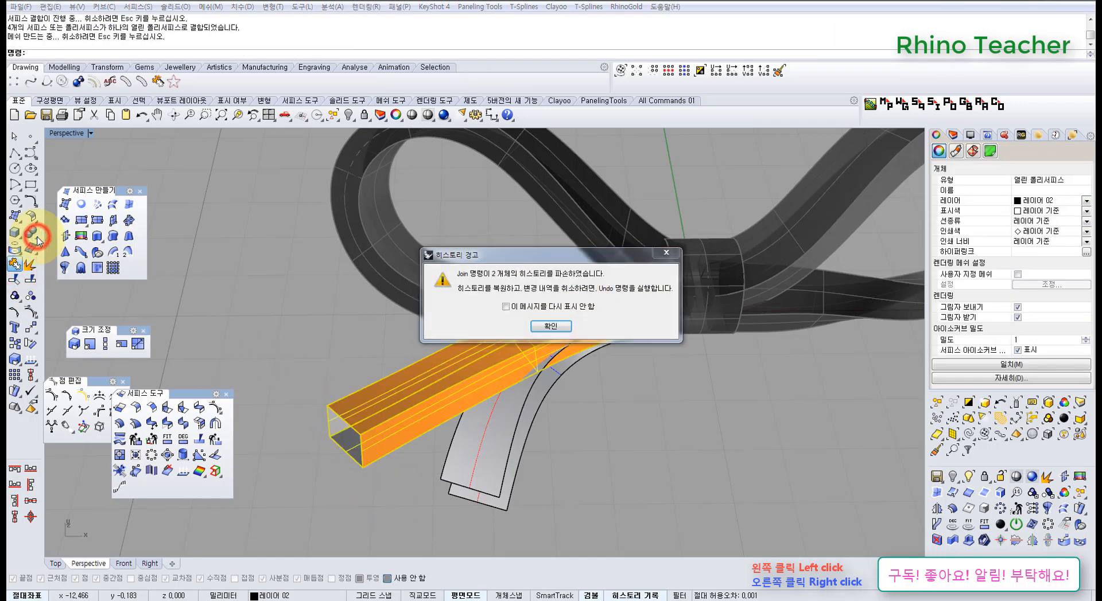
left_click(550, 326)
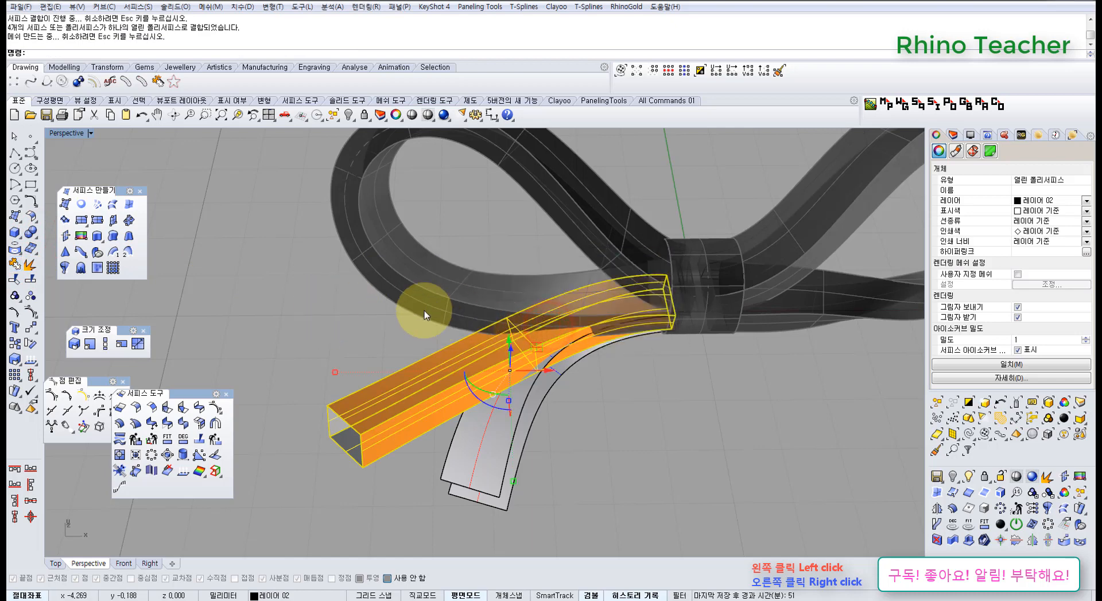
left_click(33, 234)
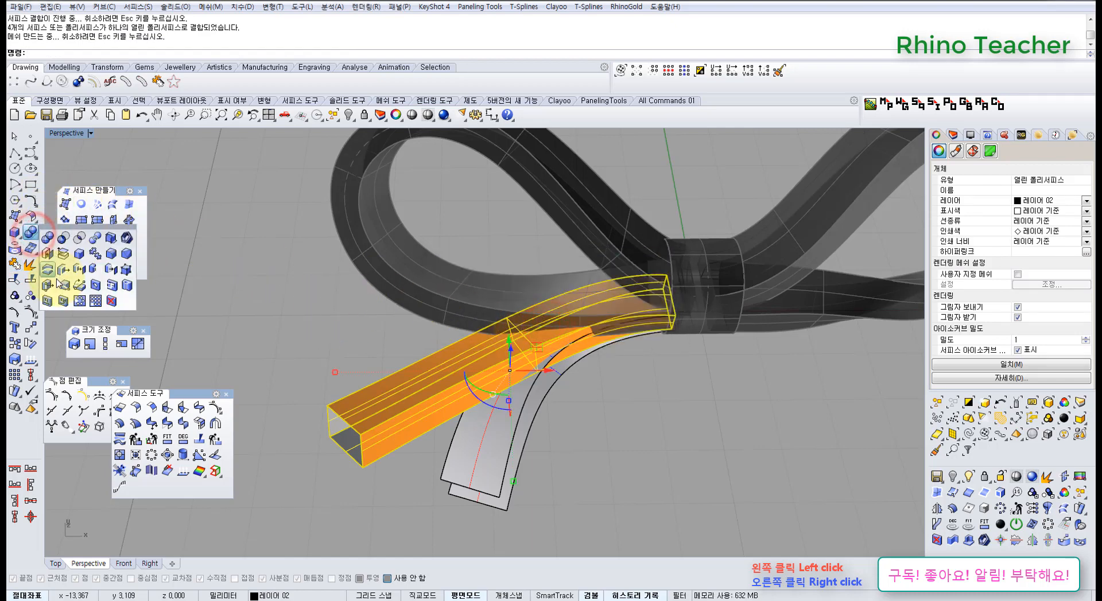
left_click_drag(75, 233, 184, 196)
left_click(160, 211)
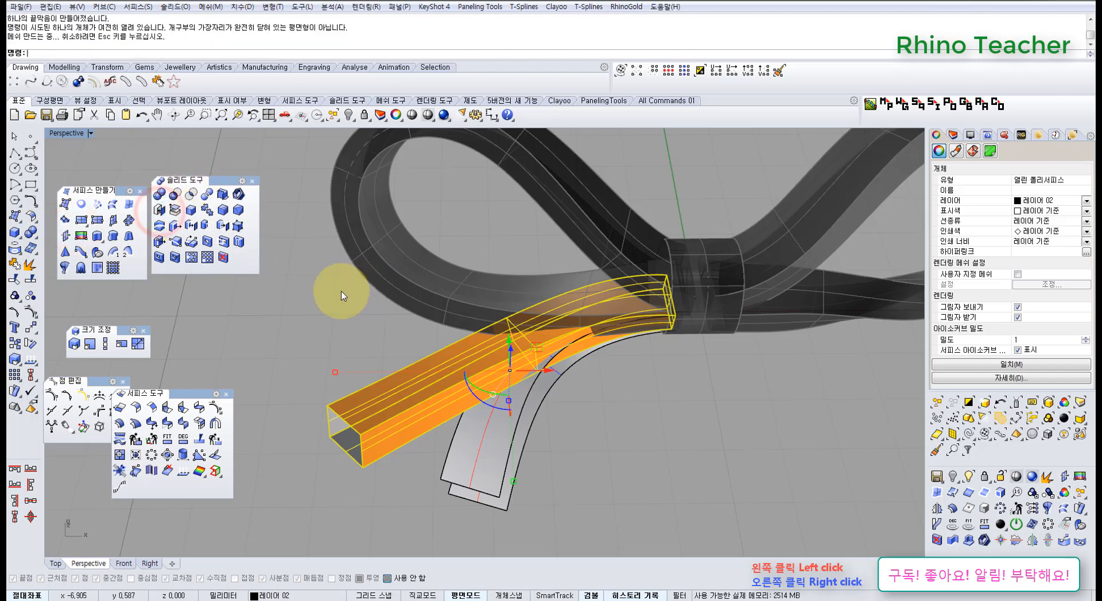
left_click(352, 305)
Try to close the back tail's free end with a surface from planar curves
right_click_drag(348, 397, 199, 293)
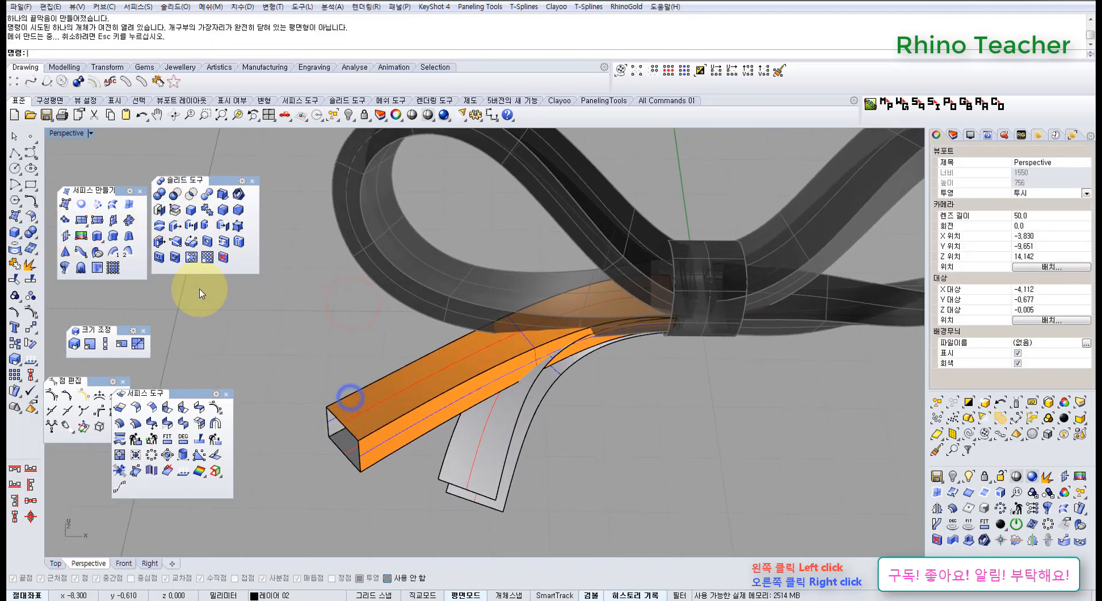
left_click(81, 207)
left_click_drag(280, 363, 411, 512)
right_click(349, 397)
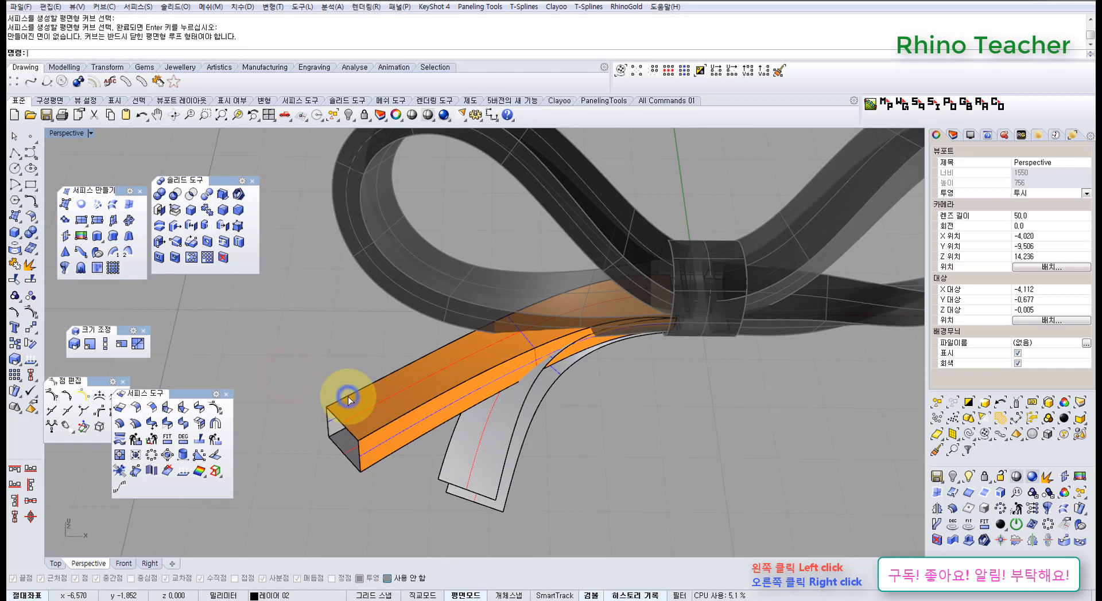
Close the back tail's free end with a surface from its four edges and join it to the tail
left_click(129, 208)
left_click_drag(303, 398, 410, 505)
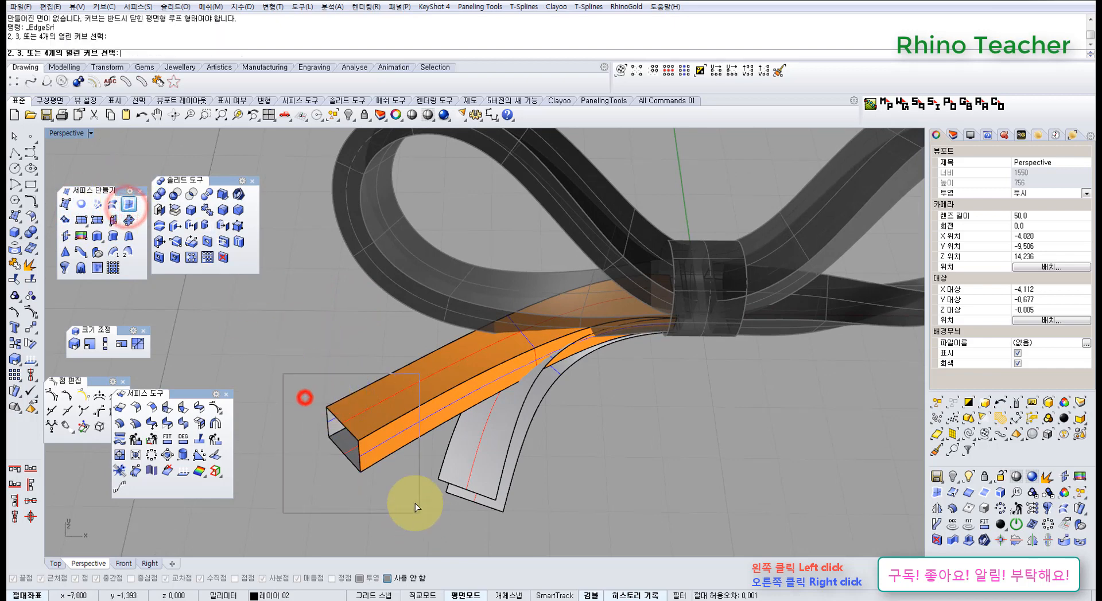
left_click_drag(374, 471, 323, 398)
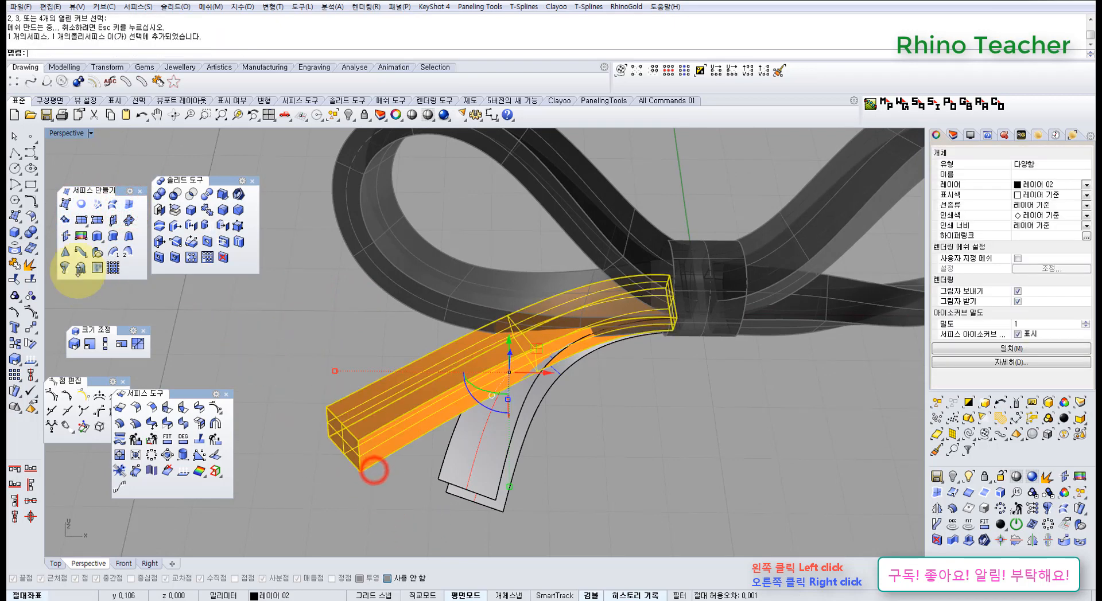
left_click(14, 263)
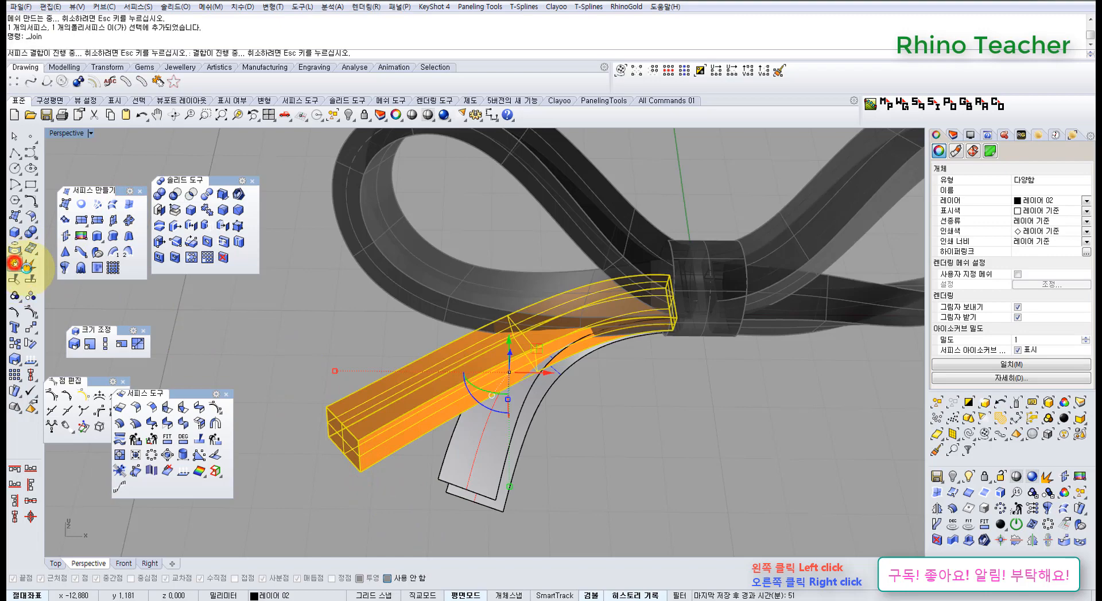
left_click(551, 326)
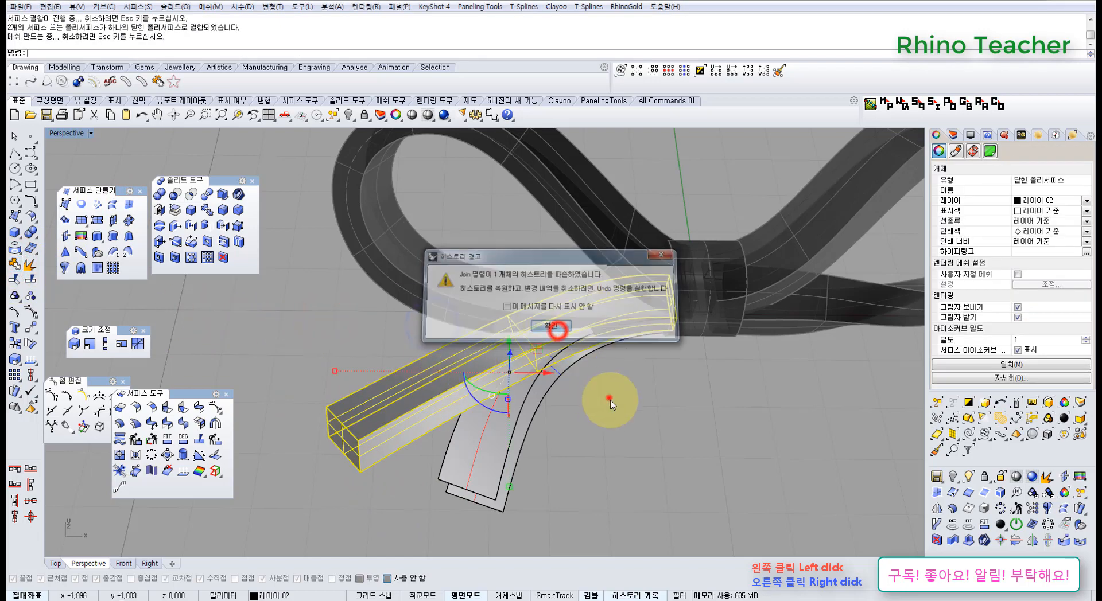
left_click(608, 396)
right_click_drag(570, 463, 529, 362)
right_click_drag(499, 418, 465, 391)
scroll(443, 360, "up", 6)
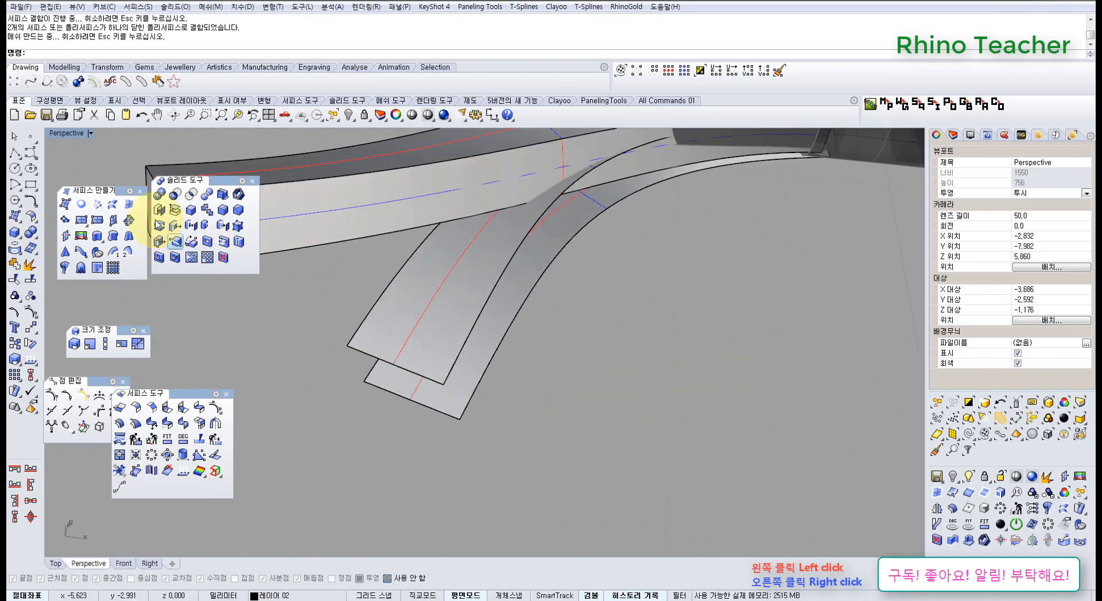
left_click(111, 206)
left_click(462, 353)
left_click(482, 382)
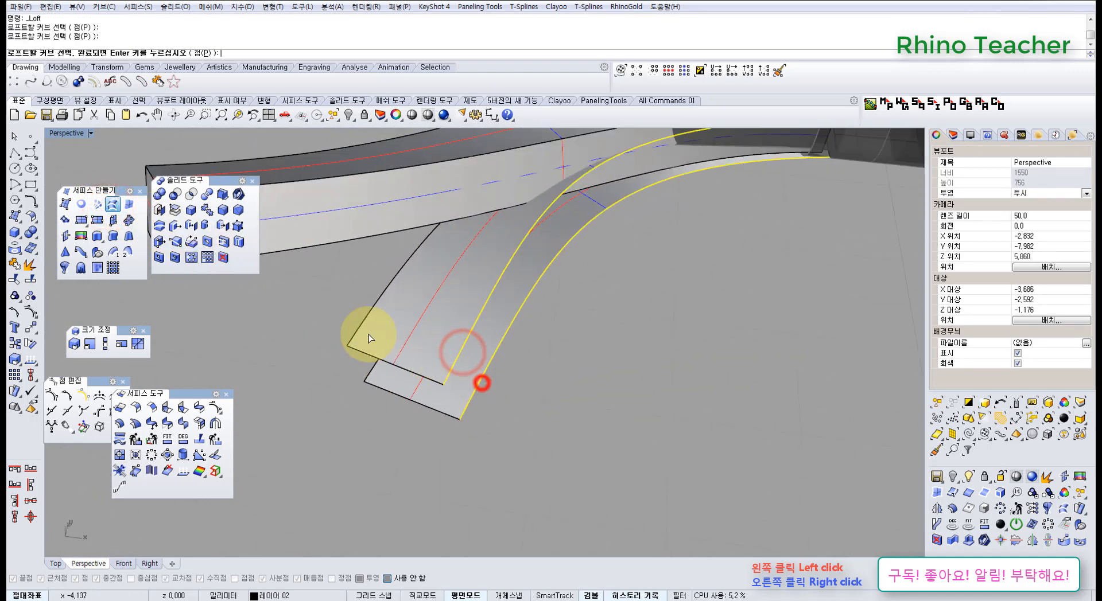
right_click_drag(368, 331, 391, 311)
left_click(393, 377)
right_click(394, 373)
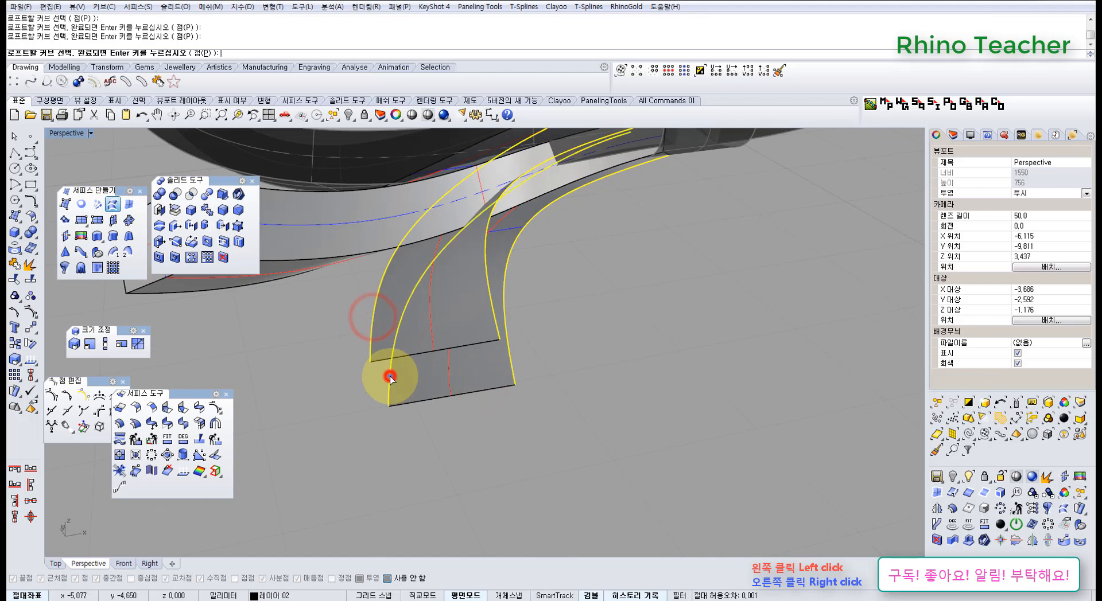
right_click_drag(394, 374, 479, 338)
key("Return")
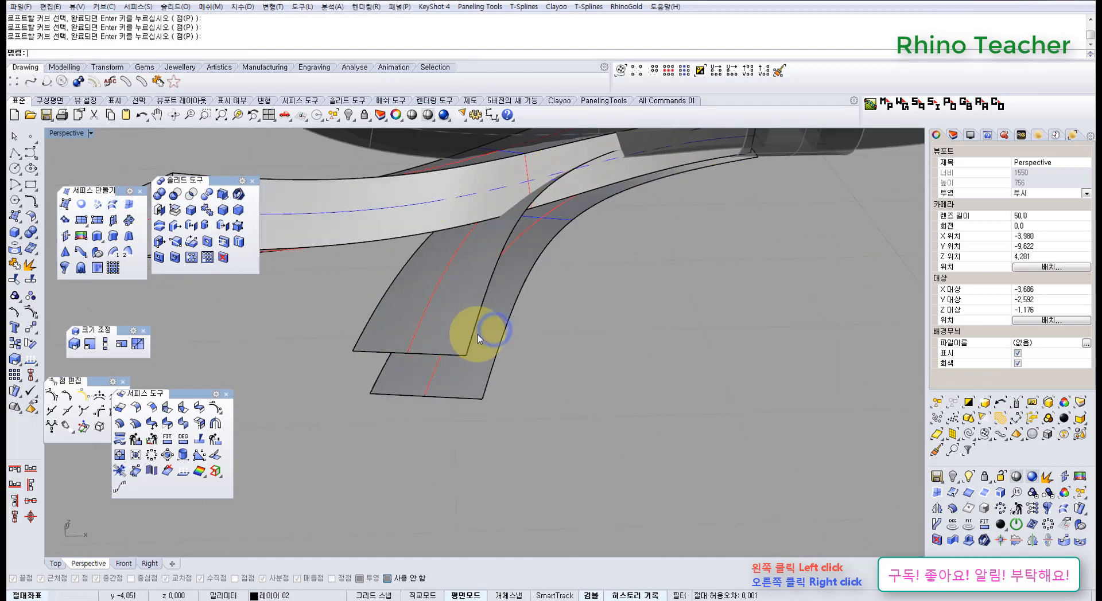
Loft both side walls of the front tail between the matching long edges of its two strips
left_click(475, 333)
right_click(495, 365)
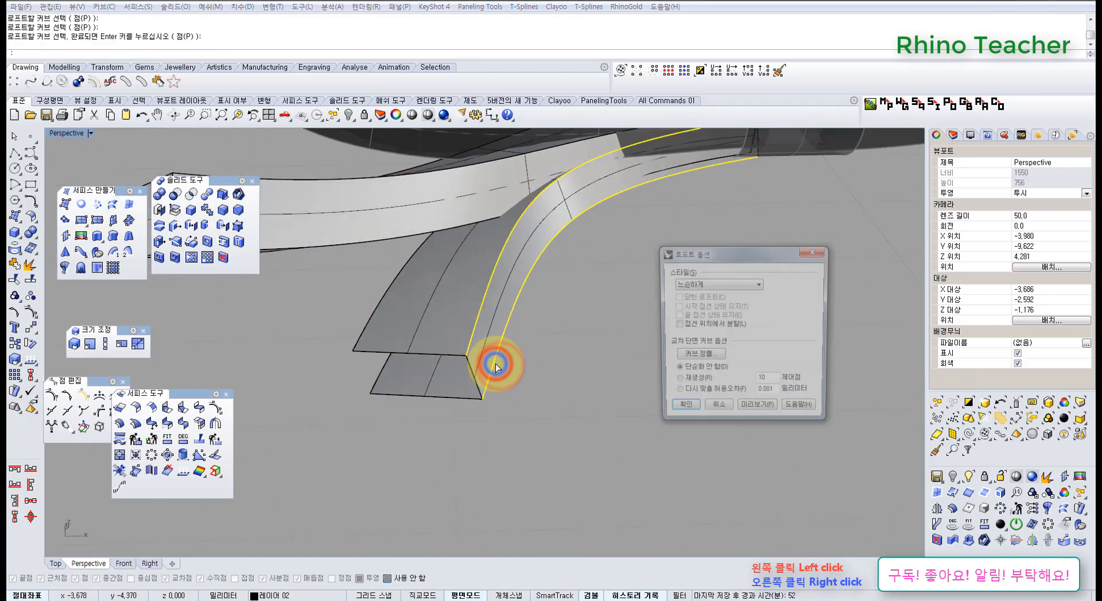
key("Return")
right_click(394, 342)
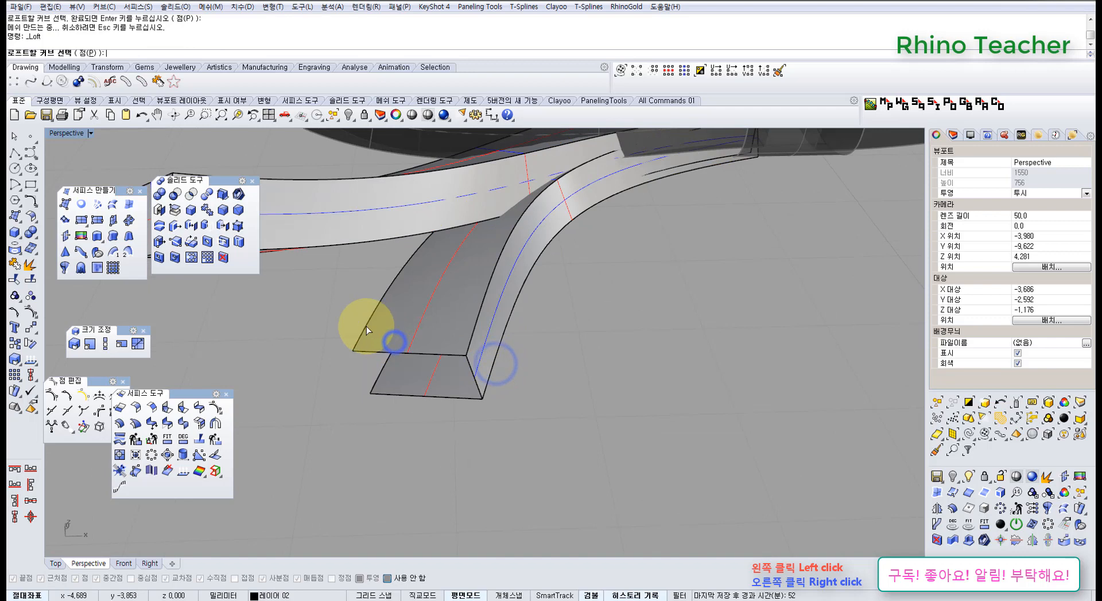
right_click(381, 373)
key("Return")
Join the front tail's four surfaces into one polysurface and try to cap its open ends
left_click_drag(570, 435, 328, 319)
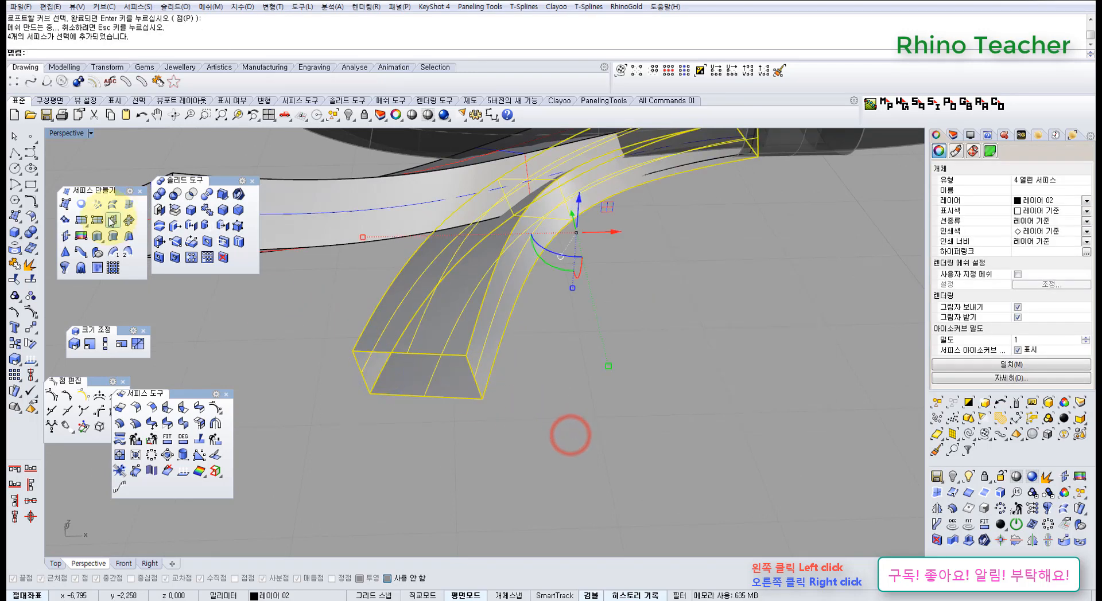
left_click(162, 211)
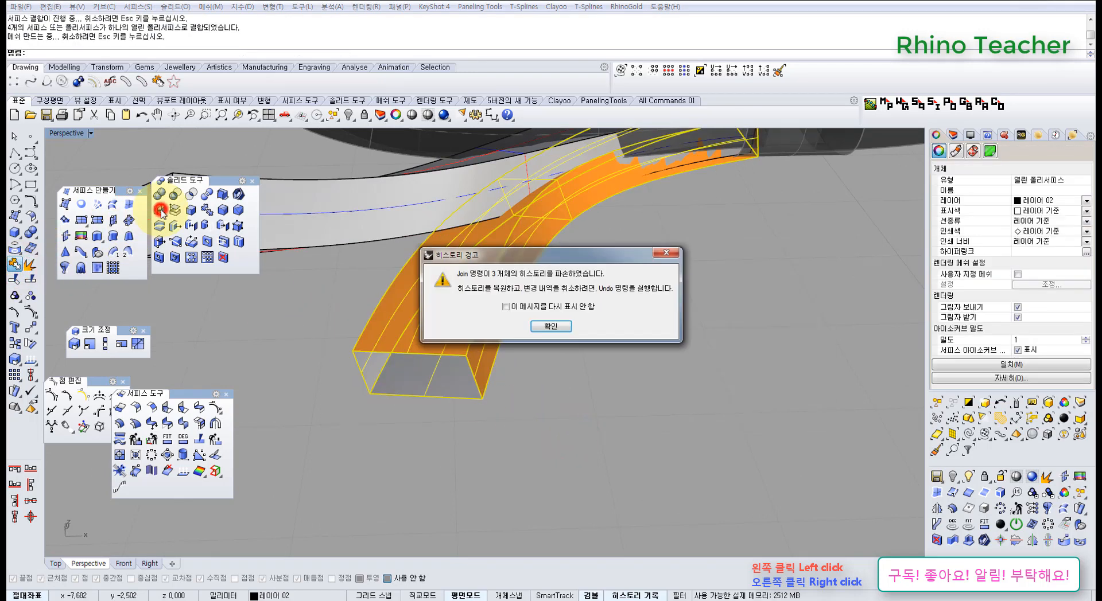
left_click(542, 327)
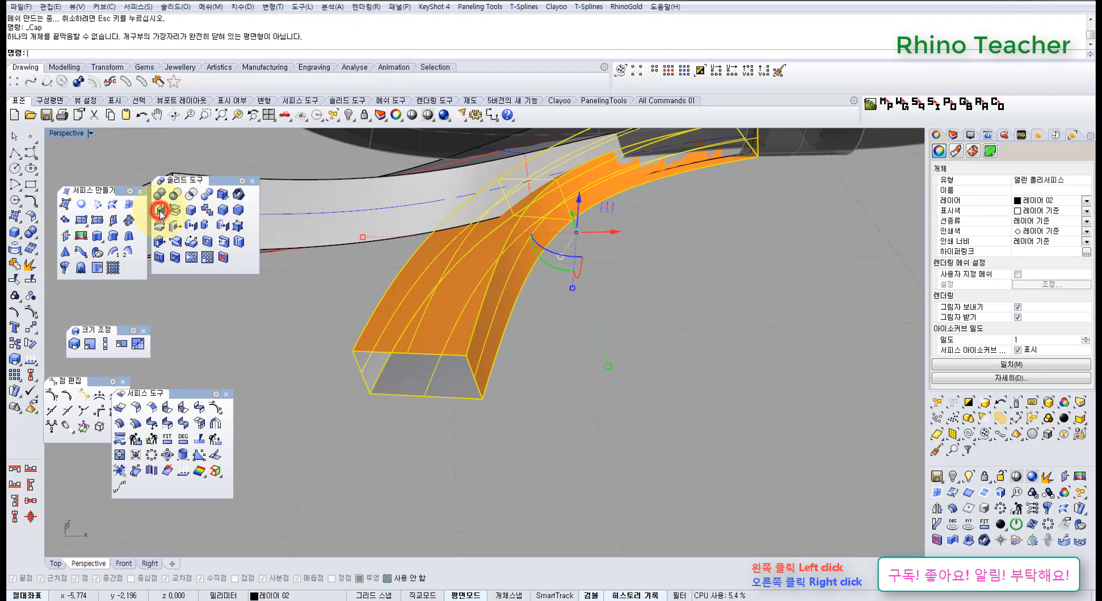
Lock the back tail so that only the front tail remains selectable
right_click_drag(325, 270, 426, 298)
left_click(391, 407)
left_click(466, 301)
left_click(364, 115)
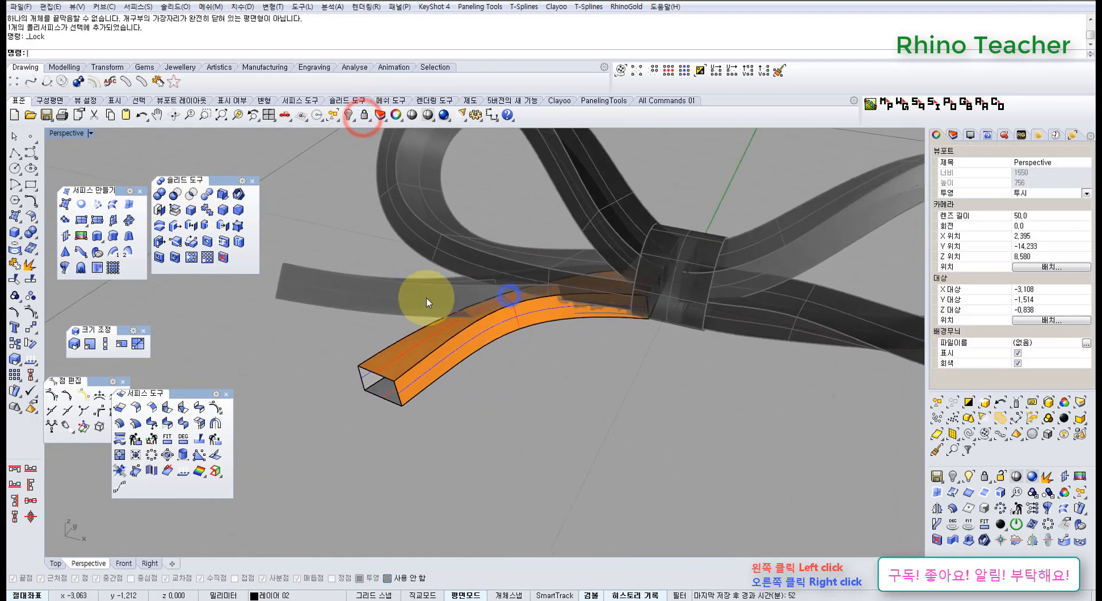
Close both open ends of the front tail with surfaces built from their four edges
left_click(126, 202)
left_click_drag(266, 325, 436, 433)
right_click(513, 219)
left_click_drag(619, 194, 671, 333)
Join the two end surfaces to the front tail to form a closed polysurface
left_click_drag(322, 205, 325, 208)
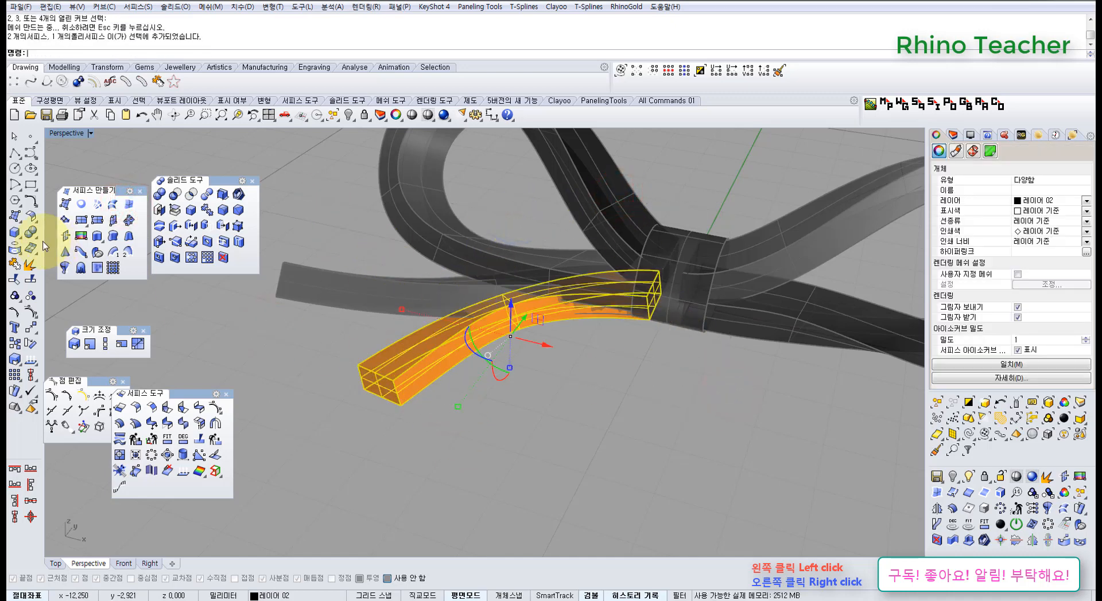
left_click(15, 264)
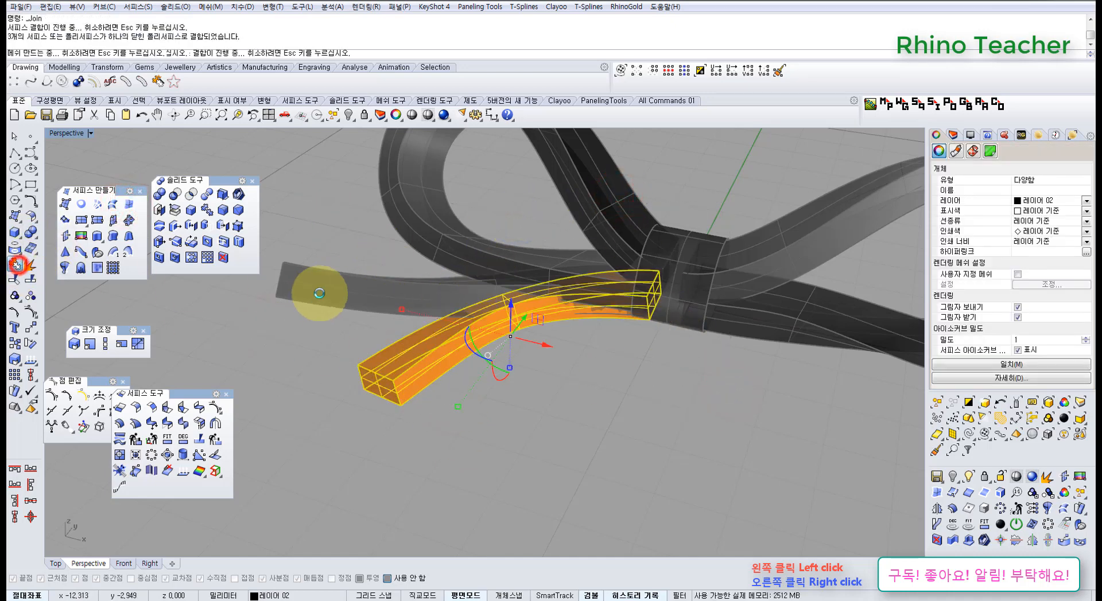
left_click(315, 345)
left_click(559, 326)
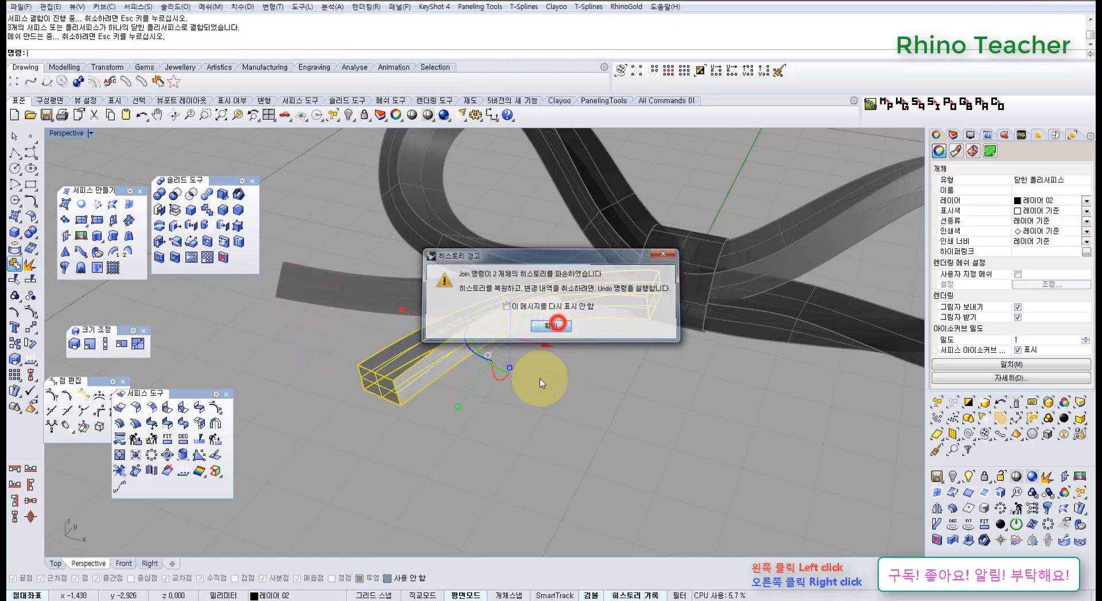
right_click_drag(540, 380, 597, 393)
left_click(604, 401)
Unlock the two loops, the central band and the back tail so the whole bow is selectable again
middle_click(597, 338)
left_click(585, 306)
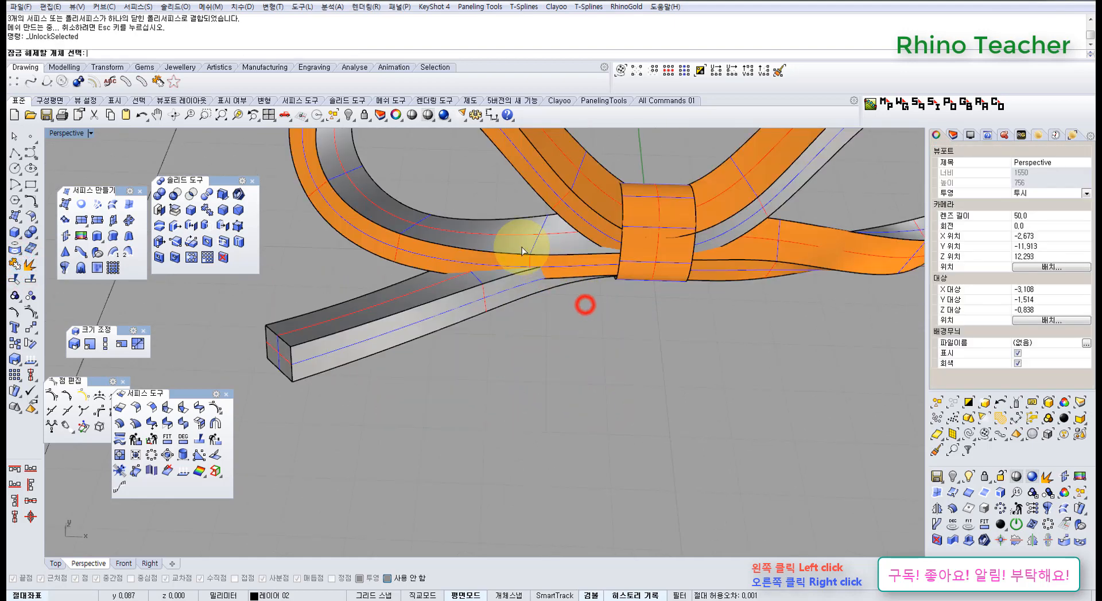
right_click_drag(521, 250, 518, 305, "shift")
left_click_drag(604, 409, 467, 229)
left_click_drag(644, 225, 644, 226)
right_click(644, 226)
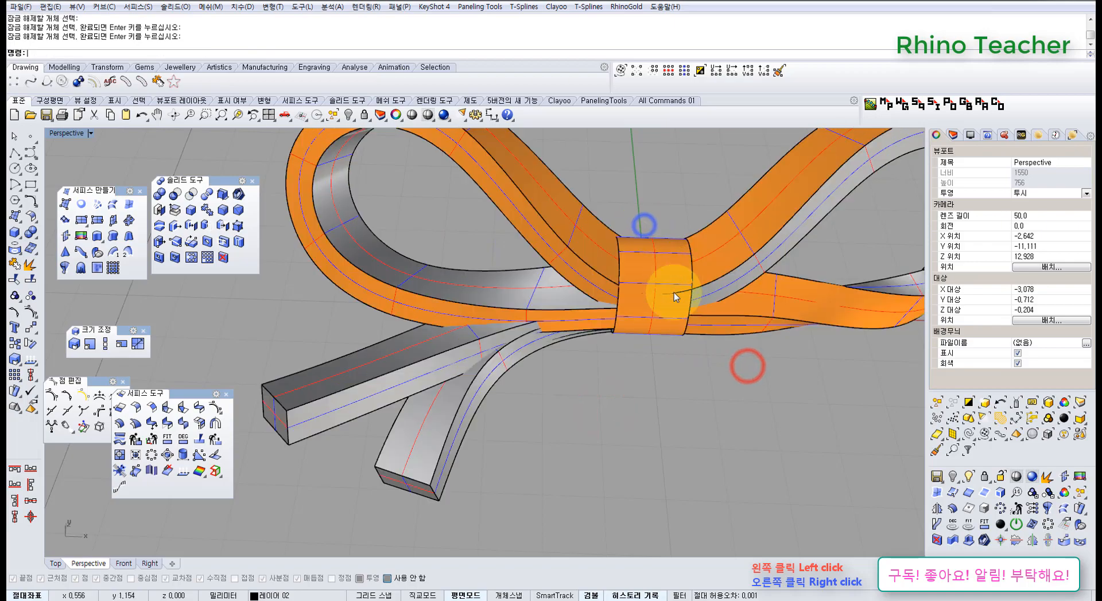
Examine the whole bow from above, below and the front to check how the loops, band and tails fit together
scroll(677, 299, "down", 4)
right_click_drag(684, 313, 491, 253, "shift")
right_click_drag(492, 253, 521, 356)
left_click(521, 356)
right_click_drag(472, 315, 567, 295, "shift")
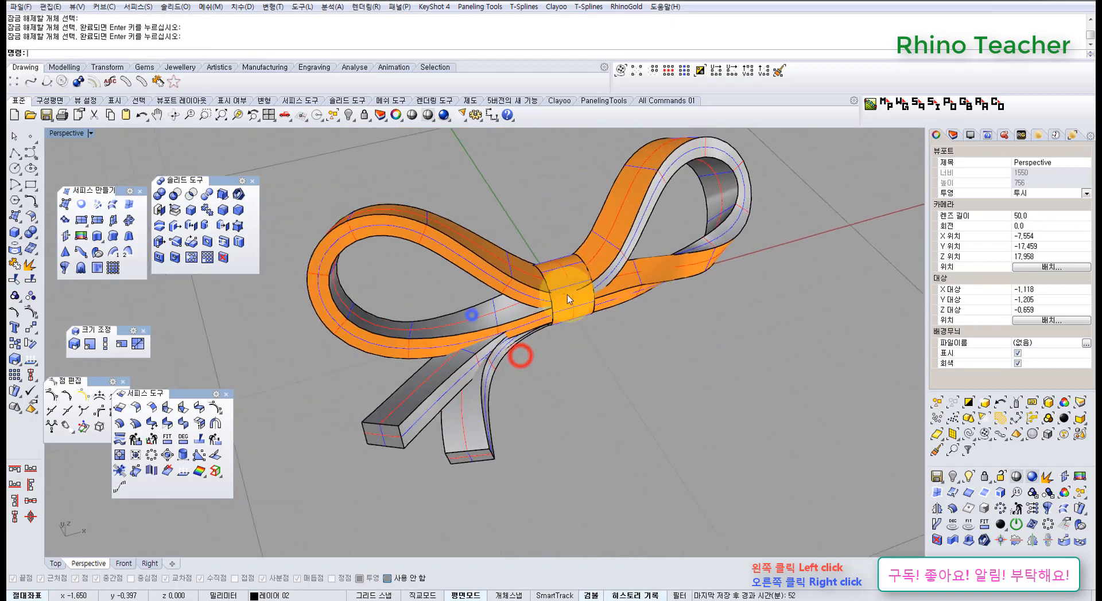
right_click_drag(541, 253, 443, 246)
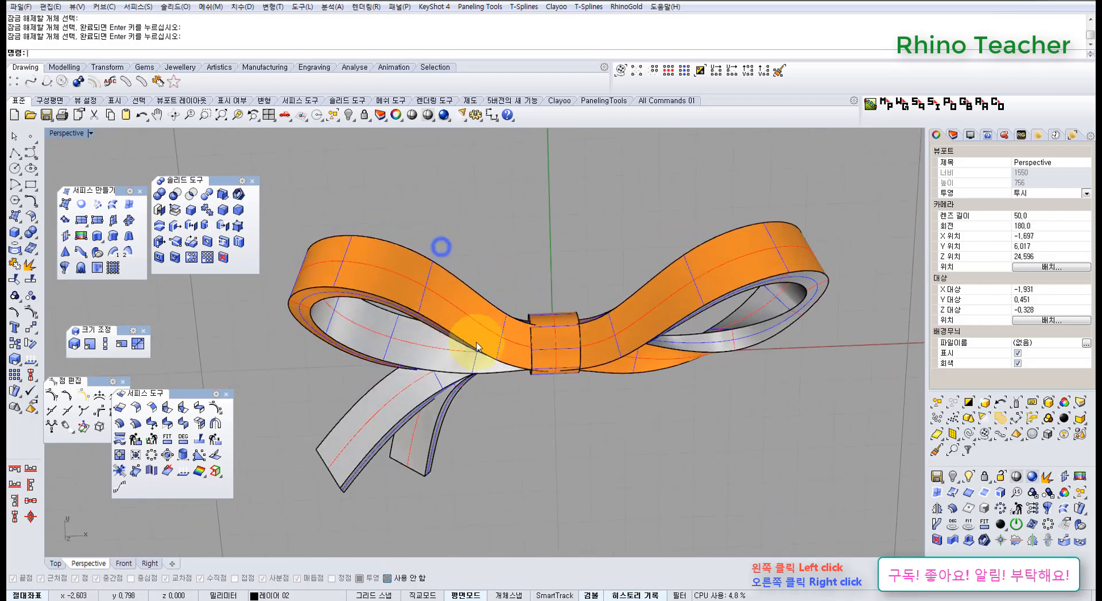
scroll(483, 340, "down", 5)
scroll(404, 337, "up", 8)
right_click_drag(405, 339, 711, 312)
right_click_drag(711, 312, 579, 308, "shift")
scroll(579, 313, "down", 3)
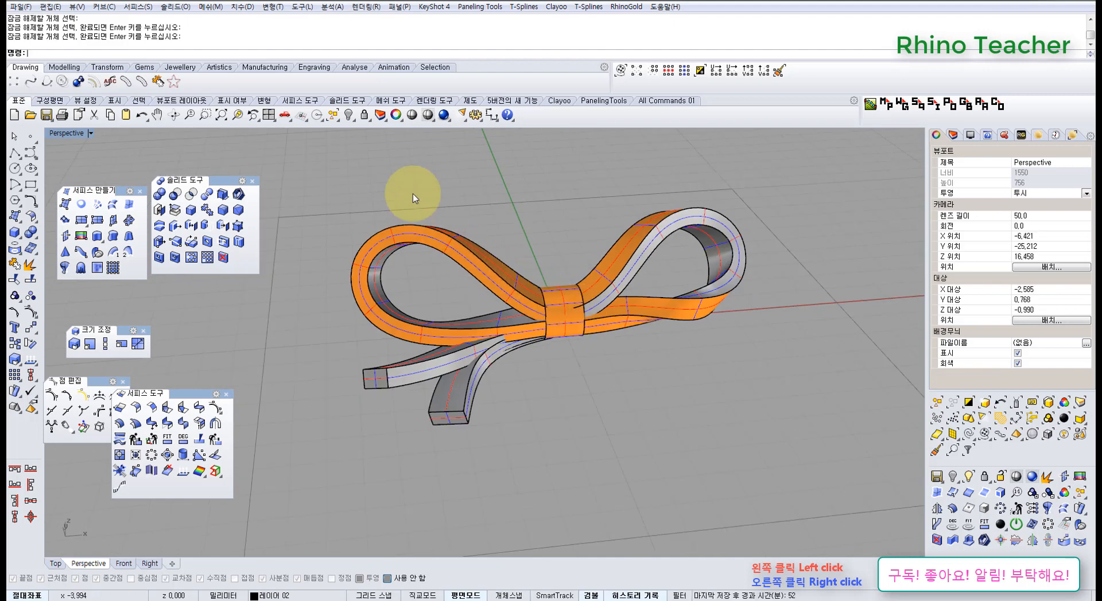
Join the left loop's four surfaces into one polysurface and accept the history warning
left_click_drag(405, 205, 341, 315)
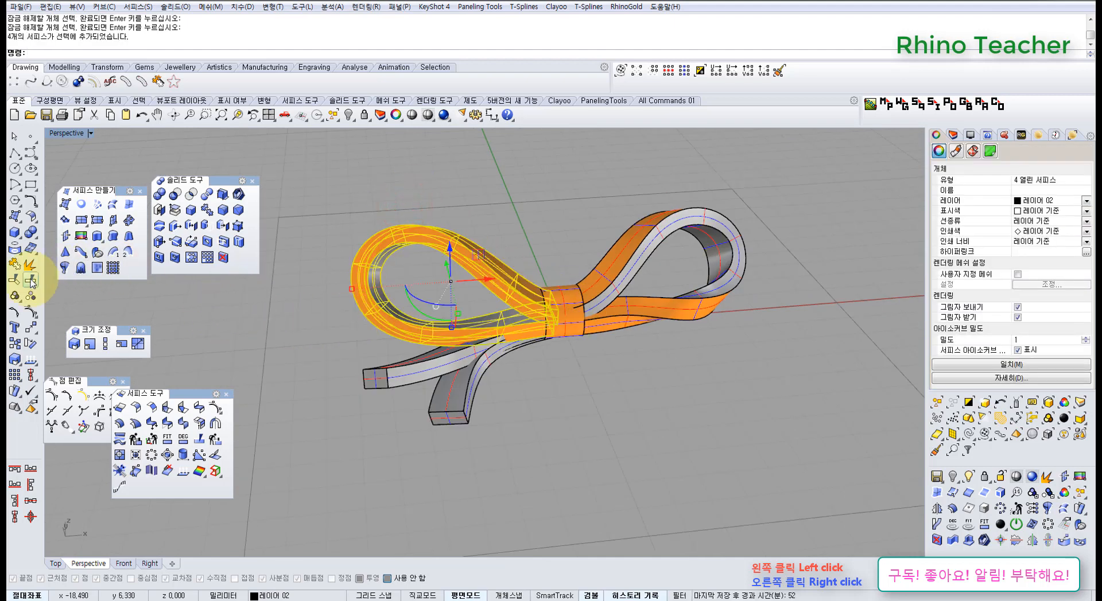
right_click(649, 279)
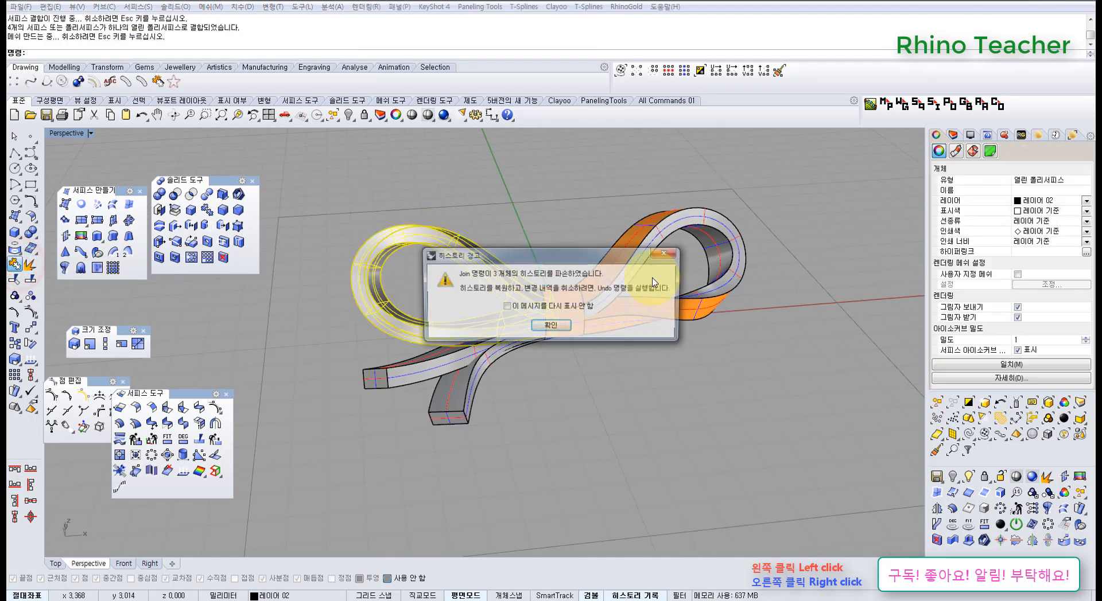
left_click(551, 325)
left_click(723, 359)
Join the right loop's four surfaces into one polysurface and accept the history warning
right_click_drag(698, 312, 602, 378, "shift")
right_click_drag(600, 386, 646, 359)
left_click_drag(677, 392, 550, 240)
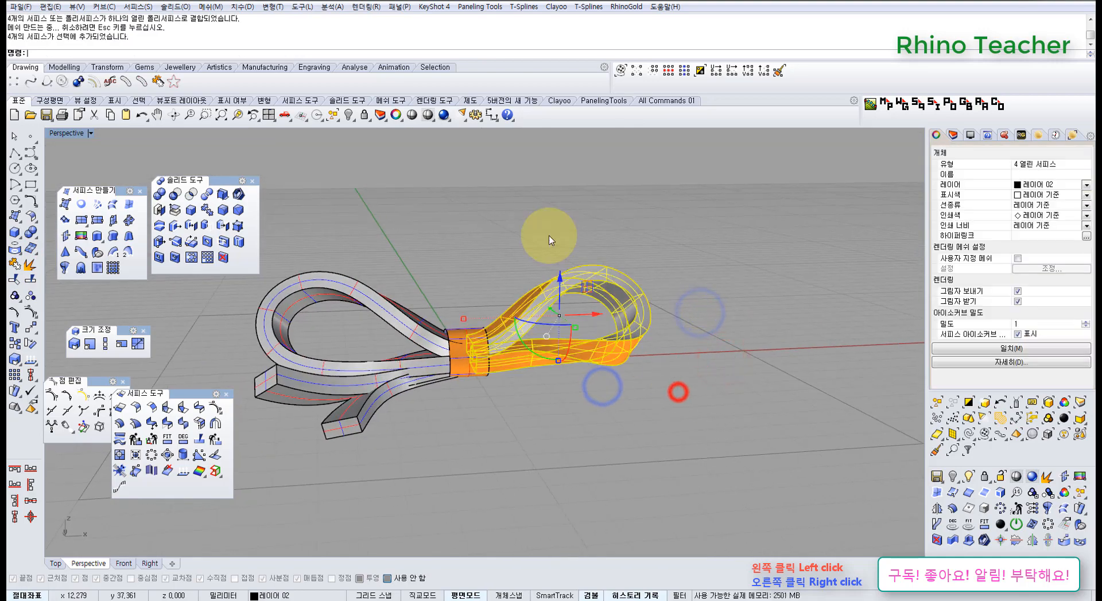
right_click(549, 235)
left_click(561, 326)
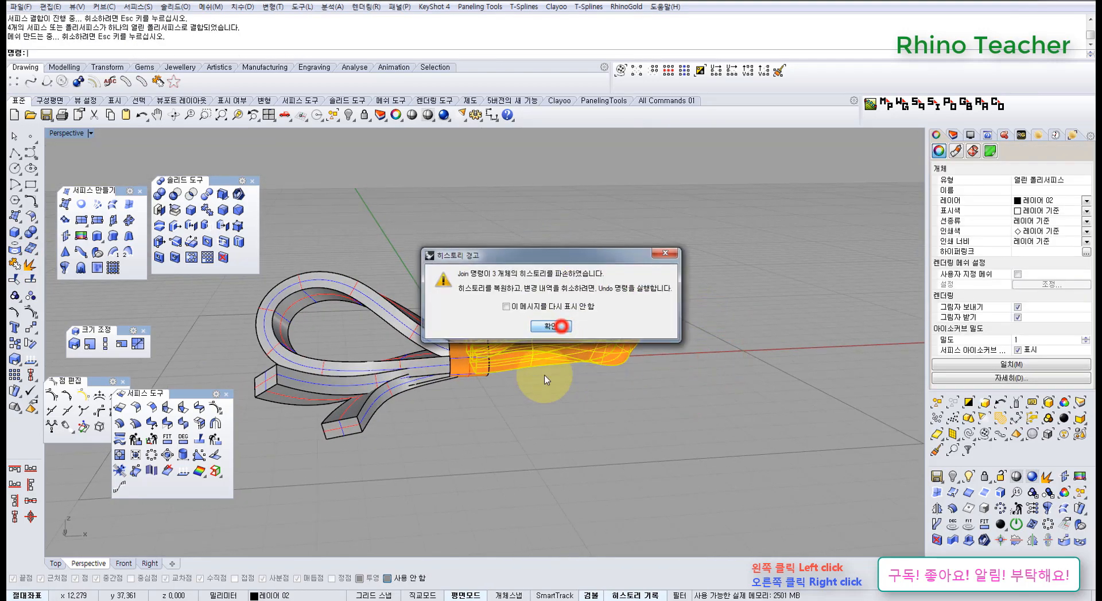
left_click(516, 425)
Apply Cap to the open ends of both loop polysurfaces
right_click_drag(505, 327, 490, 392)
scroll(505, 353, "up", 5)
left_click(505, 352)
left_click(338, 345, "shift")
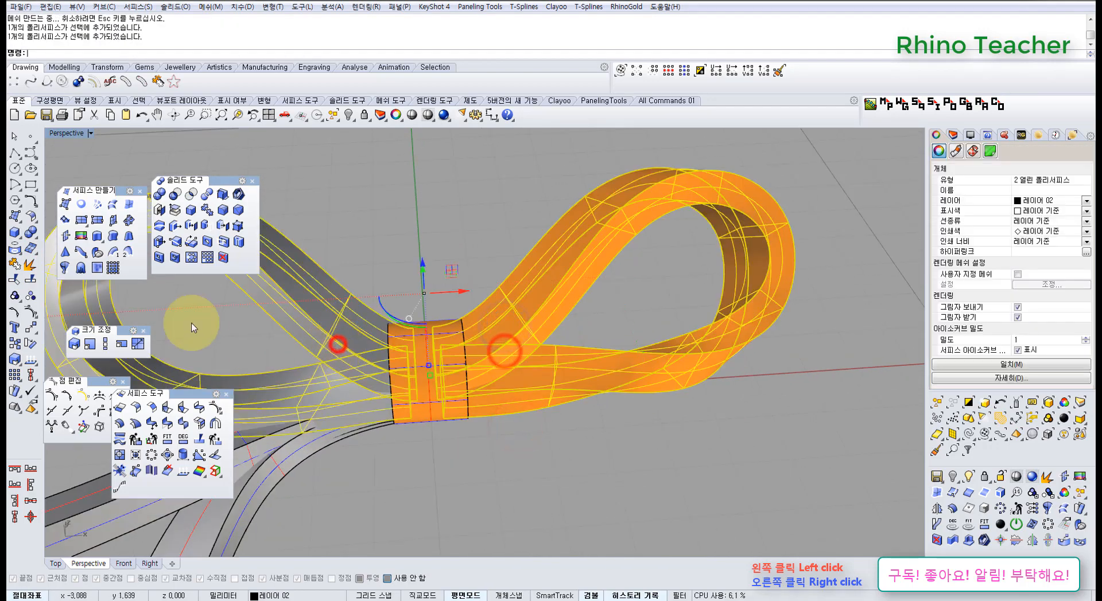
left_click(160, 212)
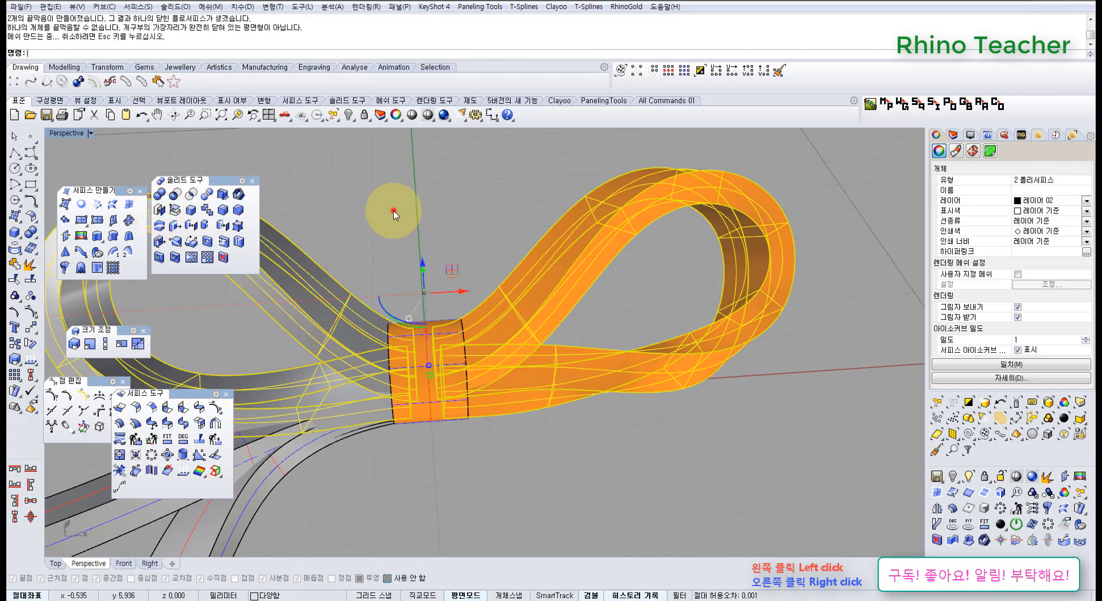
left_click(394, 211)
Check the object type of each loop to find out which one still has open ends
scroll(395, 213, "down", 4)
right_click_drag(492, 272, 460, 240)
left_click(454, 231)
scroll(467, 278, "up", 6)
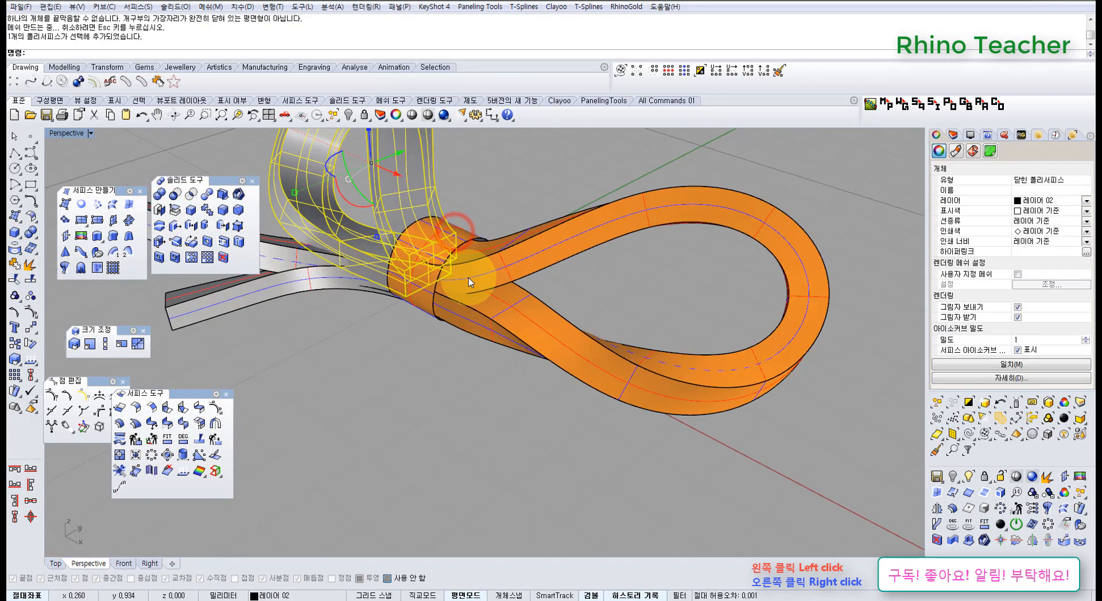
scroll(469, 278, "up", 3)
left_click(510, 276)
right_click_drag(396, 329, 451, 413)
left_click(532, 408)
scroll(515, 313, "down", 8)
Move the right loop clear of the bow along the Y axis and zoom to it
left_click(513, 311)
right_click_drag(532, 314, 525, 355)
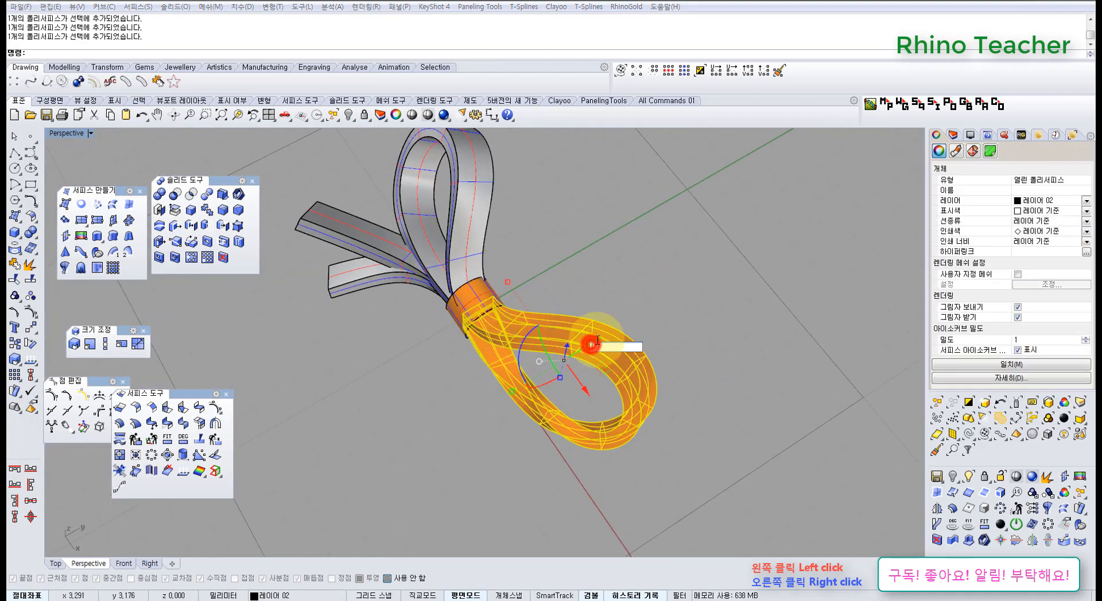
key("Return")
type("zs")
key("Return")
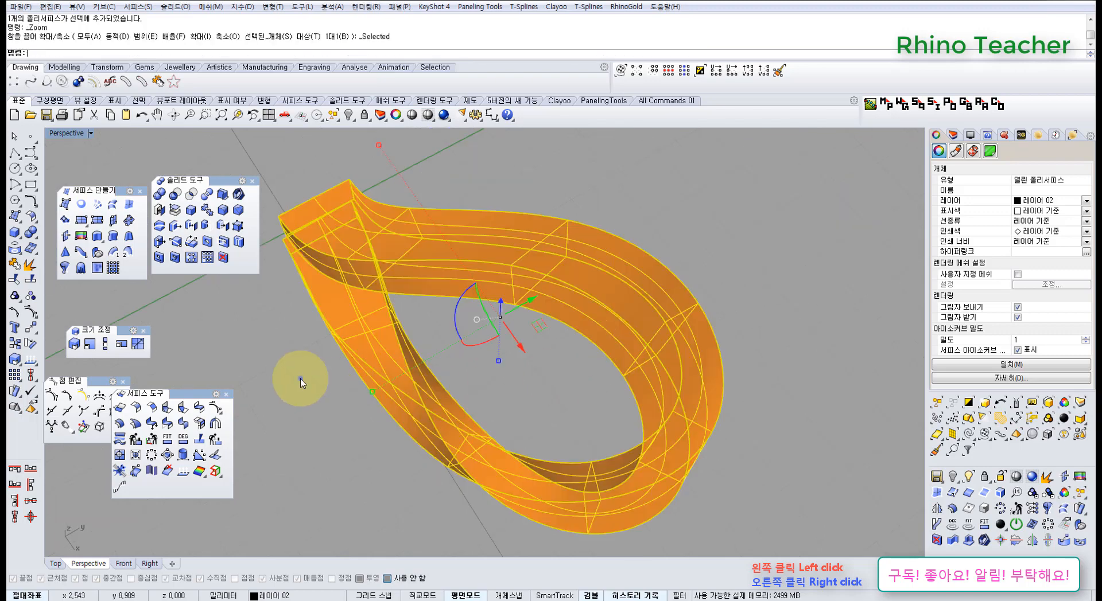
right_click_drag(300, 379, 640, 345)
left_click(656, 381)
Close the right loop's upper open end with a surface built from its four boundary edges
right_click_drag(534, 436, 545, 356, "shift")
right_click_drag(524, 359, 439, 363)
scroll(439, 362, "up", 3)
left_click(439, 361)
left_click(315, 235)
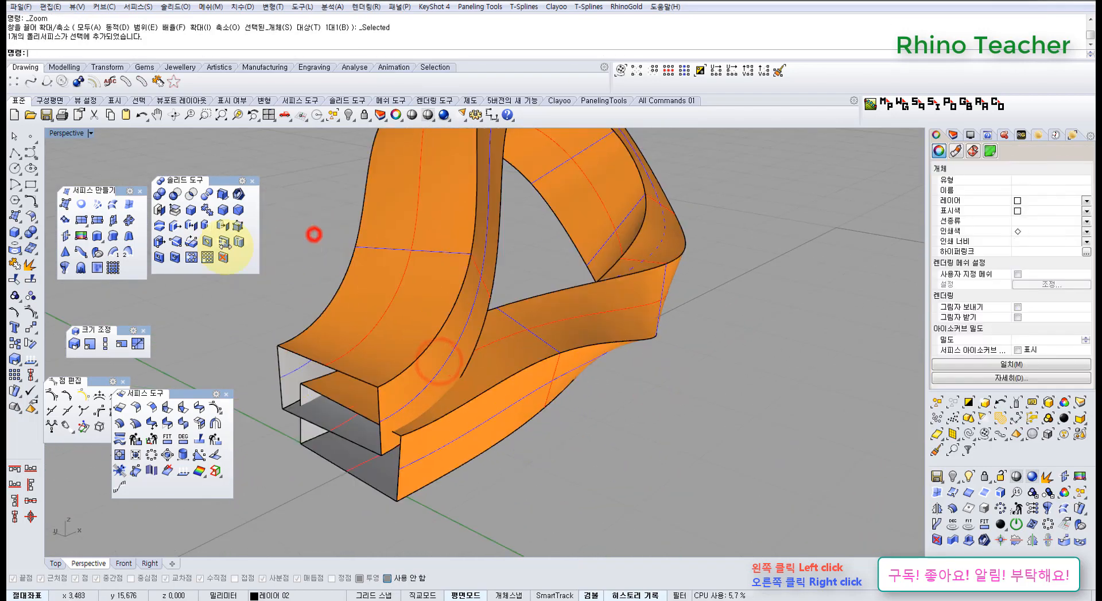
left_click(129, 204)
left_click(291, 351)
left_click(279, 360)
left_click(290, 412)
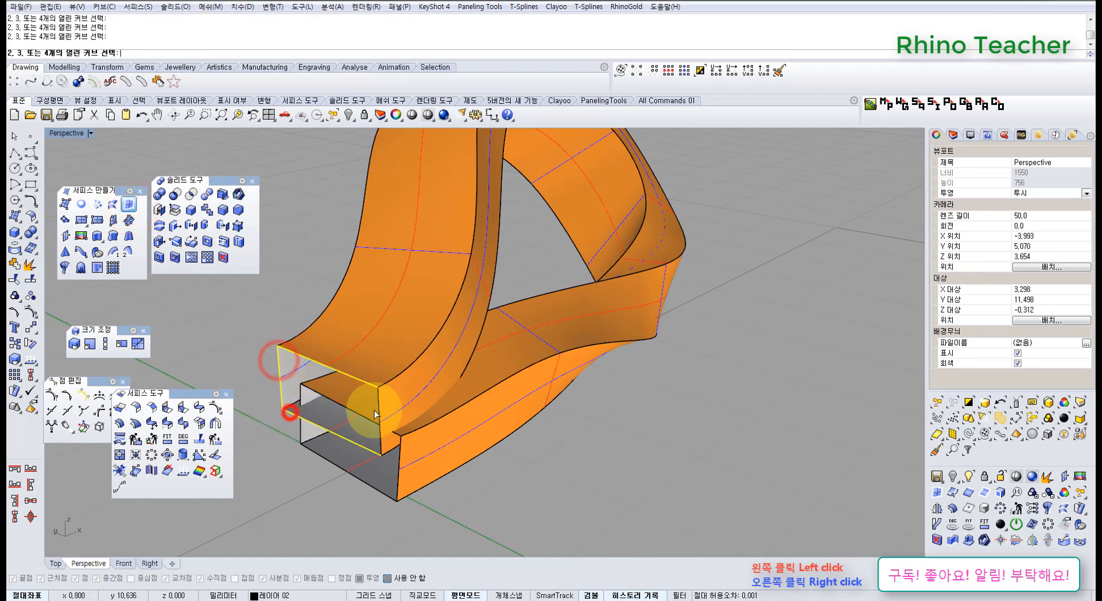
left_click(380, 404)
Close the right loop's lower open end with another surface built from its four boundary edges
right_click(380, 404)
scroll(322, 291, "down", 6)
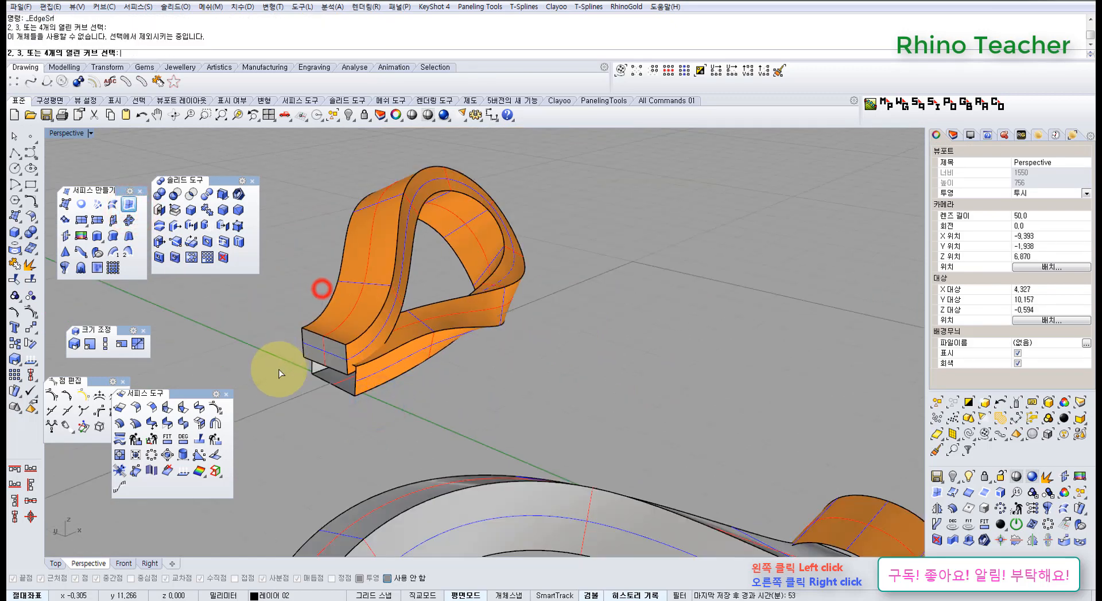
scroll(318, 364, "up", 8)
right_click_drag(322, 378, 355, 345)
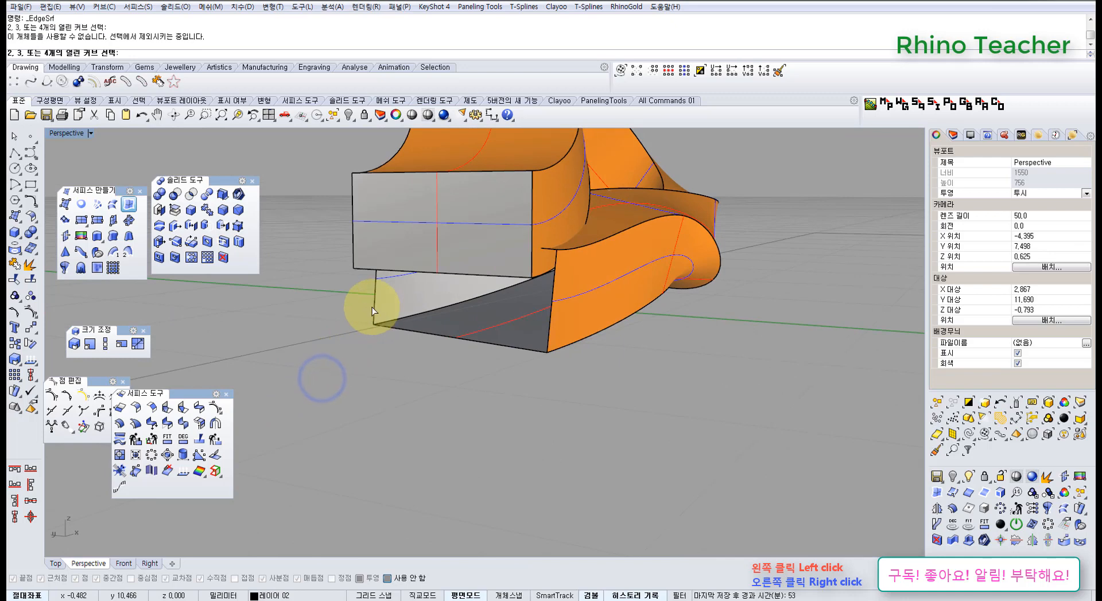
left_click(443, 345)
left_click(456, 337)
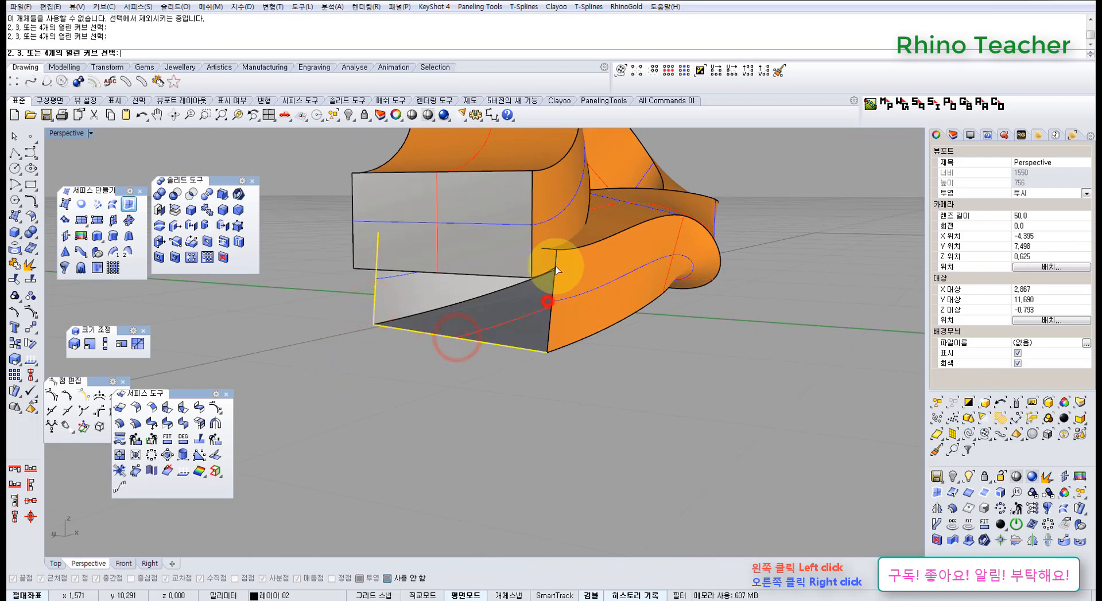
left_click(549, 251)
Join the two end surfaces to the right loop to form a closed polysurface and accept the history warning
scroll(558, 267, "down", 8)
right_click_drag(560, 275, 595, 425)
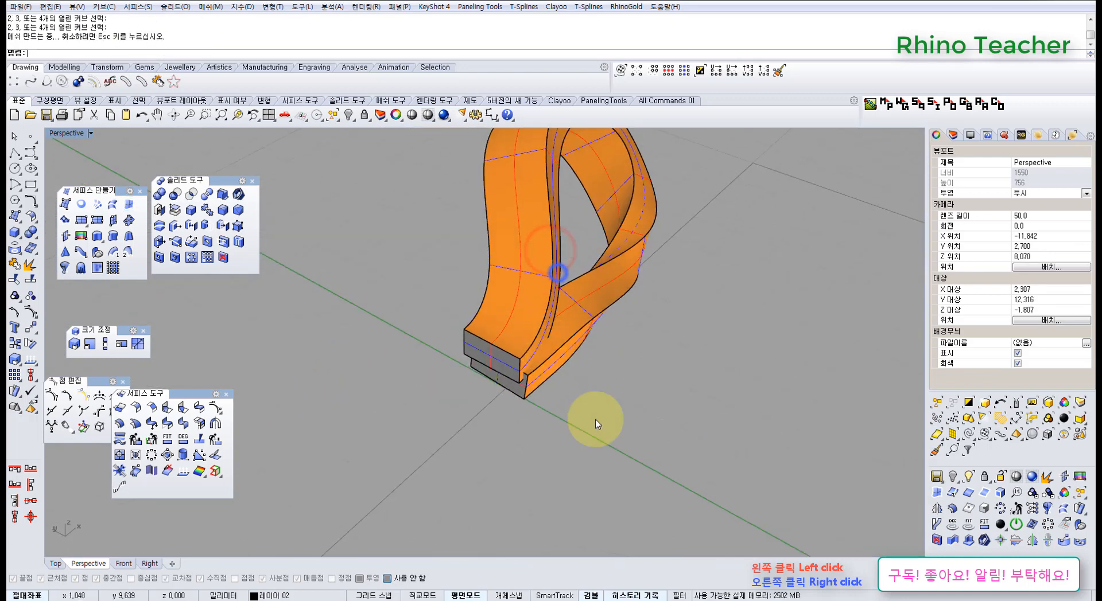
left_click(595, 426)
key("ctrl+a")
left_click(19, 270)
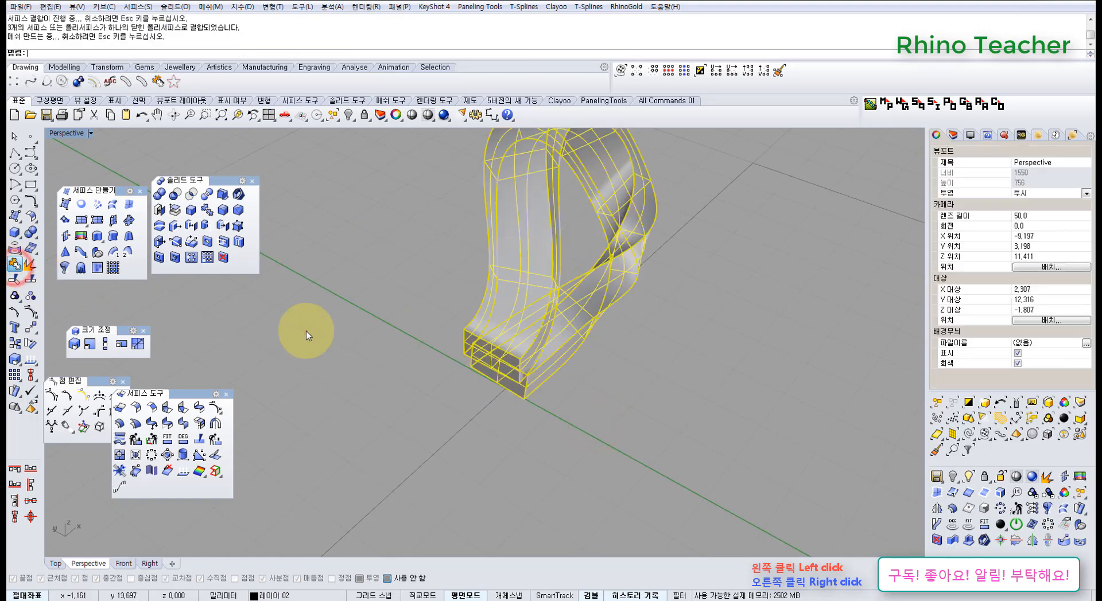
left_click(306, 331)
left_click(554, 326)
left_click(622, 381)
Move the closed right loop 10 mm back along the Y axis to the central band in the Top view
right_click_drag(631, 317, 465, 369)
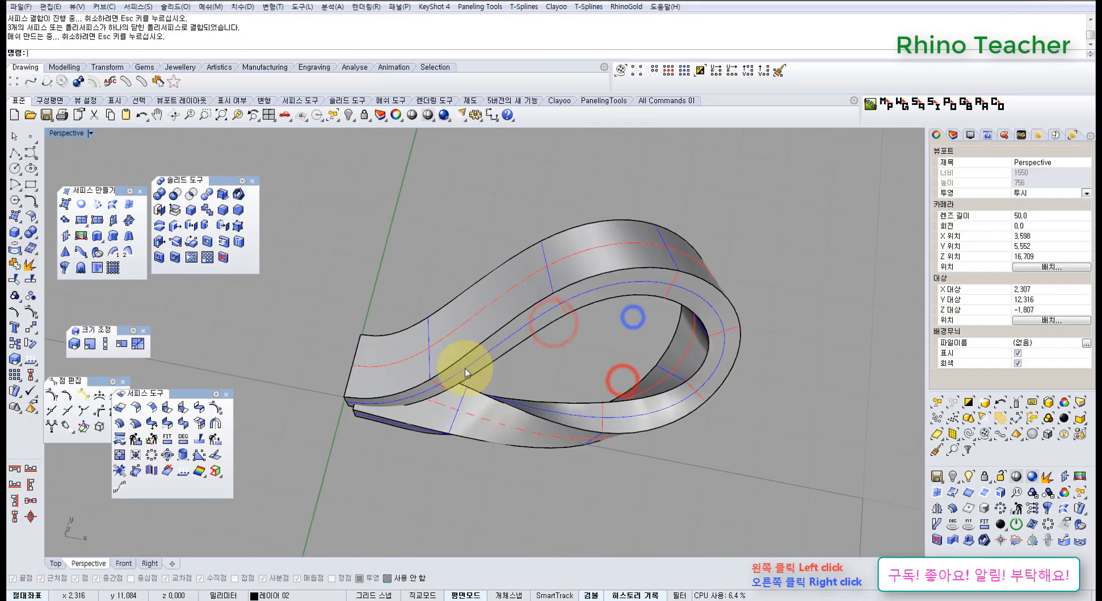
left_click(411, 369)
scroll(413, 373, "down", 6)
key("ctrl+F1")
scroll(411, 373, "down", 8)
right_click_drag(538, 351, 381, 391)
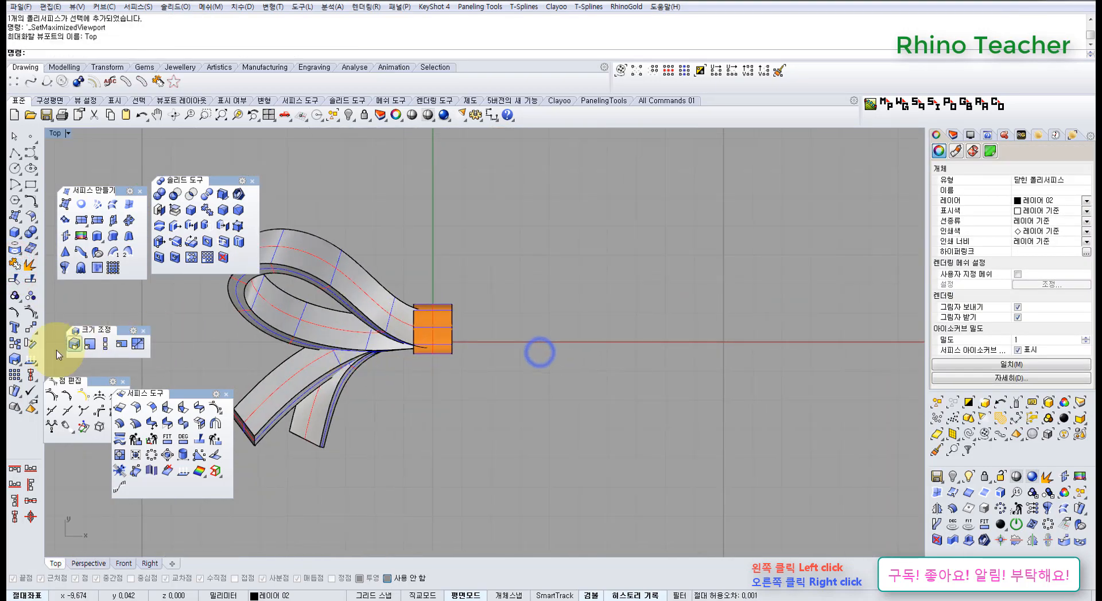
left_click(32, 329)
scroll(172, 336, "down", 1)
left_click(450, 249)
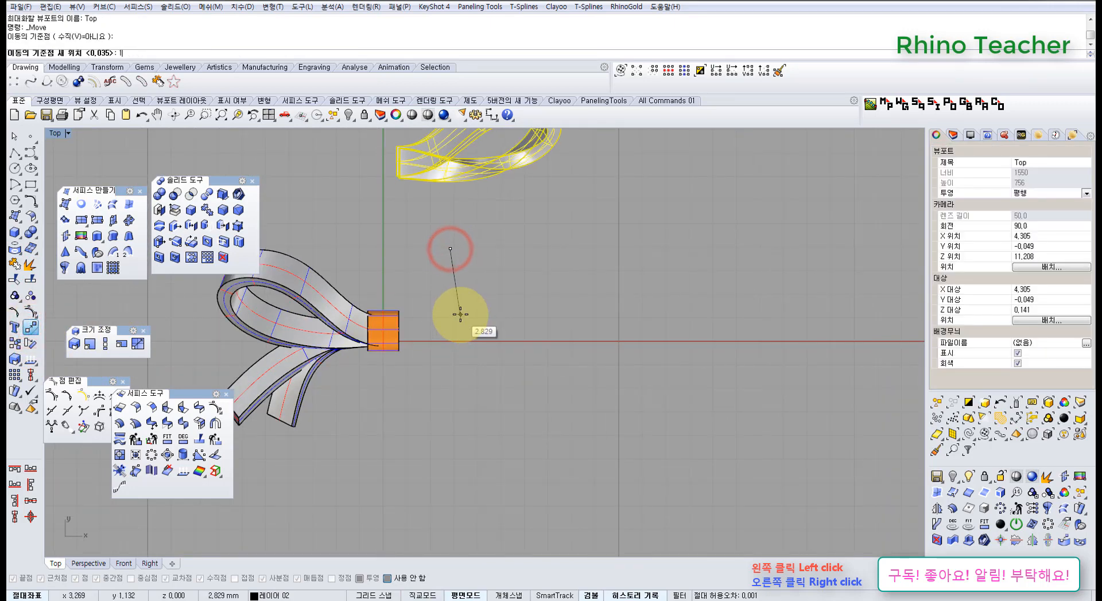
type("10")
key("Return")
left_click(476, 405)
Select the central band and examine how it wraps around the loop ends and tails
left_click(383, 336)
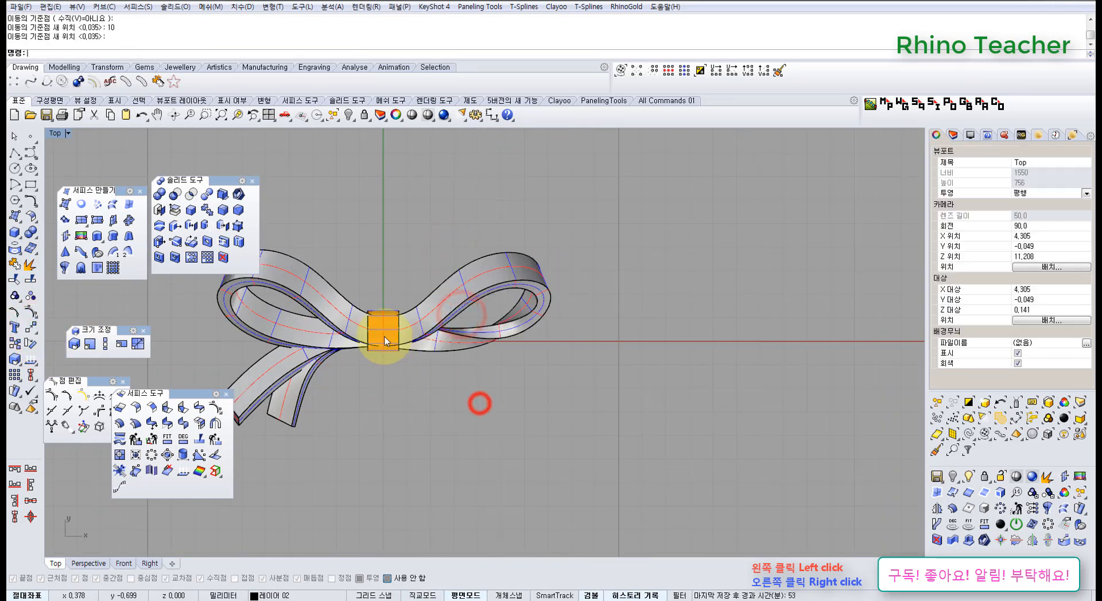
scroll(383, 336, "up", 5)
key("ctrl+F4")
right_click_drag(411, 366, 525, 315)
scroll(347, 325, "down", 6)
type("zs")
key("Return")
scroll(453, 317, "down", 7)
scroll(427, 363, "down", 3)
scroll(533, 315, "up", 8)
right_click_drag(586, 346, 537, 351)
scroll(546, 357, "down", 6)
right_click_drag(591, 378, 509, 410)
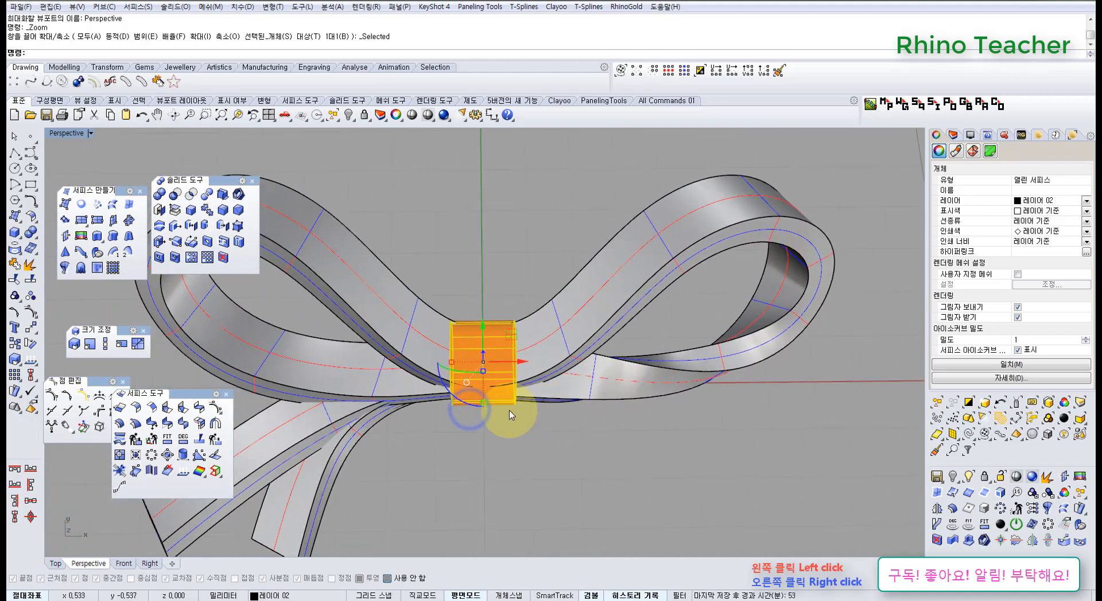
Change the central band surface's V degree to 3, keeping it deformable
key("ctrl+F1")
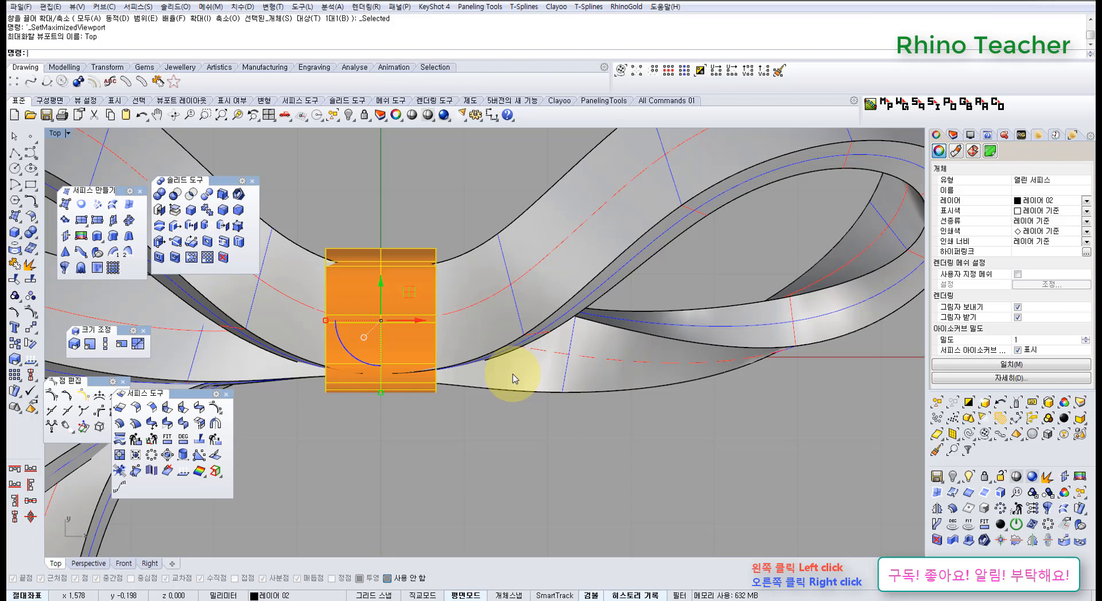
scroll(513, 379, "down", 5)
right_click_drag(515, 392, 523, 404)
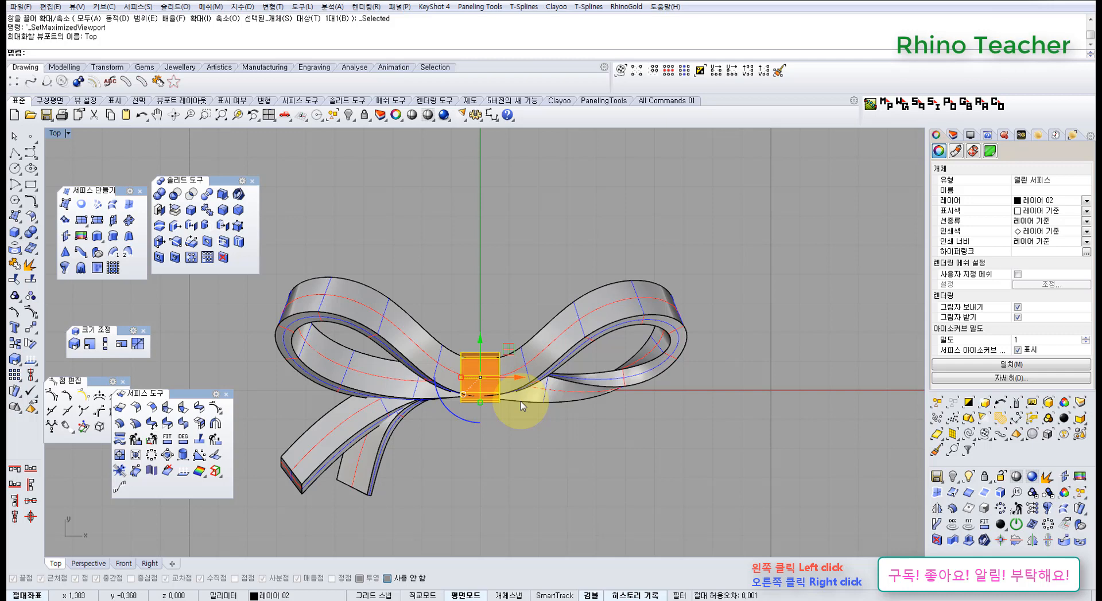
right_click_drag(455, 412, 467, 386)
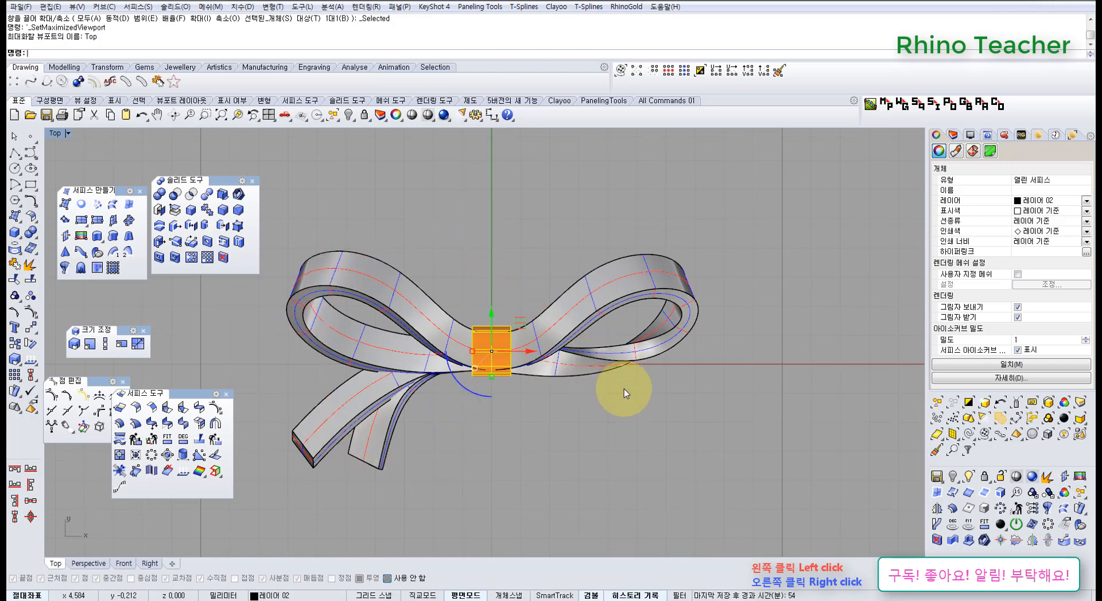
scroll(591, 362, "up", 5)
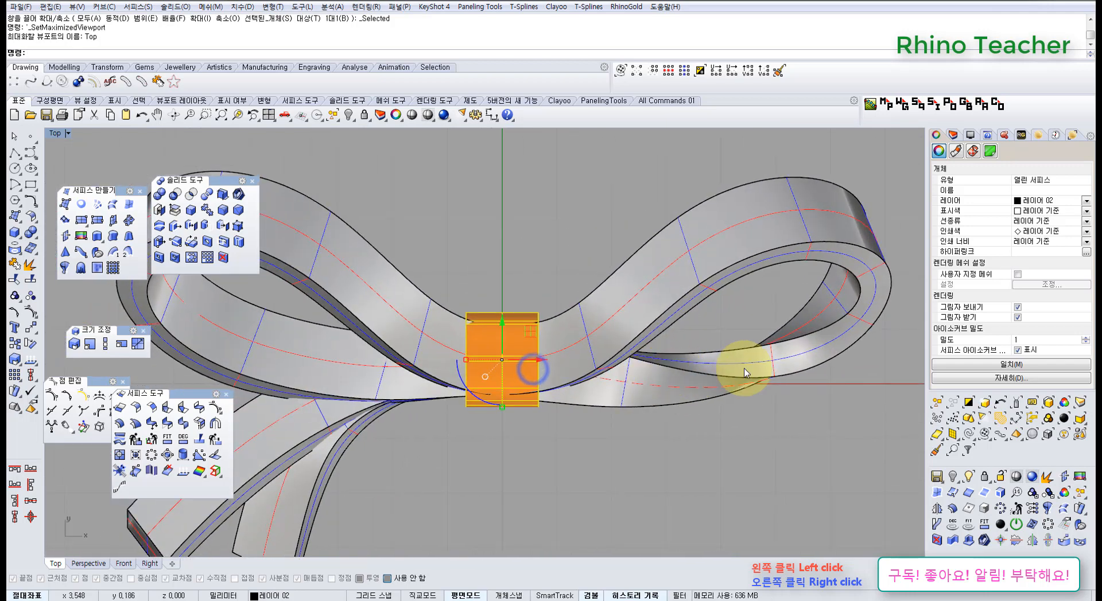
scroll(739, 392, "down", 2)
scroll(526, 389, "up", 4)
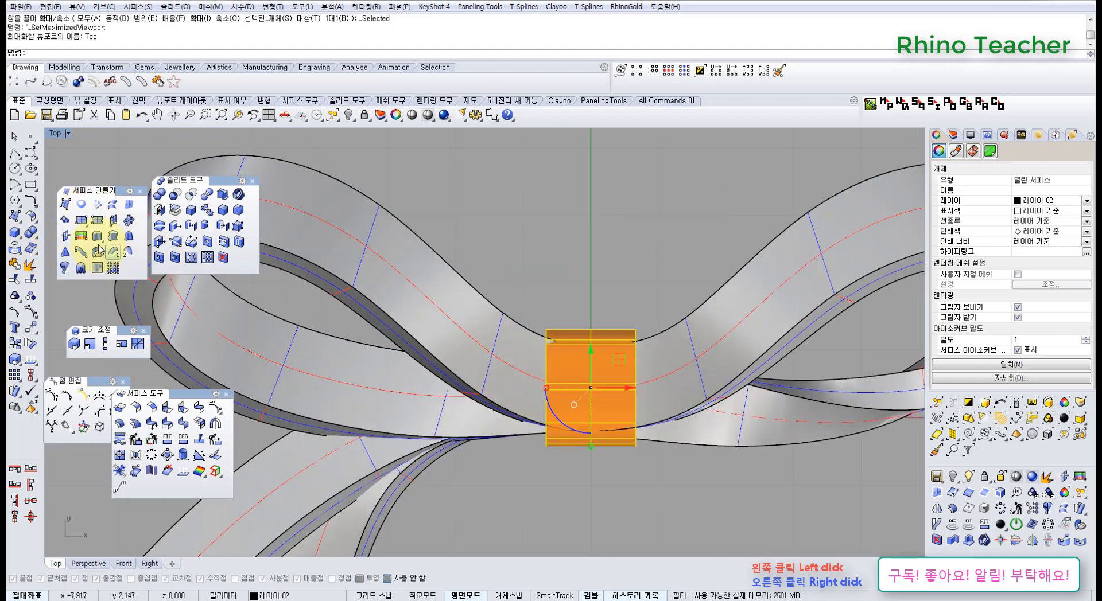
left_click(183, 439)
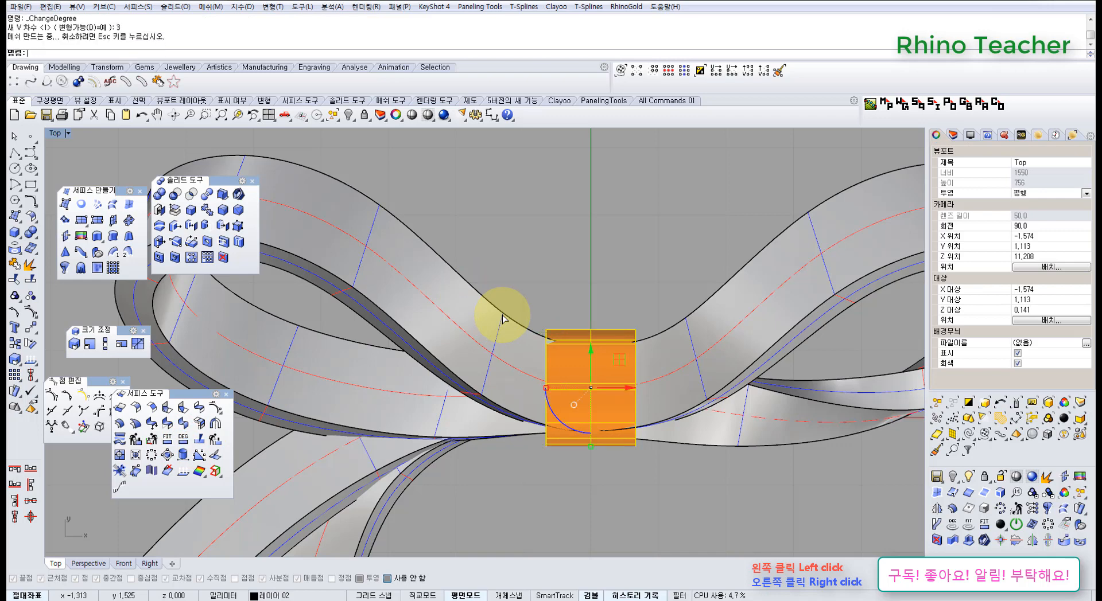
Show the central band's control points and select its two inner rows of points all the way around
key("F10")
scroll(568, 321, "up", 3)
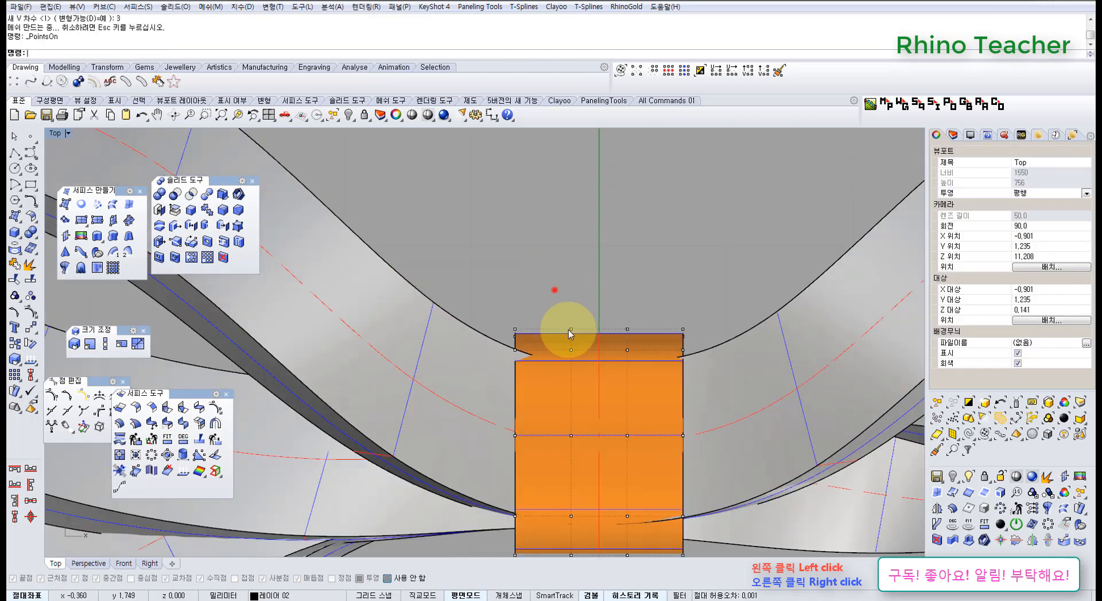
left_click_drag(553, 290, 645, 369)
left_click(666, 74)
scroll(654, 350, "down", 6)
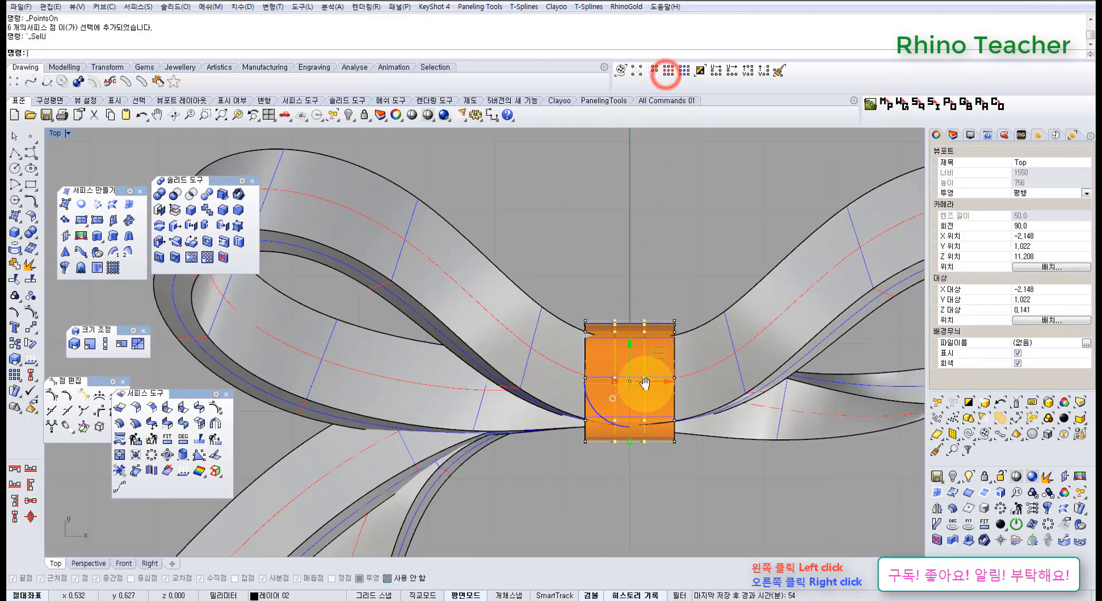
key("ctrl+F4")
right_click_drag(645, 384, 398, 319)
scroll(399, 318, "up", 8)
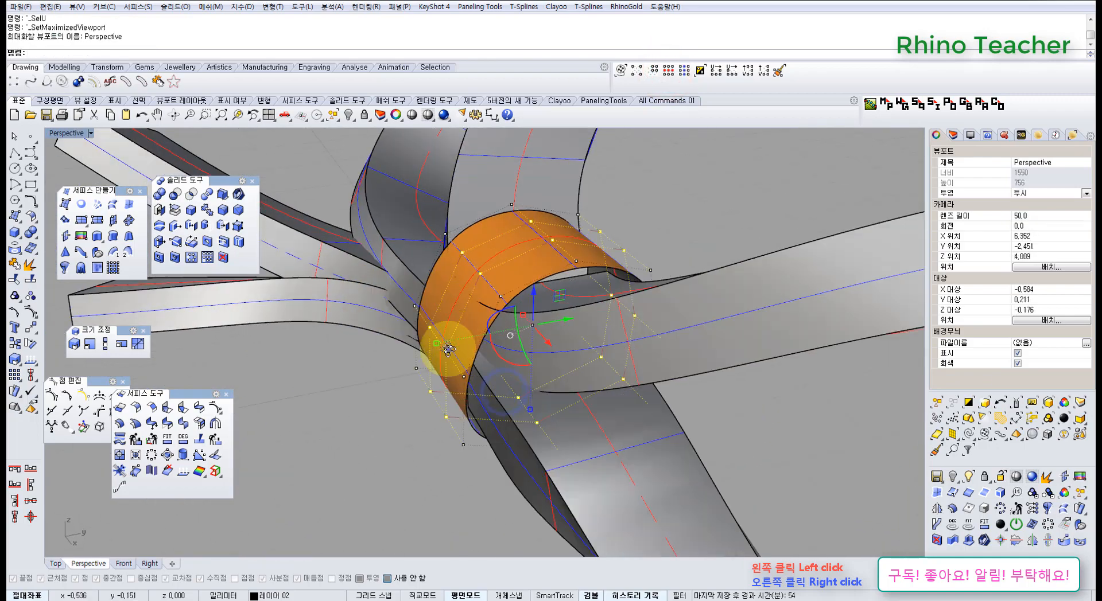
Open the UVN Move controls for the selected inner point rows and clear the floating toolbars around them
right_click_drag(447, 350, 401, 406)
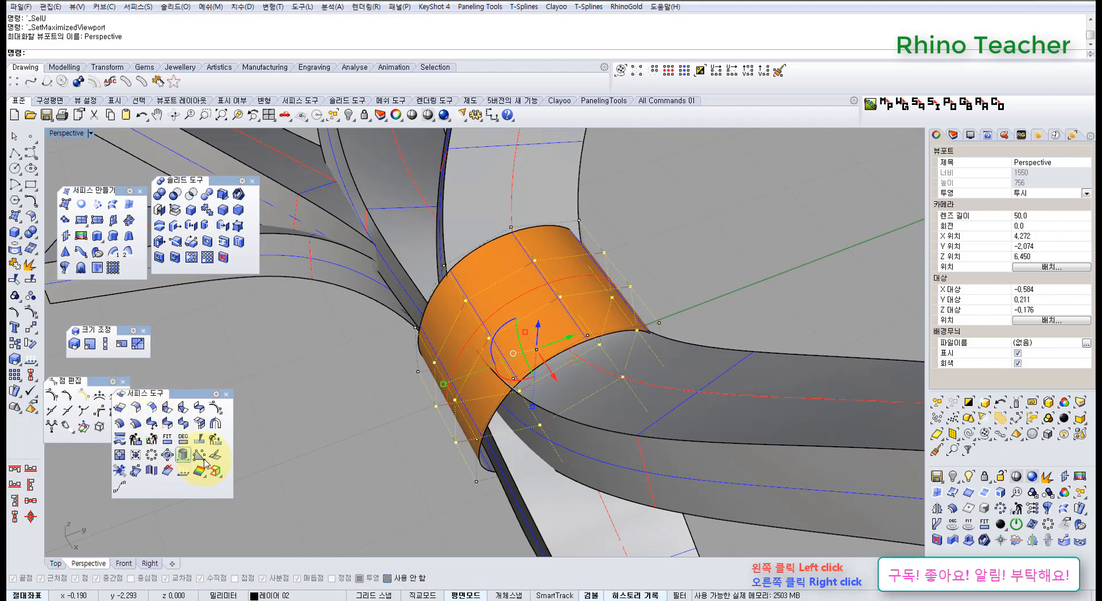
left_click(82, 430)
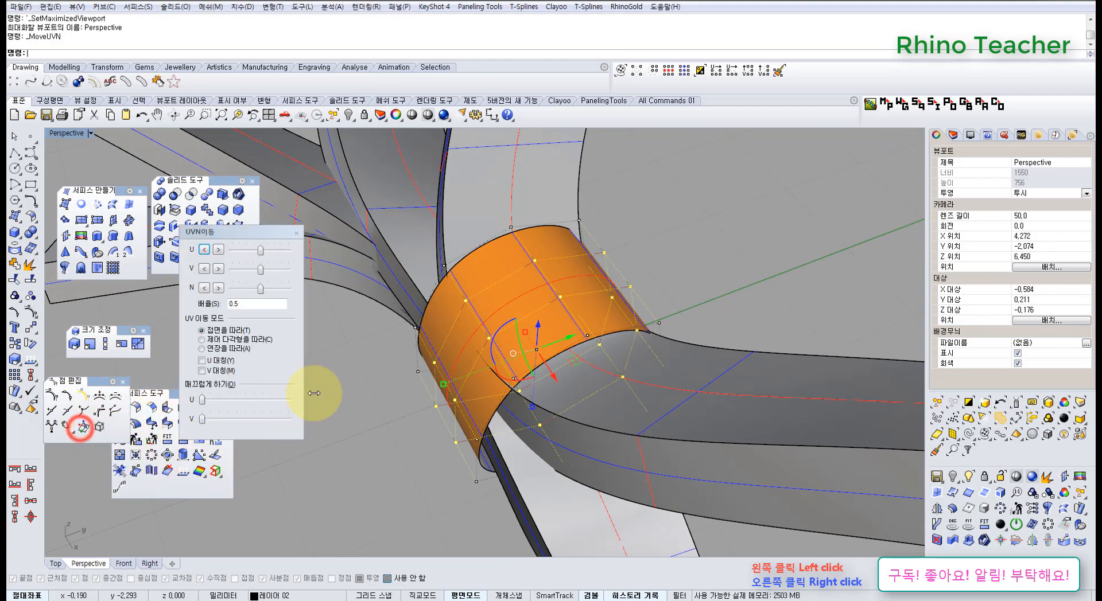
right_click_drag(378, 367, 386, 316)
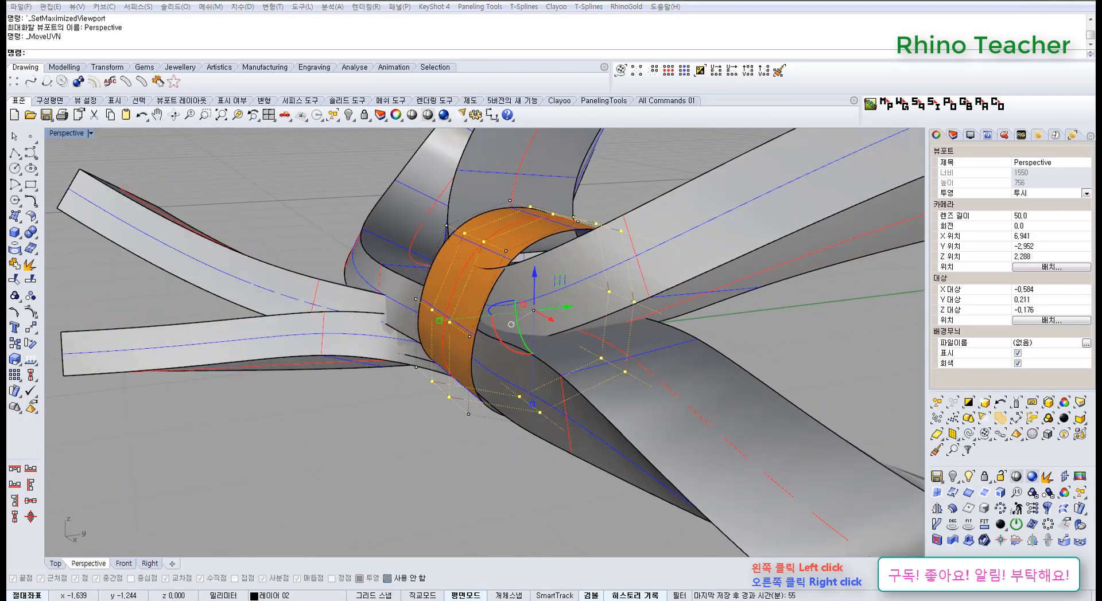
right_click_drag(388, 305, 490, 420)
right_click_drag(513, 378, 276, 267)
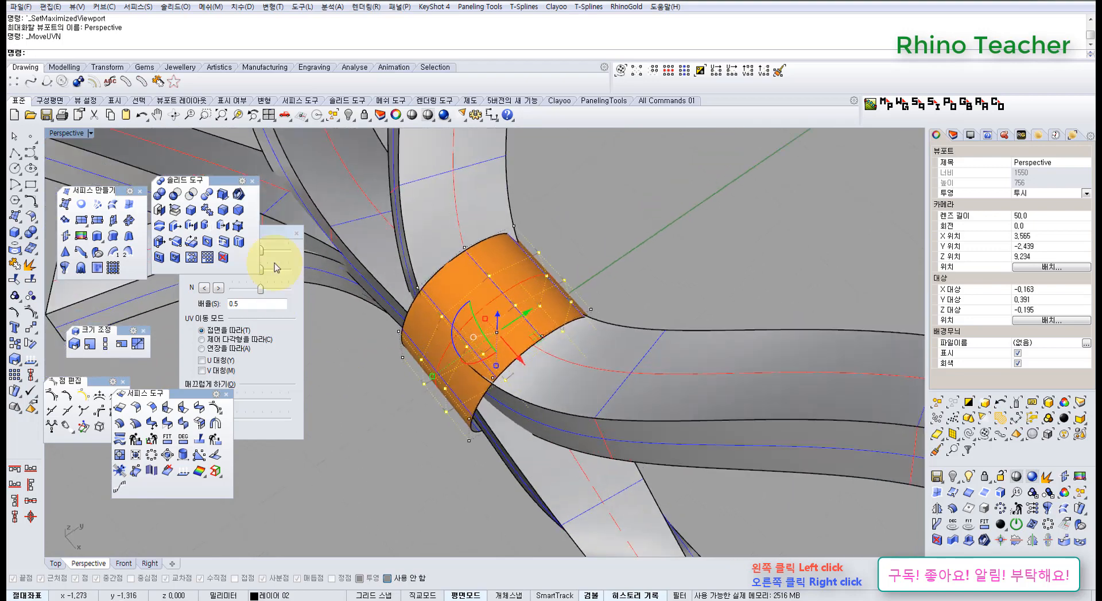
left_click(252, 181)
left_click_drag(256, 231, 246, 162)
right_click_drag(445, 281, 487, 325)
scroll(498, 358, "up", 6)
left_click(228, 395)
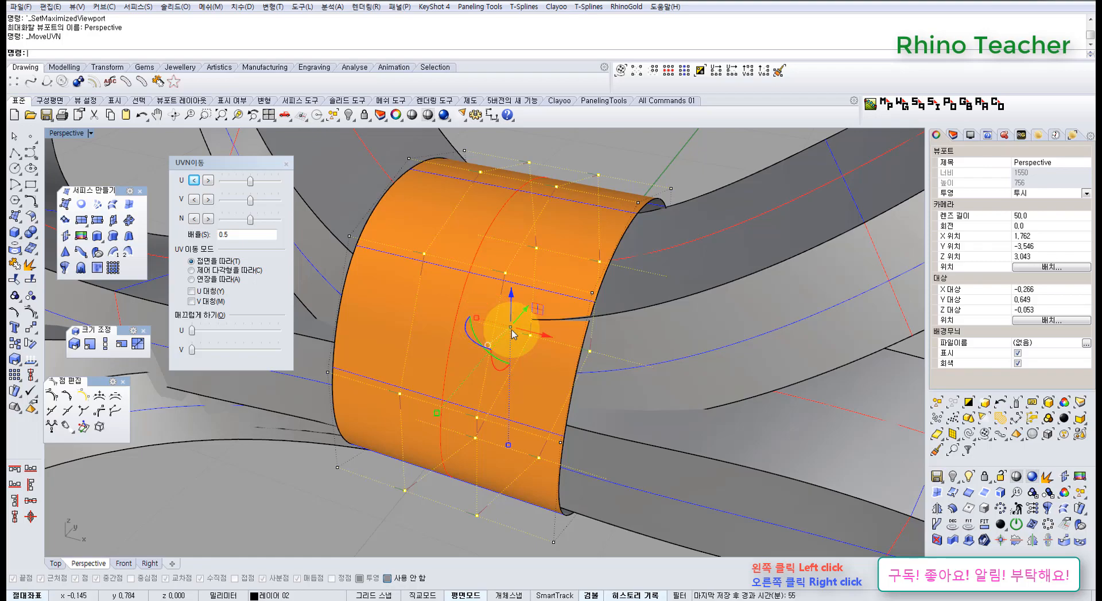
Offset the central band's two inner point rows outward along the surface normal to give it a slight bulge
right_click_drag(511, 329, 460, 265)
left_click_drag(249, 223, 263, 229)
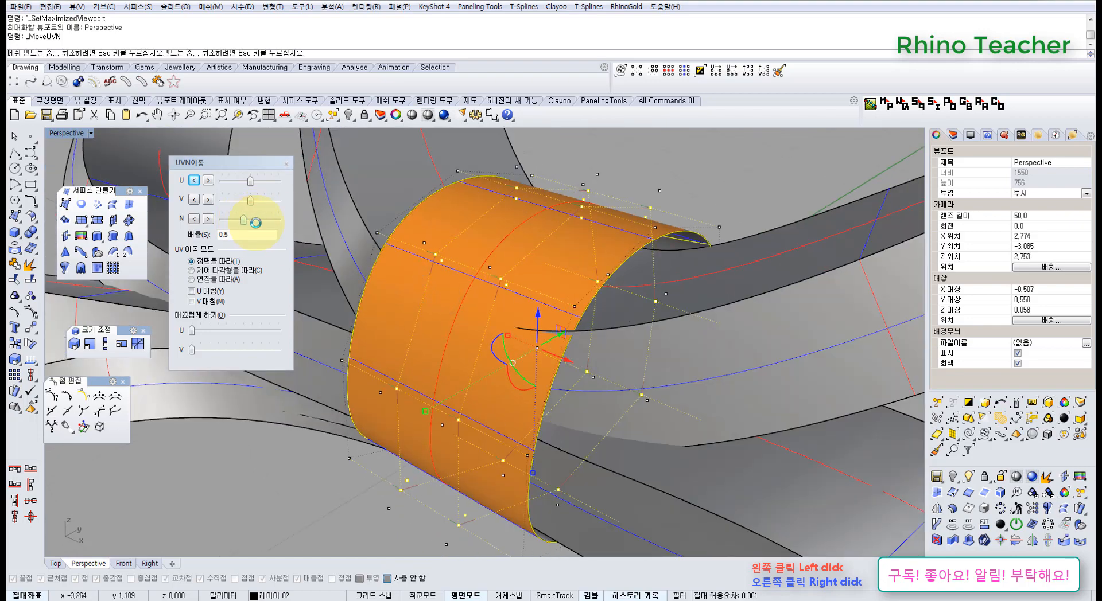
right_click_drag(474, 229, 491, 309)
key("ctrl+F1")
scroll(558, 309, "down", 4)
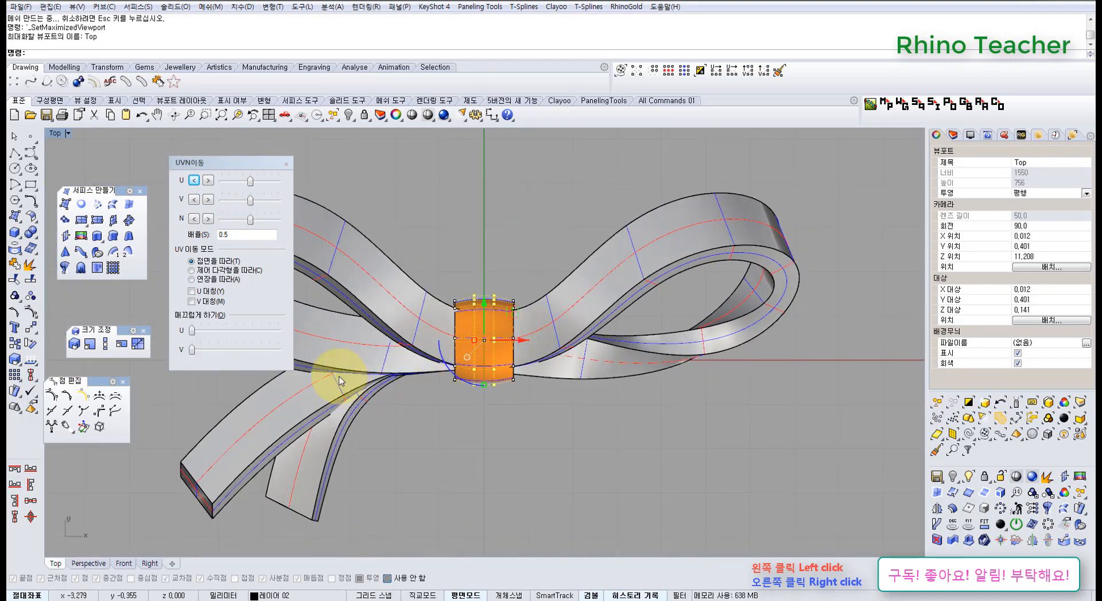
Spread the two inner point rows apart toward the band's edges in the Top view and offset them further outward along the normal
scroll(463, 350, "up", 5)
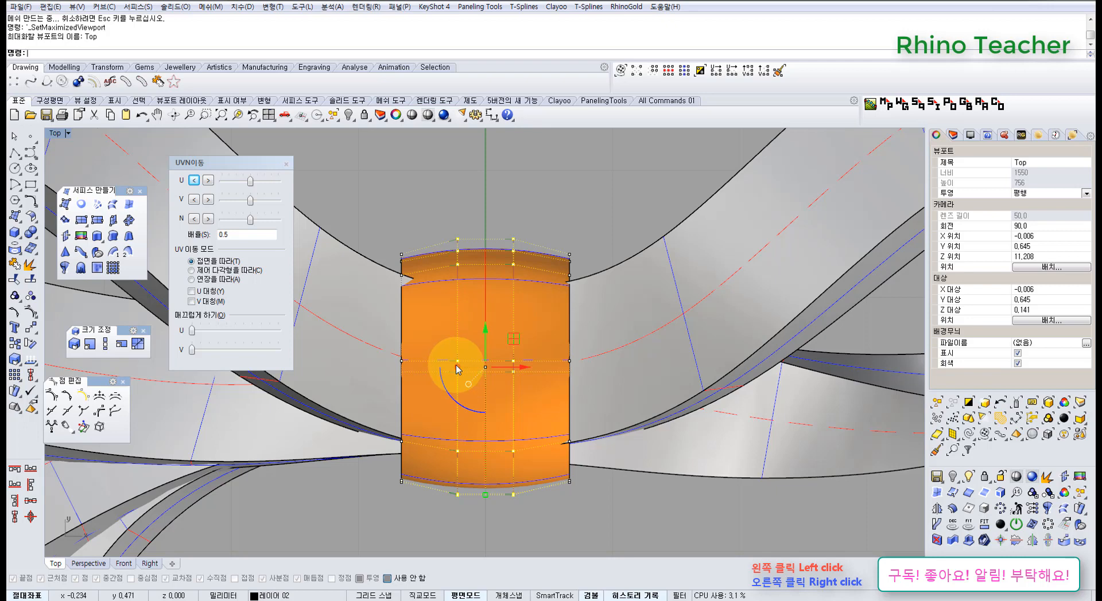
right_click_drag(466, 373, 500, 351)
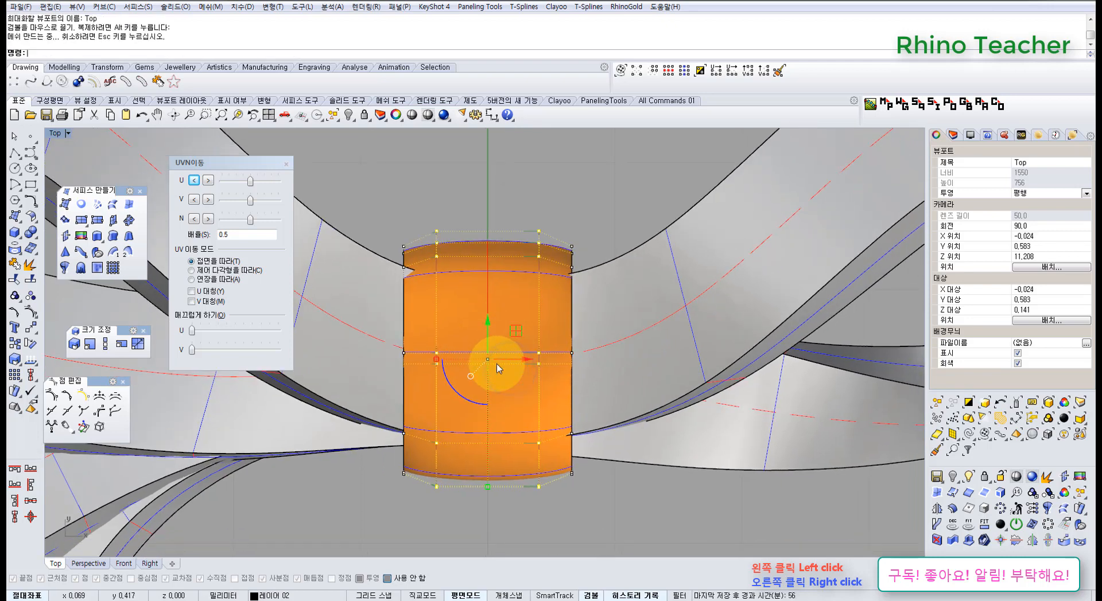
mouse_move(436, 361)
left_mouse_down()
mouse_move(447, 369)
mouse_move(443, 357)
mouse_move(426, 359)
left_mouse_up()
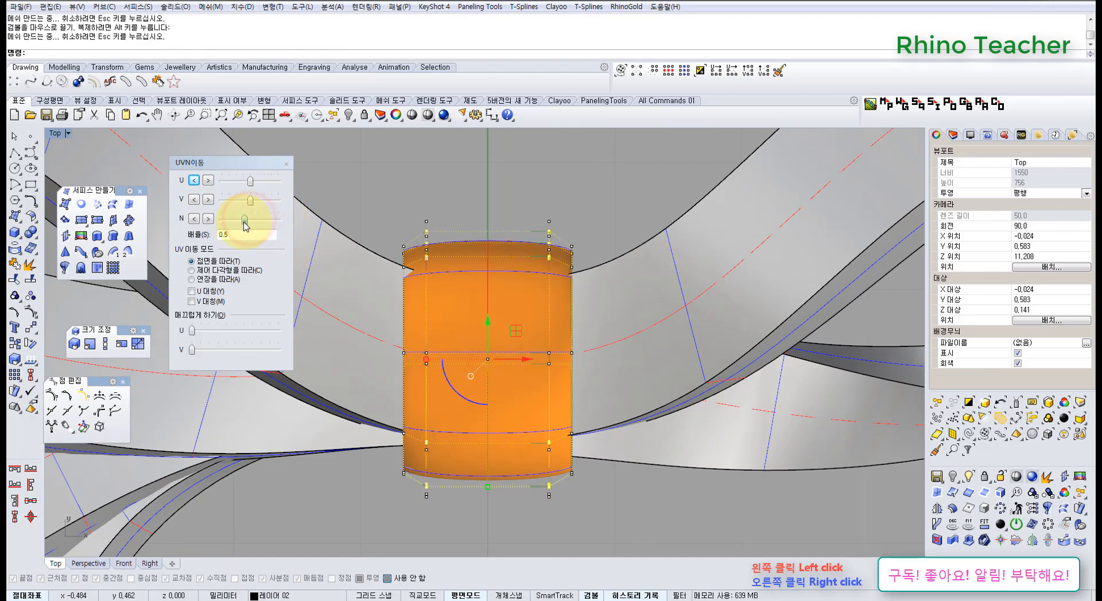
right_click_drag(445, 296, 501, 312)
scroll(499, 313, "down", 4)
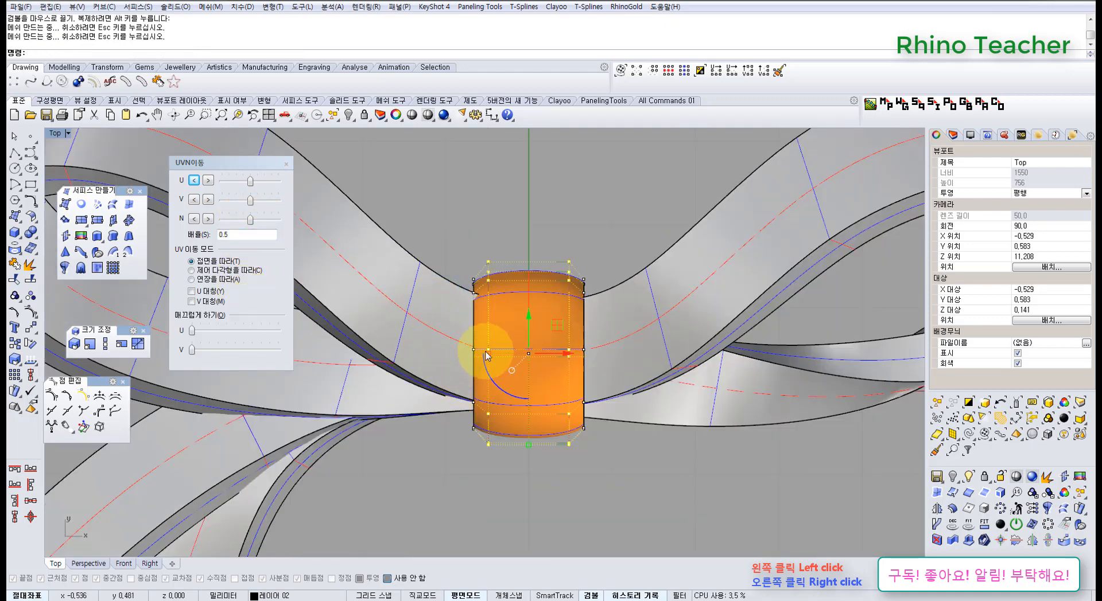
Scale the two inner point rows partway back toward the band's centre along the X axis
left_click_drag(498, 357, 502, 359)
right_click_drag(575, 373, 539, 330)
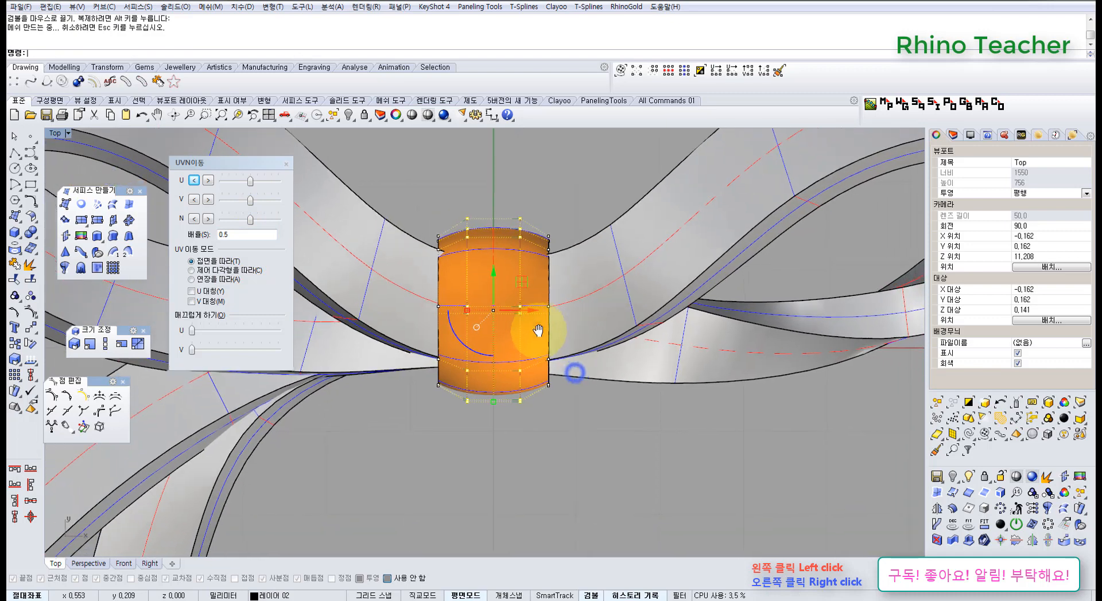
scroll(485, 305, "up", 6)
scroll(464, 304, "down", 6)
right_click_drag(462, 316, 479, 367)
scroll(472, 358, "up", 6)
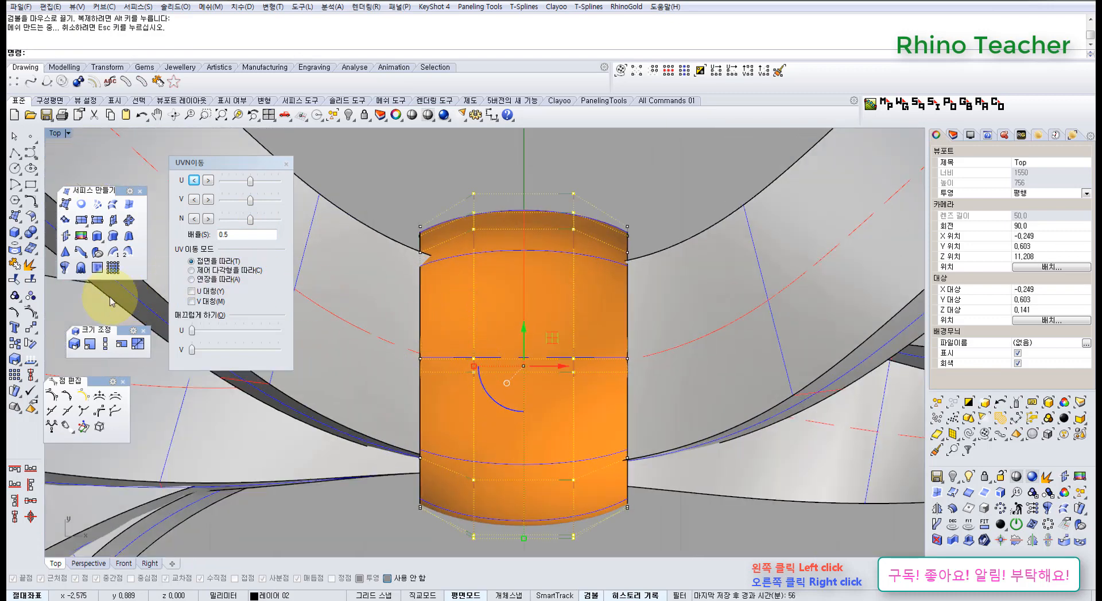
Try inserting two symmetric pairs of U-direction knots near the middle of the central band, and undo them
left_click(32, 313)
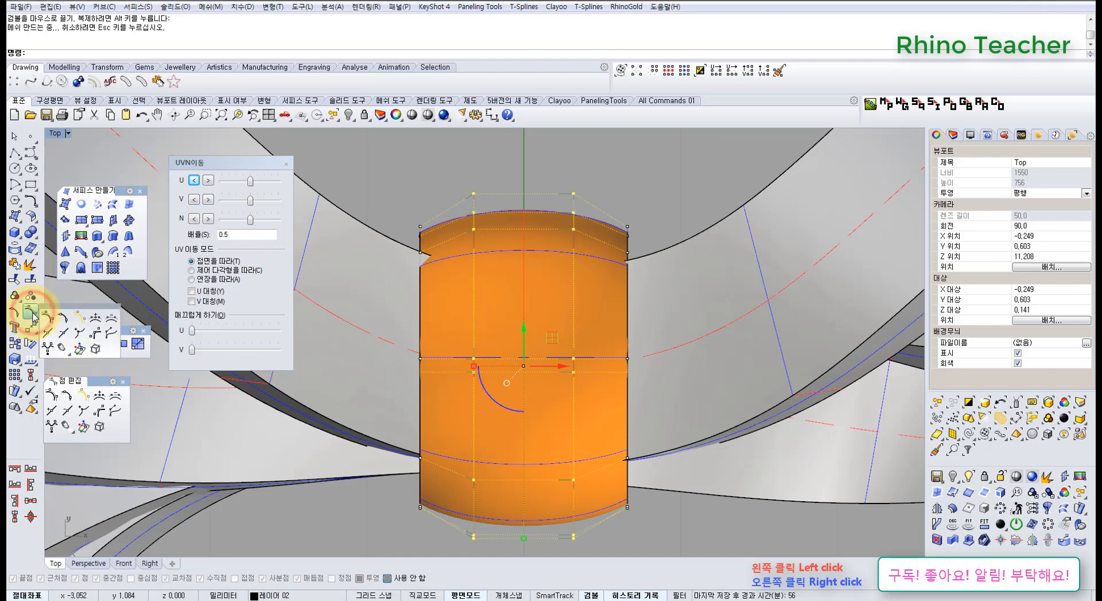
left_click(519, 312)
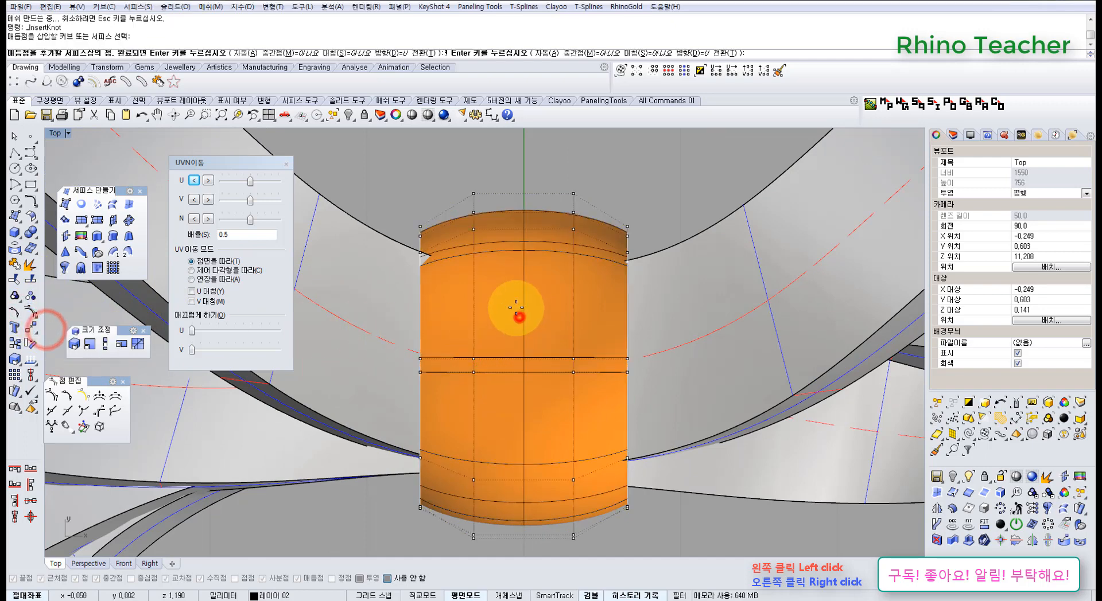
left_click(333, 54)
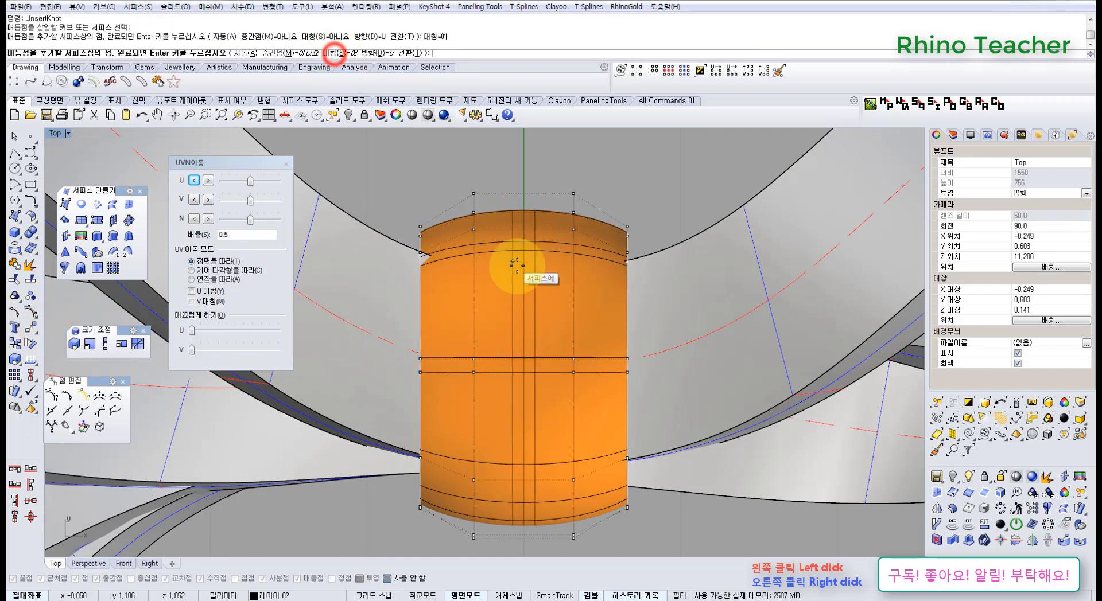
left_click(512, 267)
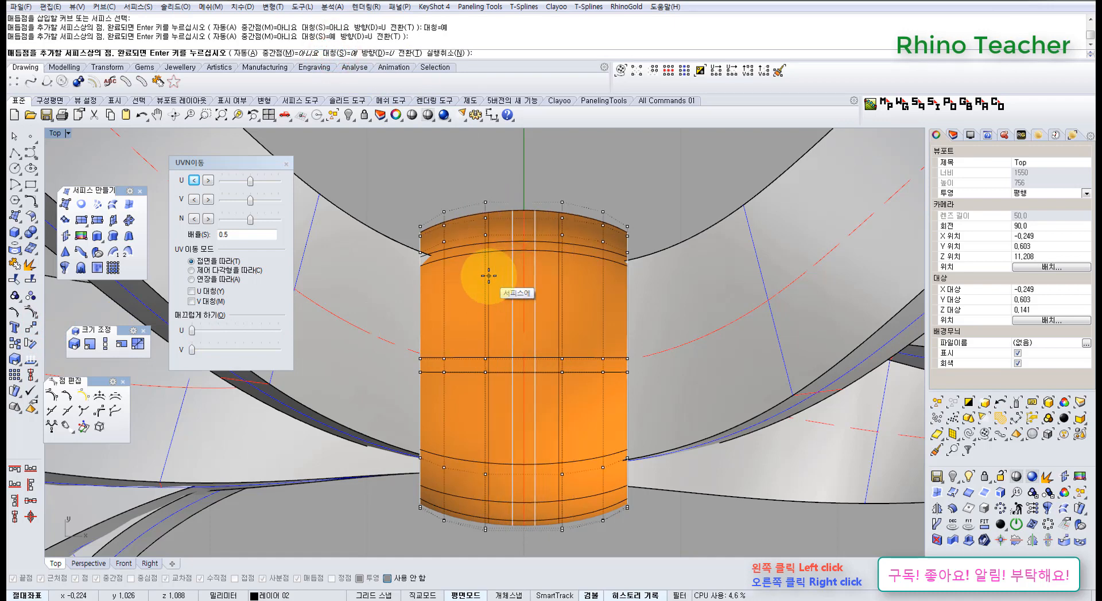
left_click(489, 276)
right_click(488, 276)
left_click(509, 169)
right_click_drag(476, 207, 466, 234)
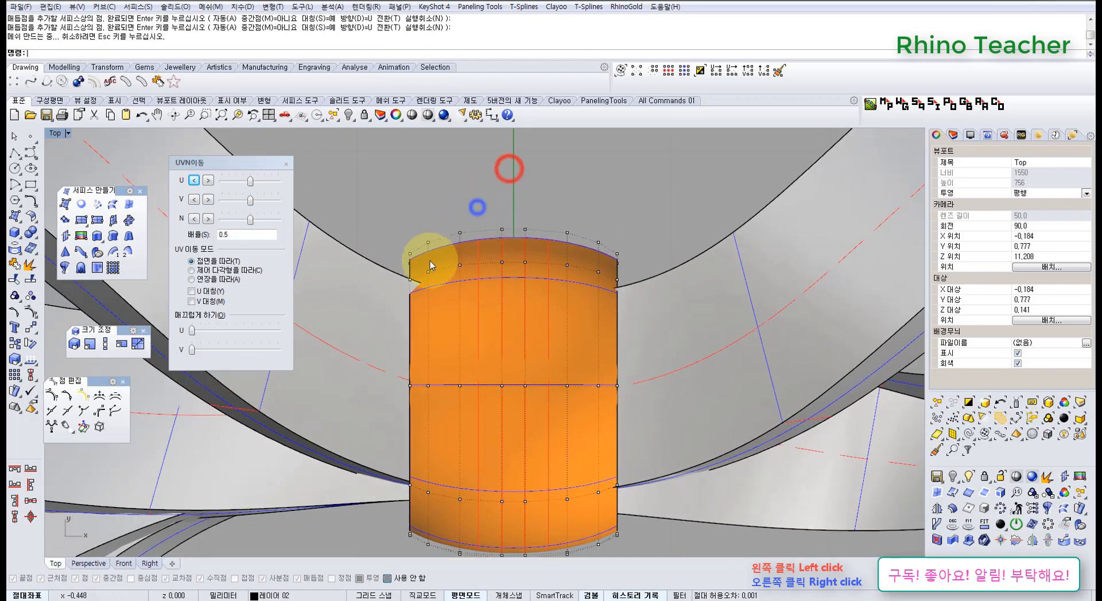
scroll(430, 262, "up", 4)
scroll(477, 261, "down", 6)
right_click_drag(515, 270, 505, 245)
key("ctrl+z")
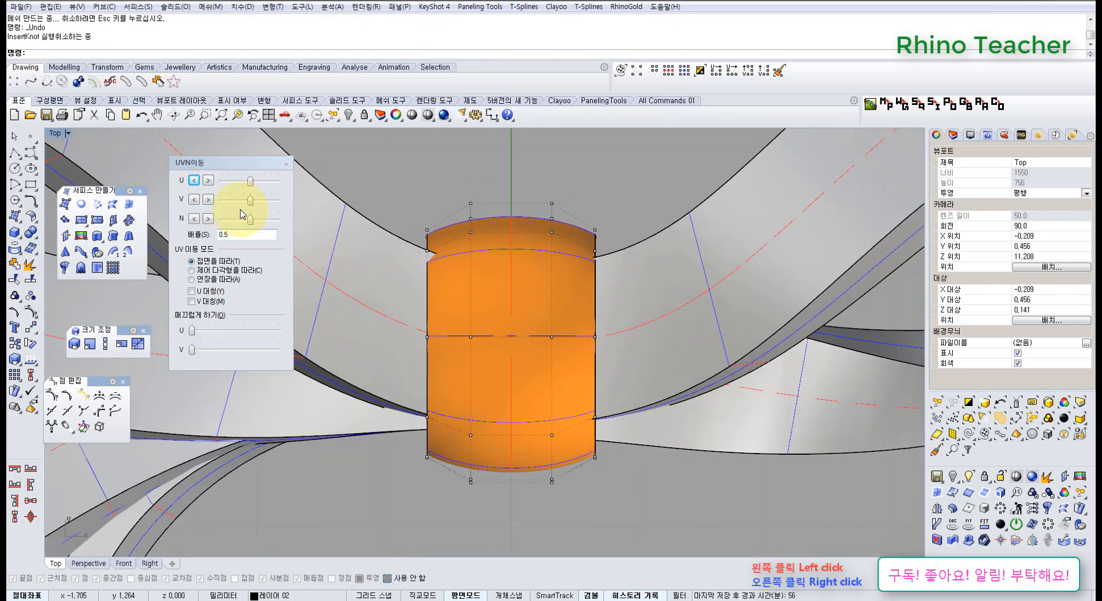
Insert one symmetric pair of U-direction knots on the central band, about halfway between its centre and edges
left_click(527, 311)
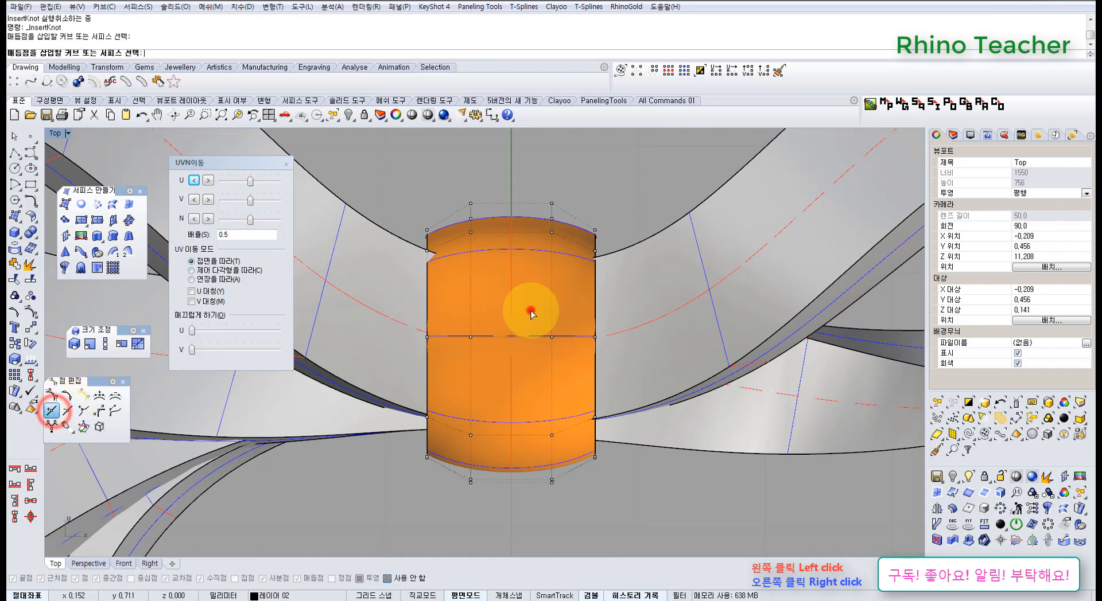
left_click(473, 315)
right_click(487, 315)
left_click(465, 153)
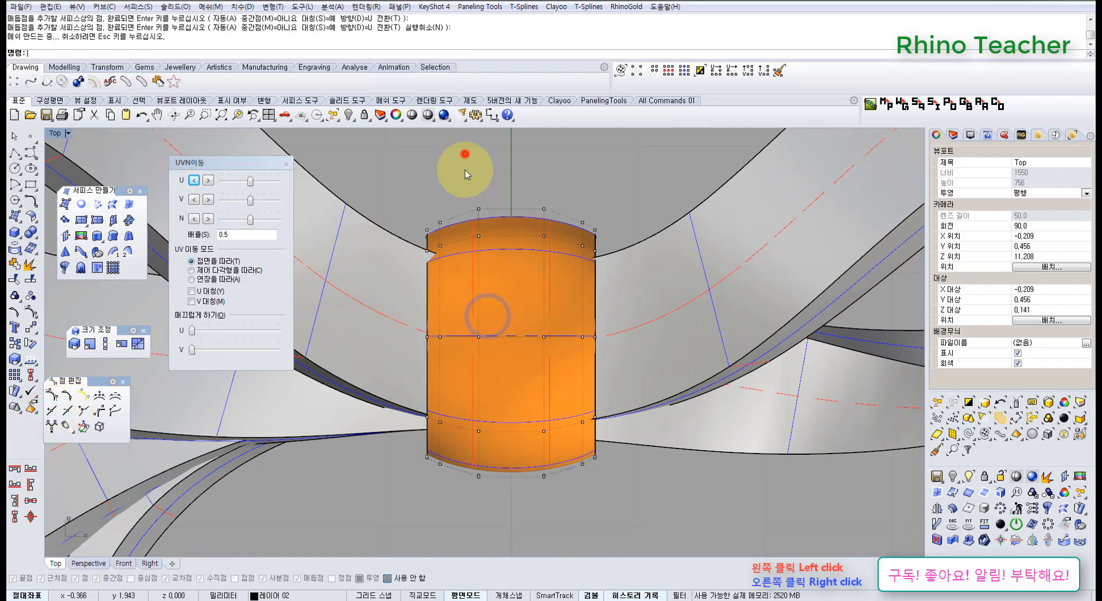
Select the control point rows just inside both edges of the central band, all the way around
scroll(461, 208, "up", 2)
right_click_drag(452, 260, 465, 216)
left_click_drag(442, 186, 458, 228)
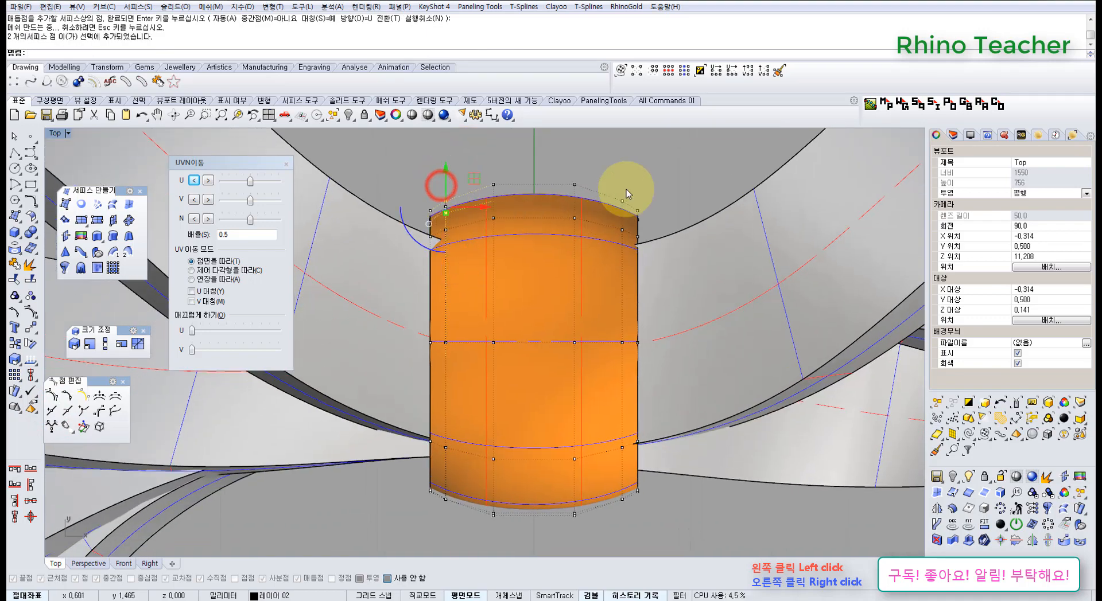
left_click_drag(629, 212, 631, 217, "shift")
scroll(627, 216, "down", 3)
key("ctrl+F4")
right_click_drag(501, 369, 417, 246)
left_click(668, 70)
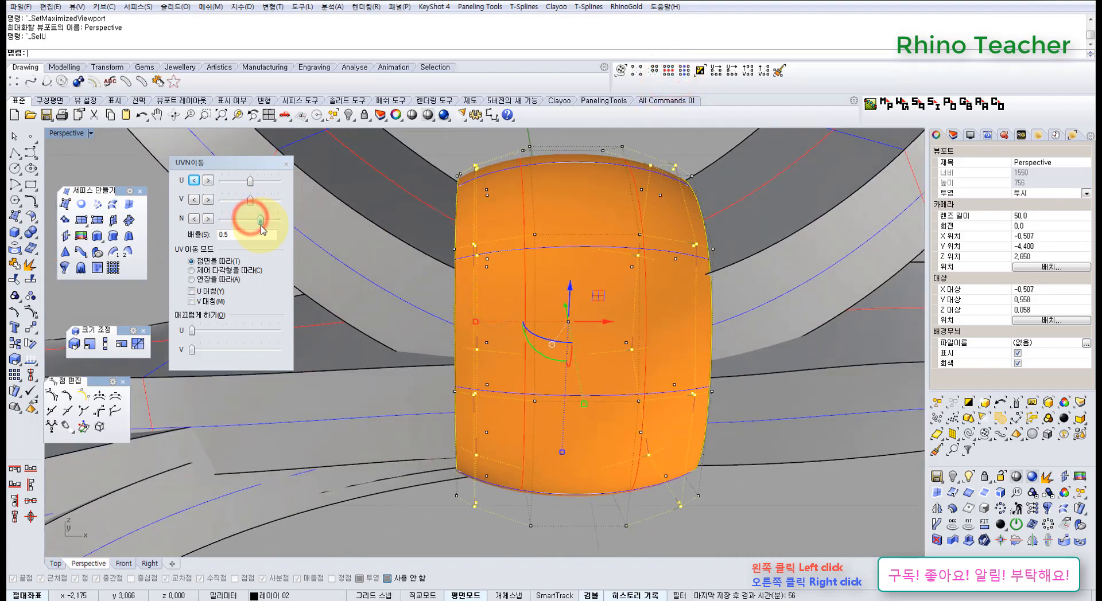
Offset the selected near-edge rows outward along the surface normal to form raised, rounded shoulders on the band
left_click_drag(239, 225, 239, 224)
mouse_move(521, 238)
right_mouse_down()
mouse_move(521, 214)
mouse_move(527, 338)
mouse_move(541, 317)
mouse_move(524, 291)
mouse_move(565, 177)
mouse_move(522, 231)
mouse_move(546, 232)
mouse_move(546, 217)
mouse_move(545, 319)
mouse_move(534, 317)
right_mouse_up()
scroll(531, 198, "down", 5)
key("ctrl+F1")
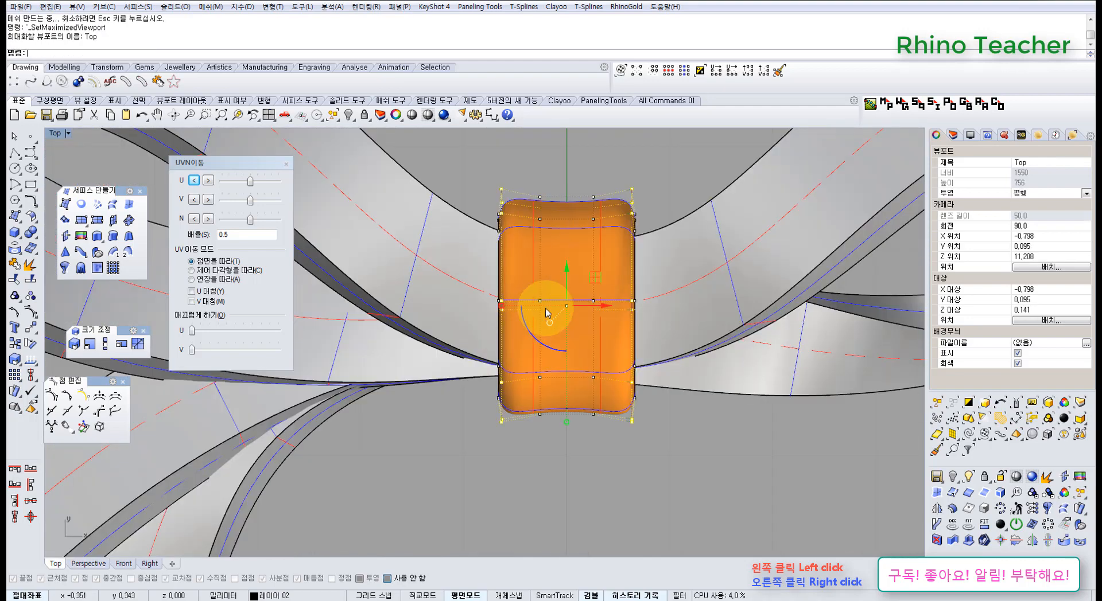
Lock the loops and tails so only the central band stays editable
scroll(568, 295, "down", 4)
right_click_drag(578, 285, 526, 253)
left_click(519, 401)
scroll(479, 312, "up", 8)
scroll(461, 386, "down", 8)
left_click_drag(680, 448, 426, 303)
key("ctrl+l")
Move the six control points at the band's front-left corner inward along the Y axis by about 0.14 mm
scroll(493, 357, "up", 6)
left_click_drag(433, 443, 433, 389)
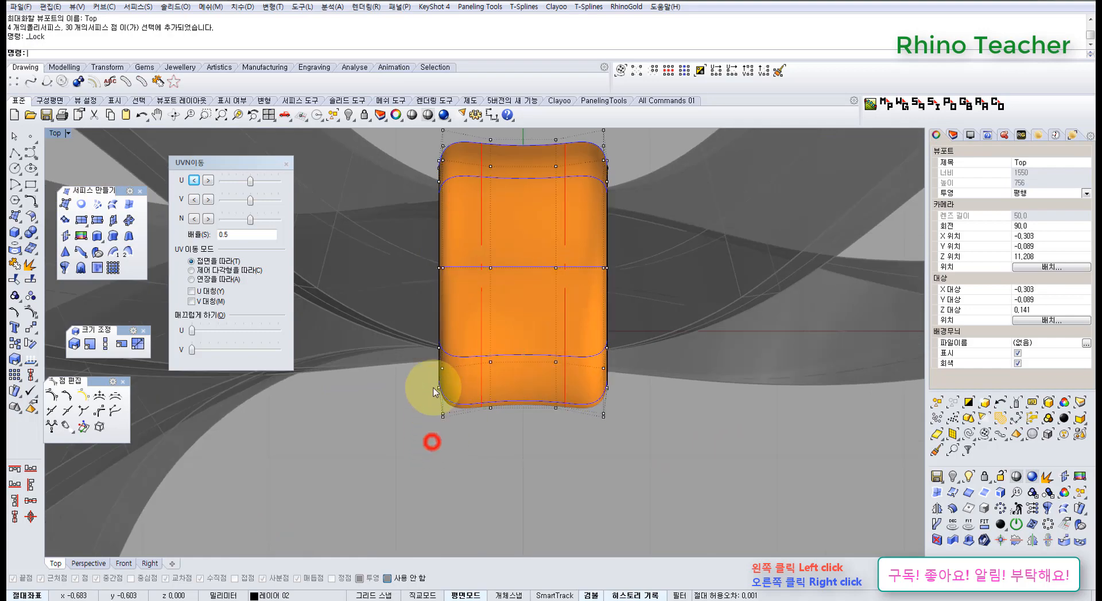
key("ctrl+Tab")
right_click_drag(450, 425, 560, 307)
left_click_drag(541, 307, 536, 307)
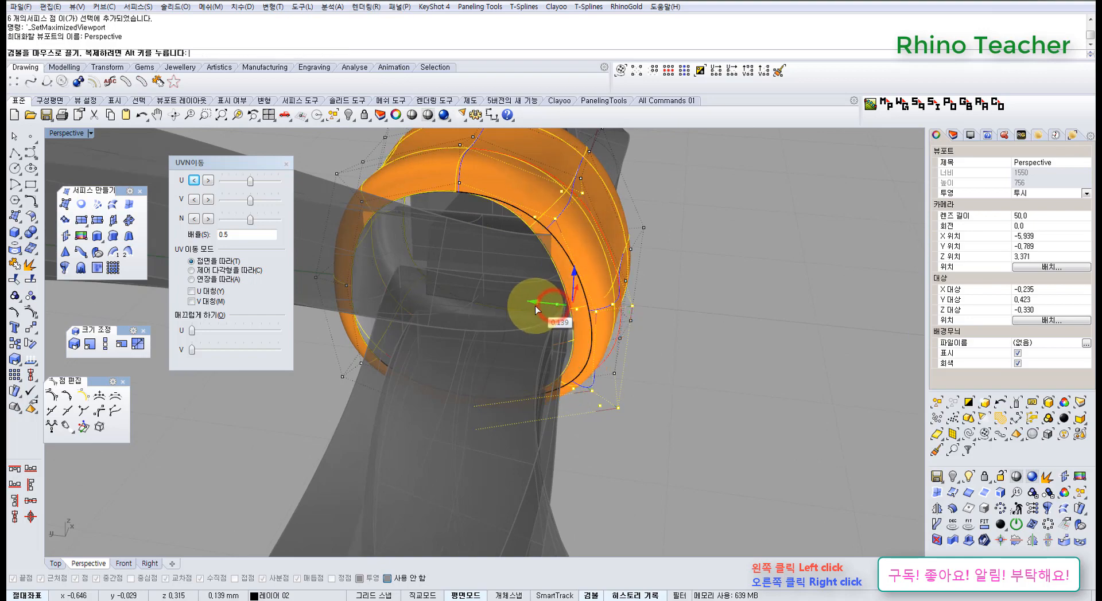
Move the six middle control points at the band's front end back along the Y axis in the Top view
right_click_drag(643, 261, 399, 423)
key("ctrl+F1")
scroll(501, 444, "up", 2)
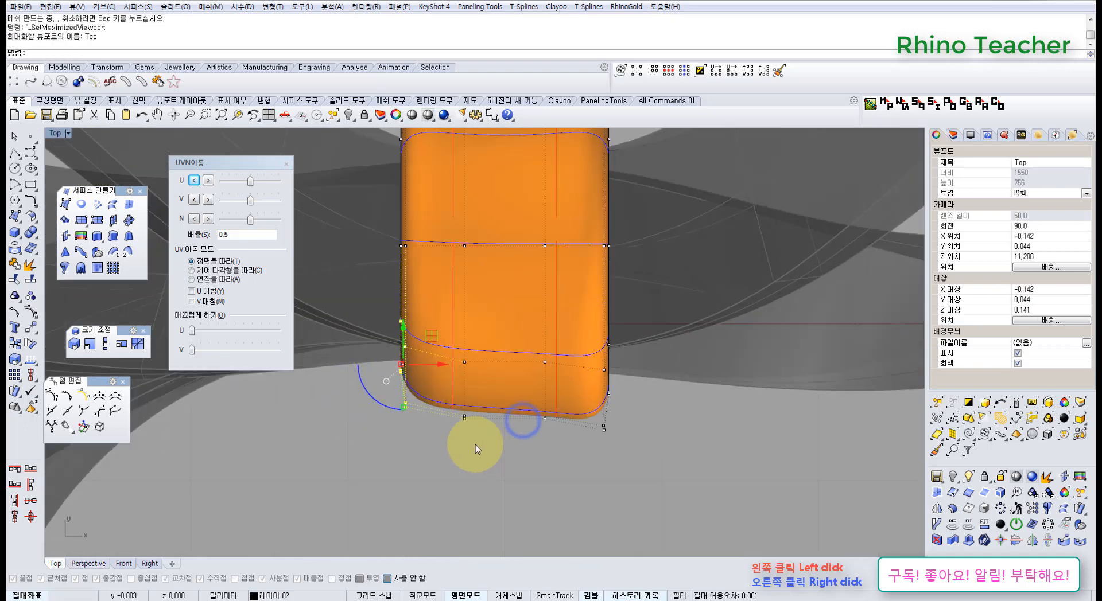
left_click_drag(450, 338, 560, 467)
scroll(534, 447, "down", 2)
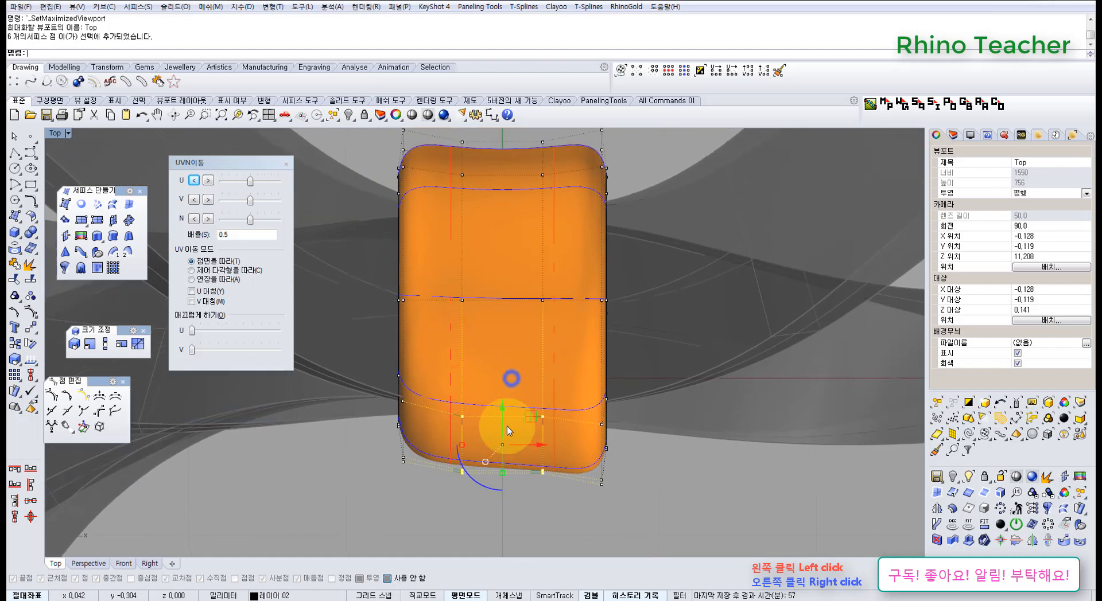
left_click_drag(500, 407, 502, 391)
left_click(649, 492)
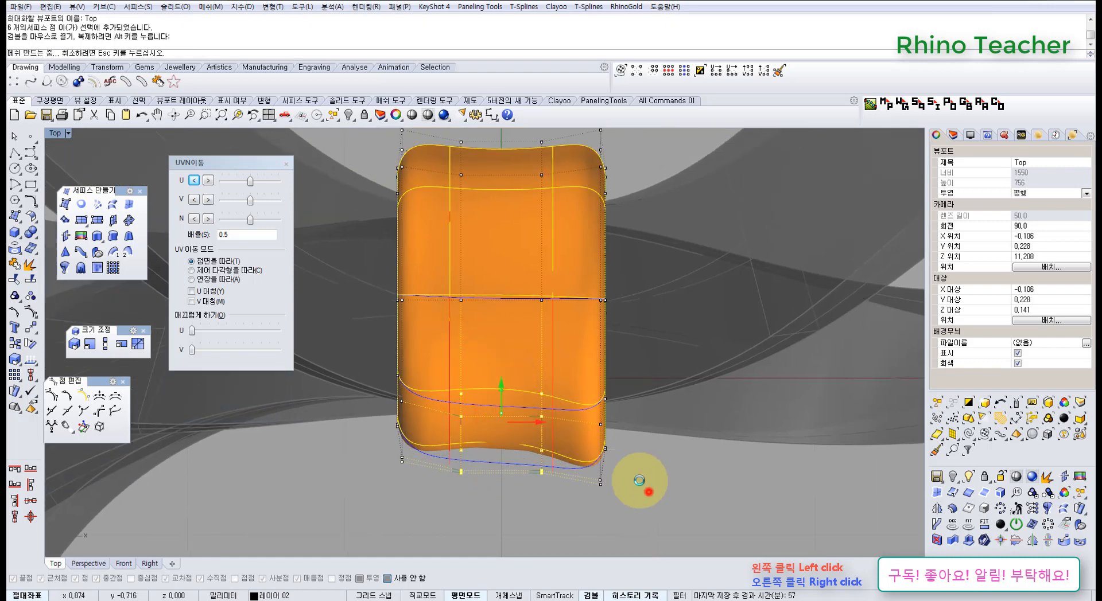
Move the control points at the band's front-right corner back along the Y axis to follow the reshaped front end
left_click_drag(567, 373, 656, 521)
left_click_drag(600, 400, 601, 387)
left_click(674, 355)
scroll(674, 355, "down", 4)
right_click_drag(635, 281, 611, 347)
scroll(501, 304, "up", 8)
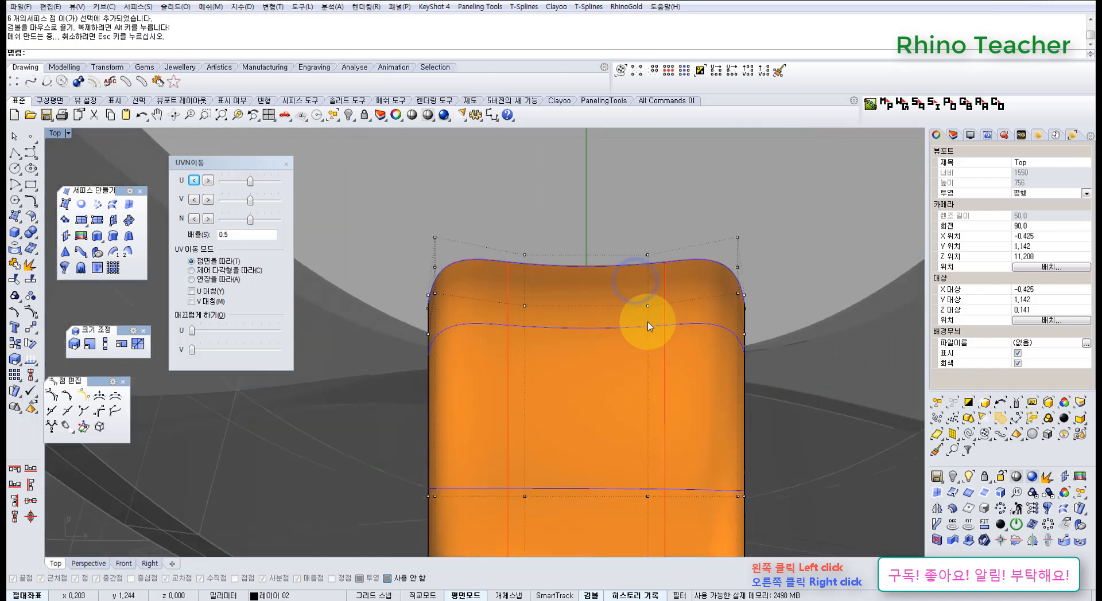
scroll(651, 322, "down", 4)
right_click_drag(738, 323, 640, 325)
right_click_drag(574, 309, 529, 295)
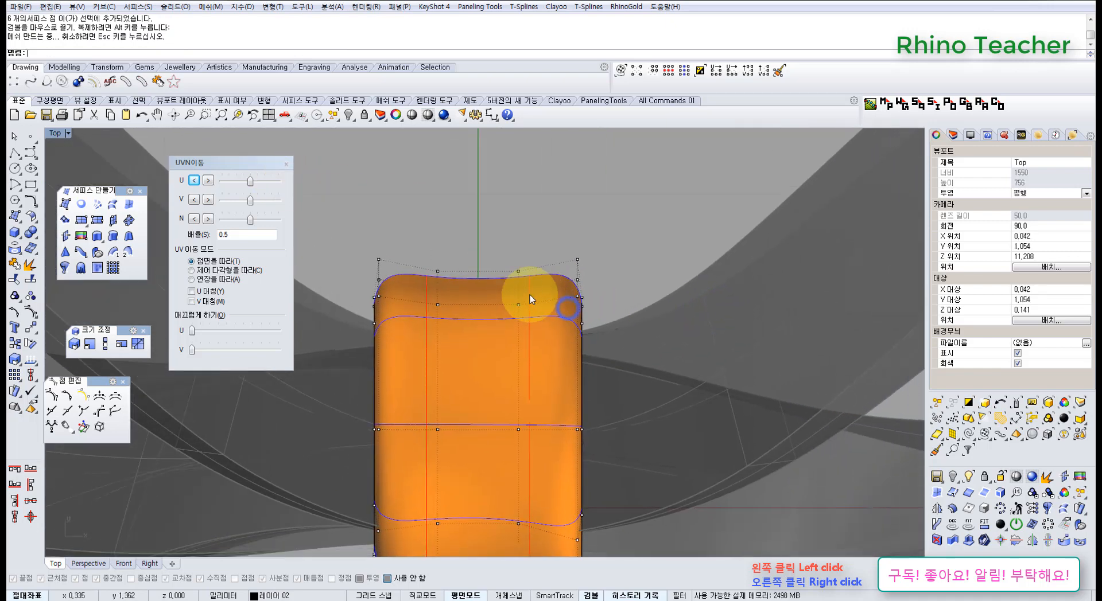
left_click(17, 157)
right_click_drag(481, 414, 564, 256)
scroll(464, 410, "up", 6)
left_click(442, 370)
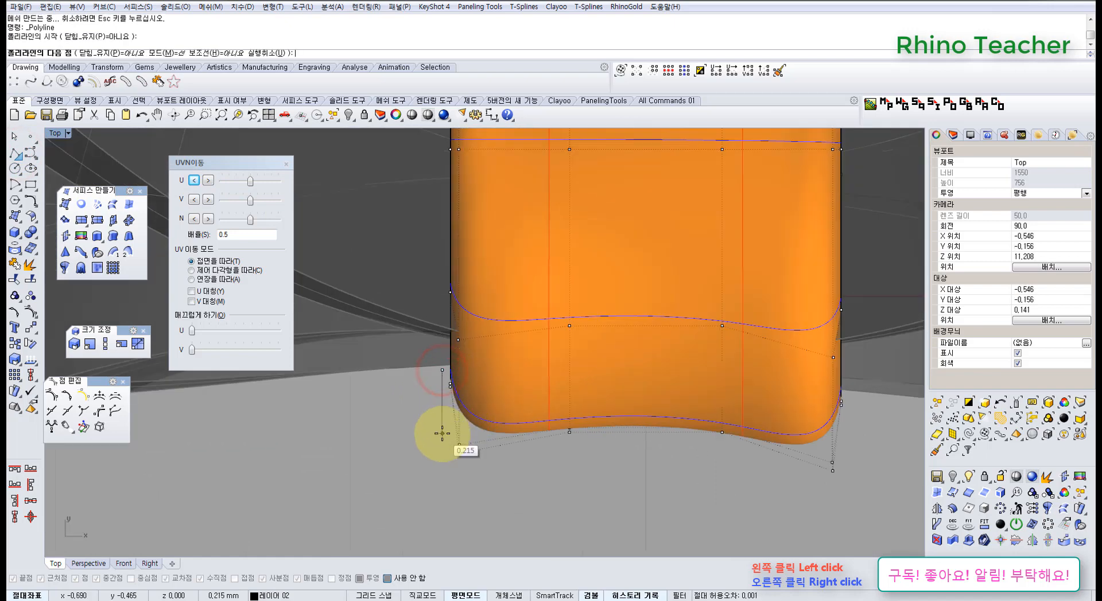
key("Escape")
scroll(452, 443, "down", 12)
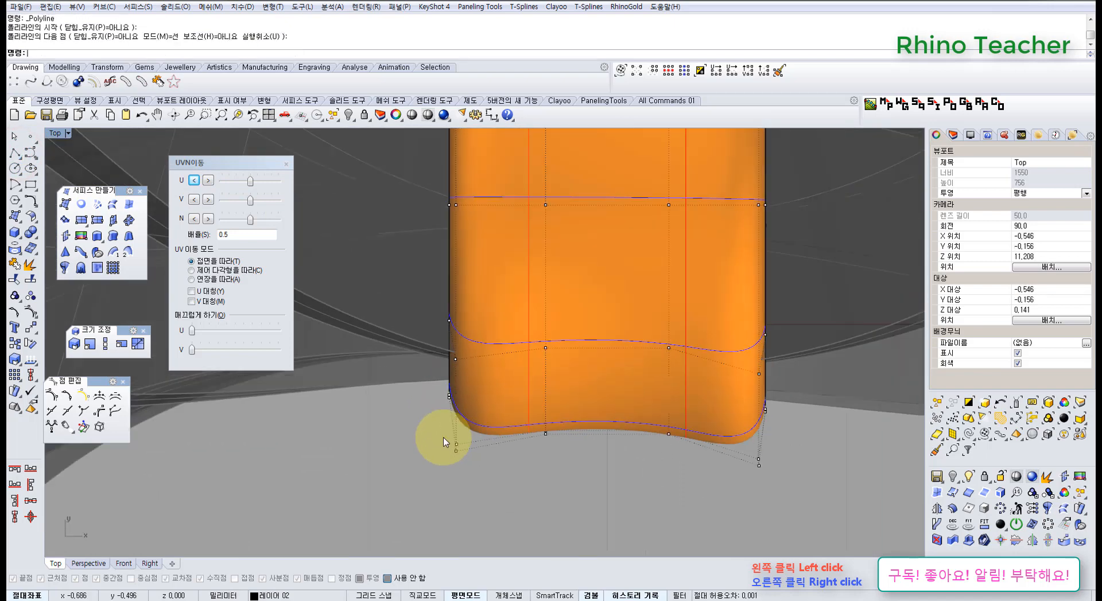
right_click_drag(452, 445, 502, 421)
scroll(489, 429, "up", 5)
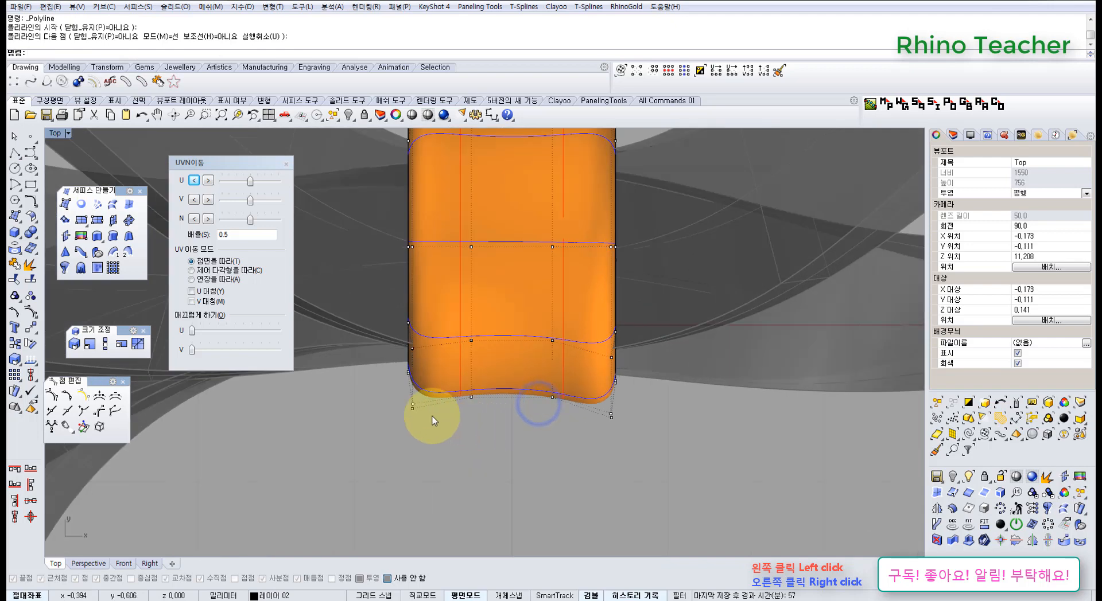
left_click_drag(576, 460, 611, 470)
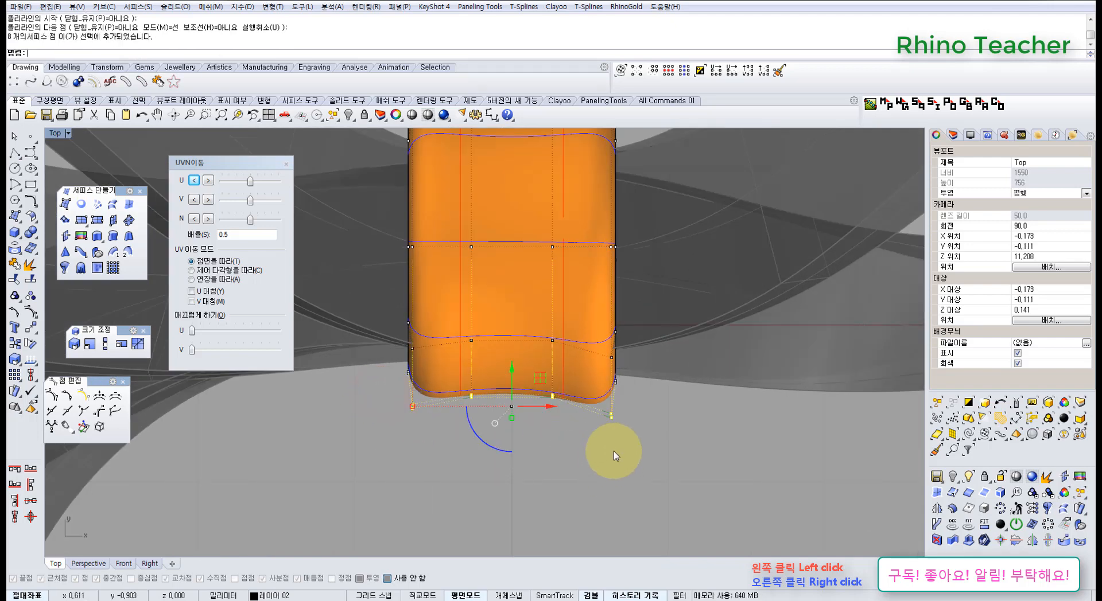
scroll(603, 356, "down", 5)
scroll(481, 322, "up", 9)
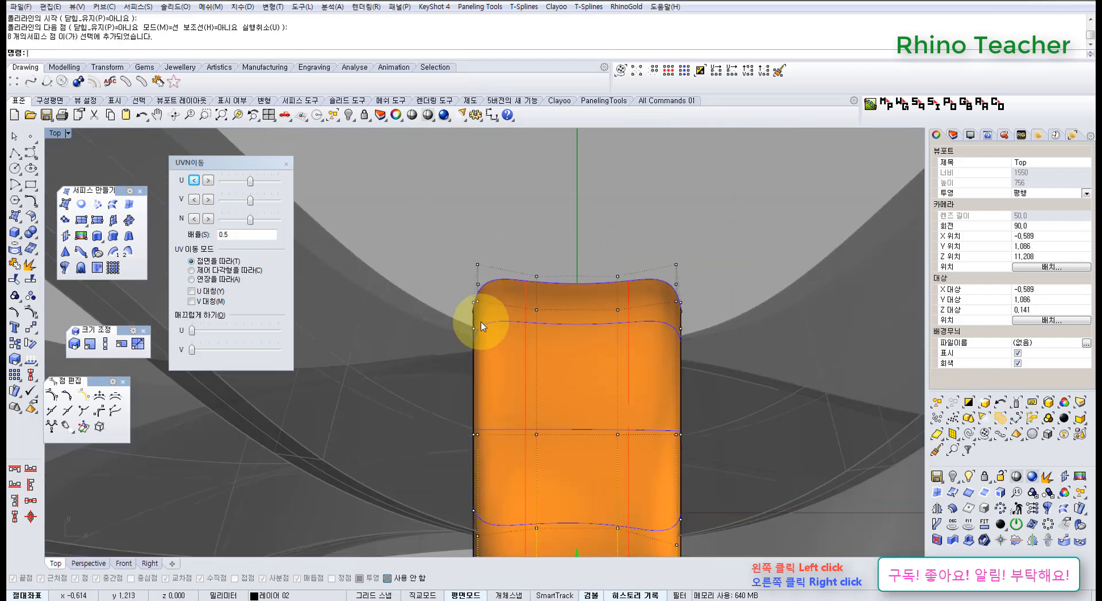
Raise the six lowest control points at the middle of the band's underside along the Z axis in the Perspective view
key("ctrl+F4")
right_click_drag(596, 312, 614, 396)
left_click(610, 423)
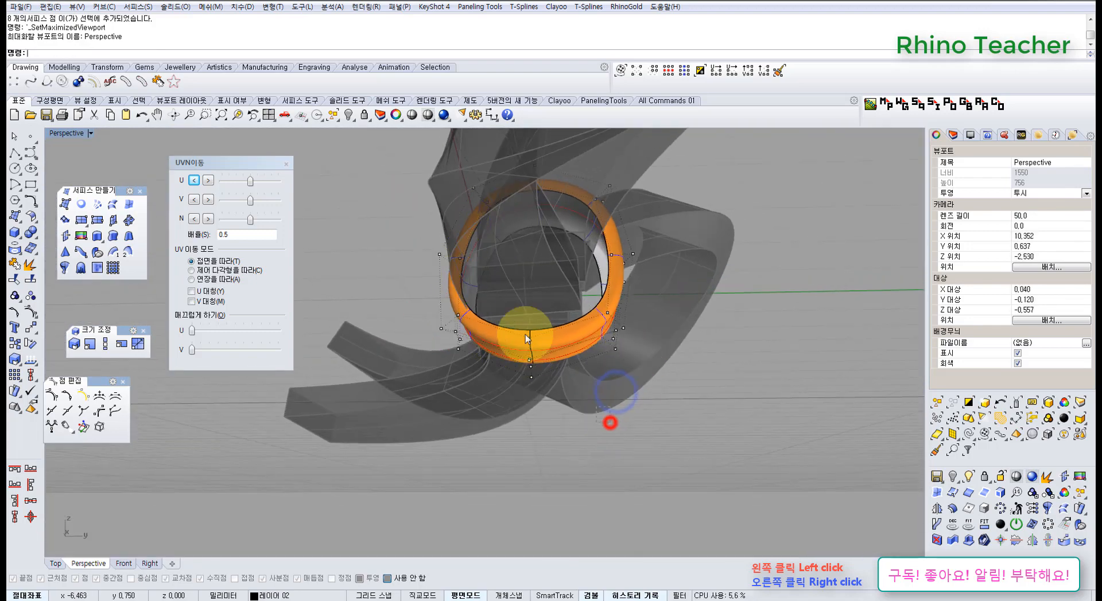
right_click_drag(523, 333, 524, 347)
scroll(524, 346, "up", 6)
left_click_drag(516, 317, 559, 424)
right_click_drag(555, 354, 553, 394)
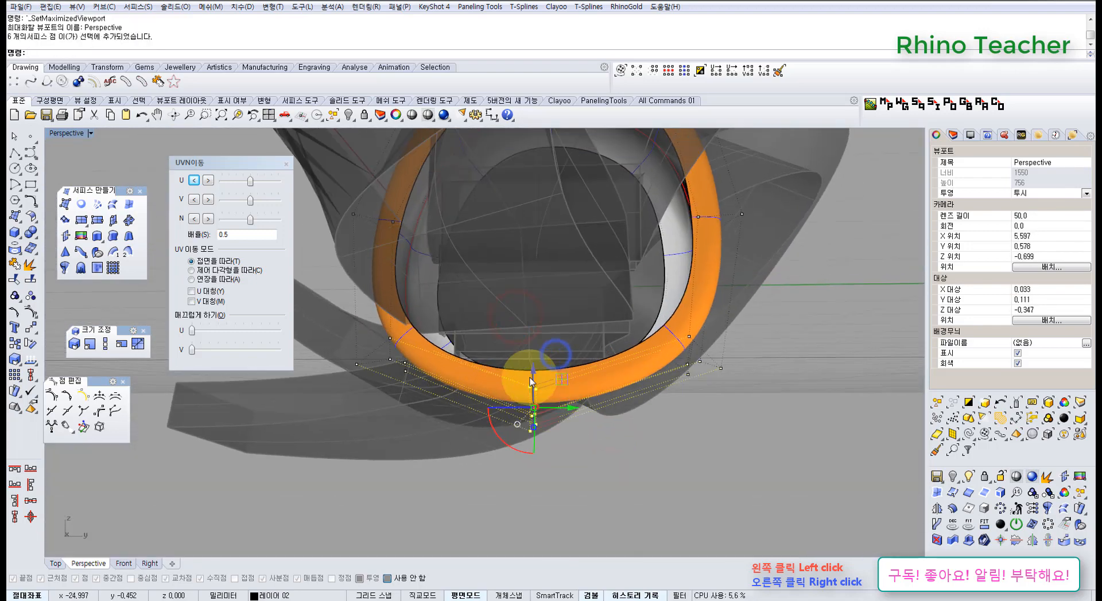
left_click_drag(531, 373, 538, 307)
Raise the six control points at the band's lower back corner along the Z axis
right_click_drag(668, 314, 599, 333, "shift")
right_click_drag(599, 333, 571, 376)
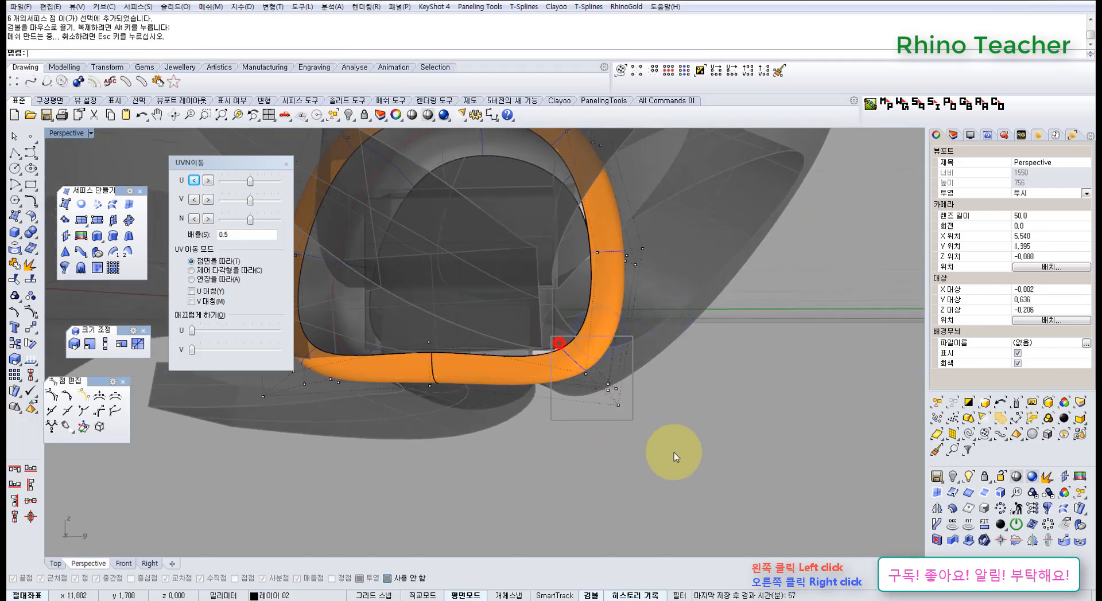
left_click_drag(673, 453, 671, 449)
left_click_drag(600, 343, 603, 318)
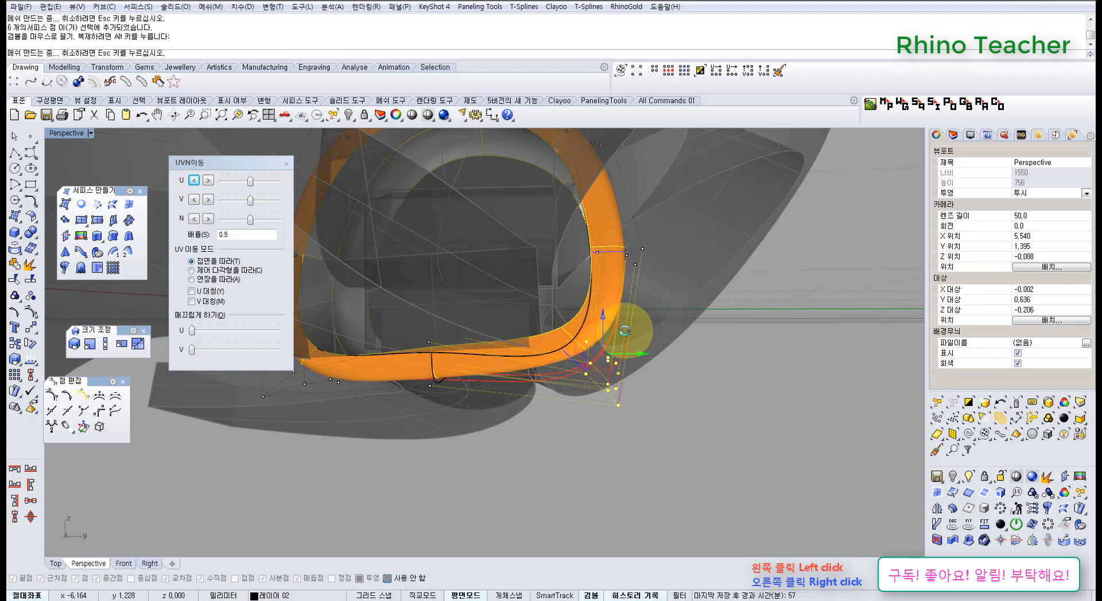
left_click(709, 345)
Move the six control points on the band's back side inward along the Y axis in the Perspective view
right_click_drag(658, 269, 553, 234)
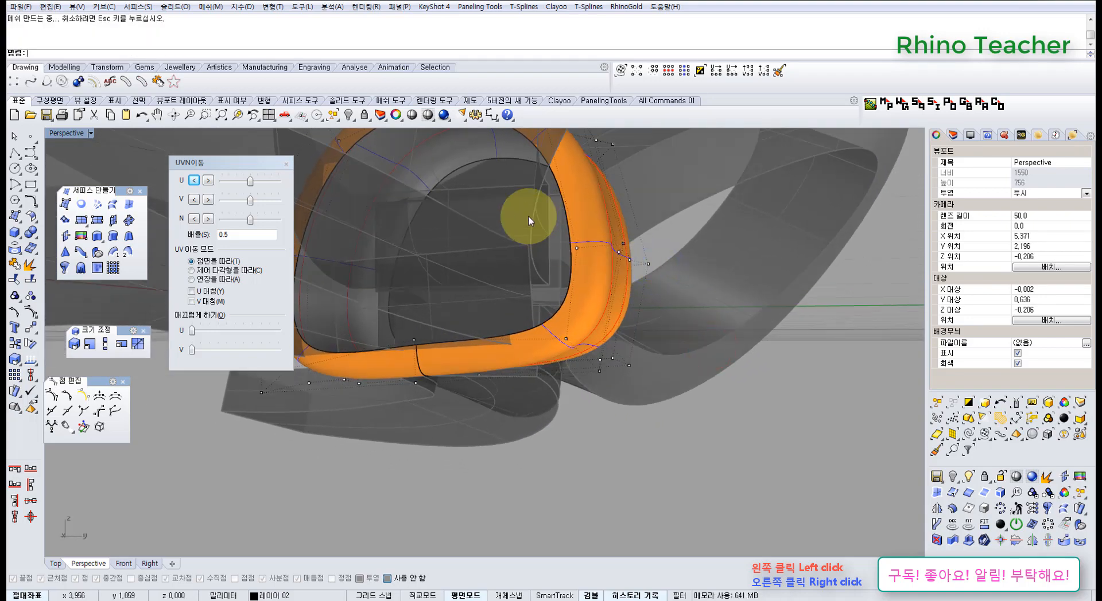
left_click_drag(534, 224, 674, 286)
mouse_move(654, 281)
right_mouse_down()
mouse_move(638, 290)
mouse_move(703, 342)
mouse_move(620, 251)
mouse_move(675, 409)
mouse_move(692, 402)
right_mouse_up()
key("ctrl+F1")
right_click_drag(618, 358, 585, 367)
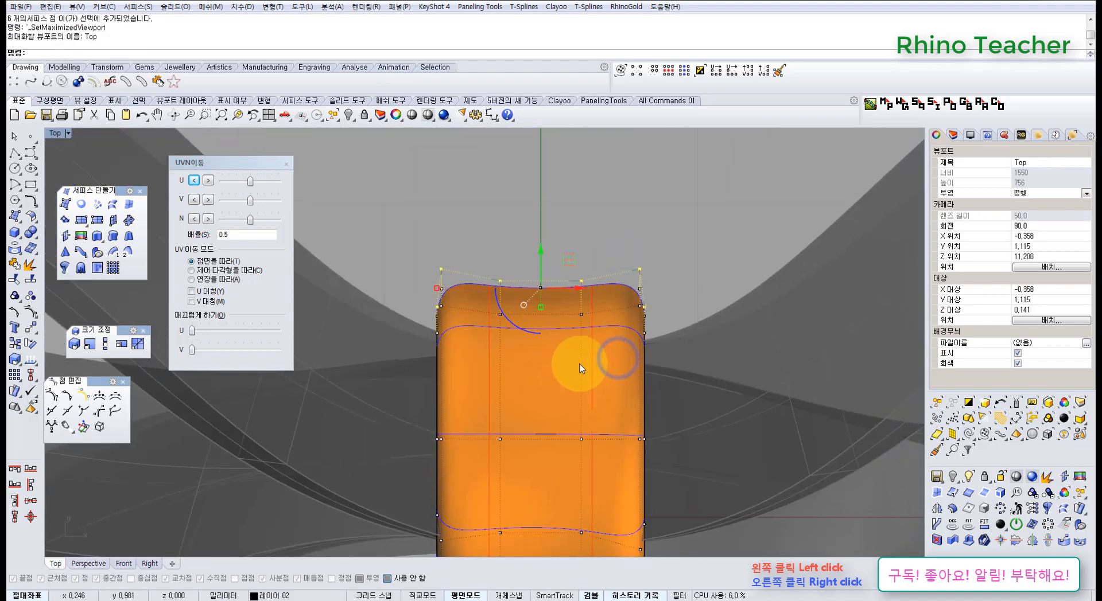
key("ctrl+F4")
mouse_move(622, 401)
right_mouse_down()
mouse_move(561, 315)
mouse_move(582, 328)
mouse_move(591, 316)
mouse_move(583, 253)
mouse_move(585, 281)
right_mouse_up()
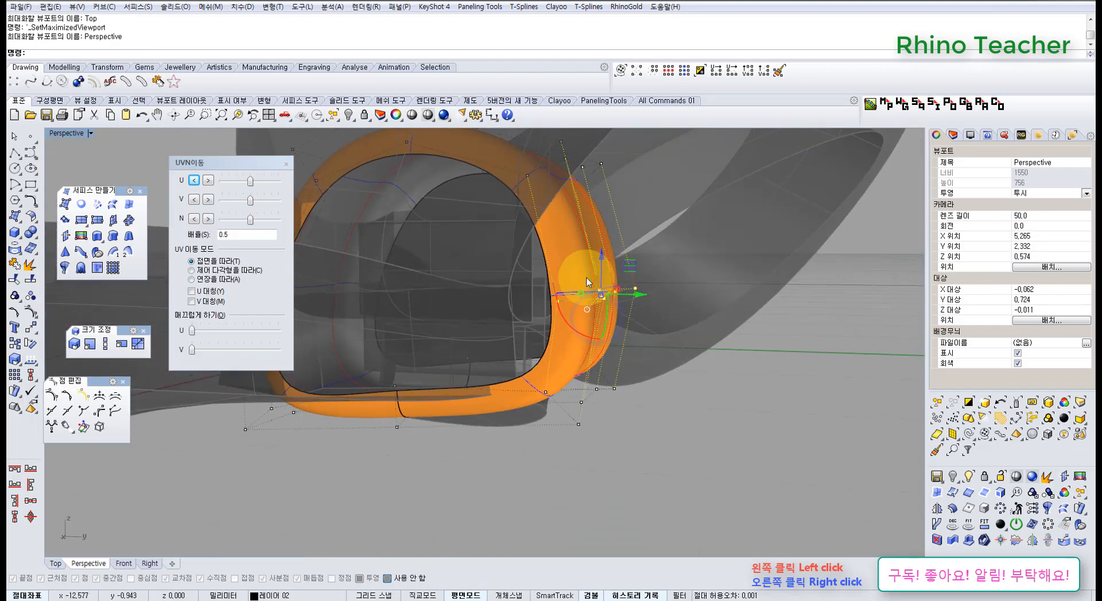
left_click_drag(628, 307, 614, 308)
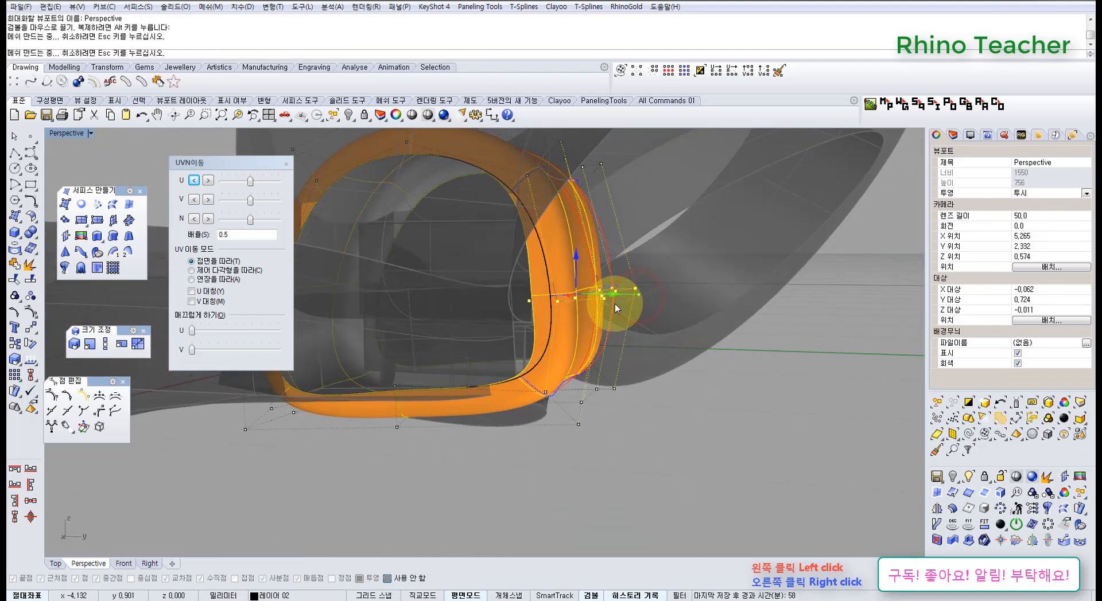
Move the six control points at the band's upper back corner inward to follow the reshaped back side
right_click_drag(615, 304, 517, 136)
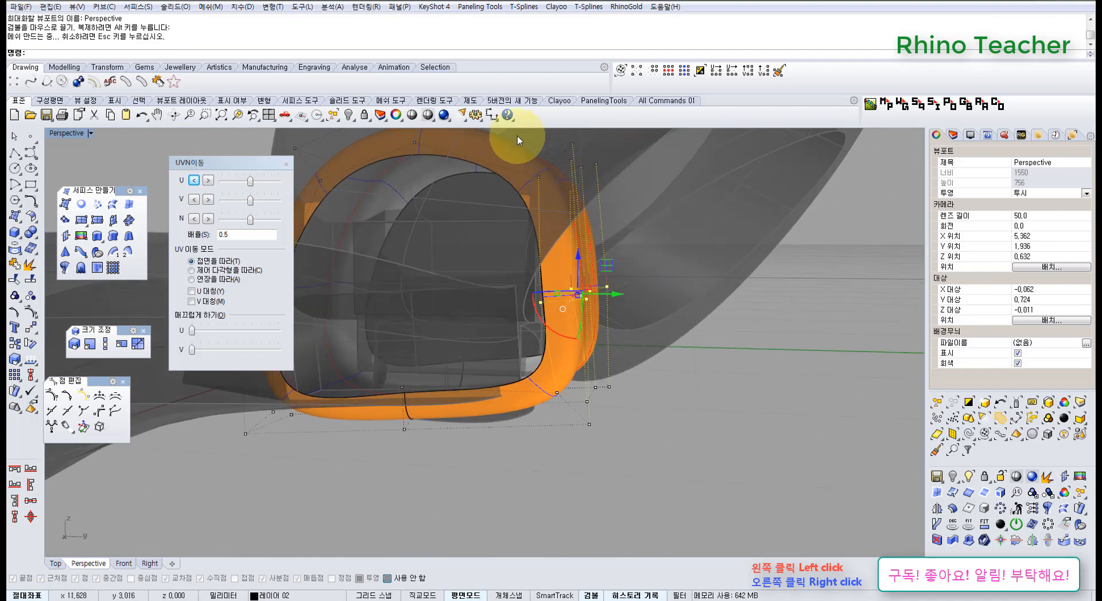
left_click_drag(574, 190, 633, 209)
right_click_drag(608, 206, 548, 244)
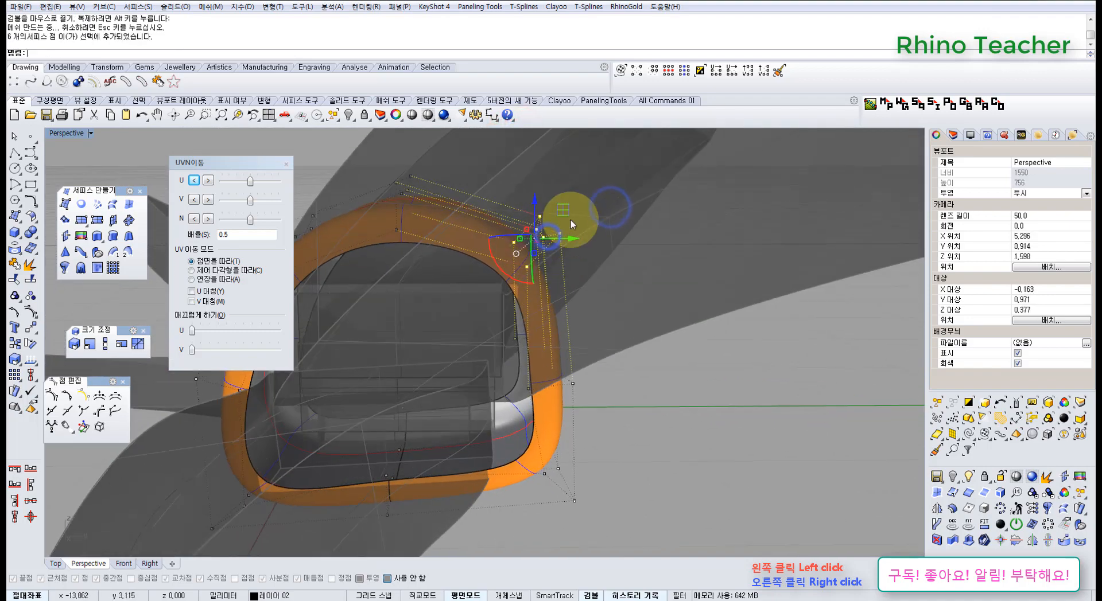
left_click_drag(563, 208, 542, 208)
right_click_drag(542, 209, 533, 239)
left_click_drag(536, 241, 548, 242)
right_click_drag(548, 242, 515, 231)
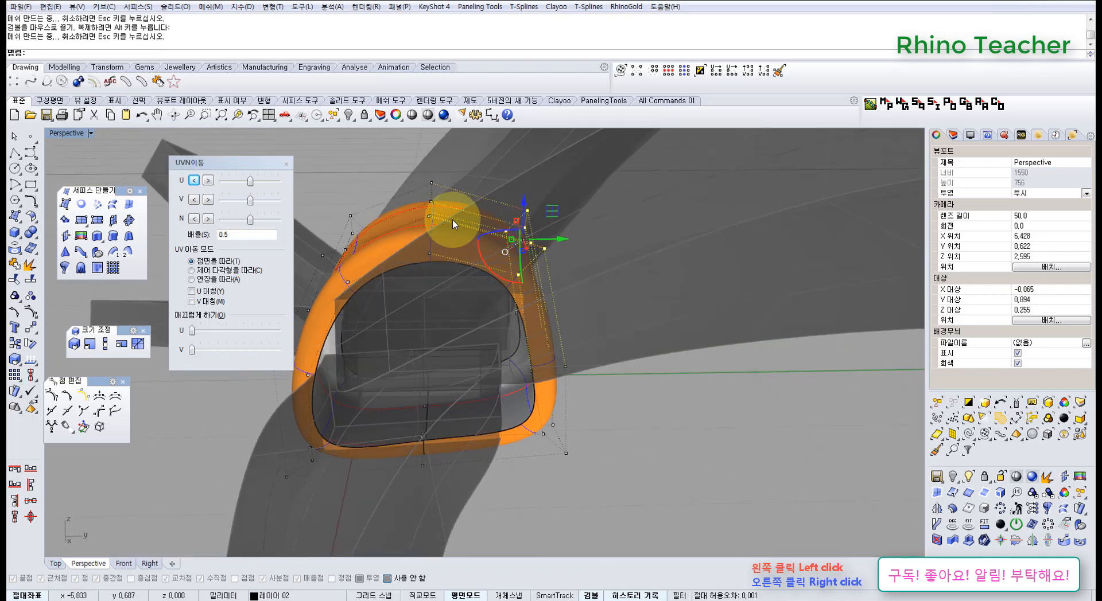
Examine the reshaped band from the Perspective and Top views with its control points hidden
right_click_drag(456, 225, 653, 301)
right_click_drag(608, 256, 652, 260)
scroll(648, 263, "up", 8)
right_click_drag(601, 357, 521, 271)
scroll(674, 301, "down", 6)
right_click_drag(526, 274, 567, 281)
scroll(553, 272, "down", 6)
left_click(612, 344)
key("ctrl+F1")
scroll(602, 351, "down", 6)
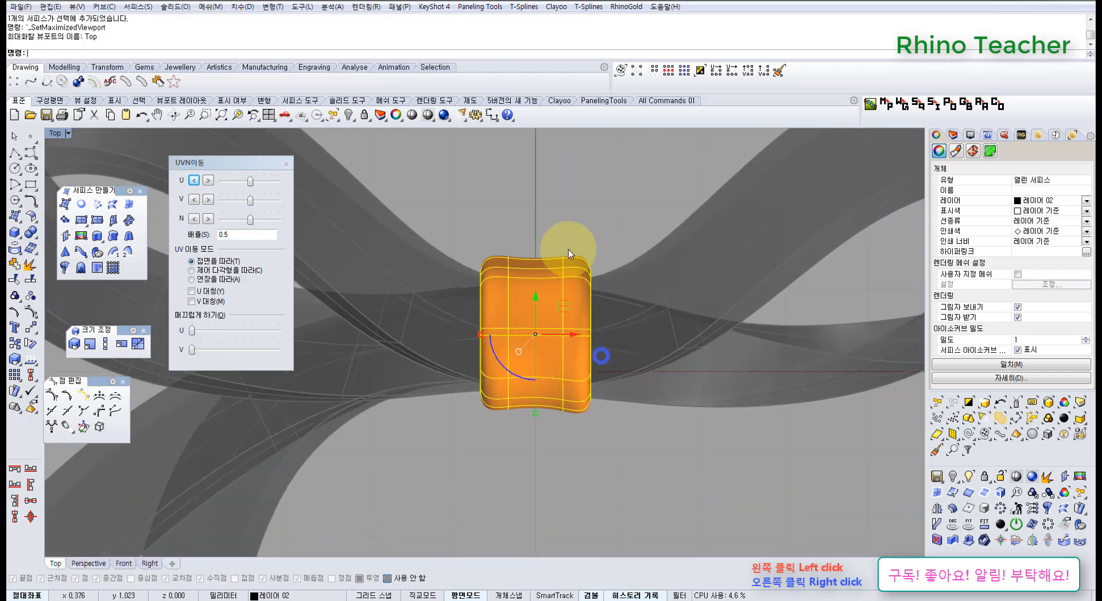
scroll(550, 201, "down", 3)
left_click(550, 196)
scroll(536, 244, "down", 2)
right_click_drag(531, 248, 486, 363)
scroll(519, 318, "up", 8)
Select the central band again and turn on its control points in the Top view
left_click(518, 318)
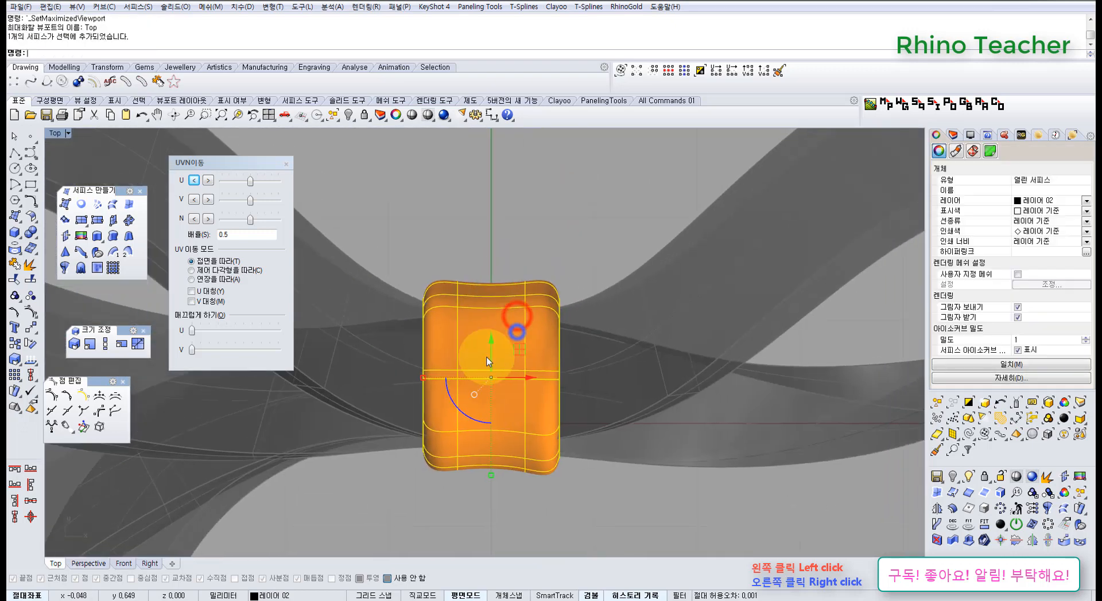
key("F10")
right_click_drag(442, 314, 517, 293)
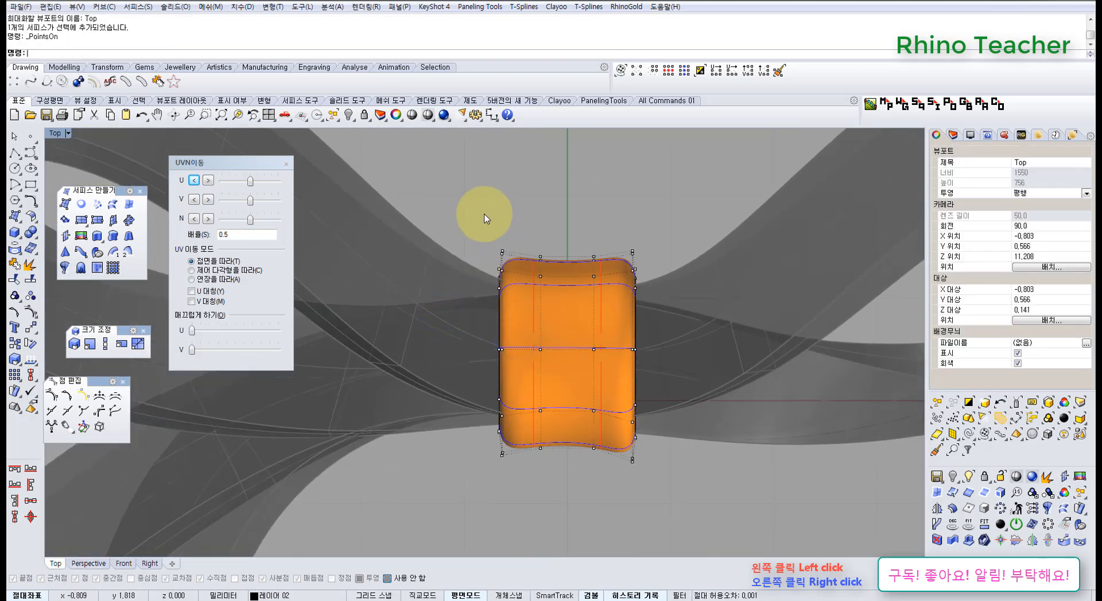
left_click_drag(493, 344, 483, 286)
scroll(504, 262, "up", 10)
scroll(508, 292, "down", 4)
right_click_drag(683, 285, 434, 277)
scroll(434, 278, "down", 2)
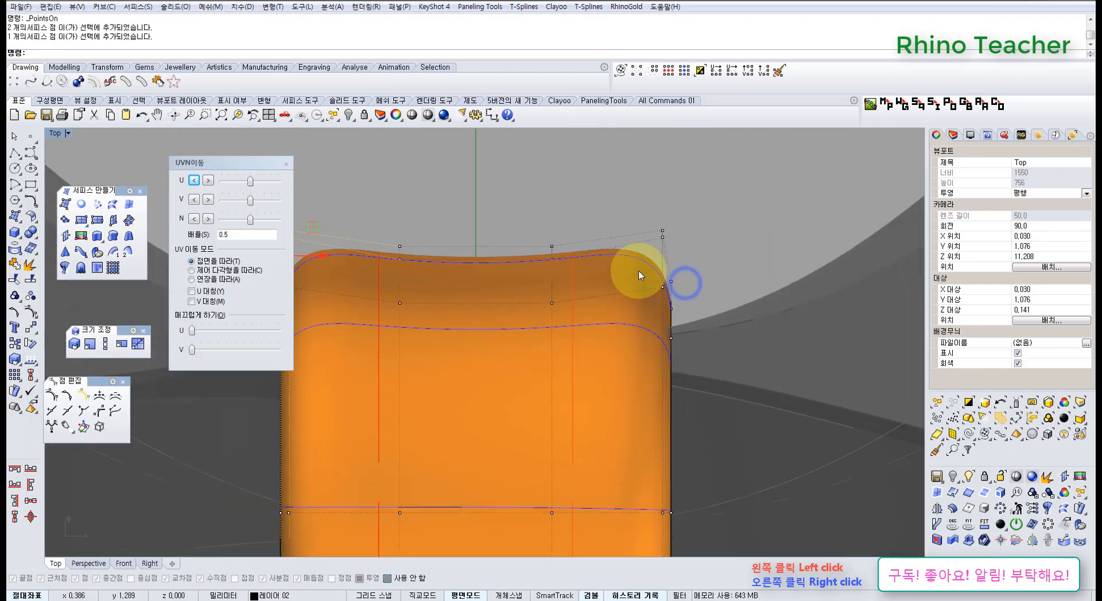
left_click_drag(633, 216, 683, 287, "shift")
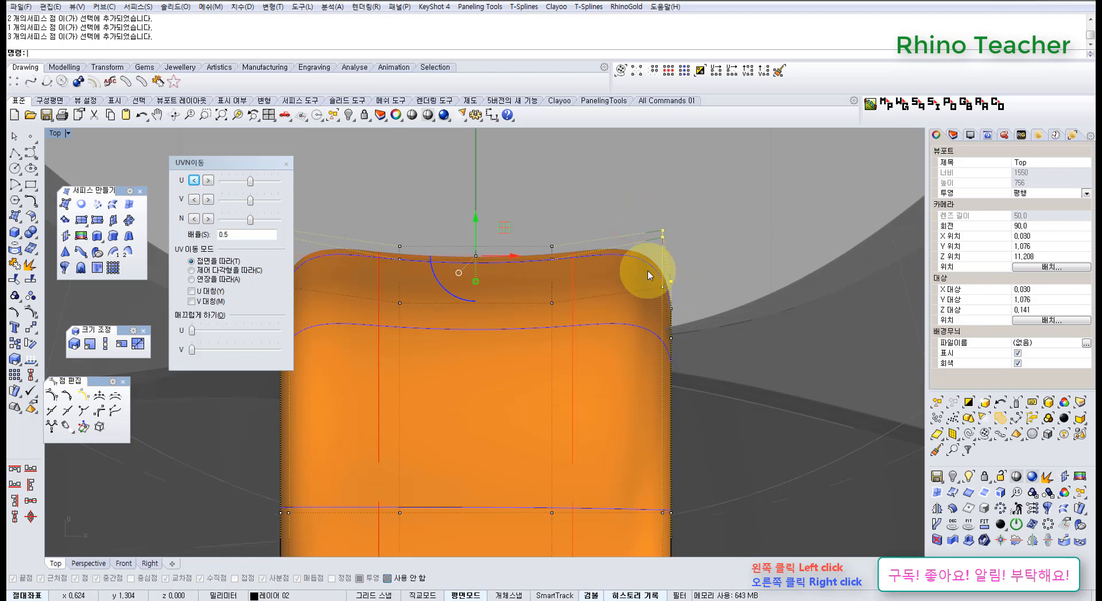
right_click_drag(467, 329, 605, 276)
scroll(651, 217, "down", 4)
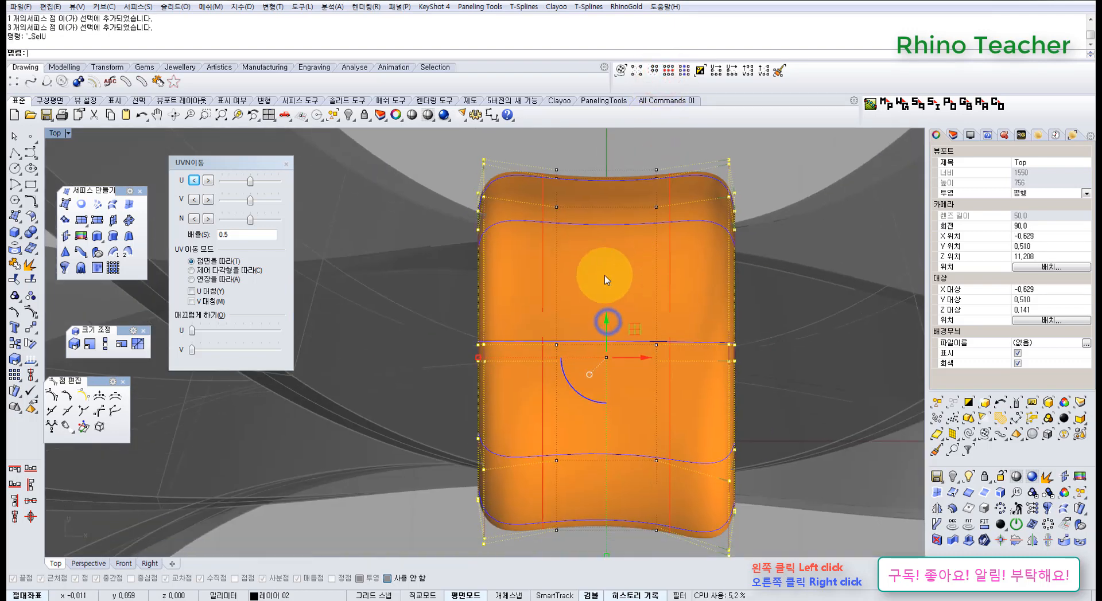
Select one outer corner control point on each side of the band in Perspective and extend the selection around it with SelU
key("ctrl+F4")
right_click_drag(529, 296, 632, 212)
scroll(503, 254, "up", 10)
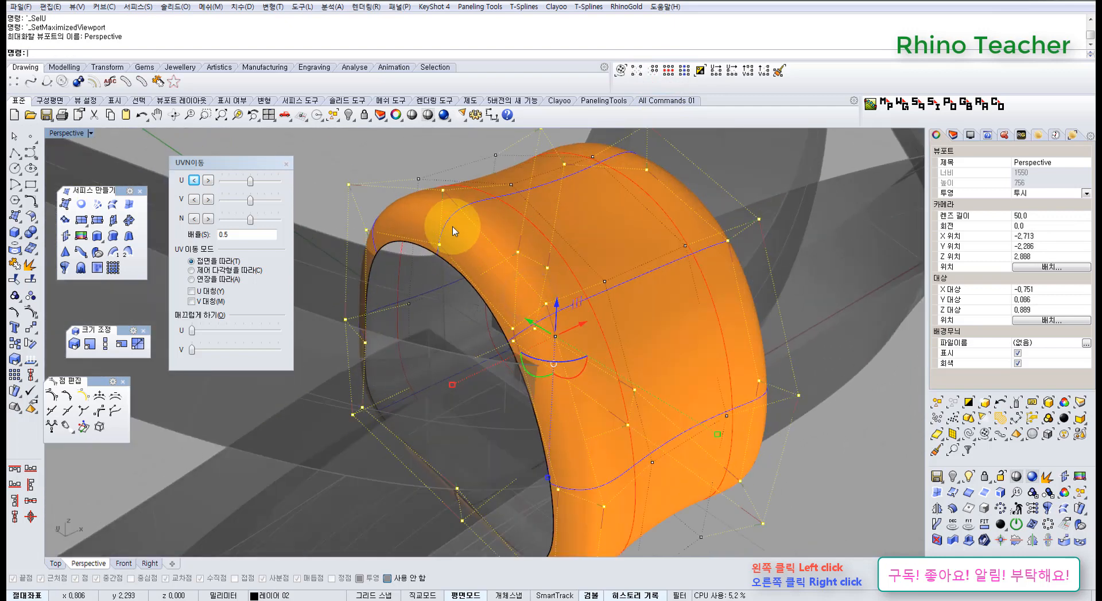
left_click_drag(367, 201, 373, 203)
right_click_drag(602, 171, 548, 287, "shift")
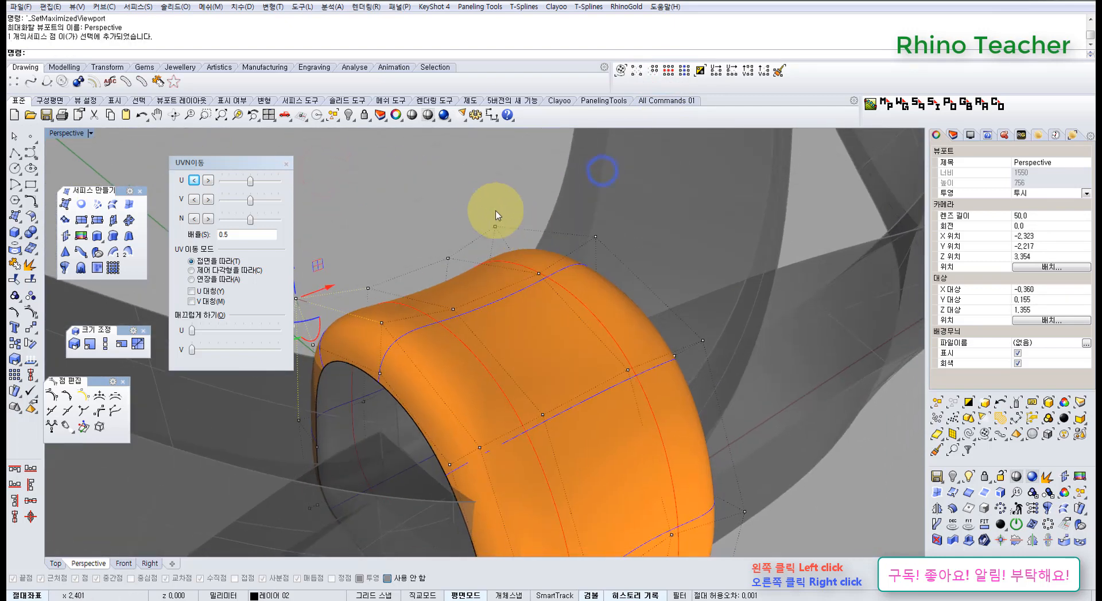
left_click(669, 77)
right_click_drag(536, 312, 516, 356)
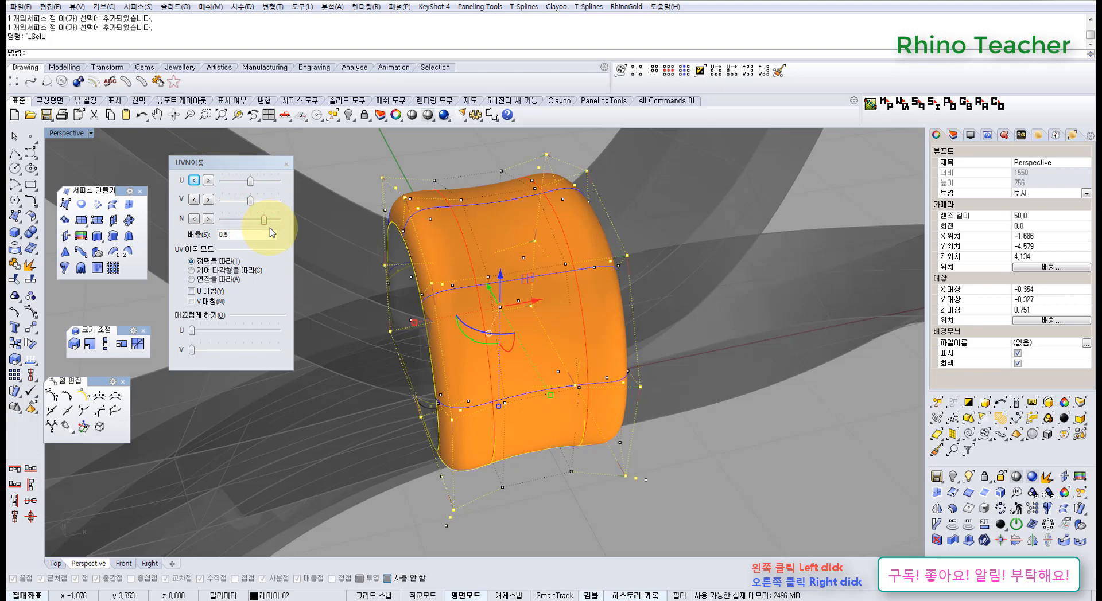
left_click_drag(273, 221, 269, 223)
key("ctrl+z")
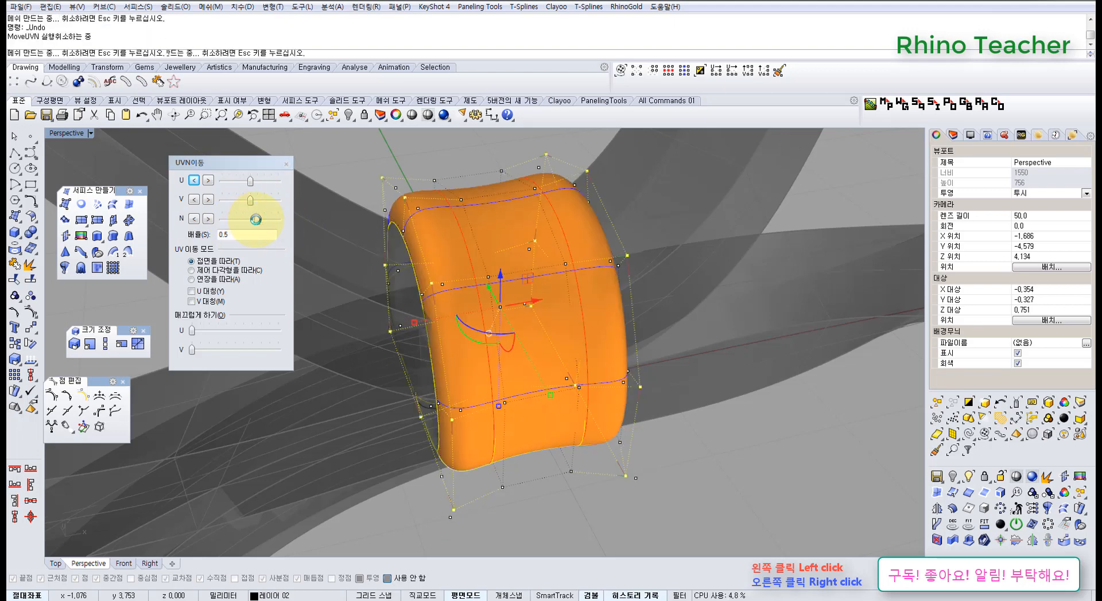
left_click_drag(255, 220, 253, 228)
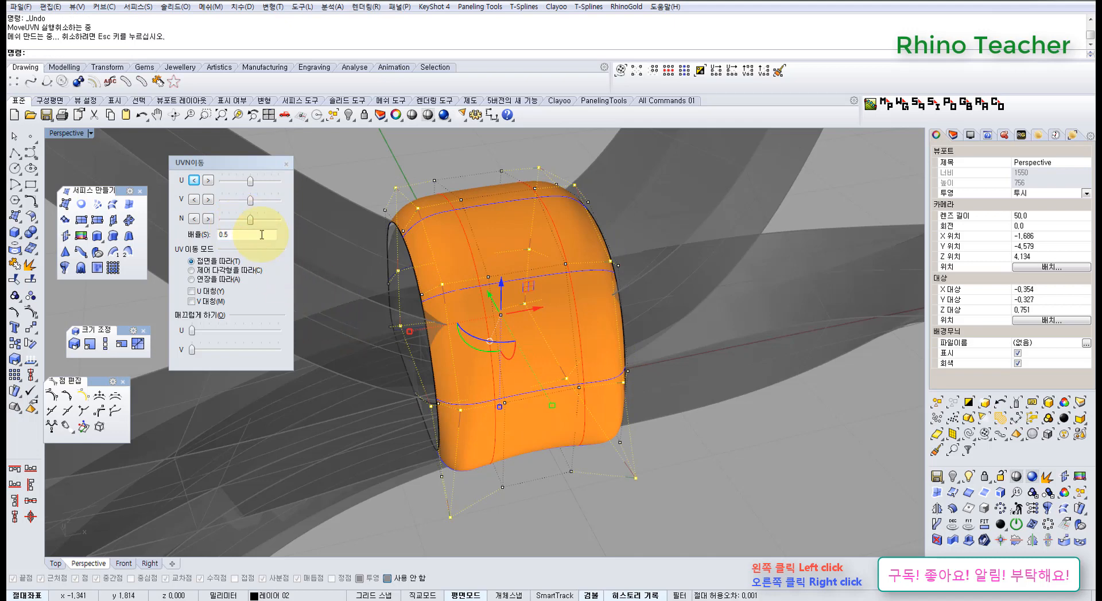
key("ctrl+z")
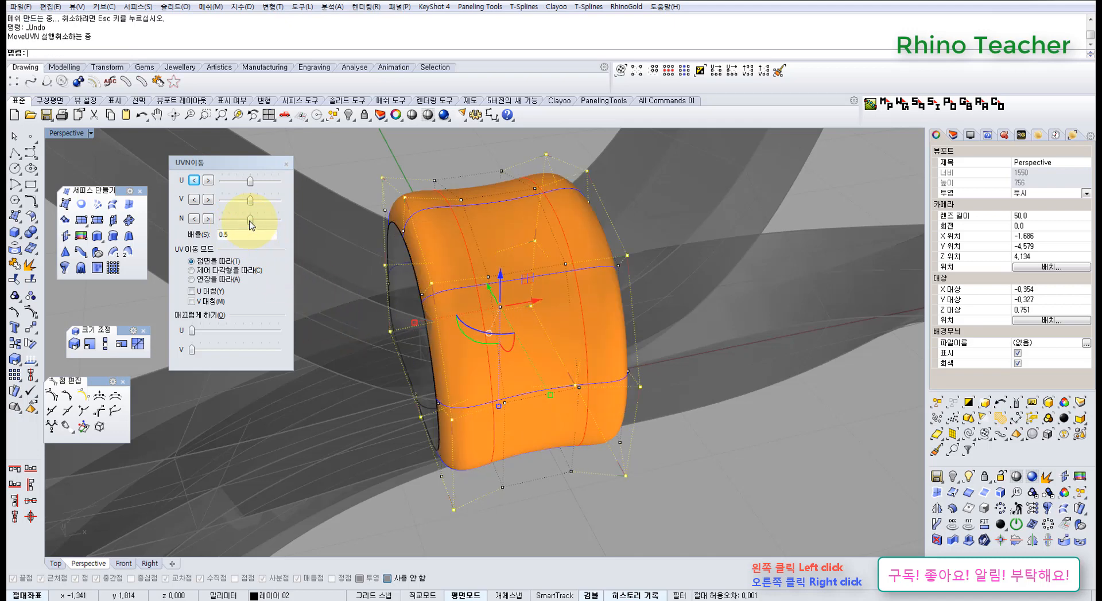
Push the two selected control-point rows along the band's side edges outward in the surface normal direction with MoveUVN
left_click_drag(240, 224, 239, 224)
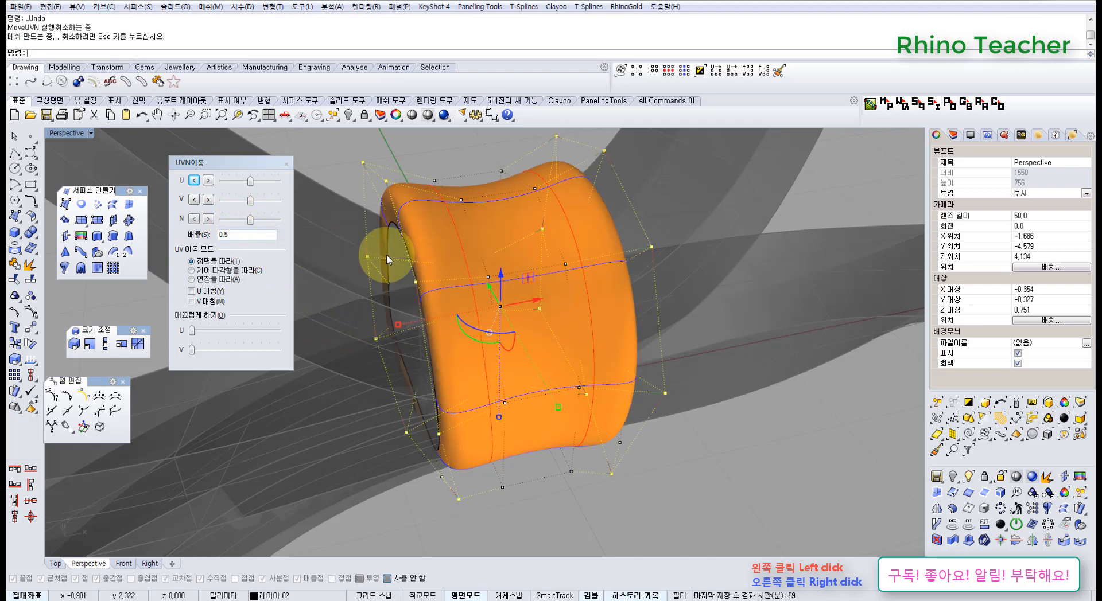
right_click_drag(450, 260, 462, 363)
scroll(464, 364, "down", 10)
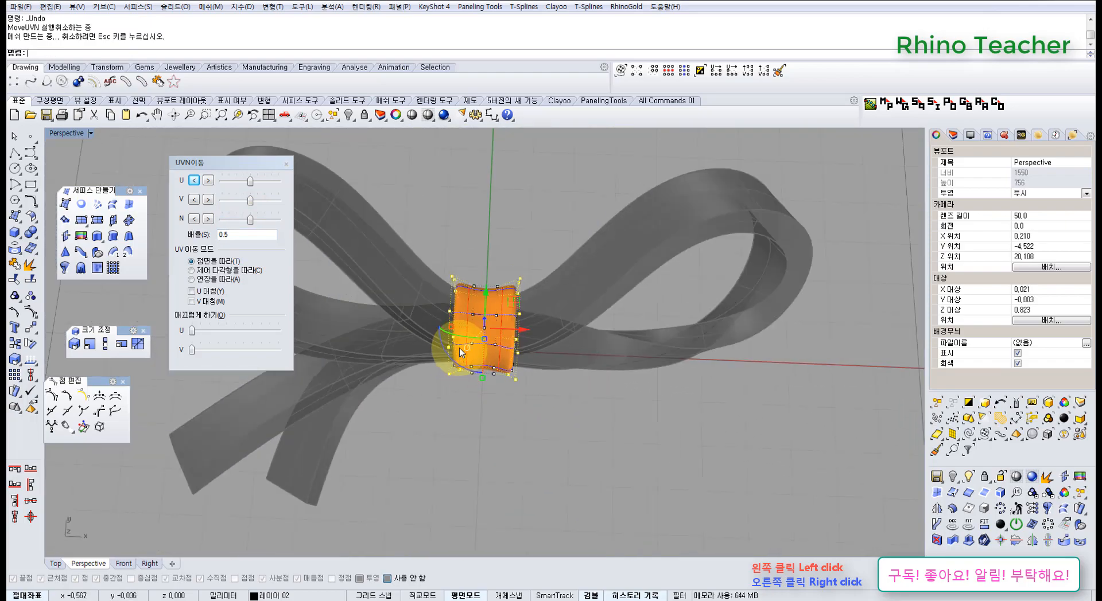
scroll(461, 352, "up", 10)
right_click_drag(455, 314, 456, 339)
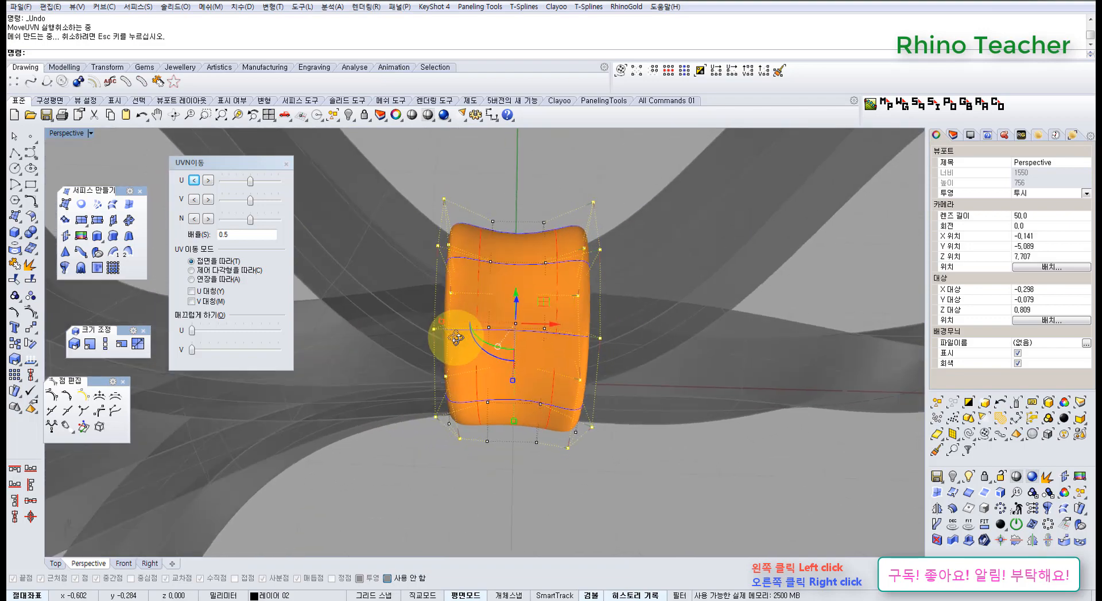
key("ctrl+F1")
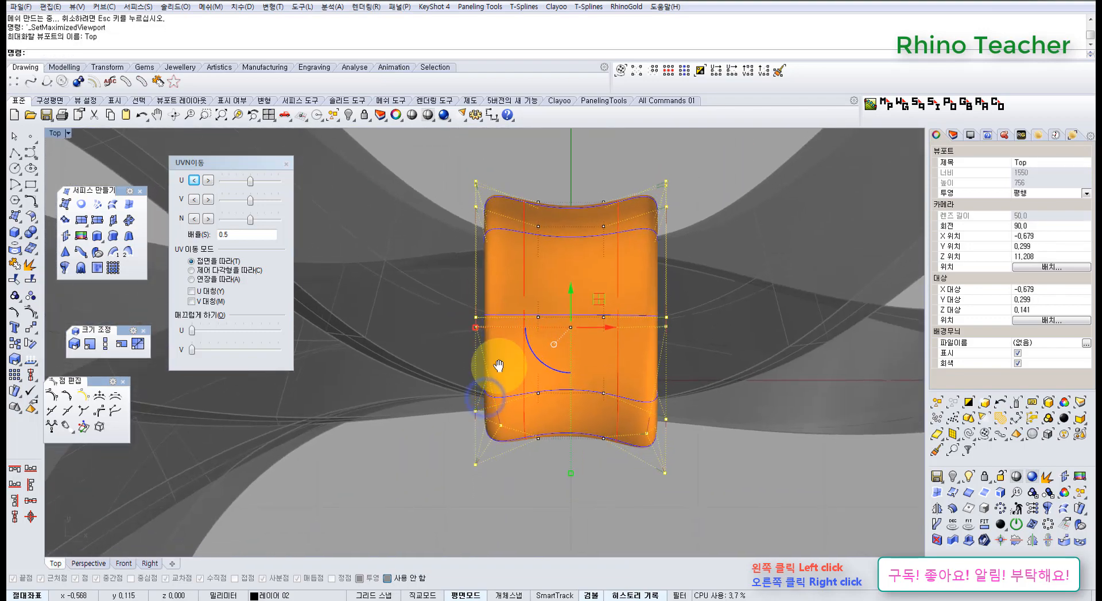
key("ctrl+F4")
right_click_drag(492, 402, 522, 412)
key("ctrl+F1")
right_click_drag(539, 330, 521, 396)
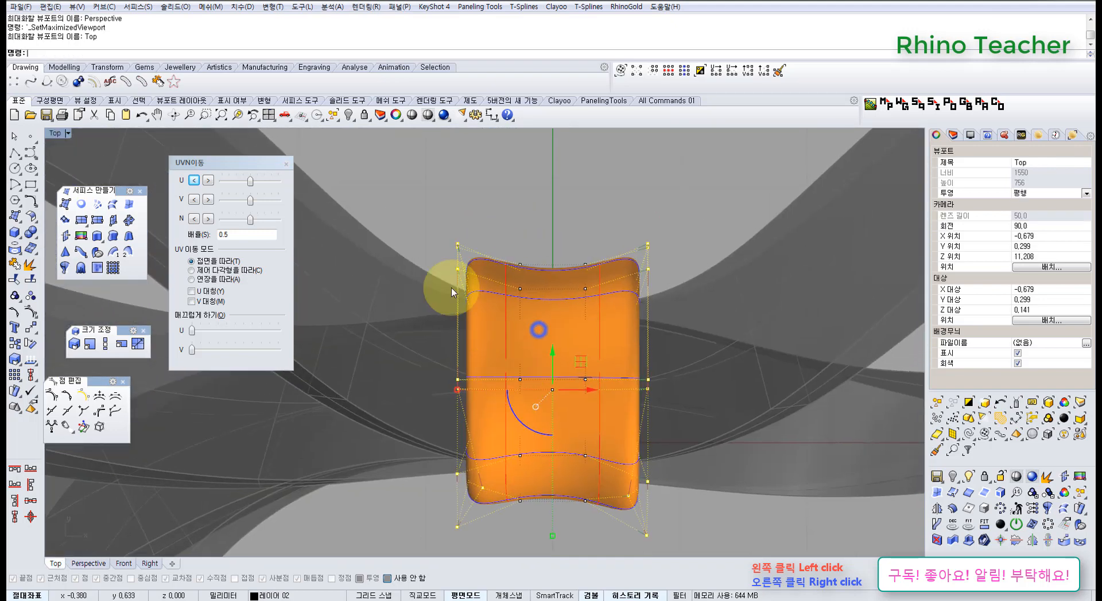
Move the 18 control points at the band's back end slightly outward along the Y axis in the Top view
left_click(418, 246)
left_click_drag(420, 185, 657, 325)
right_click_drag(601, 306, 561, 326)
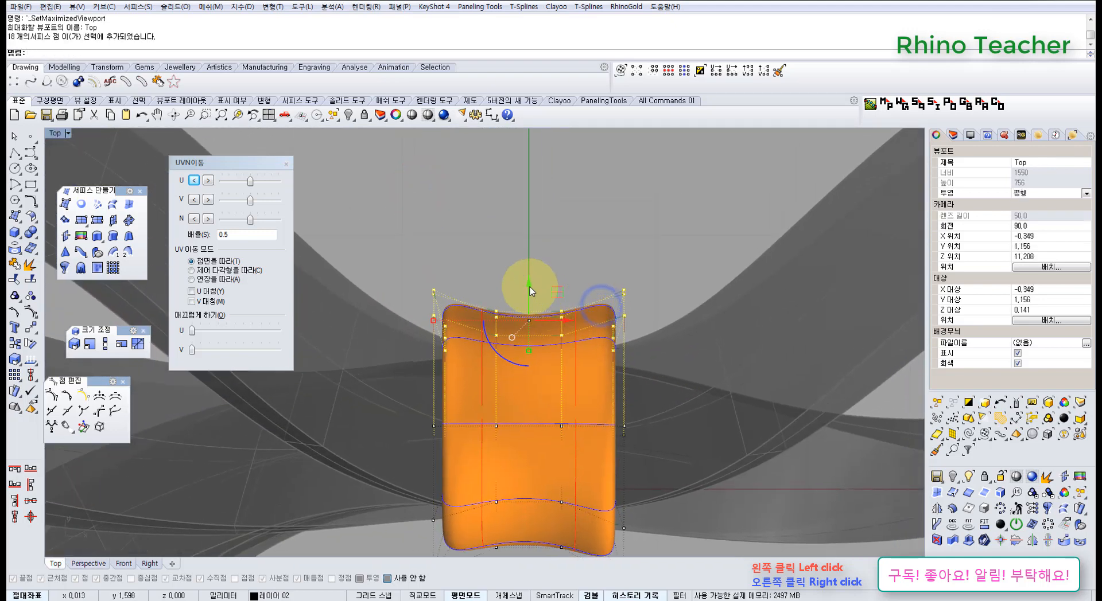
left_click_drag(529, 287, 525, 277)
left_click(704, 331)
Raise the 18 control points across the band's upper side slightly along the Z axis in the Perspective view
right_click_drag(666, 416, 485, 209)
key("ctrl+F4")
left_click_drag(386, 167, 627, 247)
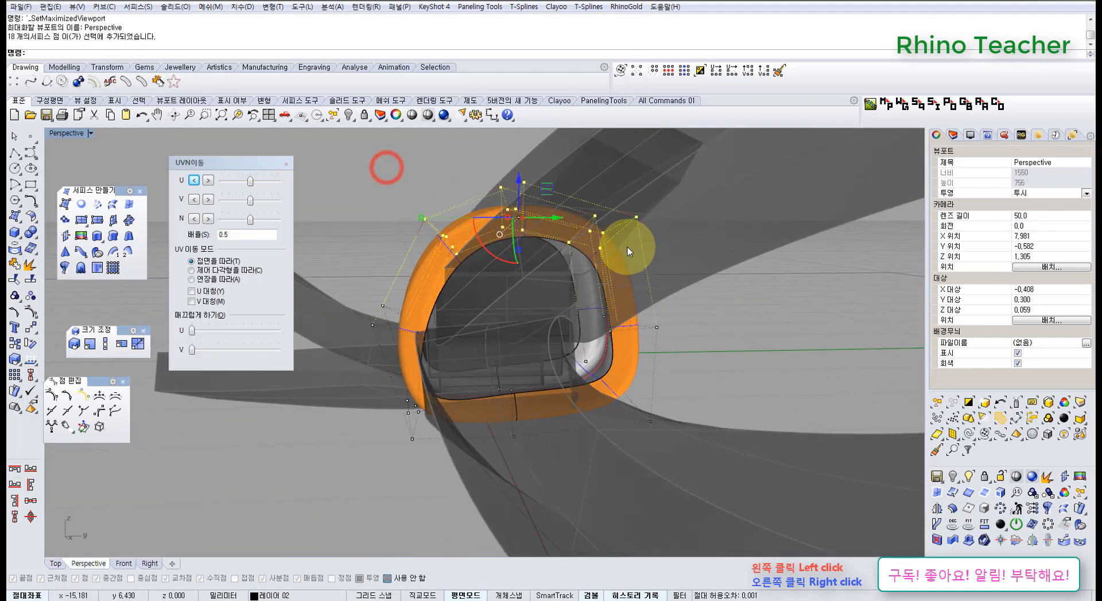
right_click_drag(556, 219, 555, 264)
left_click_drag(538, 247, 539, 250)
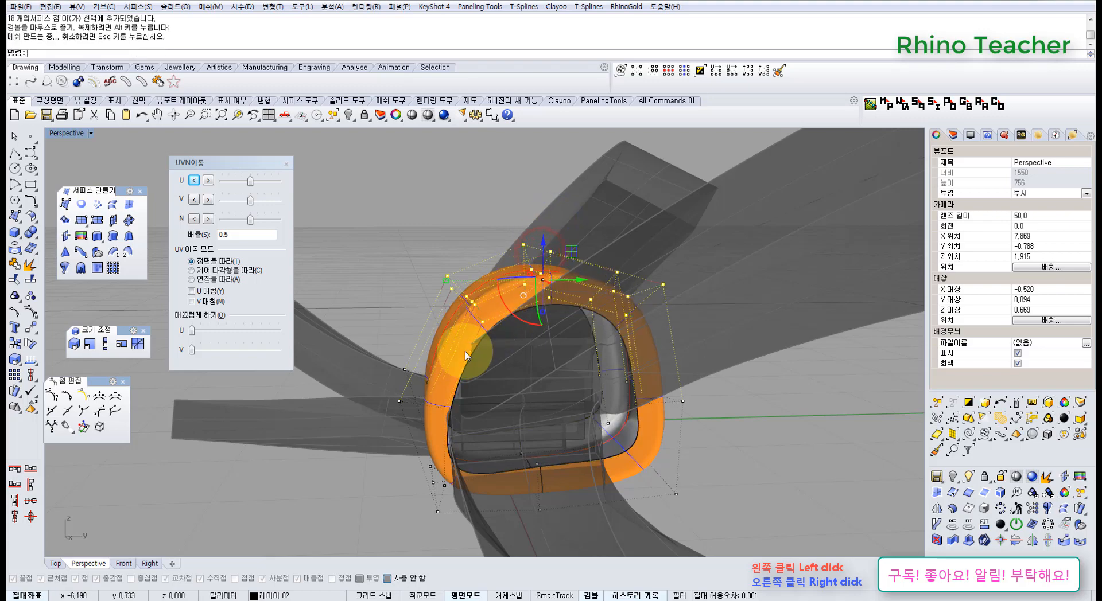
right_click_drag(448, 359, 583, 286)
key("ctrl+F1")
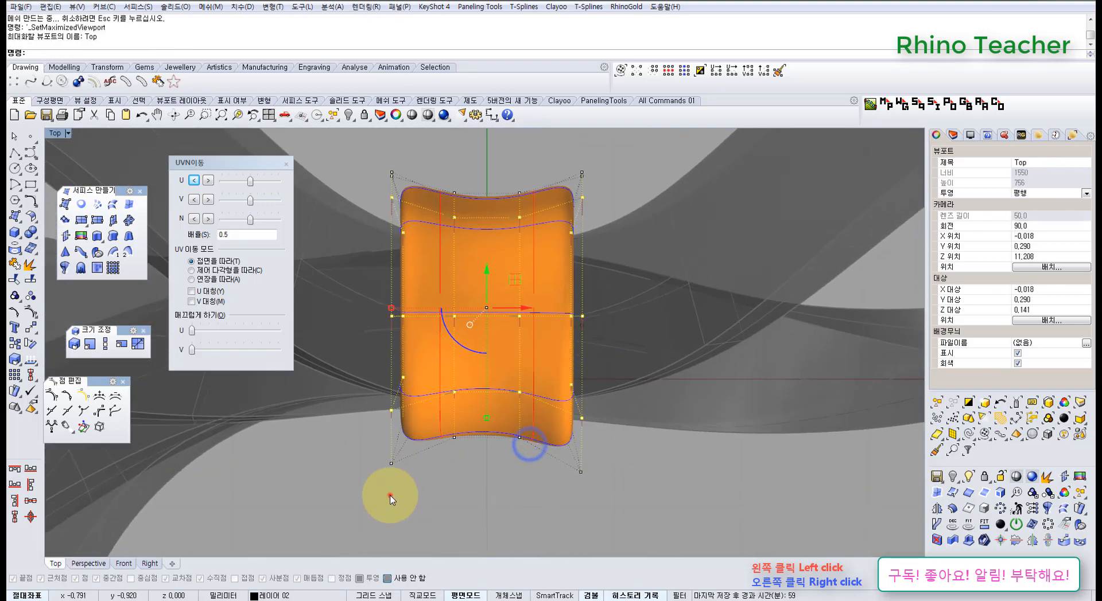
Select the 13 control points at the band's front end in the Top view and shift them slightly in Perspective
left_click_drag(608, 556, 610, 557)
right_click_drag(586, 494, 582, 431)
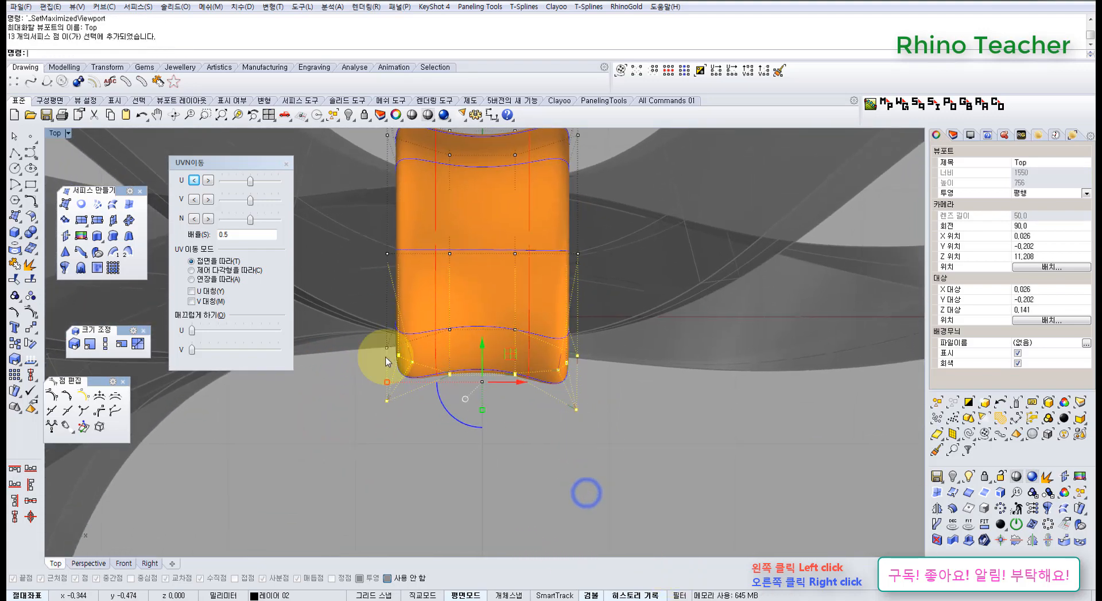
left_click_drag(595, 458, 655, 489)
key("ctrl+F4")
mouse_move(563, 422)
right_mouse_down()
mouse_move(483, 356)
mouse_move(642, 378)
mouse_move(629, 466)
right_mouse_up()
mouse_move(555, 447)
right_mouse_down()
mouse_move(556, 431)
mouse_move(554, 439)
right_mouse_up()
left_click(529, 442)
right_click_drag(421, 387, 512, 410)
scroll(478, 435, "down", 8)
scroll(511, 408, "up", 5)
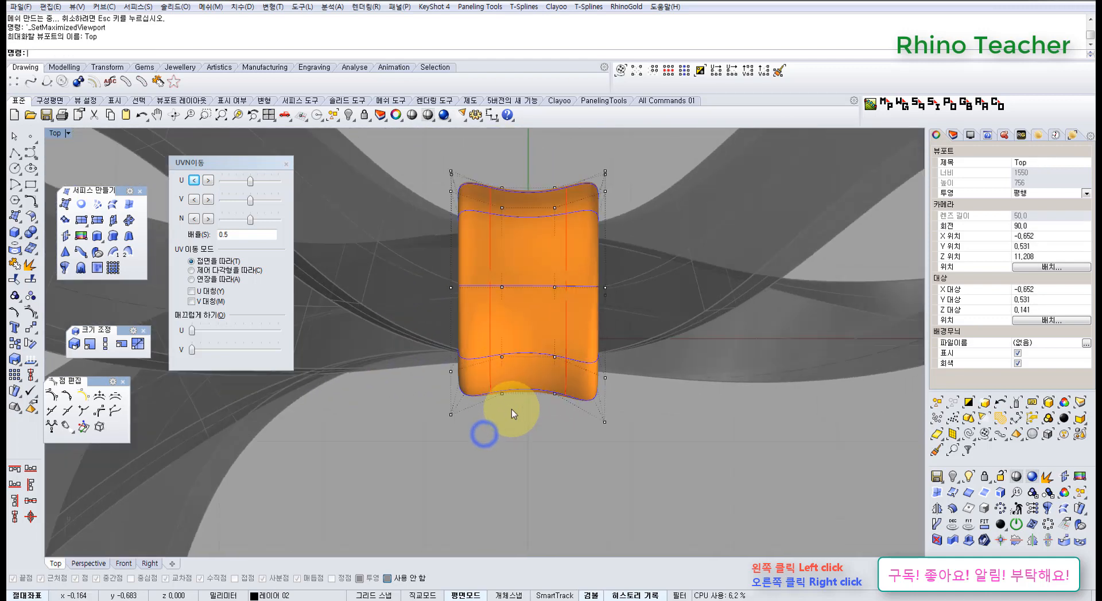
Select all 48 control points of the band and scale them slightly narrower along the X axis in the Top view
scroll(512, 409, "down", 5)
left_click_drag(425, 237, 628, 478)
scroll(539, 358, "up", 4)
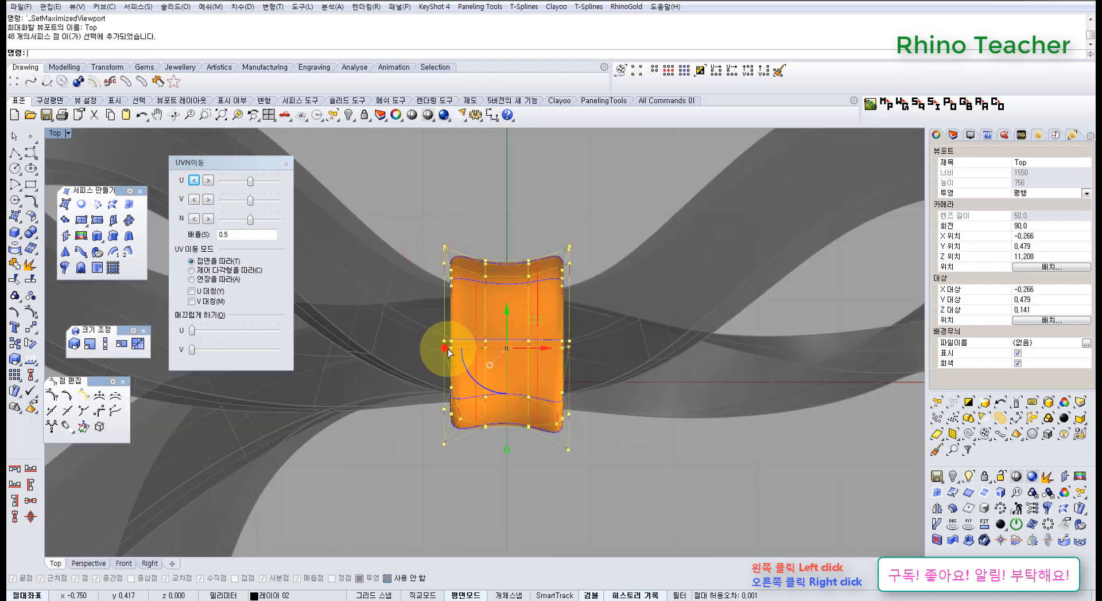
left_click_drag(446, 348, 452, 350)
left_click(486, 478)
right_click_drag(482, 476, 481, 437)
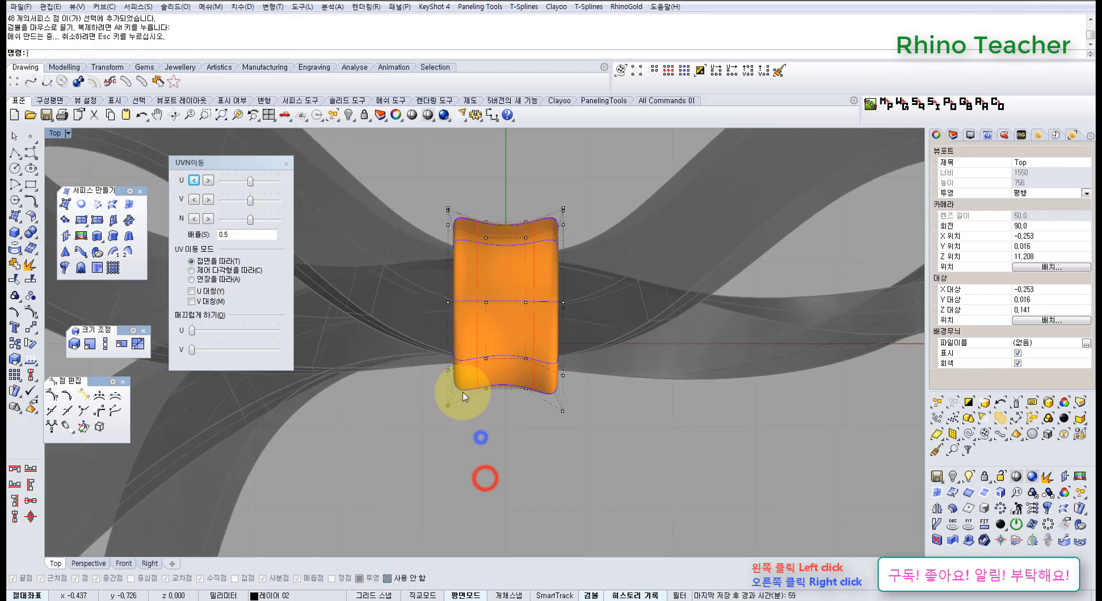
Try to move the five control points at the band's front-left corner sideways, and undo the move
scroll(463, 395, "up", 5)
left_click_drag(502, 452, 503, 450)
scroll(469, 425, "down", 3)
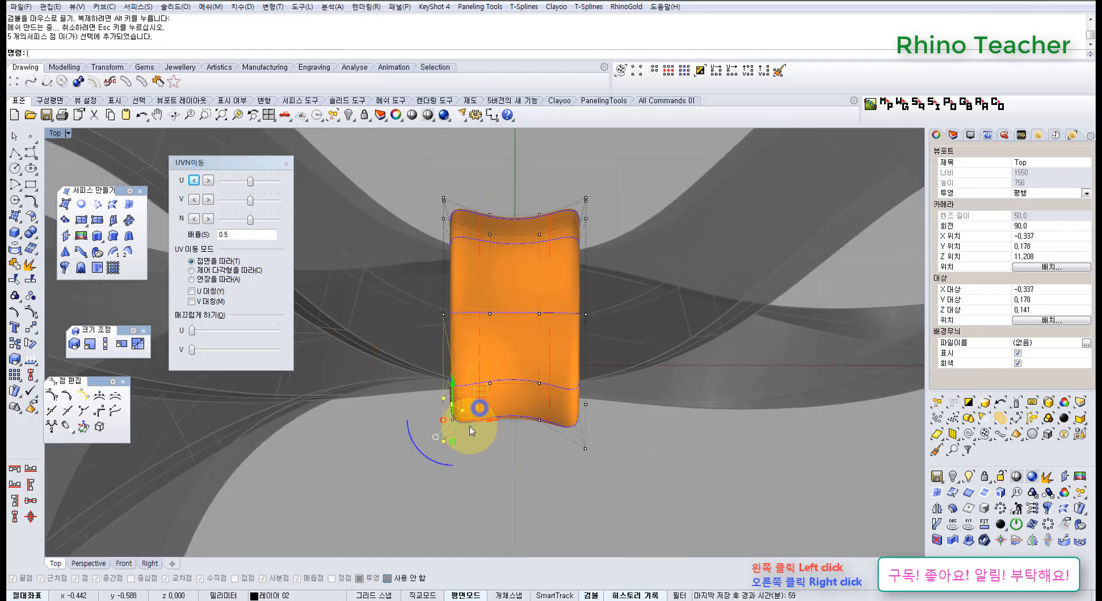
left_click_drag(481, 393, 463, 396)
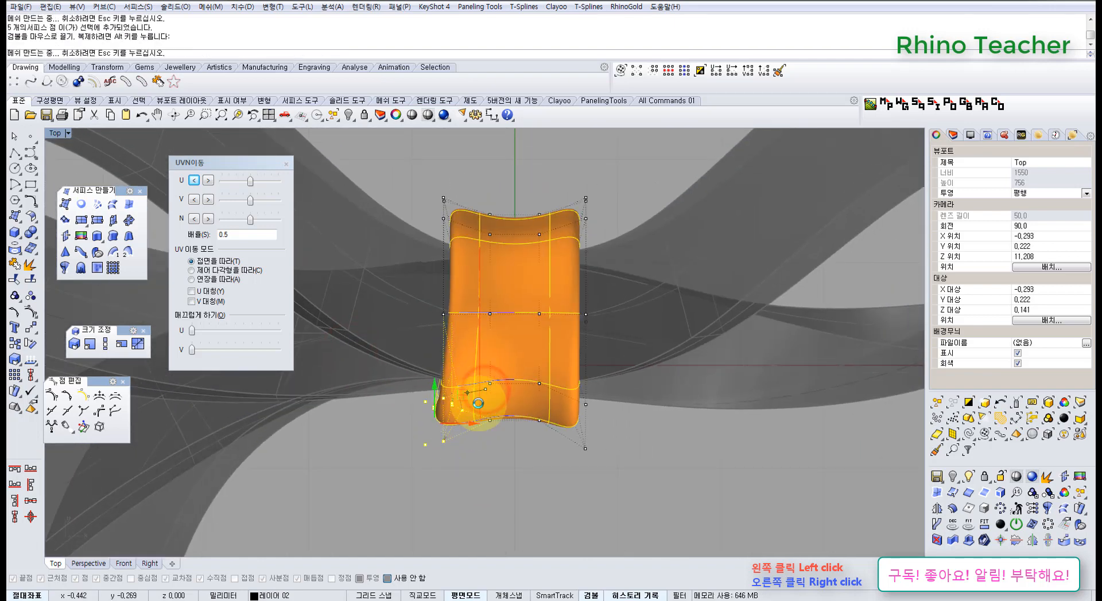
key("ctrl+z")
scroll(531, 459, "down", 12)
right_click_drag(531, 457, 487, 457)
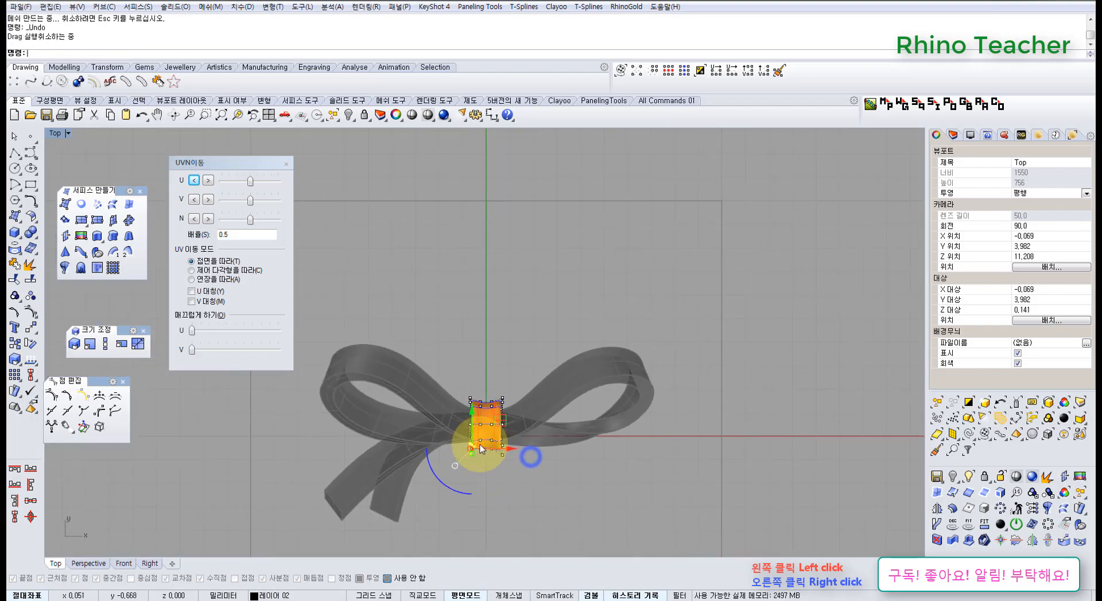
scroll(472, 432, "up", 7)
Turn off the band's control points and show one of its open ends in the Perspective view
key("Escape")
scroll(547, 383, "down", 8)
right_click_drag(526, 425, 574, 414)
left_click(566, 377)
key("ctrl+F4")
left_click(665, 444)
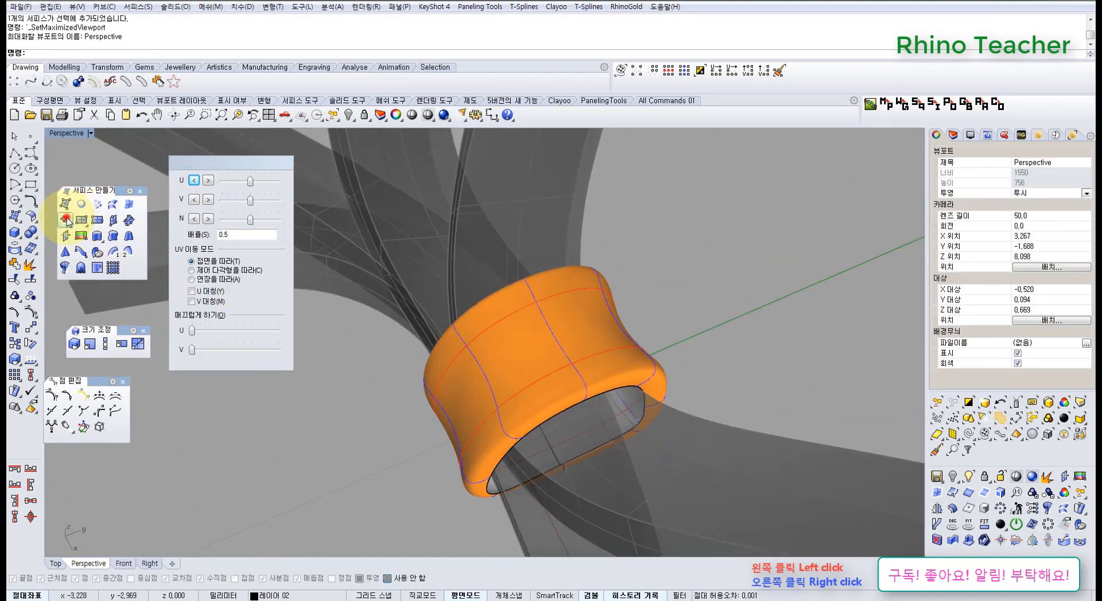
left_click(67, 220)
left_click(544, 414)
right_click(547, 418)
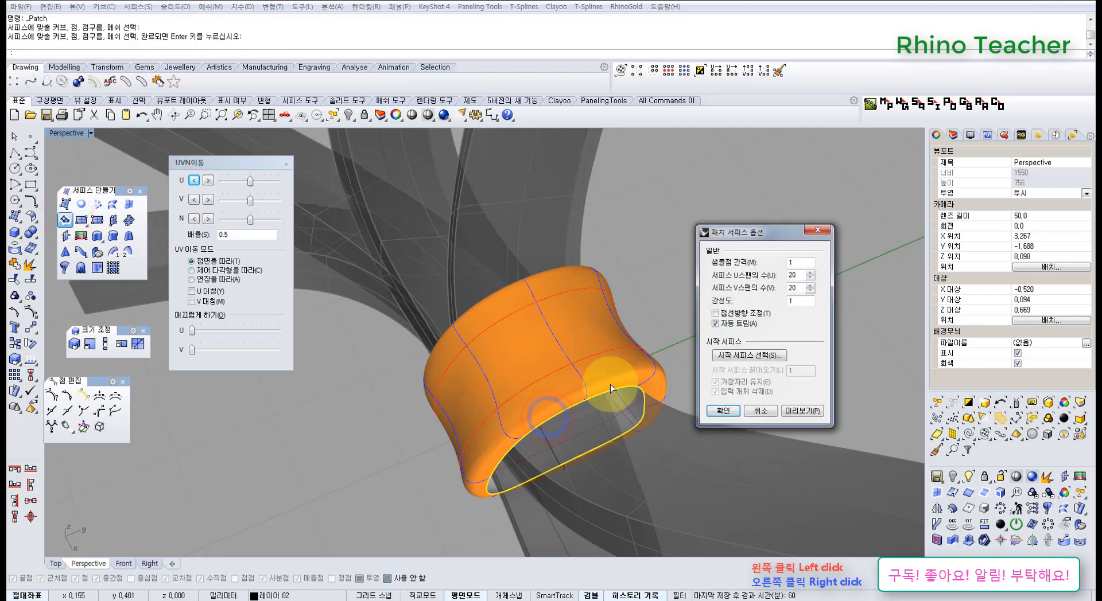
double_click(794, 275)
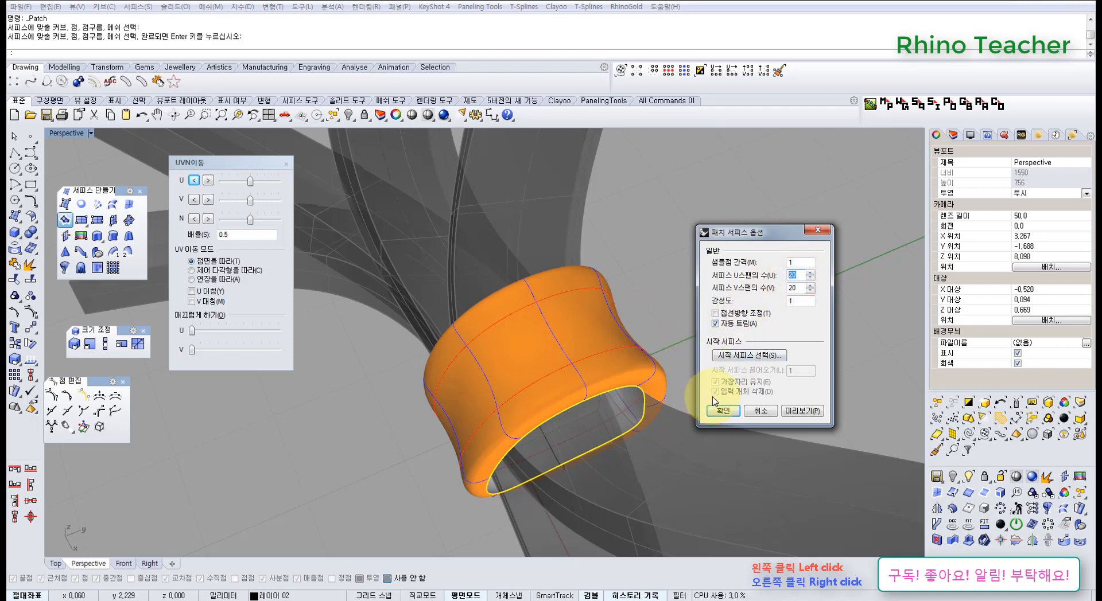
left_click(762, 413)
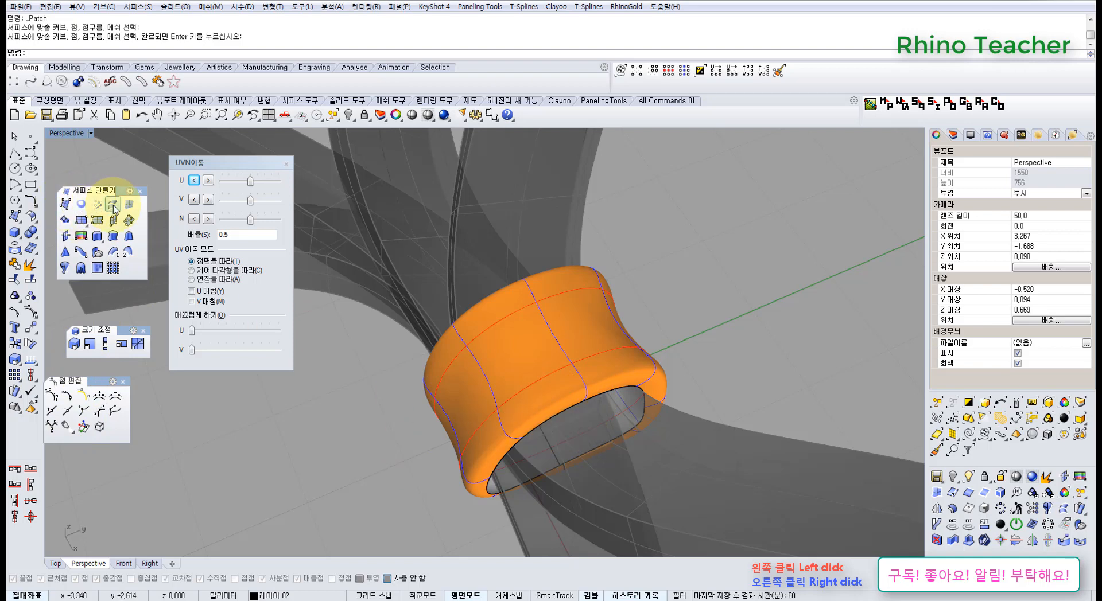
Close both open ends of the band with Patch surfaces from their edges, using 20 spans in U and V
left_click(535, 419)
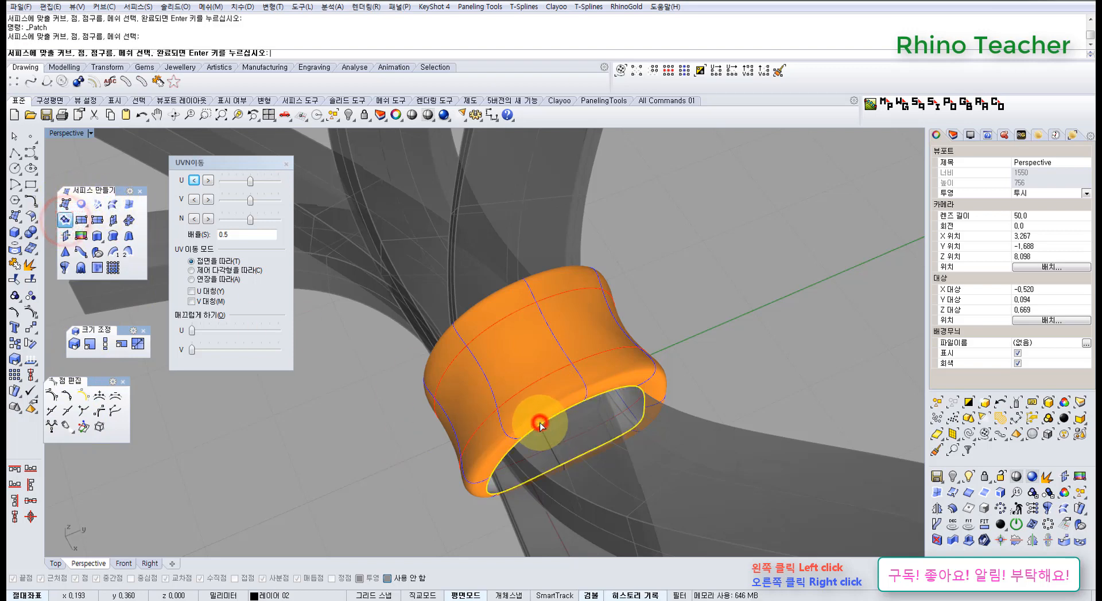
right_click(532, 423)
key("Return")
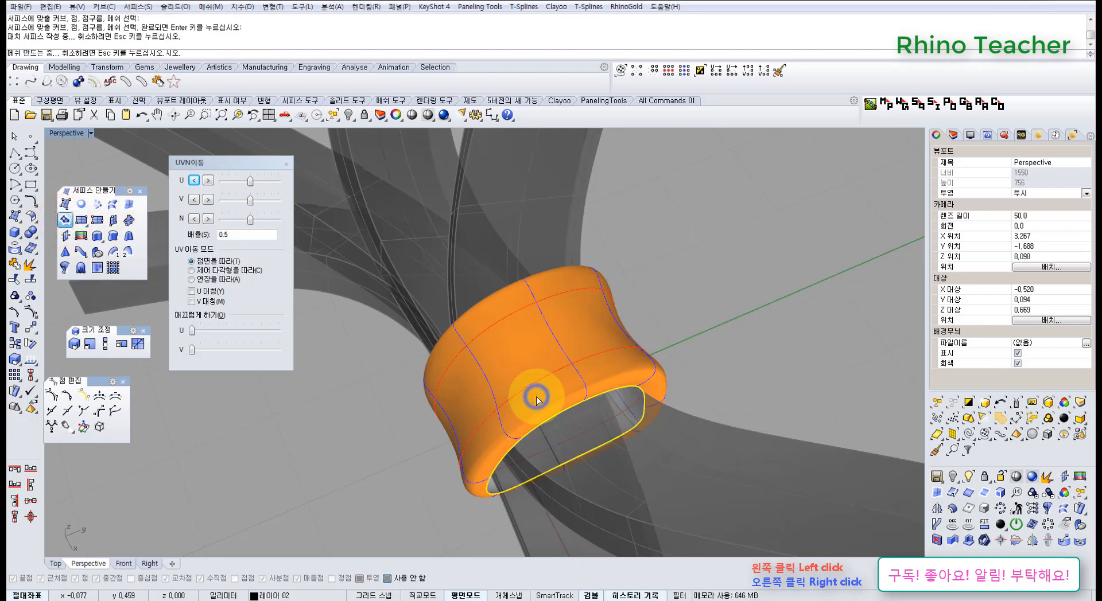
right_click_drag(529, 393, 505, 312)
right_click(490, 314)
left_click(480, 315)
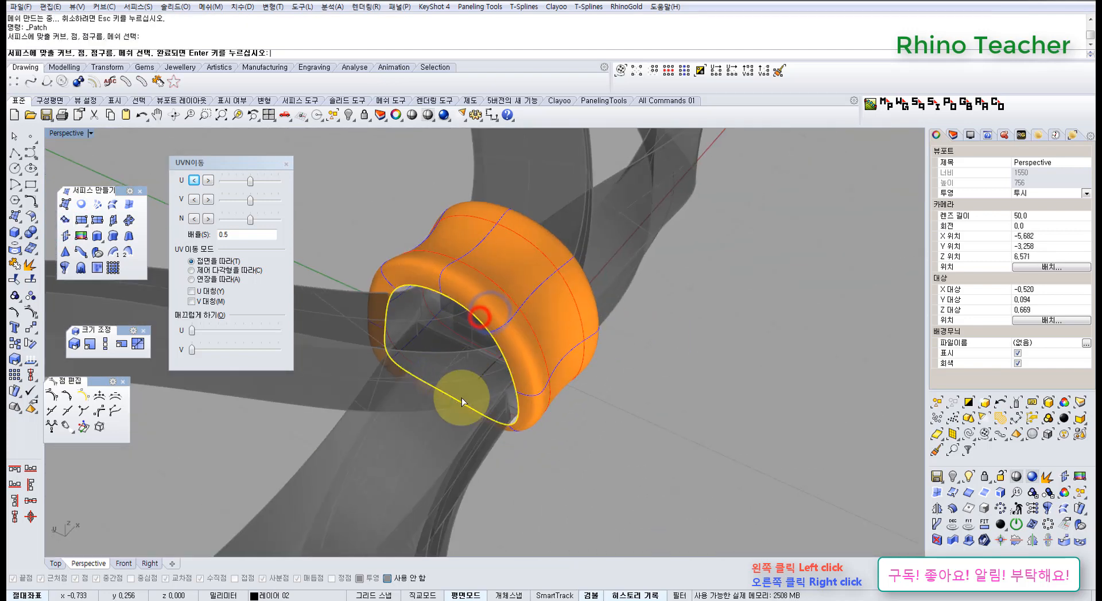
right_click(463, 399)
key("Return")
Join the band surface and its two end patches into one closed polysurface, accepting the history warning
left_click_drag(687, 450, 478, 287)
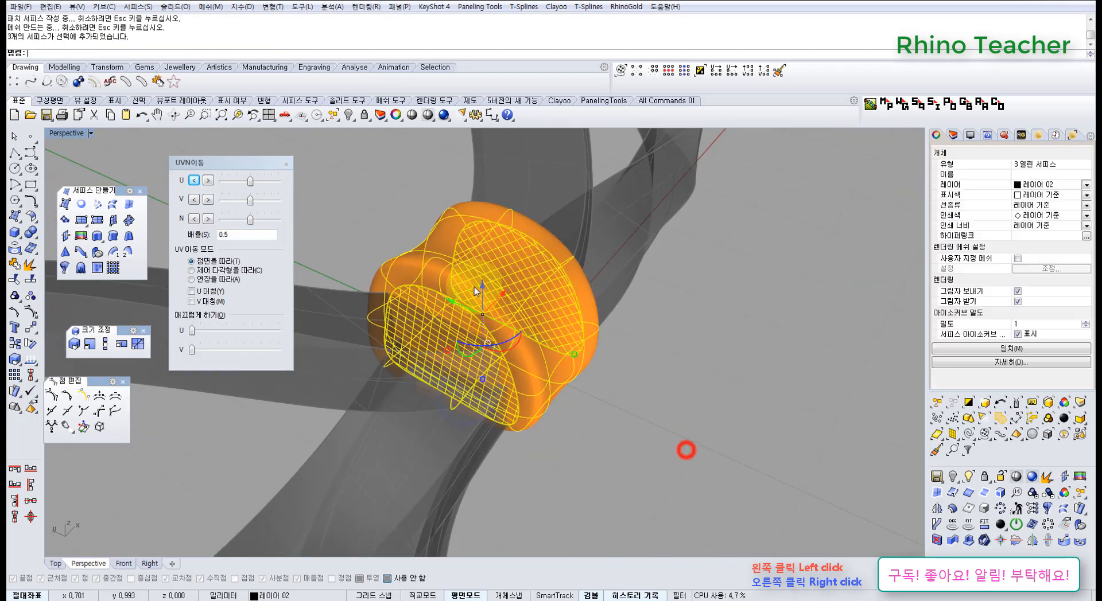
left_click(17, 267)
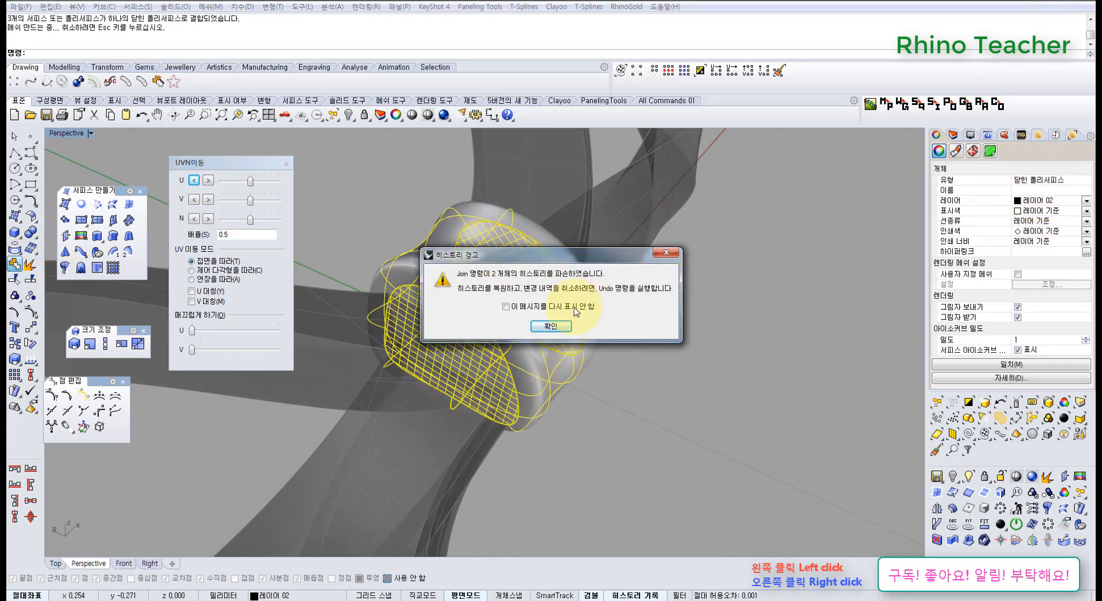
left_click(553, 328)
left_click(683, 349)
Unlock the locked ribbon loops and tails and inspect the complete bow from several angles
scroll(751, 311, "down", 10)
right_click_drag(752, 325, 680, 386)
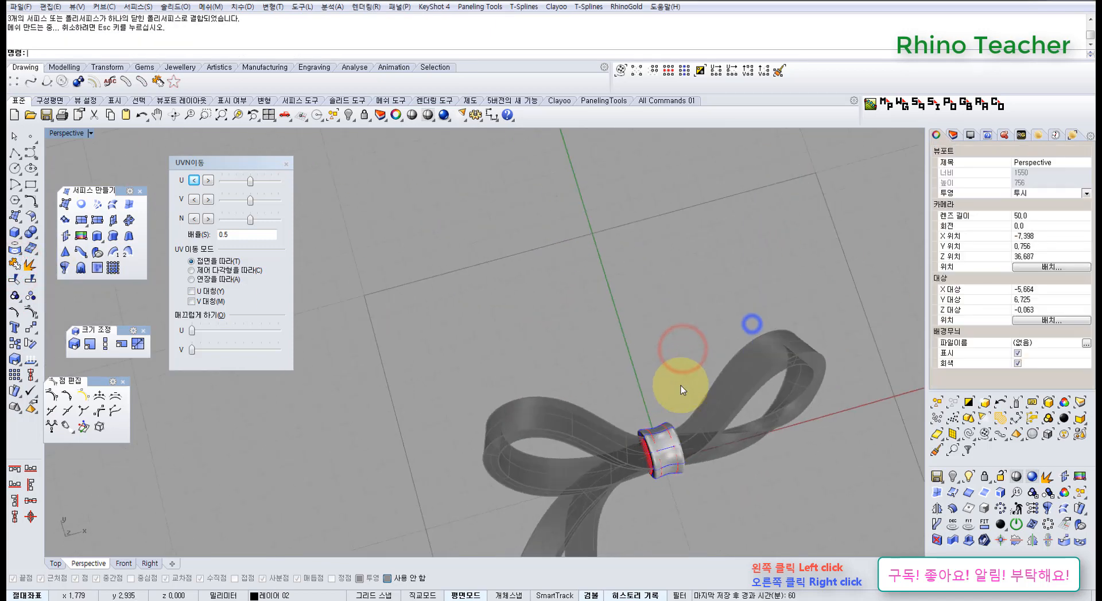
key("ctrl+alt+l")
right_click_drag(726, 437, 592, 356, "shift")
right_click_drag(642, 434, 594, 368)
scroll(493, 333, "up", 8)
right_click_drag(534, 344, 559, 384)
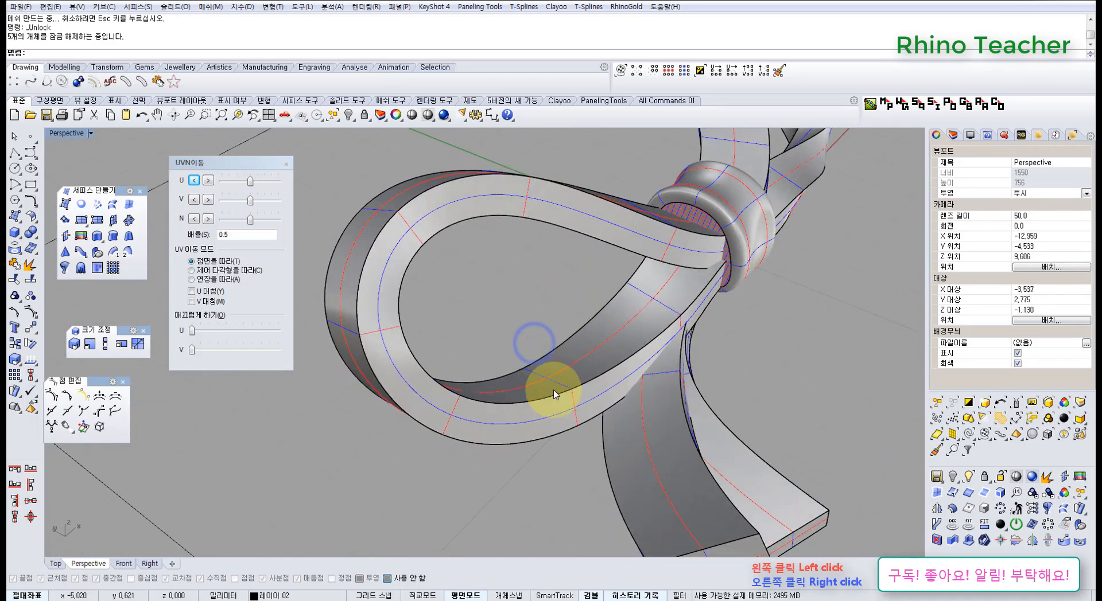
right_click_drag(541, 335, 506, 297)
scroll(525, 356, "down", 8)
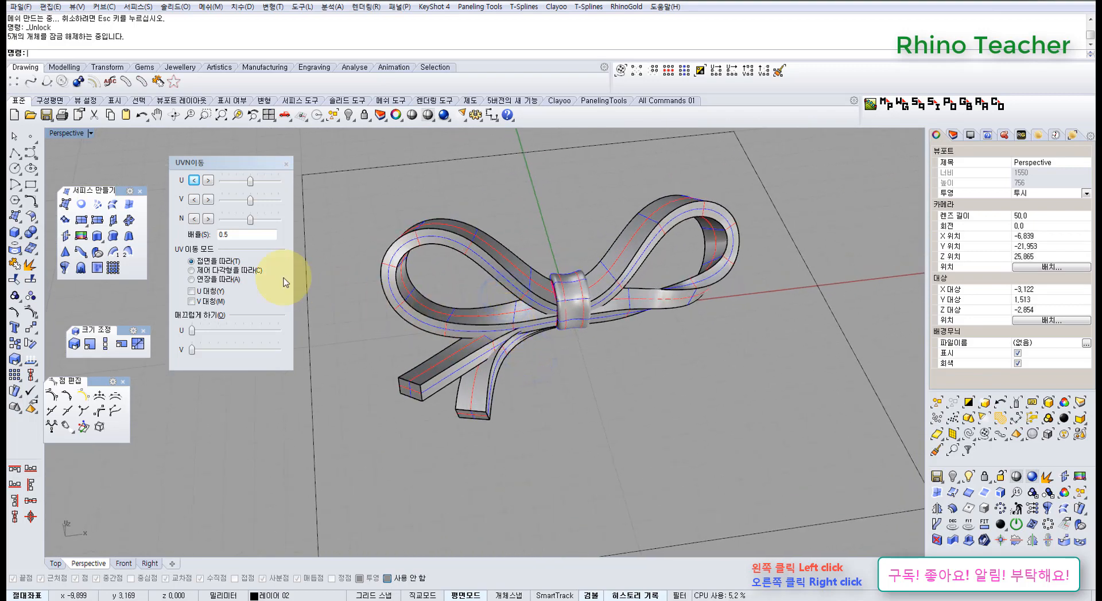
Fillet the long edges of the left ribbon loop with FilletEdge at a radius of 0.2
left_click(32, 231)
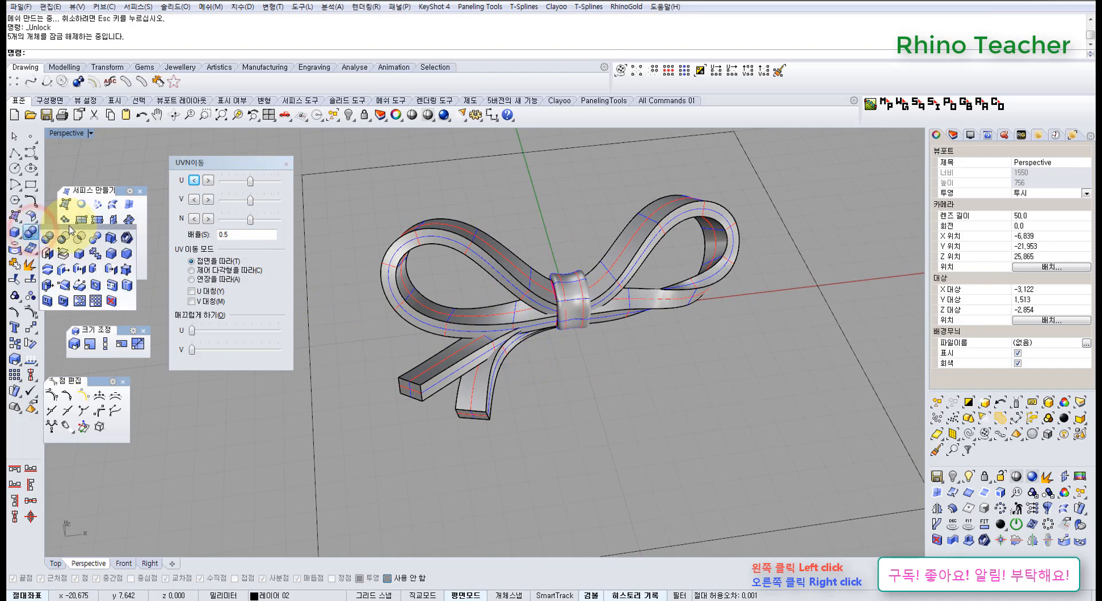
left_click(174, 429)
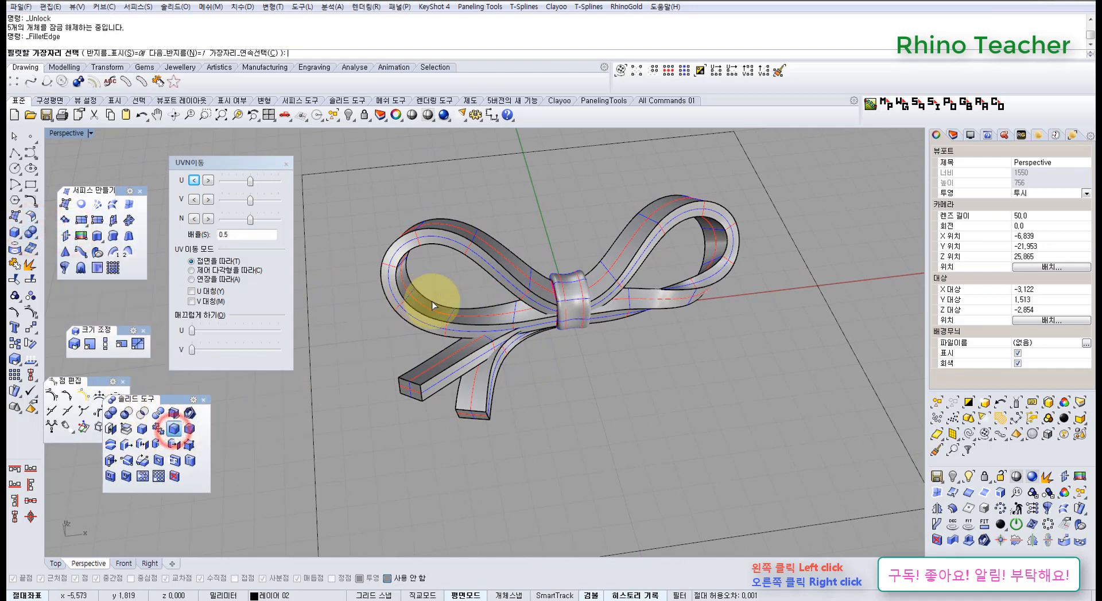
right_click_drag(432, 301, 493, 354)
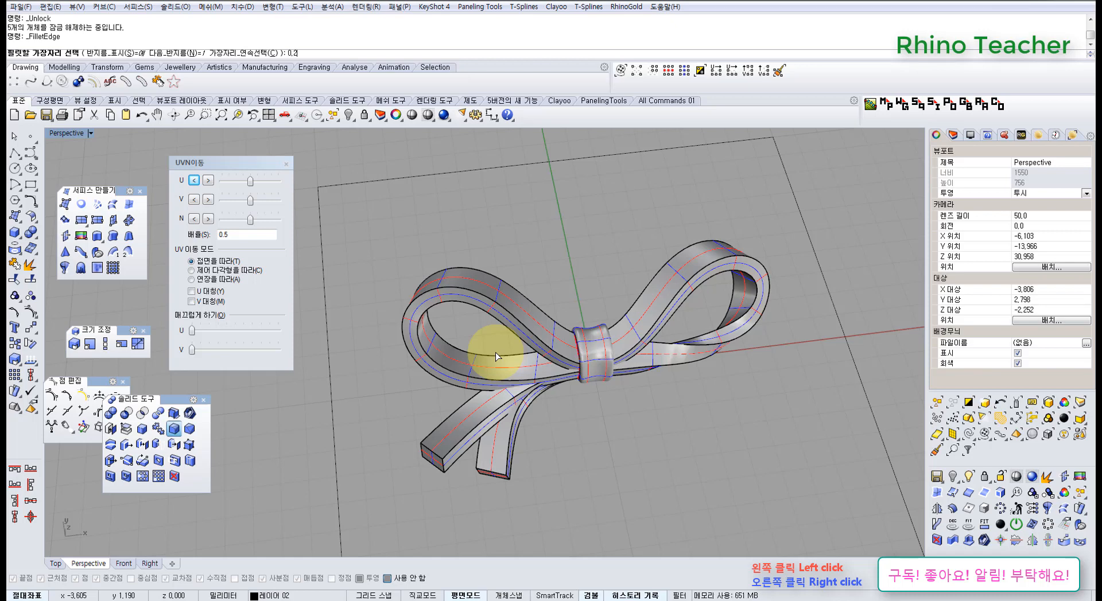
type("0.2")
key("Return")
left_click(478, 335)
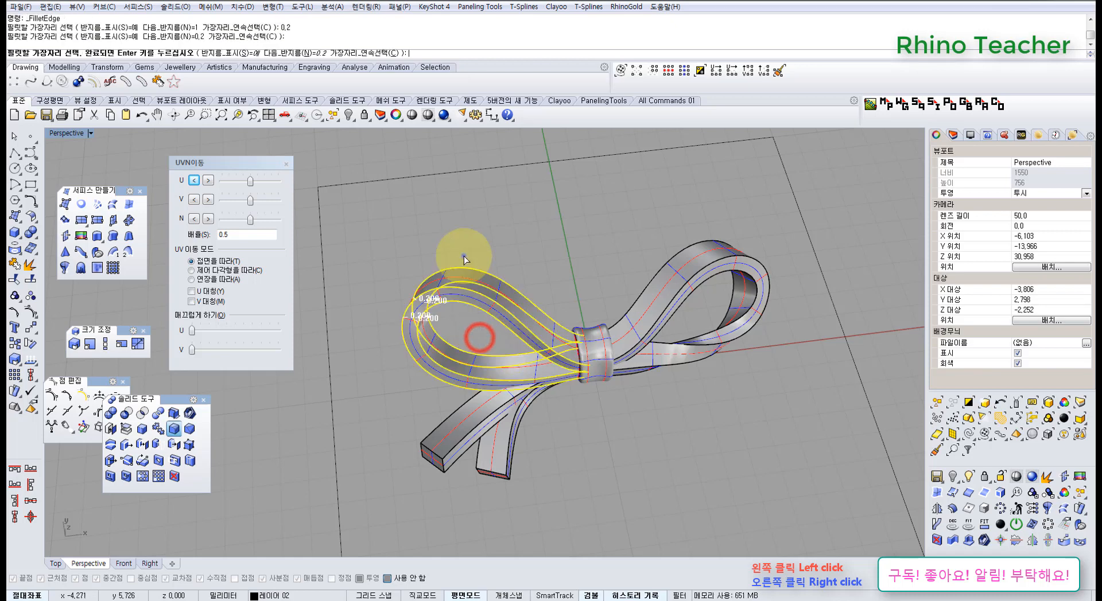
right_click(461, 257)
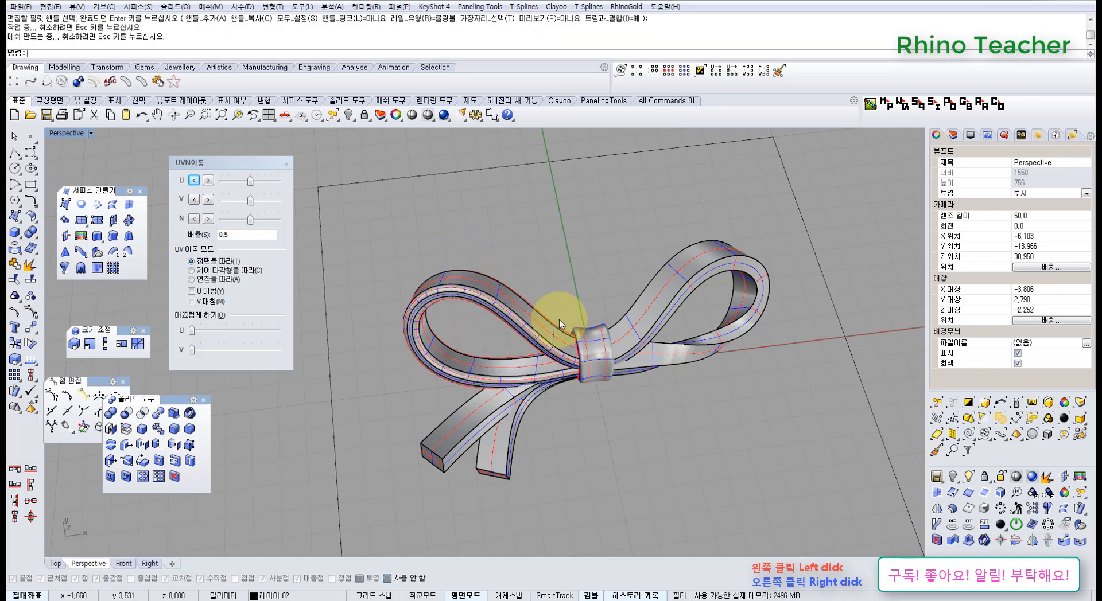
Fillet the edges of the right ribbon loop with the same 0.2 radius
right_click_drag(561, 319, 644, 294)
right_click(639, 295)
left_click(672, 254)
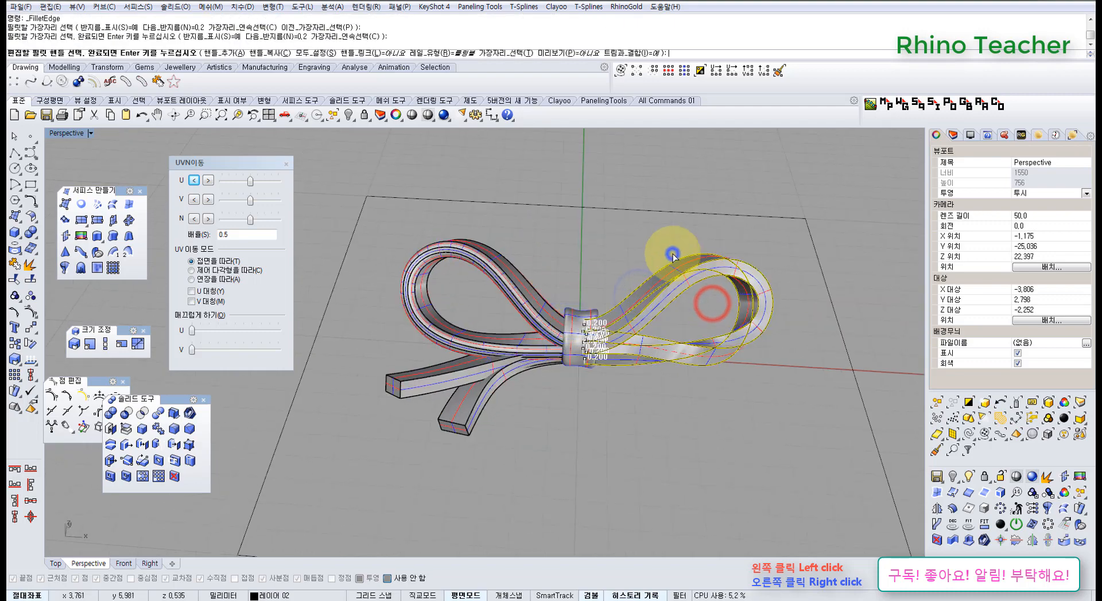
right_click(673, 255)
Fillet all edges of the two ribbon tails, including their ends, at a radius of 0.2
right_click_drag(529, 322, 586, 367)
right_click(578, 440)
right_click_drag(581, 443, 513, 419)
left_click_drag(575, 517, 396, 450)
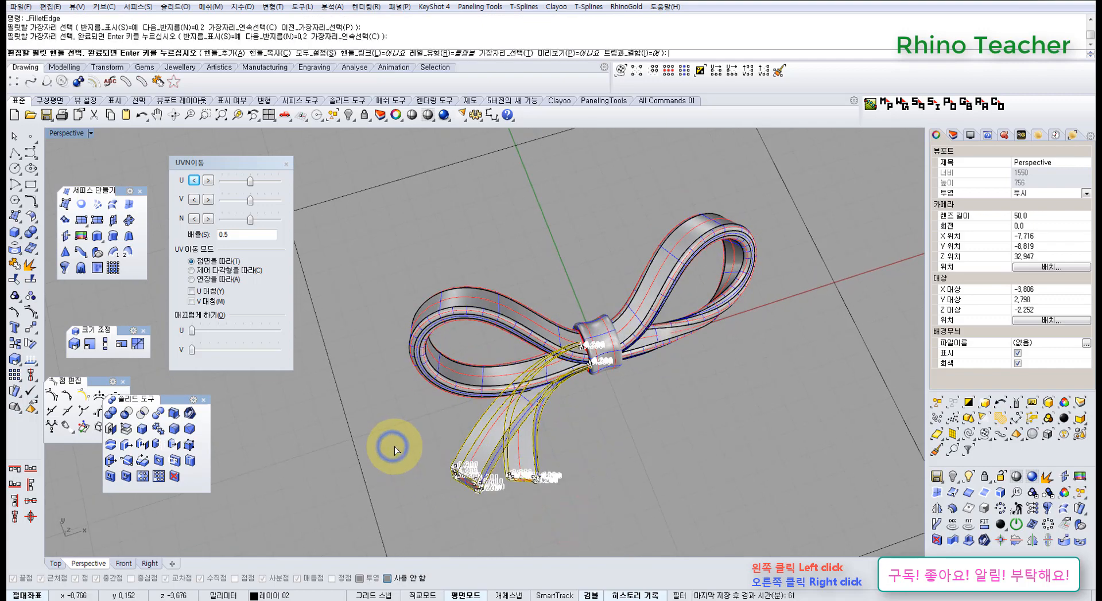
right_click(395, 447)
right_click(395, 447)
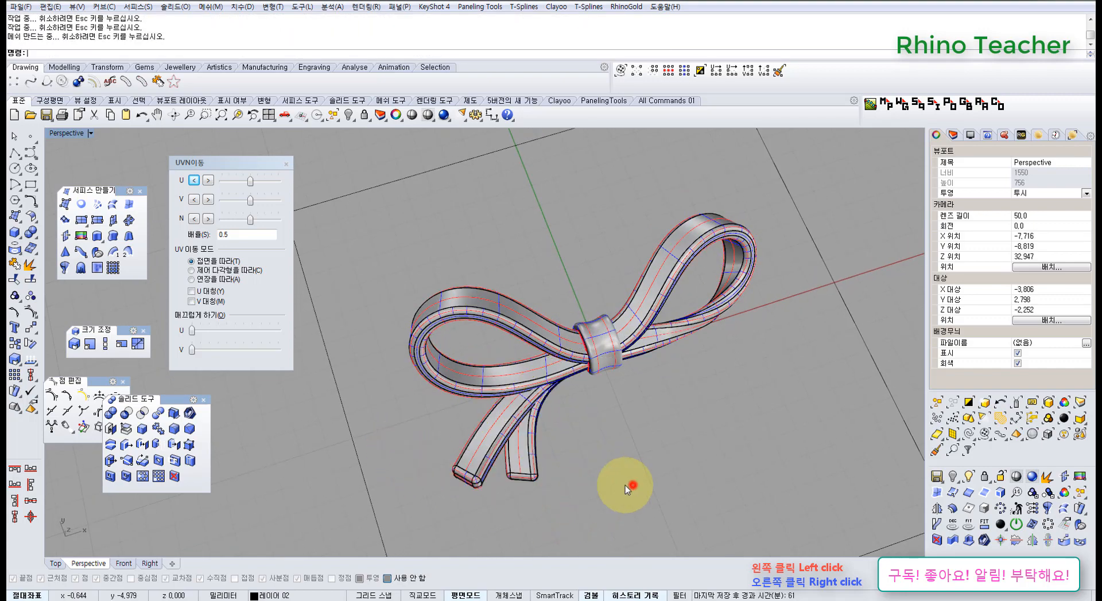
Shade the filleted bow and examine its loops, tails and band in the Perspective and Top views
mouse_move(631, 486)
right_mouse_down()
mouse_move(497, 332)
mouse_move(551, 347)
mouse_move(543, 291)
right_mouse_up()
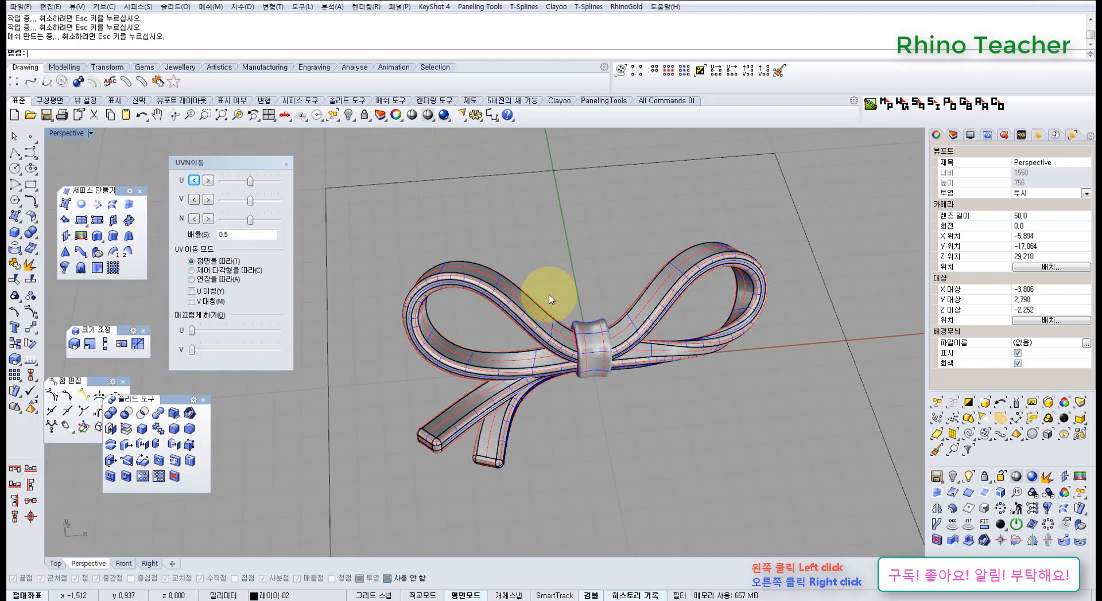
left_click(411, 114)
mouse_move(638, 293)
right_mouse_down()
mouse_move(593, 365)
mouse_move(474, 270)
mouse_move(600, 327)
right_mouse_up()
key("ctrl+F1")
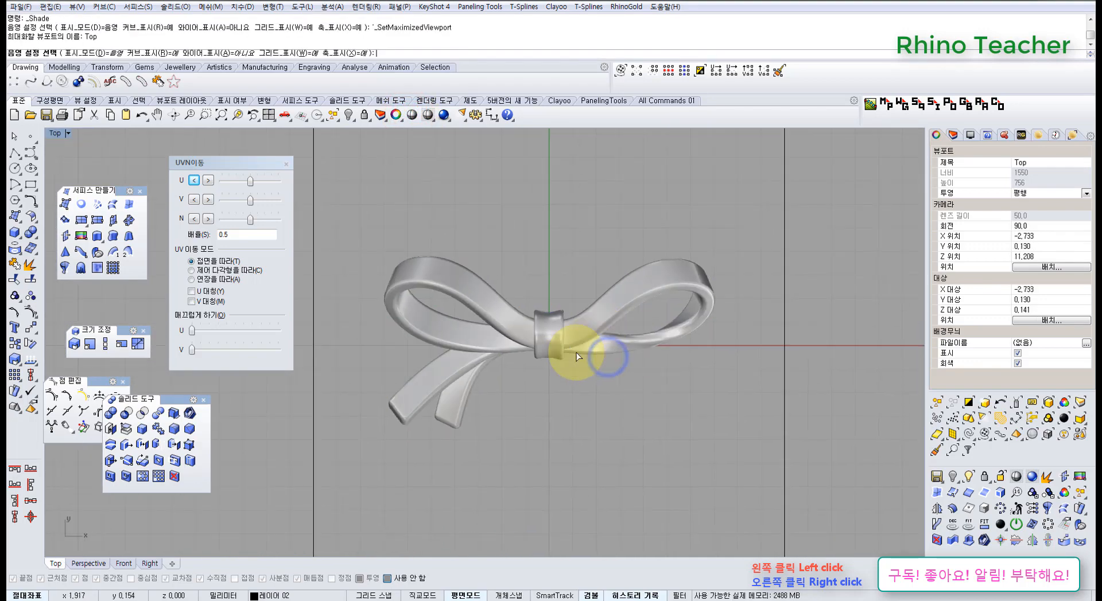
scroll(602, 317, "up", 2)
scroll(611, 318, "up", 1)
right_click_drag(558, 348, 538, 358)
scroll(488, 363, "down", 1)
right_click_drag(468, 364, 518, 349)
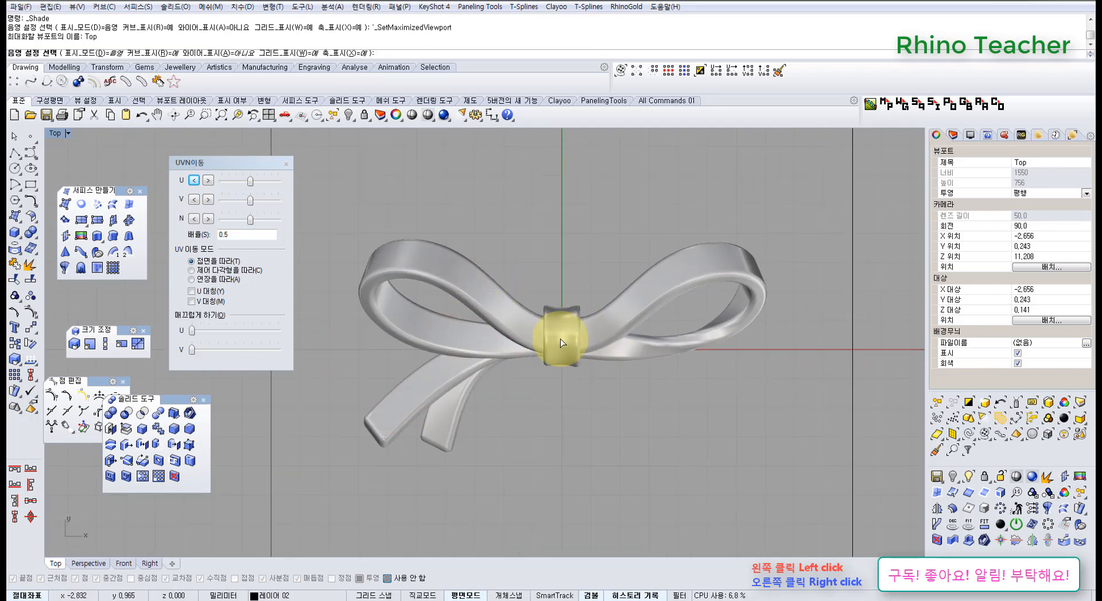
right_click_drag(621, 346, 608, 323)
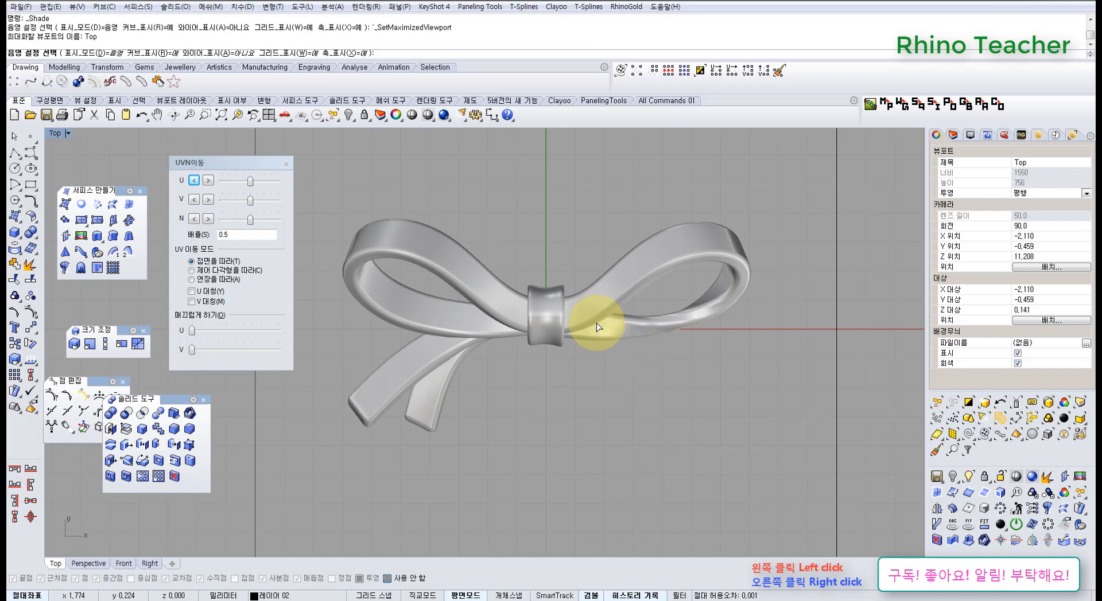
Close the MoveUVN dialog and the floating solid tools, point editing, scale and surface creation palettes
left_click(286, 166)
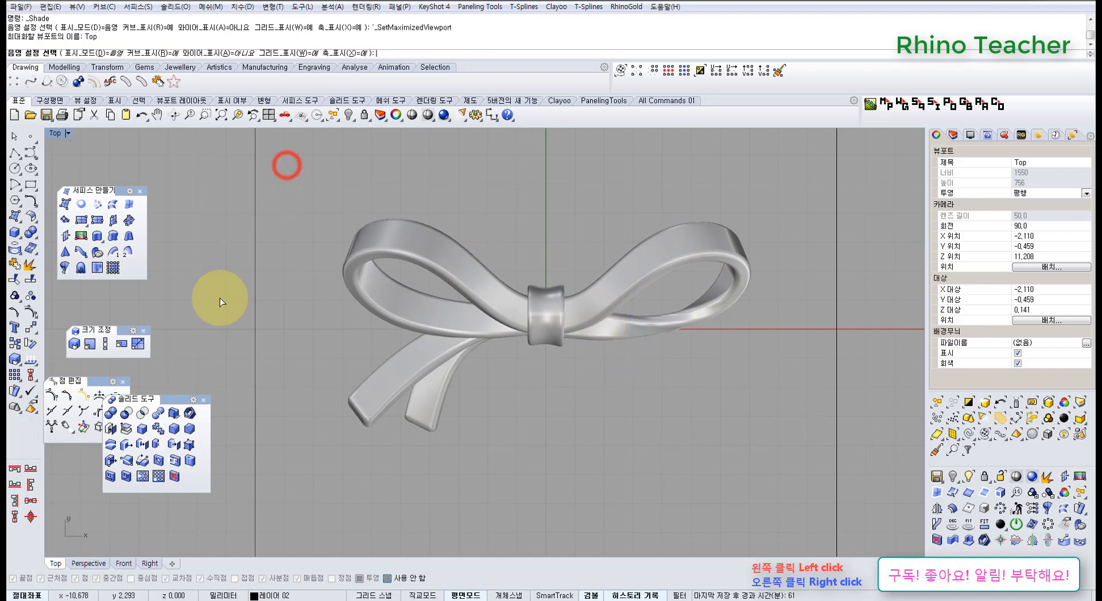
left_click(205, 401)
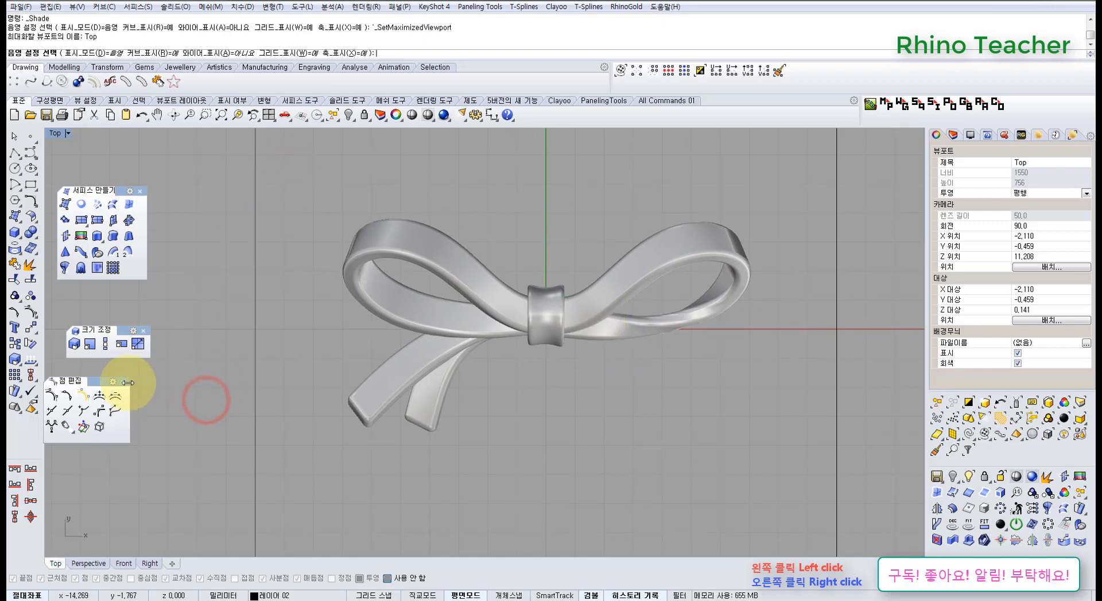
left_click(125, 382)
left_click(140, 333)
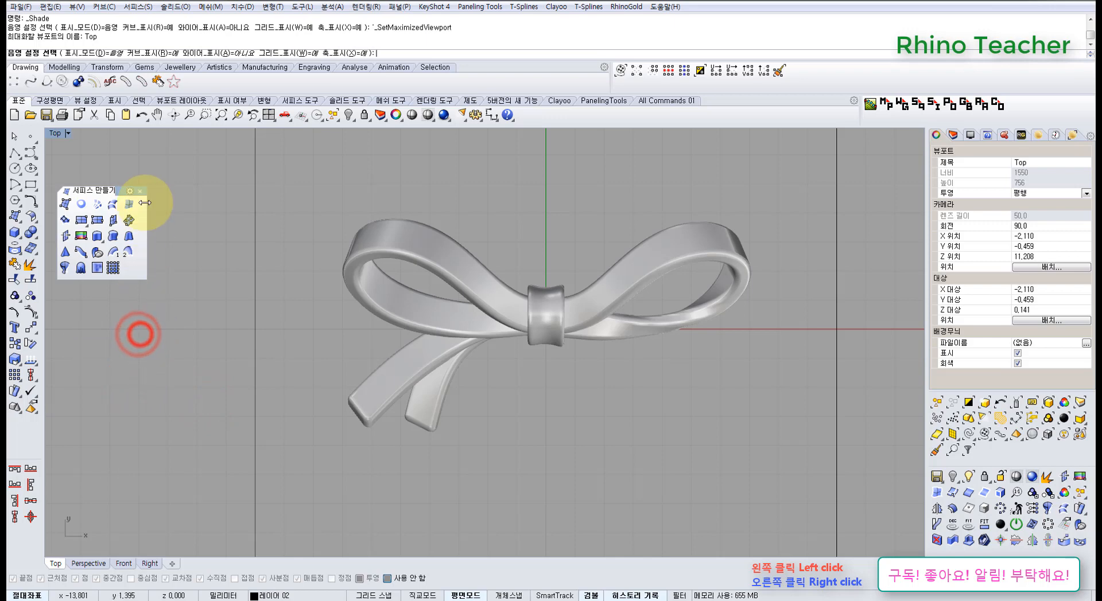
left_click(140, 191)
Leave the shaded preview and delete the guide square around the bow in the Top view
mouse_move(236, 236)
right_mouse_down()
mouse_move(211, 269)
mouse_move(321, 310)
right_mouse_up()
key("Escape")
scroll(211, 273, "down", 6)
left_click_drag(343, 257, 244, 228)
key("Delete")
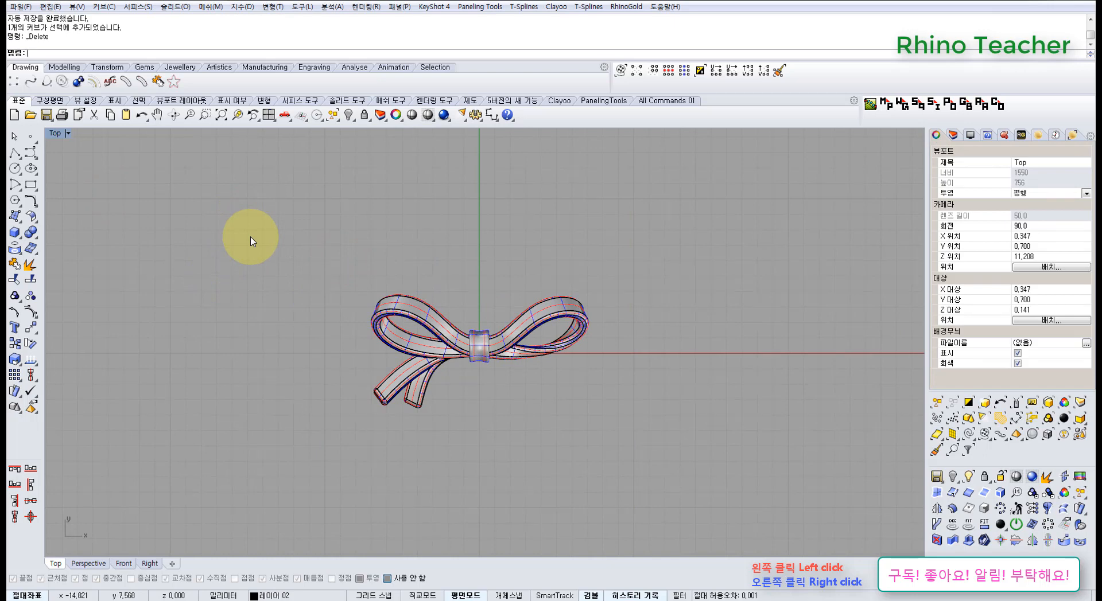
Examine the filleted edges of the bow's loops, tails and central band up close in the Perspective and Top views
key("ctrl+F4")
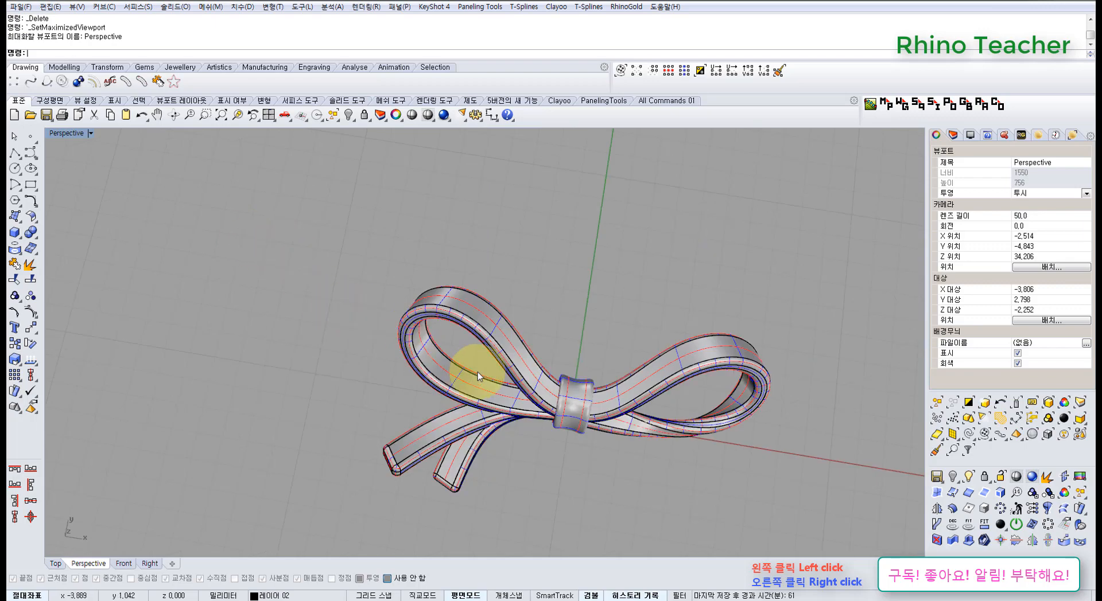
right_click_drag(479, 360, 478, 236)
scroll(499, 263, "up", 6)
right_click_drag(506, 289, 388, 241)
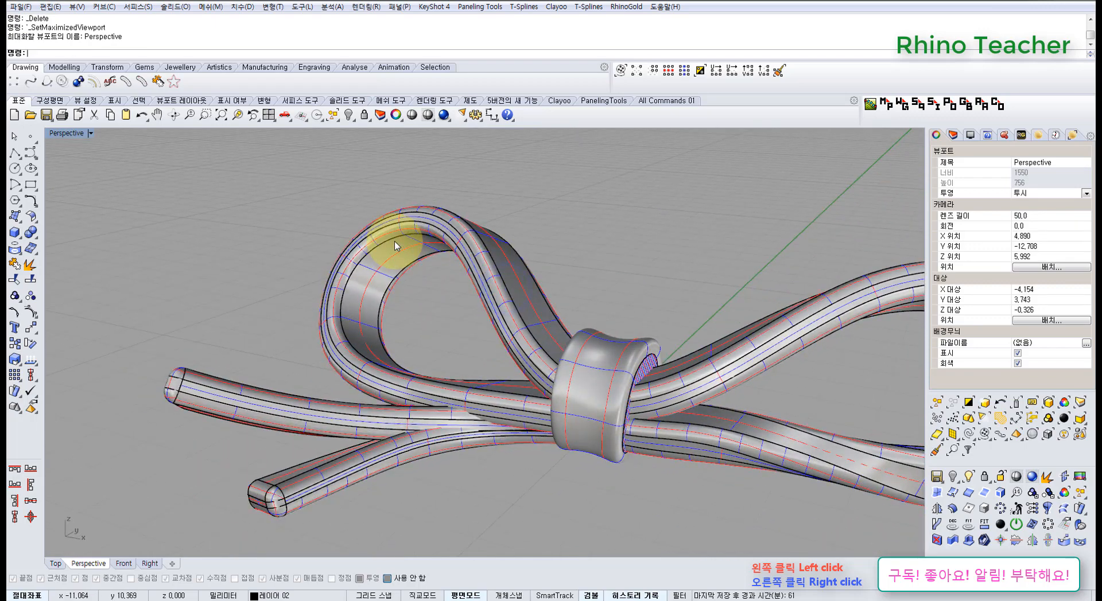
scroll(423, 290, "up", 5)
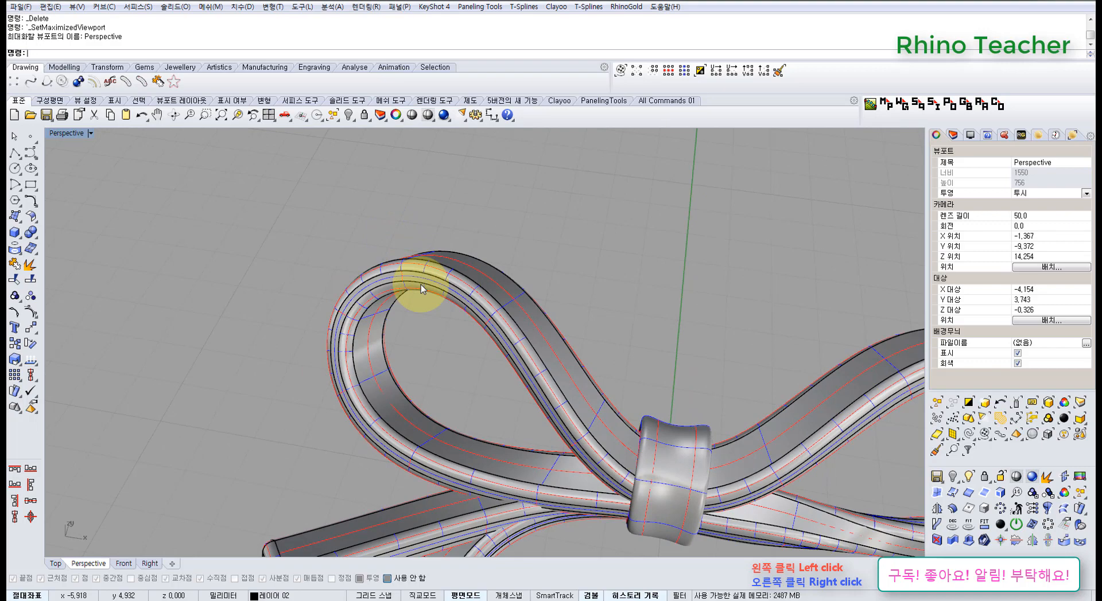
right_click_drag(423, 246, 386, 247)
scroll(386, 247, "up", 5)
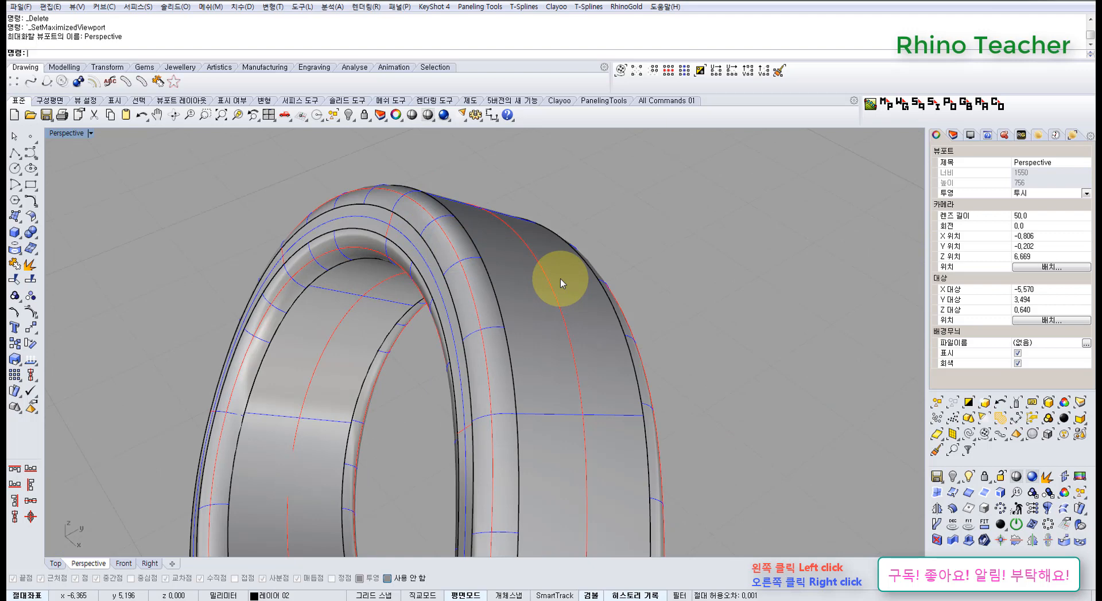
right_click_drag(501, 330, 618, 344)
scroll(620, 349, "down", 8)
right_click_drag(619, 349, 505, 337)
right_click_drag(498, 341, 475, 390)
right_click_drag(556, 376, 534, 456)
scroll(622, 457, "down", 6)
right_click_drag(626, 458, 493, 429, "shift")
key("ctrl+F1")
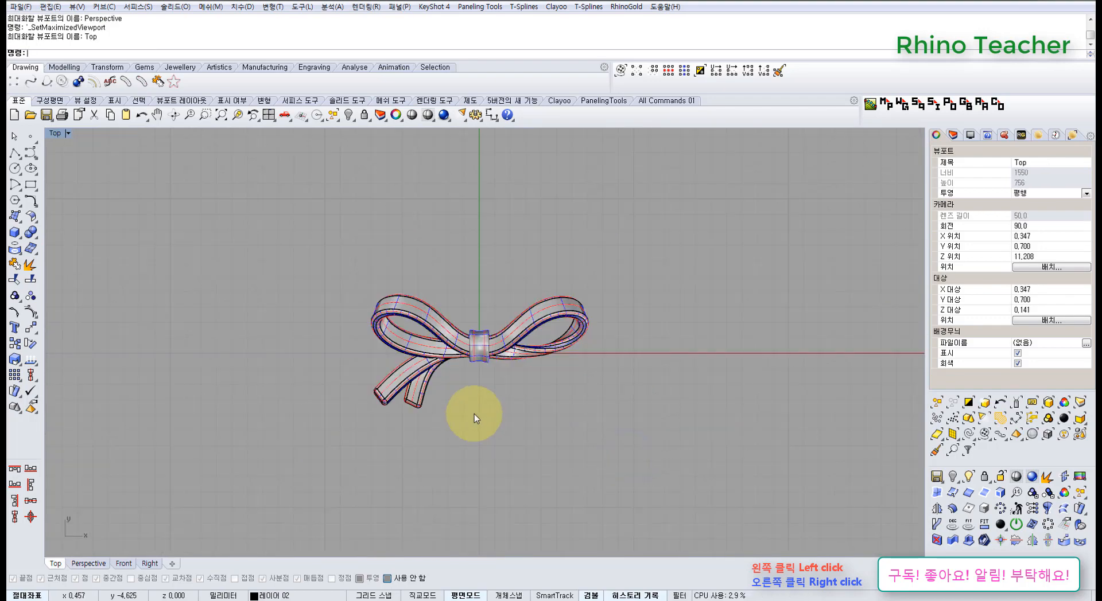
scroll(466, 378, "up", 8)
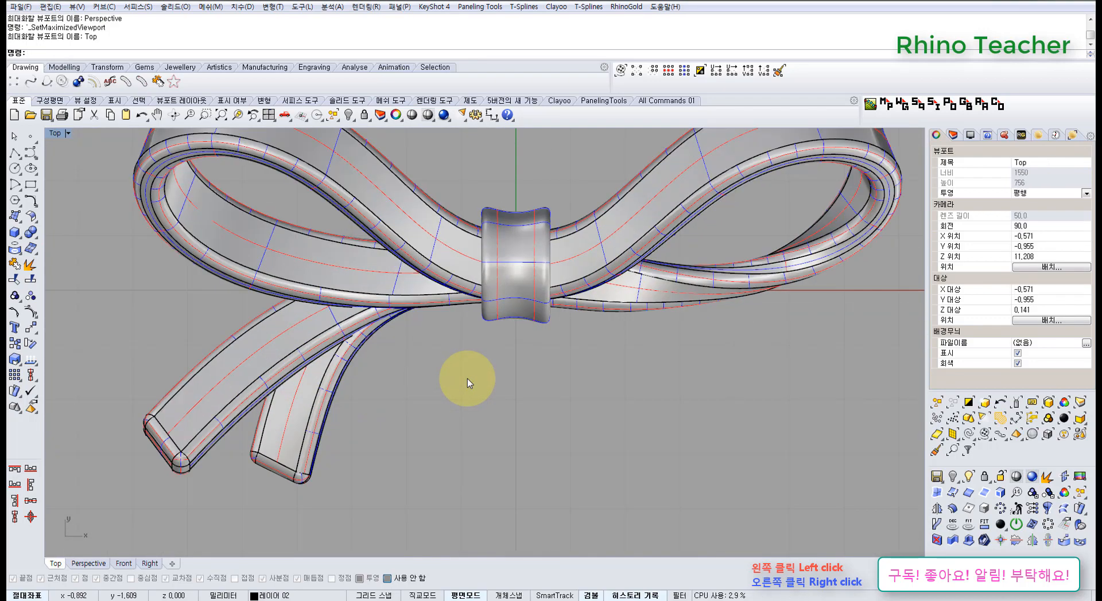